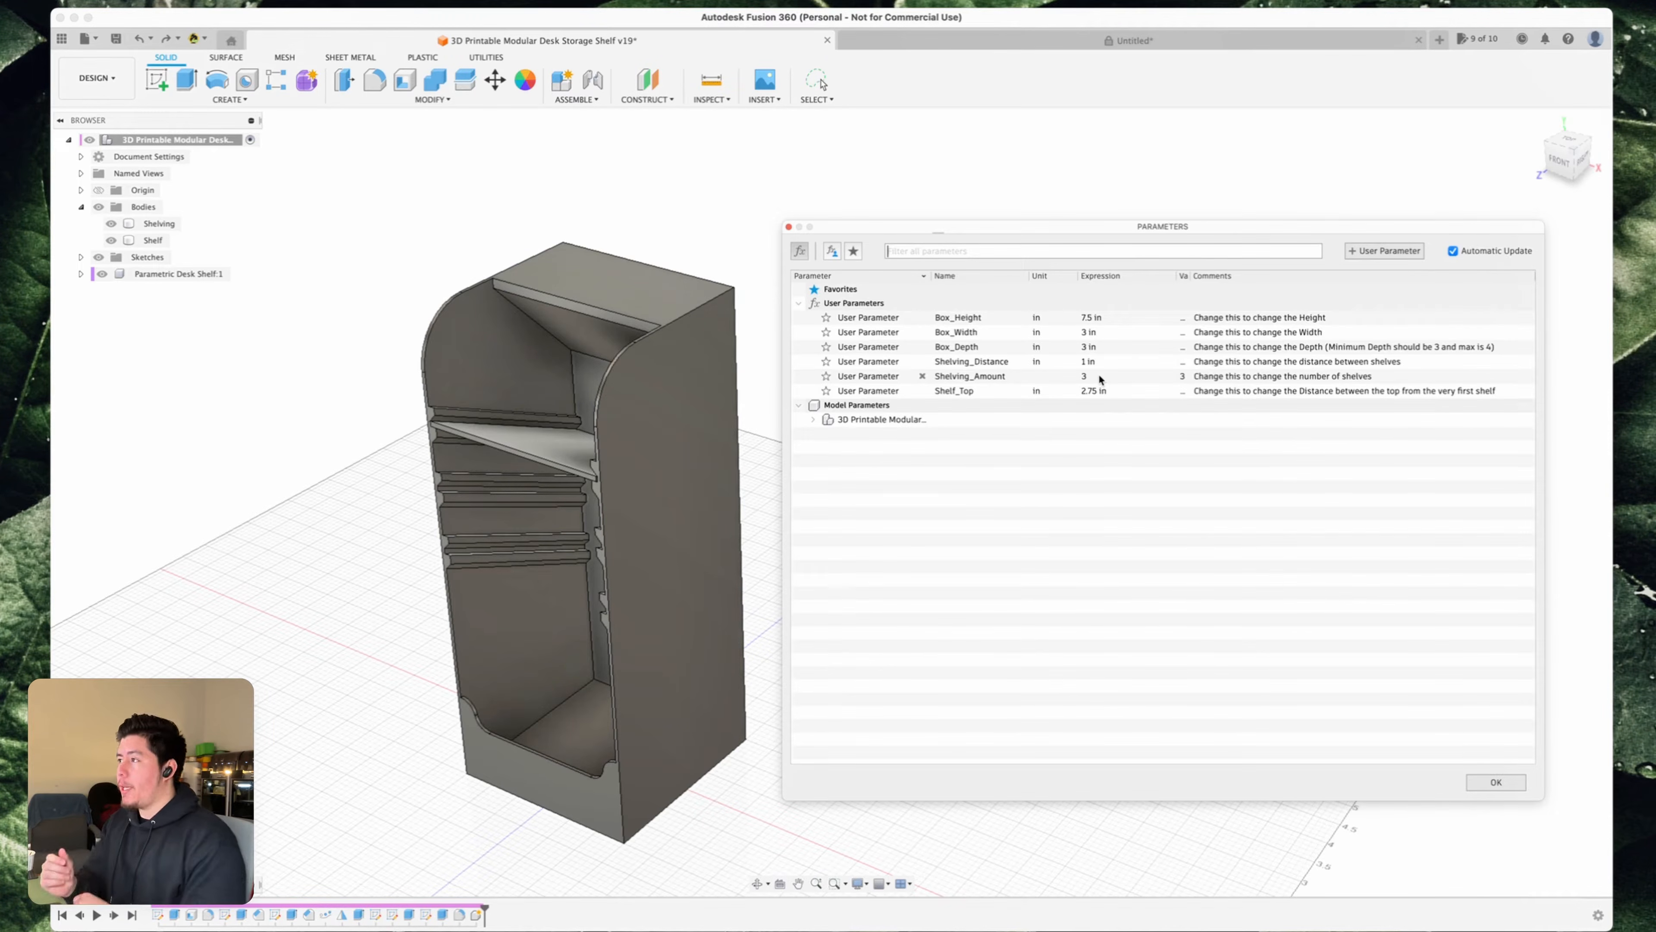
- Set the shelf model's Box_Height parameter to 9 in and its Box_Width parameter to 4 in
click(1082, 318)
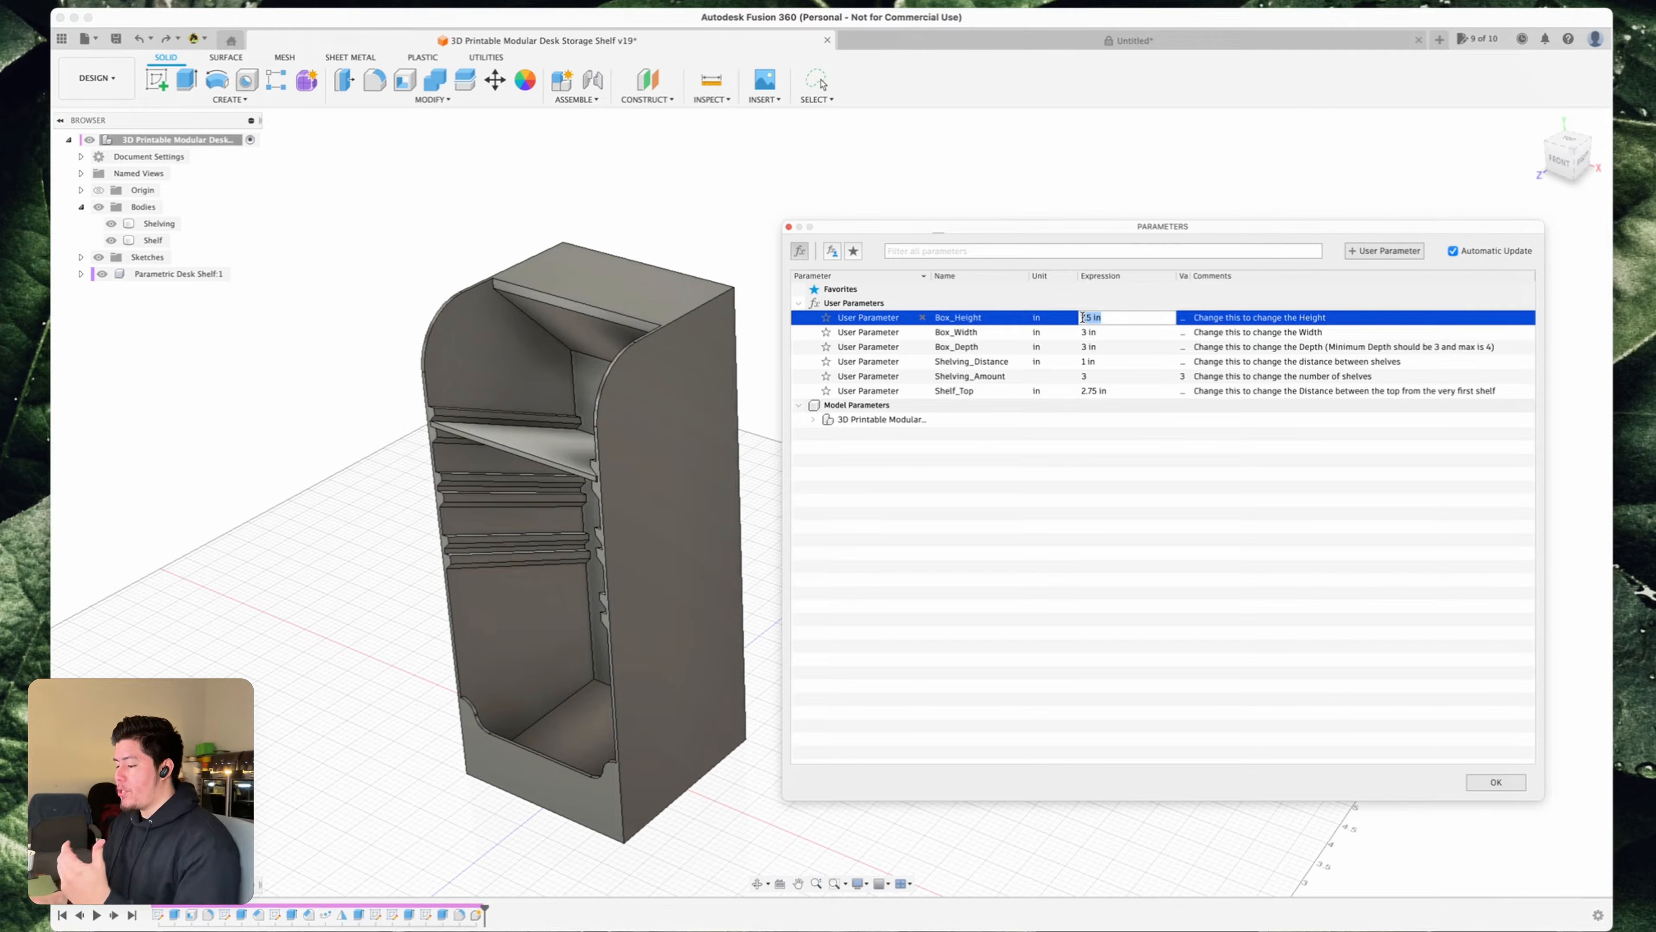
text(9)
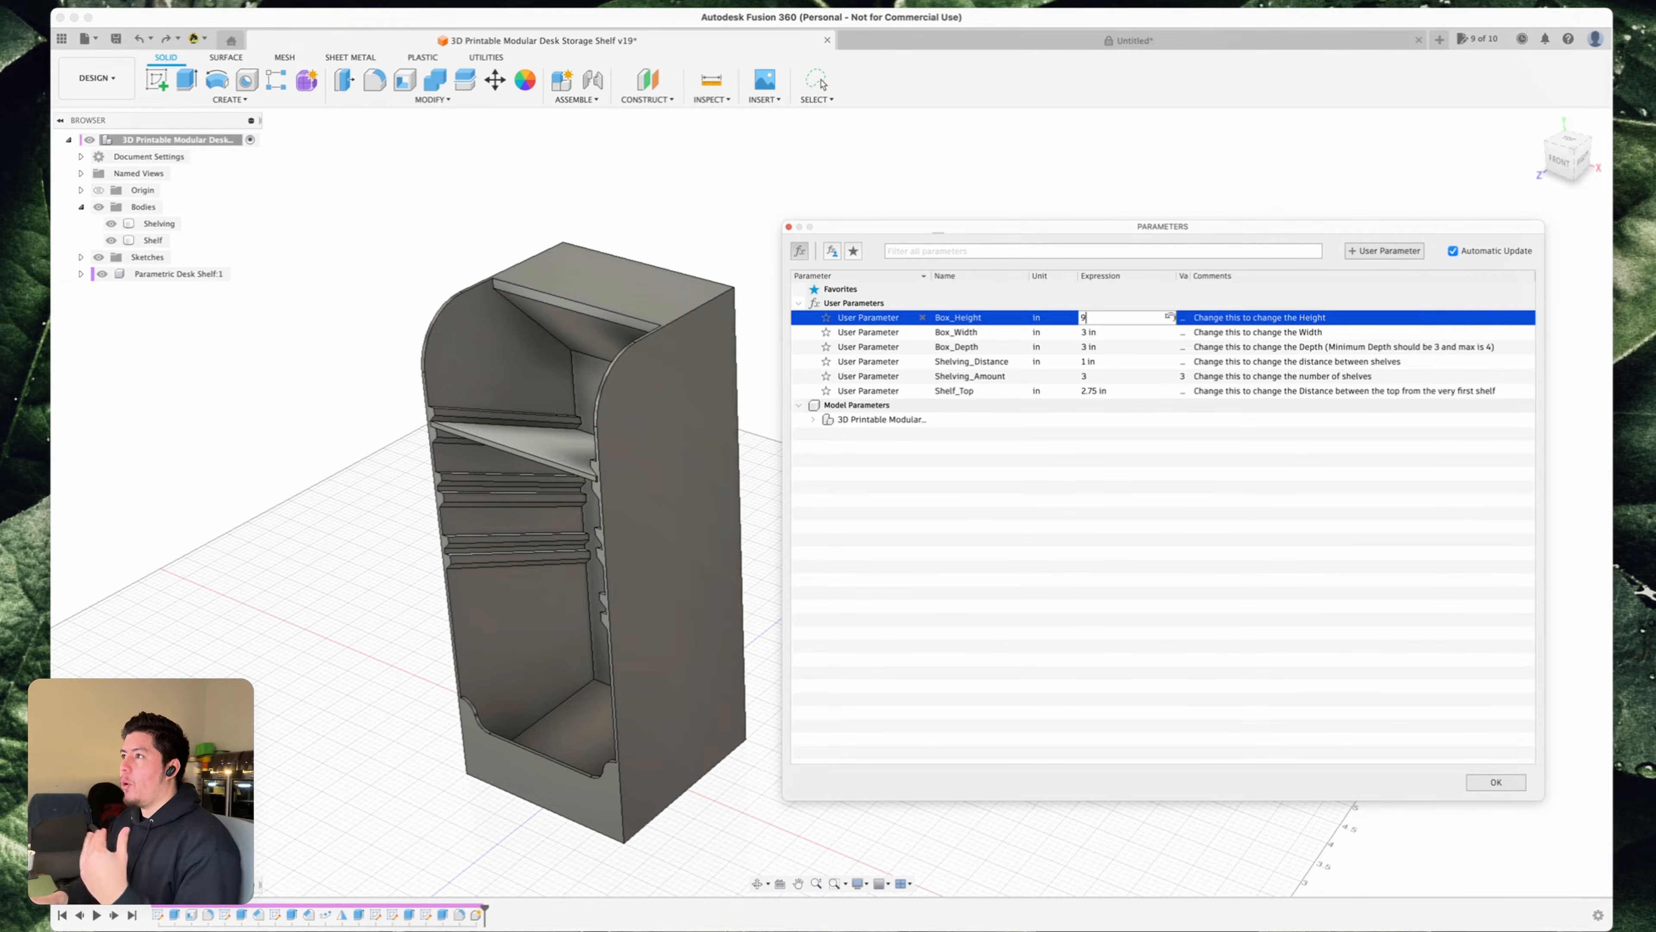
key(Return)
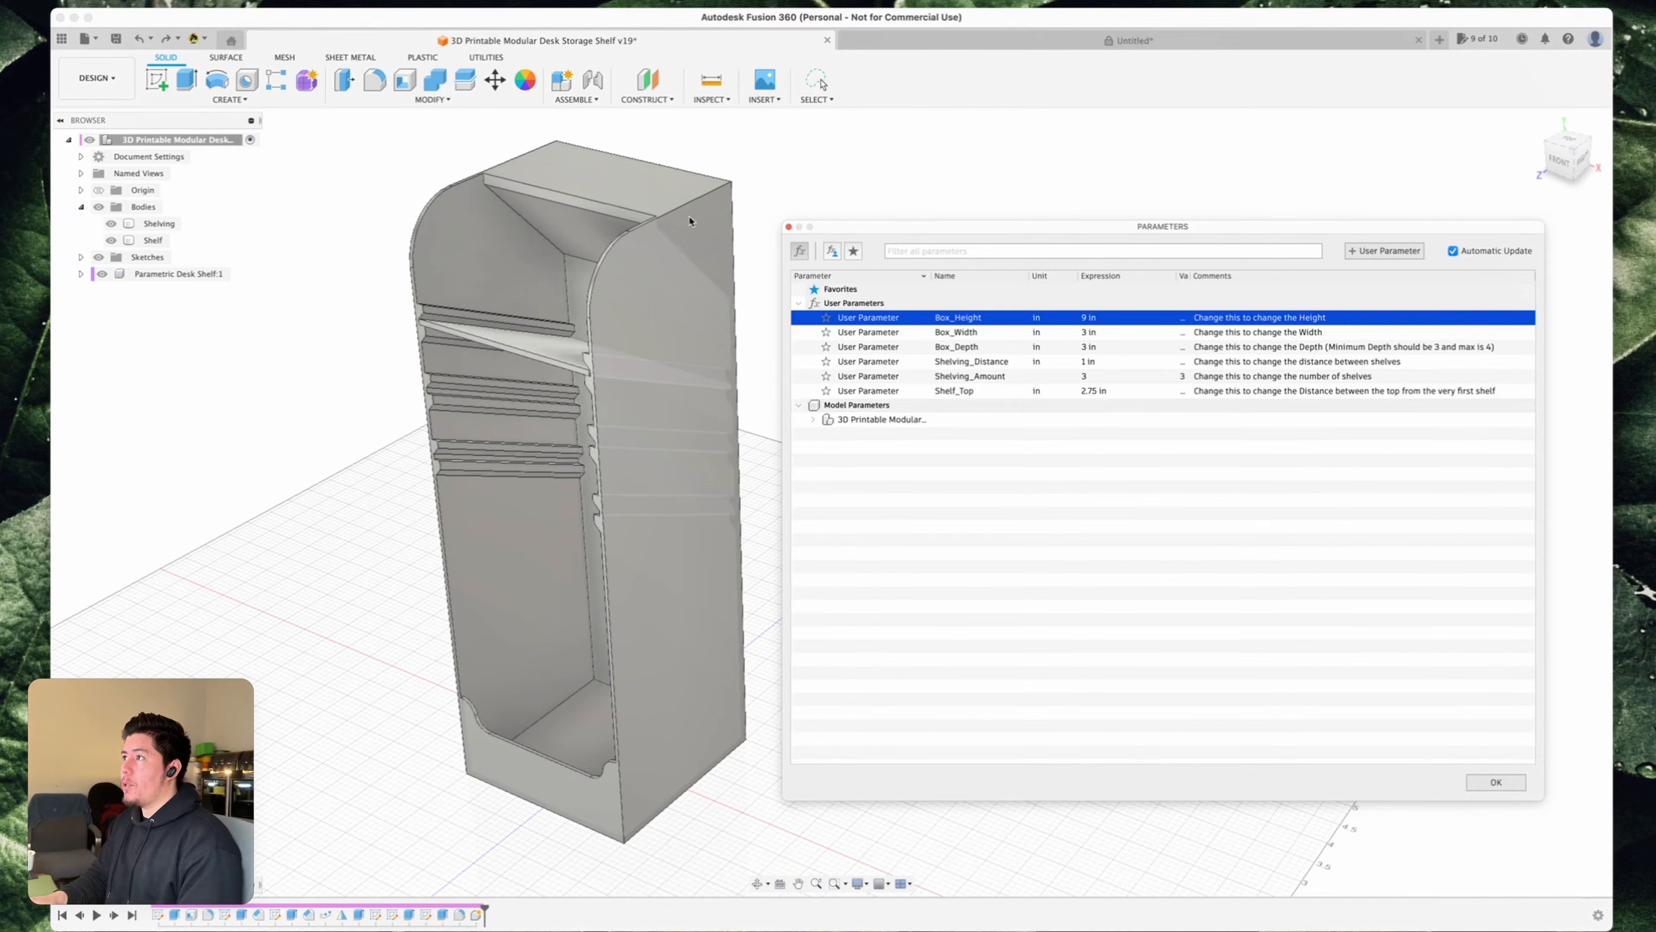
click(1086, 331)
click(1086, 331)
key(BackSpace)
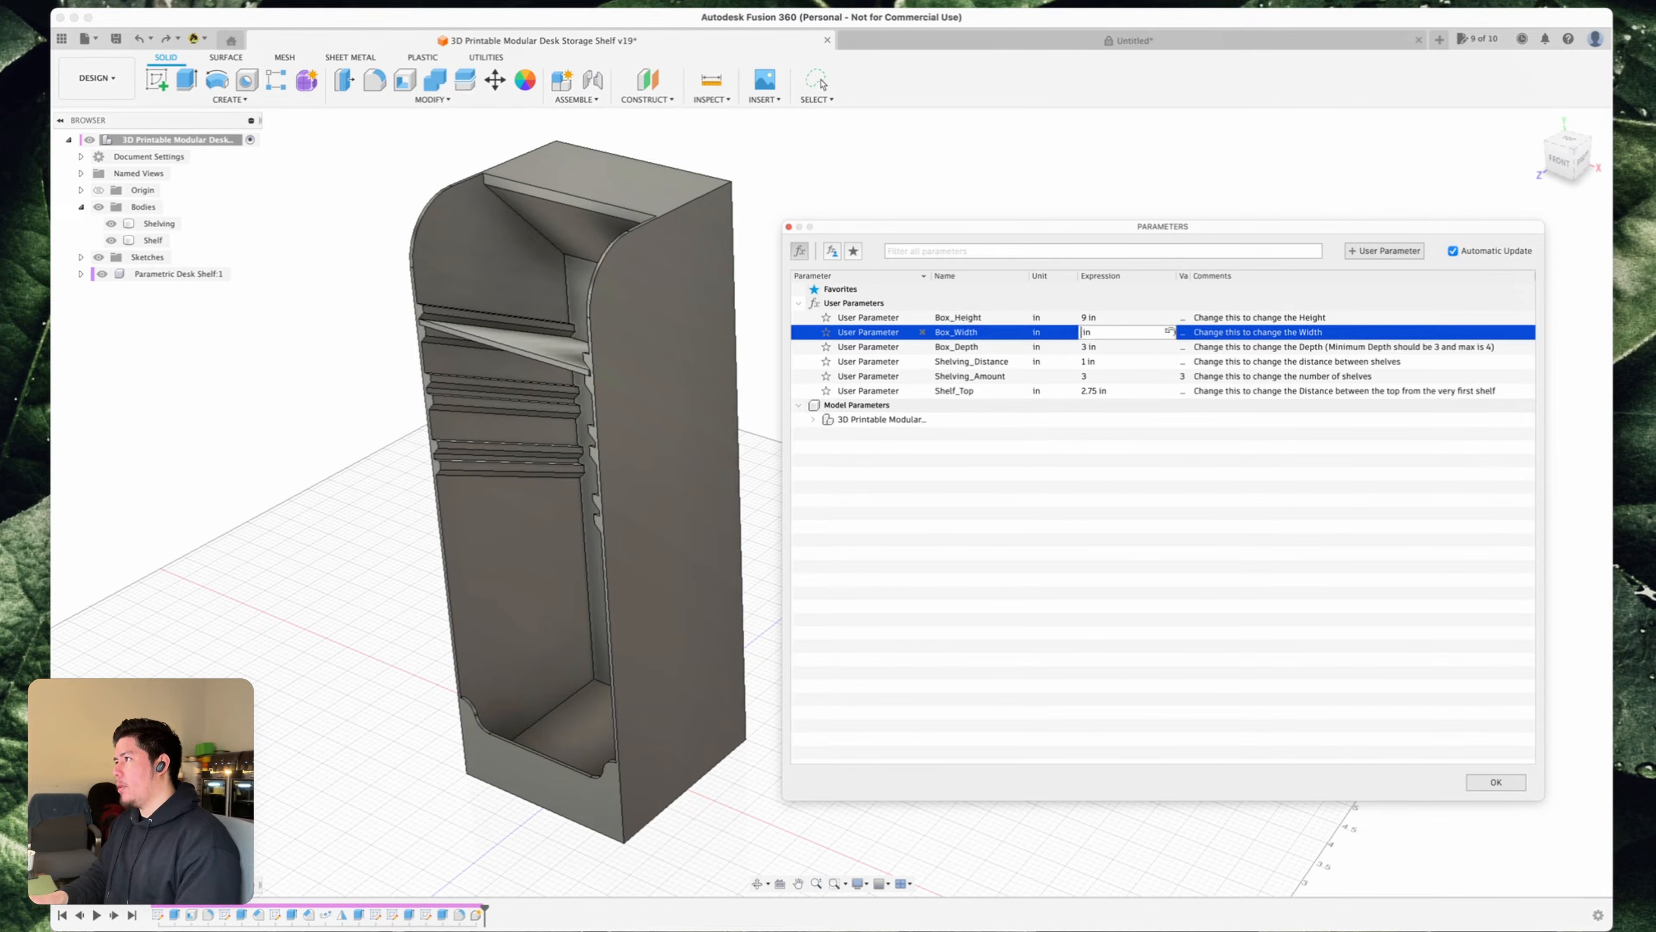
text(4)
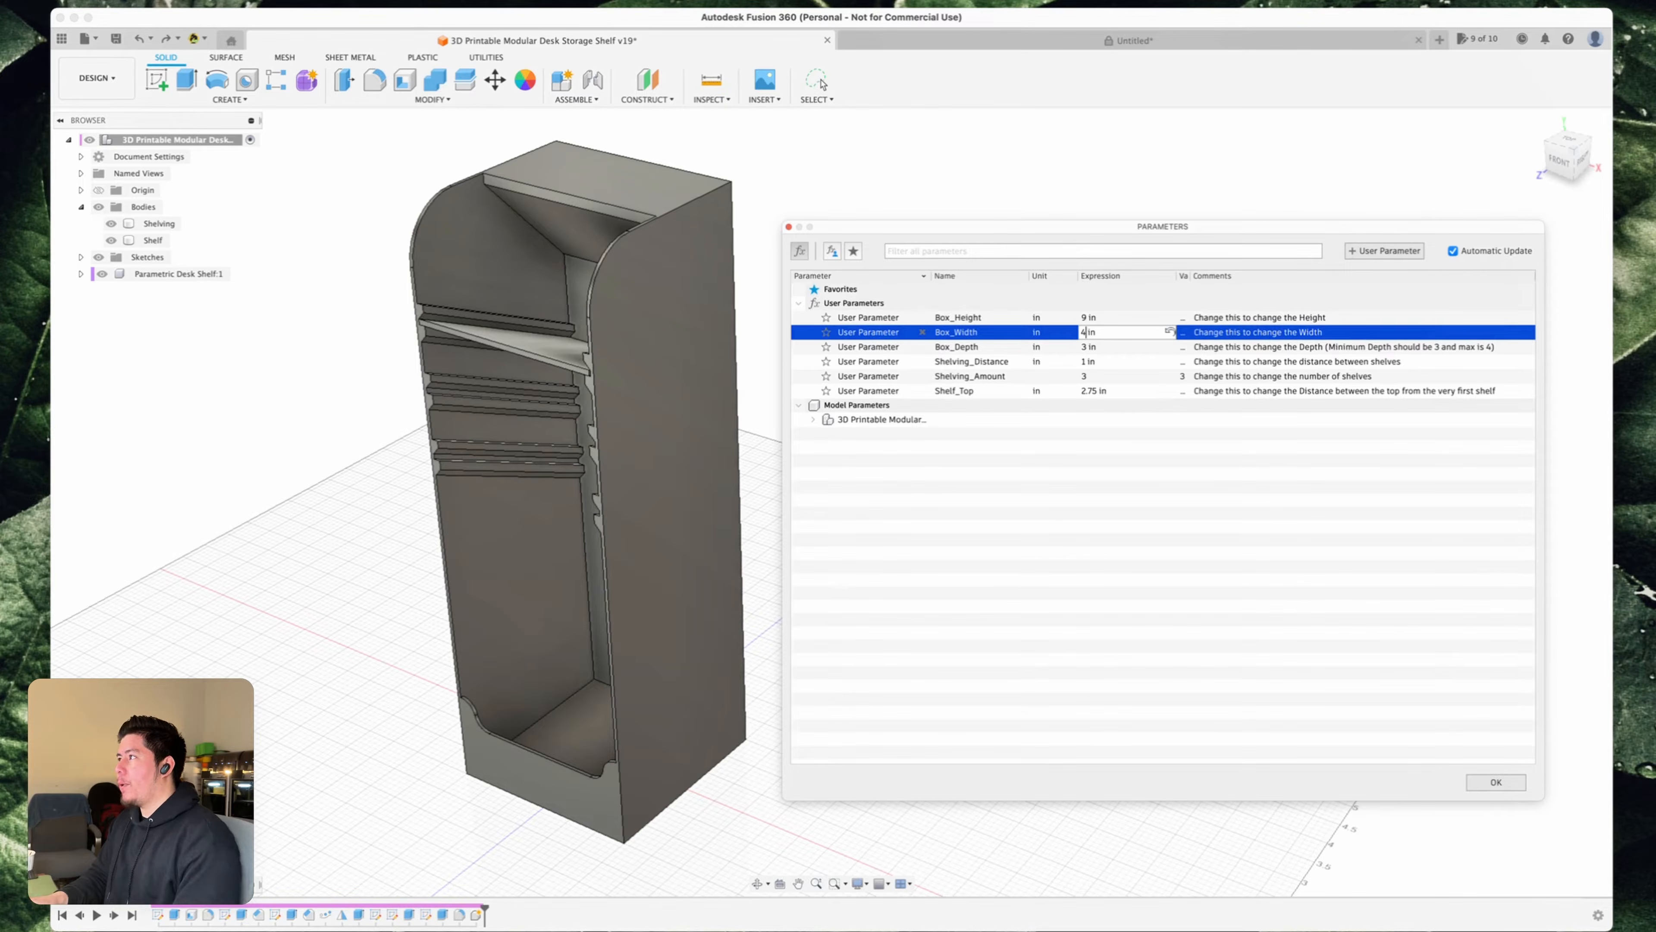
key(Return)
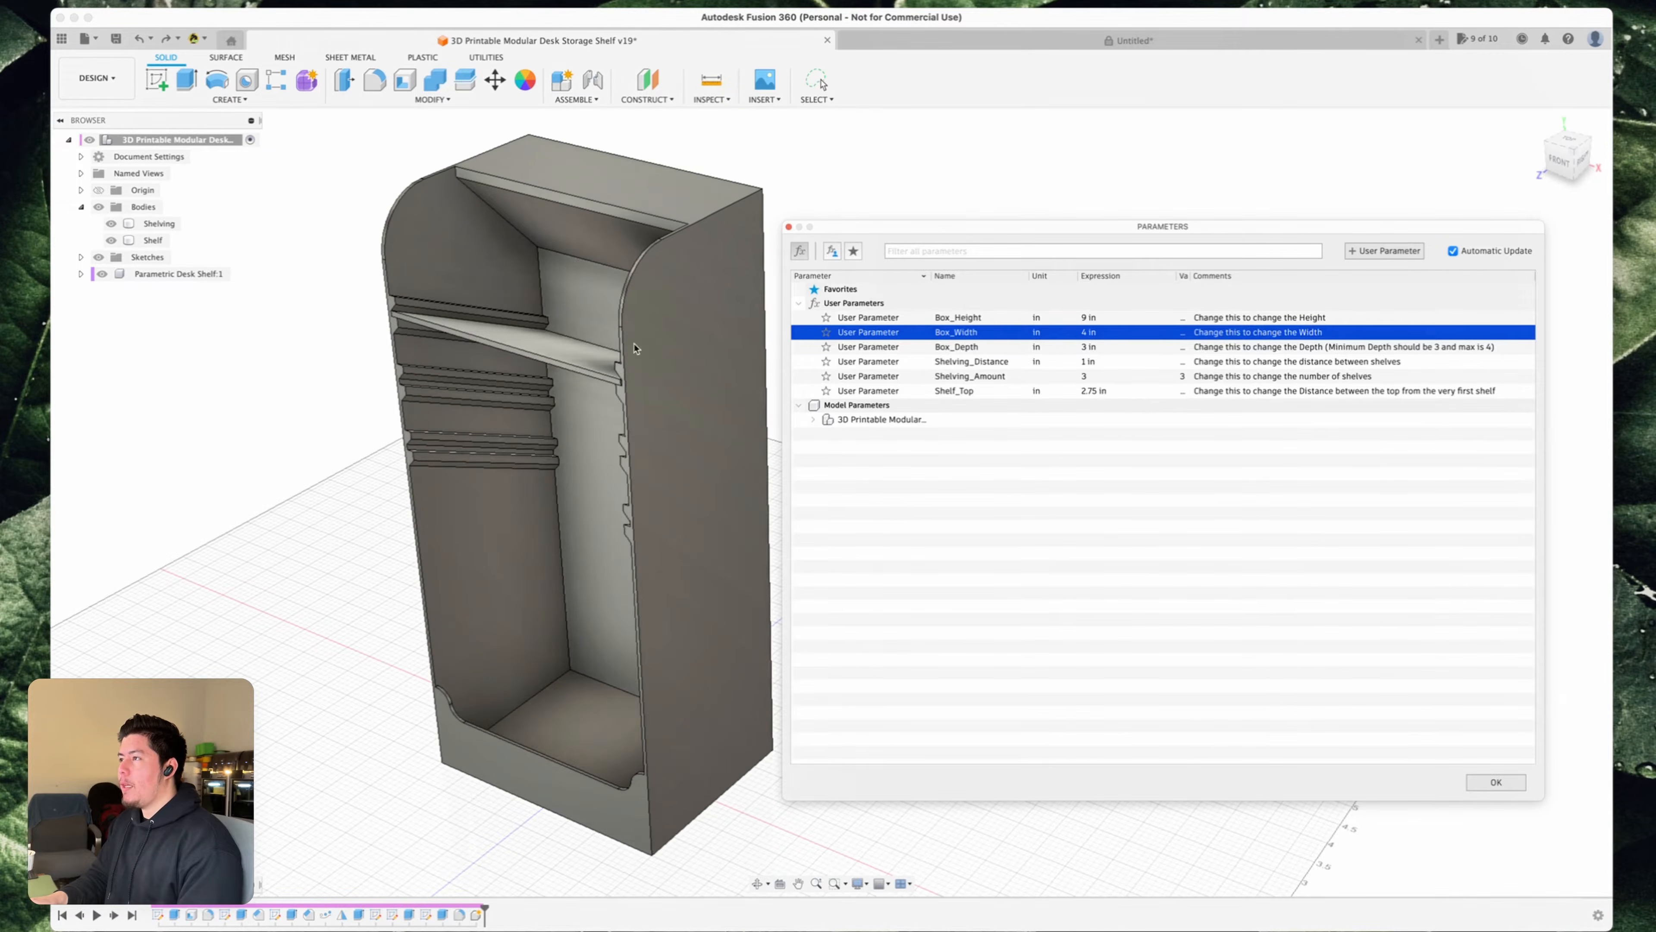
- Hide the Shelf body, show it again, and cancel the parameter changes
shift+middle_drag(560, 383, 519, 399)
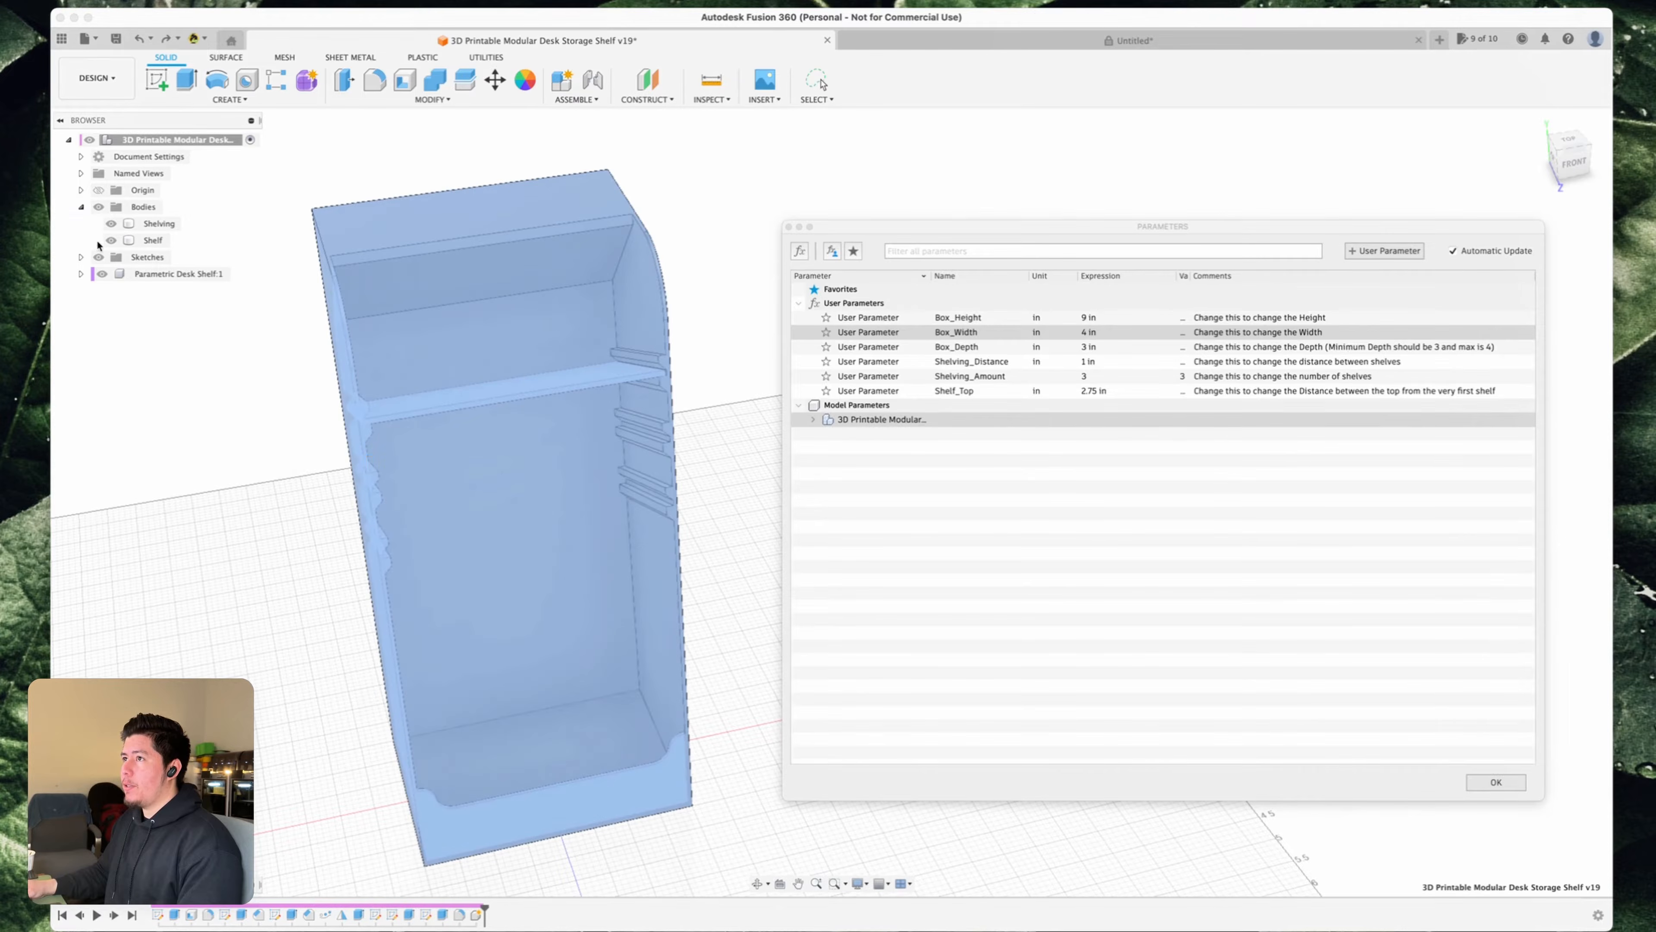
click(110, 241)
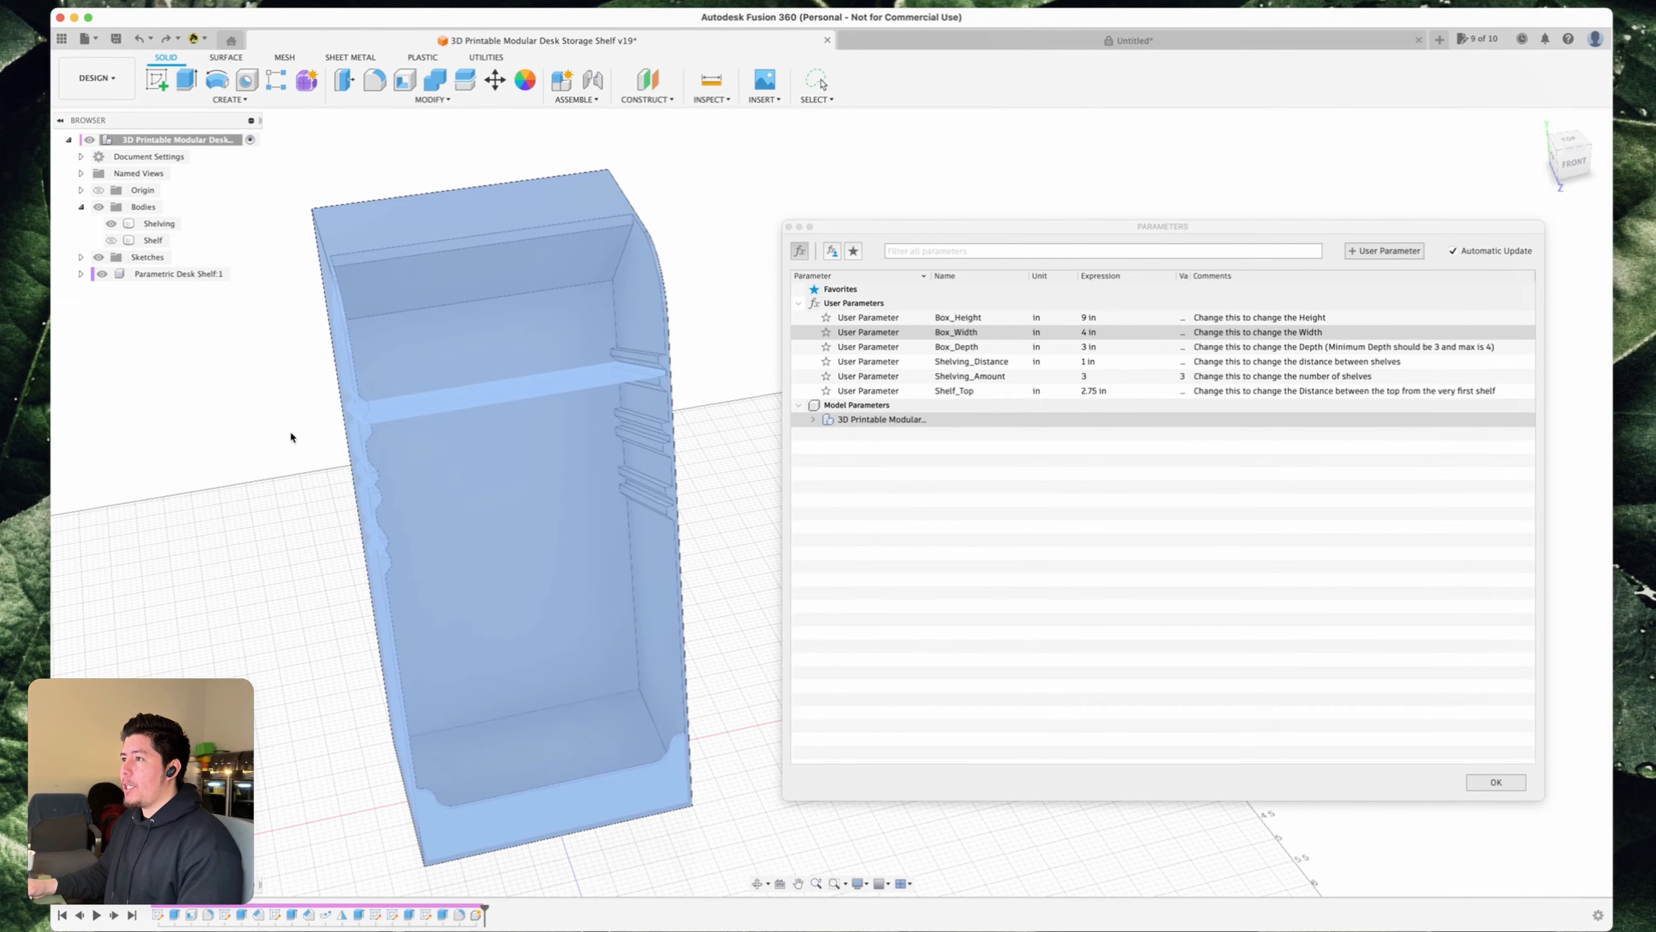
click(111, 241)
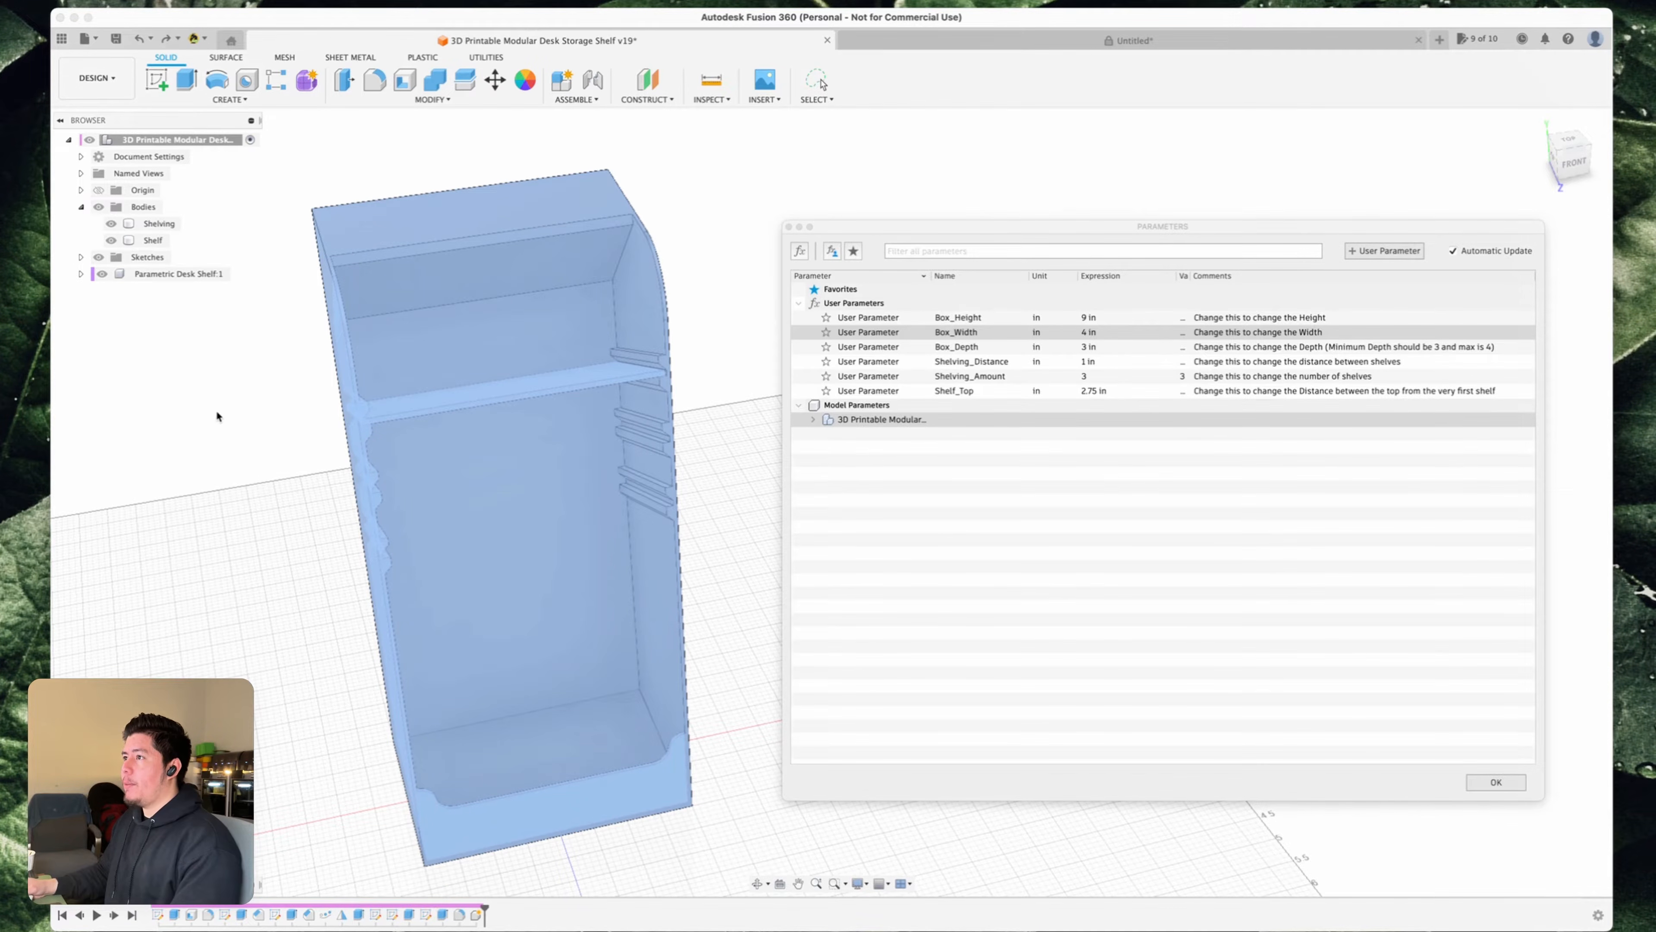
key(Escape)
- Reopen the design's parameters and place their window beside the shelf model so both can be viewed together
middle_drag(761, 447, 815, 460)
scroll(815, 460, down, 1)
middle_drag(557, 460, 632, 452)
shift+middle_drag(737, 450, 701, 514)
scroll(708, 430, down, 2)
scroll(707, 430, up, 2)
scroll(707, 430, down, 2)
scroll(701, 515, up, 1)
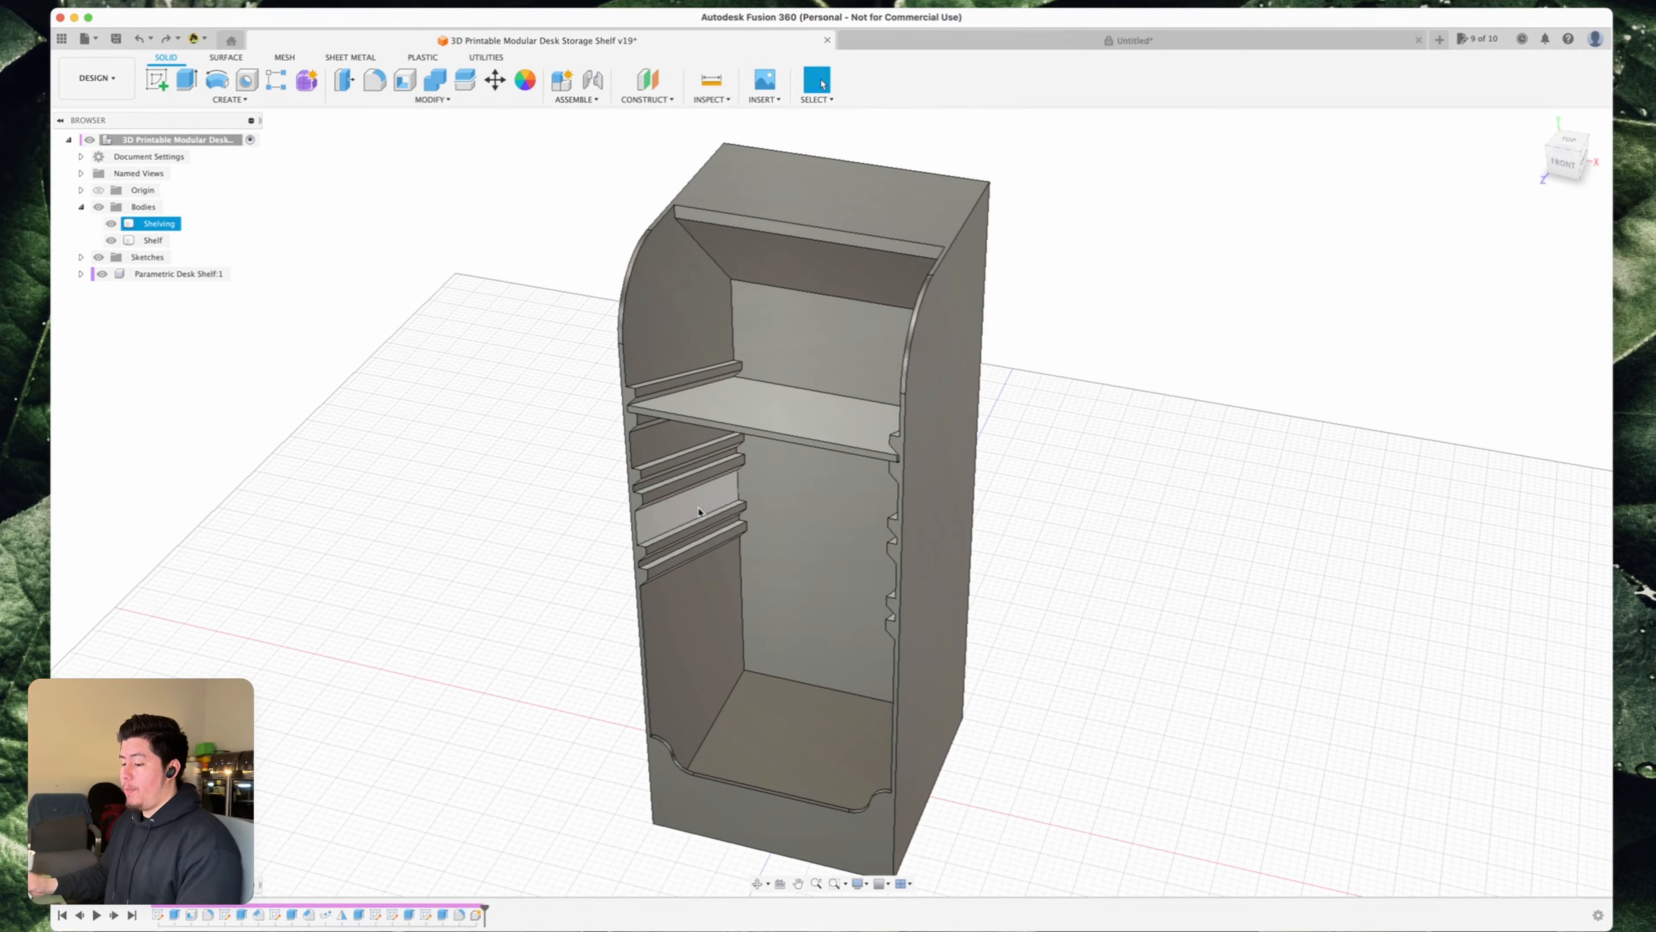
text(schange)
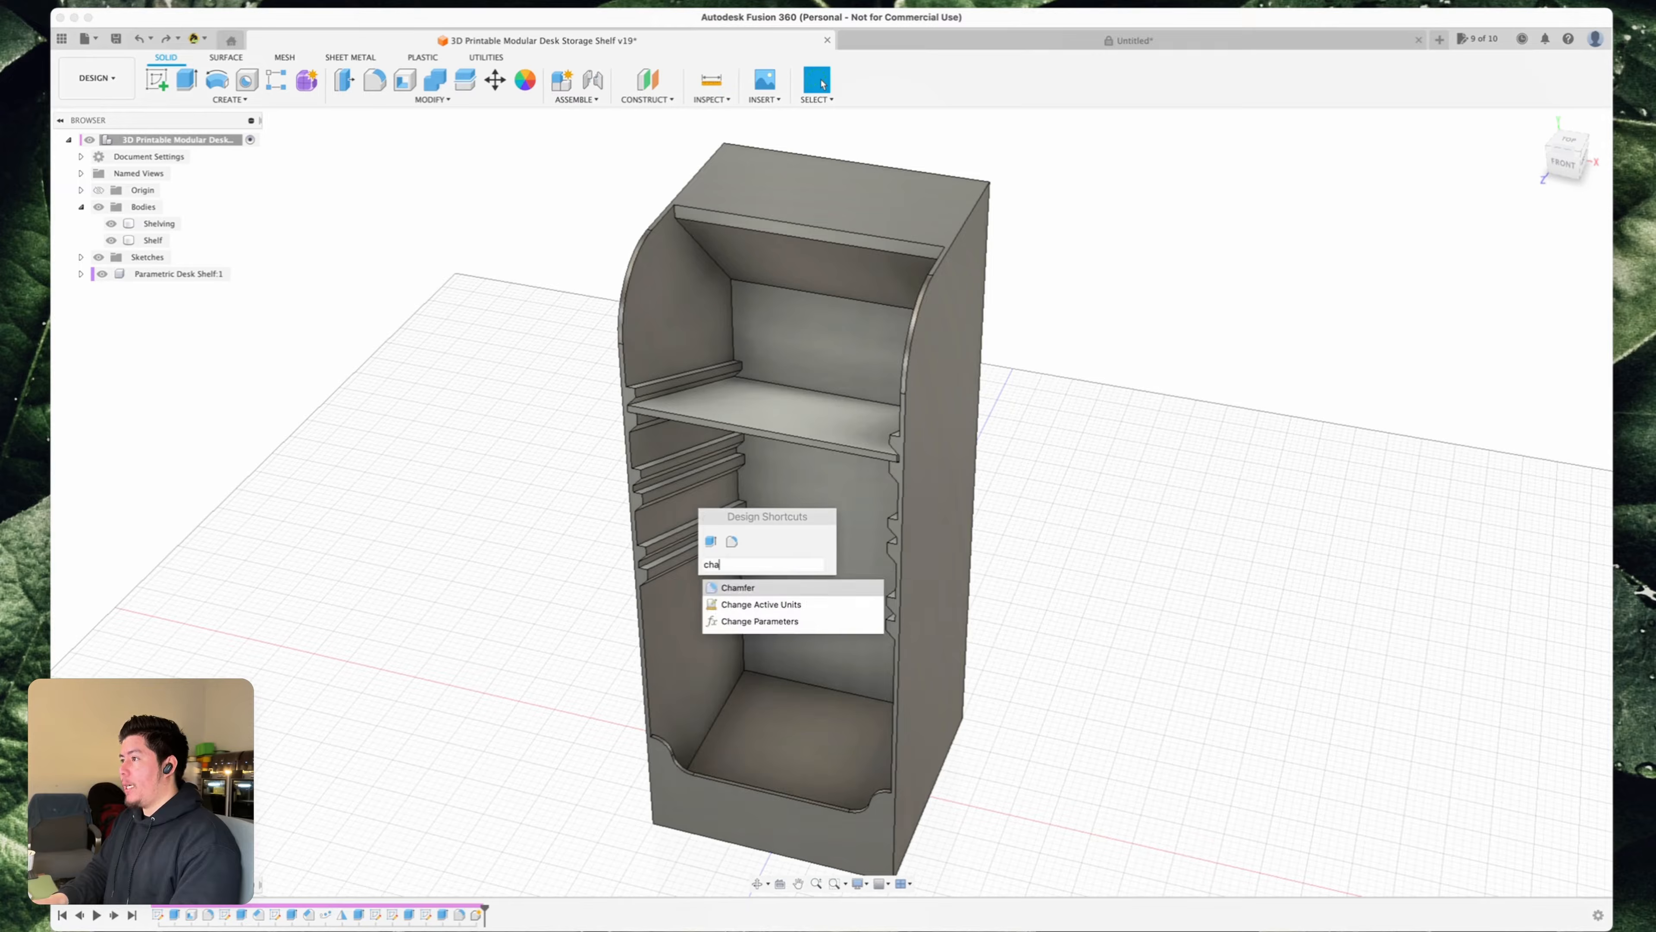
click(727, 604)
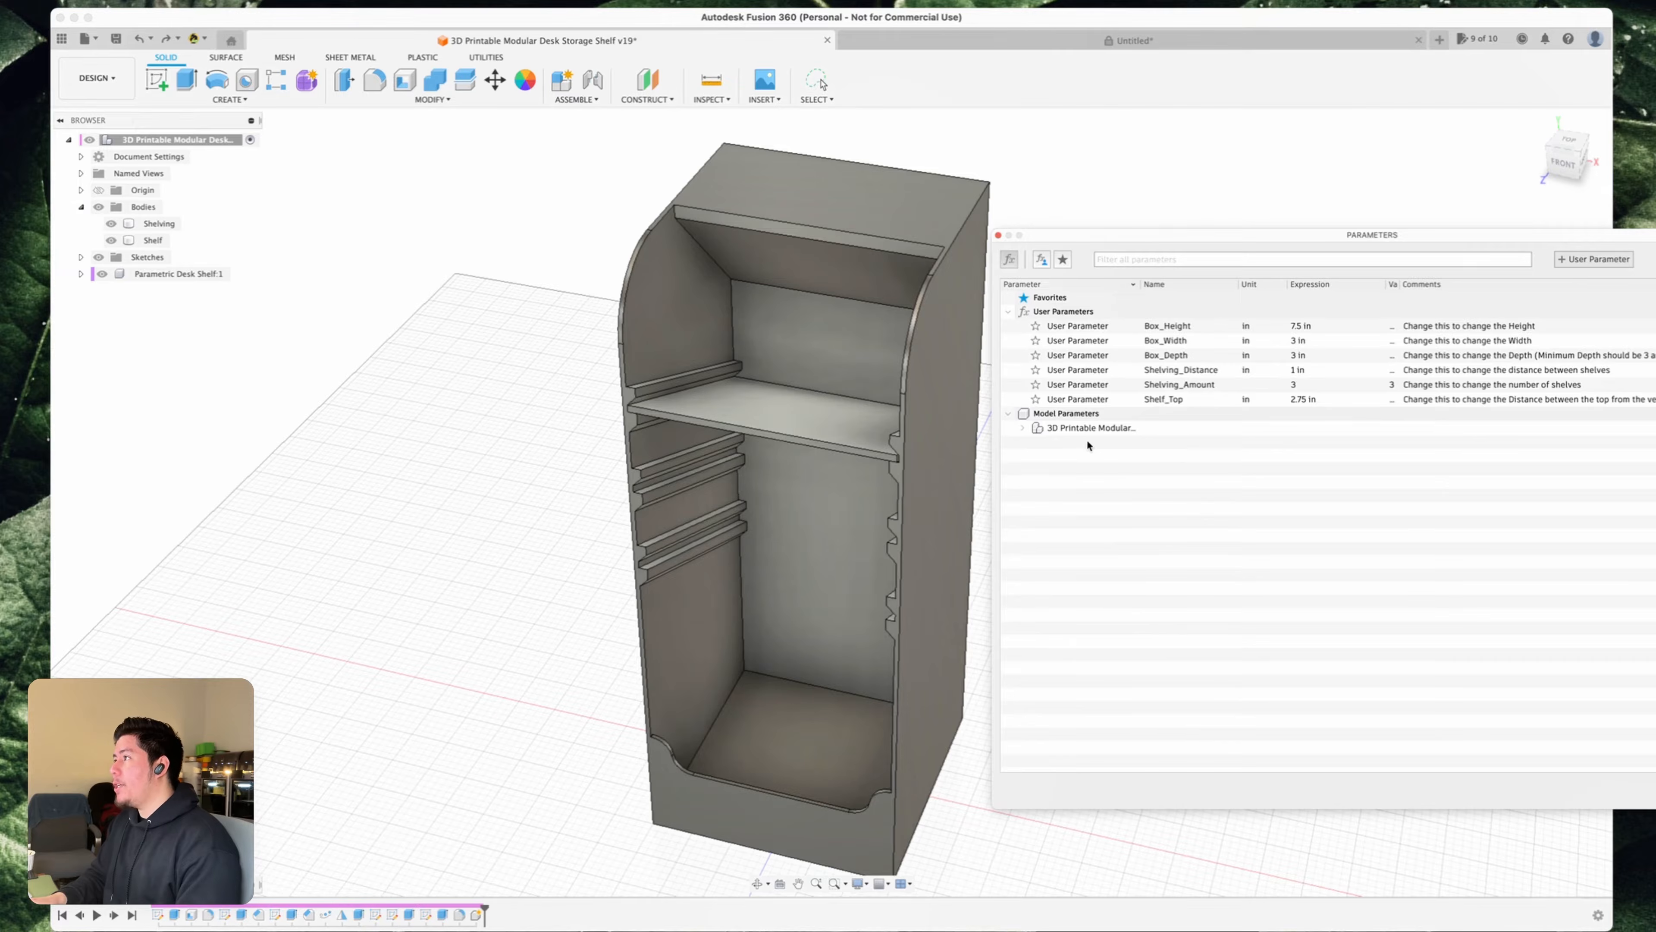
middle_drag(832, 290, 628, 284)
scroll(629, 285, down, 1)
mouse_move(1196, 240)
mouse_down()
mouse_move(1092, 235)
mouse_move(1012, 198)
mouse_move(1048, 179)
mouse_up()
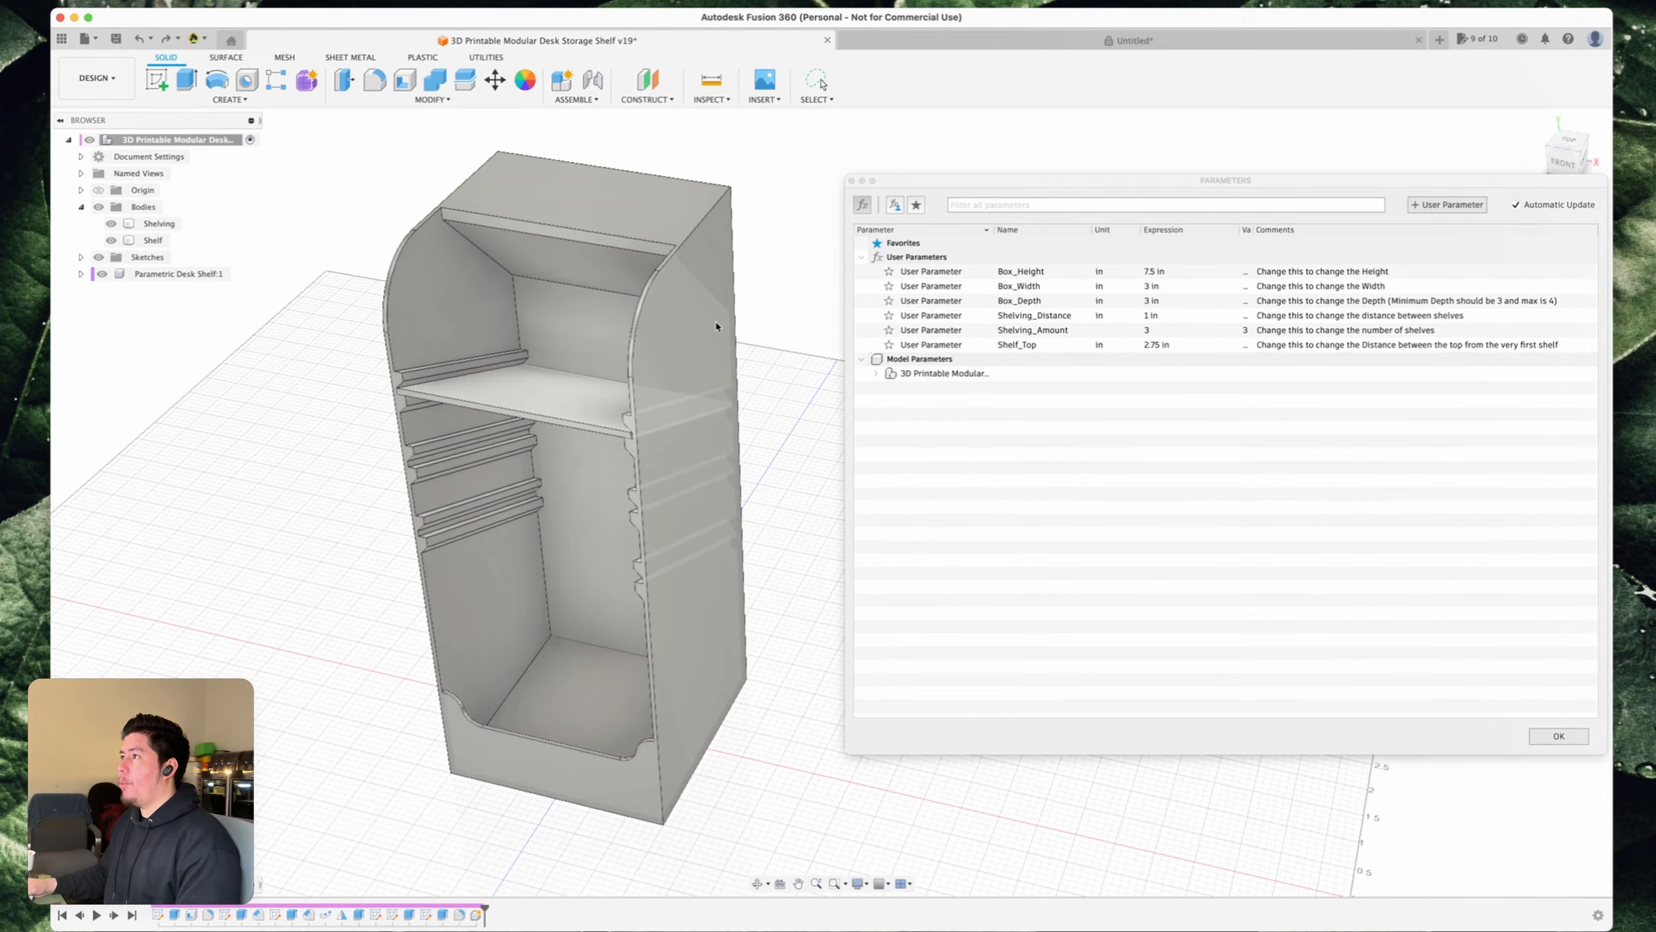
scroll(771, 345, down, 1)
middle_drag(771, 344, 729, 344)
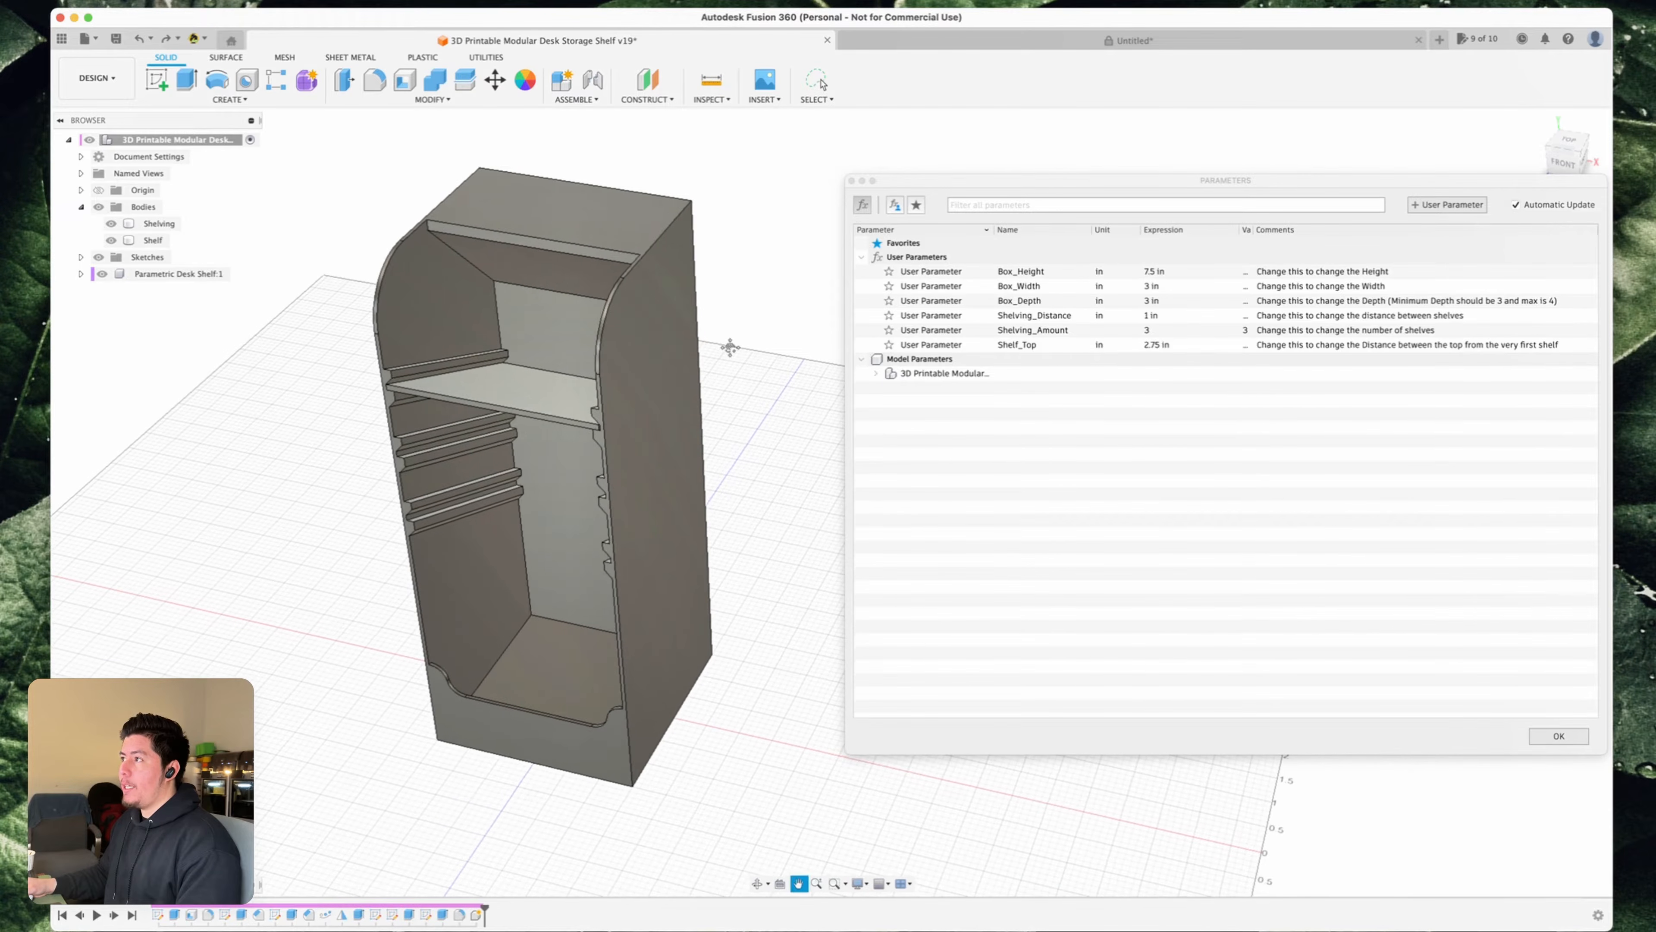
drag(973, 177, 946, 198)
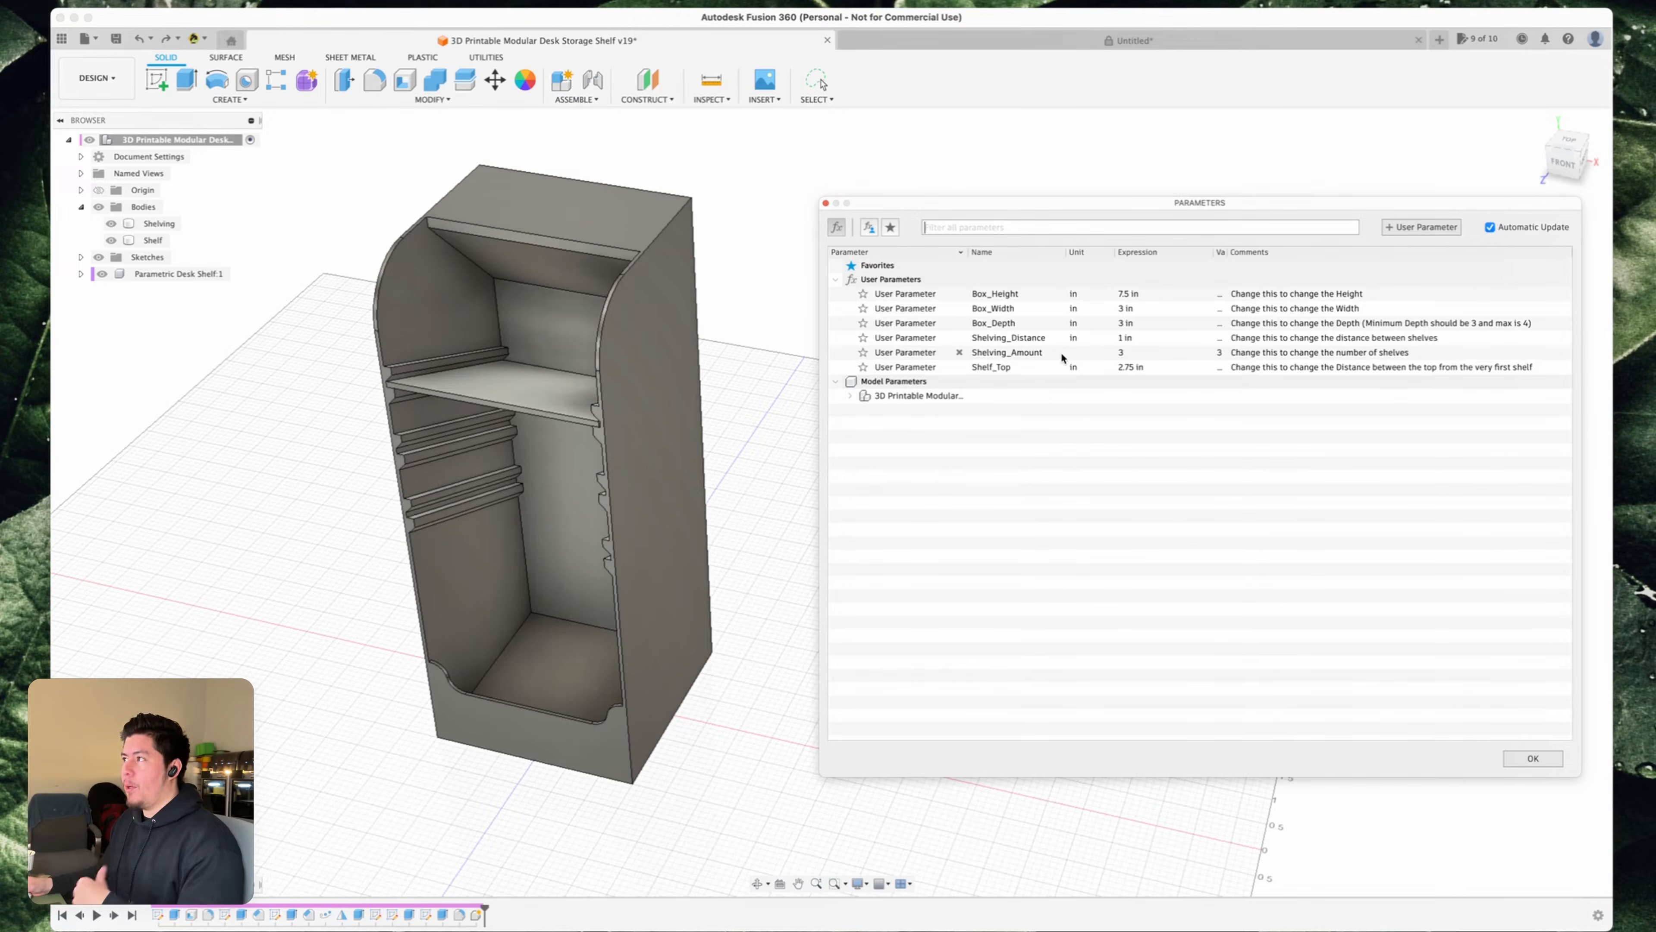
- Examine the unit options for a new user parameter and cancel without adding one
click(1408, 226)
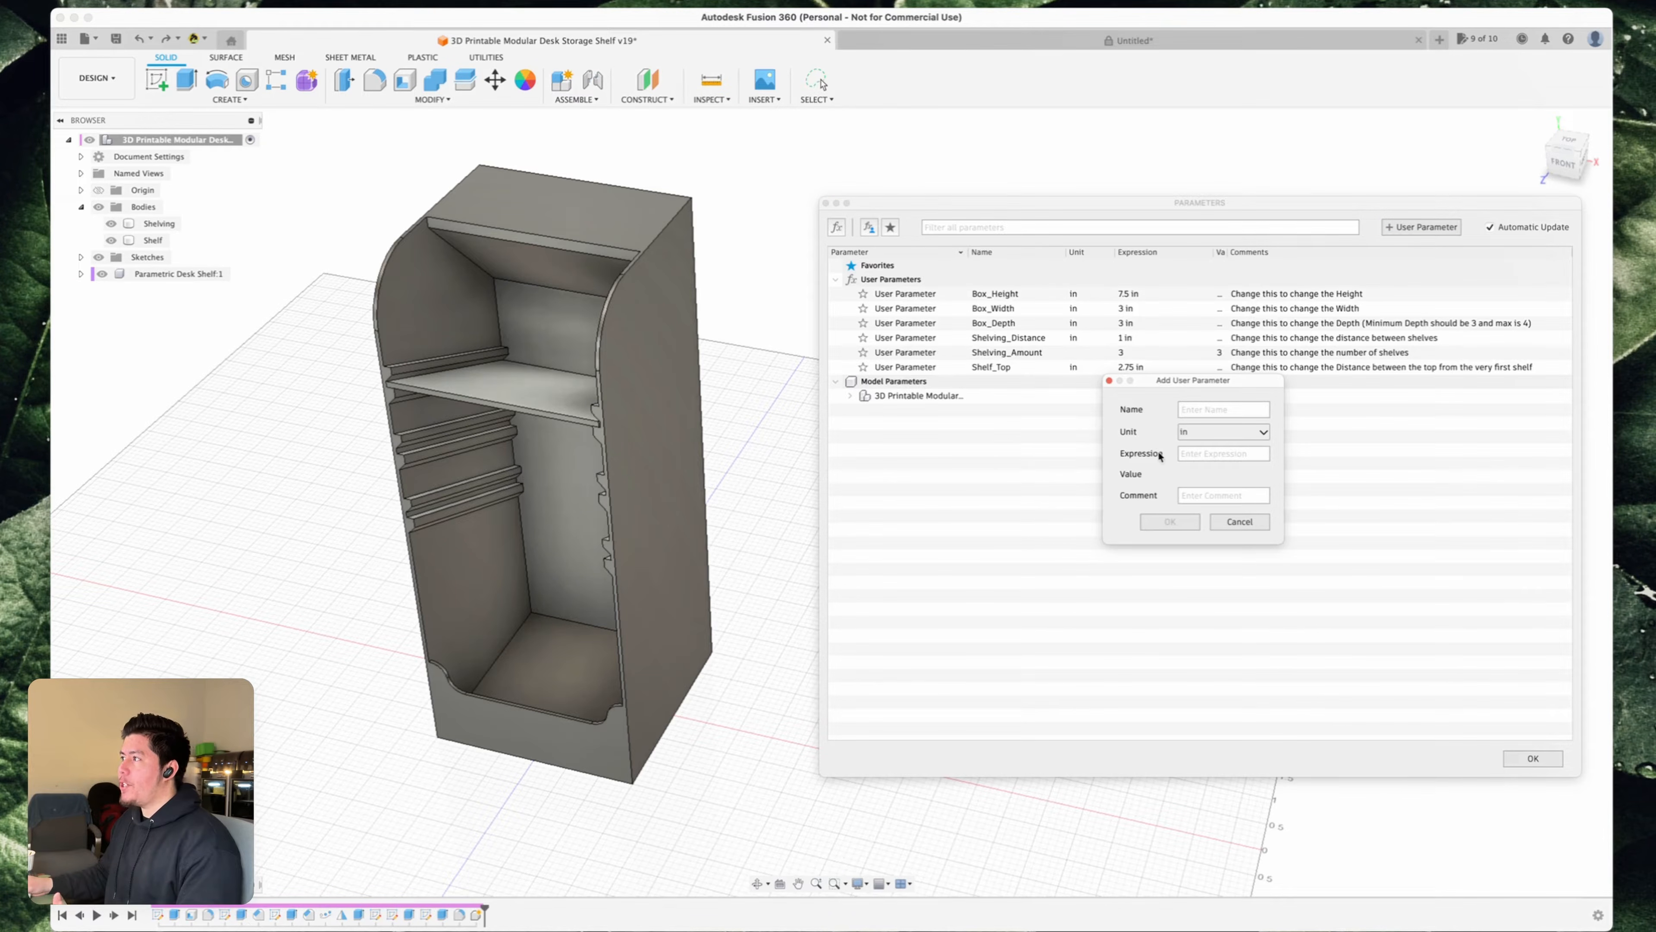
click(1191, 430)
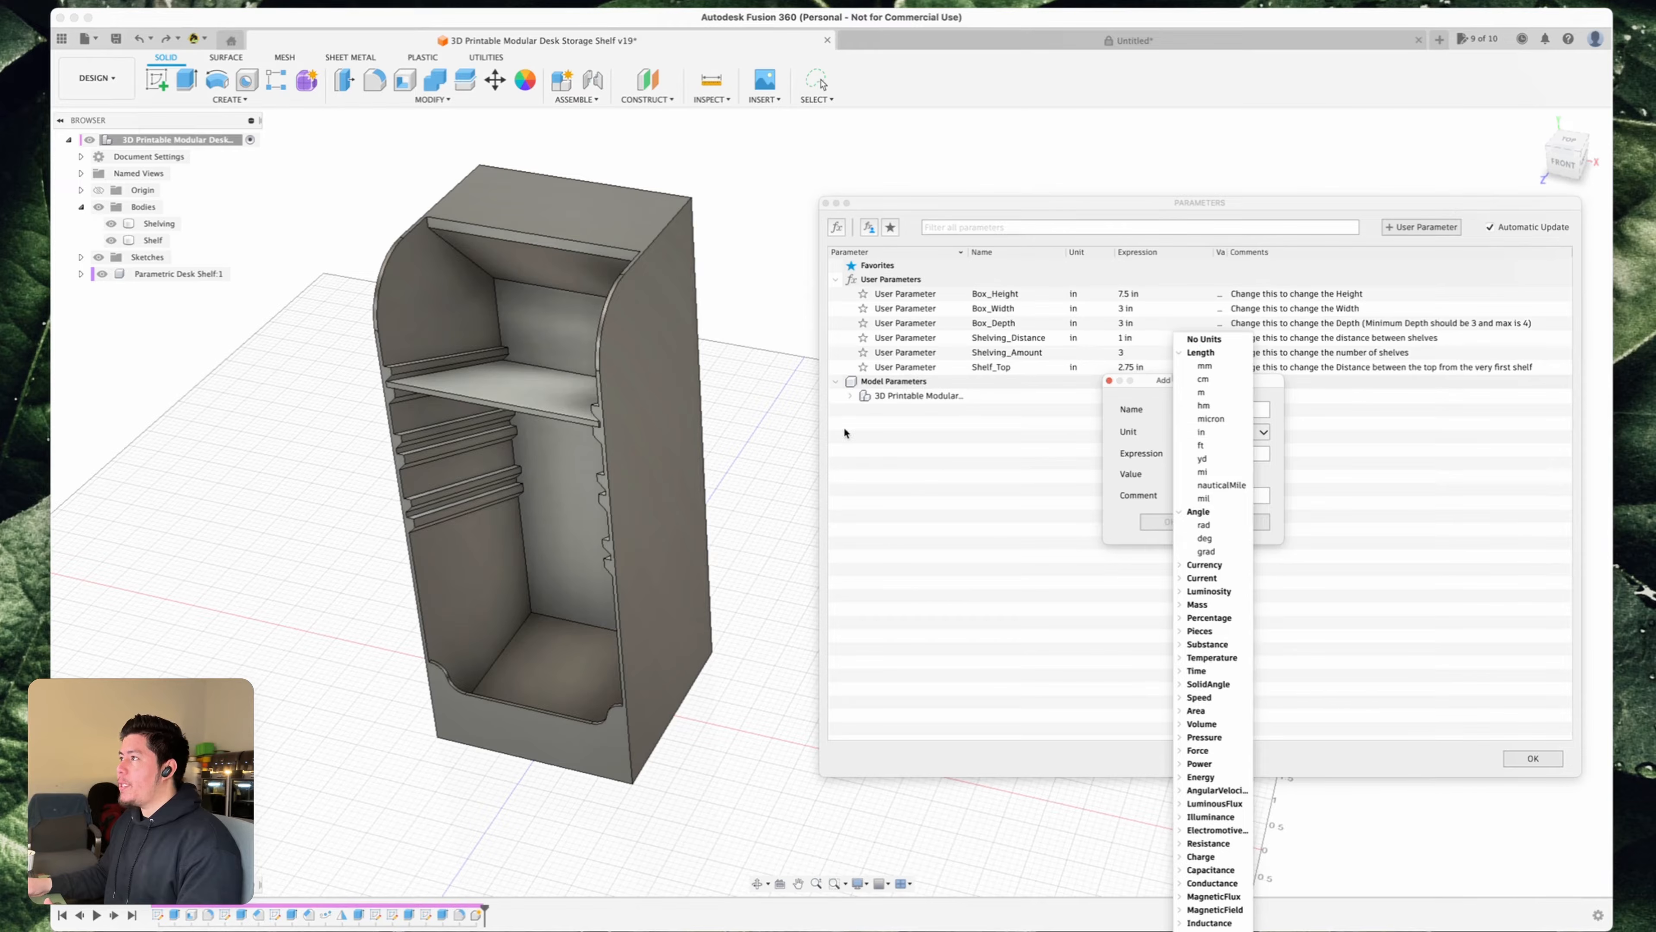
click(1108, 386)
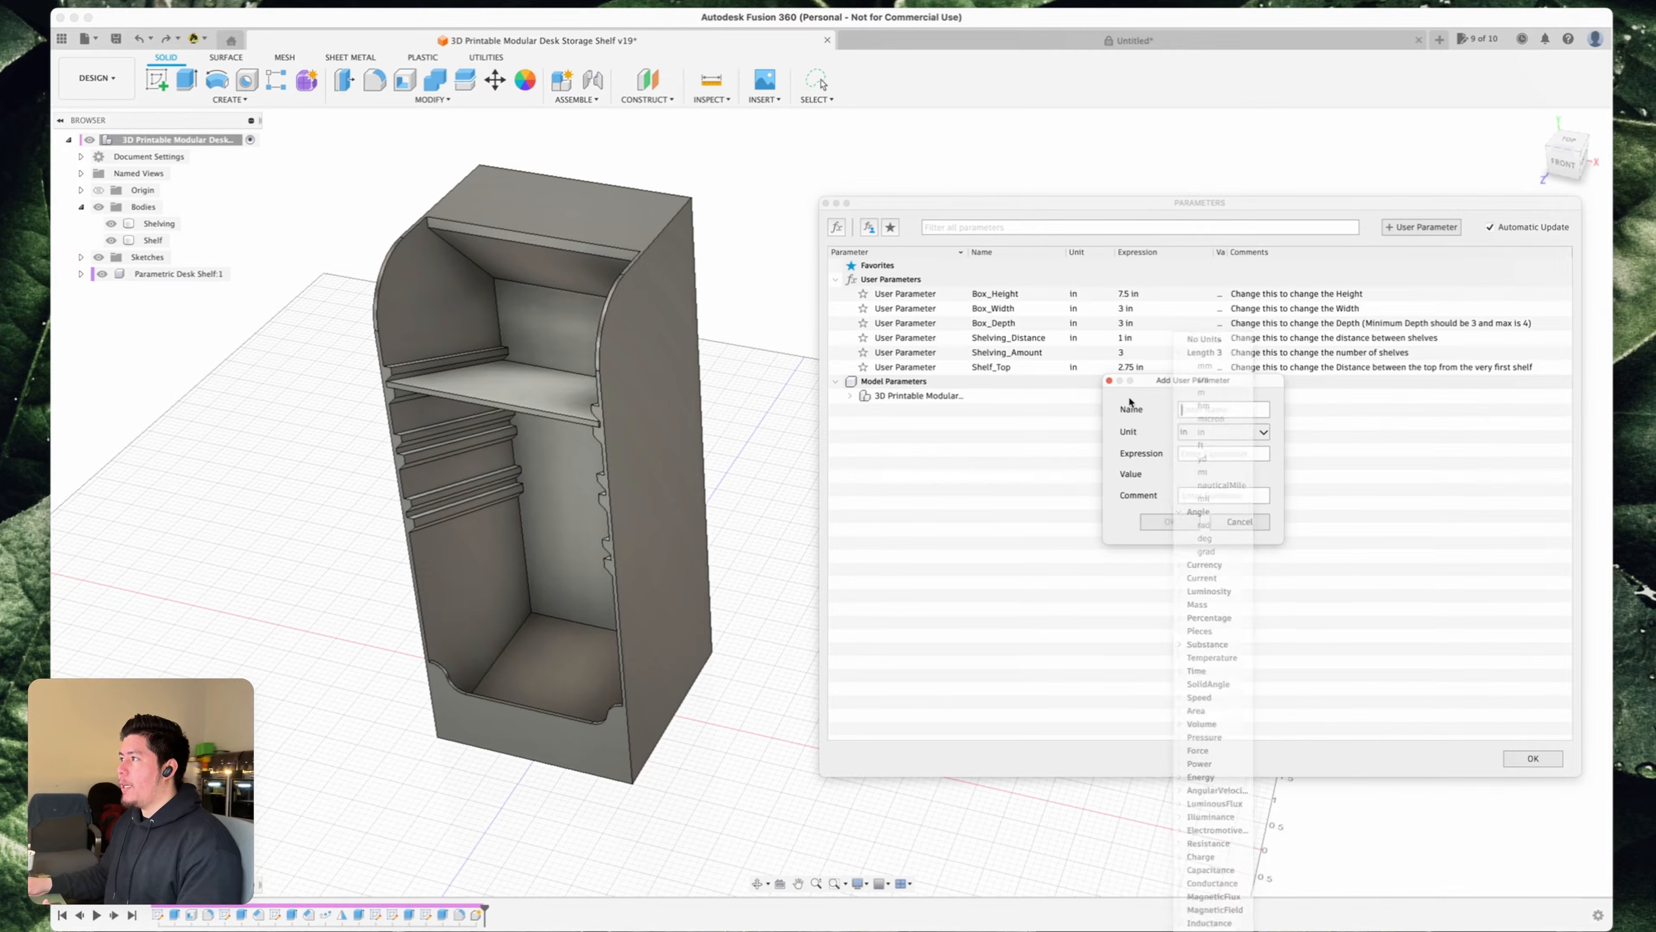
click(1108, 381)
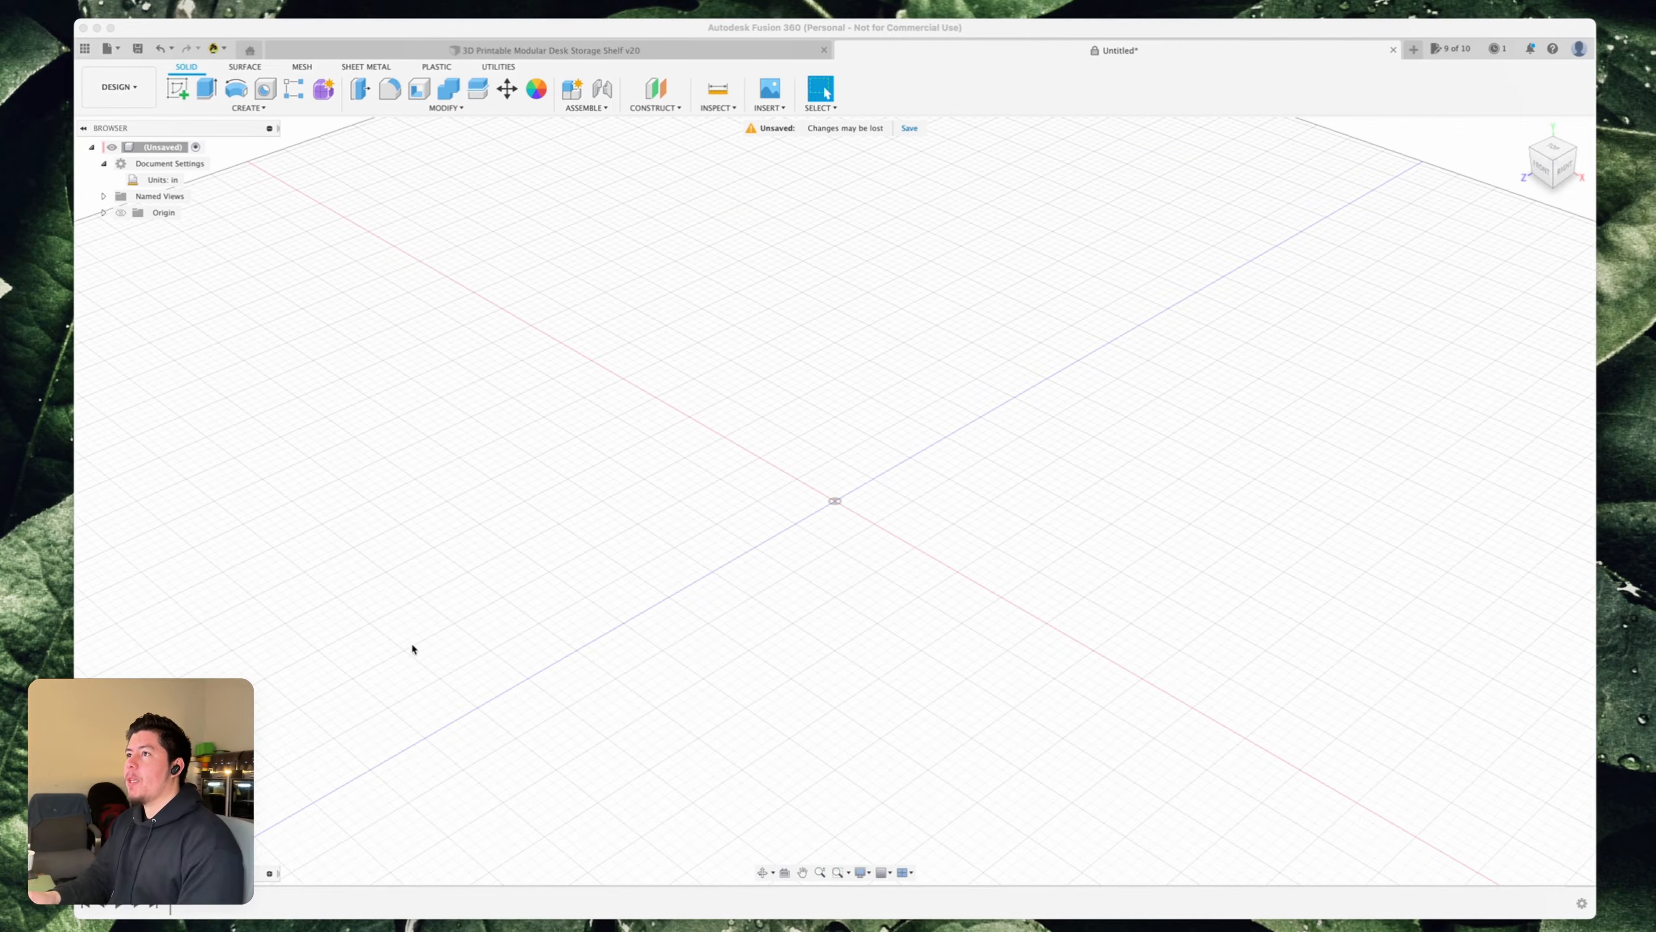
- Check the empty design's units, open its parameters, and add a user parameter Box_Height of 7.5 in
click(112, 166)
mouse_move(163, 181)
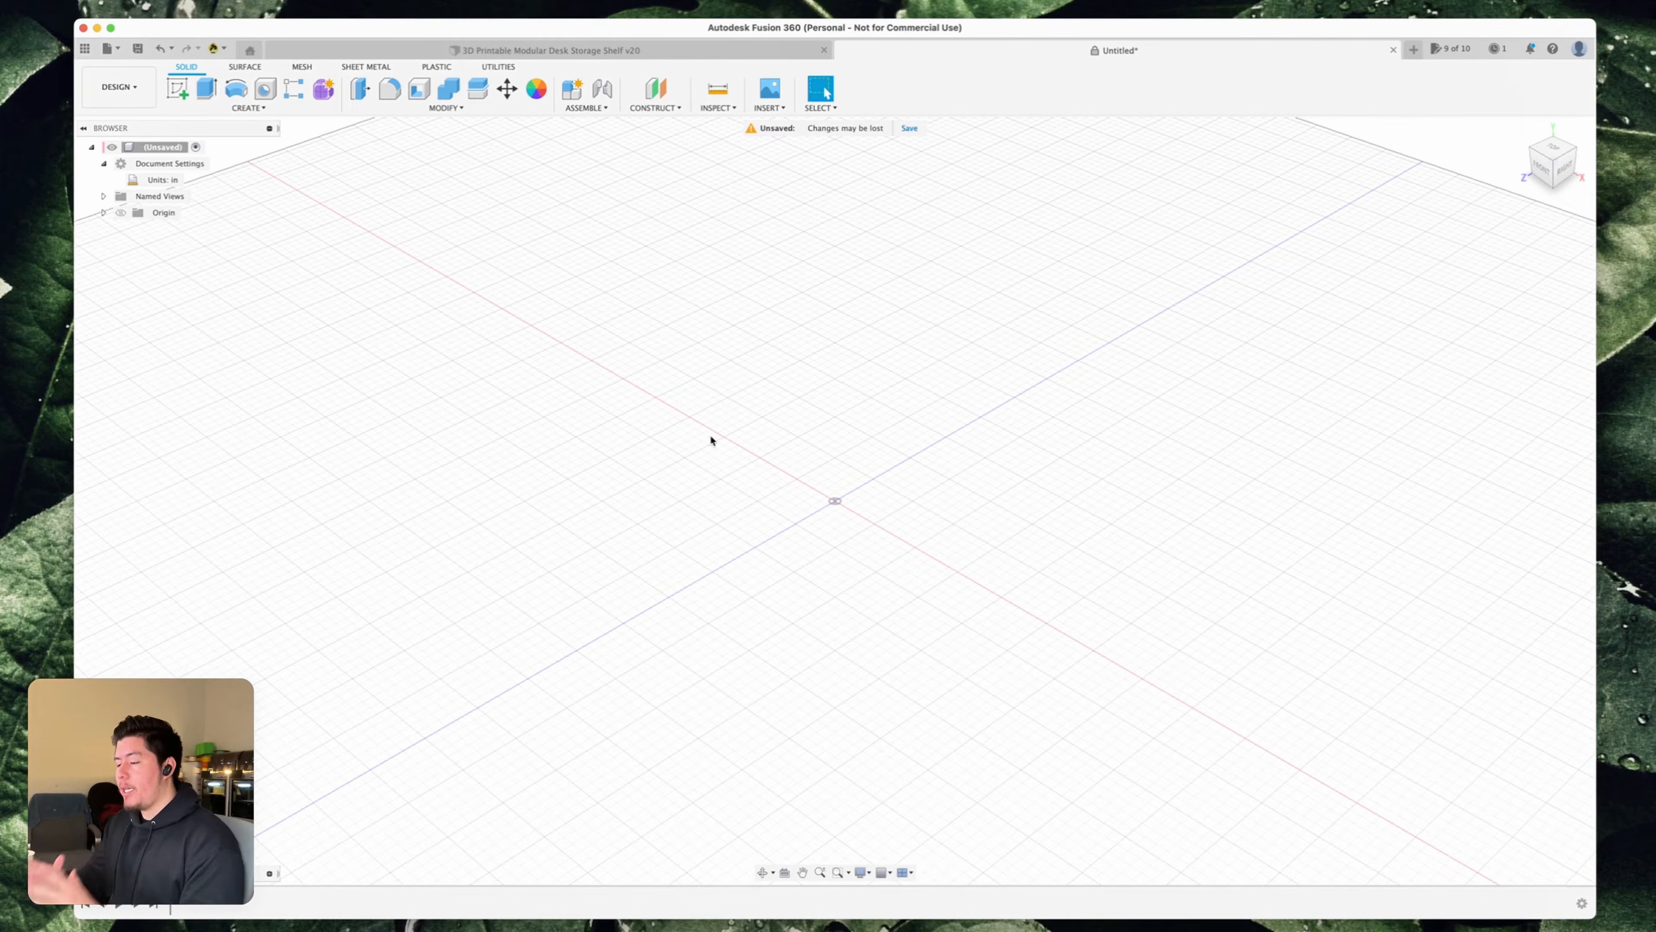
text(s)
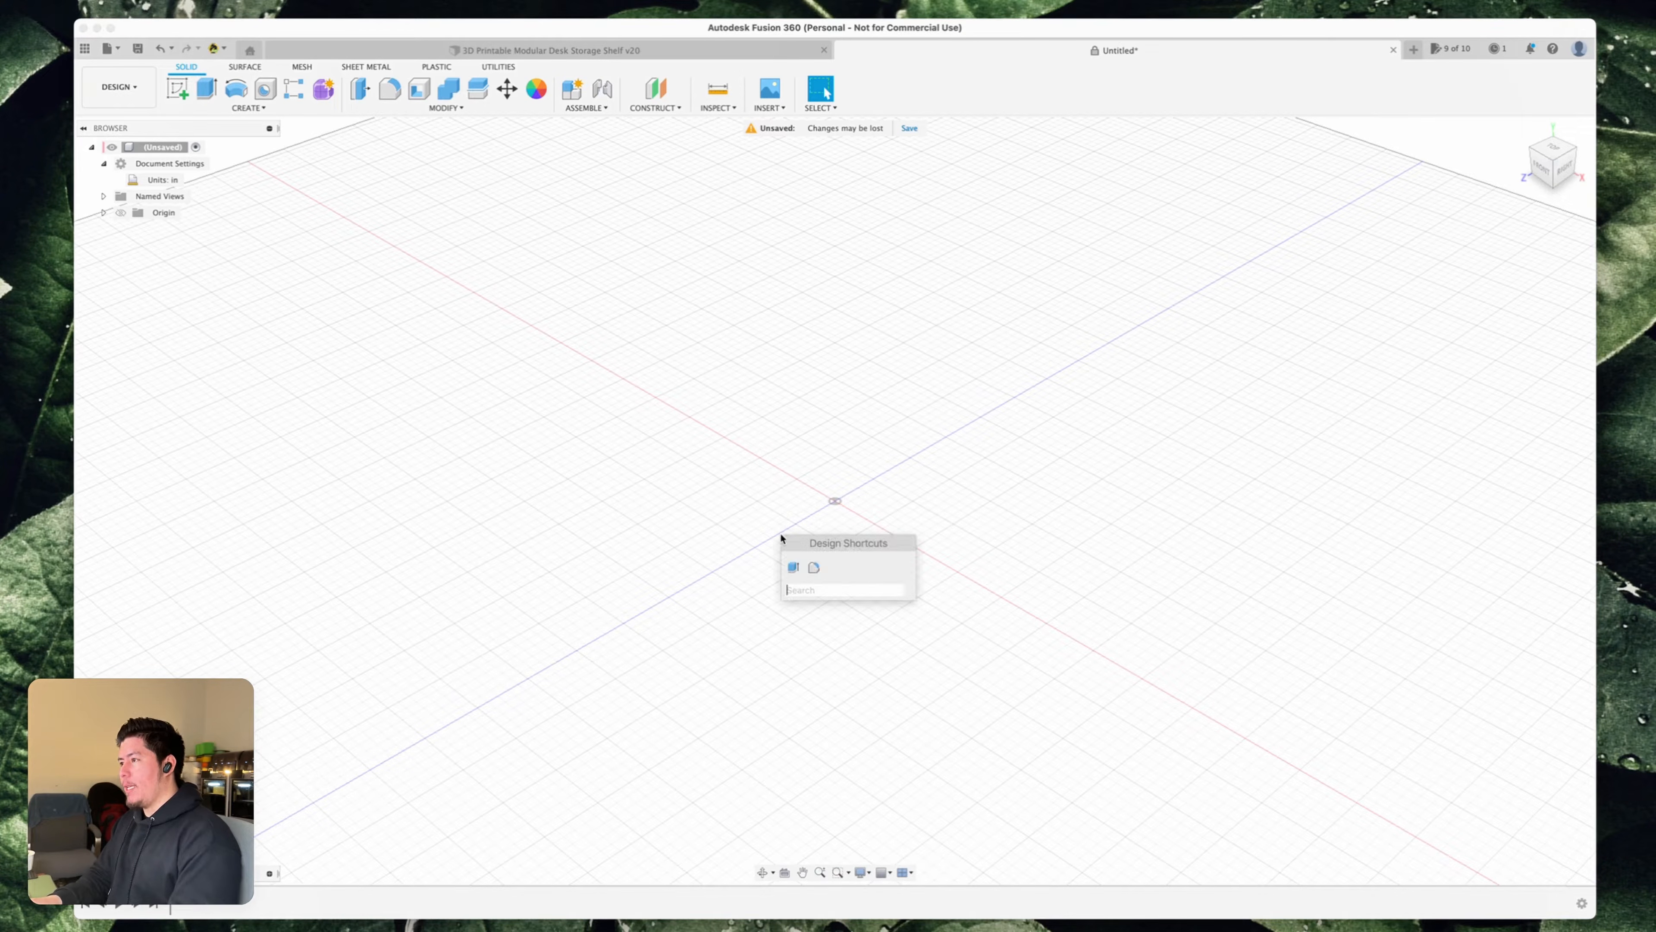
text(change)
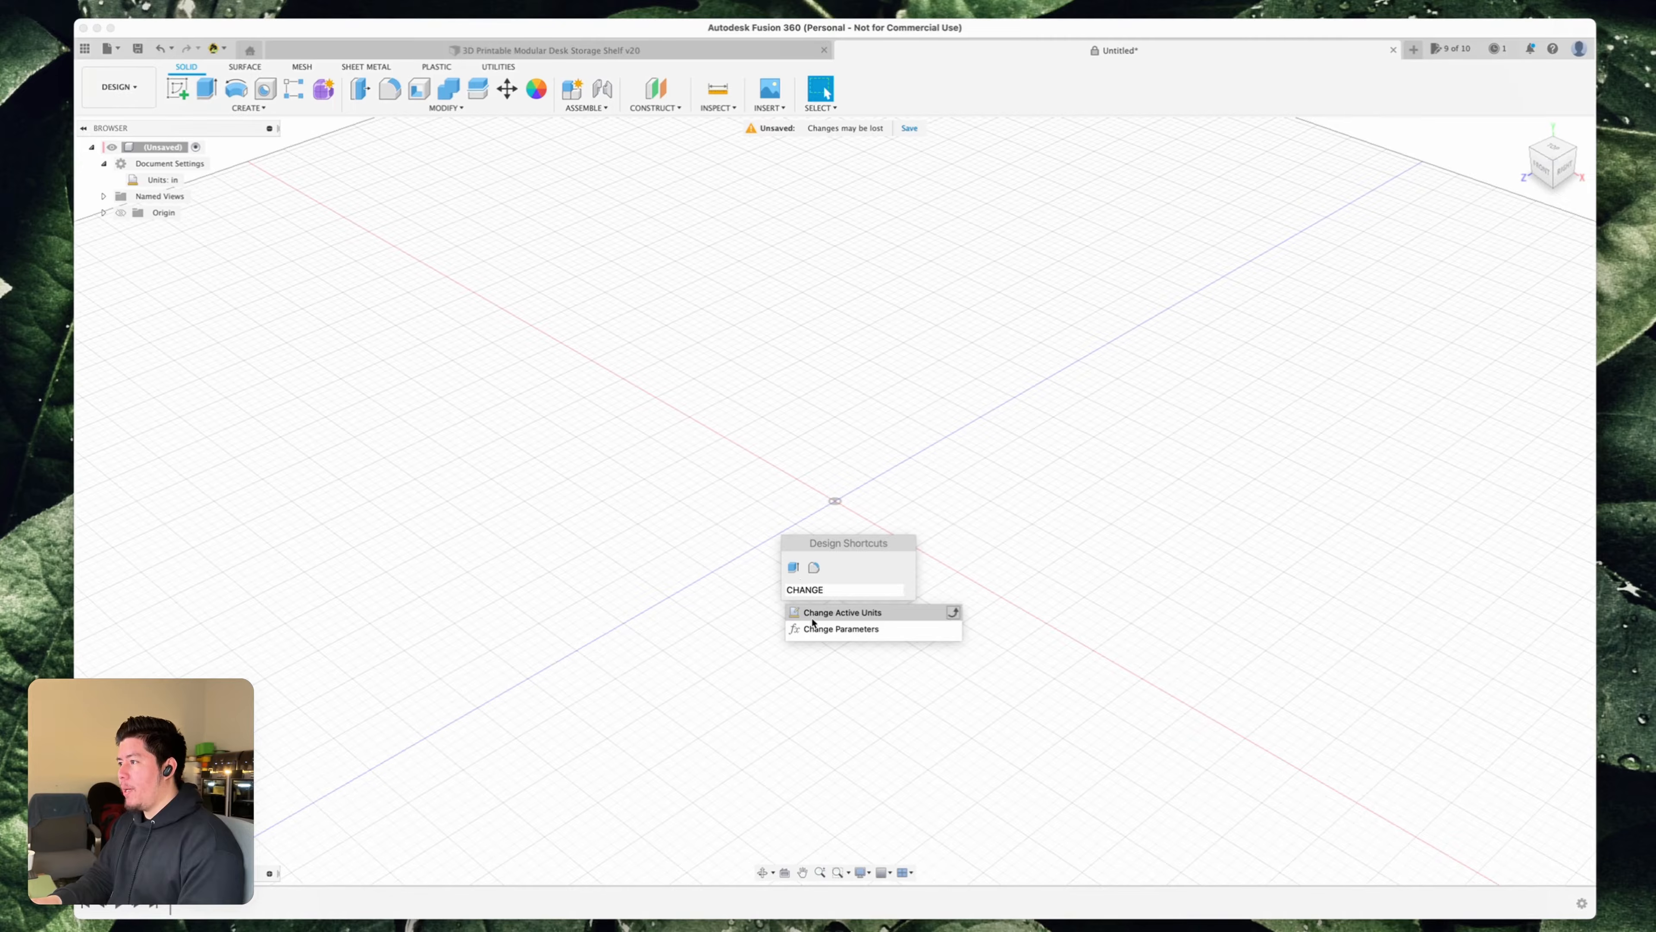
click(815, 629)
drag(780, 223, 773, 226)
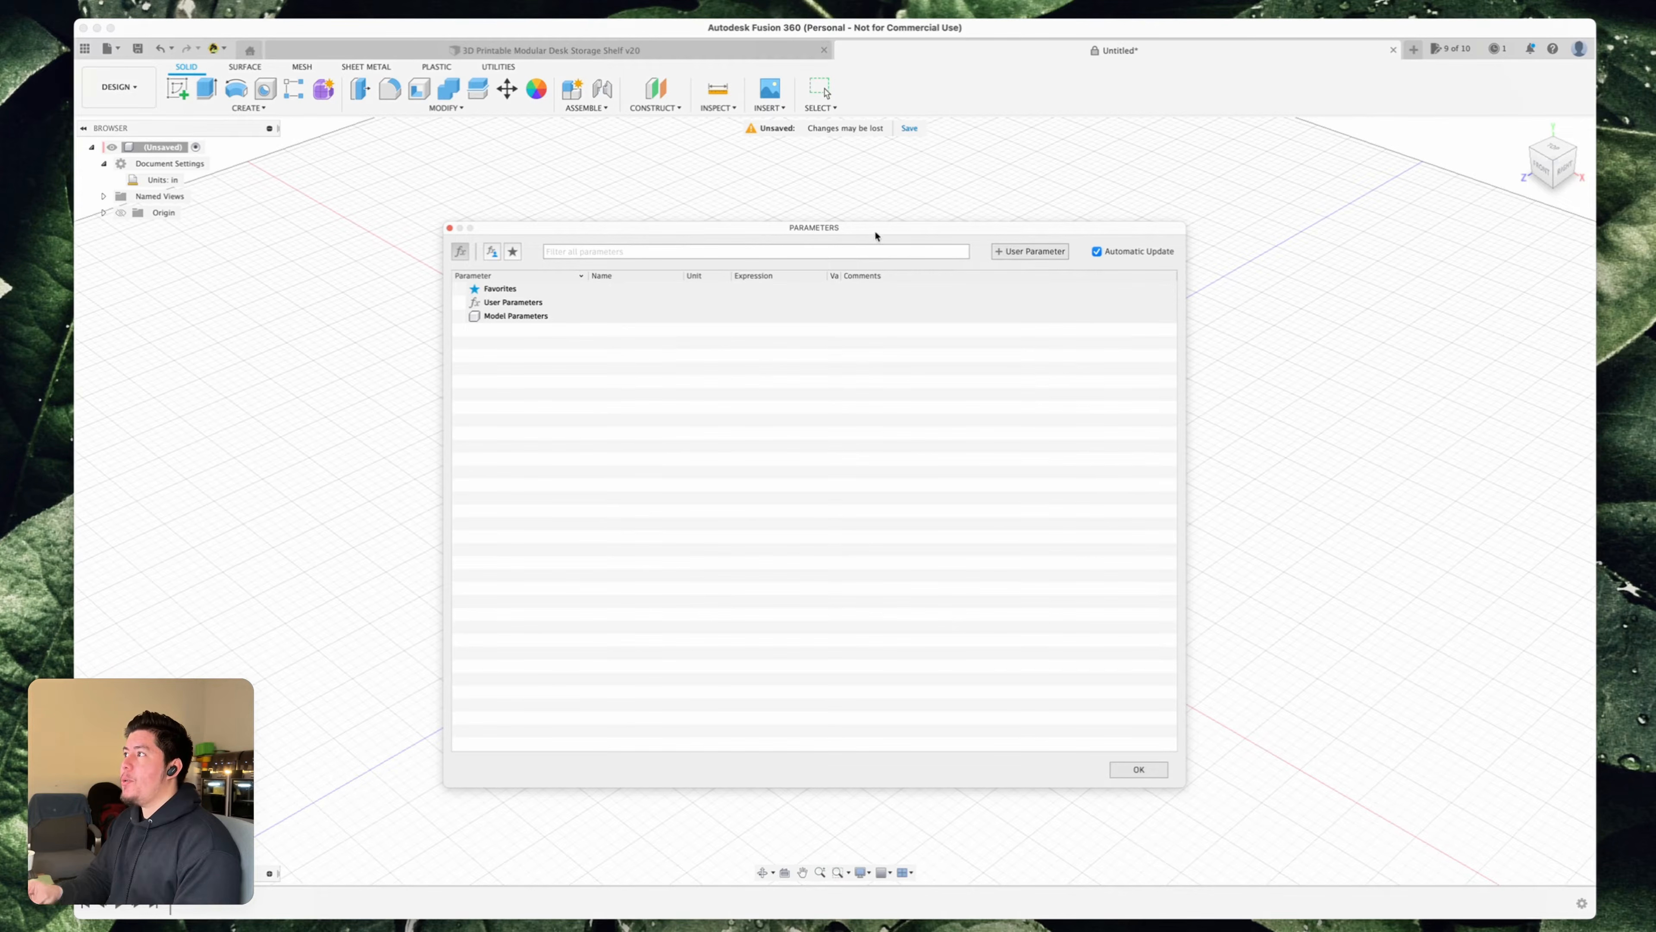
click(1027, 259)
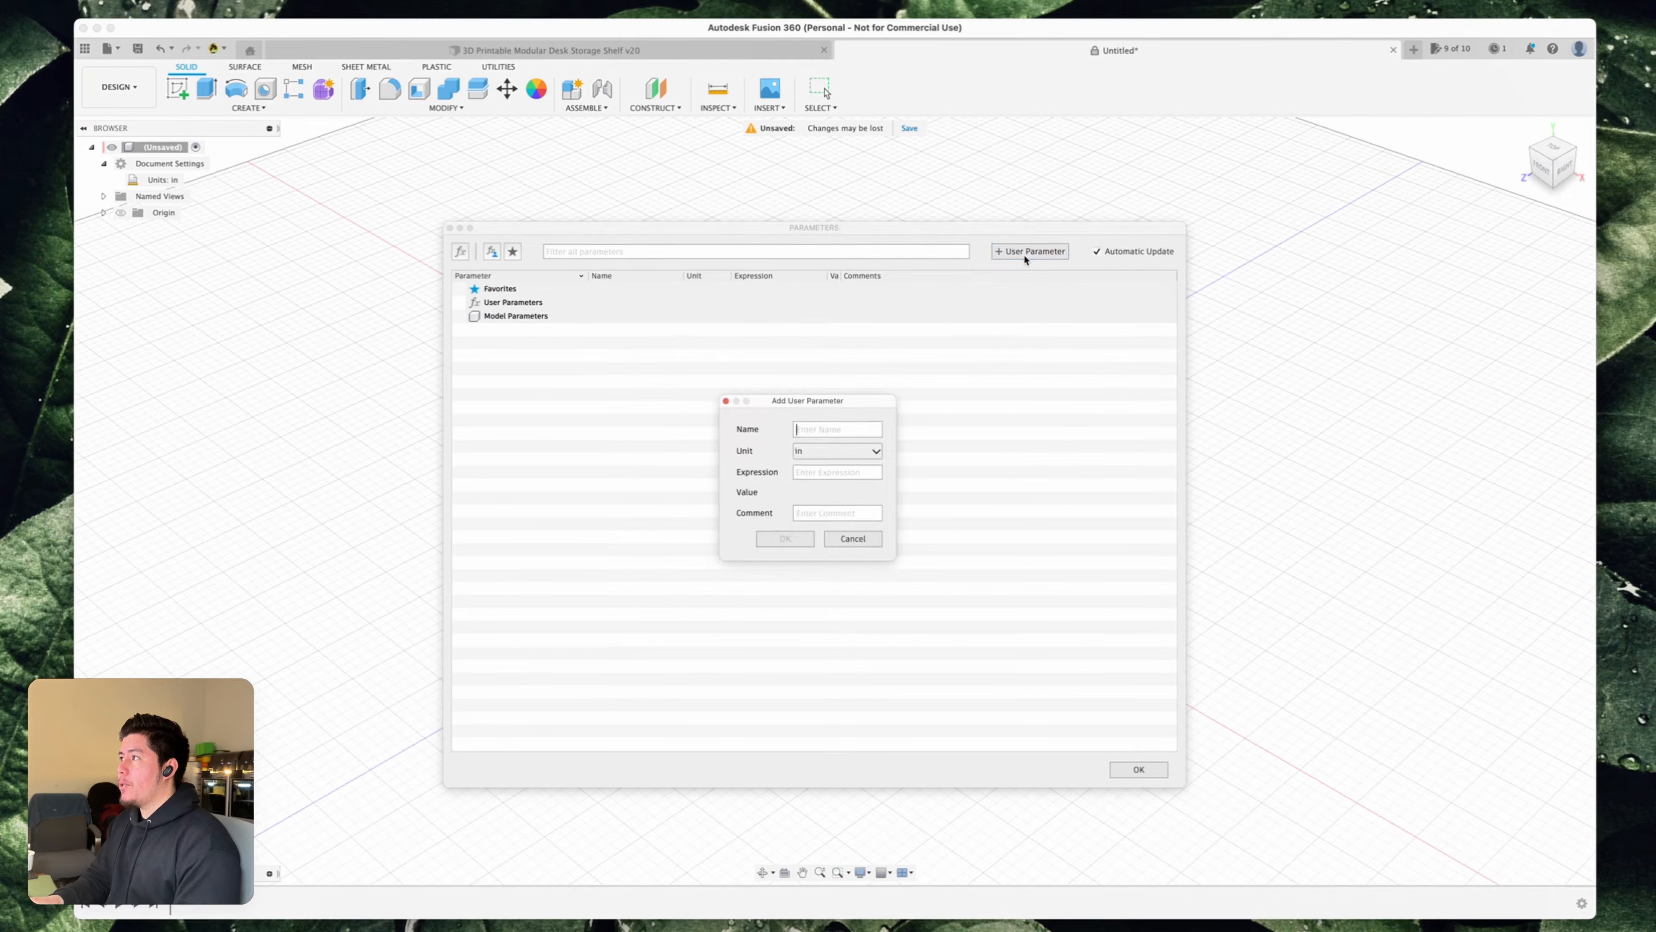
text(Box_Height)
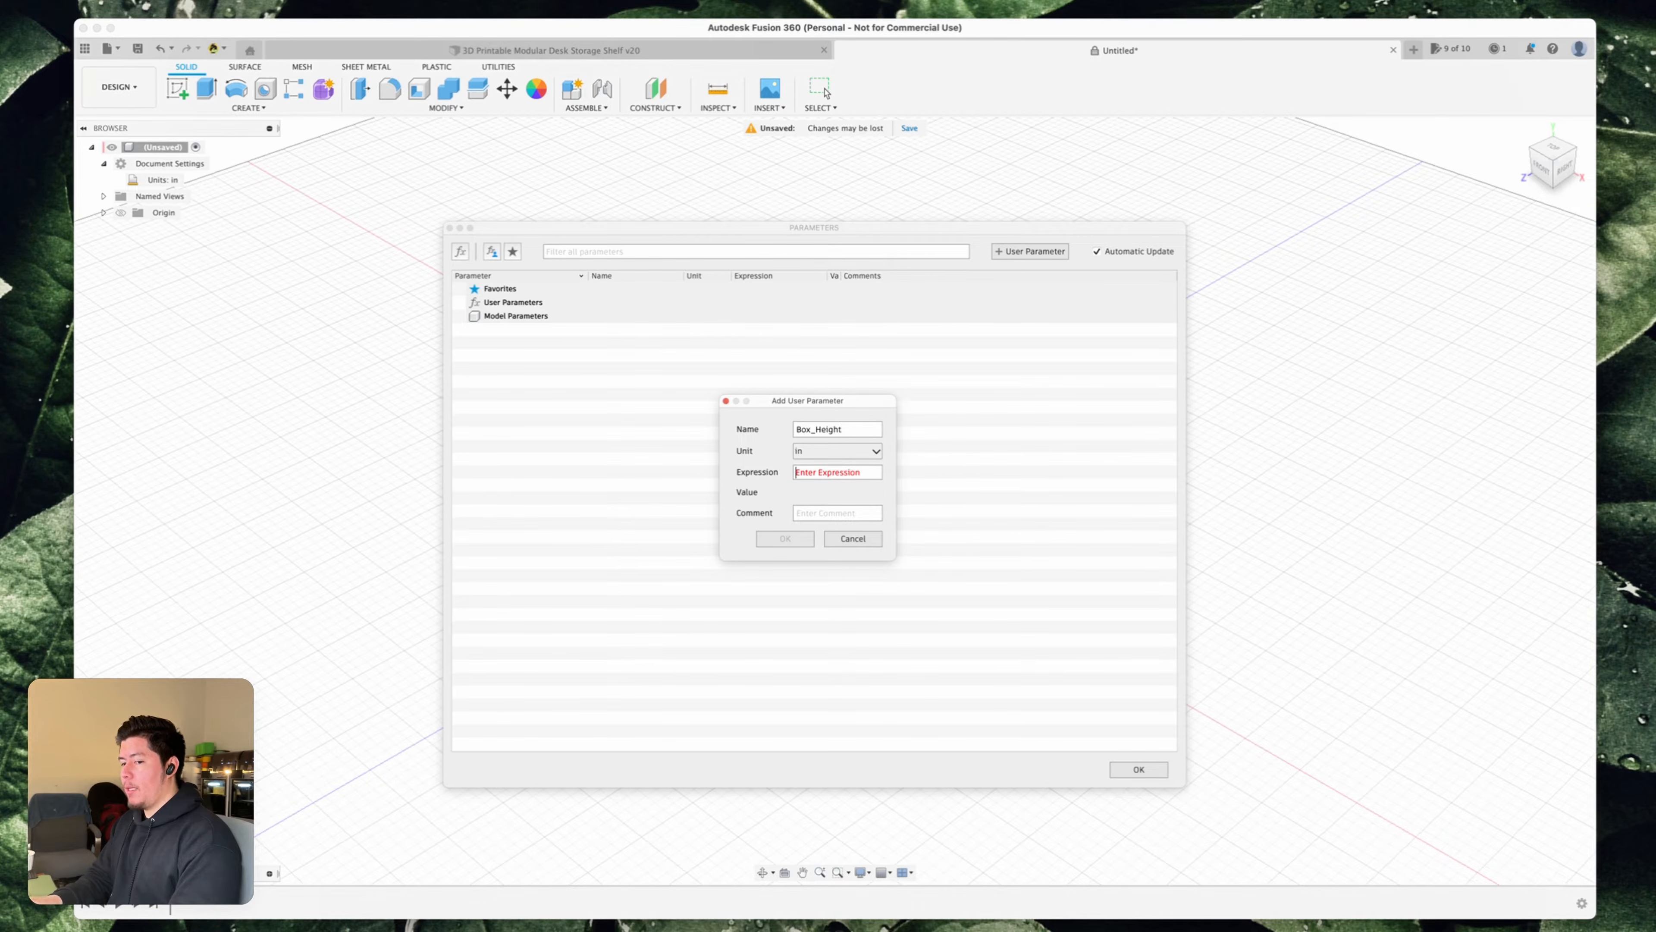
text(7.5)
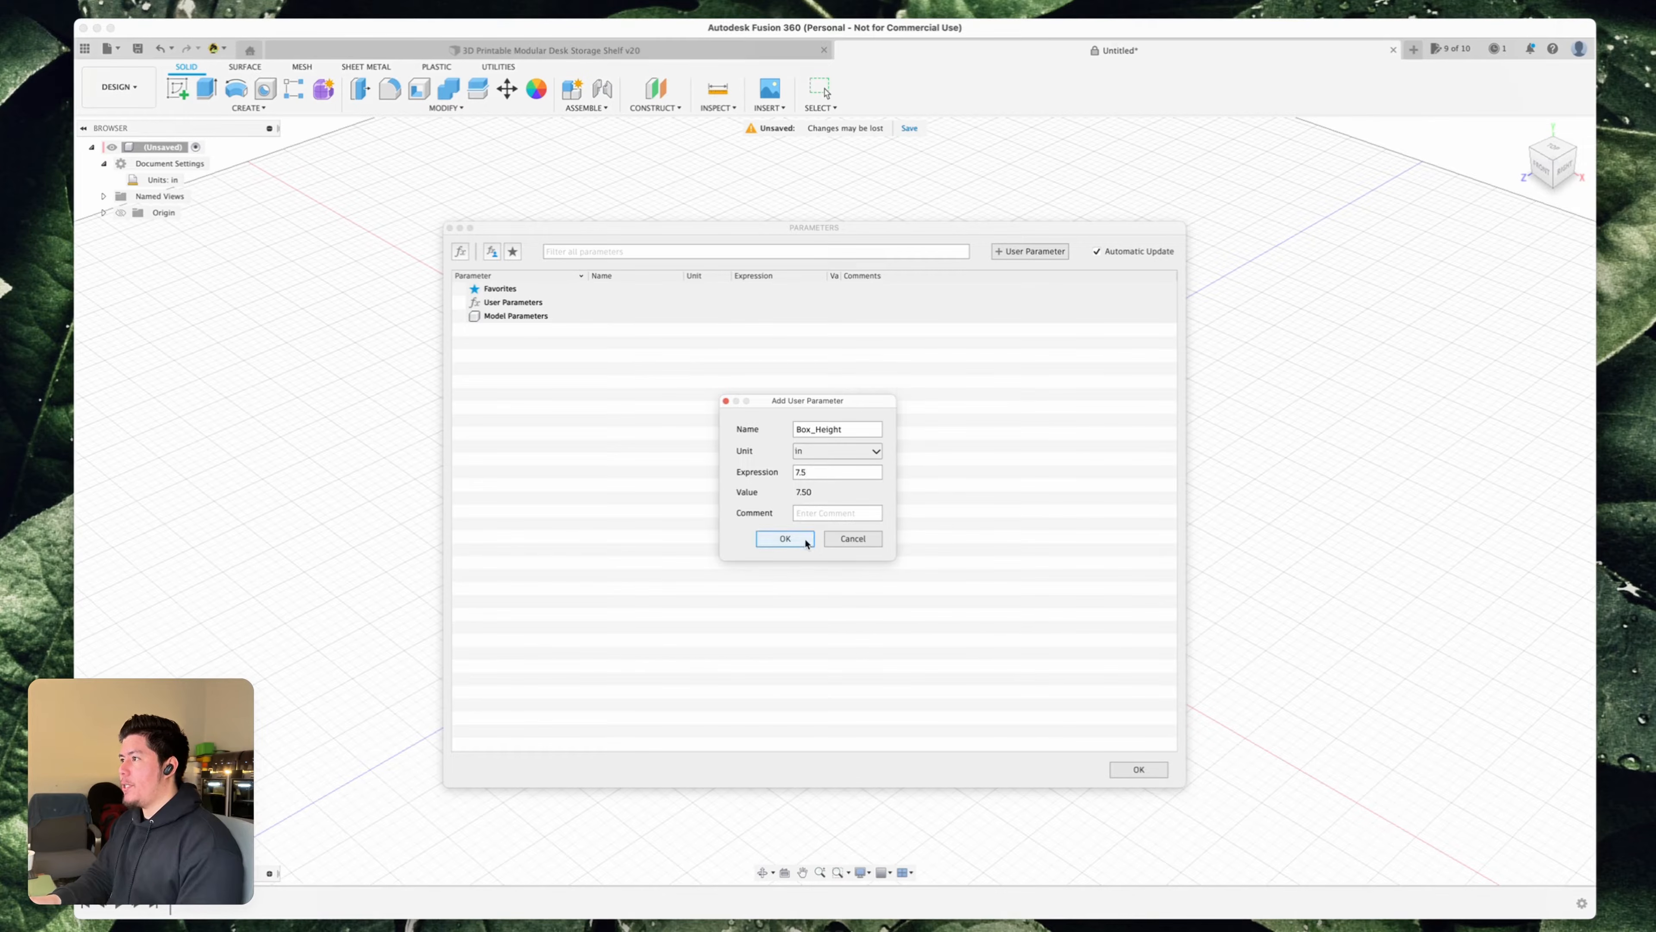
click(805, 542)
- Add two user parameters, Box_Width and Box_Depth, each 3 in
click(1042, 252)
text(Box_Width3)
key(Return)
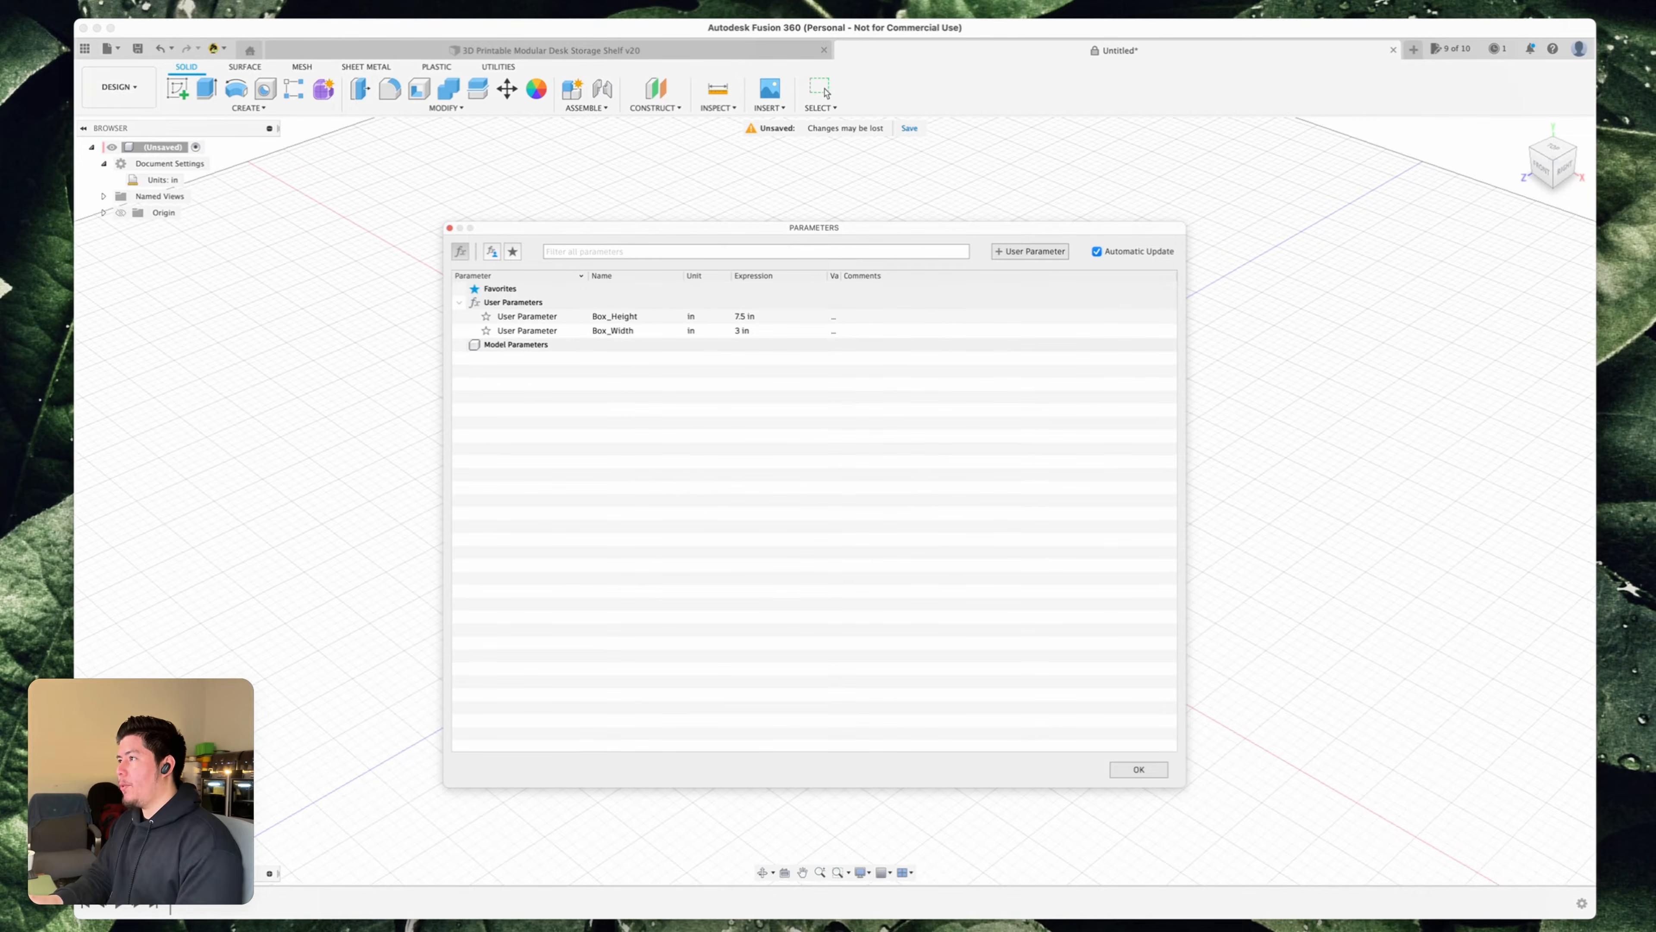
click(1009, 253)
text(Bos)
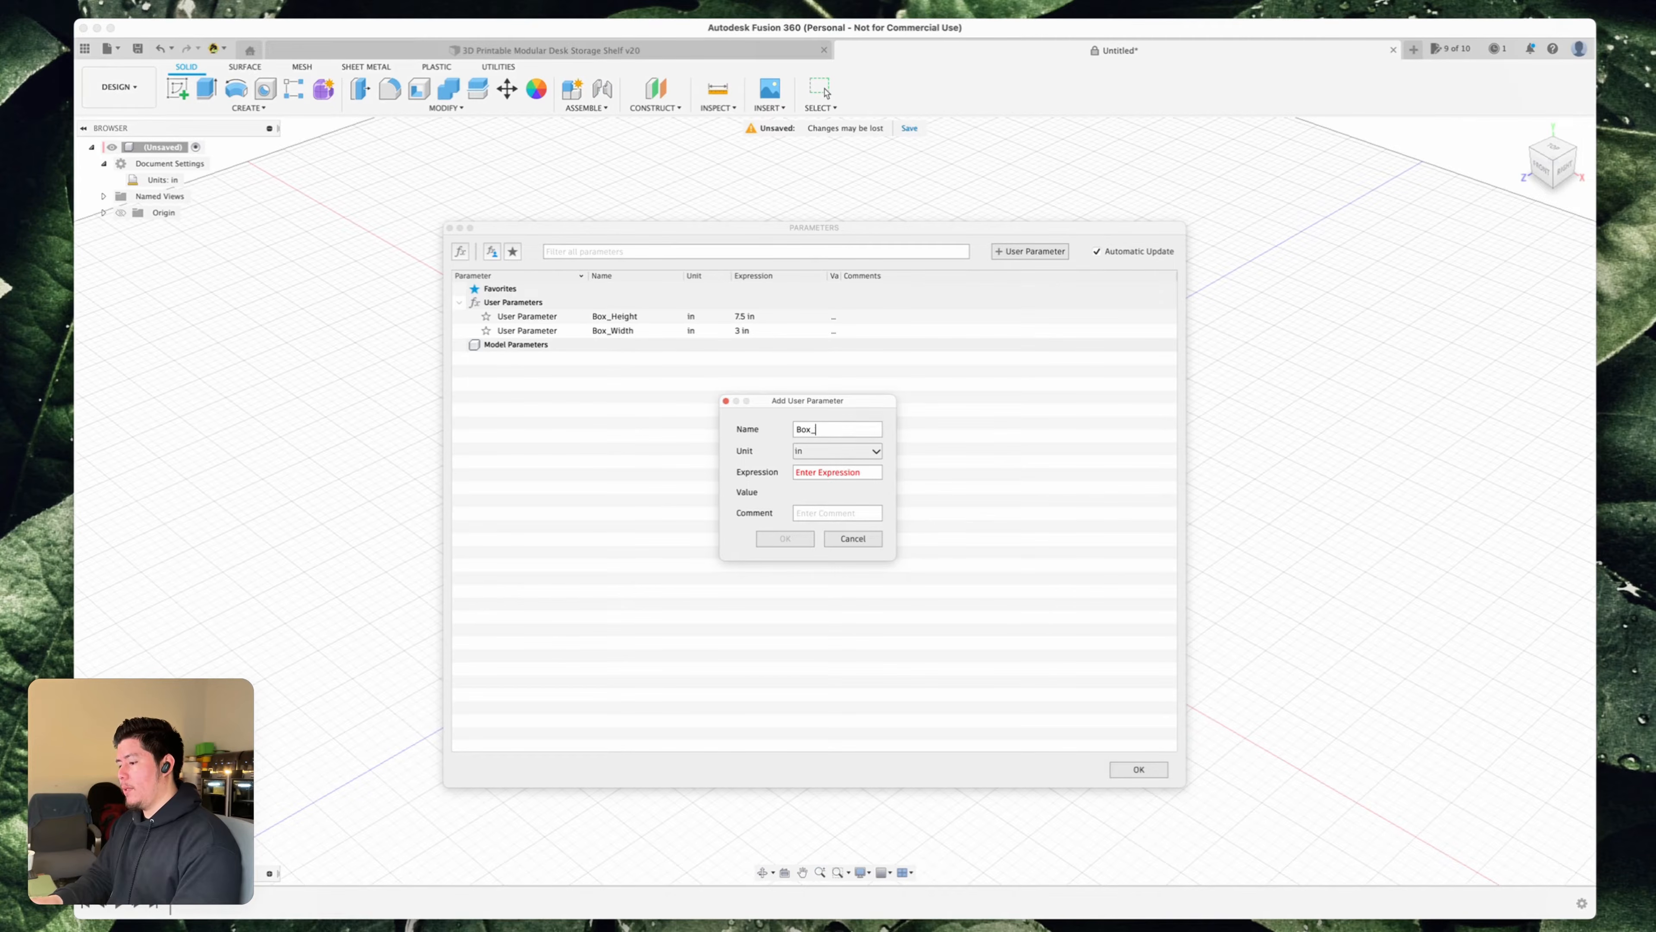
key(Tab)
text(3)
key(Return)
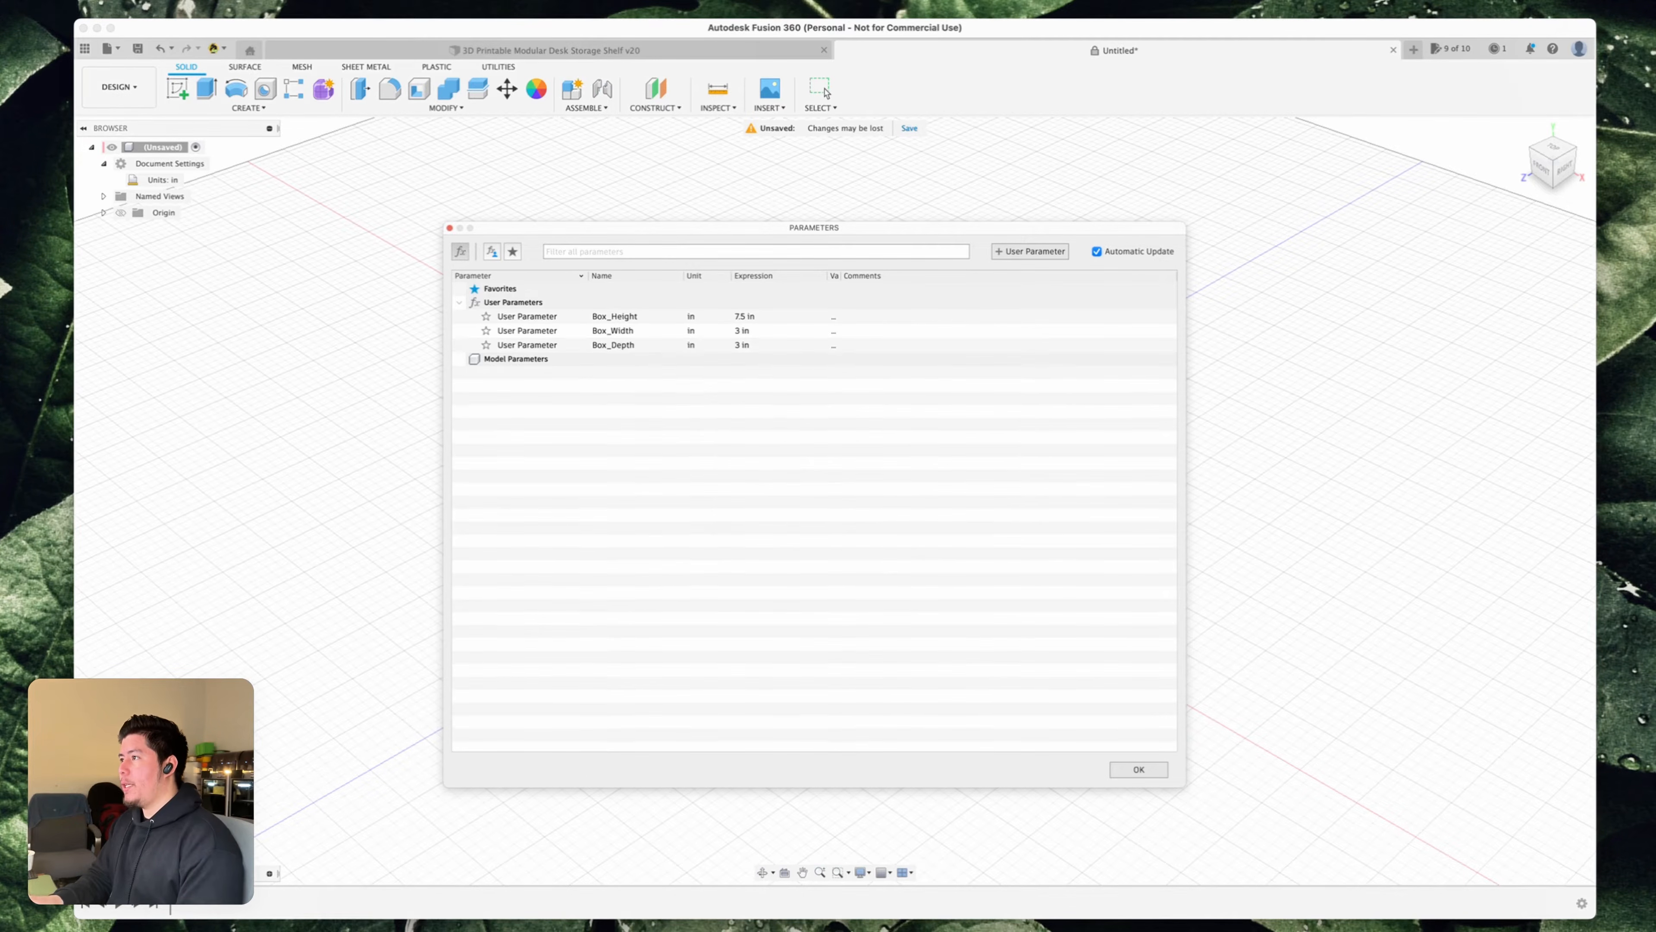
- Add a user parameter Shelf_Distance with an expression of 1.5 in
click(1037, 253)
text(Shelf)
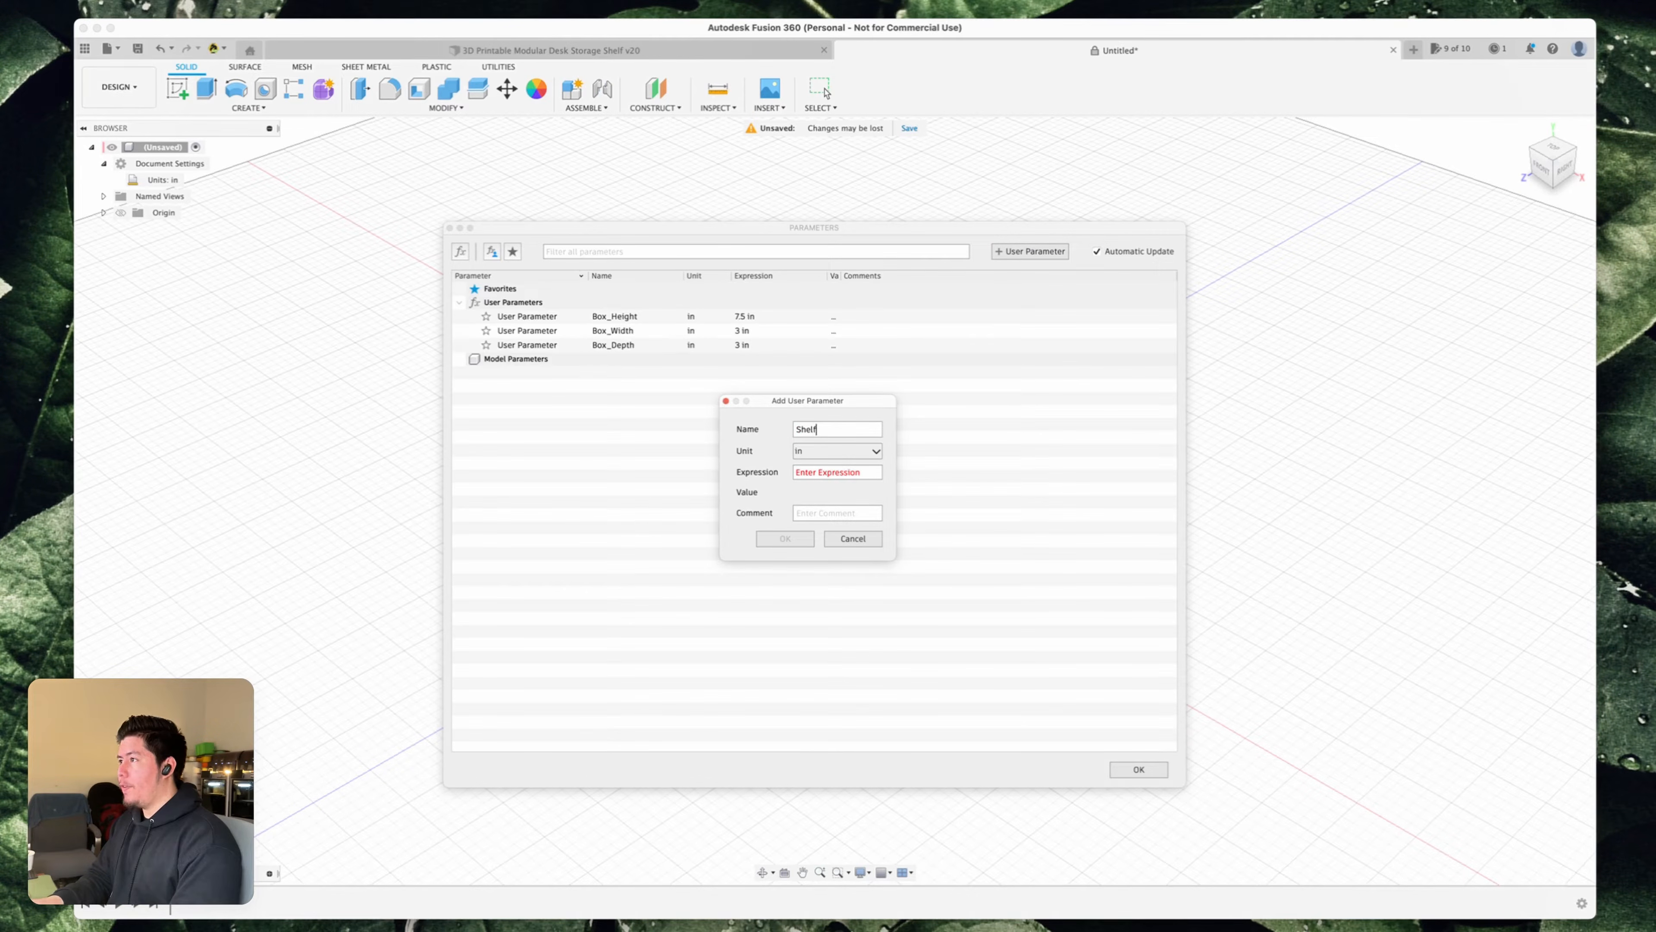
text(_Distance)
key(Tab)
text(1.5)
key(Return)
- Add a user parameter Amount with No Units and an expression of 3
click(1052, 253)
text(Amount)
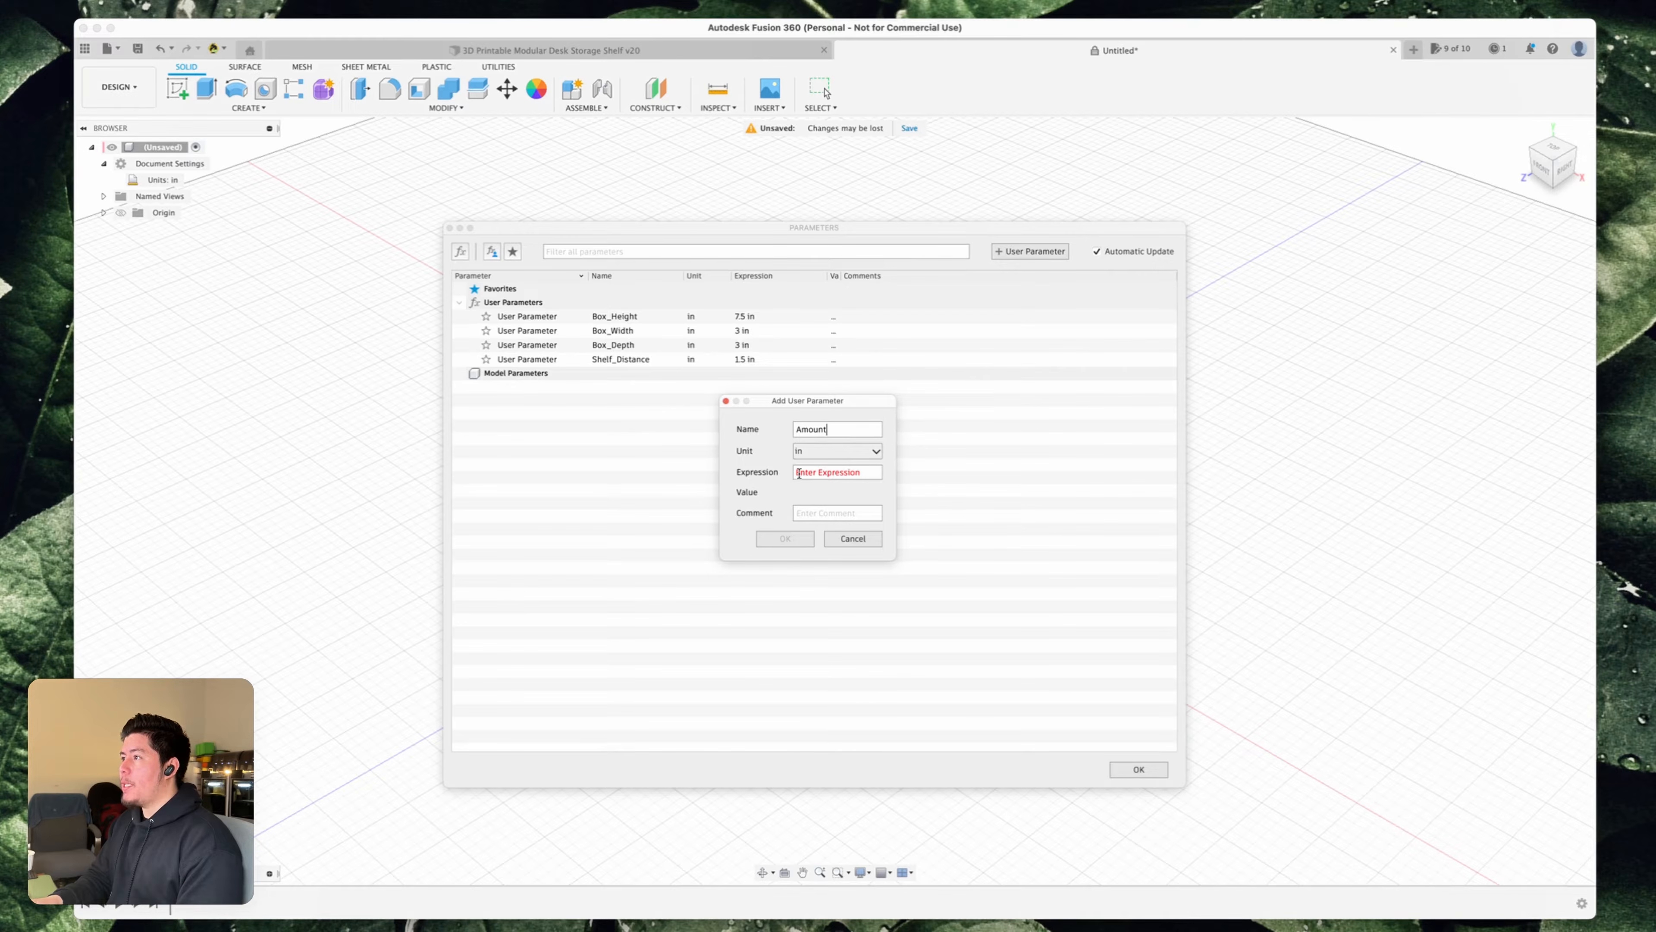
click(834, 451)
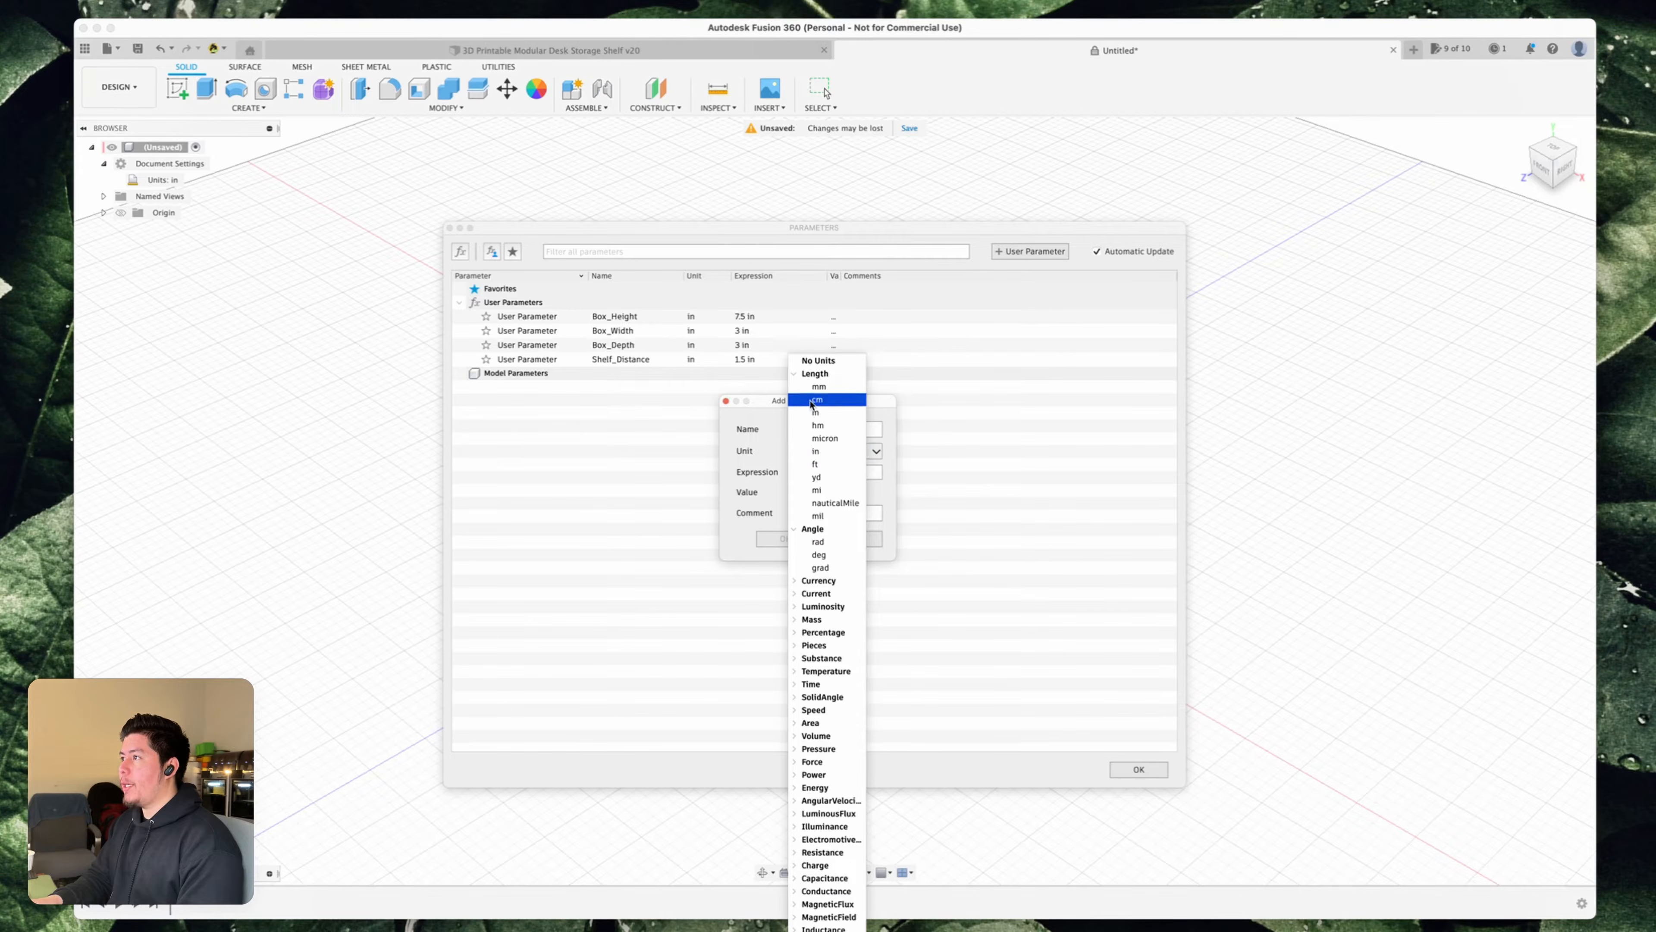
click(812, 372)
click(809, 472)
text(3)
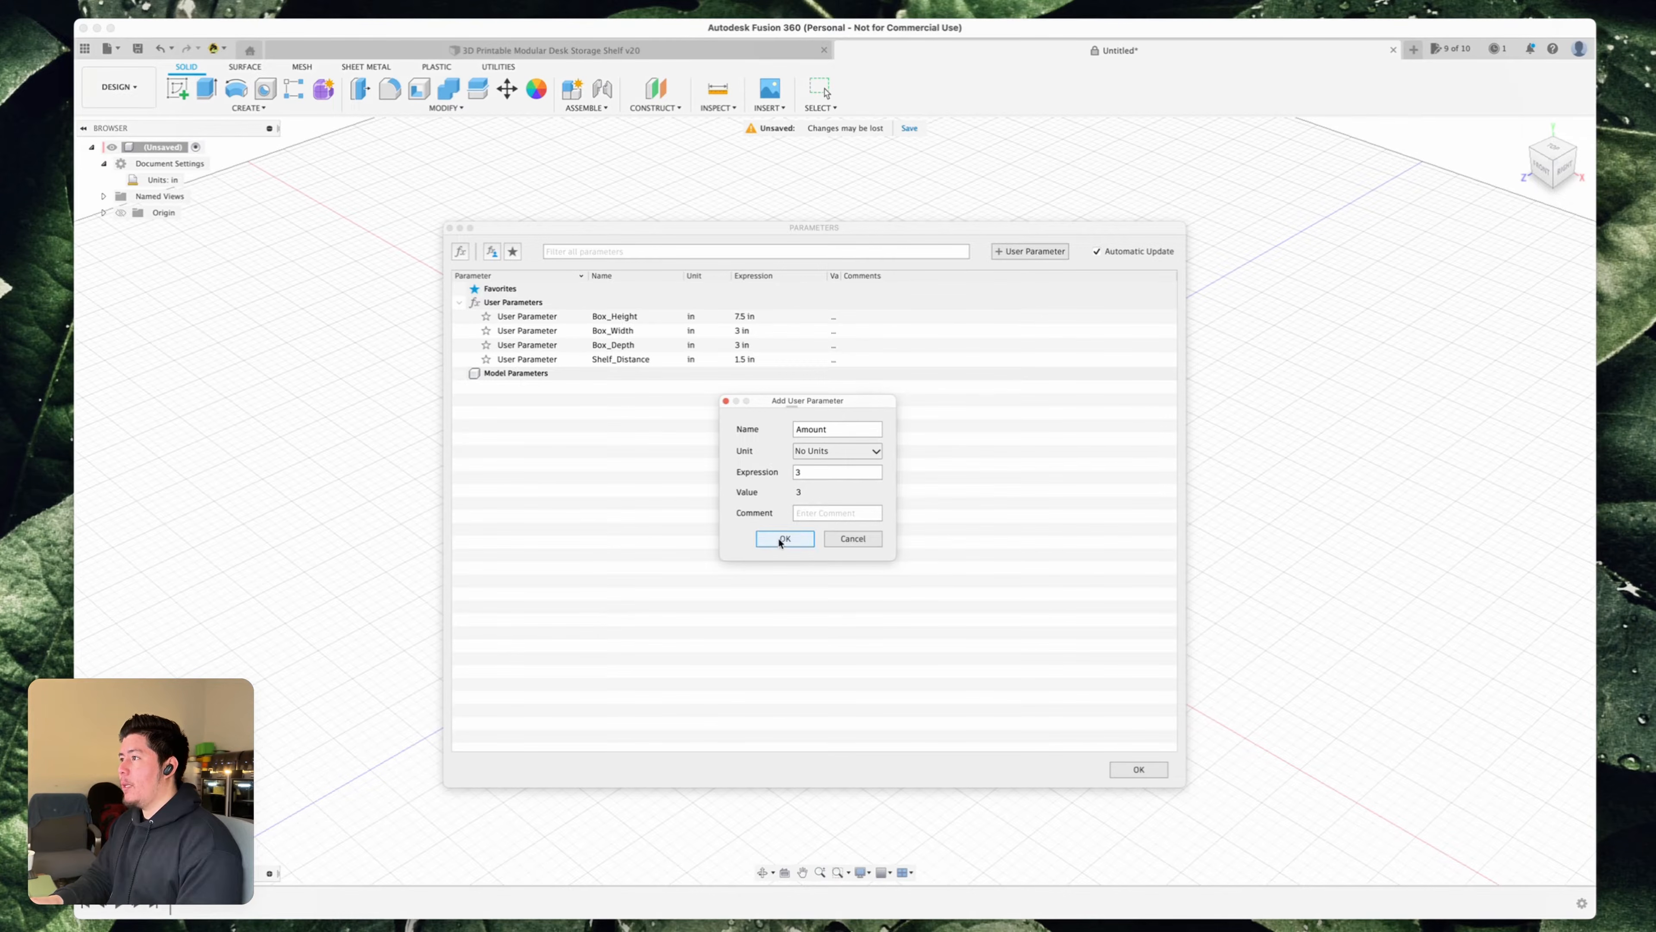
click(783, 539)
- Add a user parameter Top_Shelf with an expression of 2.75 in and close the parameters
click(1011, 252)
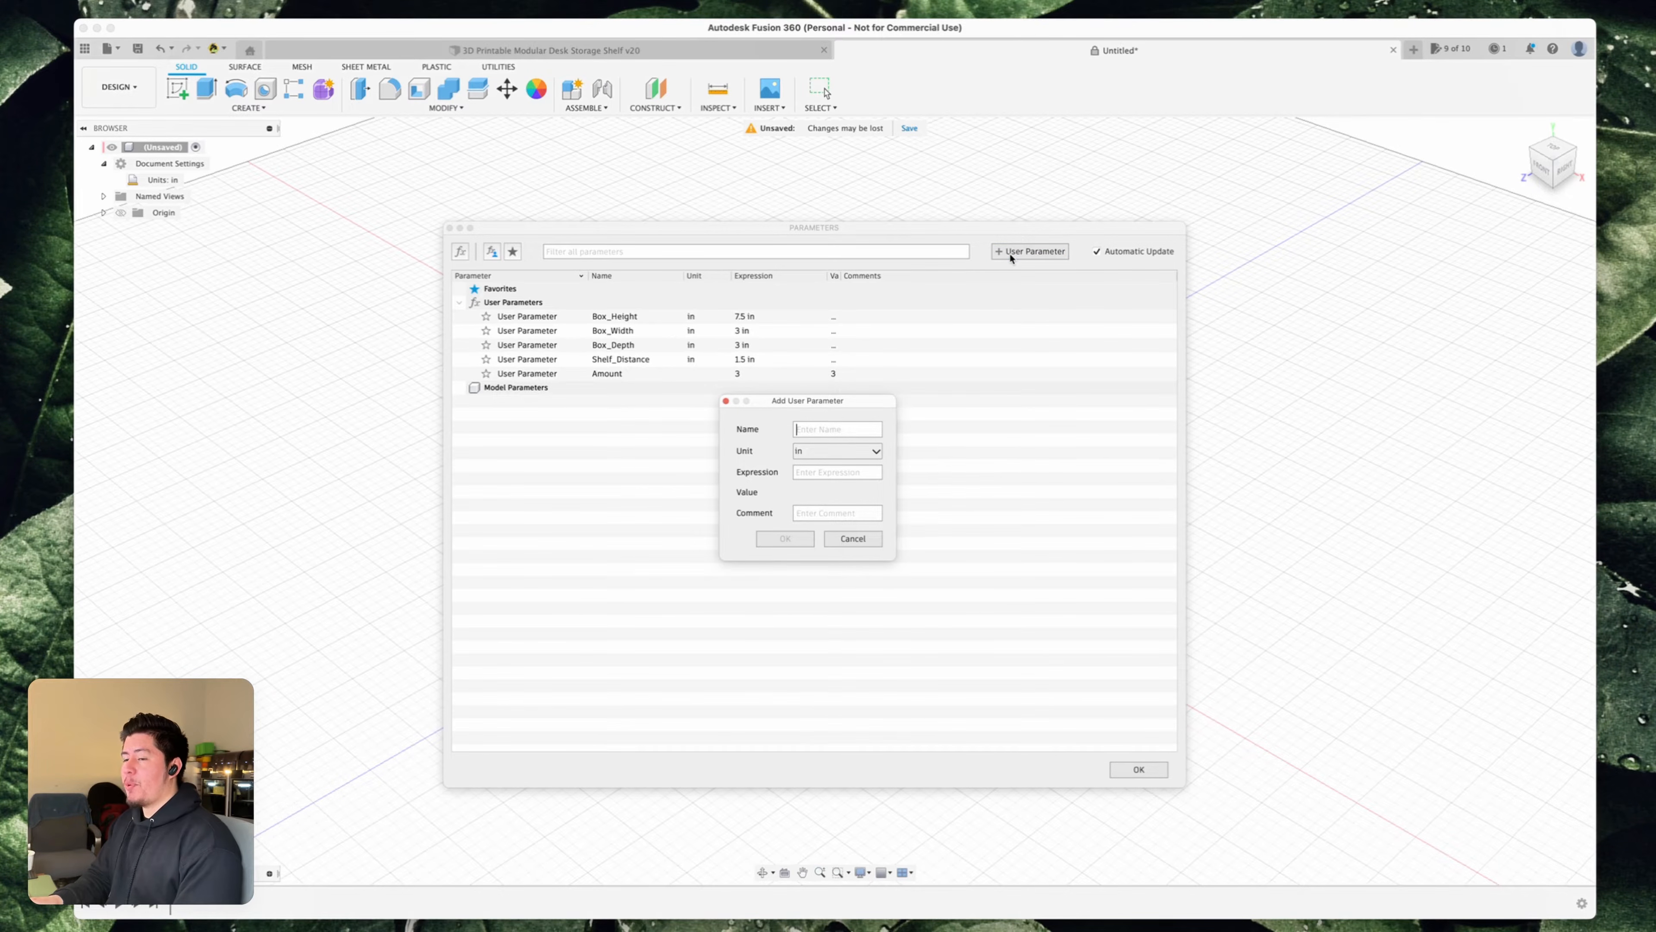
text(Top_Sh)
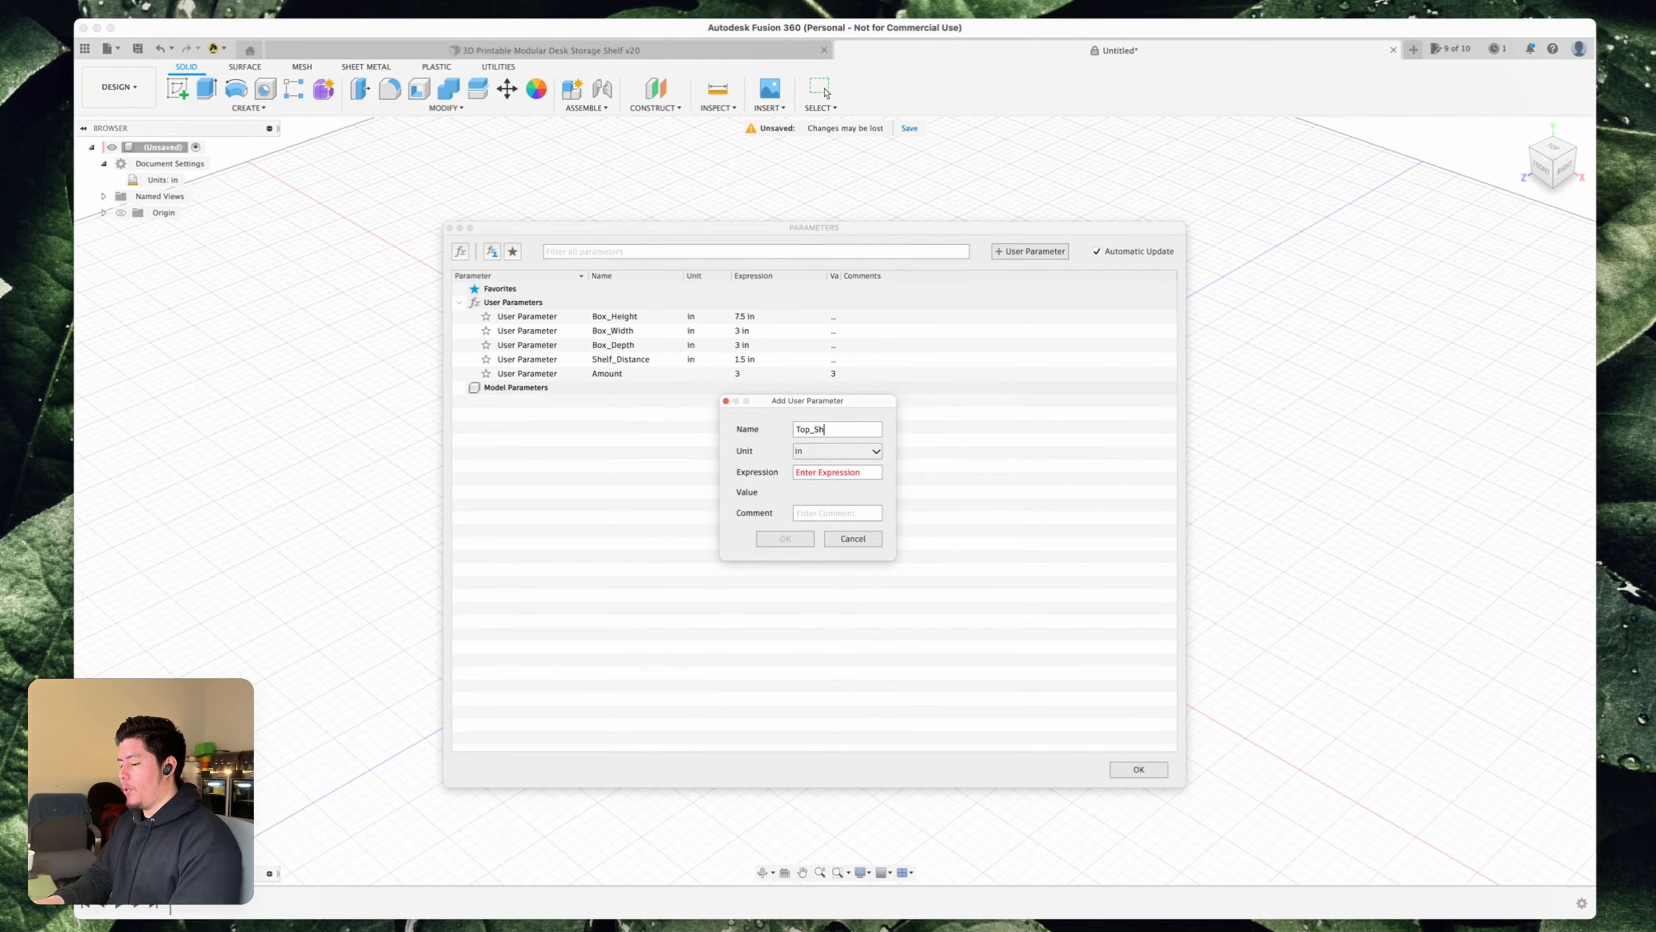
text(2.75)
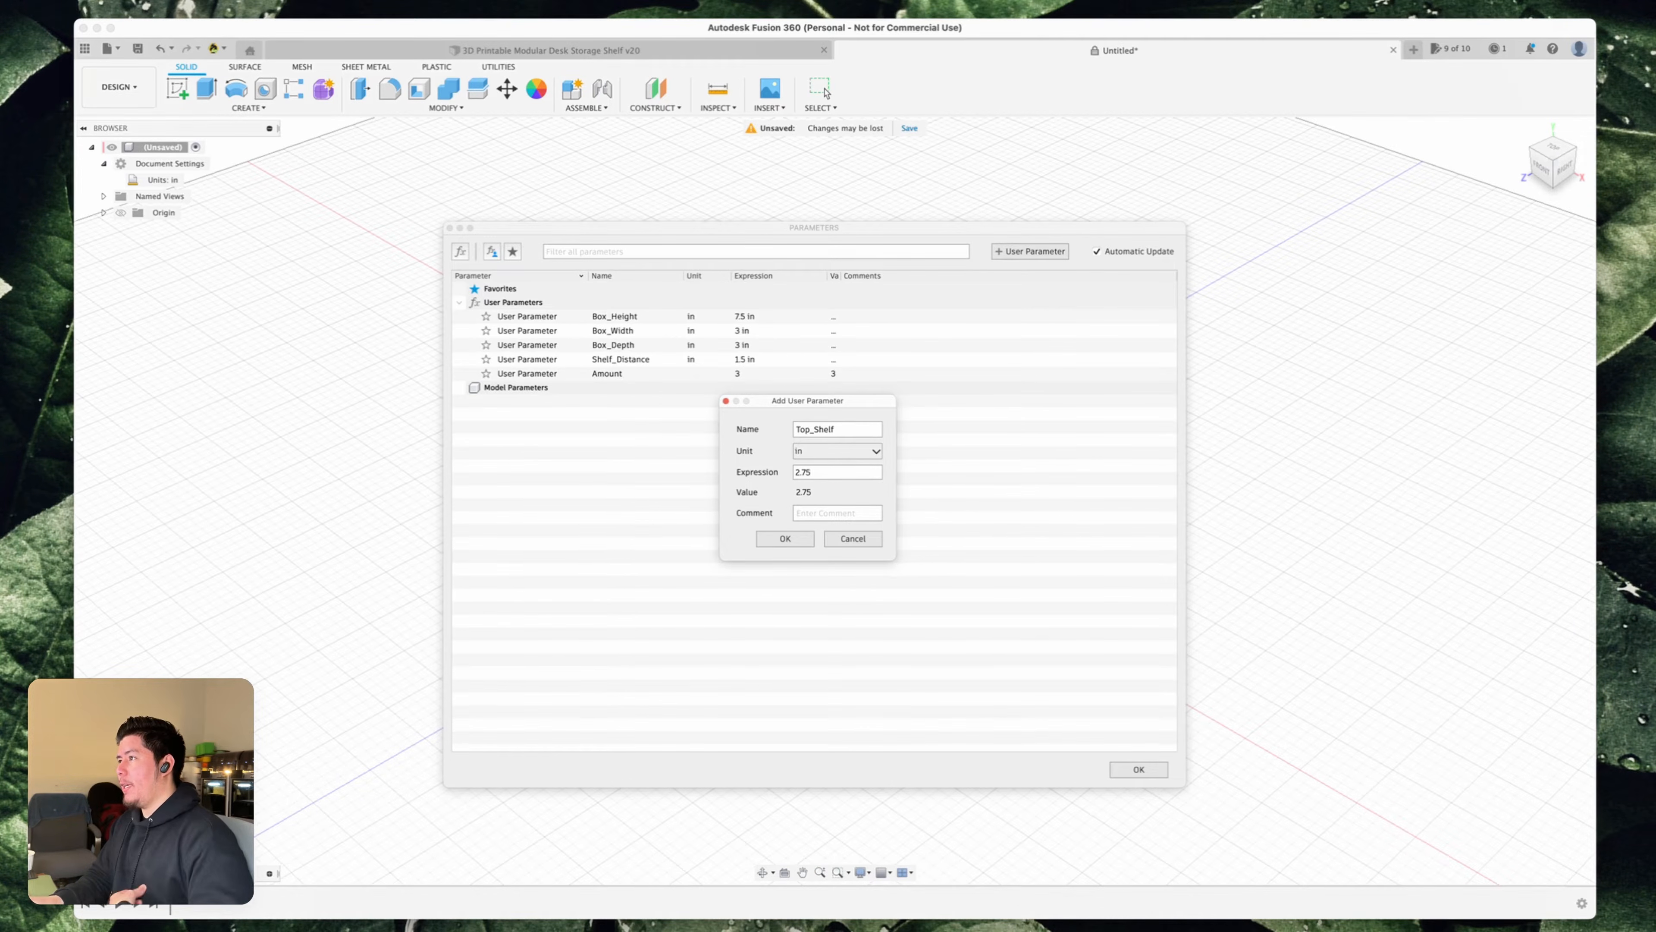
key(Return)
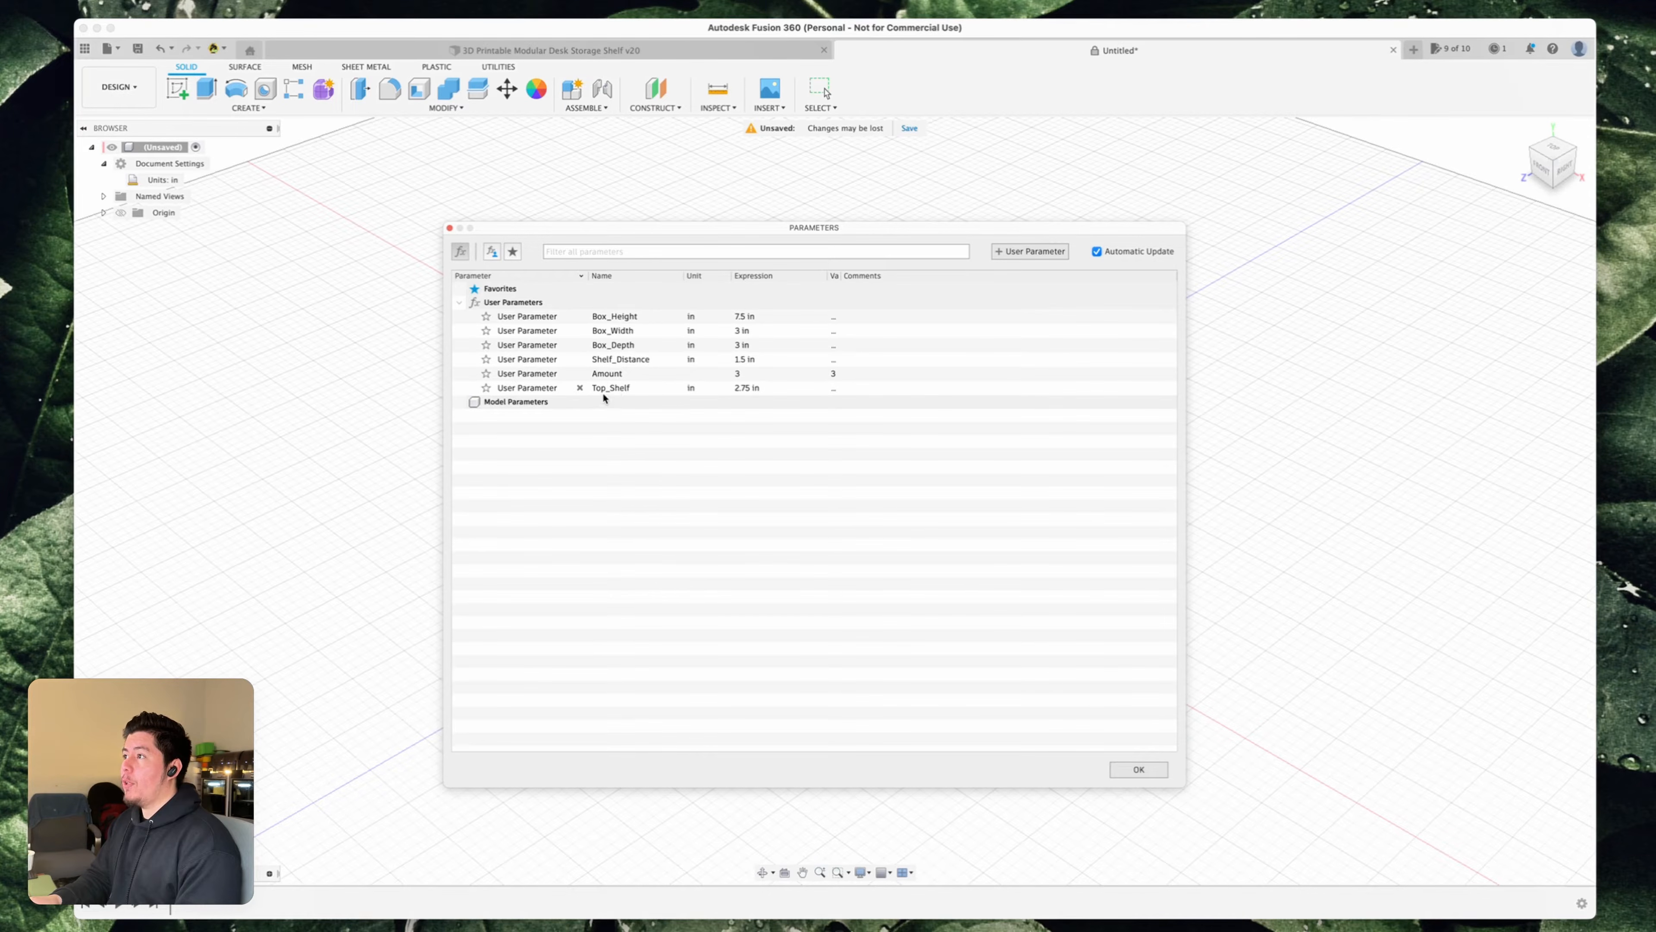
mouse_move(609, 392)
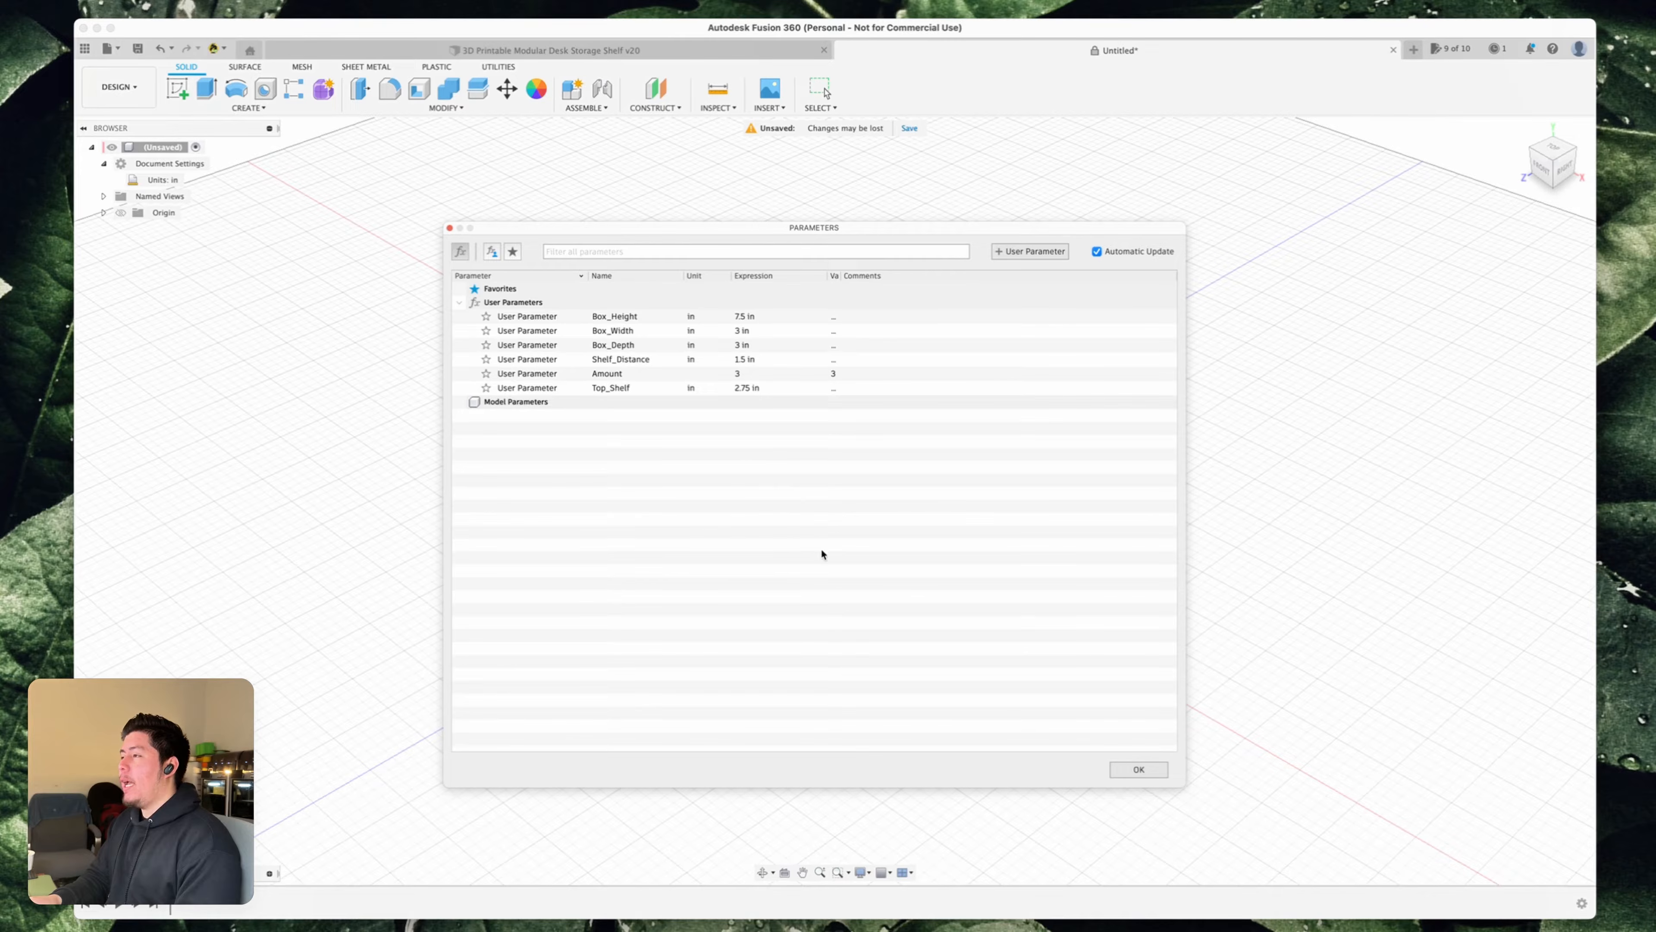
click(1139, 769)
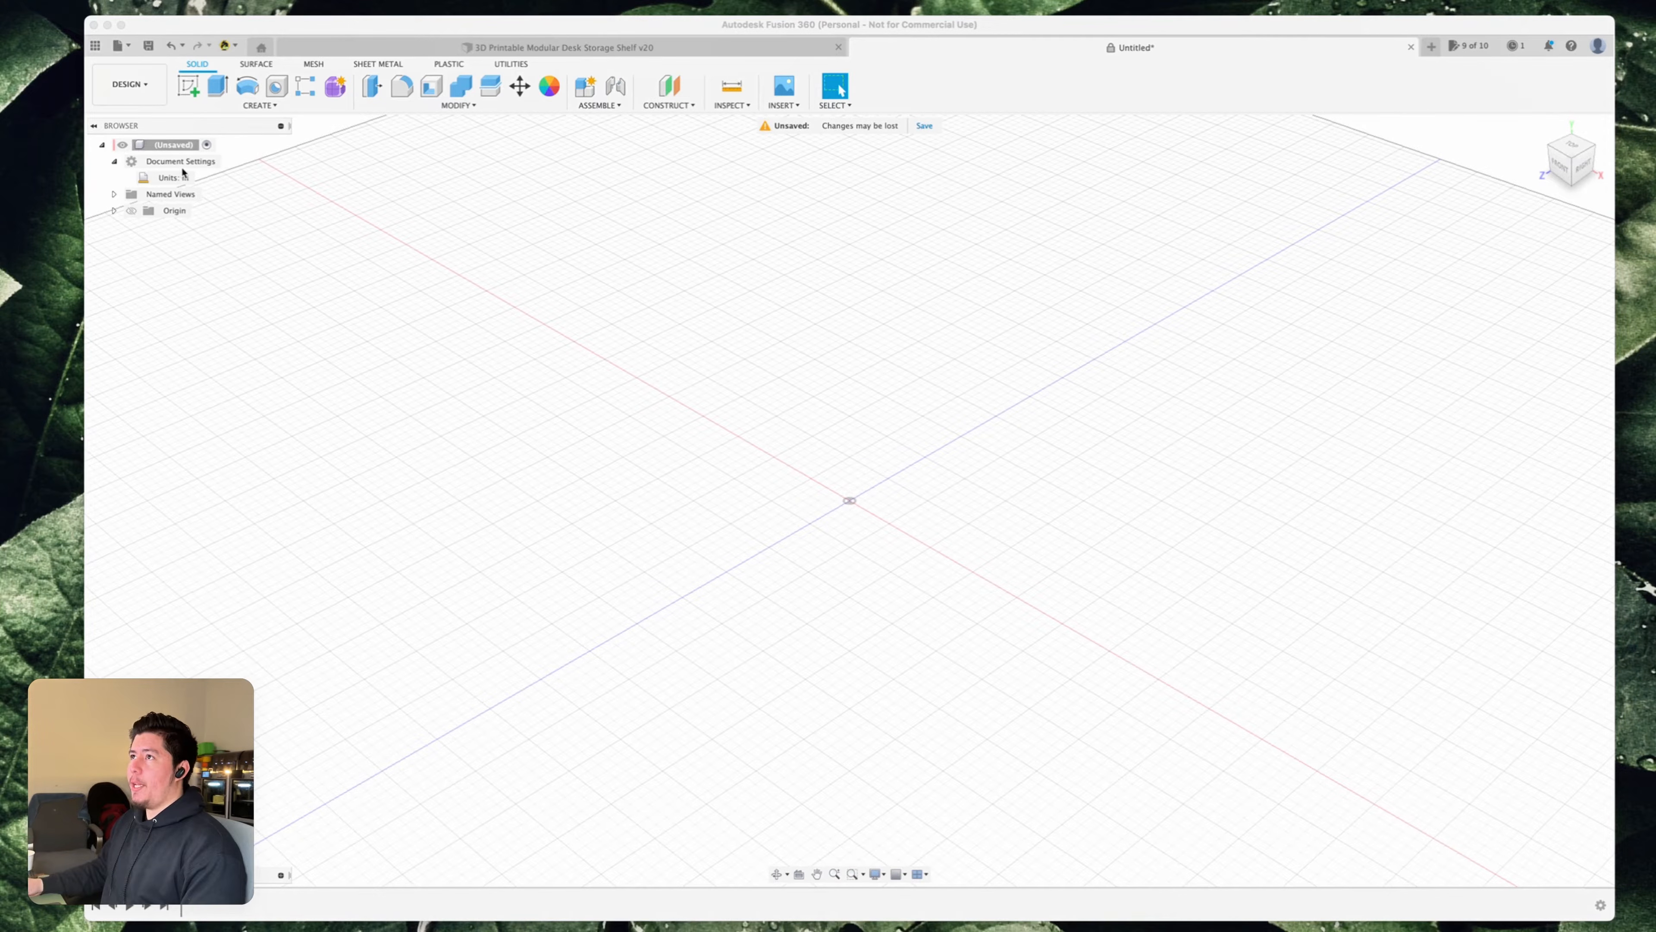
- Start a sketch on the horizontal origin plane and view it from above
click(188, 84)
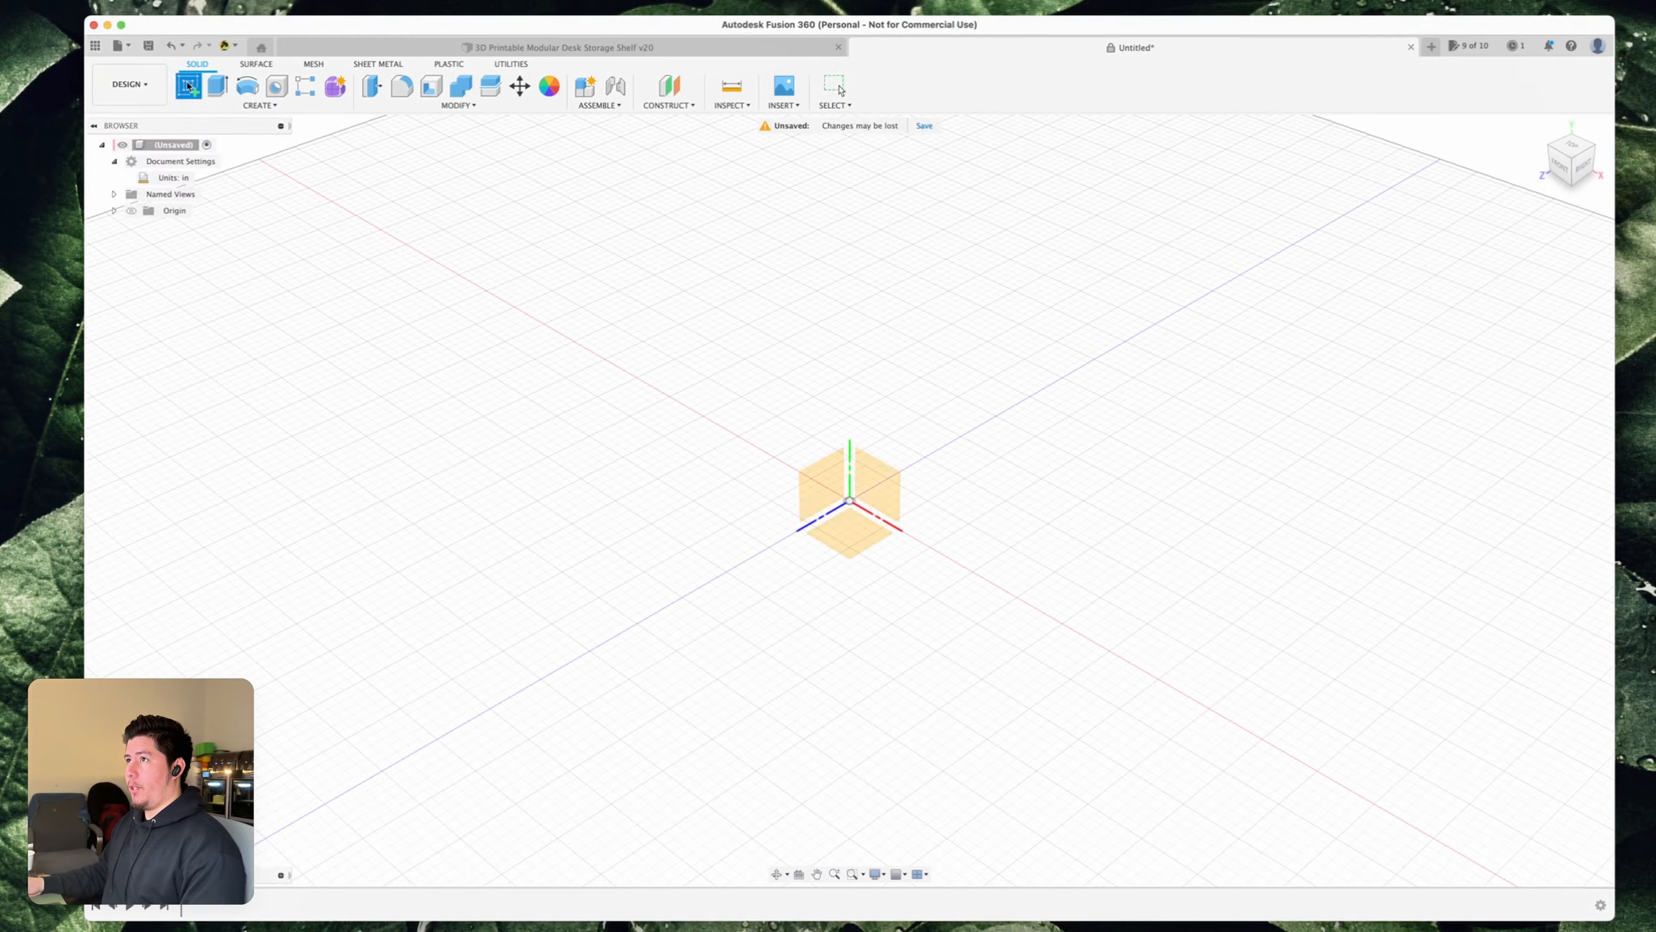
click(851, 542)
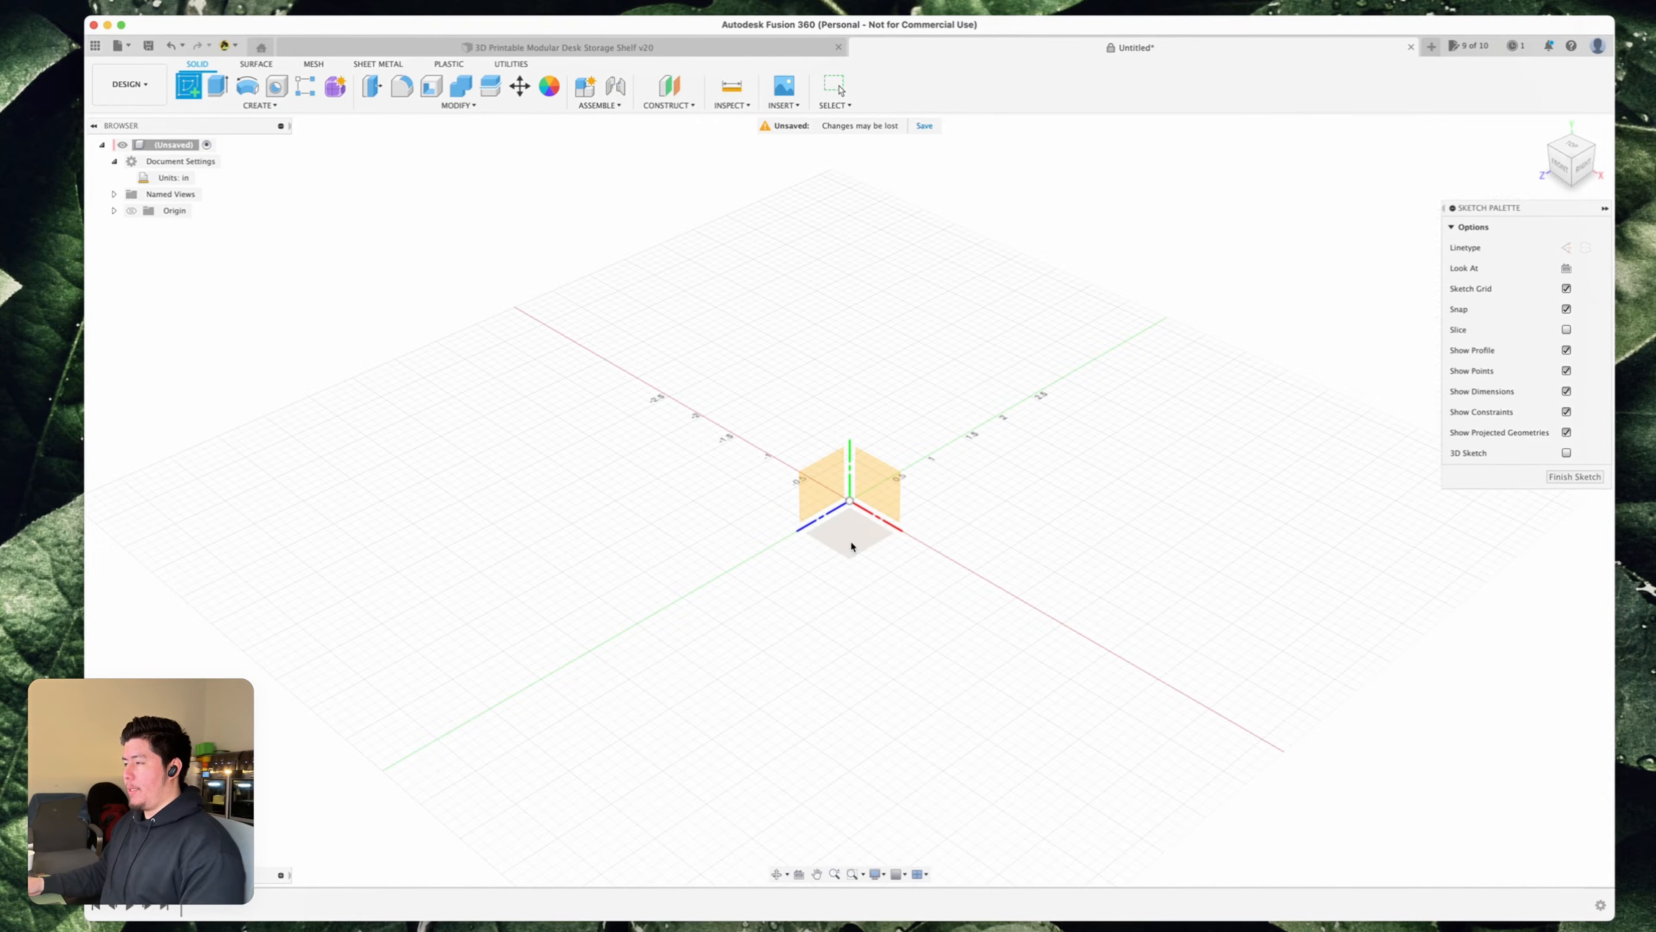
click(1573, 146)
middle_drag(999, 483, 988, 470)
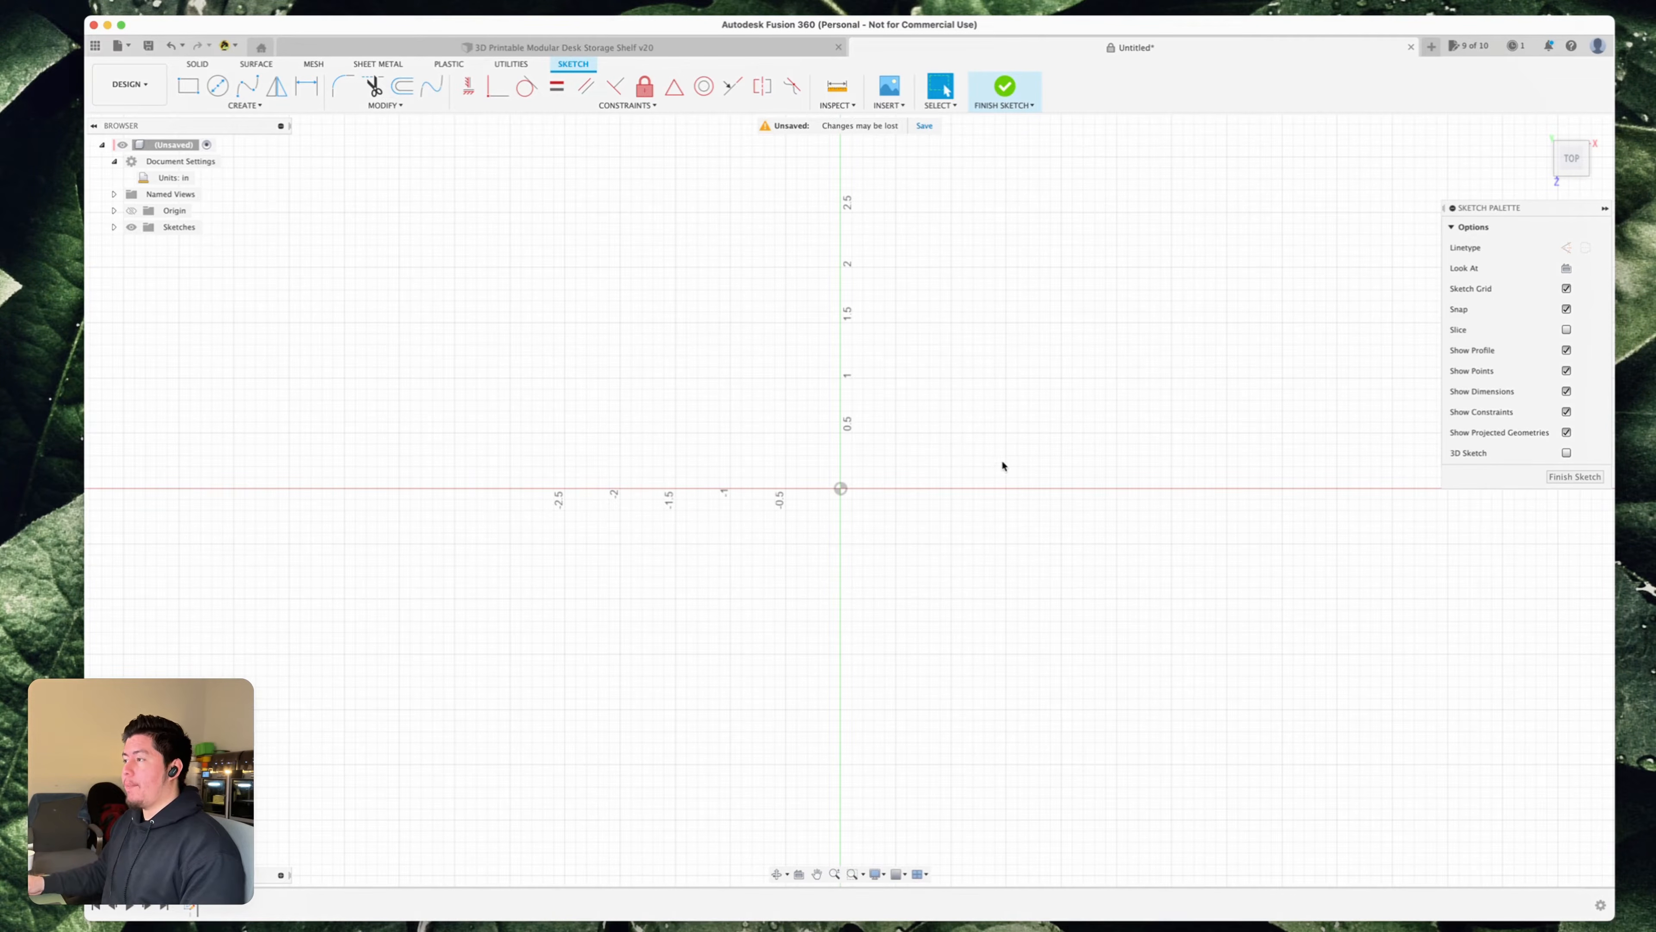
- Draw a center rectangle on the origin, with its vertical side set to Box_Depth and its horizontal side to Box_Width
click(249, 107)
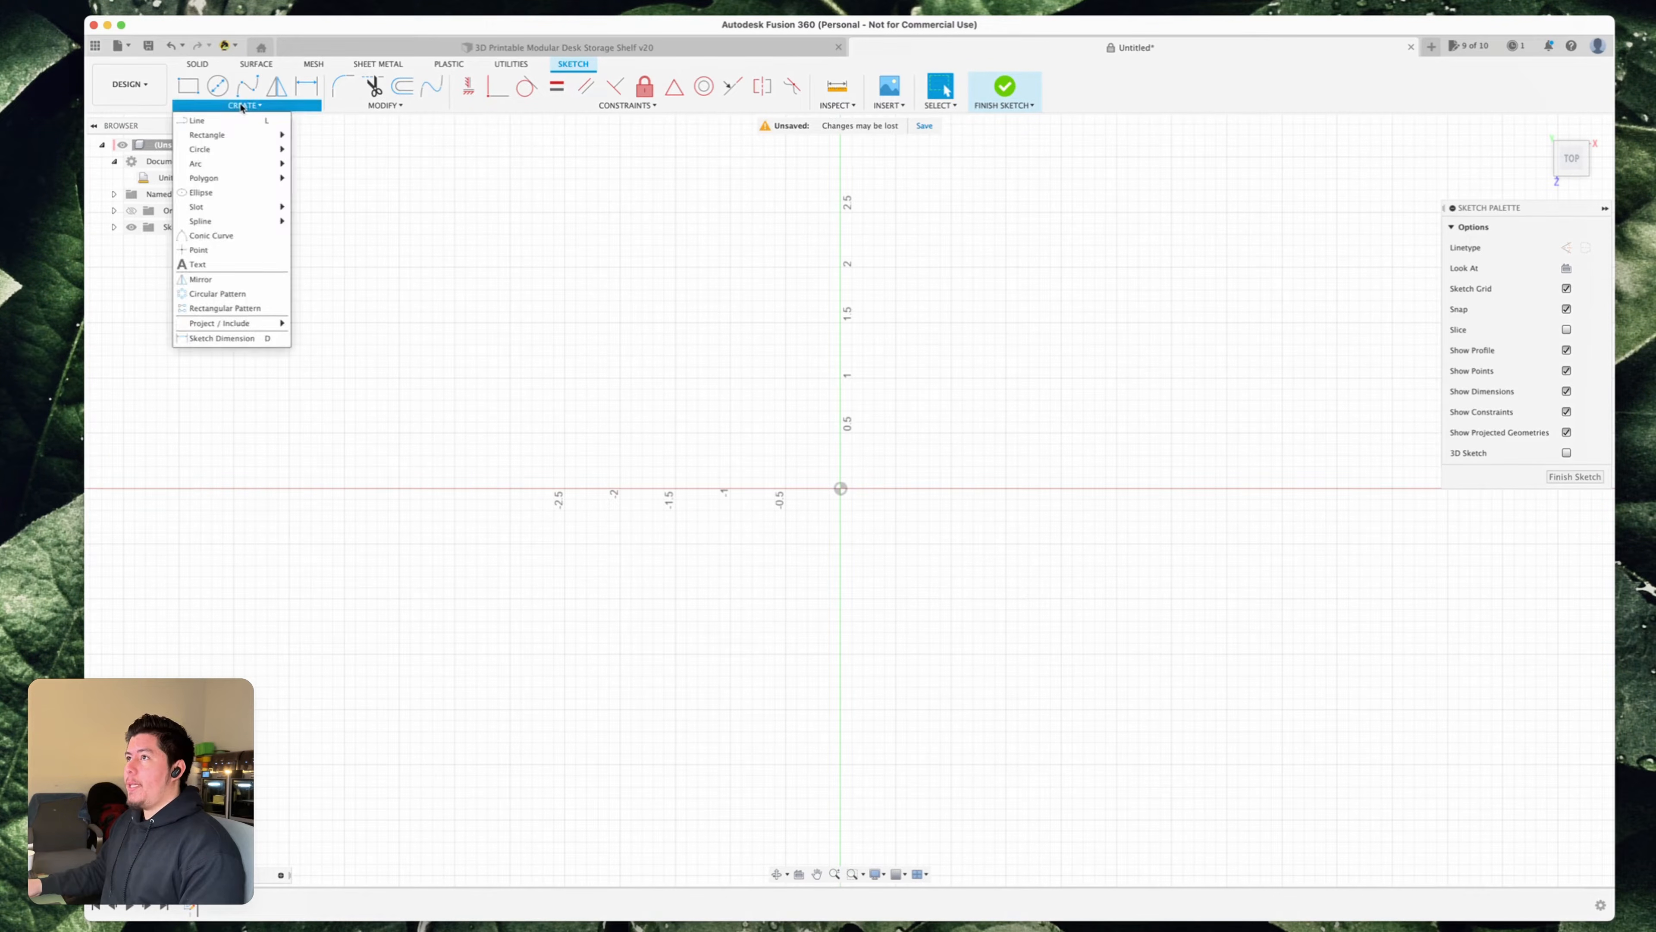
mouse_move(247, 139)
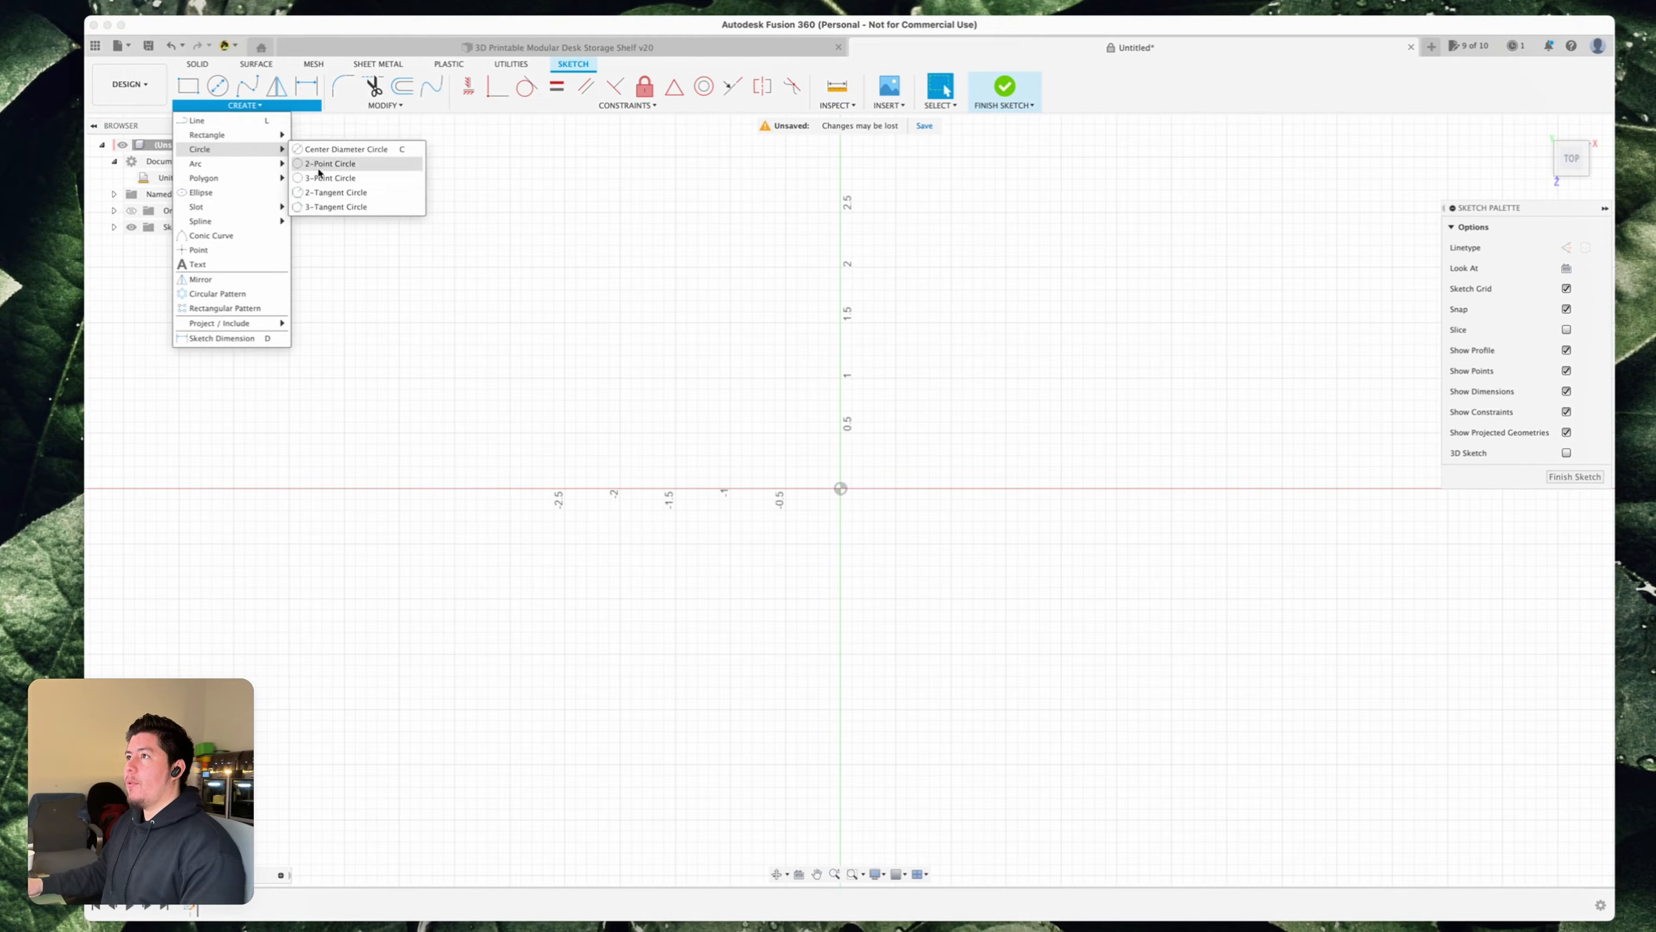
click(331, 163)
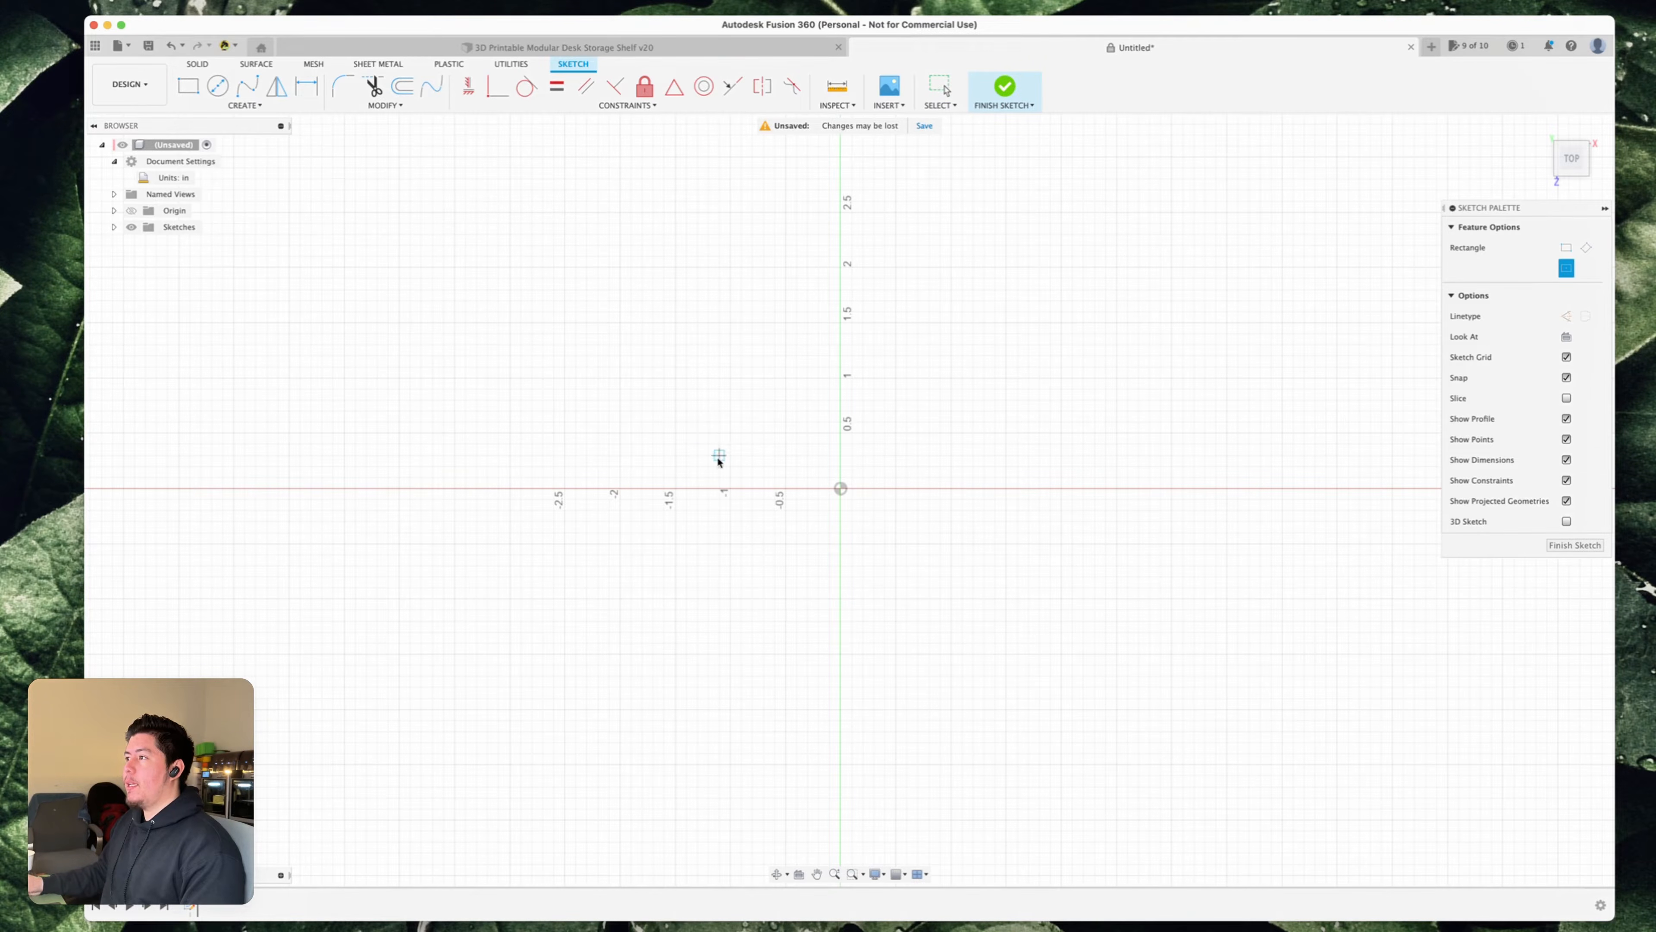
click(841, 488)
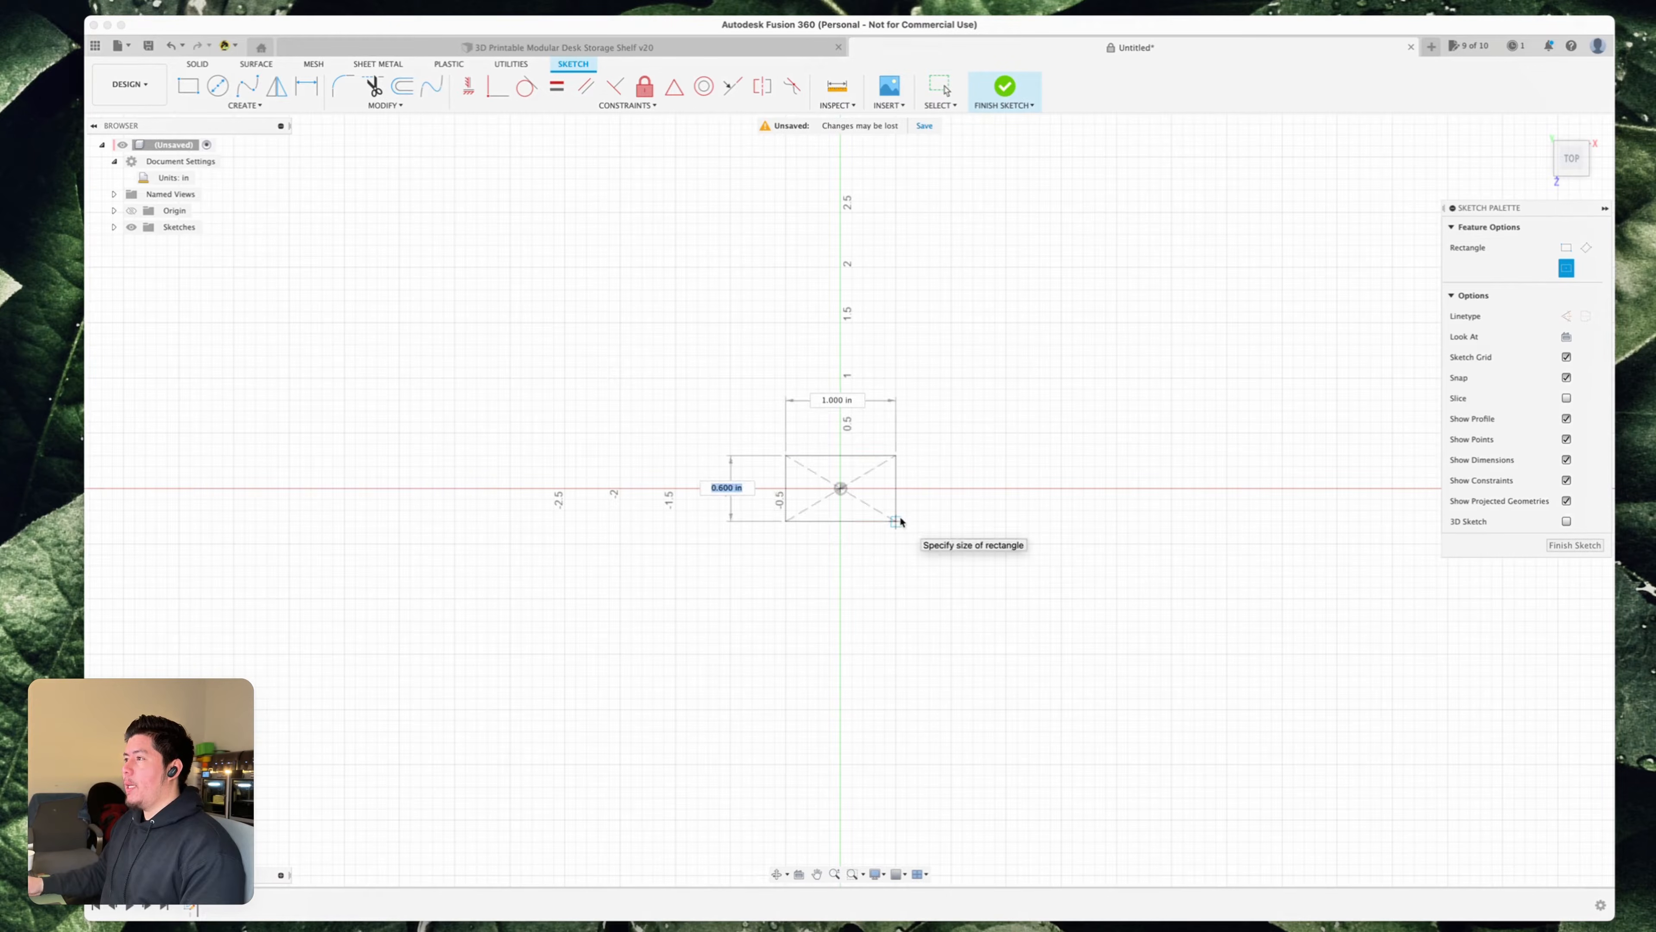
scroll(1041, 597, down, 2)
middle_drag(1072, 620, 974, 605)
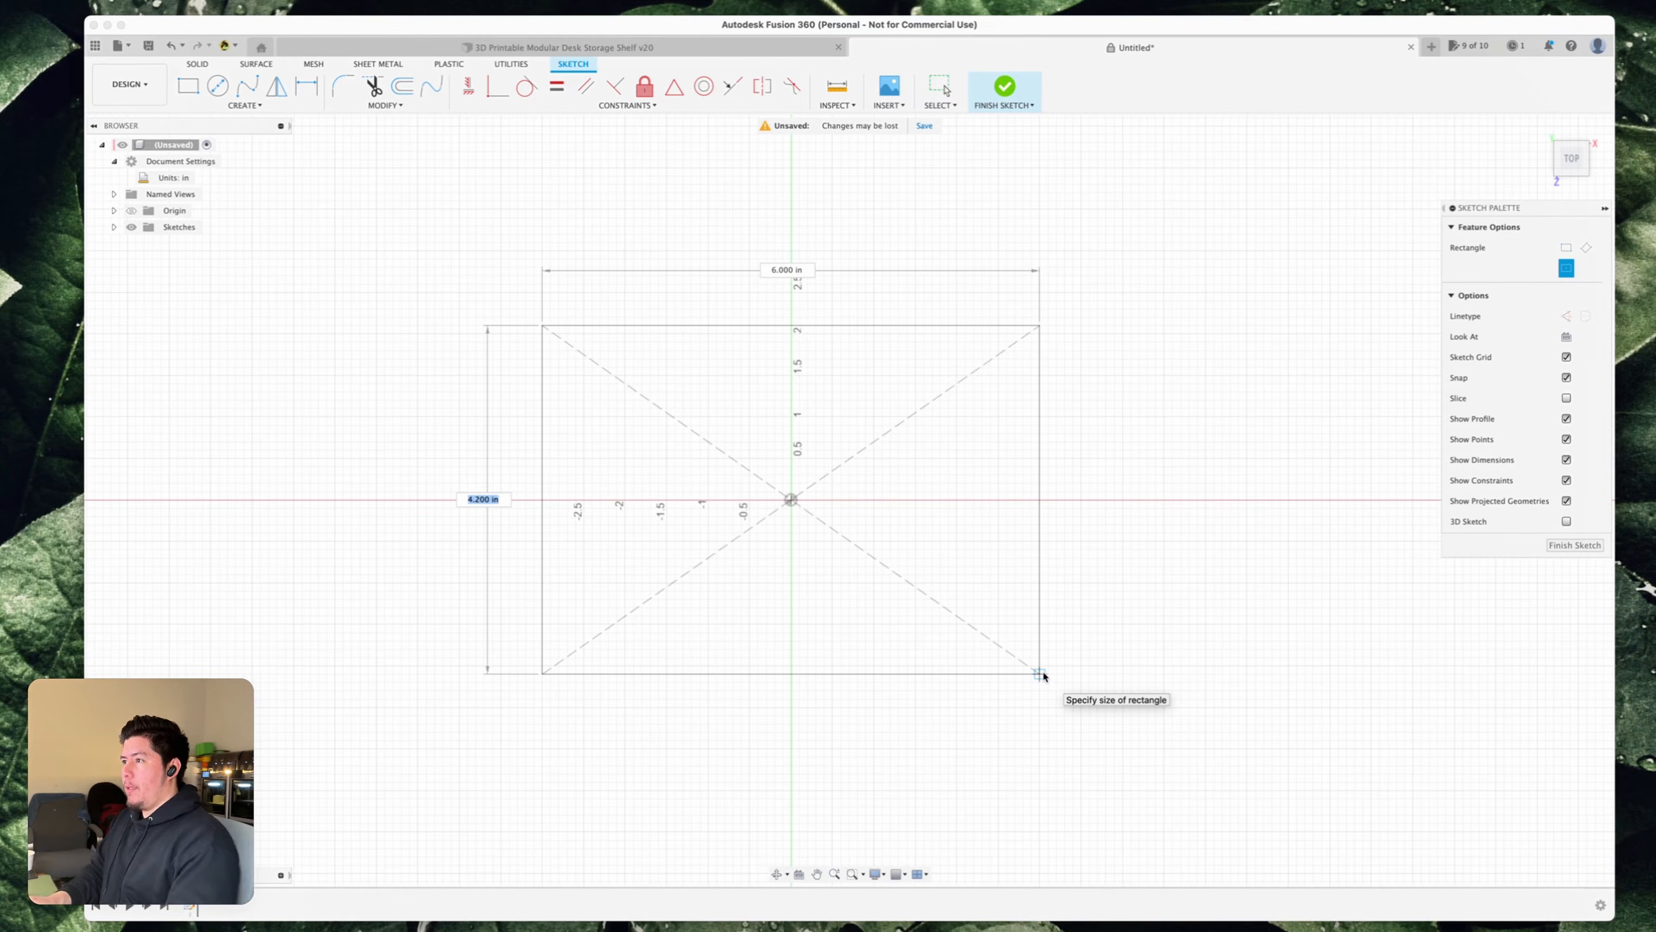
text(box_Depth)
key(Return)
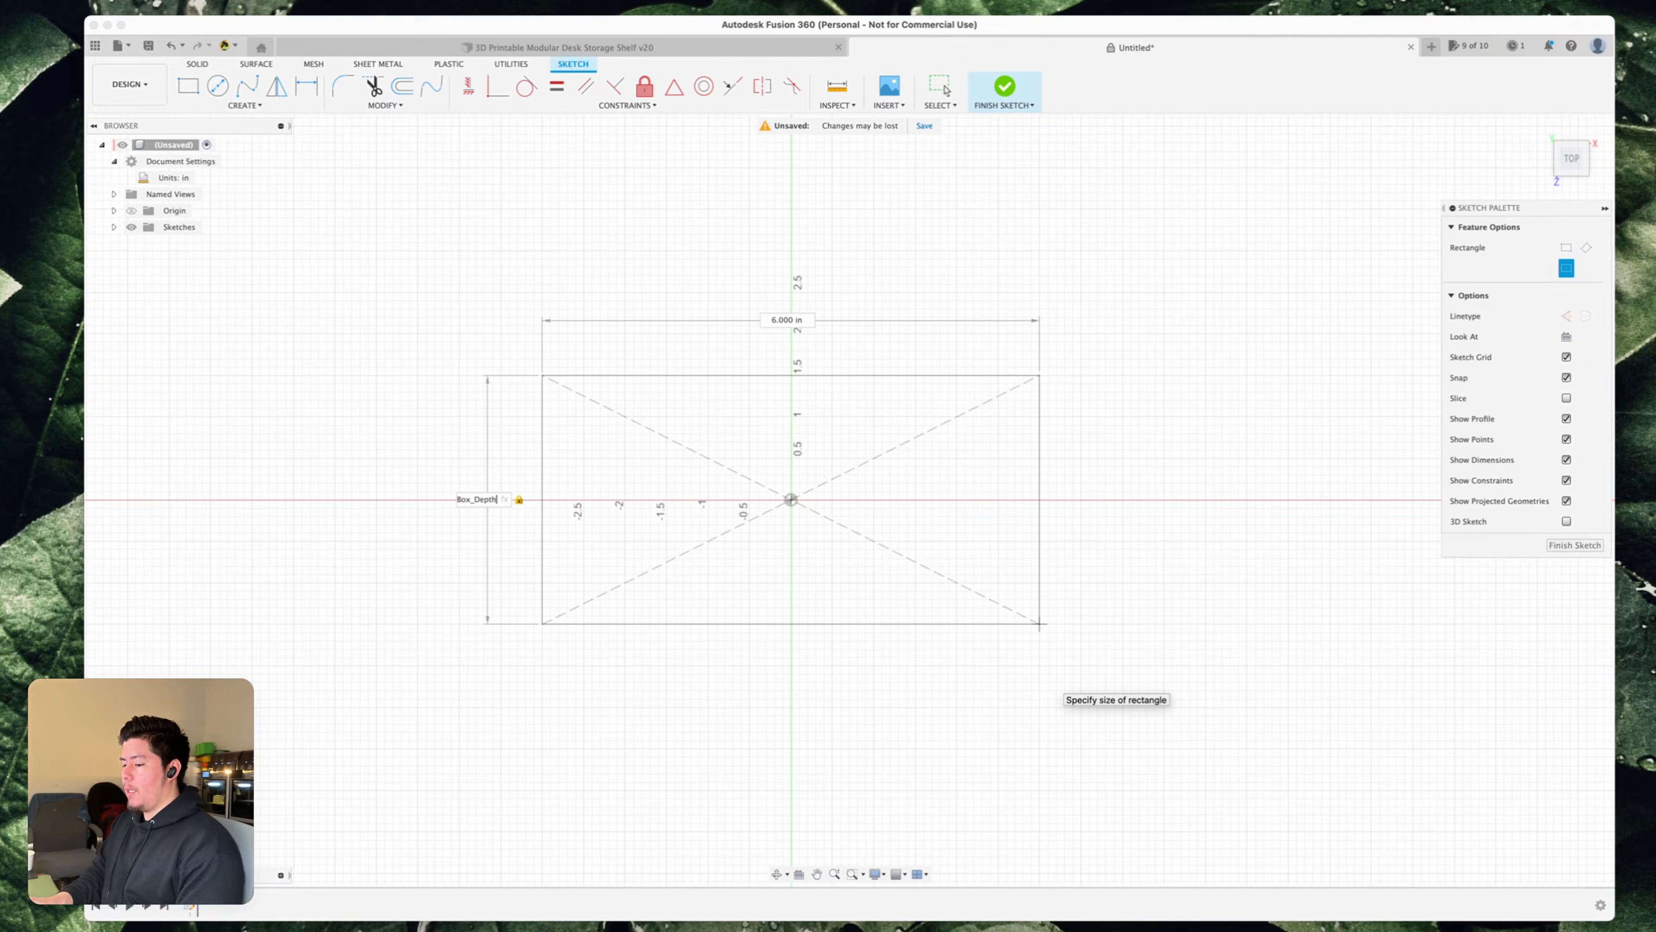
text(box_wi)
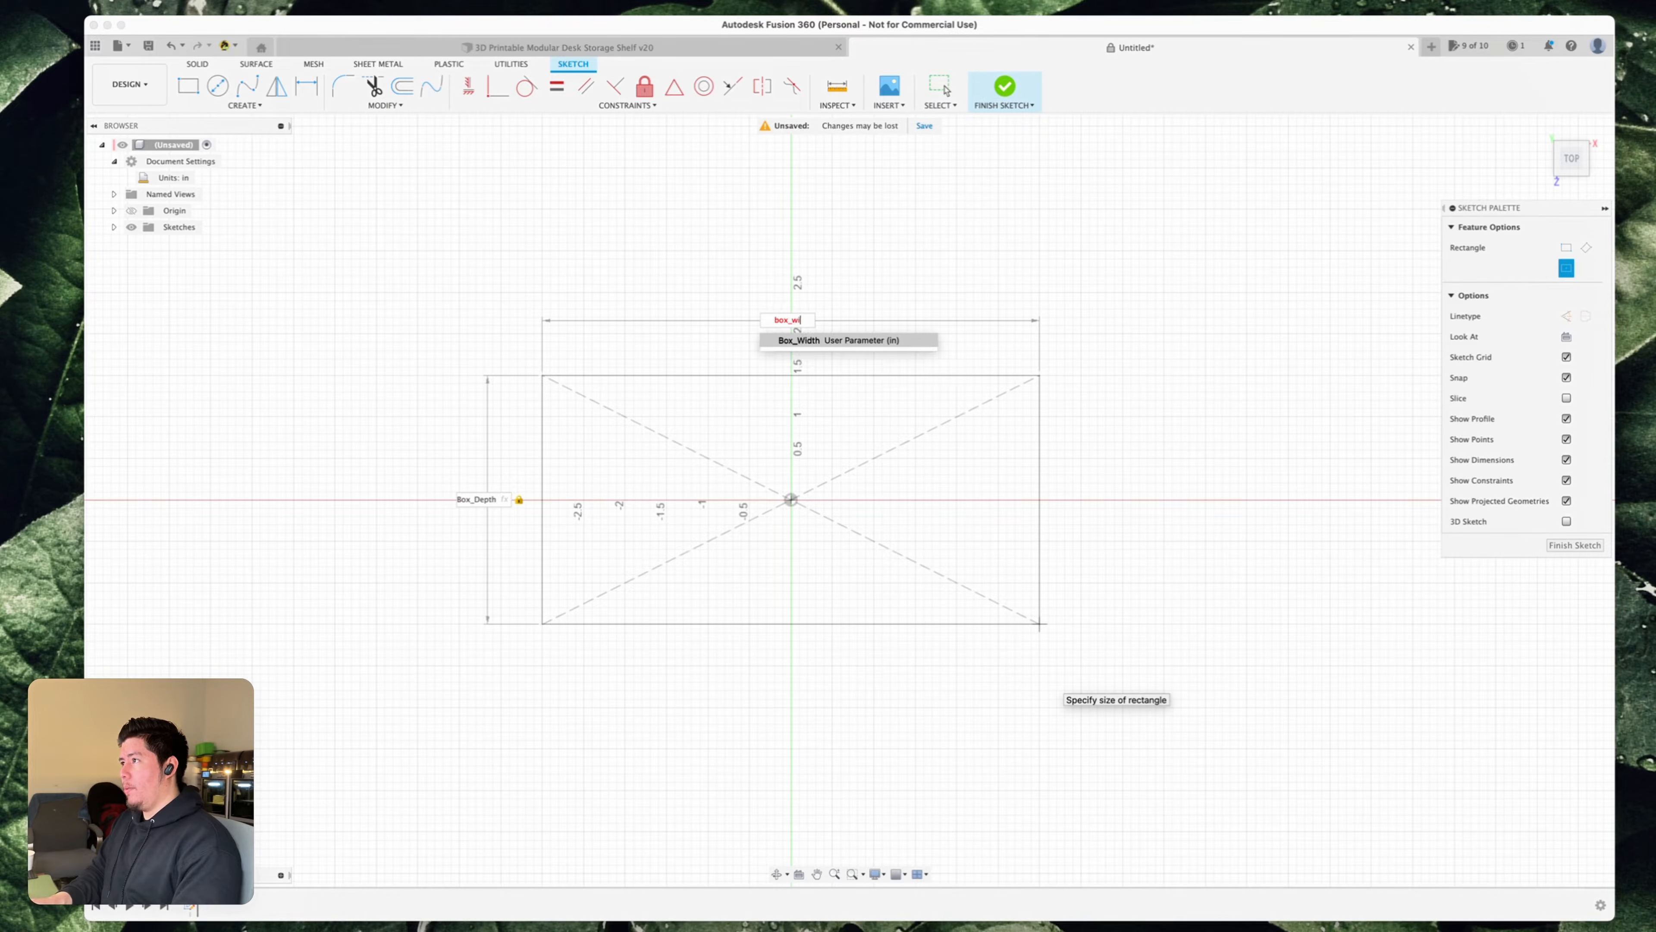
key(Return)
key(Escape)
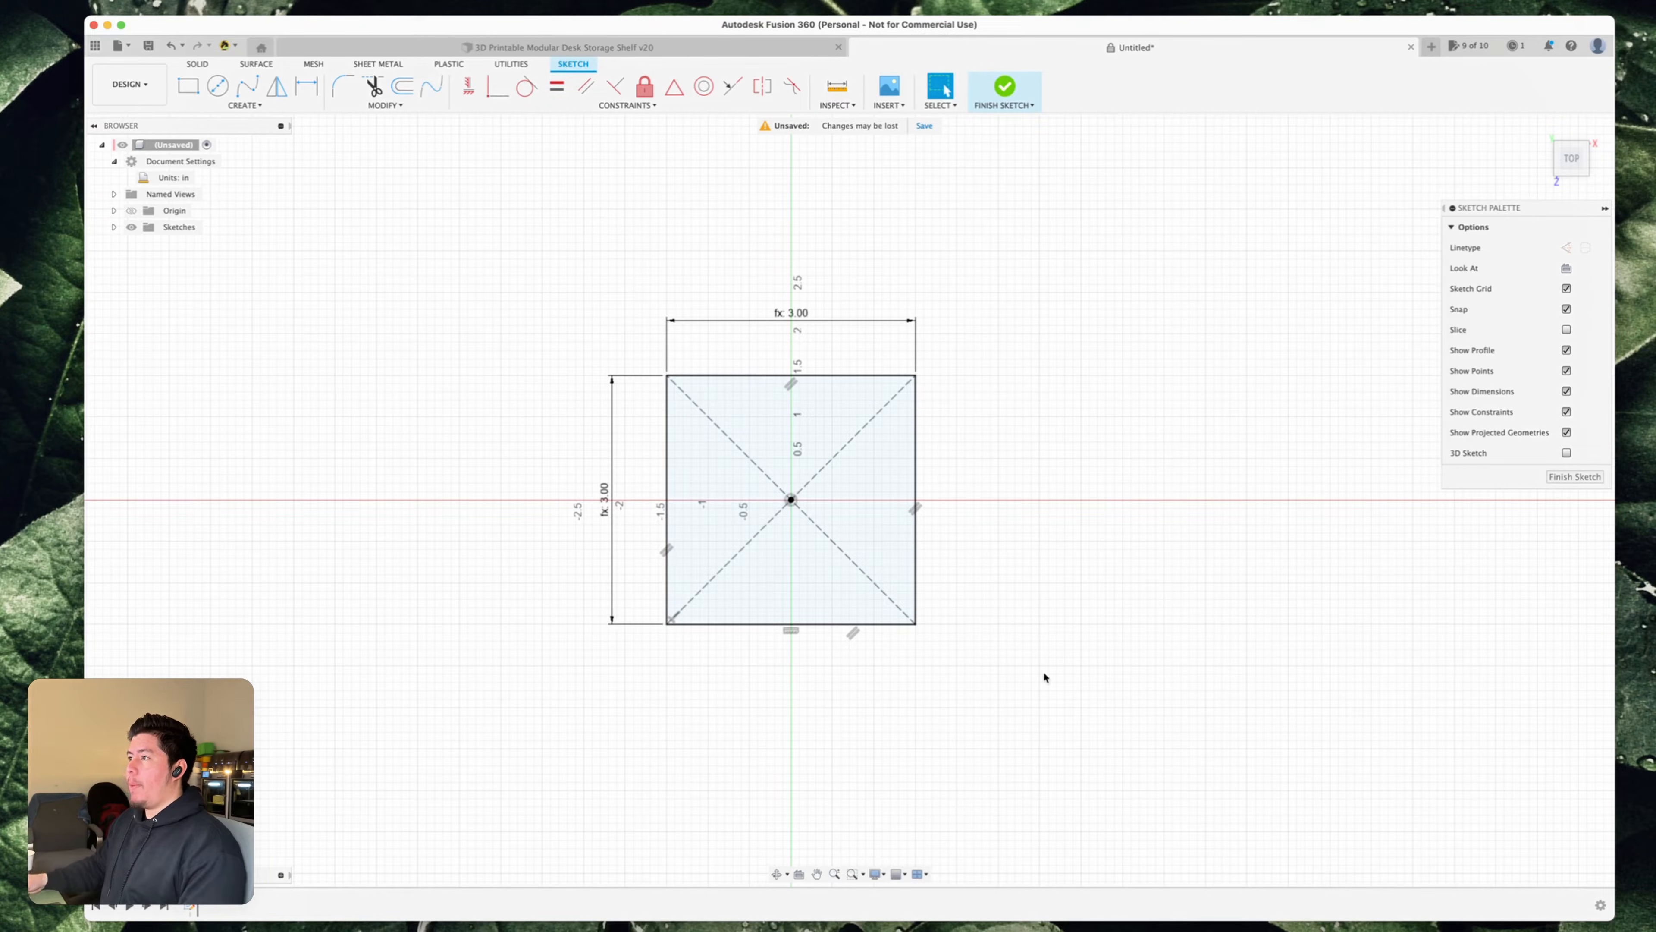
- Test the parametric rectangle by setting Box_Width to 4 in, and undo that change
scroll(831, 514, up, 4)
middle_drag(684, 507, 728, 558)
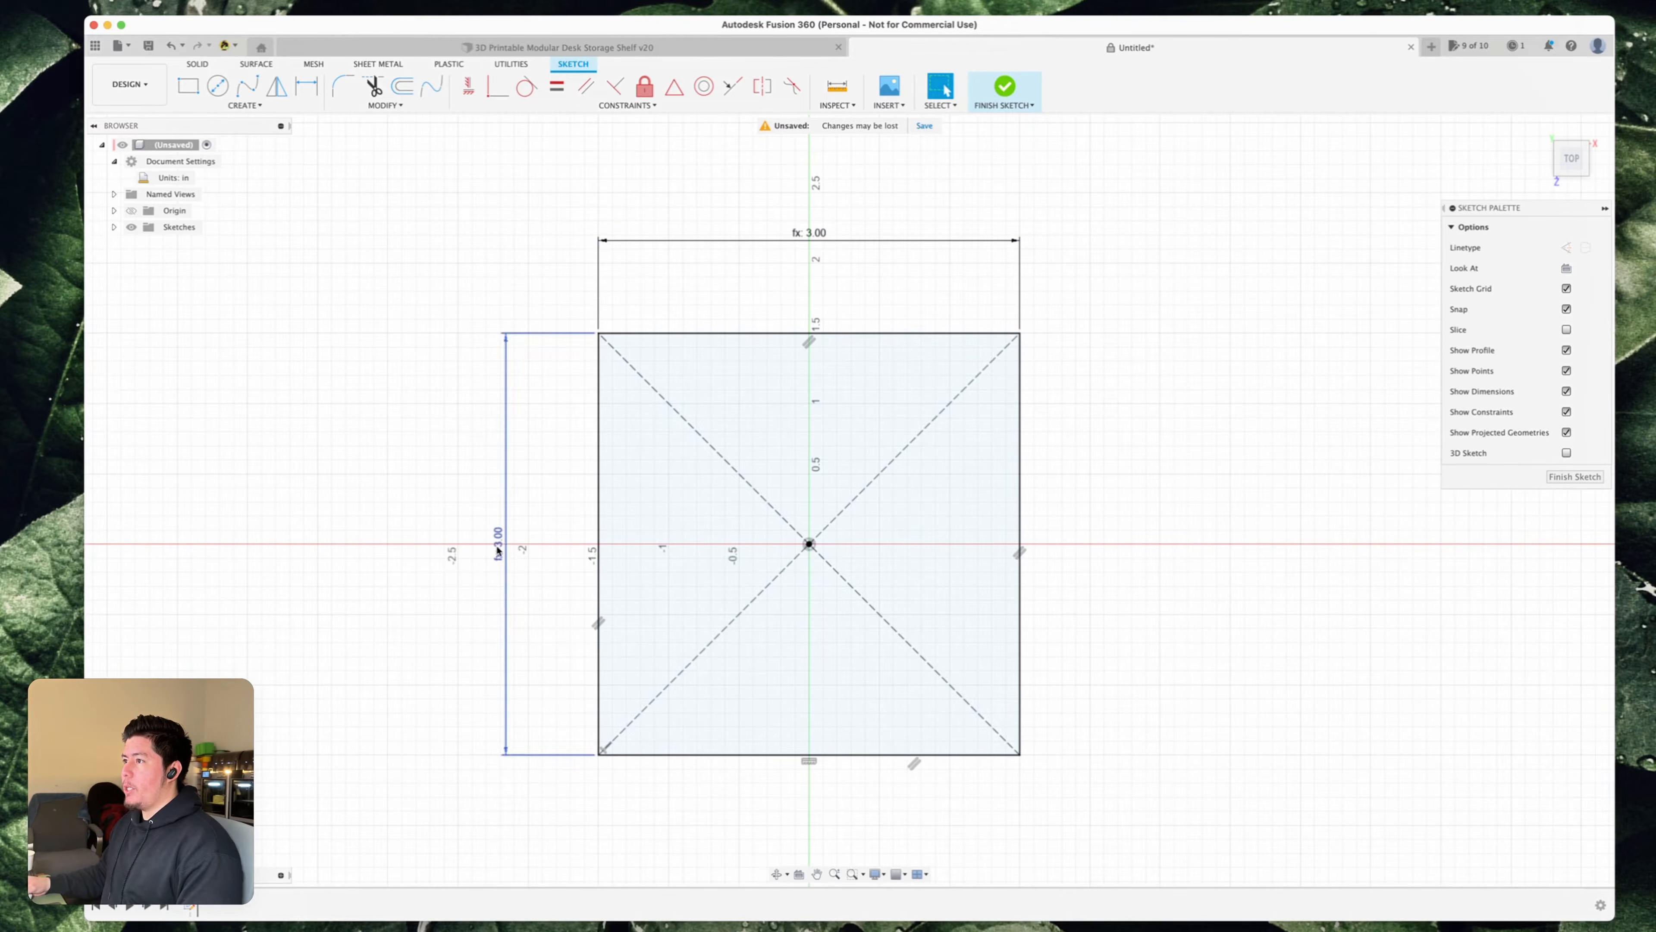
scroll(624, 548, down, 3)
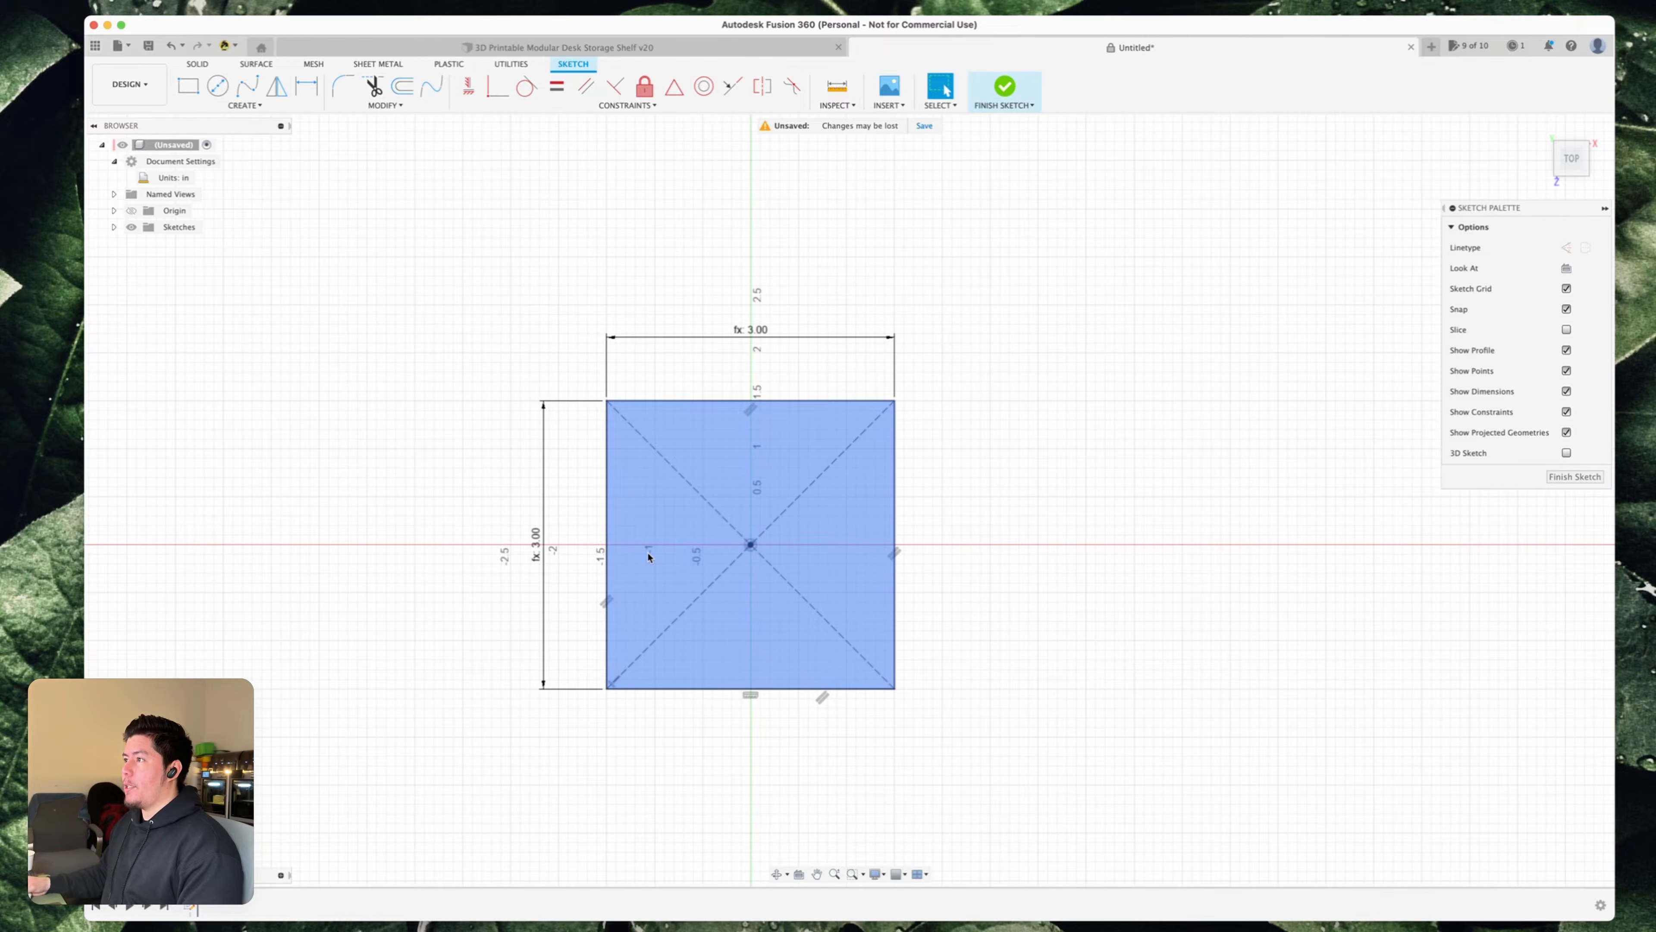
text(schange)
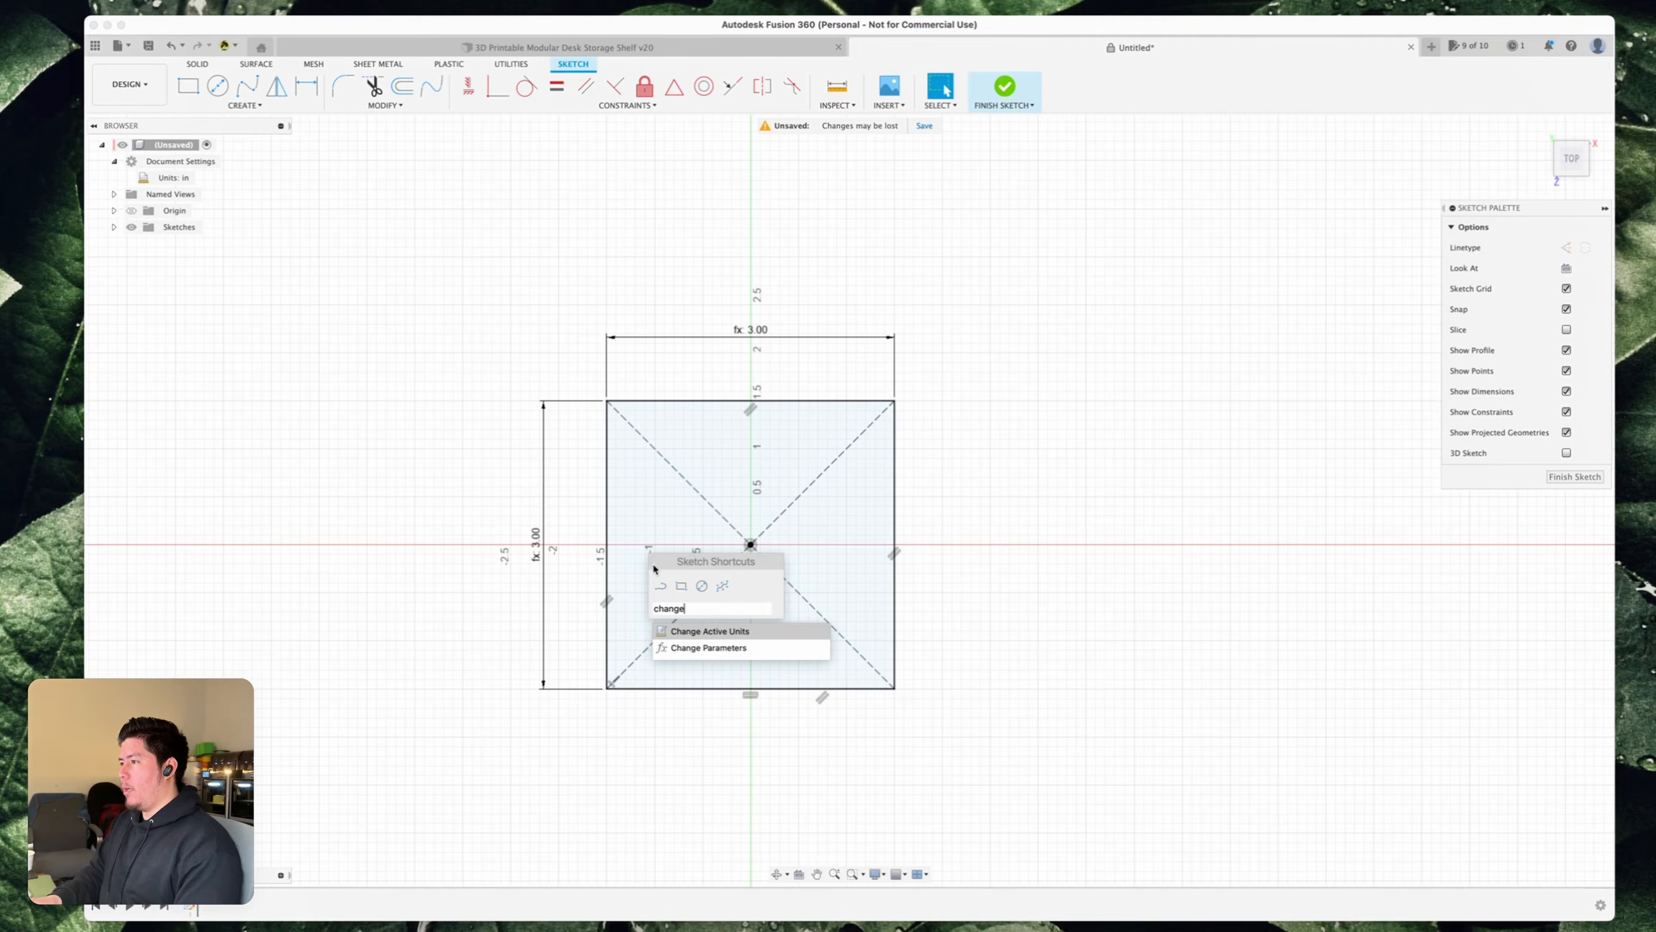
click(684, 648)
drag(746, 227, 1070, 224)
middle_drag(587, 368, 304, 334)
double_click(1073, 326)
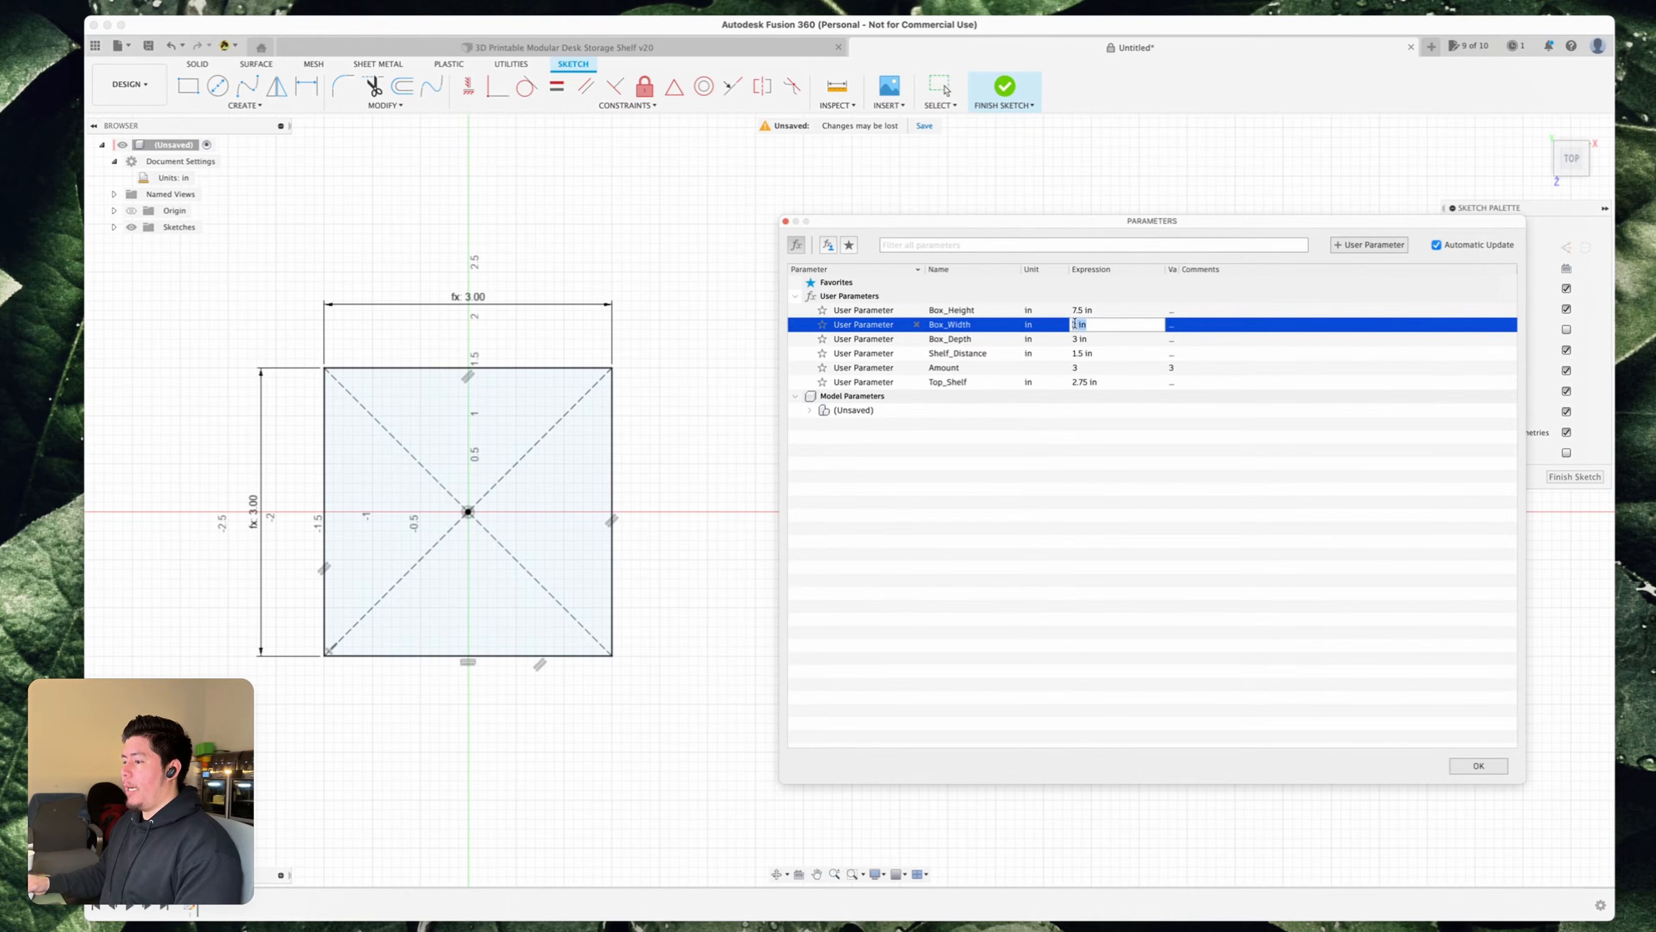
text(4)
key(Return)
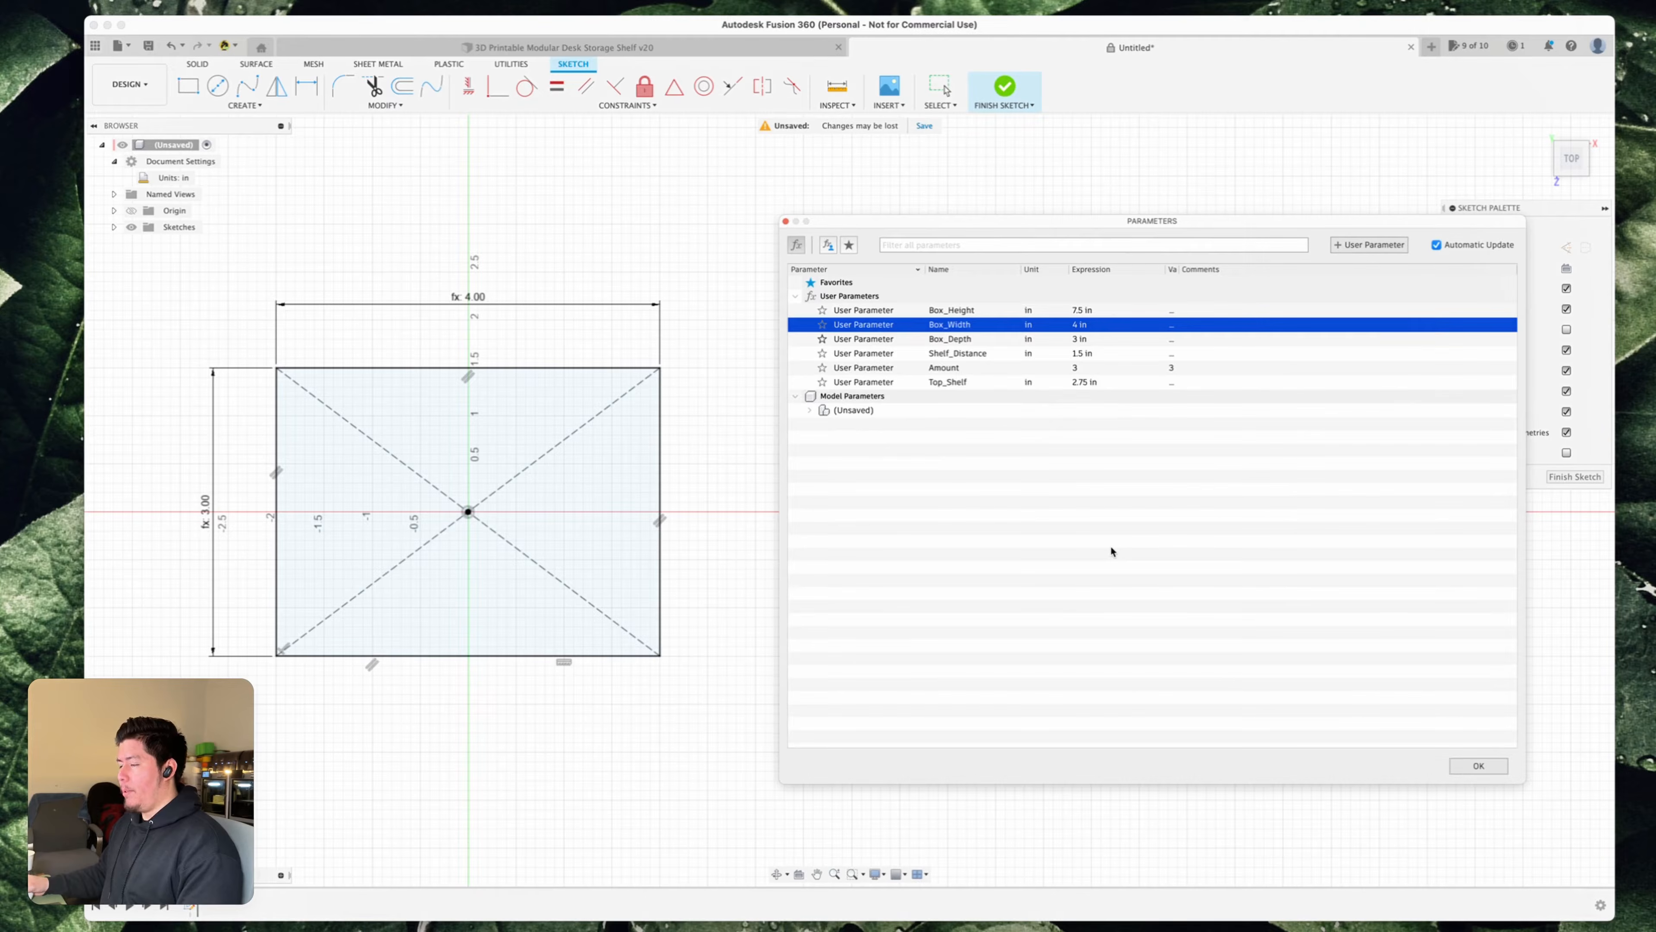
key(Return)
key(super+z)
- Extrude the square profile upward by Box_Height as a new body and return to the home view
middle_drag(651, 438, 988, 467)
mouse_move(792, 506)
shift+middle_down()
mouse_move(746, 520)
mouse_move(734, 494)
mouse_move(673, 492)
mouse_move(706, 526)
shift+middle_up()
scroll(733, 493, down, 3)
key(e)
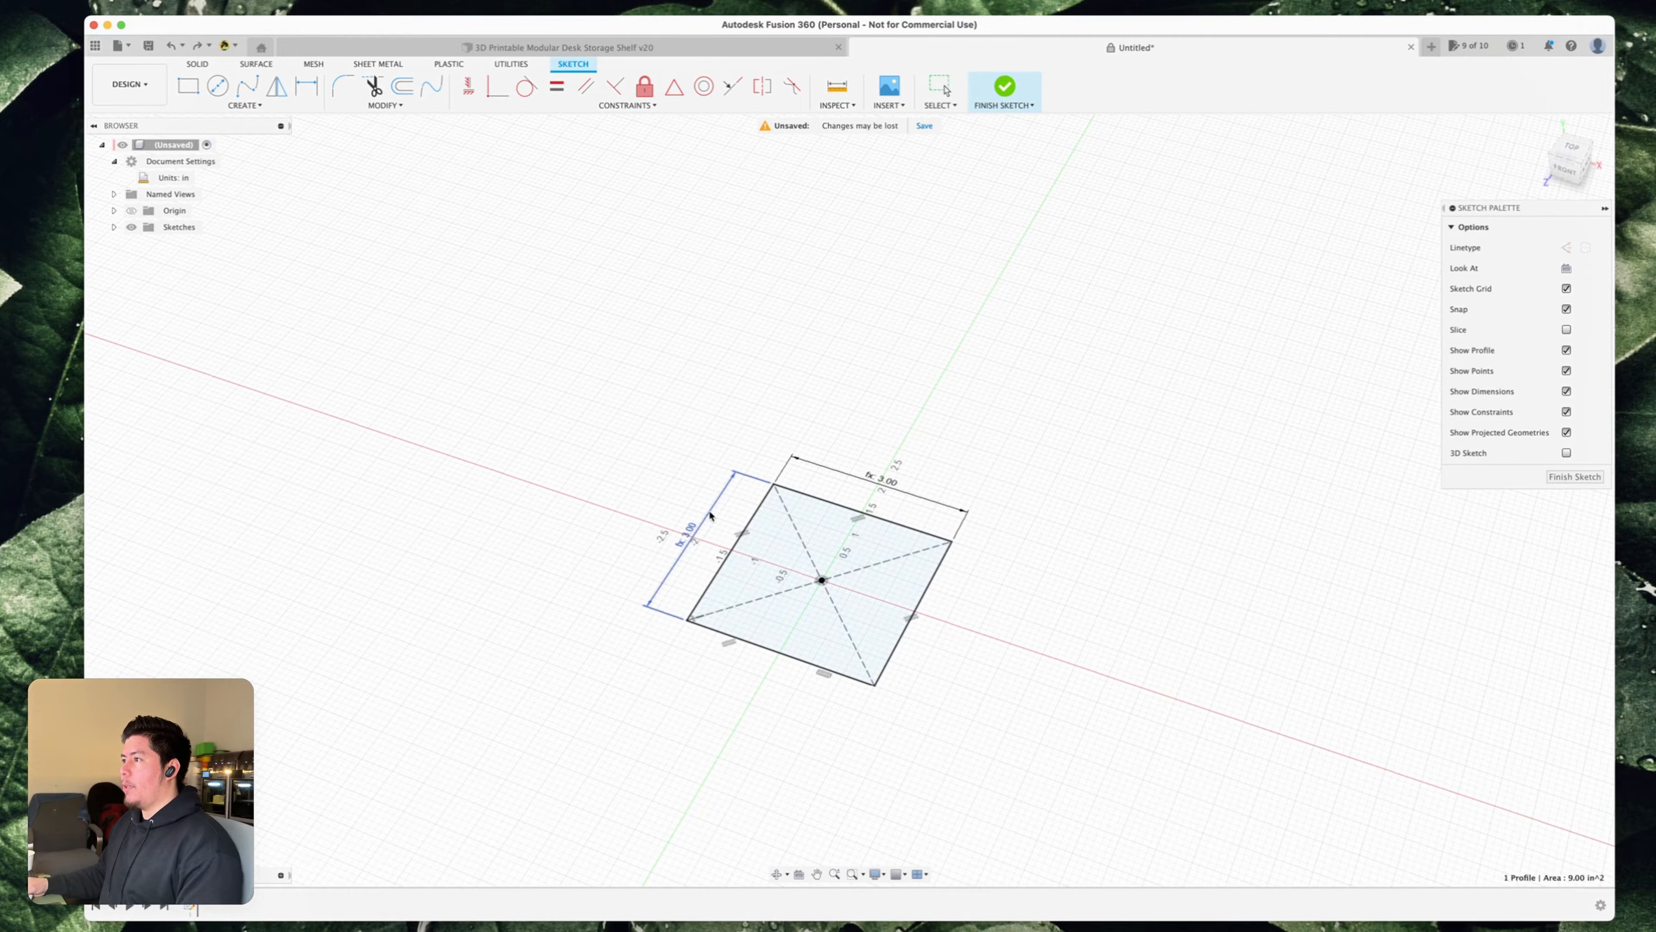
click(809, 579)
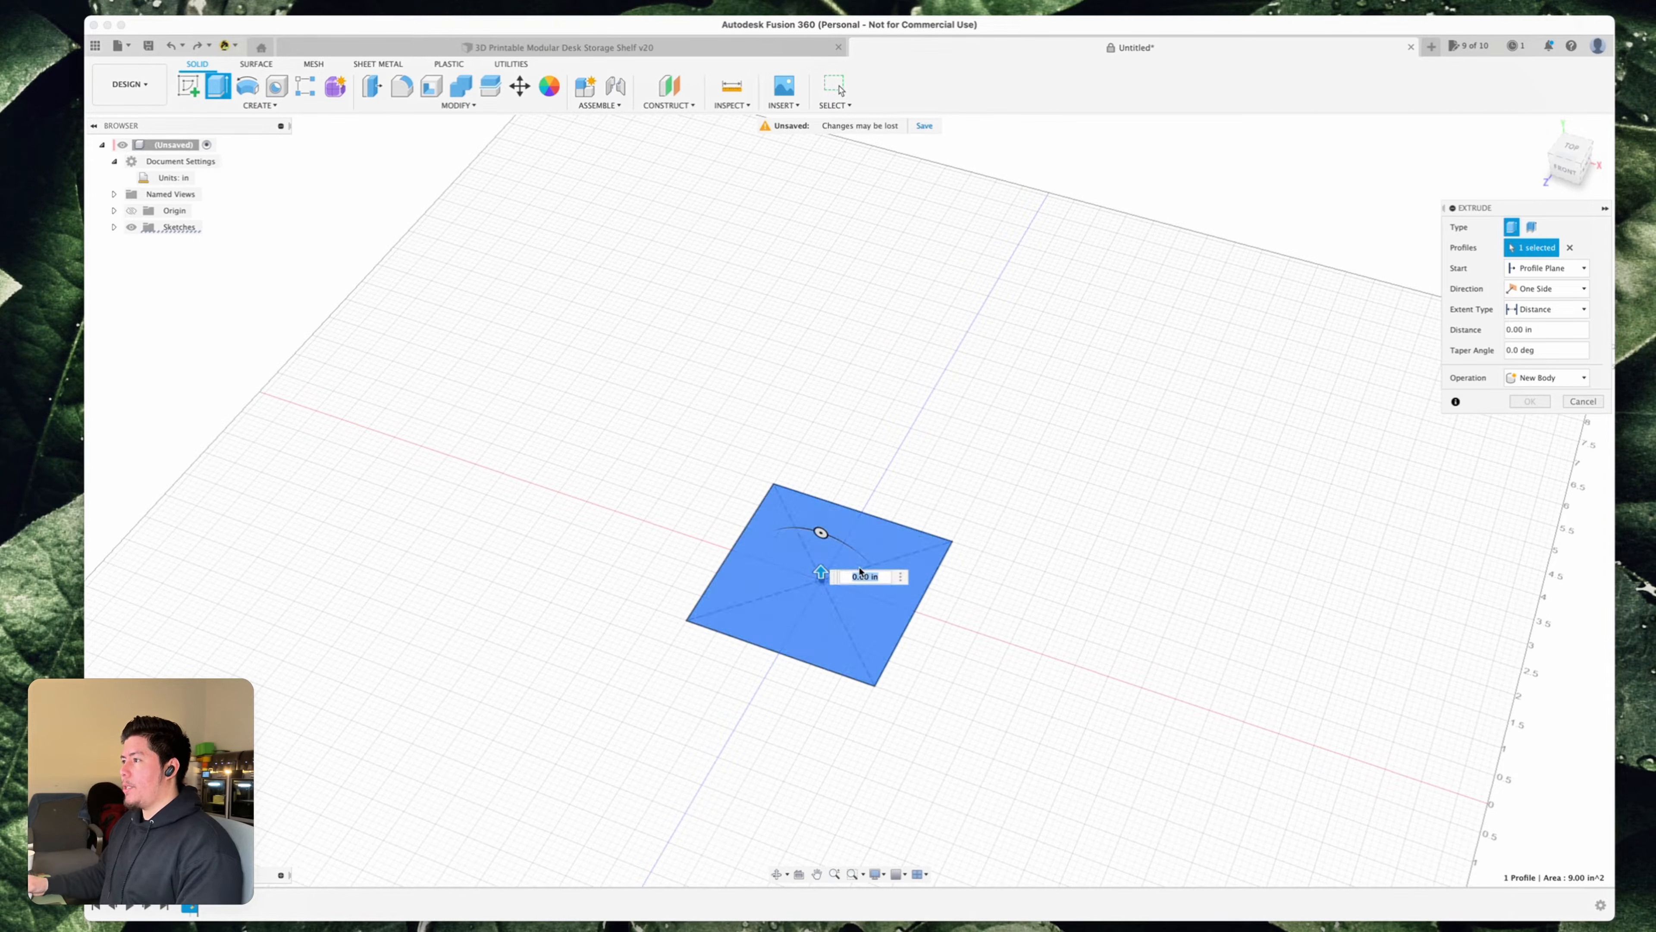
text(b0x)
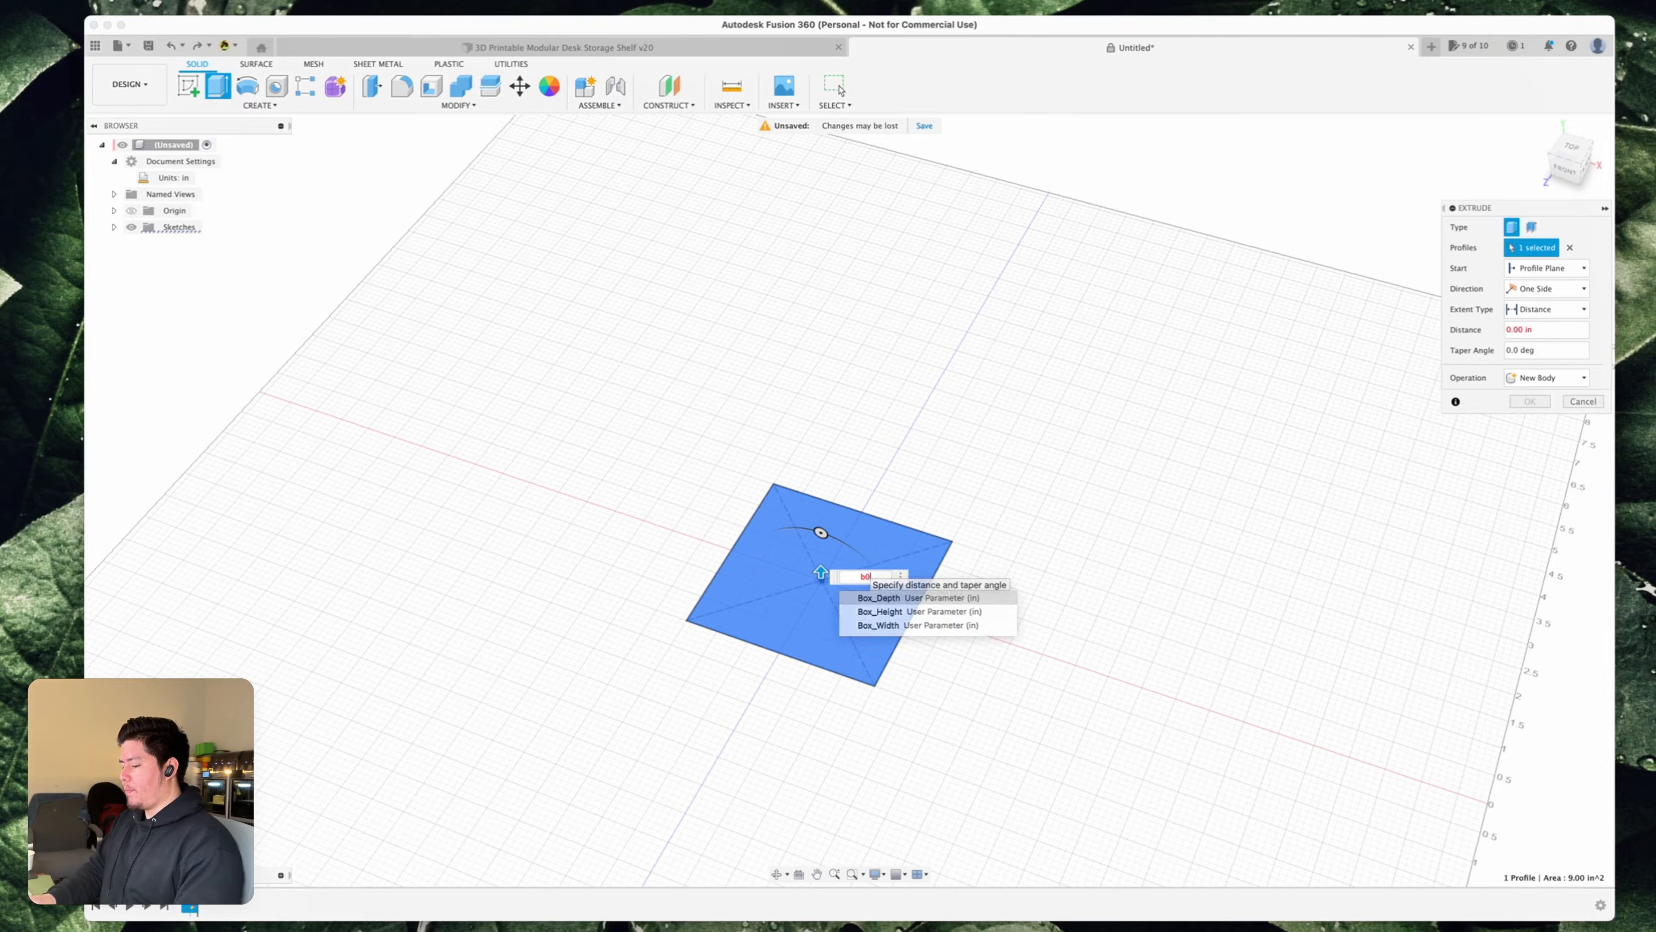
key(BackSpace)
key(BackSpace)
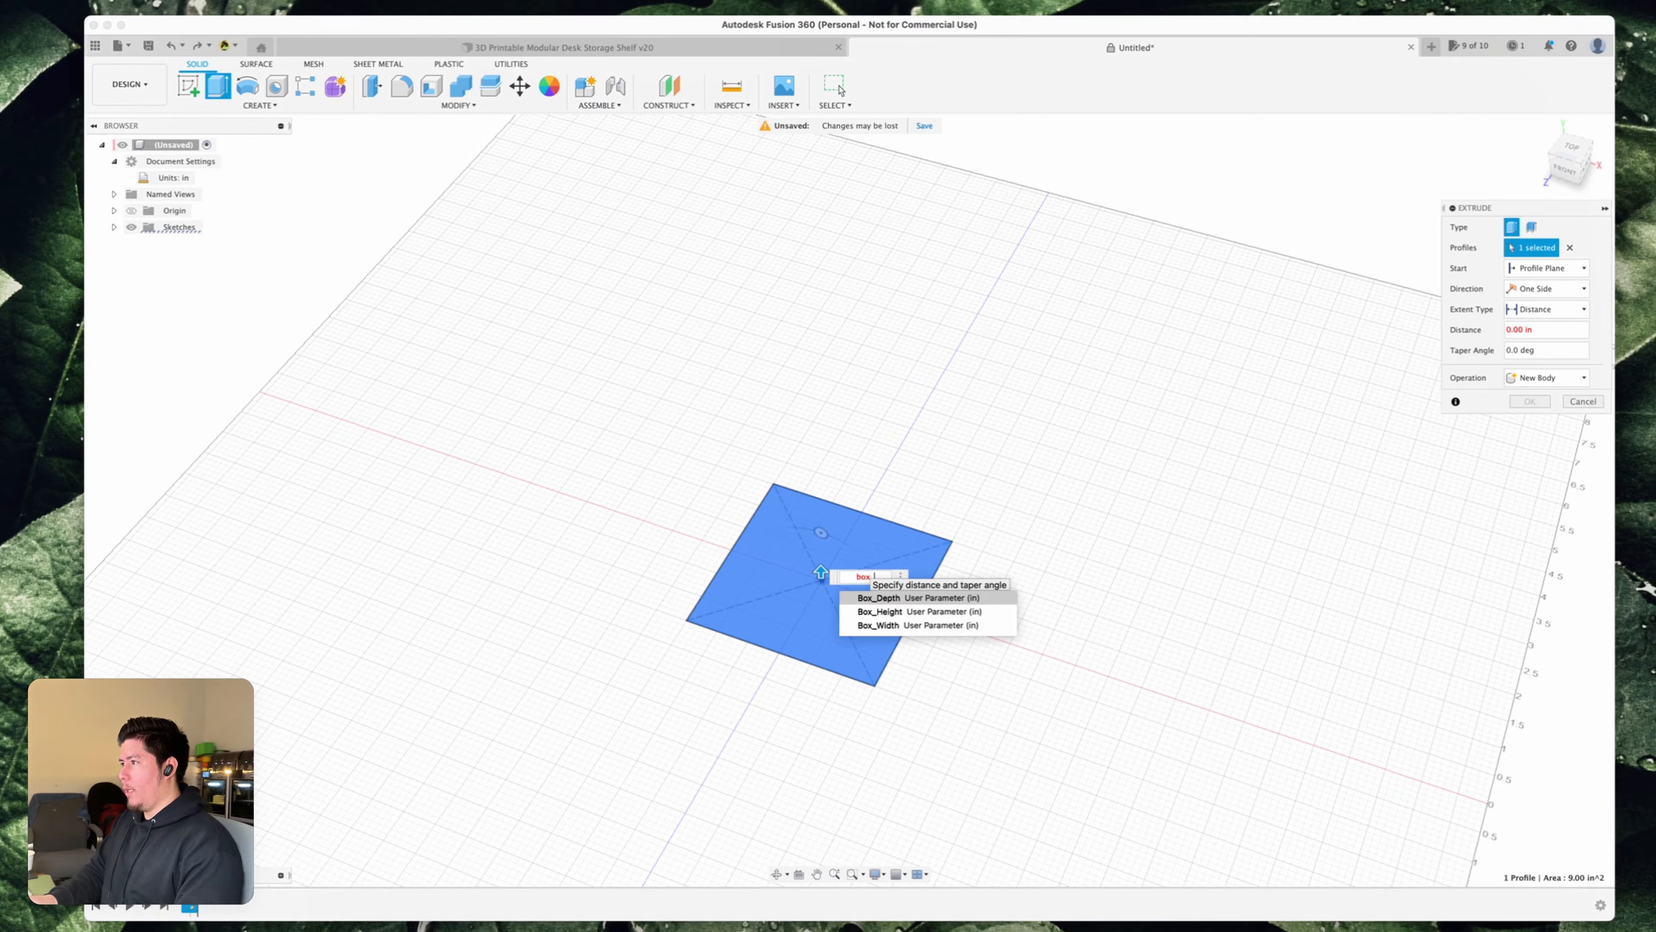
click(885, 613)
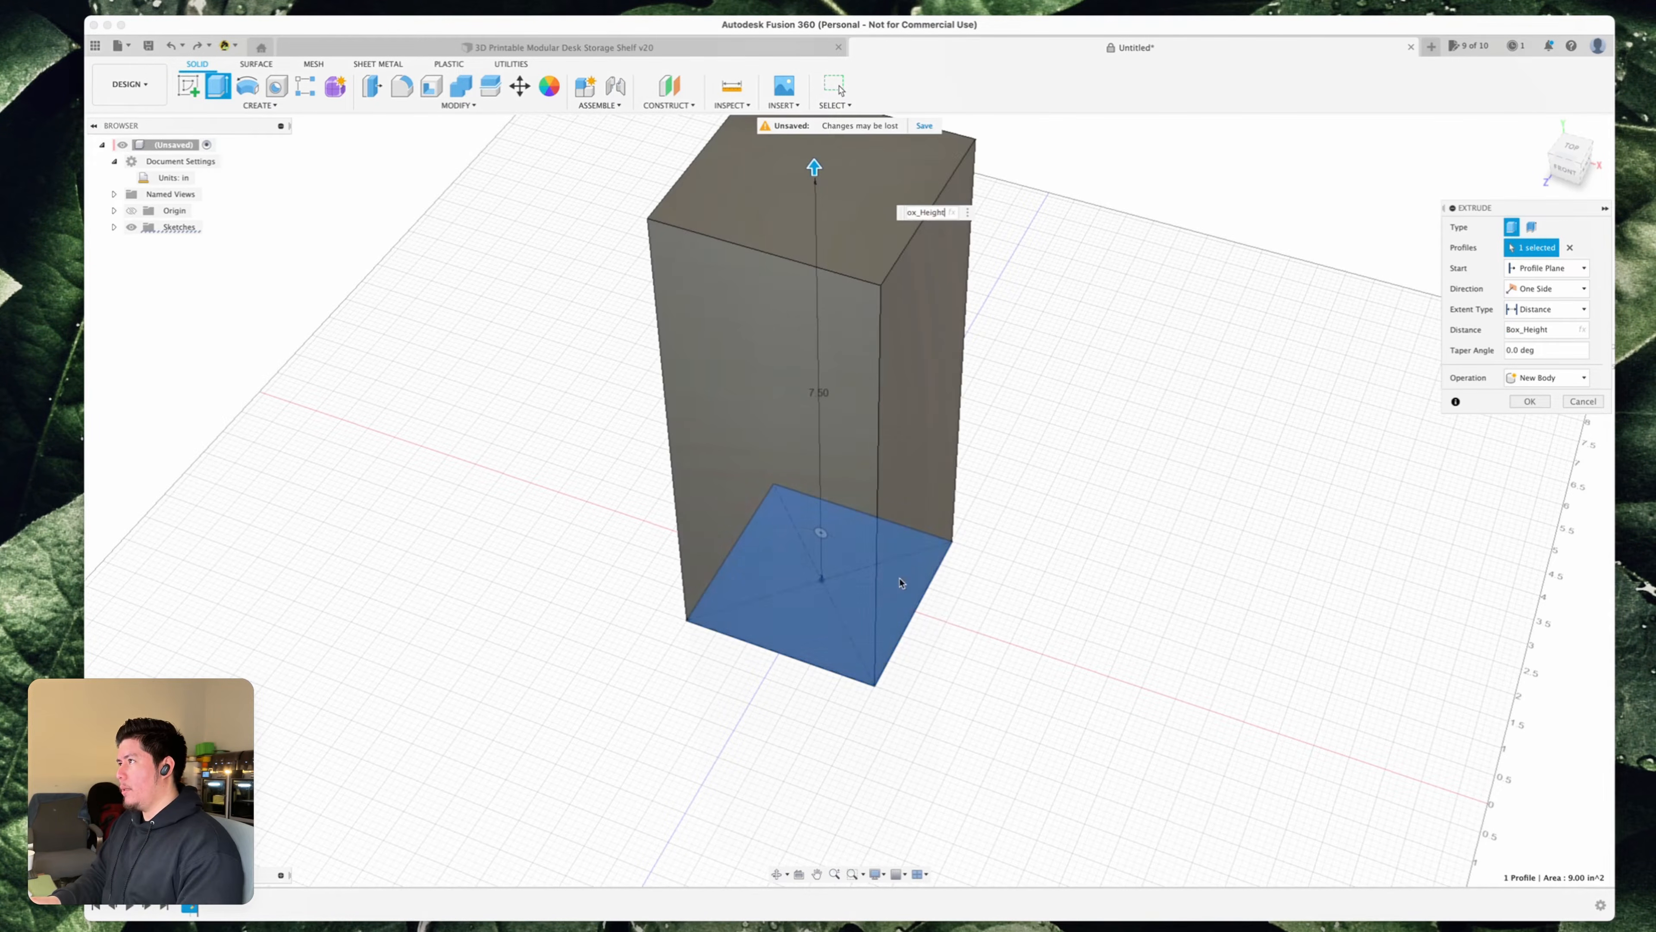
click(1530, 401)
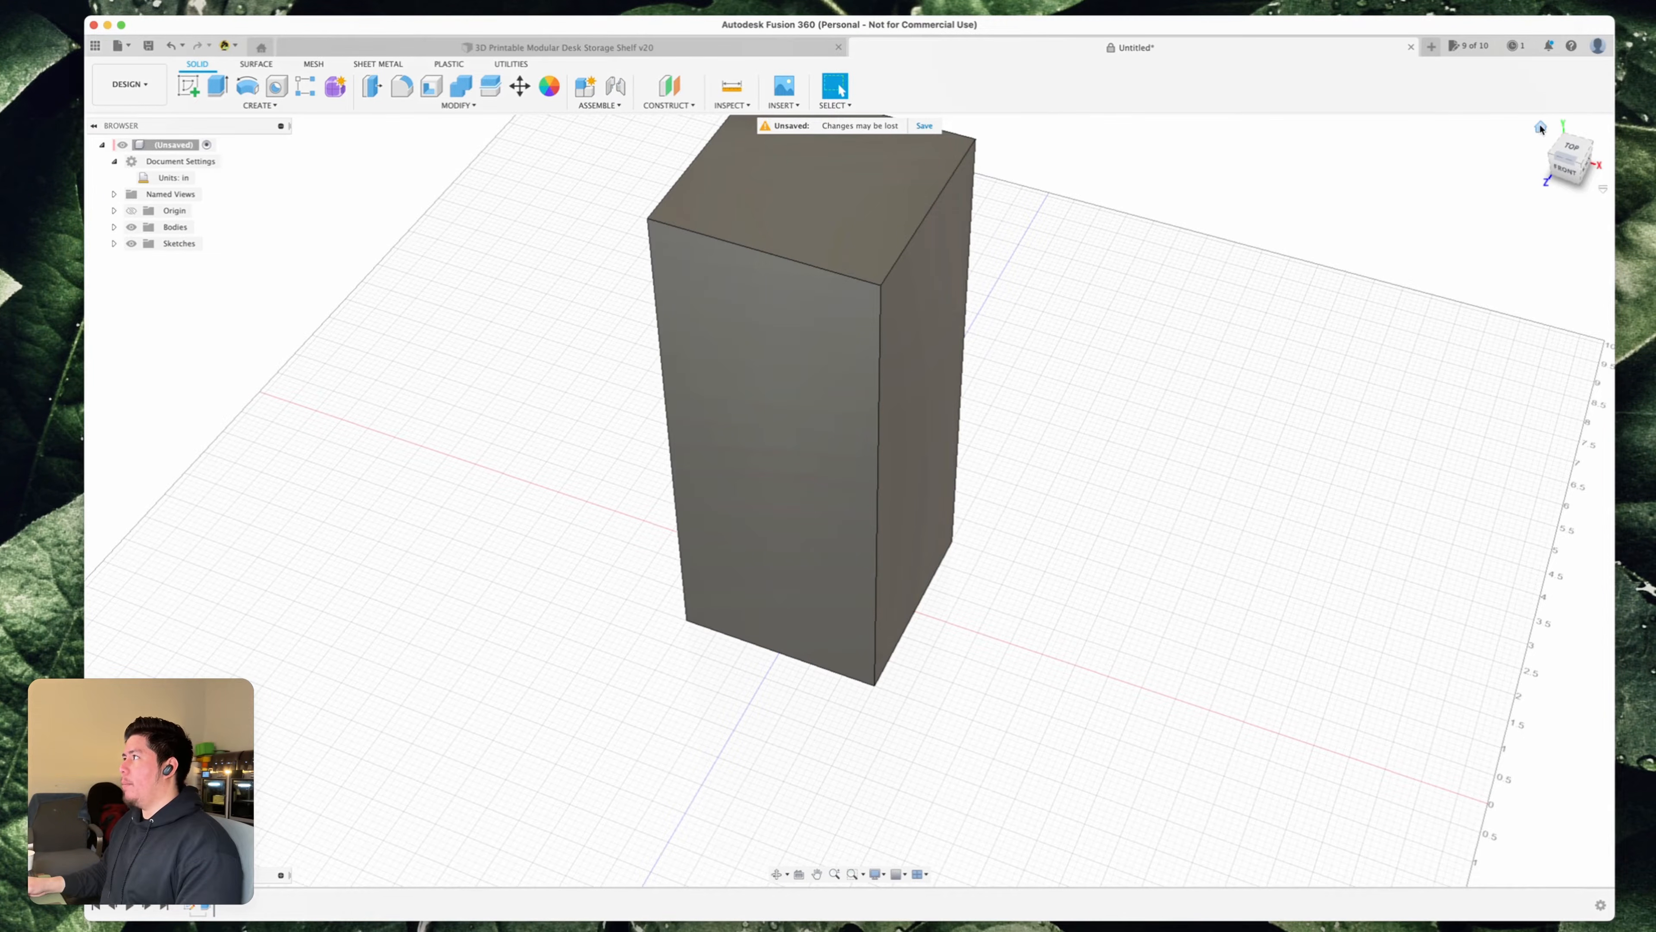
click(1530, 125)
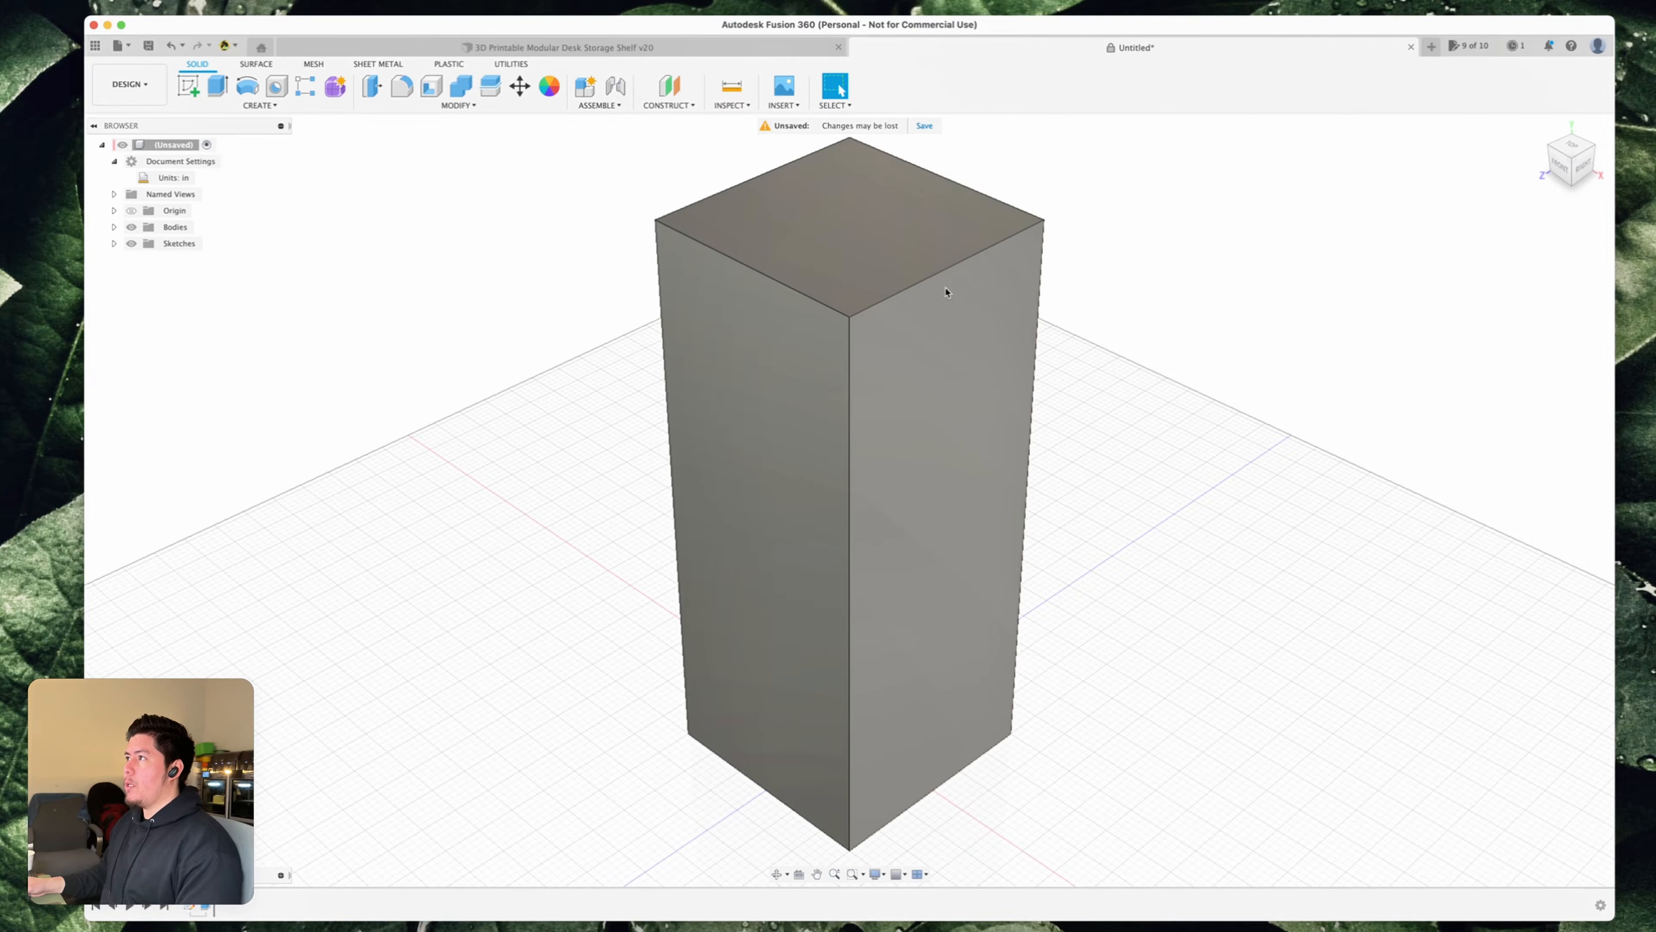
- Consult the finished shelf design, and shell the box open at its front and top faces with an inside thickness of 0.08 in
click(590, 47)
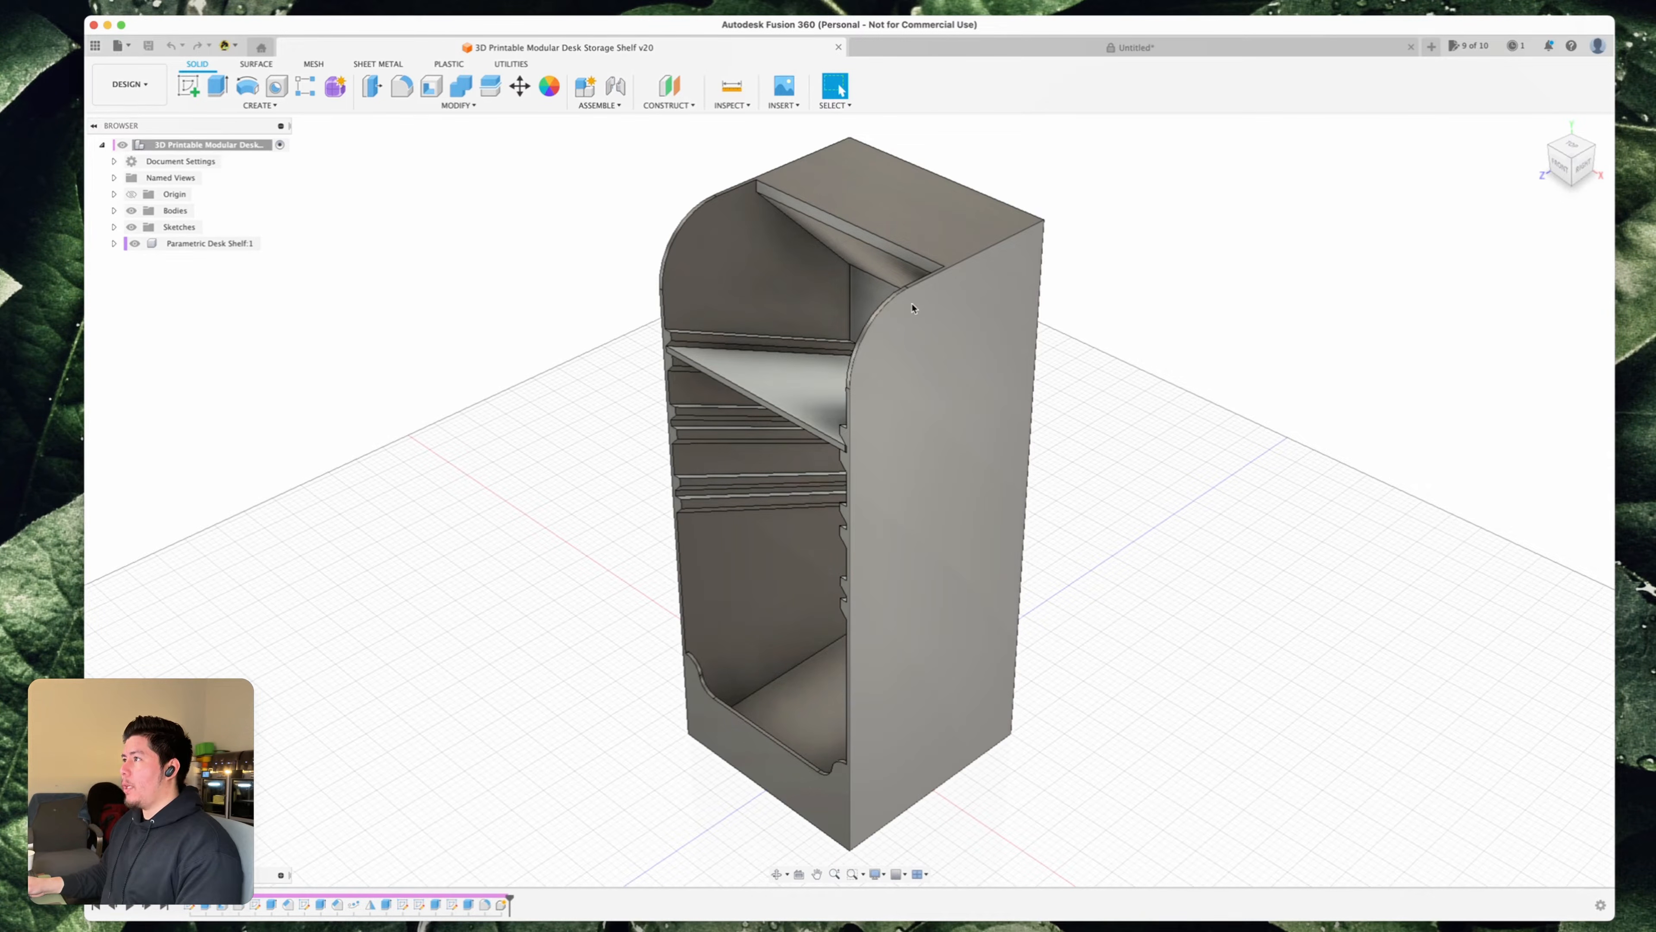
click(1039, 47)
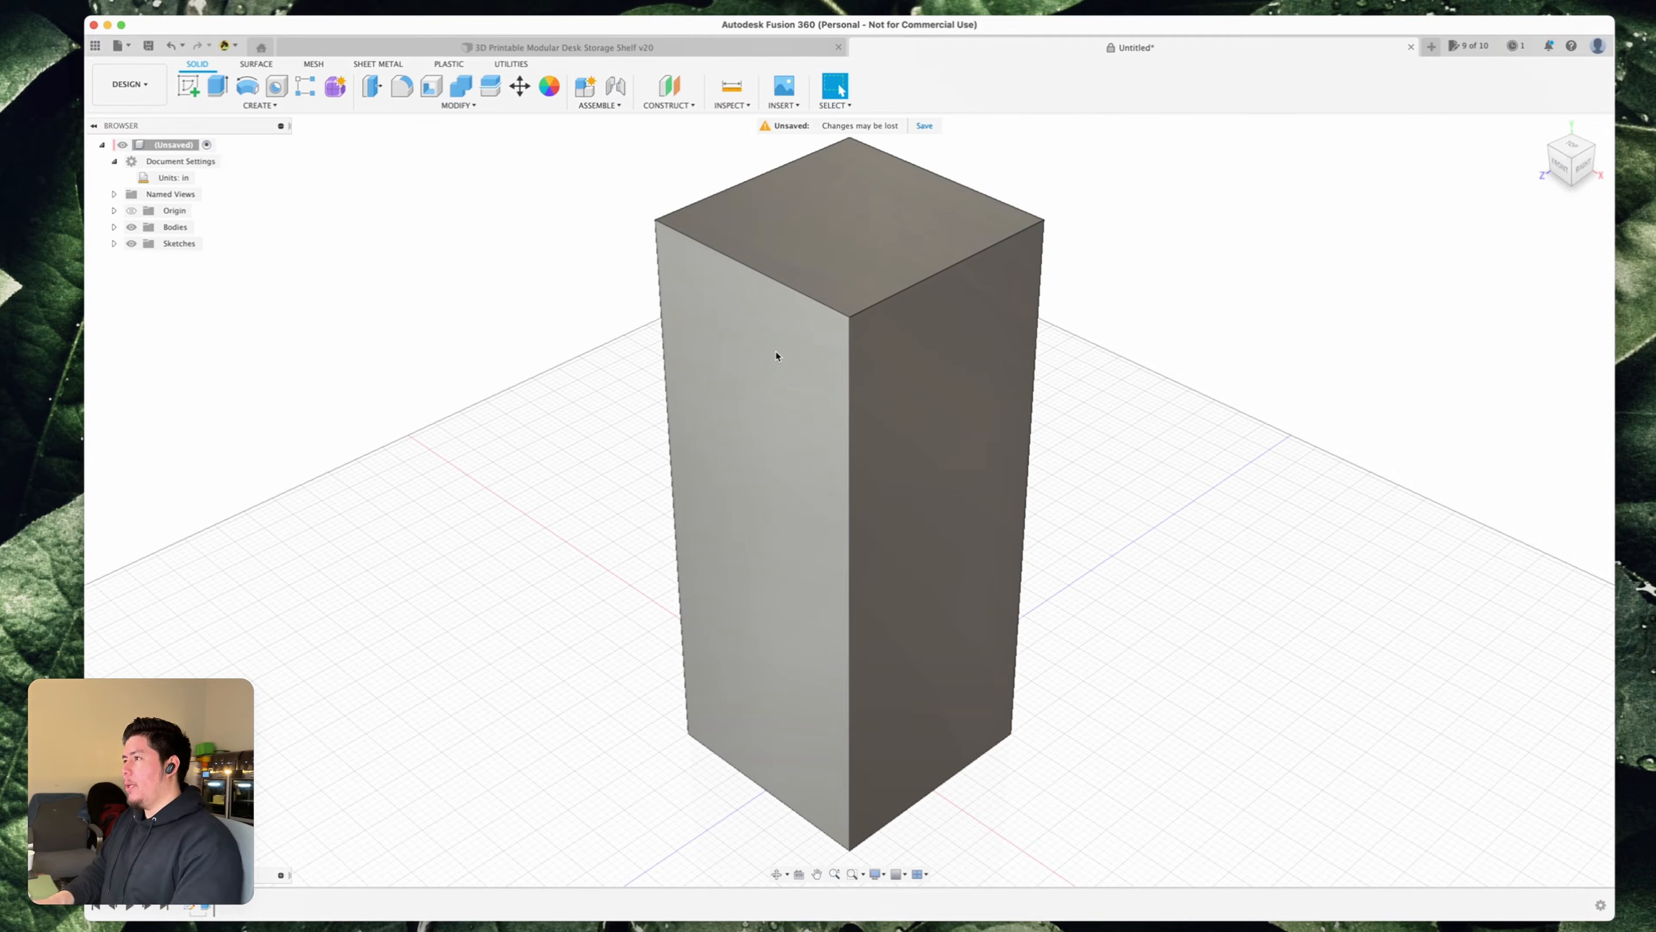
text(sshell)
key(Down)
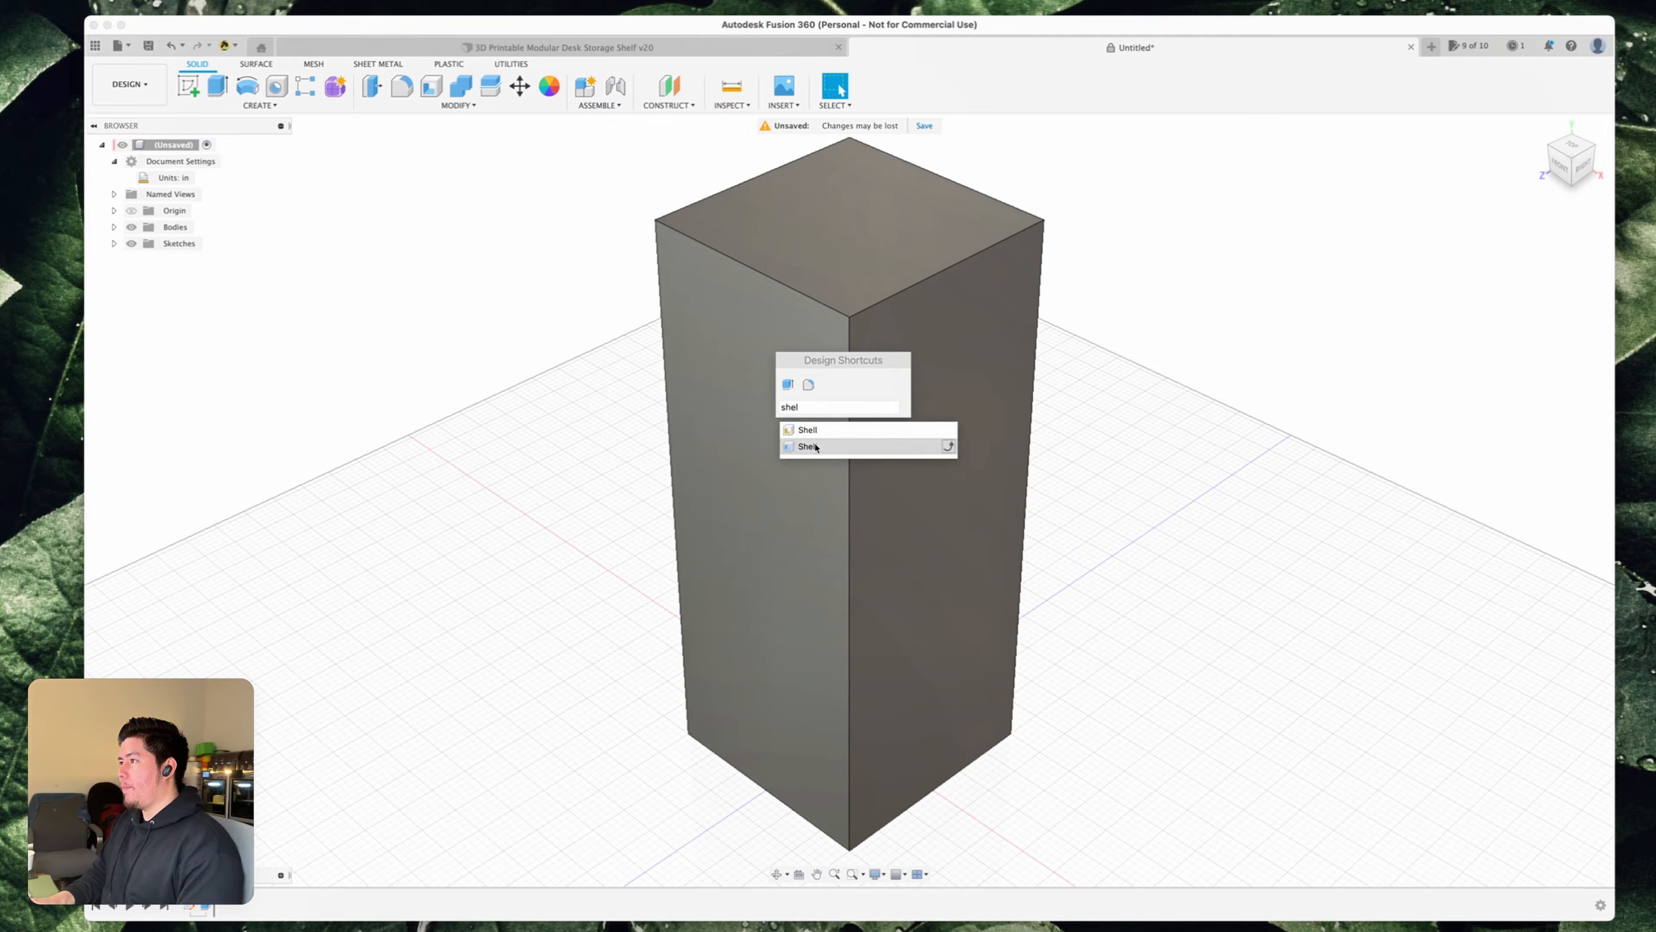
key(Return)
click(761, 380)
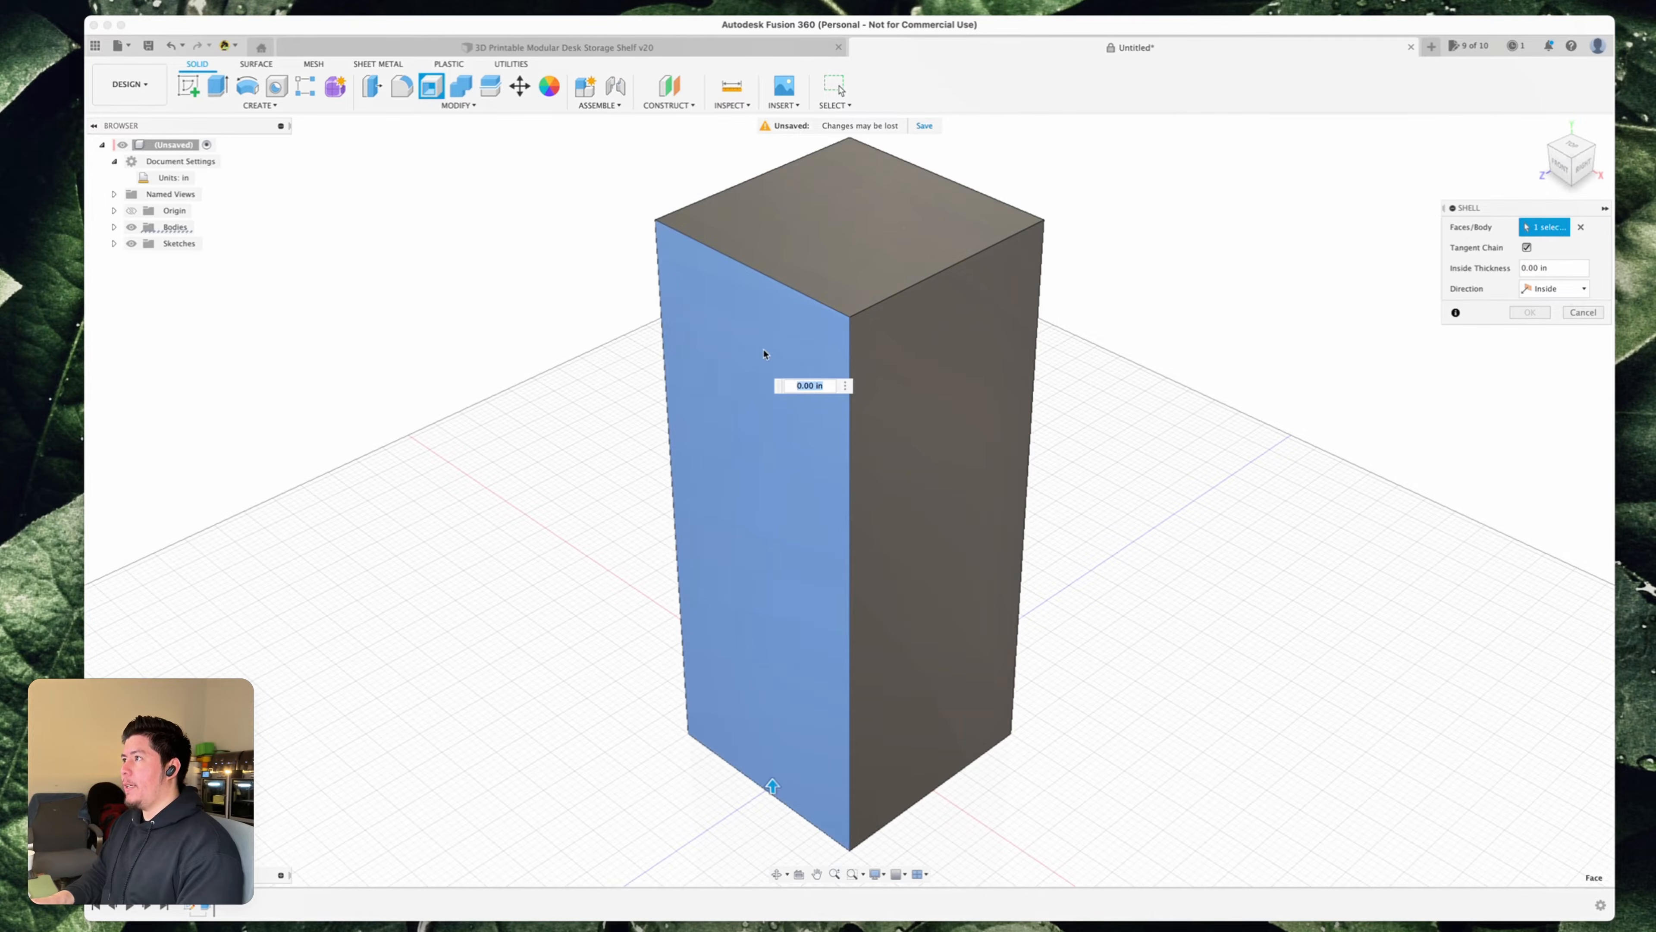
click(820, 260)
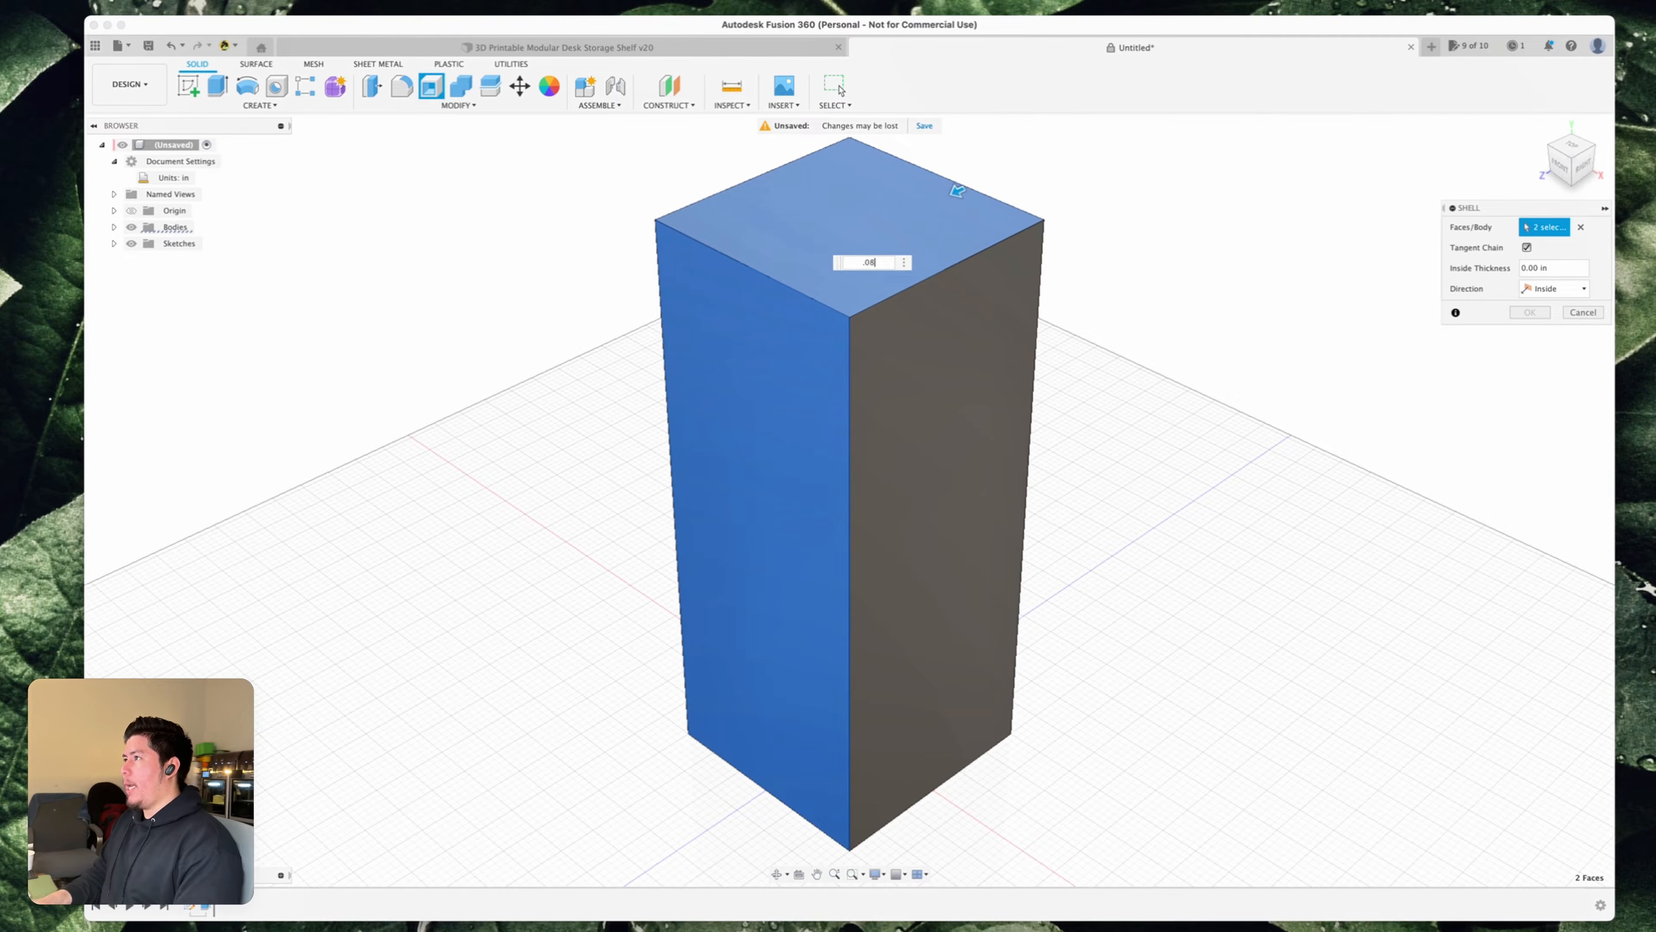
key(Return)
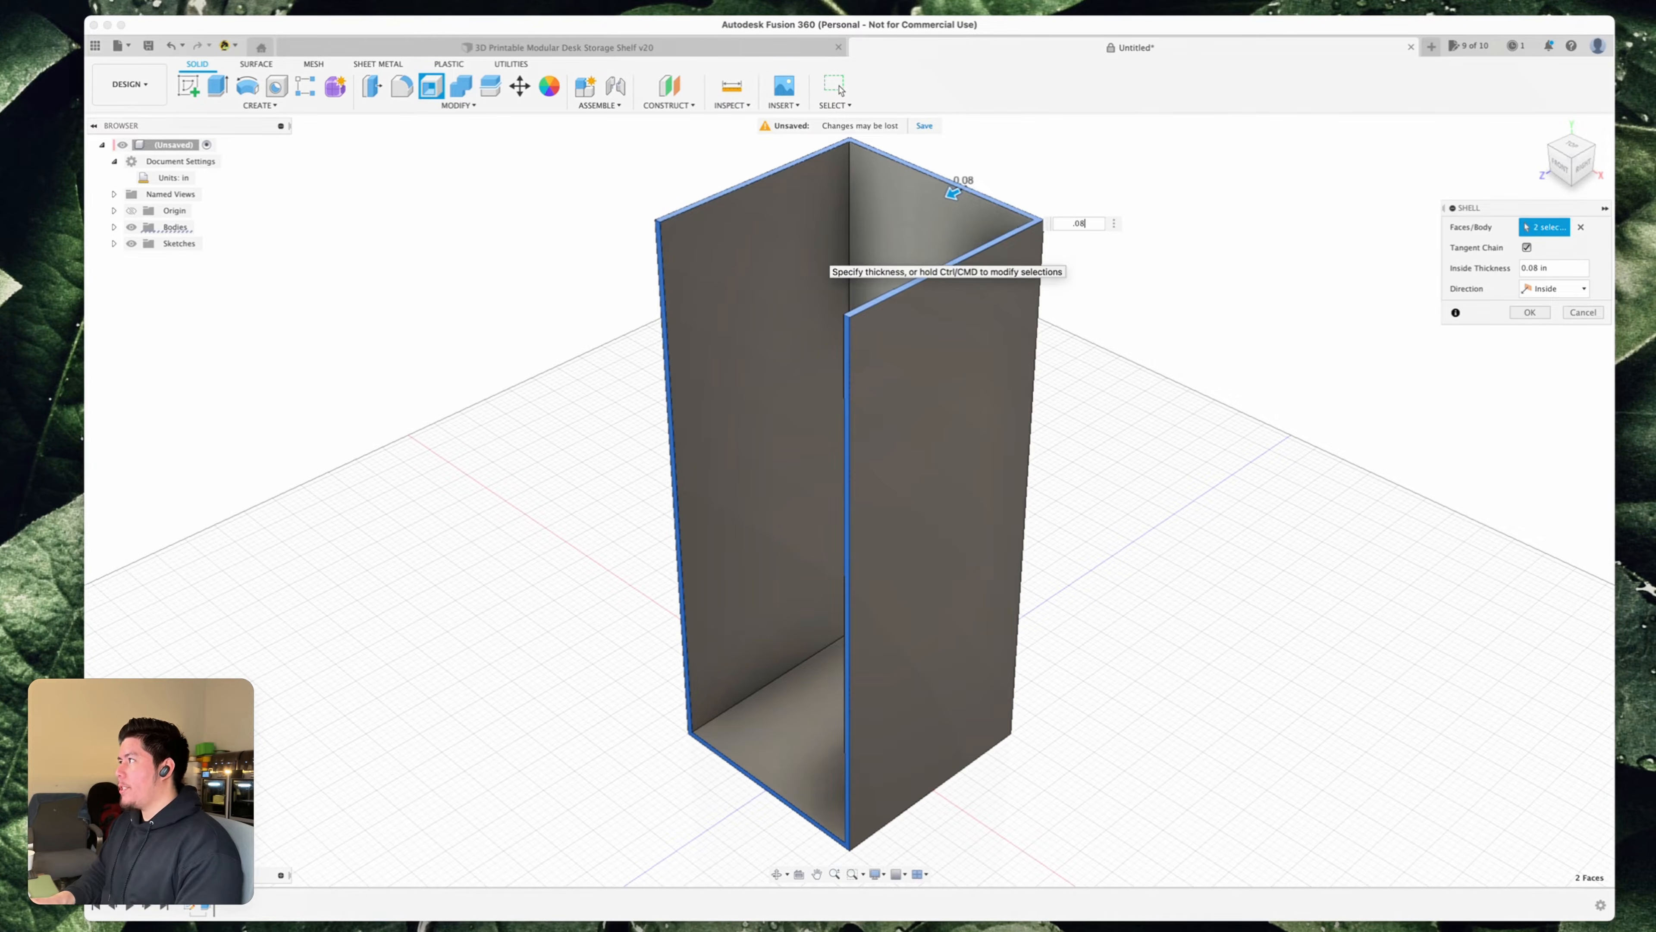
- Apply the 0.08 in inside shell with the front and top faces open, and check the hollow box
click(1530, 312)
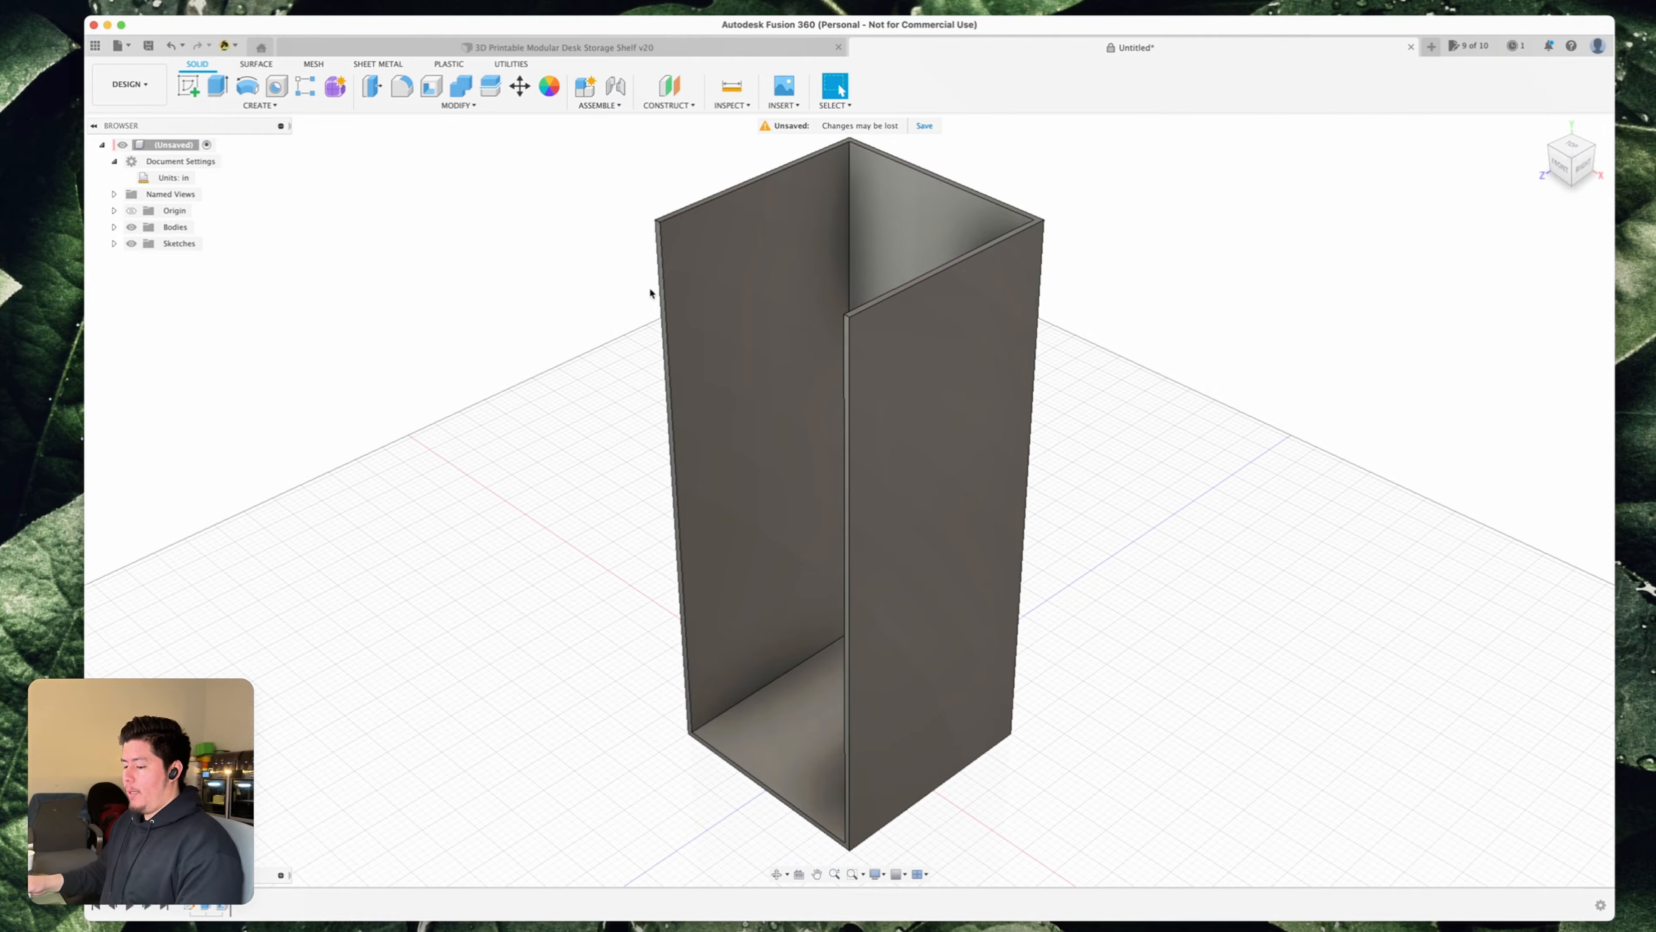
mouse_move(562, 403)
shift+middle_down()
mouse_move(610, 407)
mouse_move(532, 415)
shift+middle_up()
shift+middle_drag(647, 355, 731, 386)
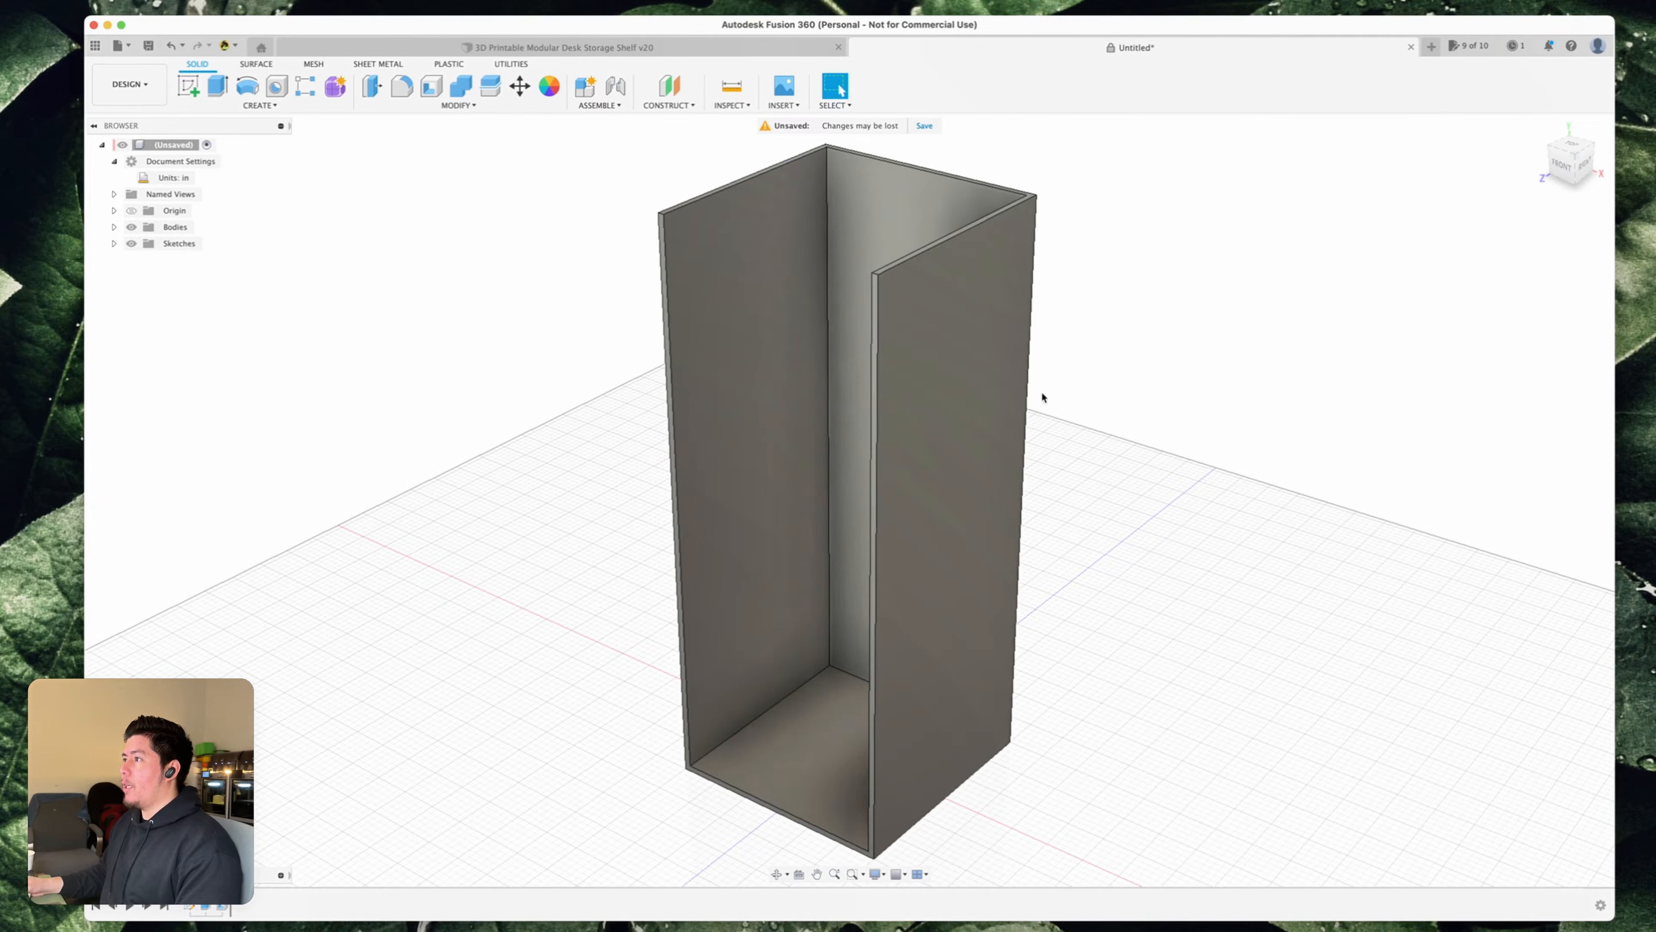
- Fillet the upper front corner edges of both side walls with a 0.75 in radius
scroll(740, 347, up, 1)
middle_drag(740, 348, 700, 435)
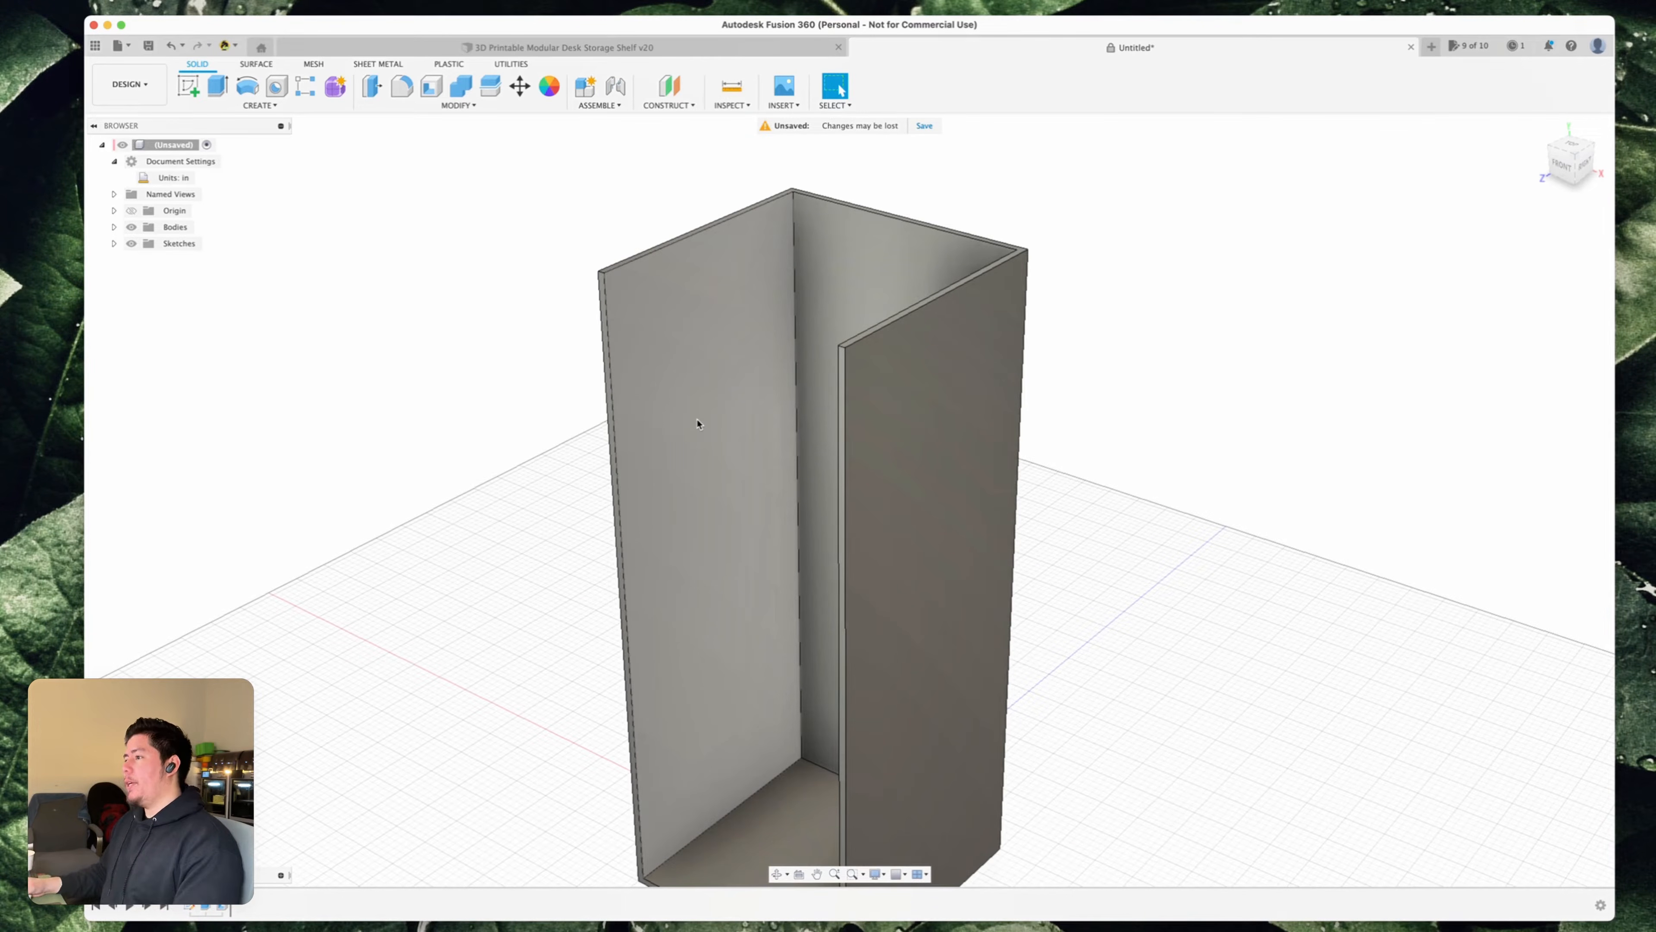
text(s)
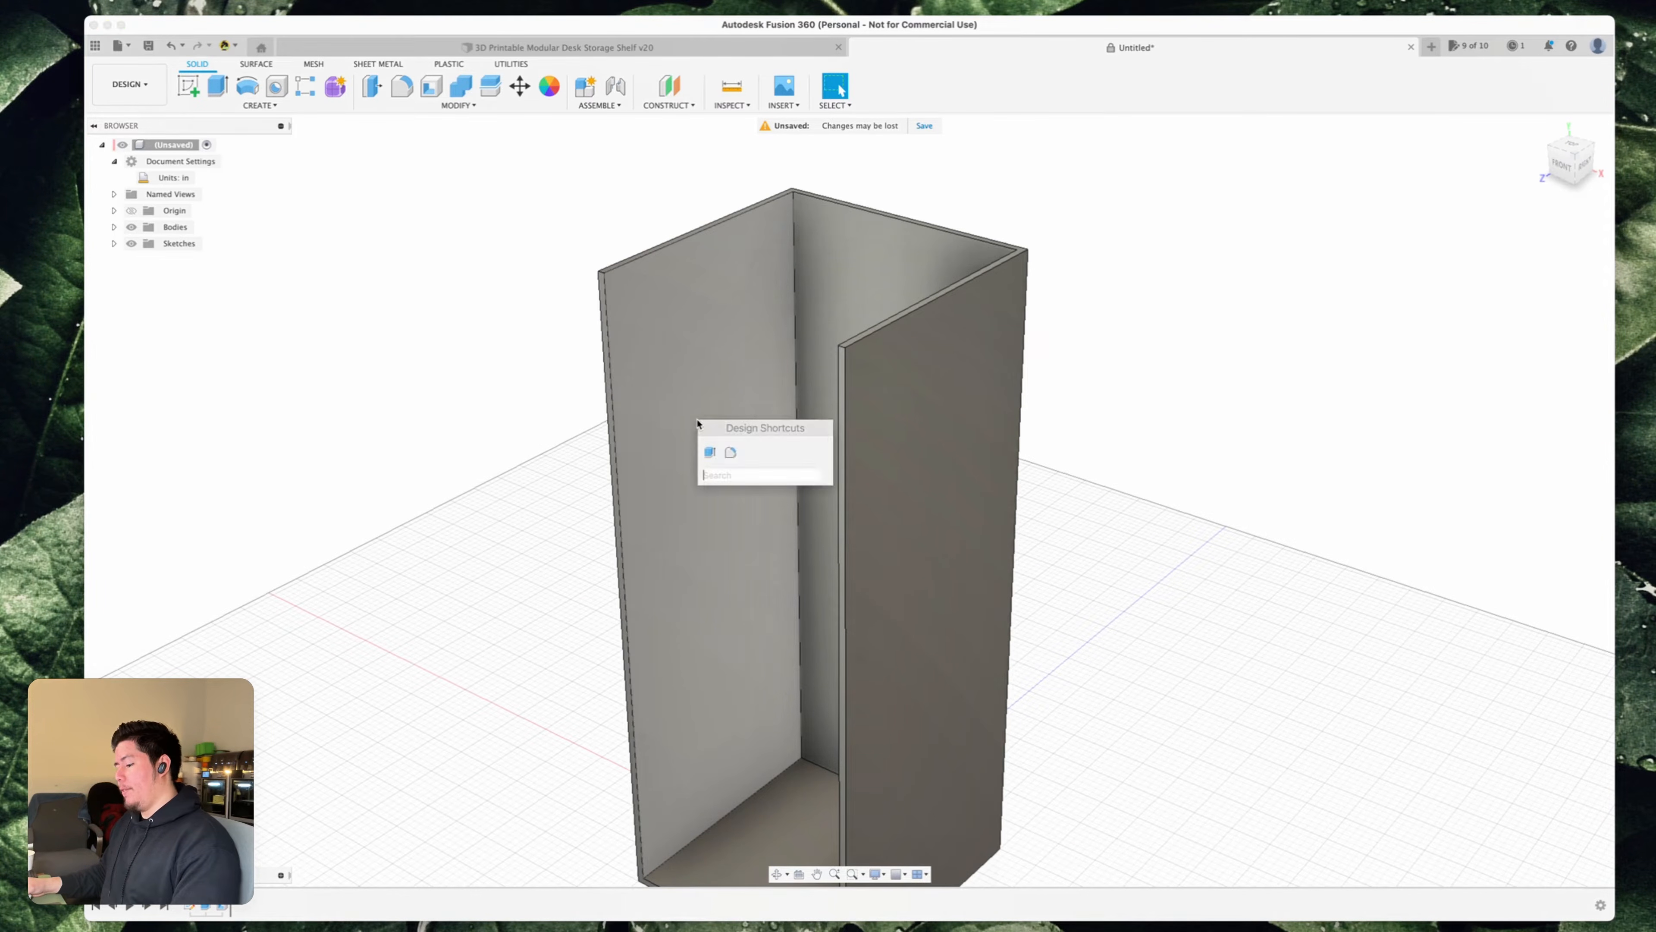
text(f)
click(739, 498)
scroll(811, 331, up, 3)
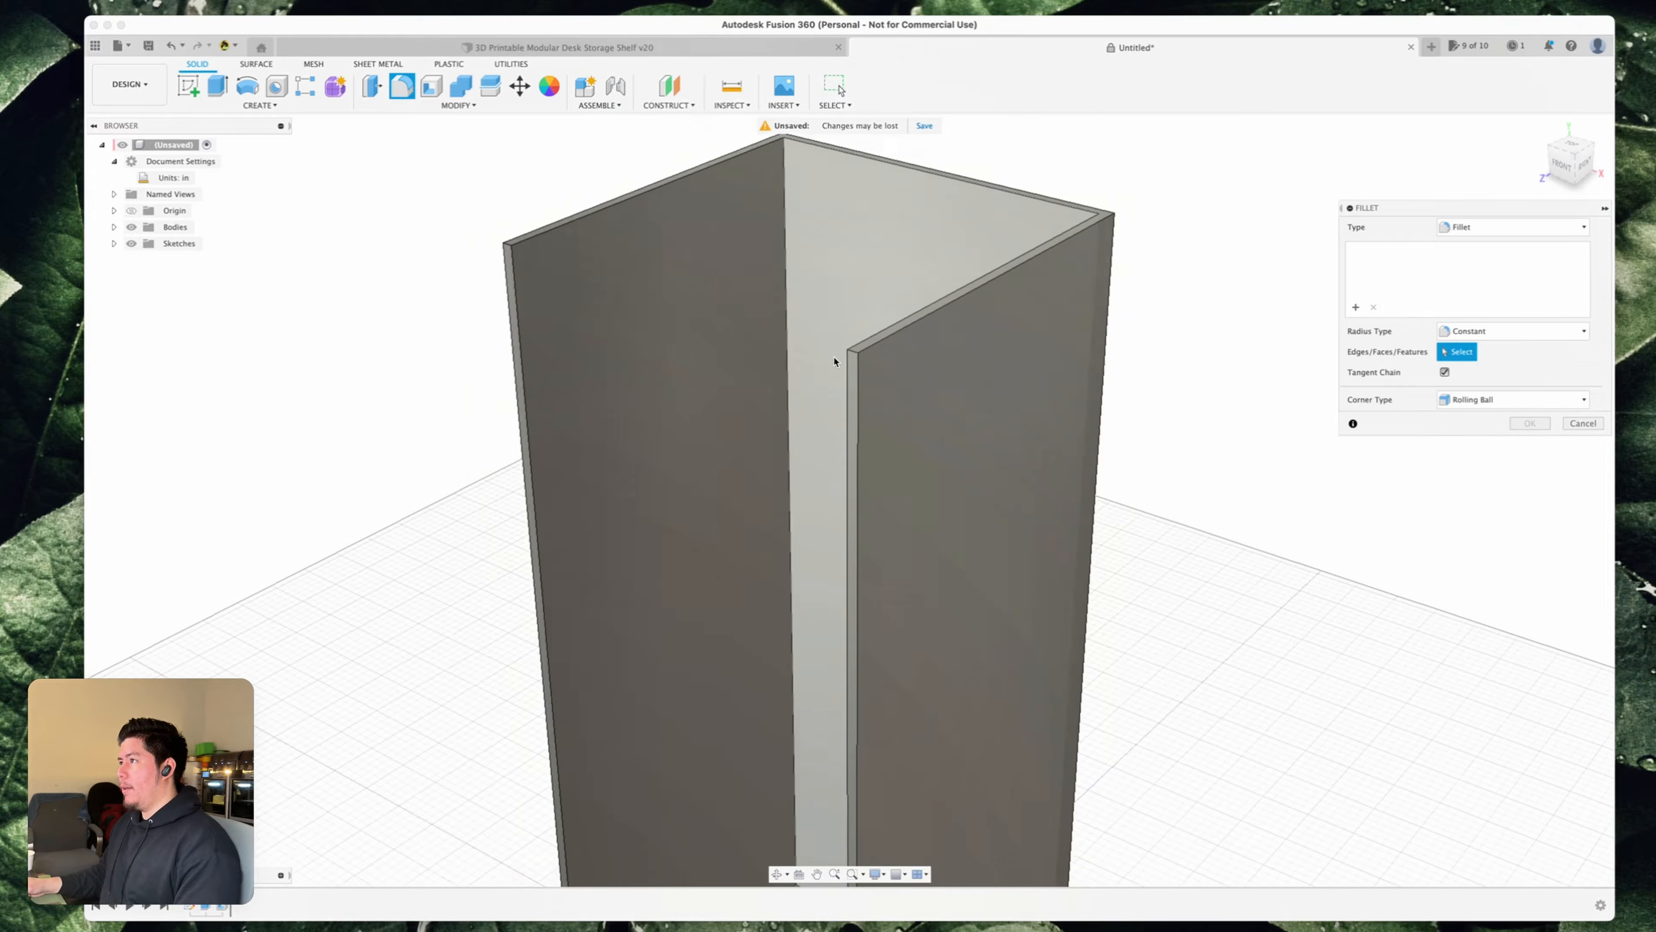
click(863, 366)
scroll(707, 341, down, 5)
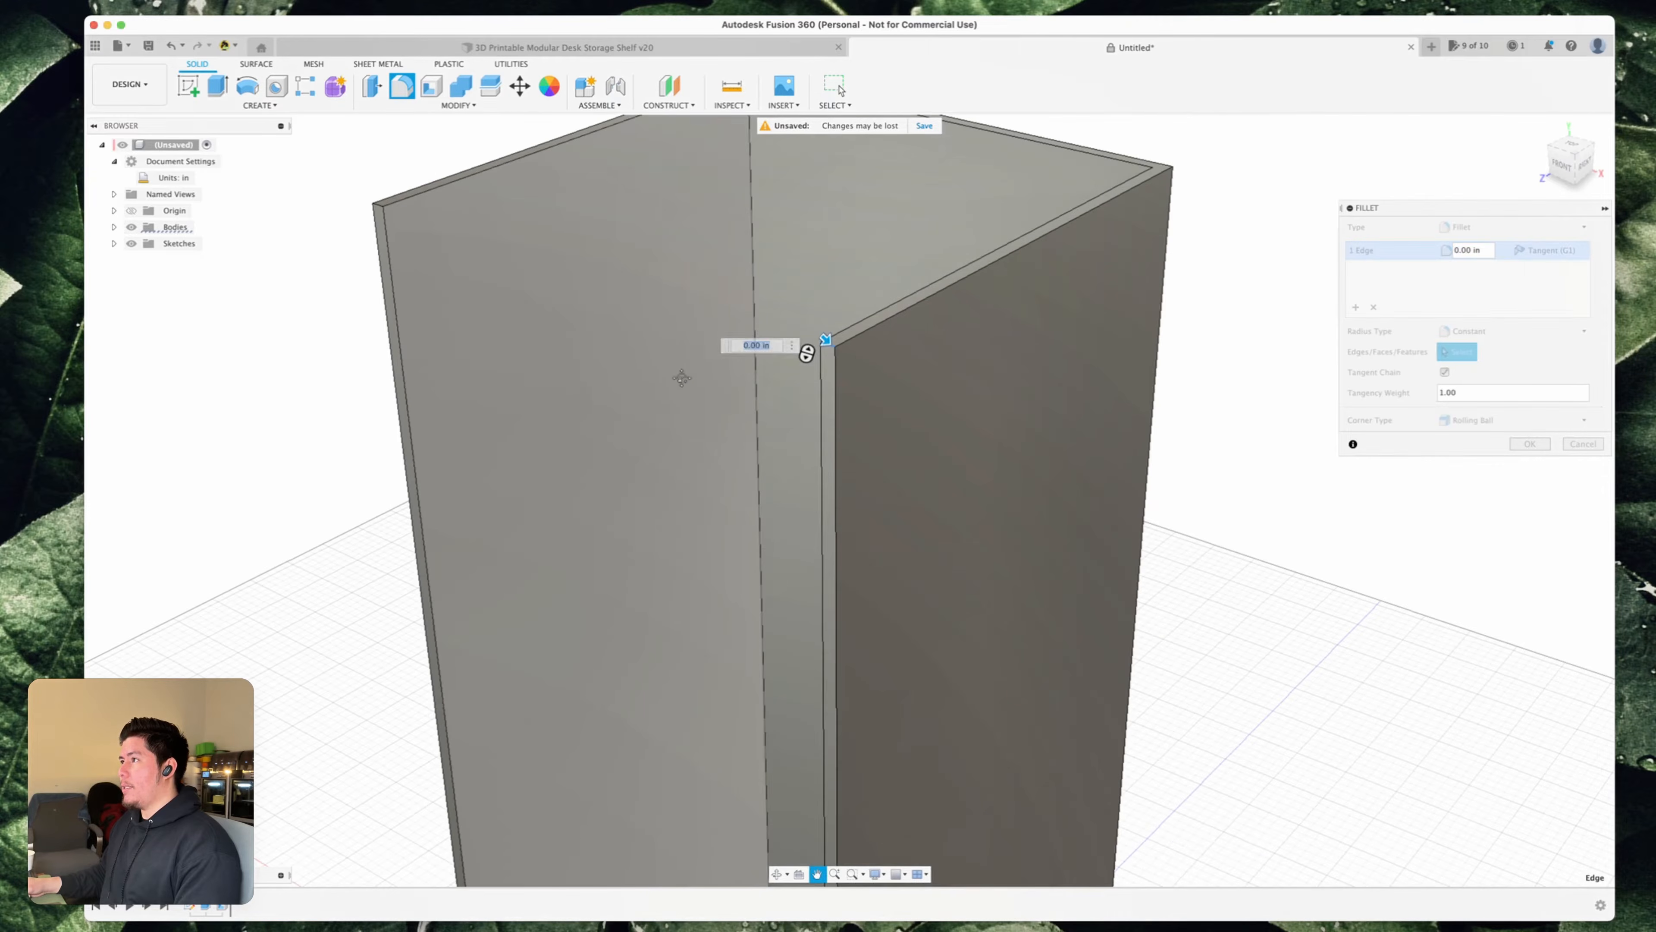
click(501, 297)
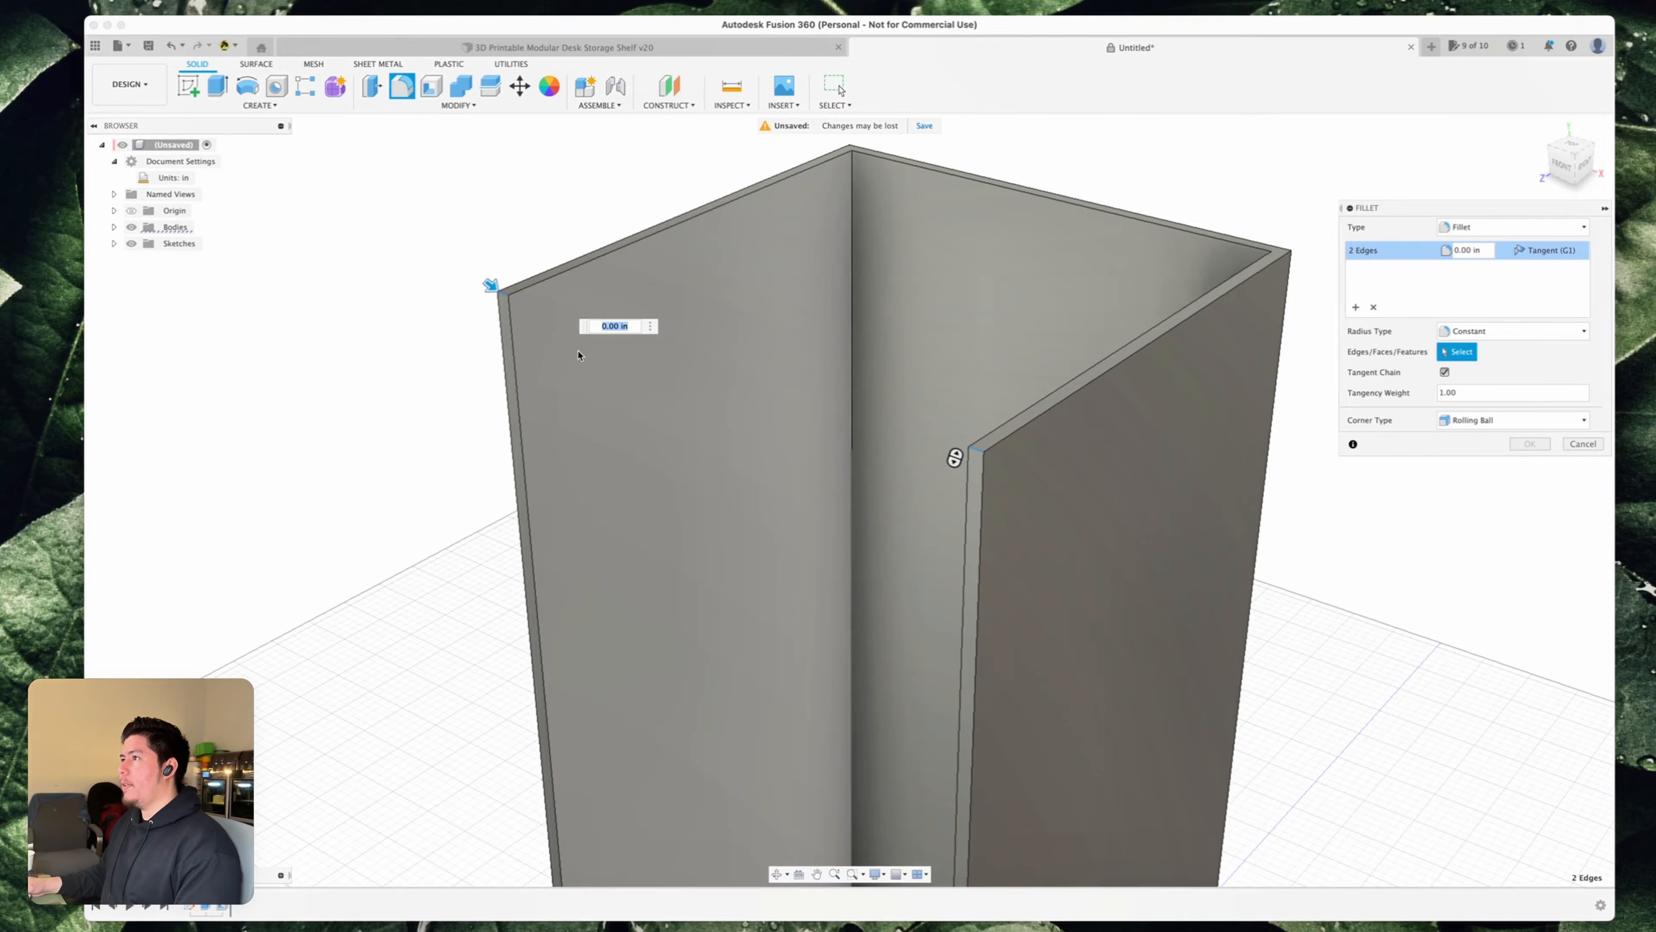
drag(494, 288, 533, 305)
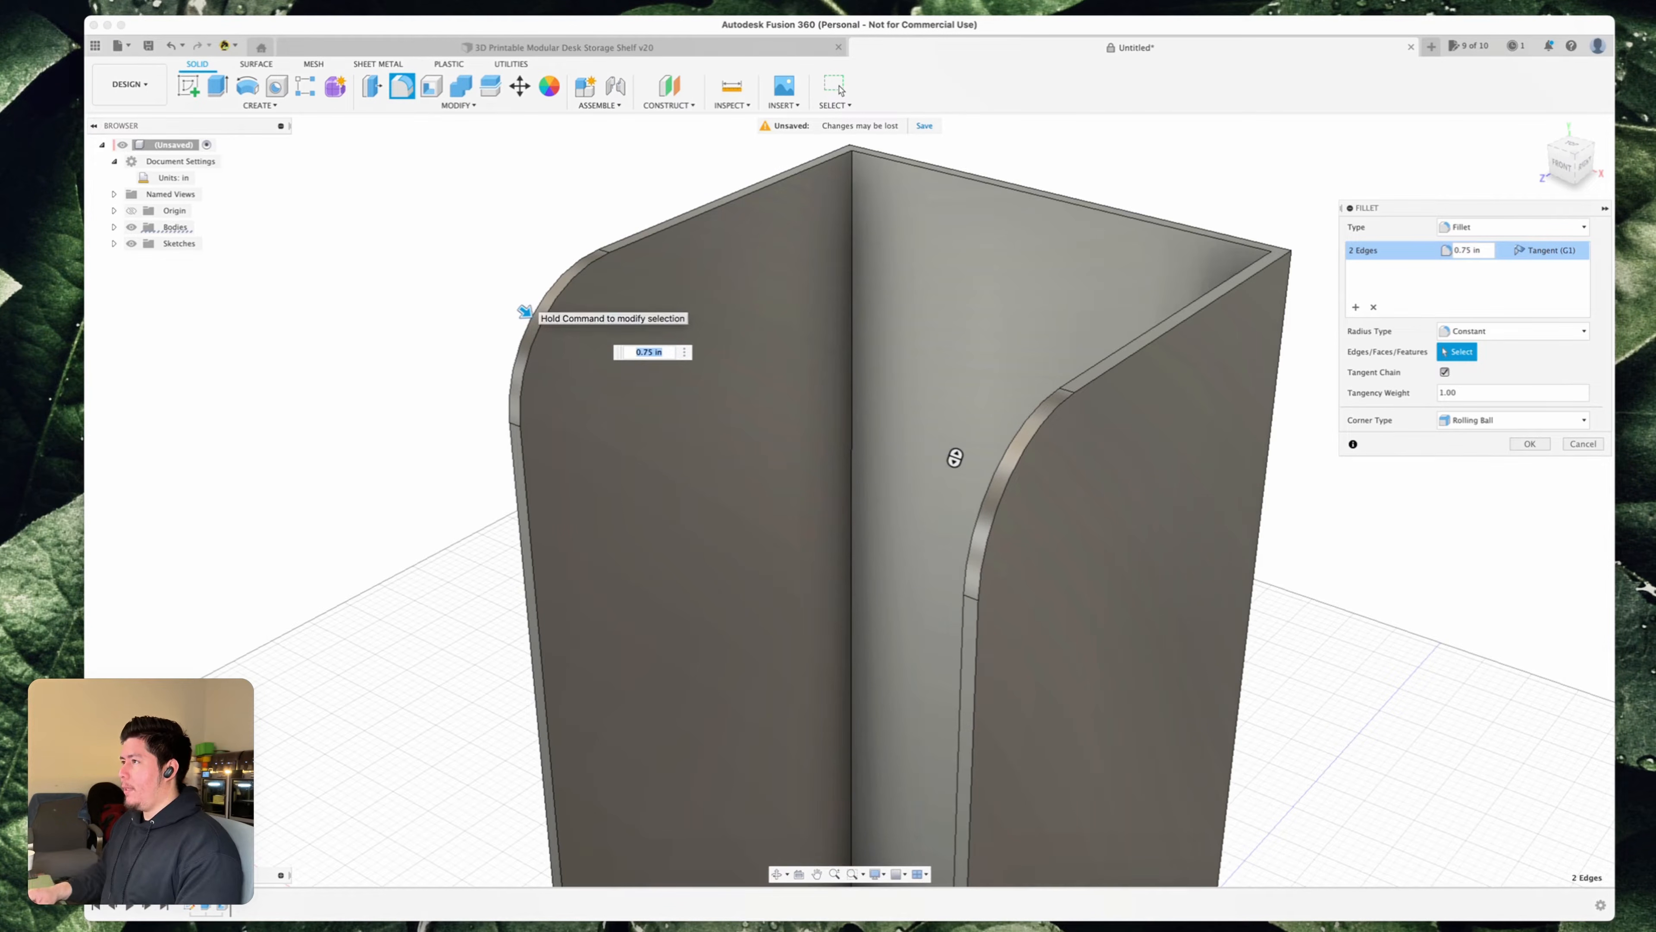
key(Return)
- Compare the filleted box with the finished shelf design, examining its slanted side rails and inserted shelf, and return to the working model
scroll(544, 390, down, 3)
scroll(543, 391, down, 3)
mouse_move(714, 399)
shift+middle_down()
mouse_move(732, 396)
mouse_move(715, 387)
shift+middle_up()
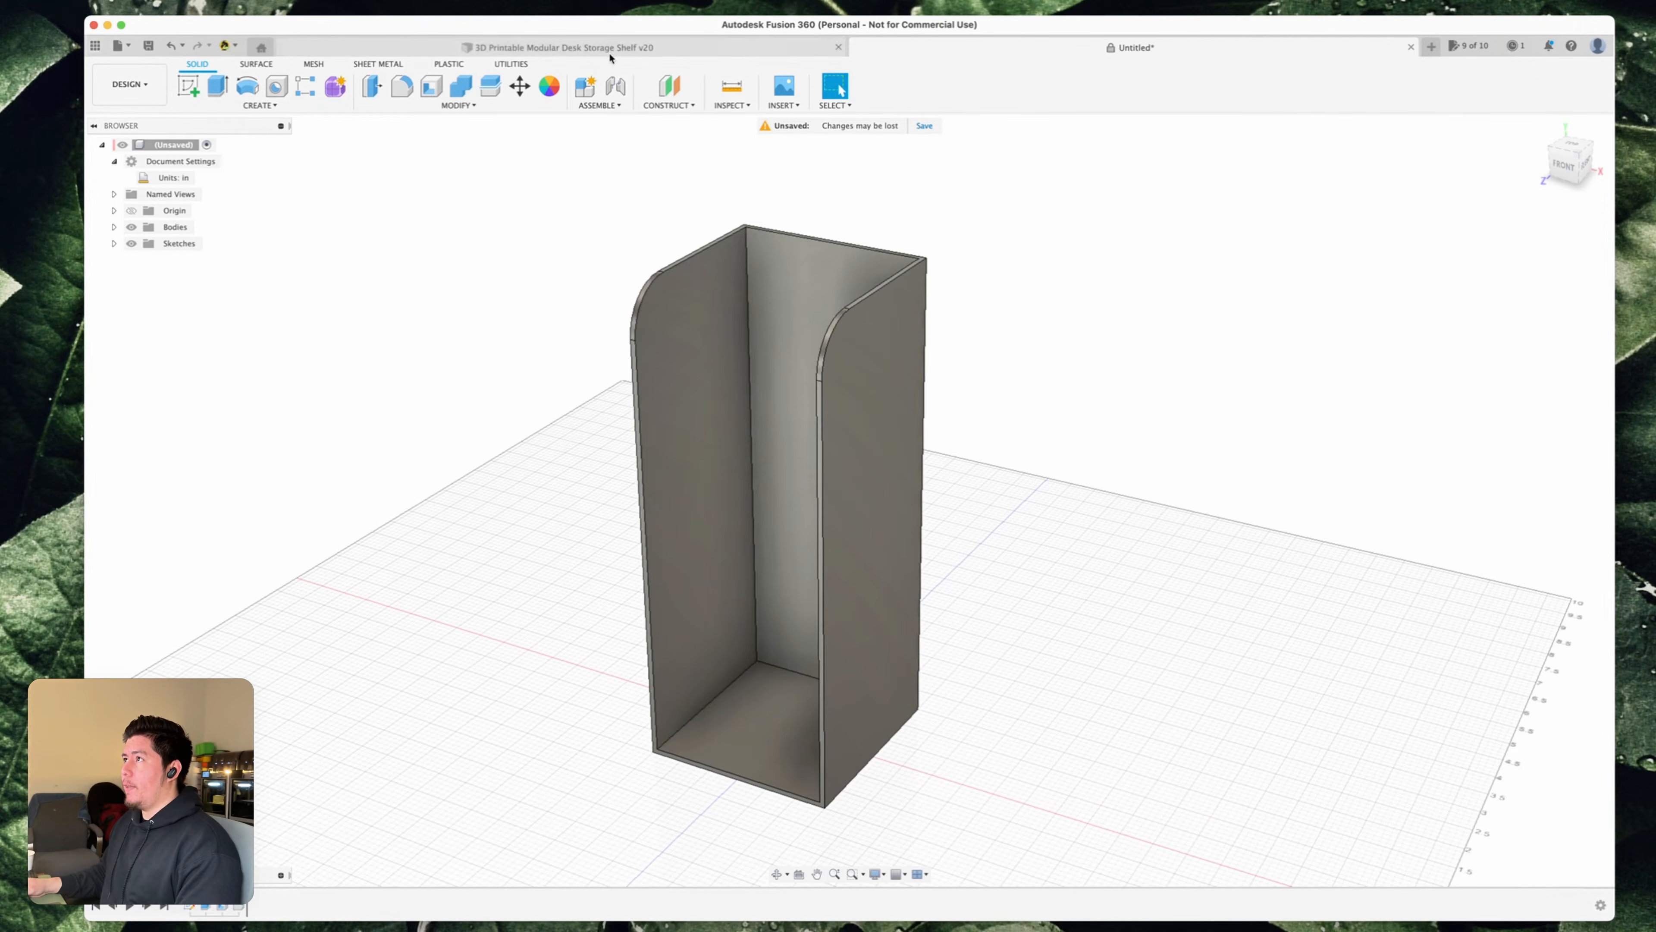
click(613, 48)
shift+middle_drag(795, 459, 820, 436)
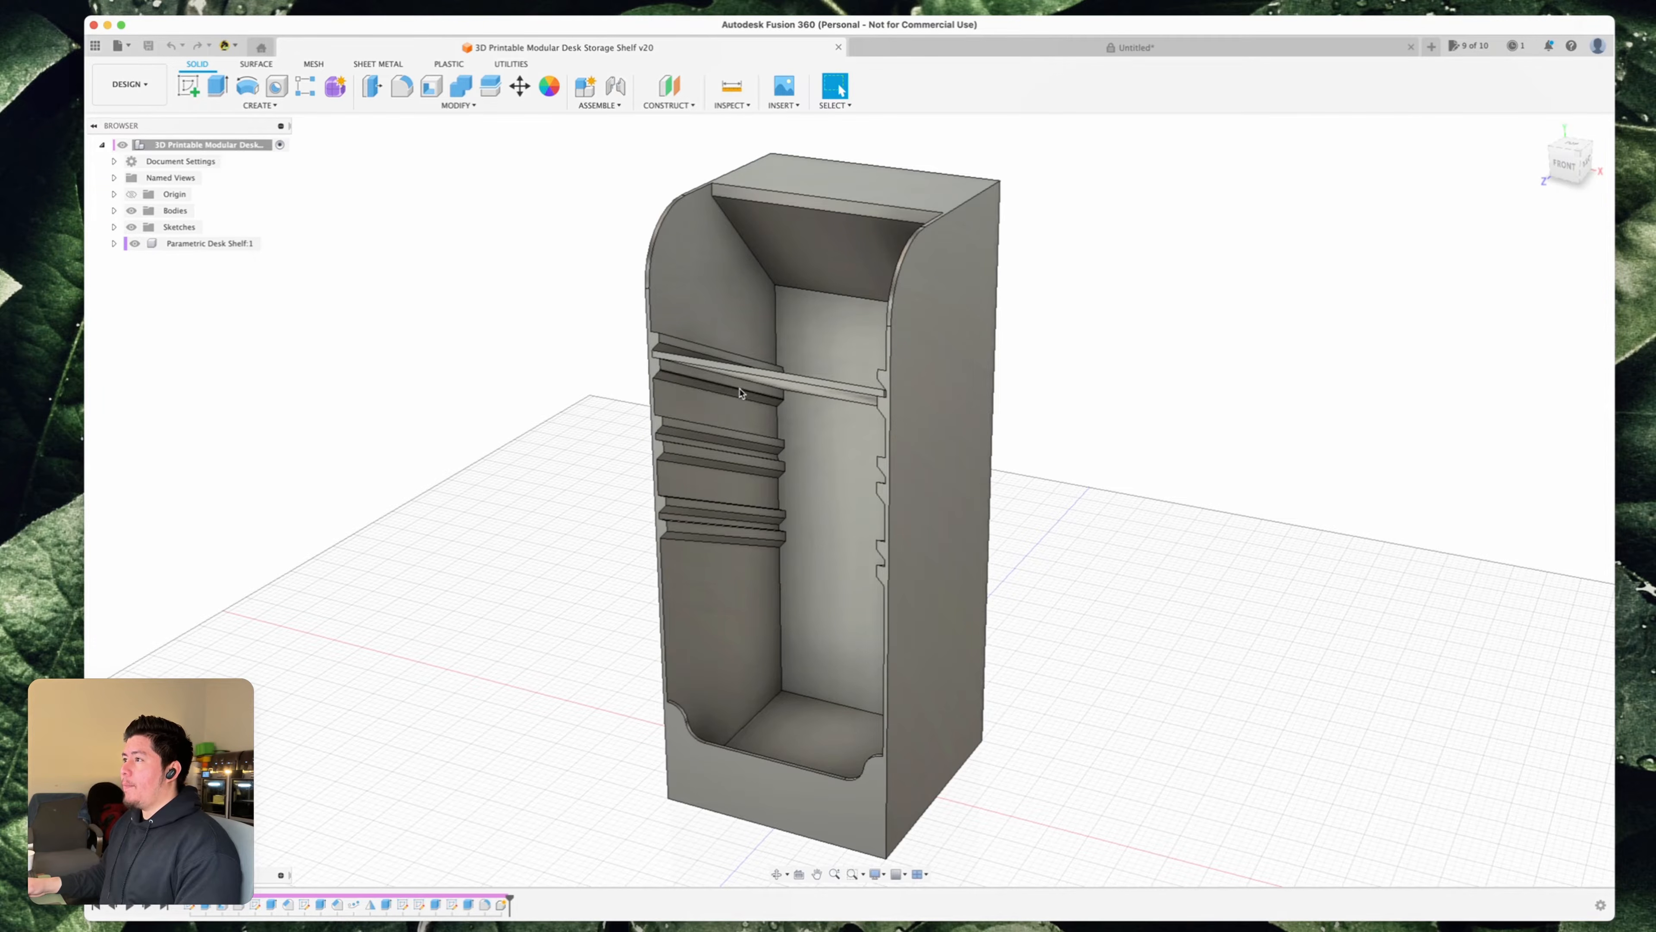
shift+middle_drag(741, 393, 770, 411)
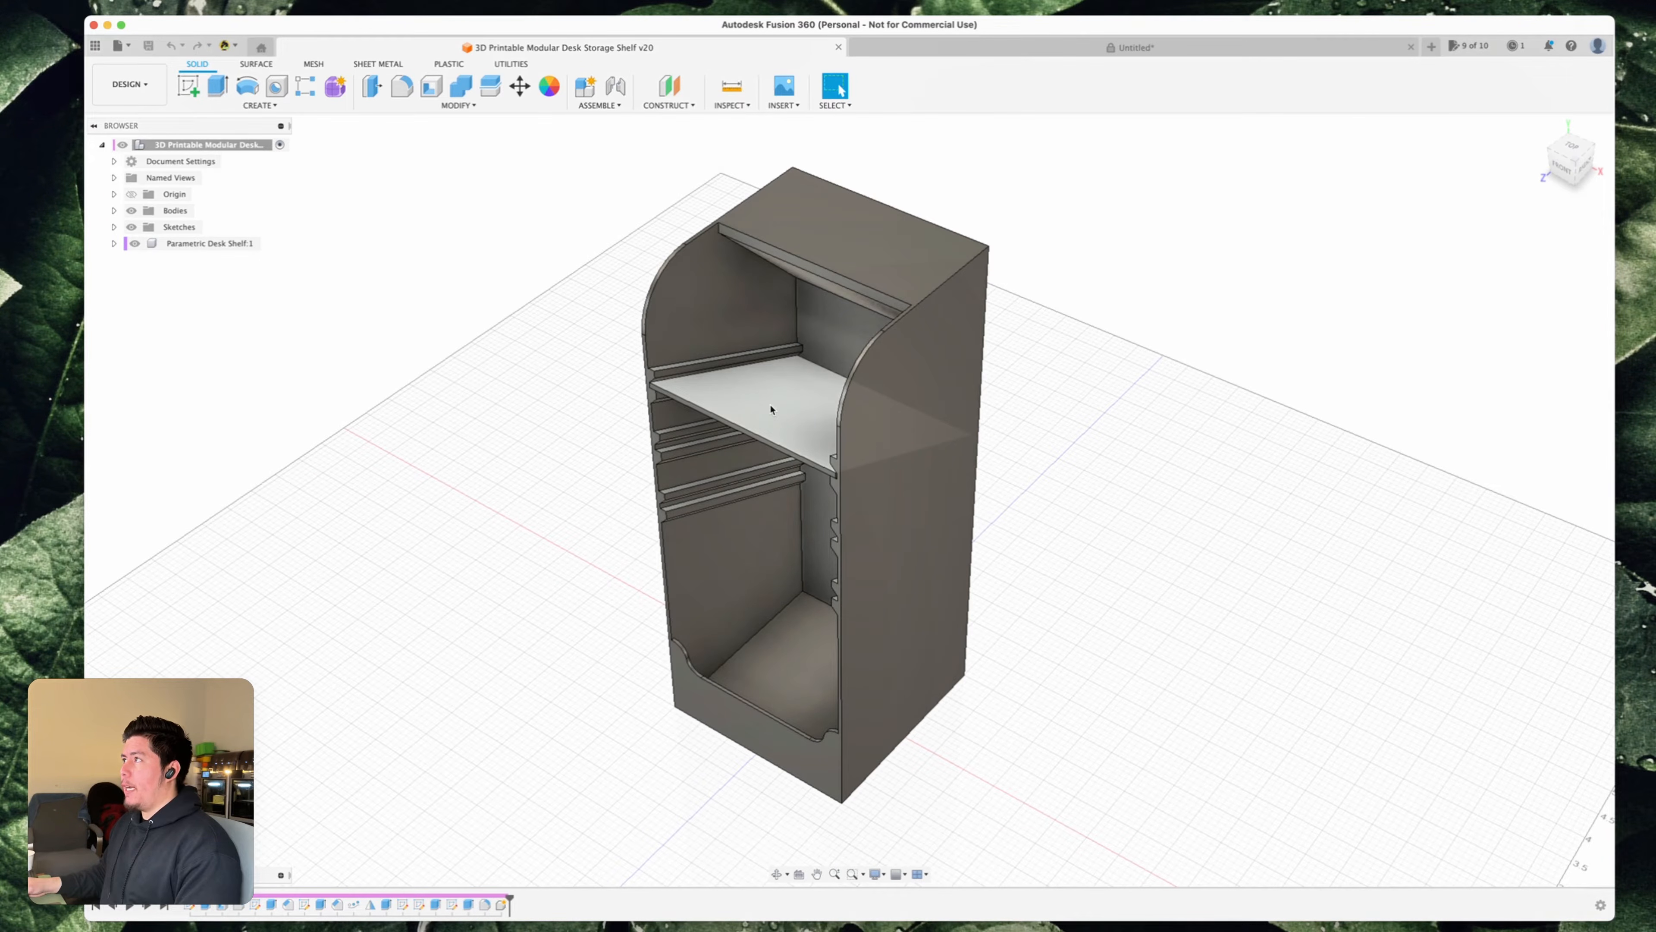
click(1012, 50)
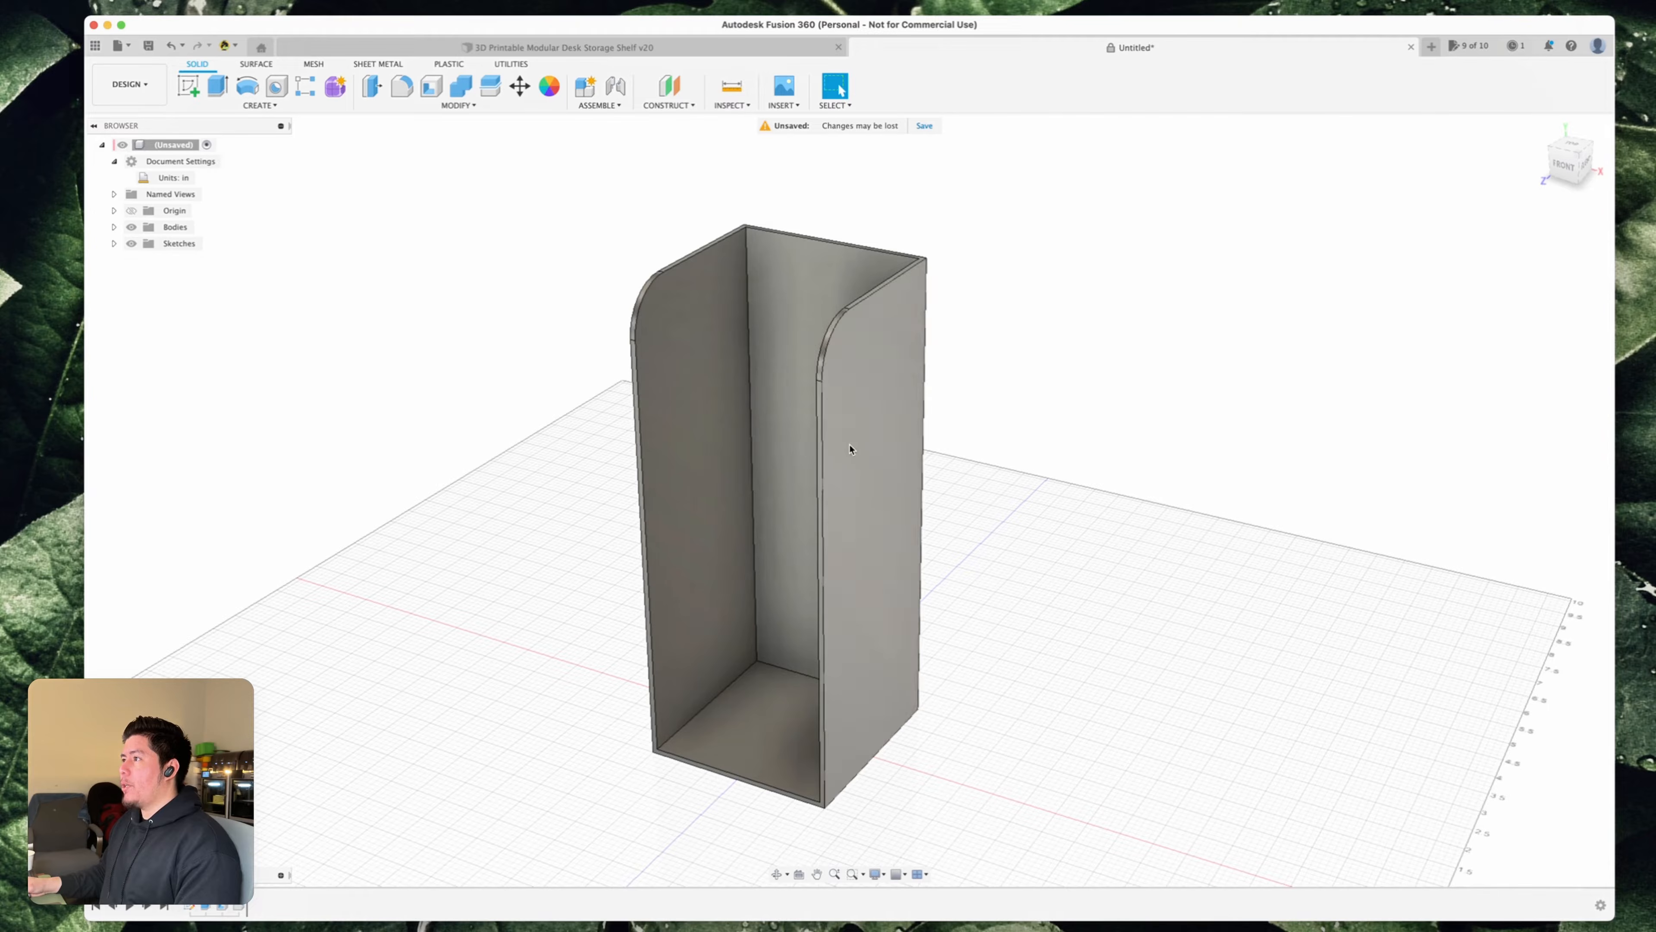
mouse_move(866, 479)
shift+middle_down()
mouse_move(758, 455)
mouse_move(850, 463)
shift+middle_up()
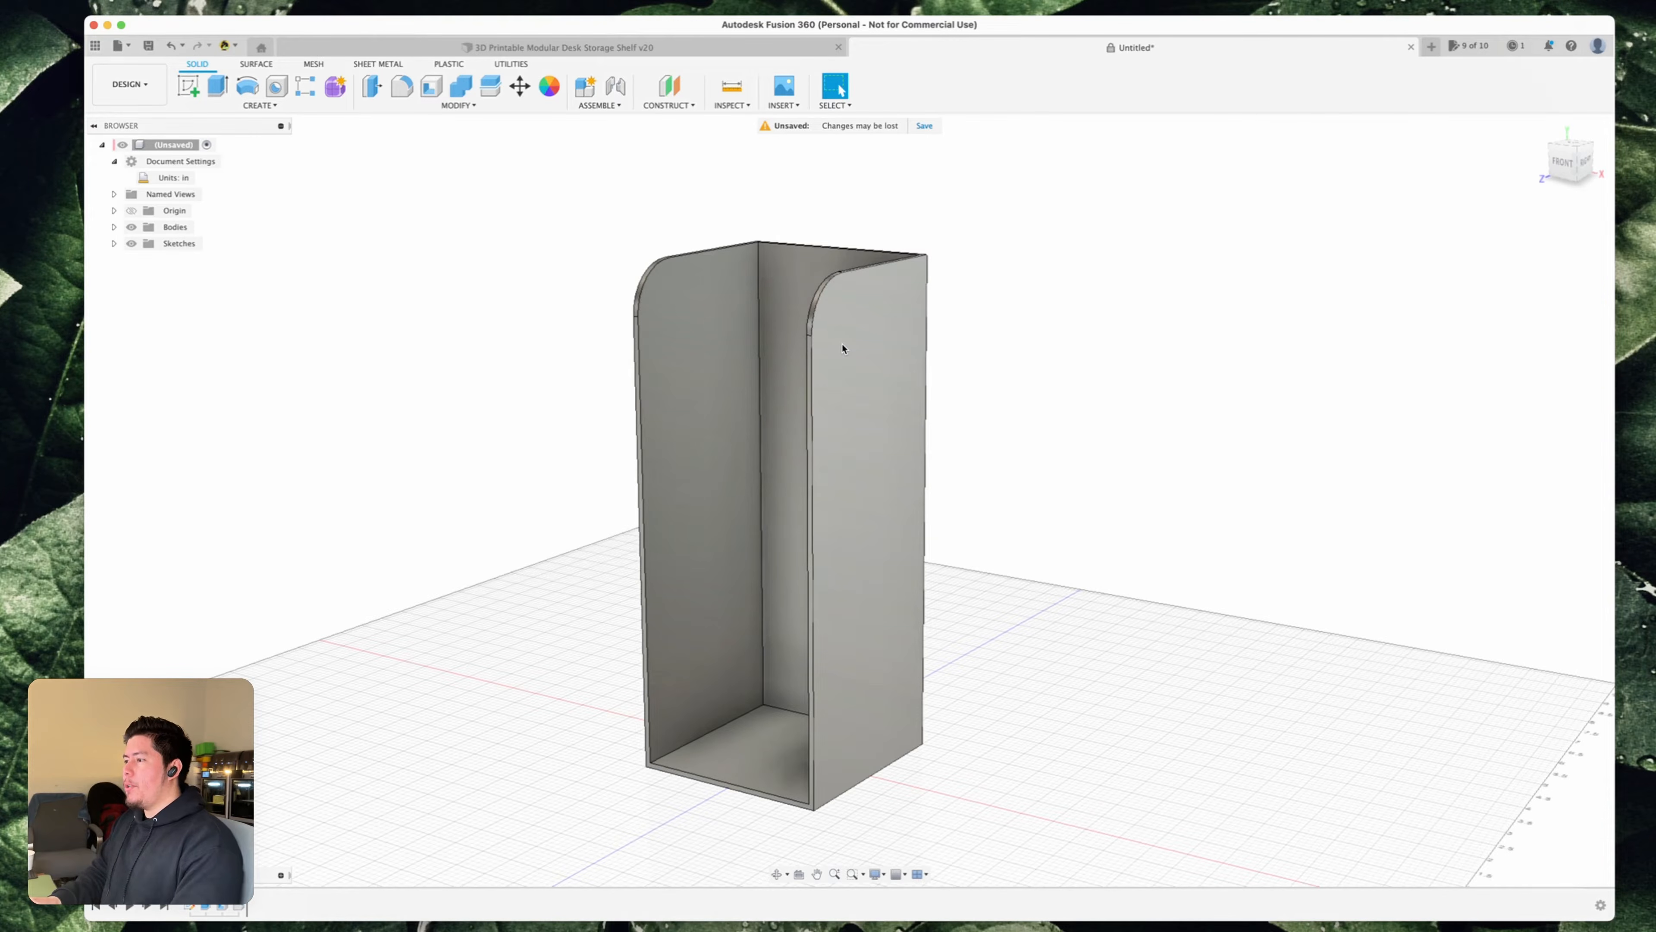
- Create a midplane between the two outer side faces of the box
text(s)
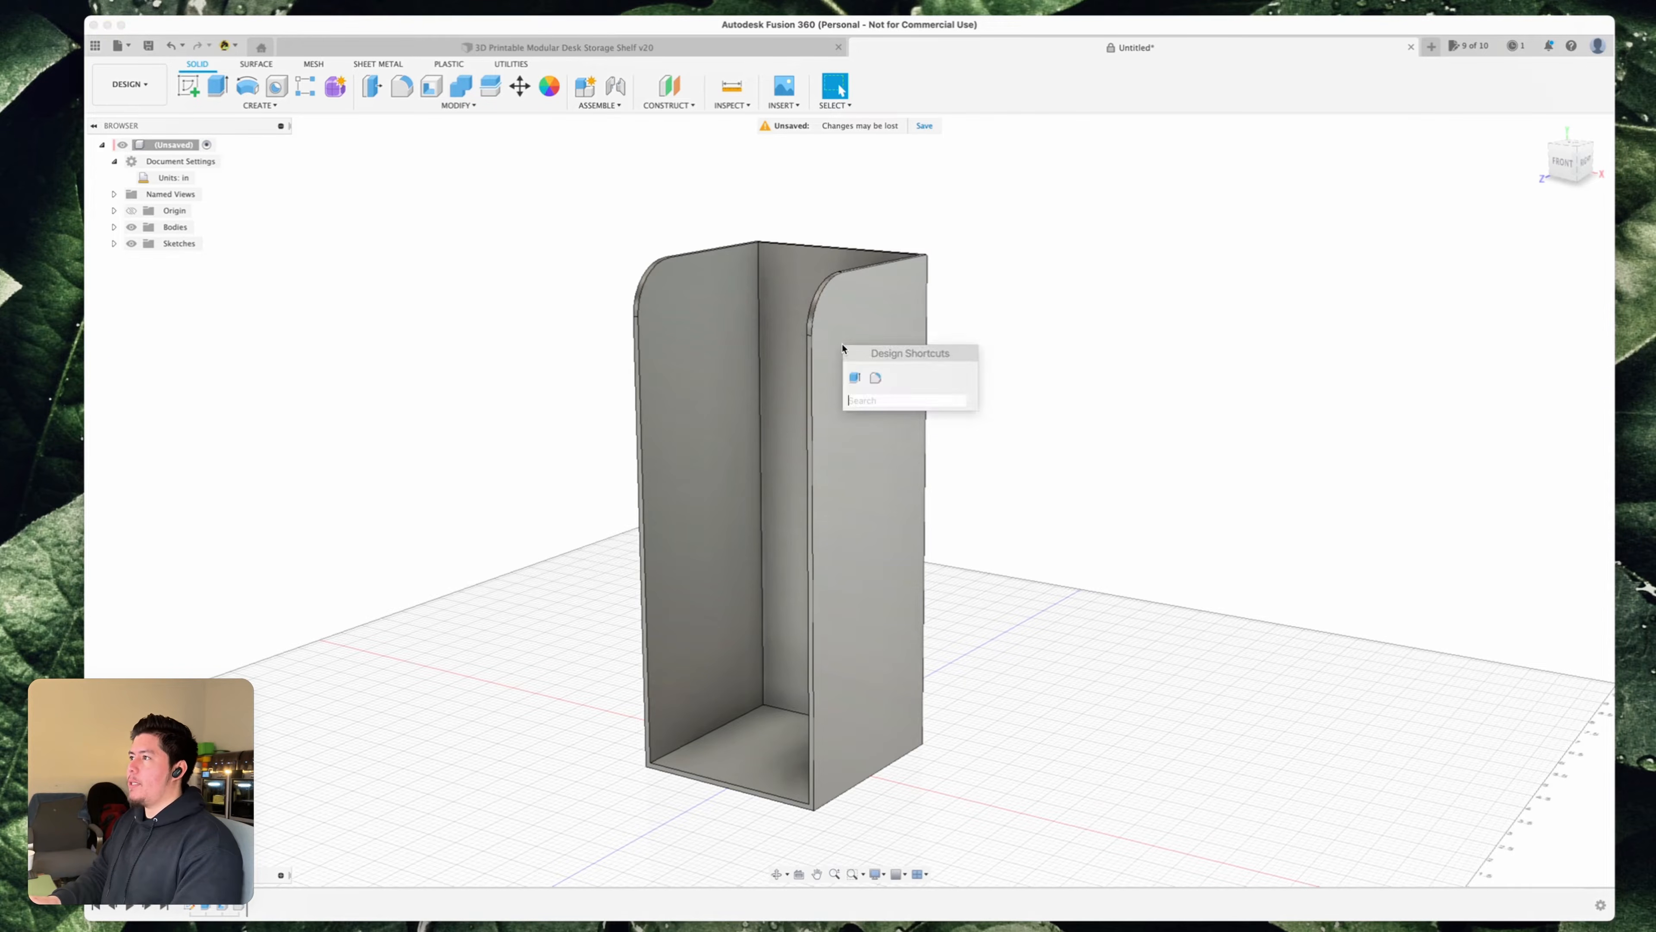
text(midpla)
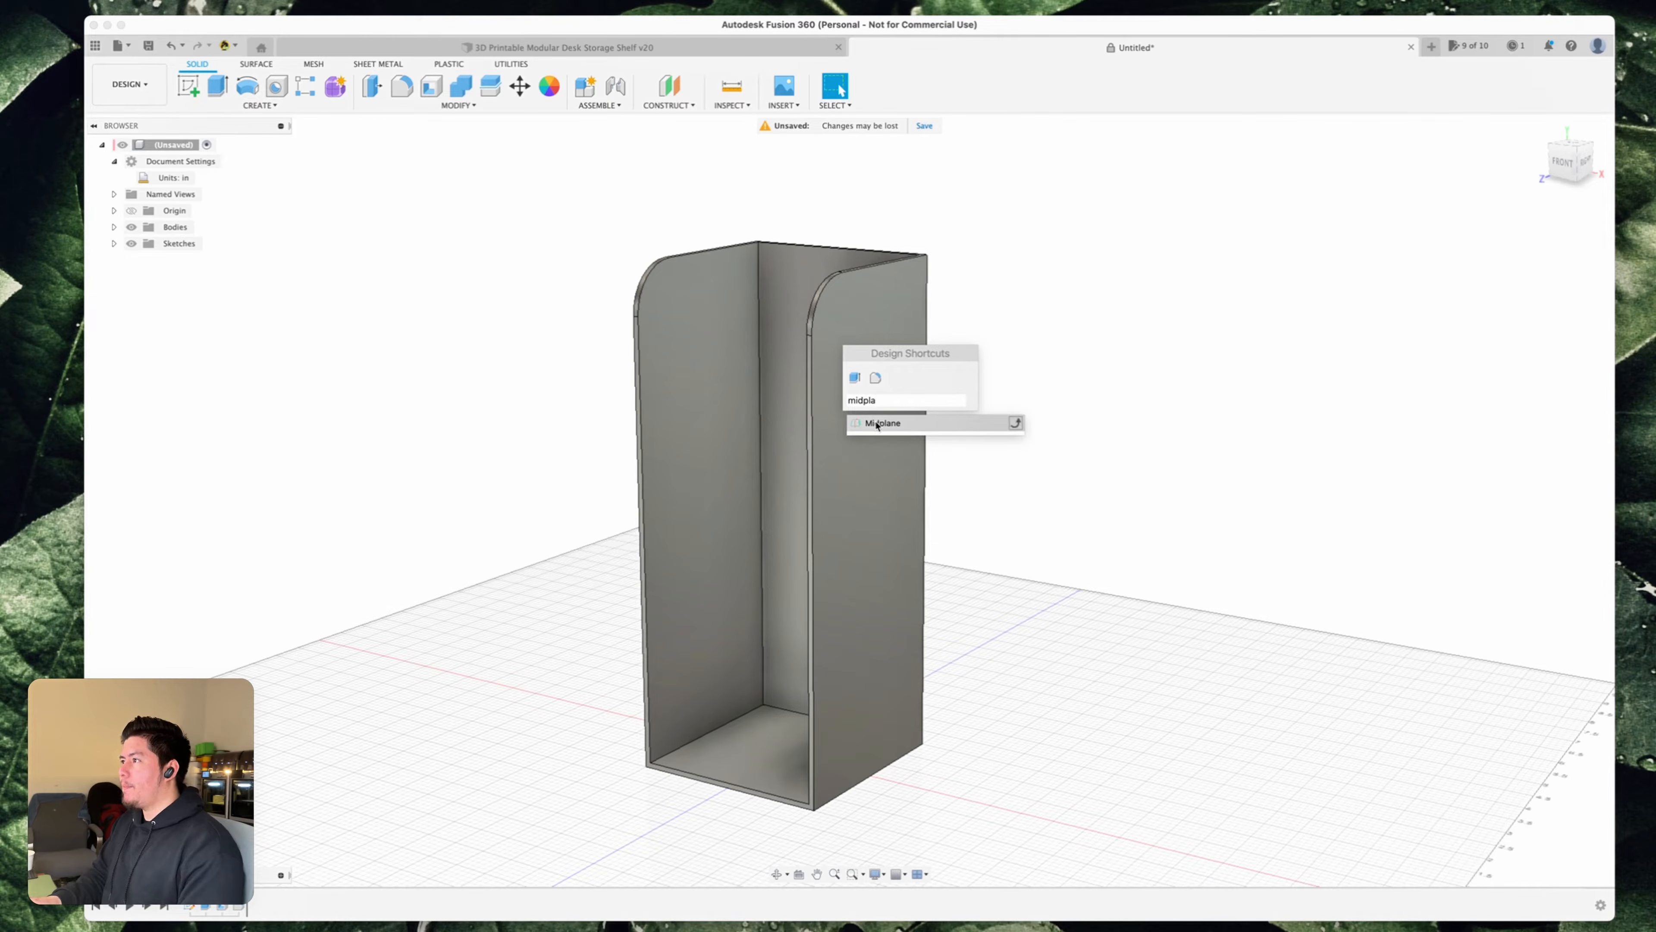
click(875, 424)
click(845, 398)
shift+middle_drag(730, 455, 721, 459)
click(721, 459)
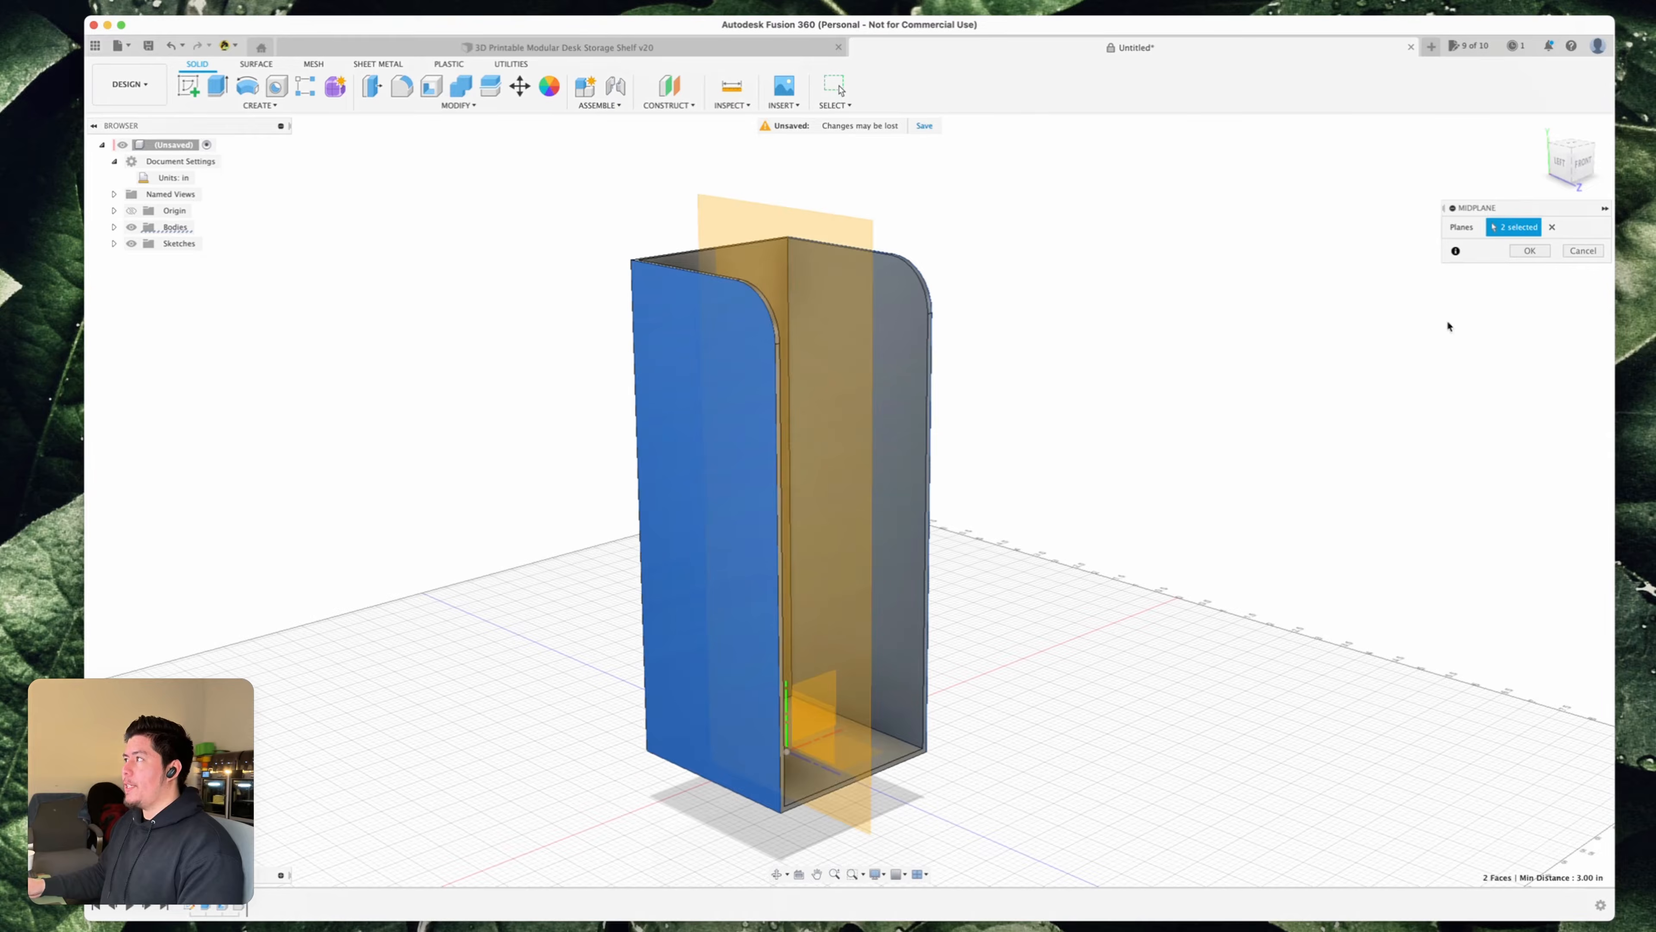
click(1529, 252)
shift+middle_drag(926, 480, 758, 492)
shift+middle_drag(703, 333, 773, 402)
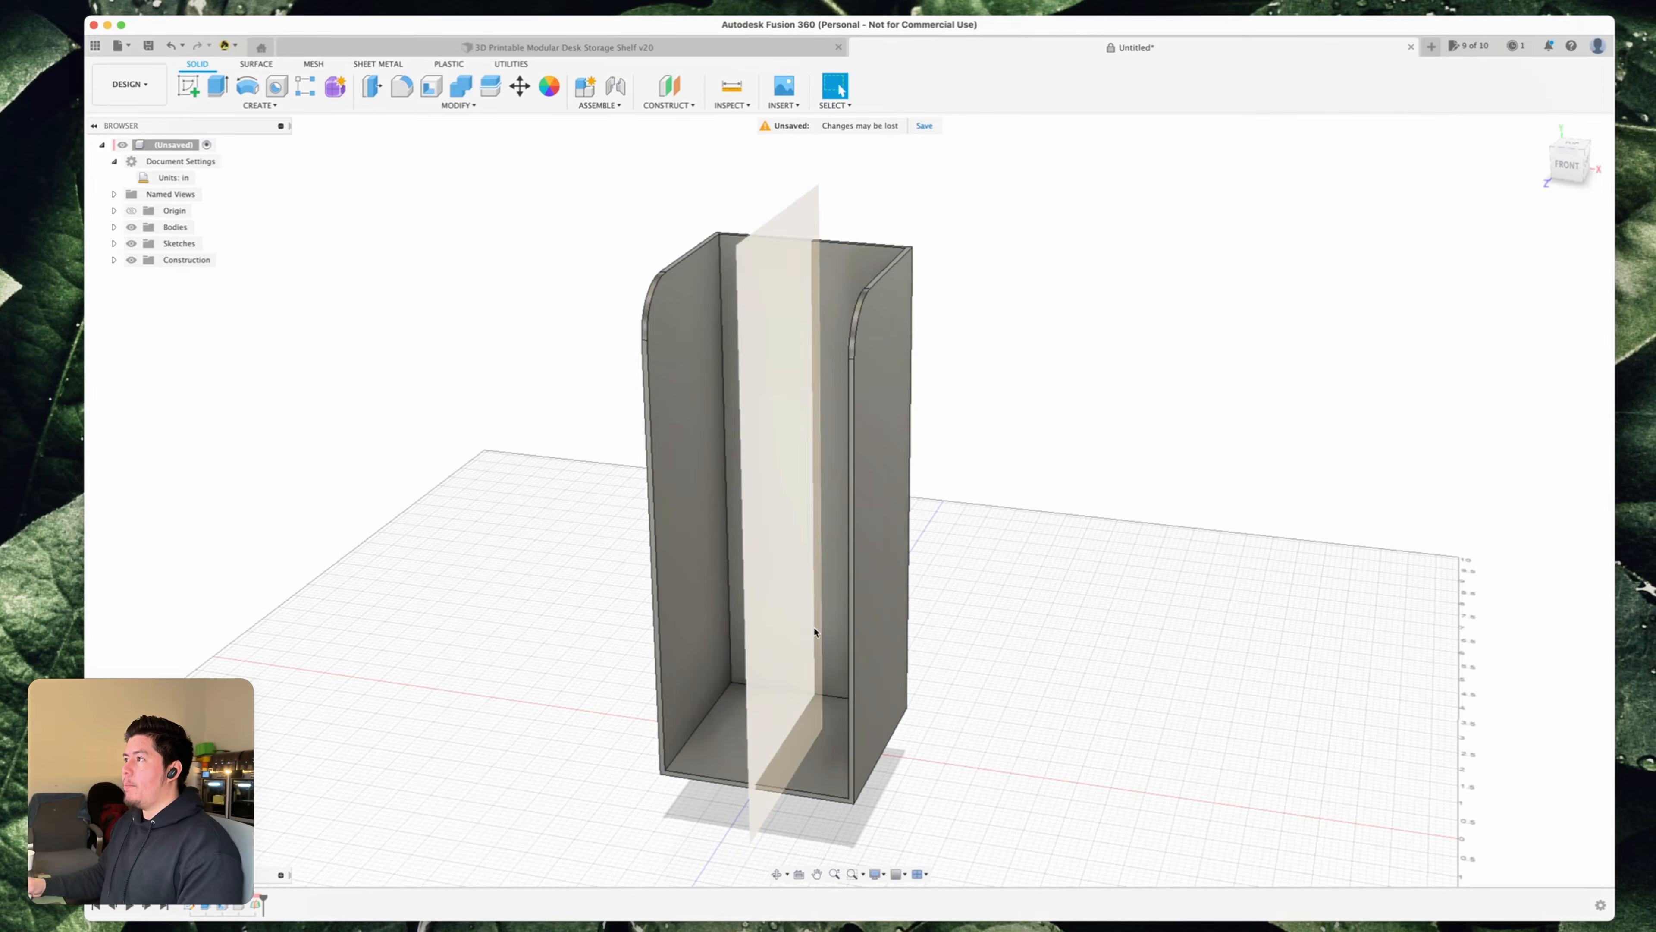
- Start a sketch on the outer face of the box's right side wall
shift+middle_drag(751, 266, 678, 437)
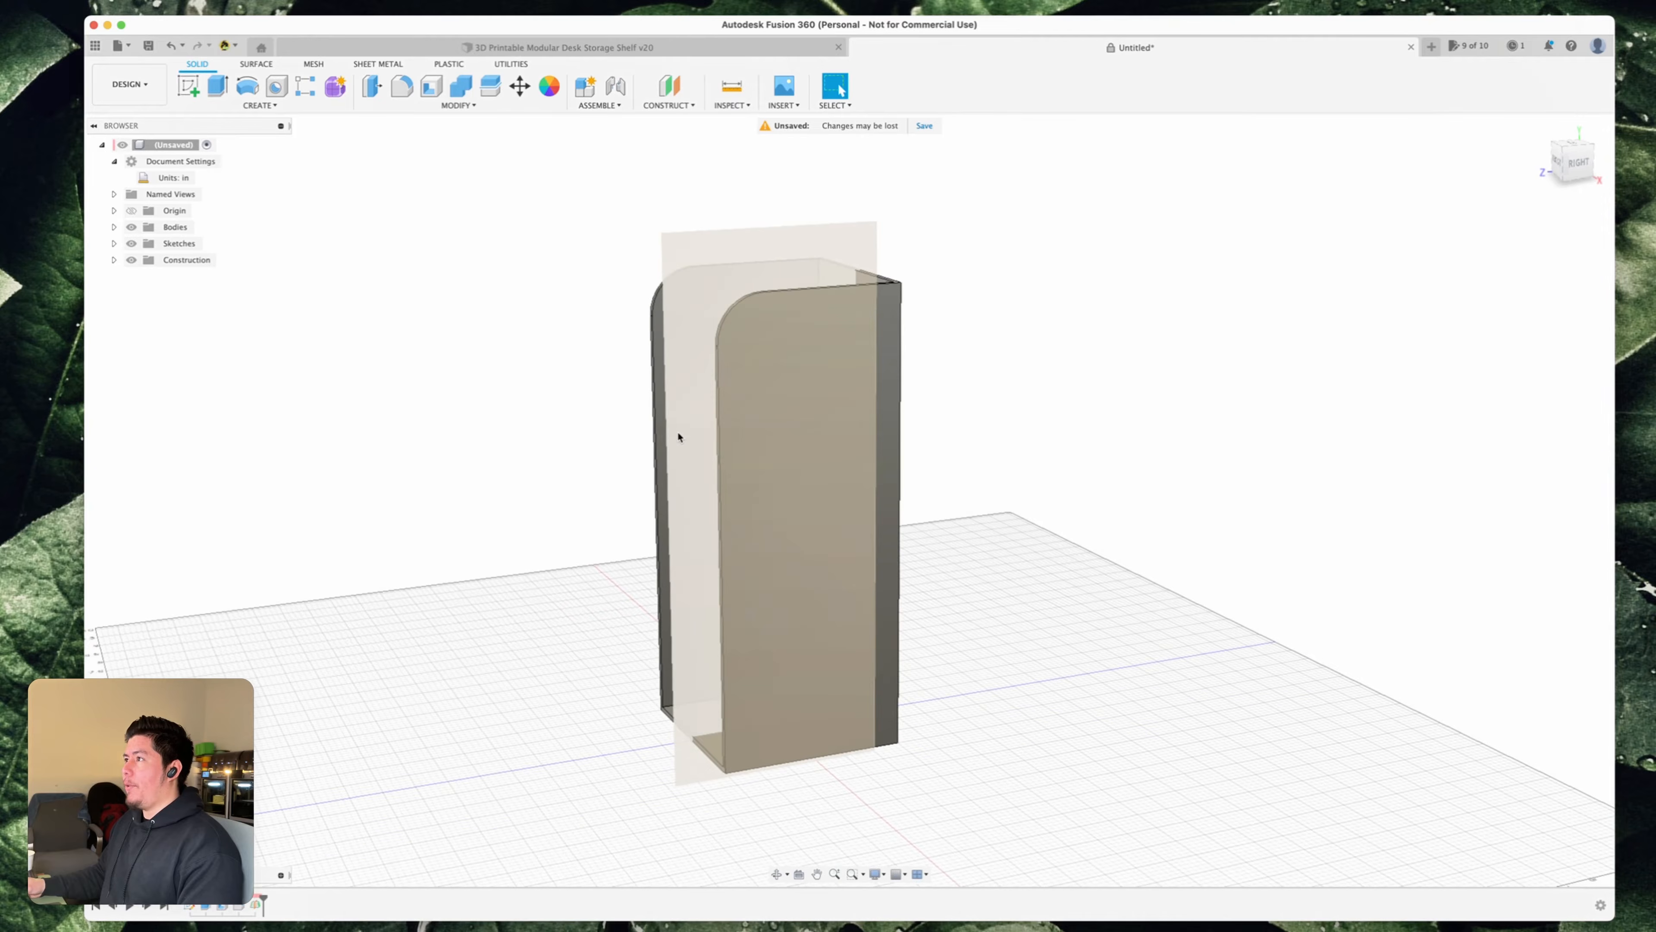
scroll(700, 415, up, 3)
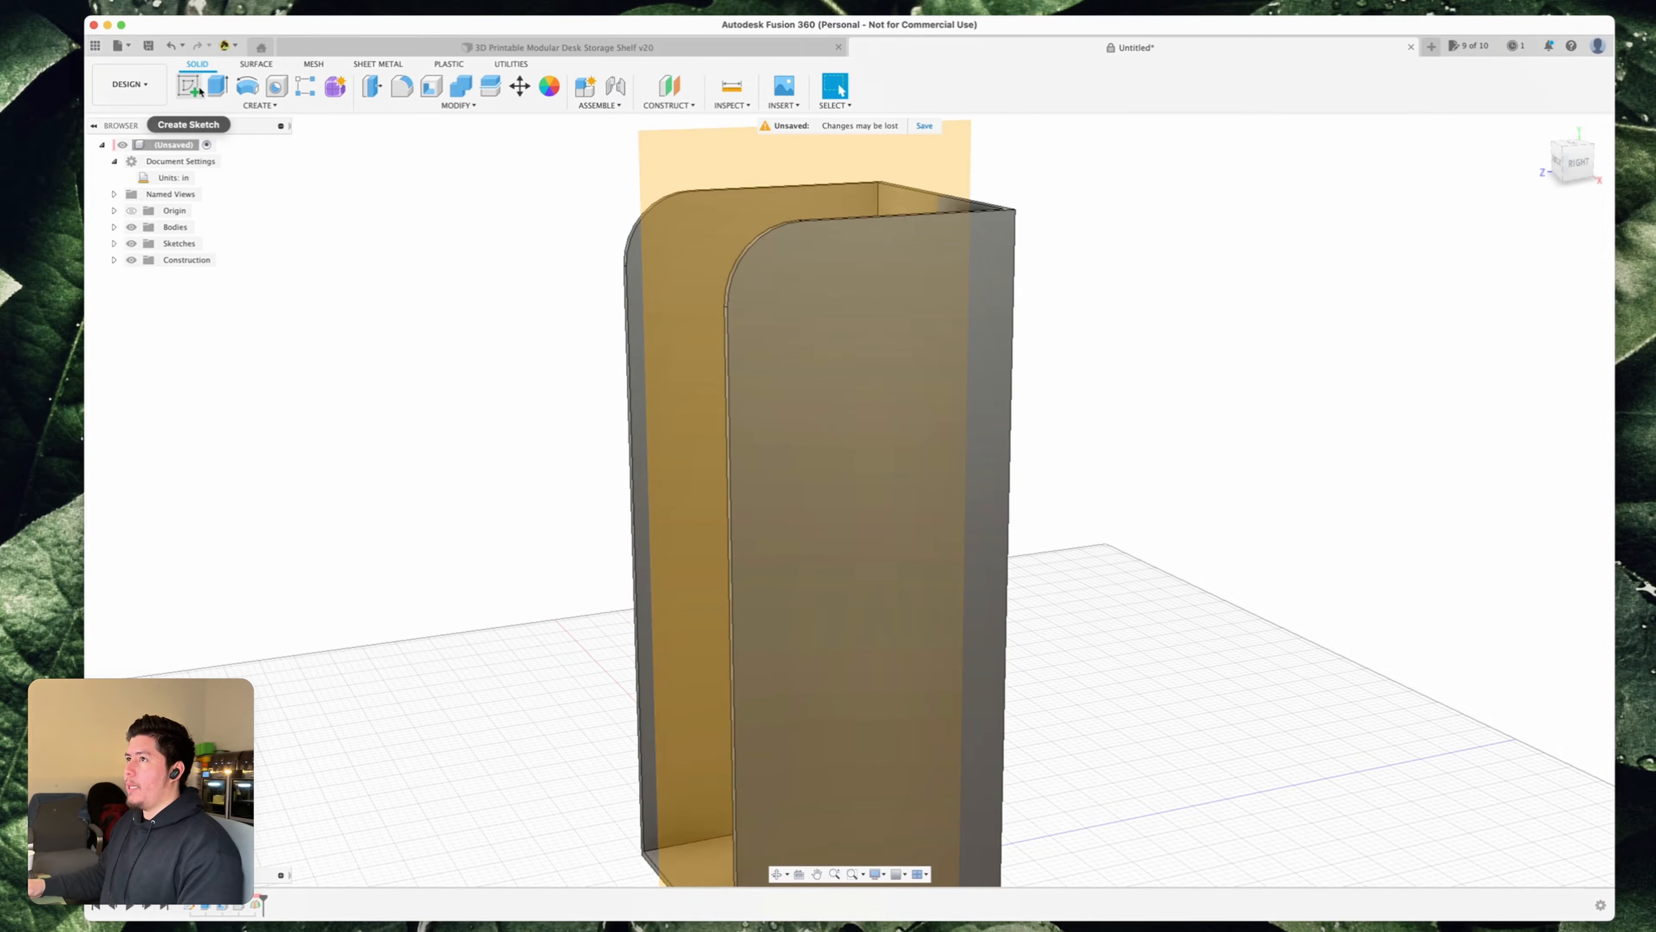
click(193, 91)
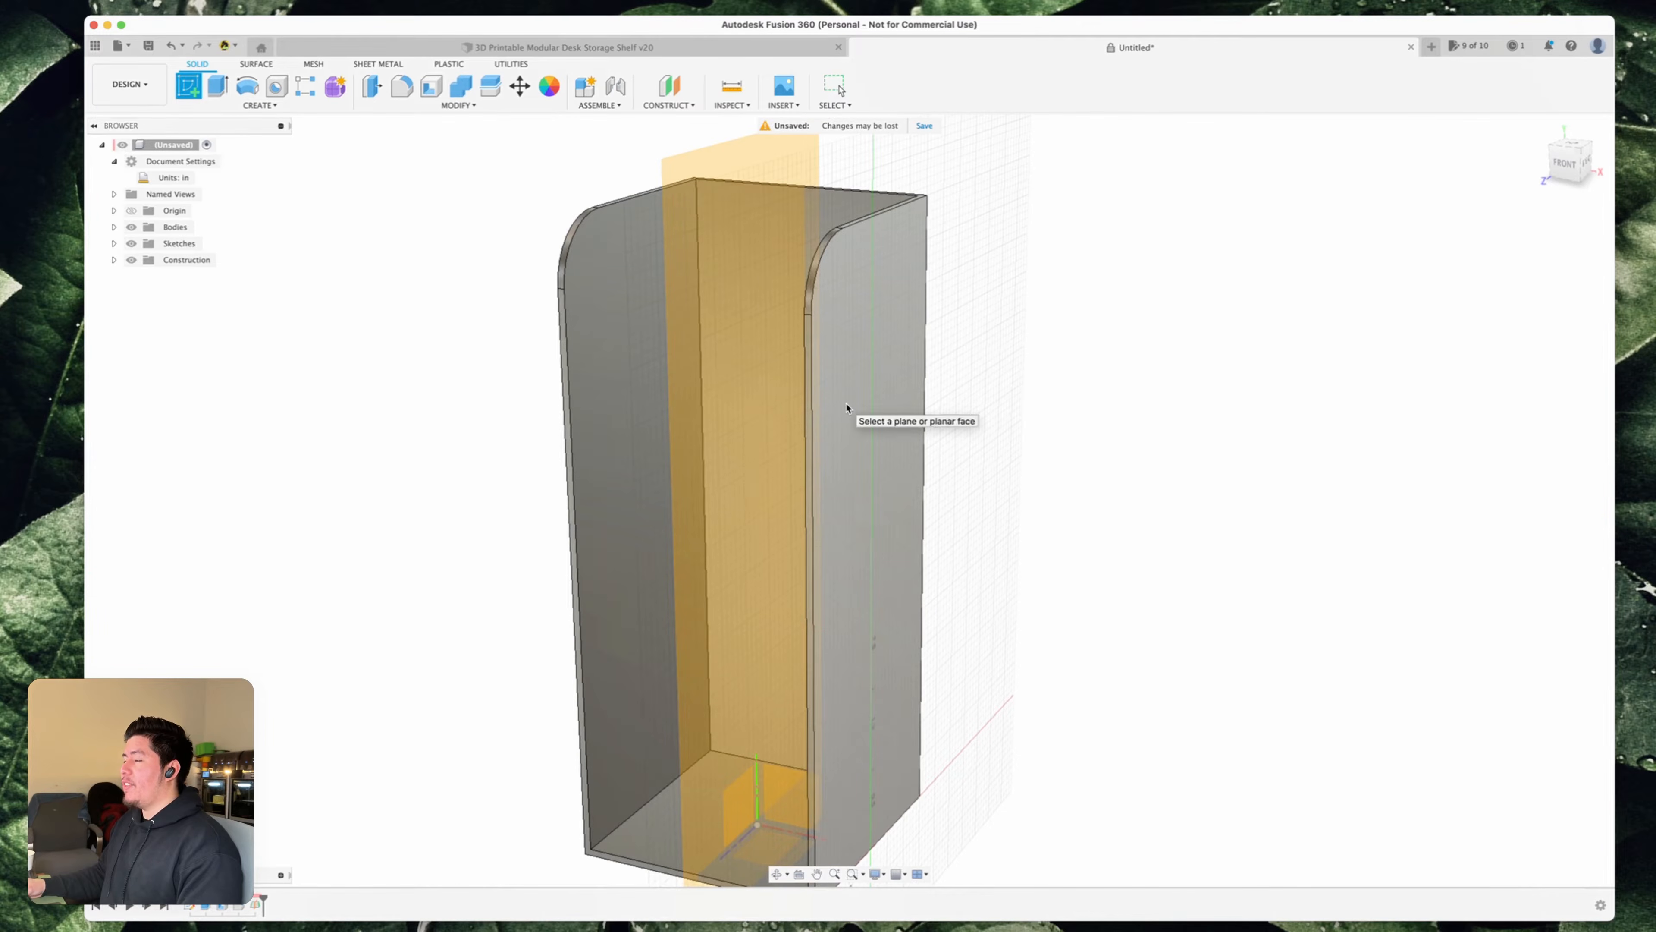
click(856, 431)
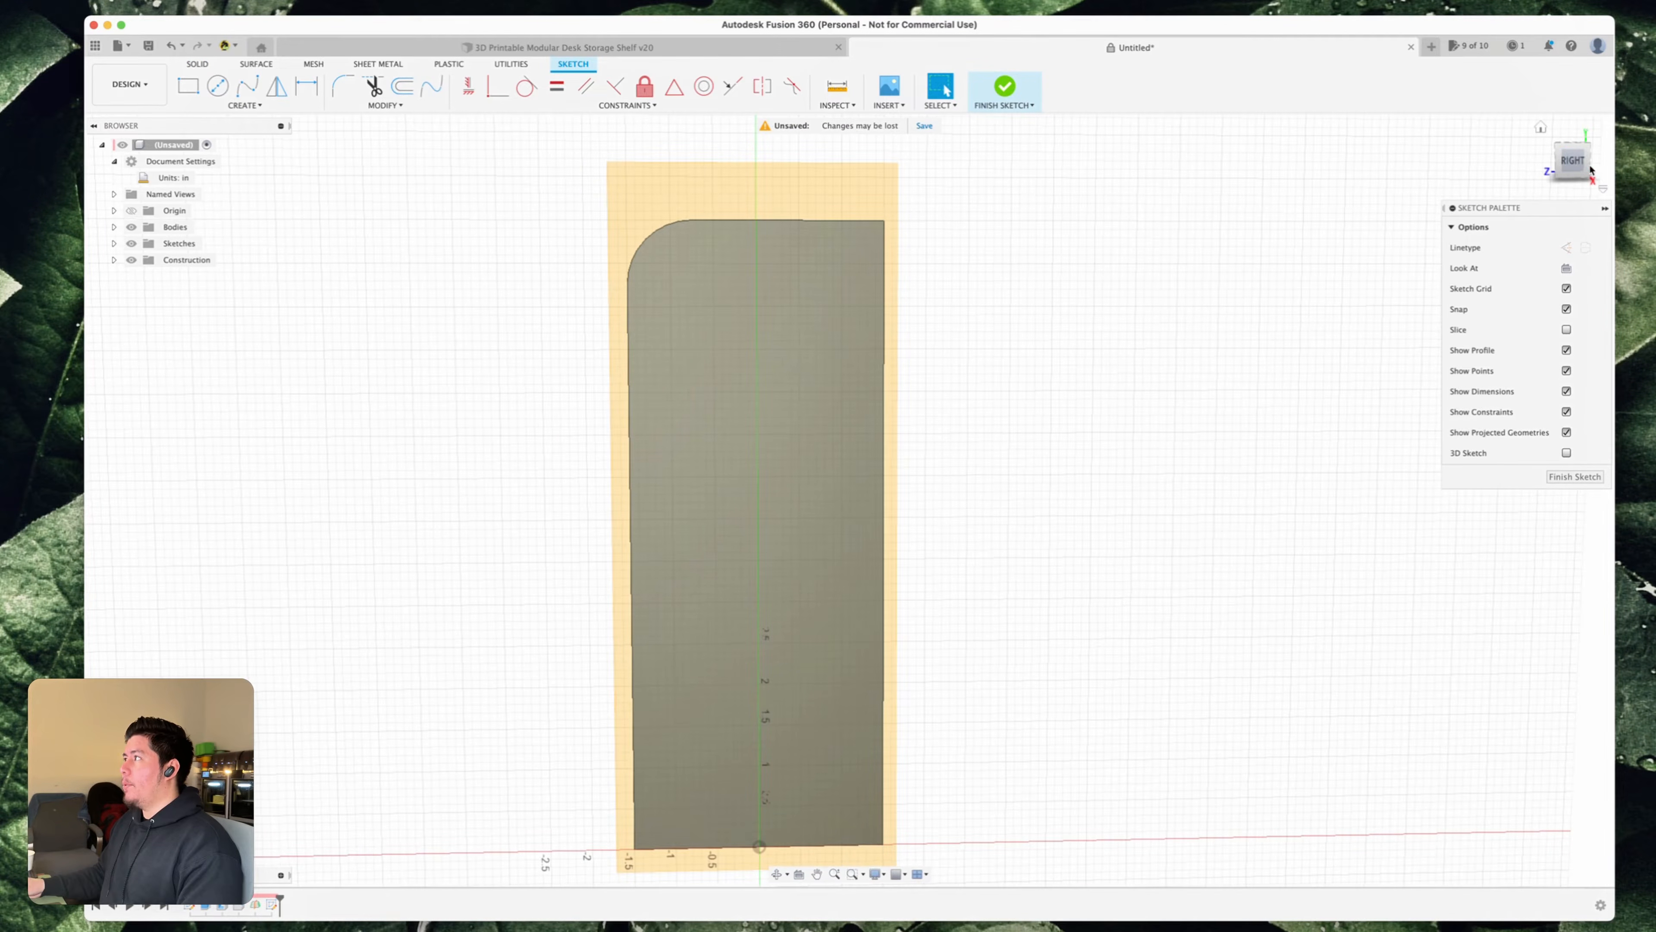
scroll(754, 326, up, 4)
scroll(832, 343, down, 2)
mouse_move(777, 370)
middle_down()
mouse_move(831, 343)
mouse_move(758, 307)
mouse_move(756, 285)
middle_up()
- Draw four slanted lines across the upper side panel, each running down from the front edge to the rear edge
key(l)
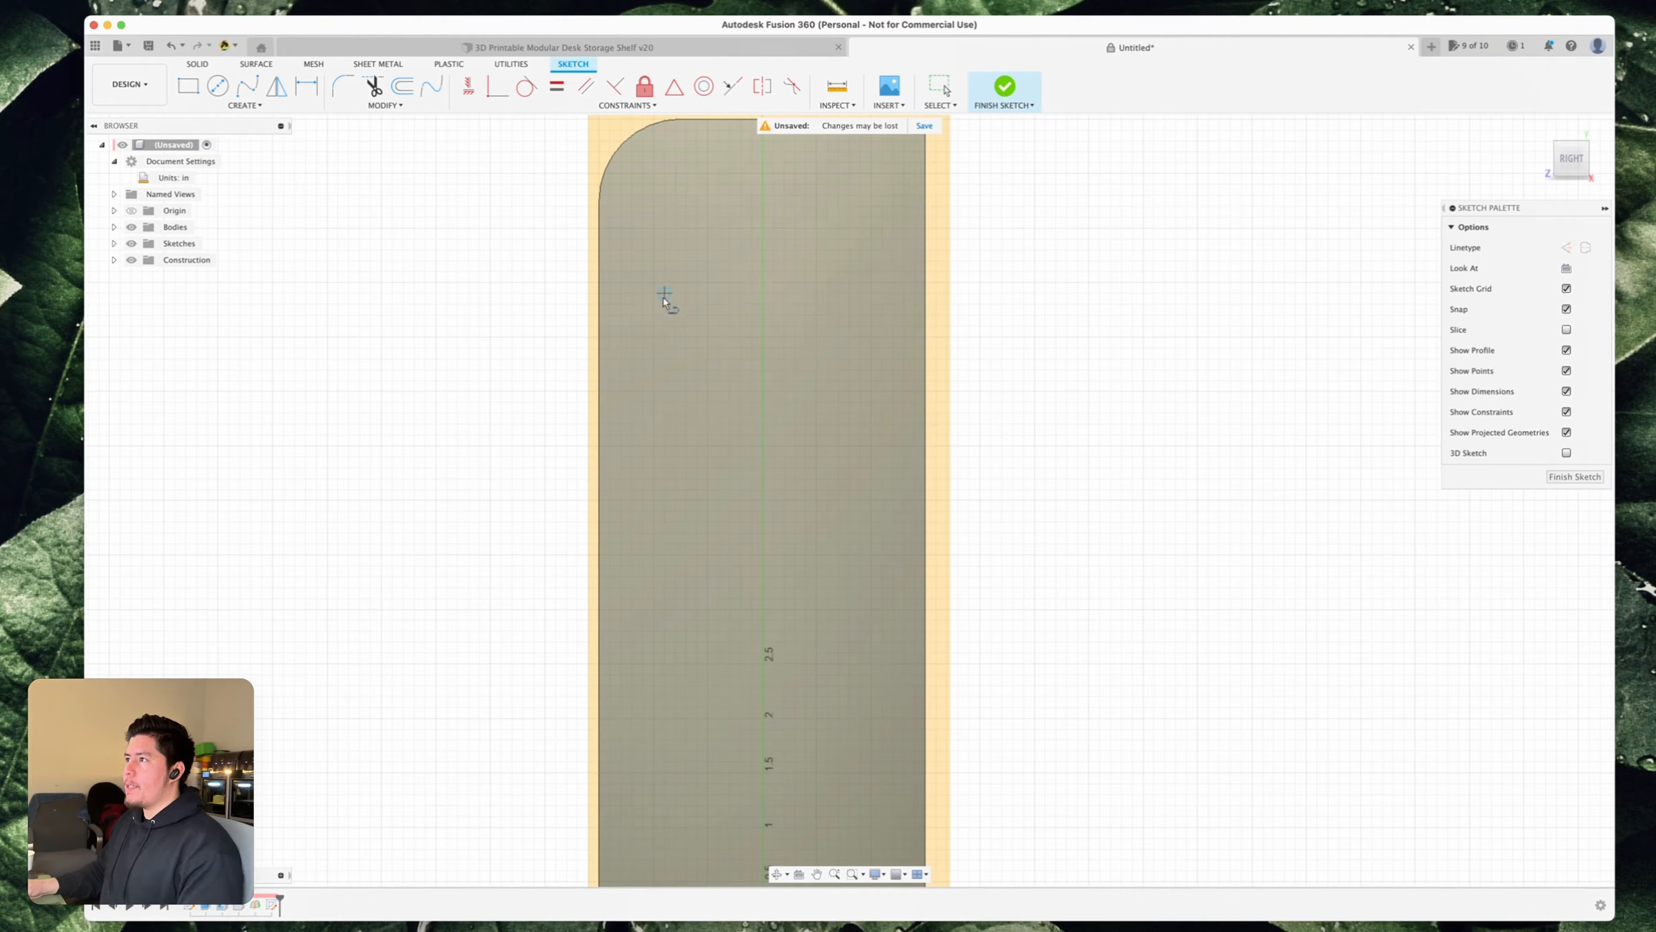
click(598, 283)
double_click(926, 438)
click(599, 305)
double_click(926, 460)
click(599, 349)
double_click(926, 503)
click(599, 377)
double_click(926, 548)
scroll(691, 430, up, 2)
key(Escape)
middle_drag(788, 451, 727, 433)
scroll(726, 406, down, 1)
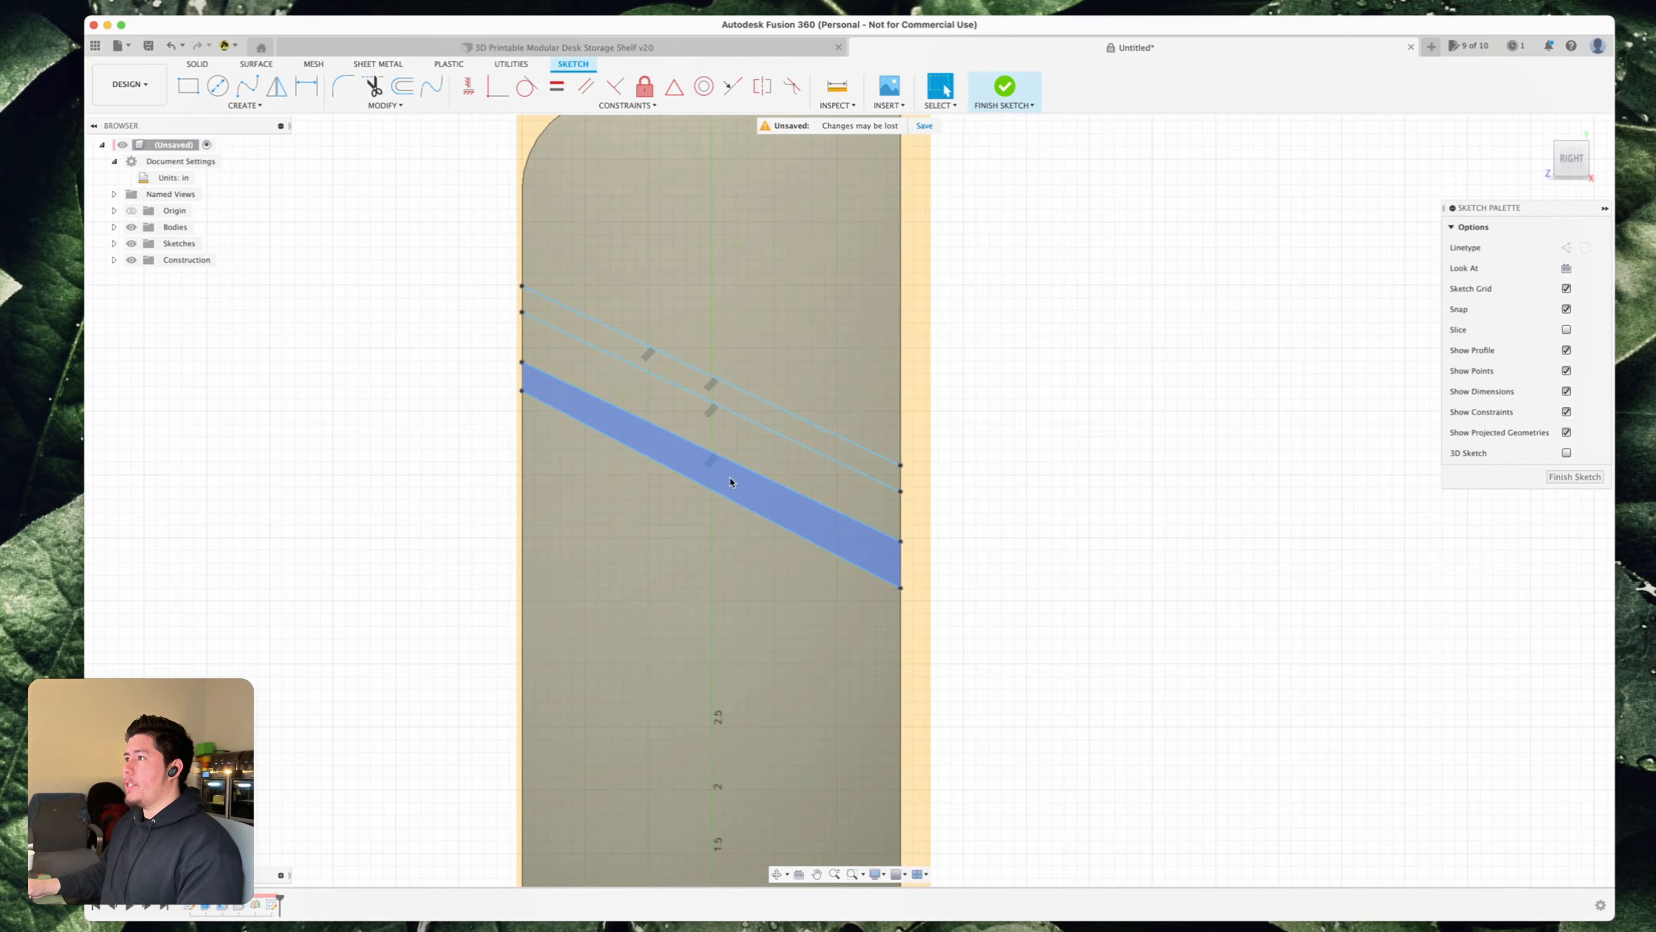
- Constrain the slanted lines to be parallel to one another
click(587, 91)
click(694, 477)
click(714, 451)
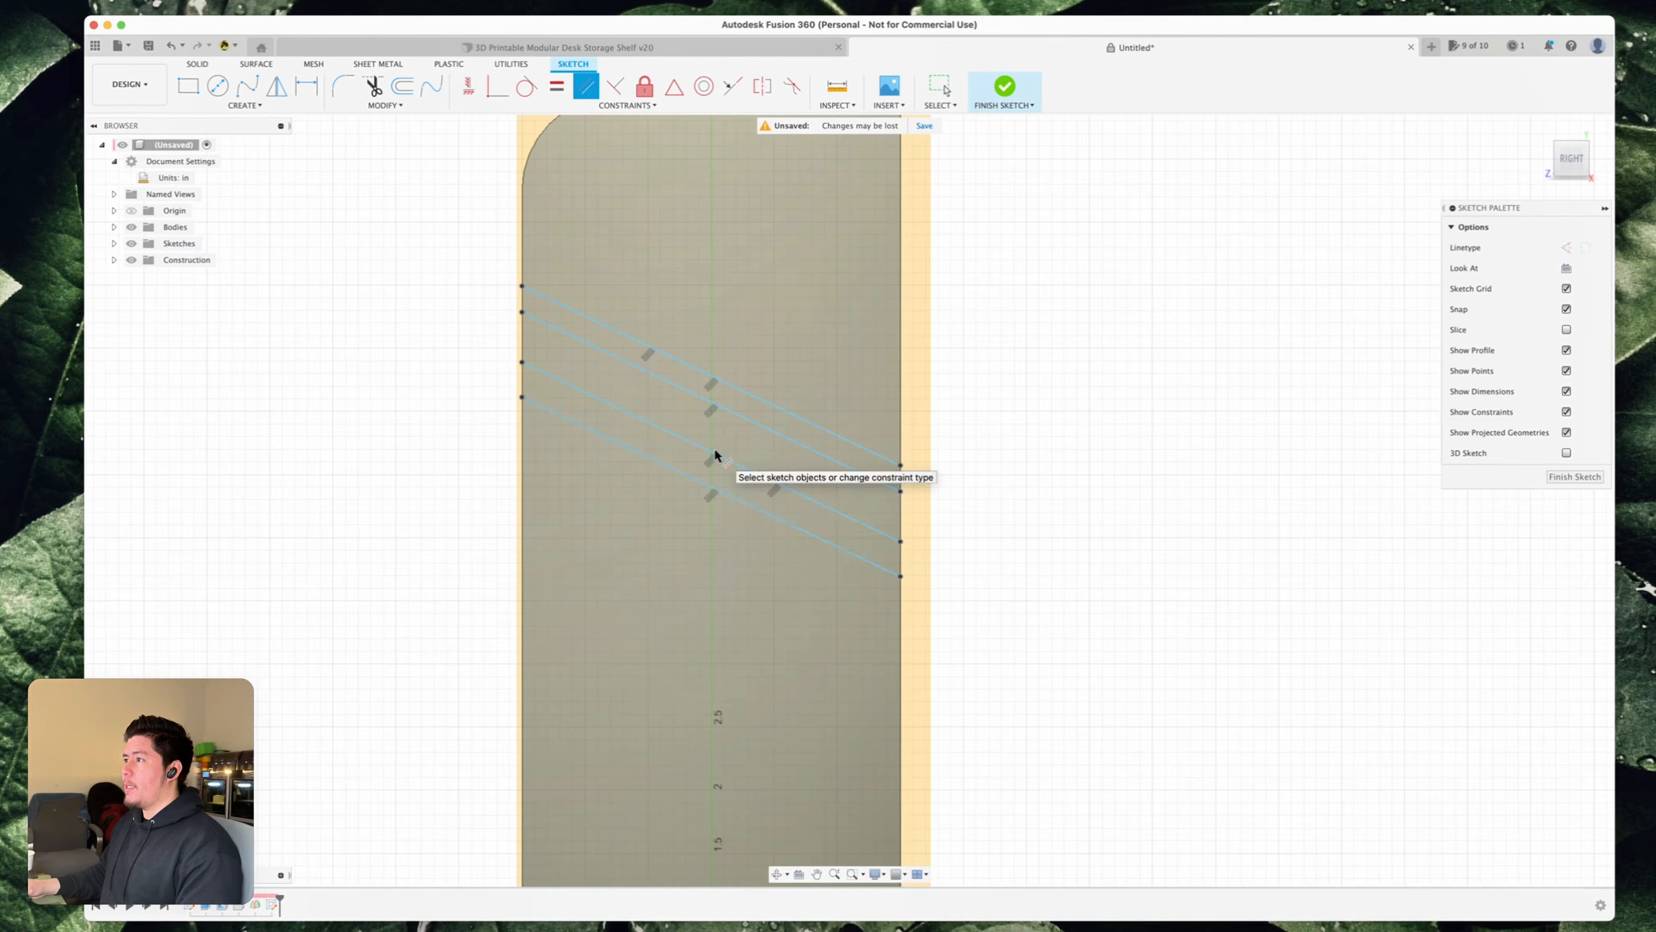
click(713, 402)
click(725, 383)
click(714, 454)
key(Escape)
mouse_move(966, 413)
middle_down()
mouse_move(943, 491)
mouse_move(917, 438)
middle_up()
scroll(918, 438, down, 1)
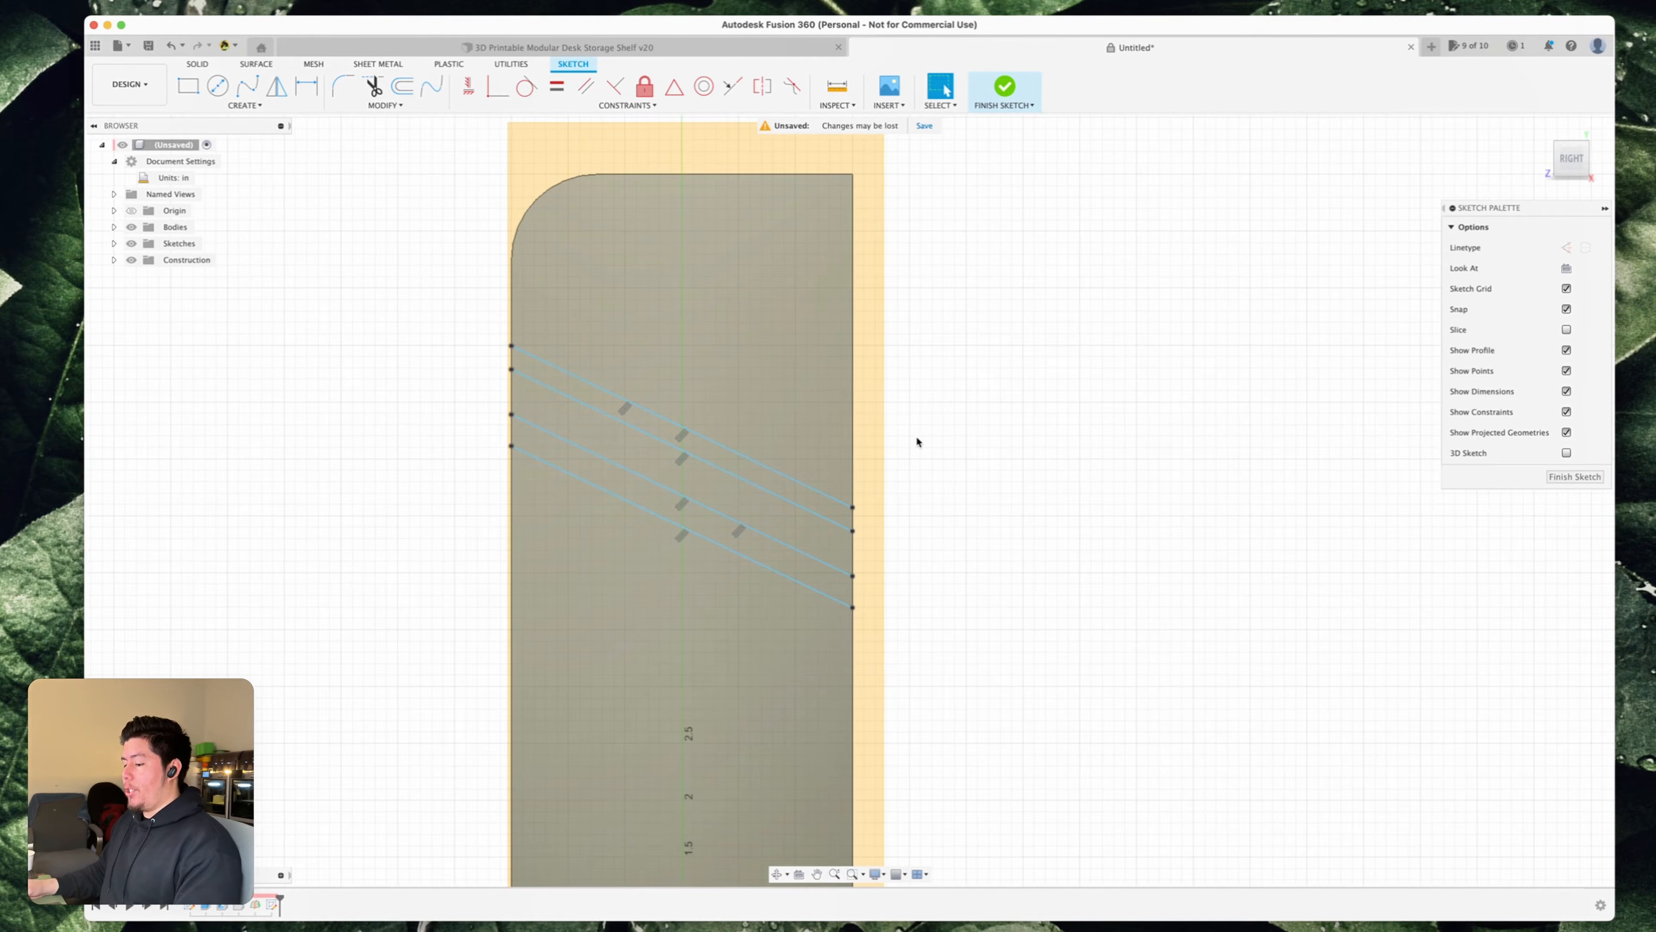
- Set the vertical distance from the panel's top rear corner to the uppermost line's rear endpoint to the Top_Shelf parameter
key(d)
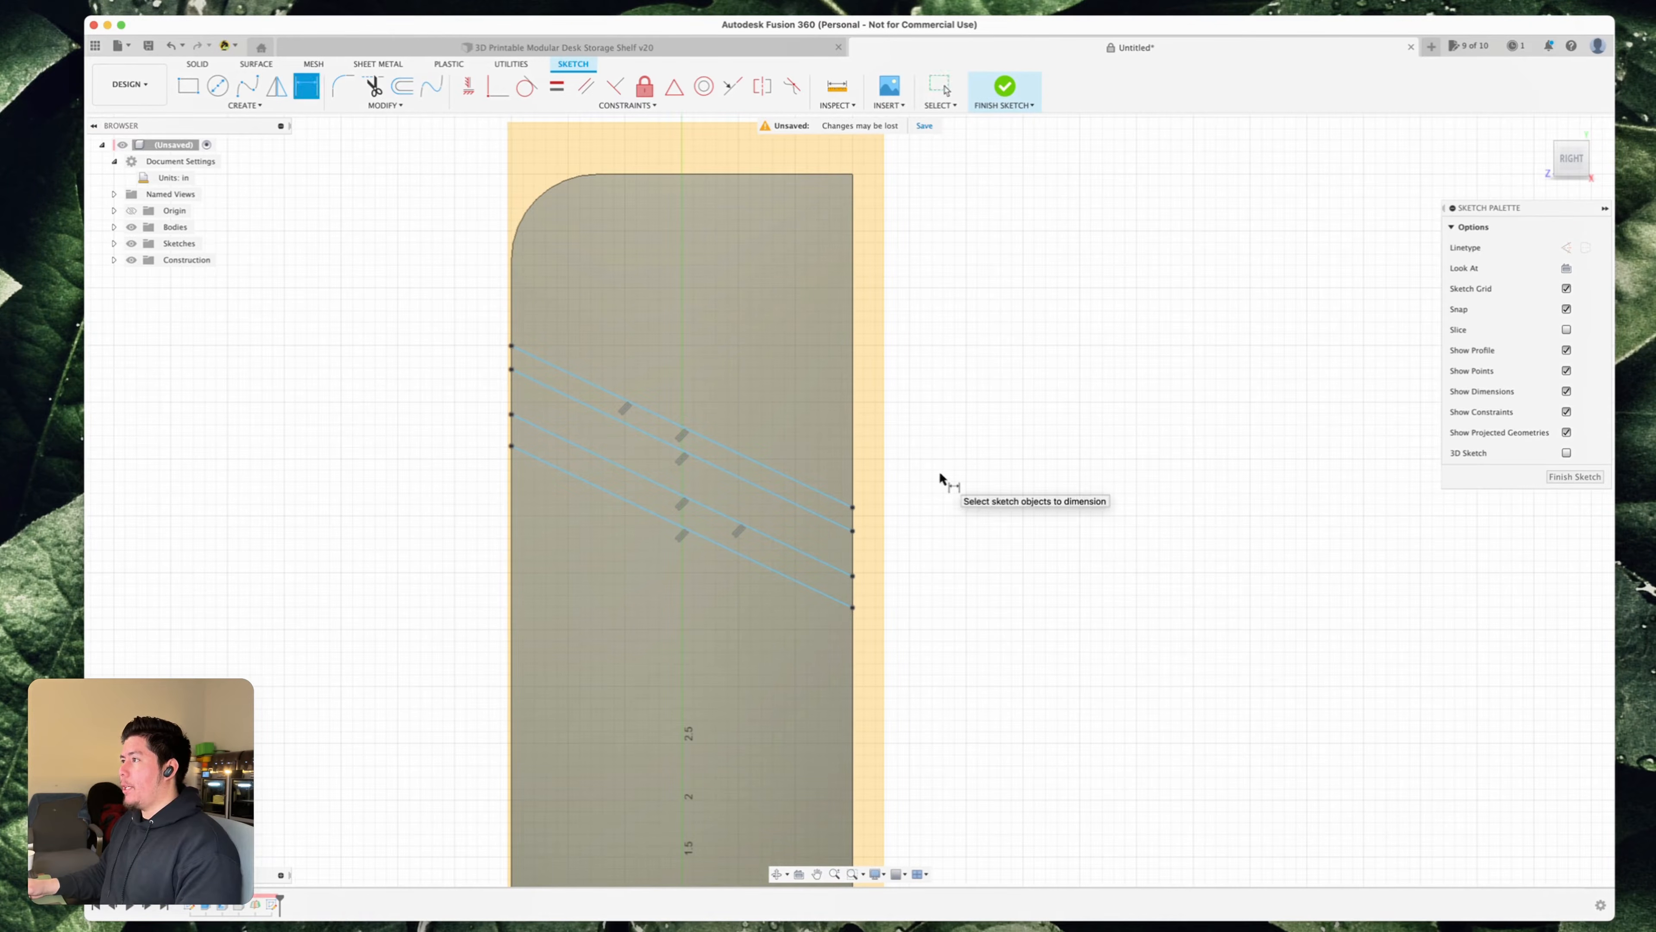
click(853, 508)
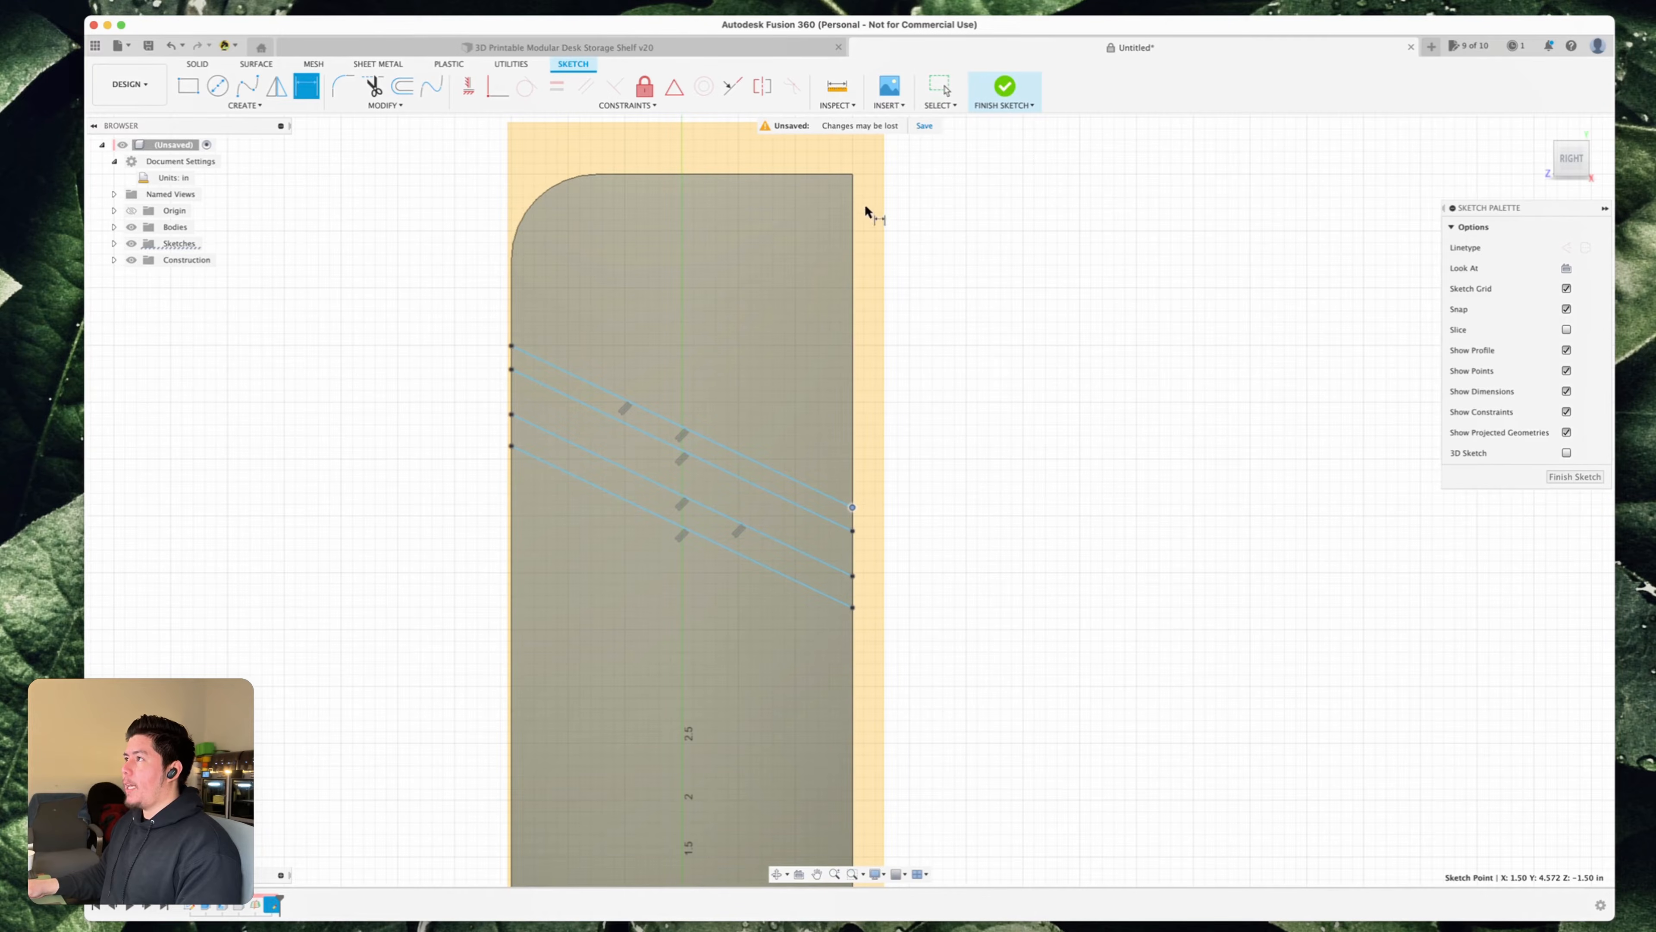
click(852, 175)
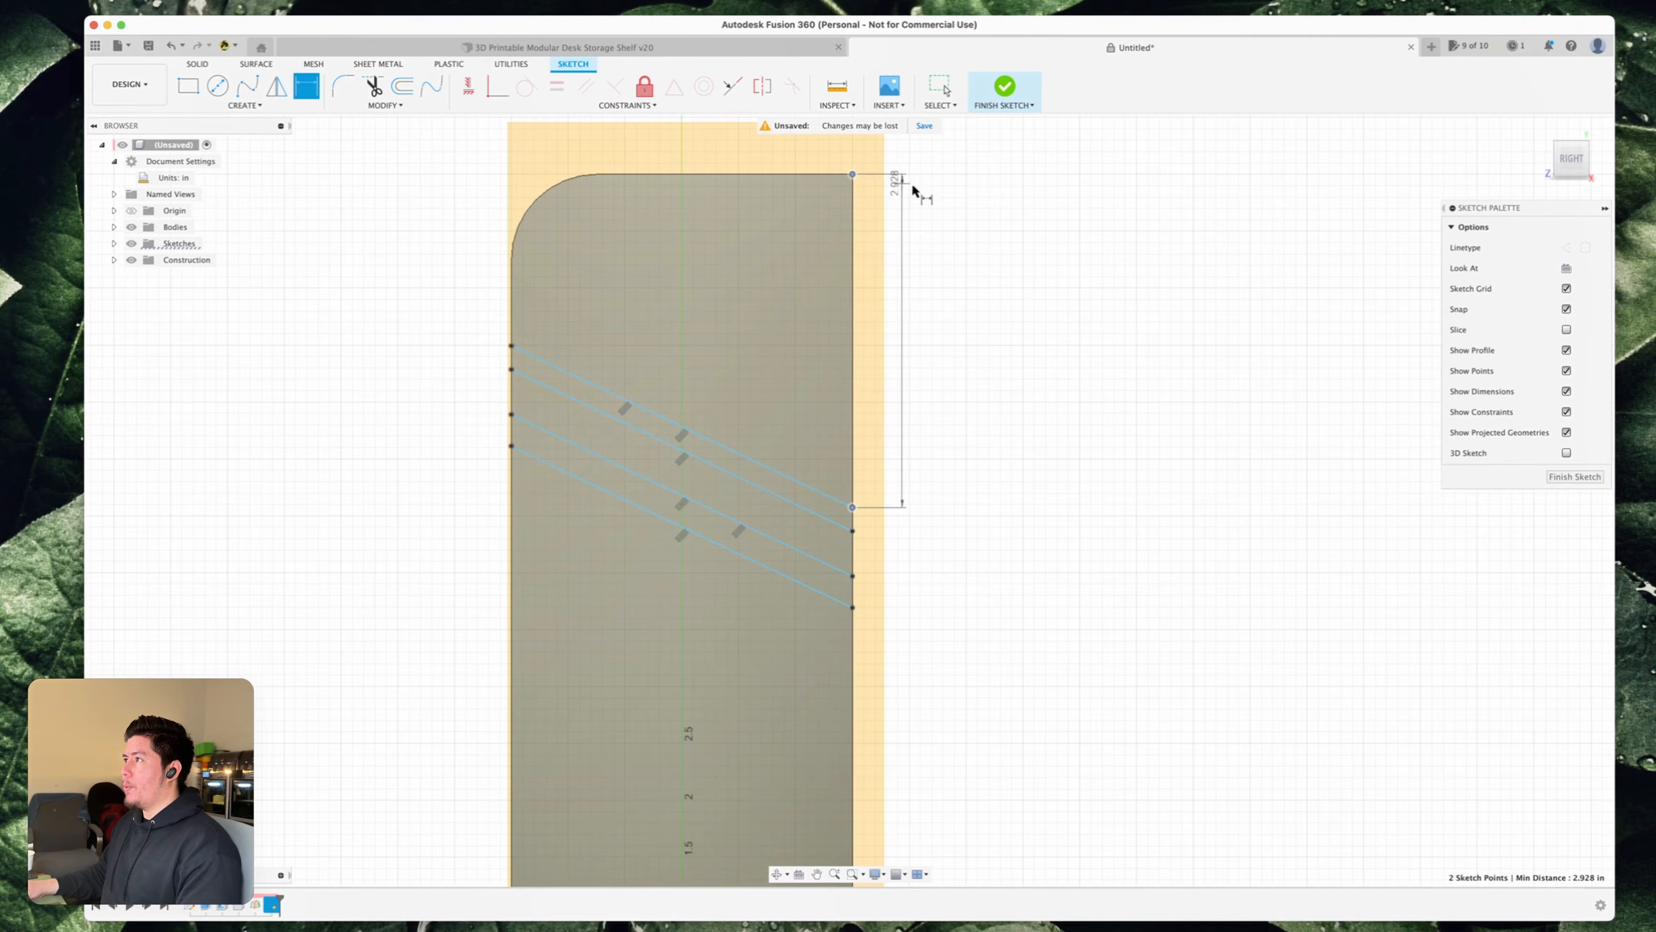
click(997, 209)
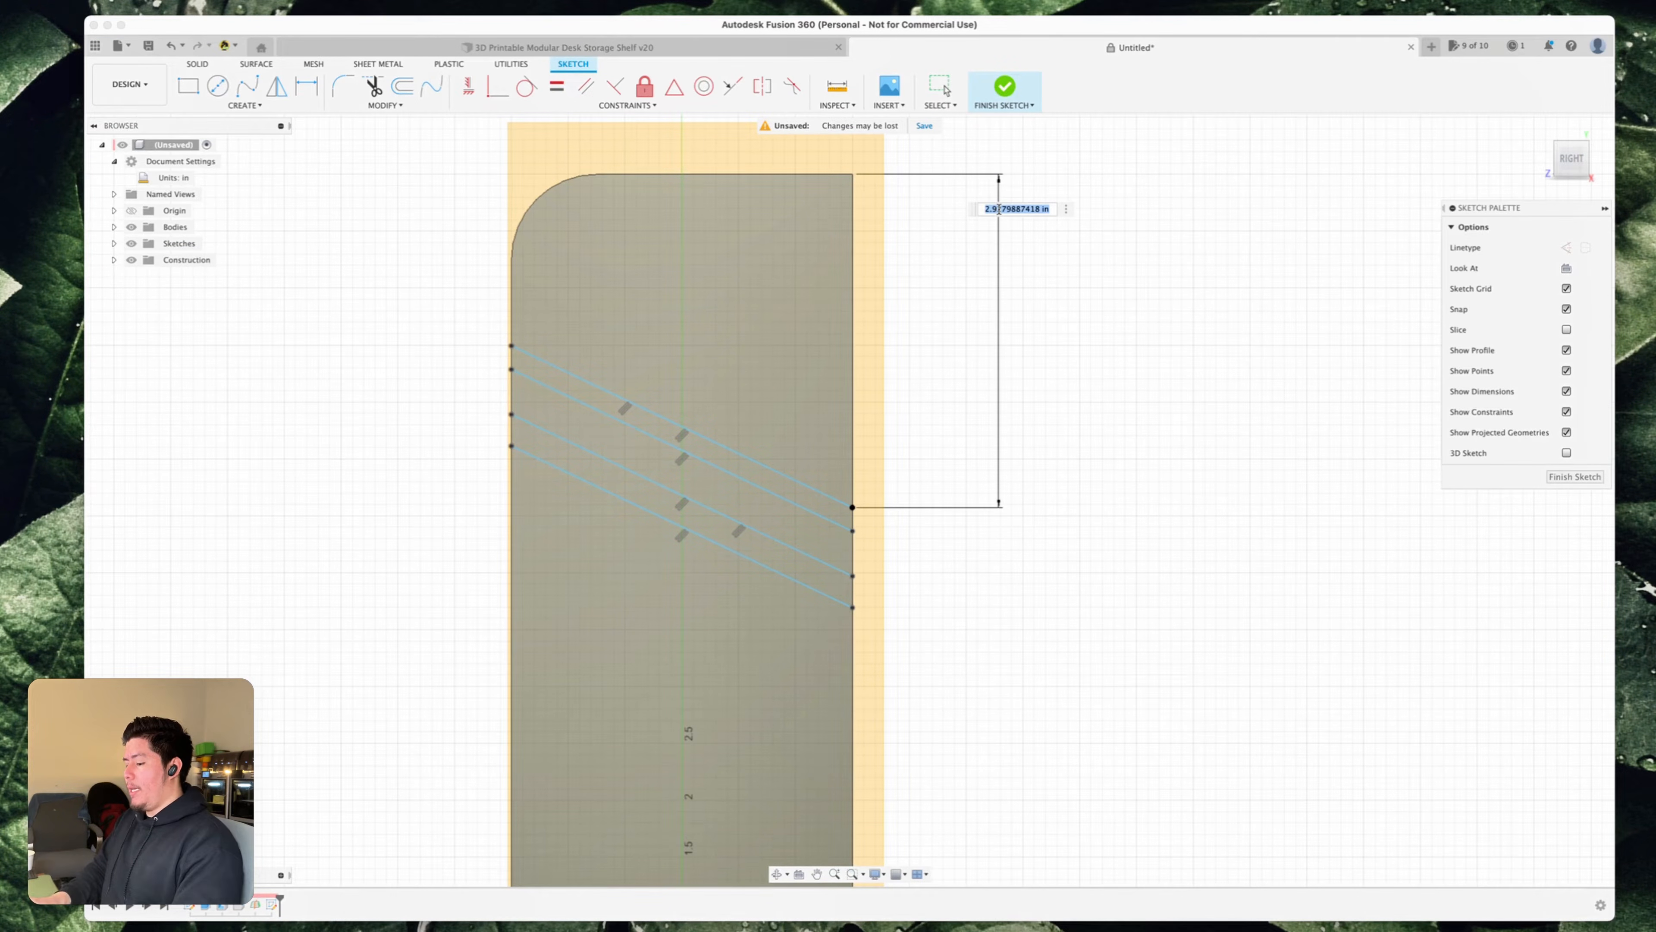
text(Top_Shelf)
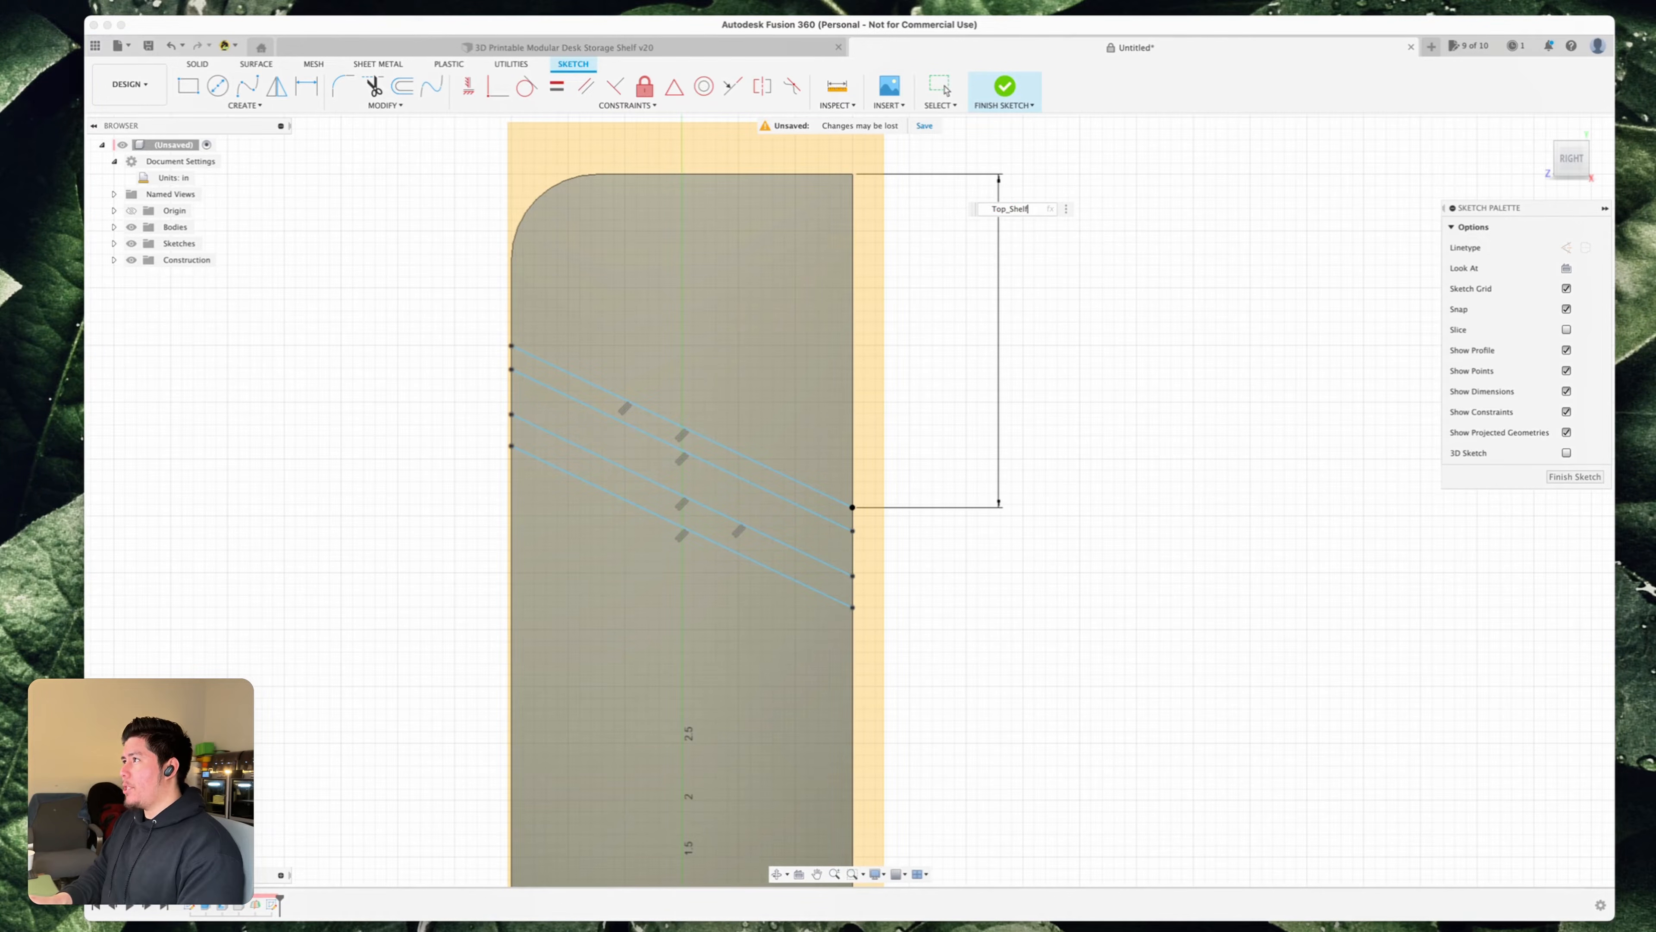
key(Return)
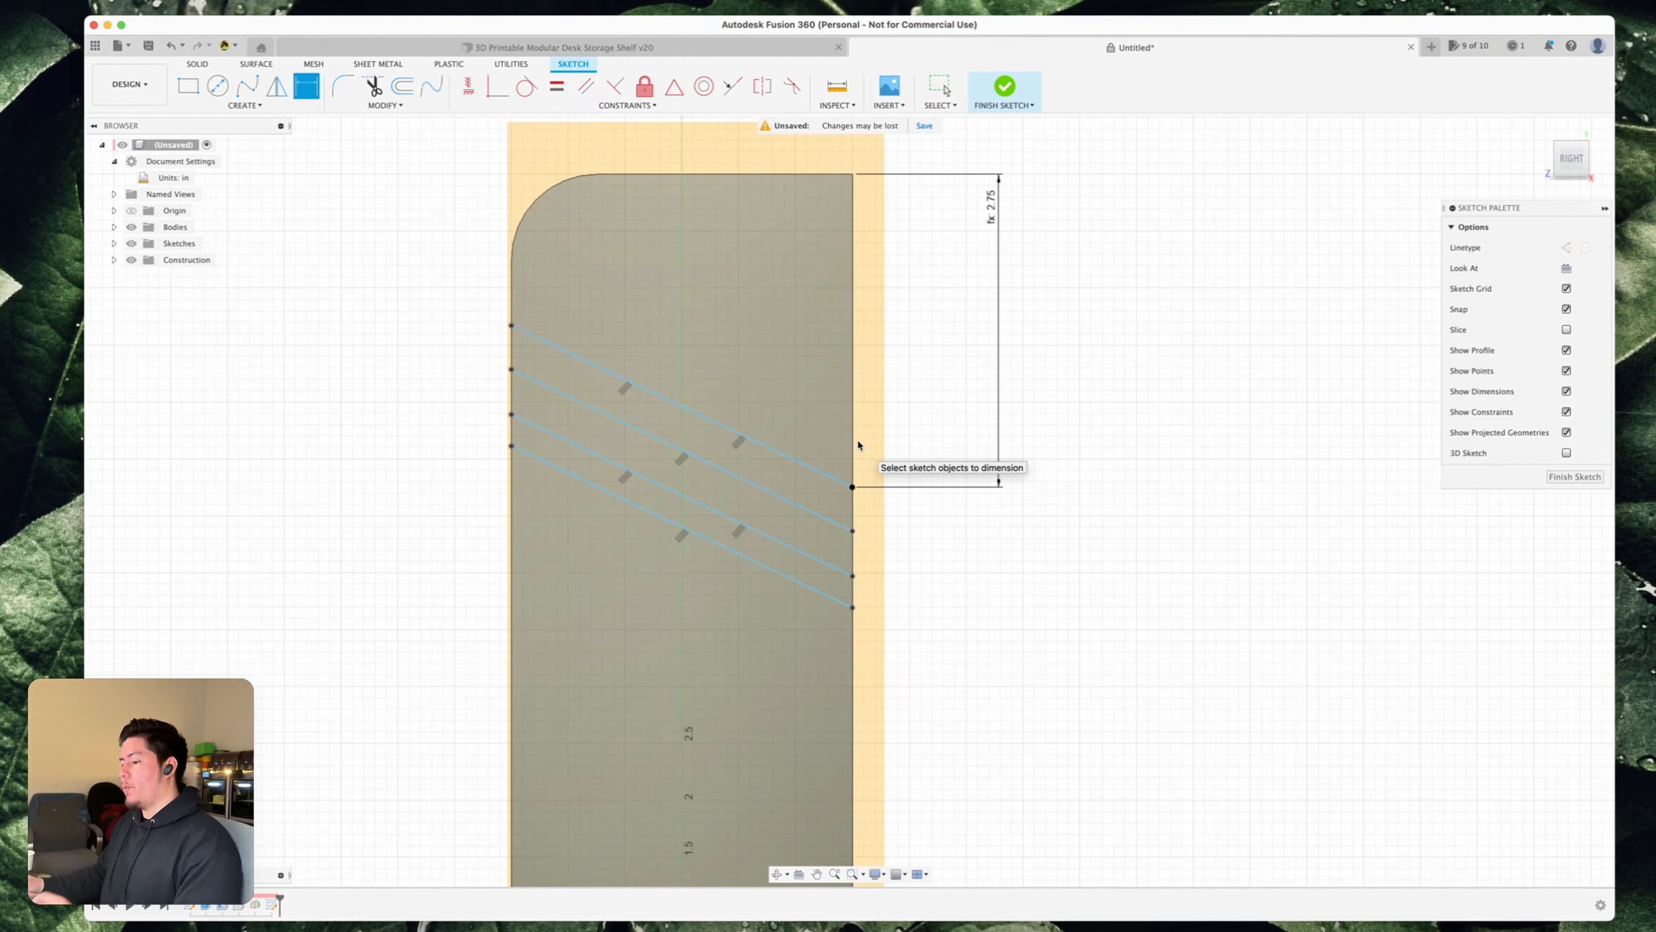
- Dimension the gap between the upper two slanted lines as 0.10 in
click(813, 473)
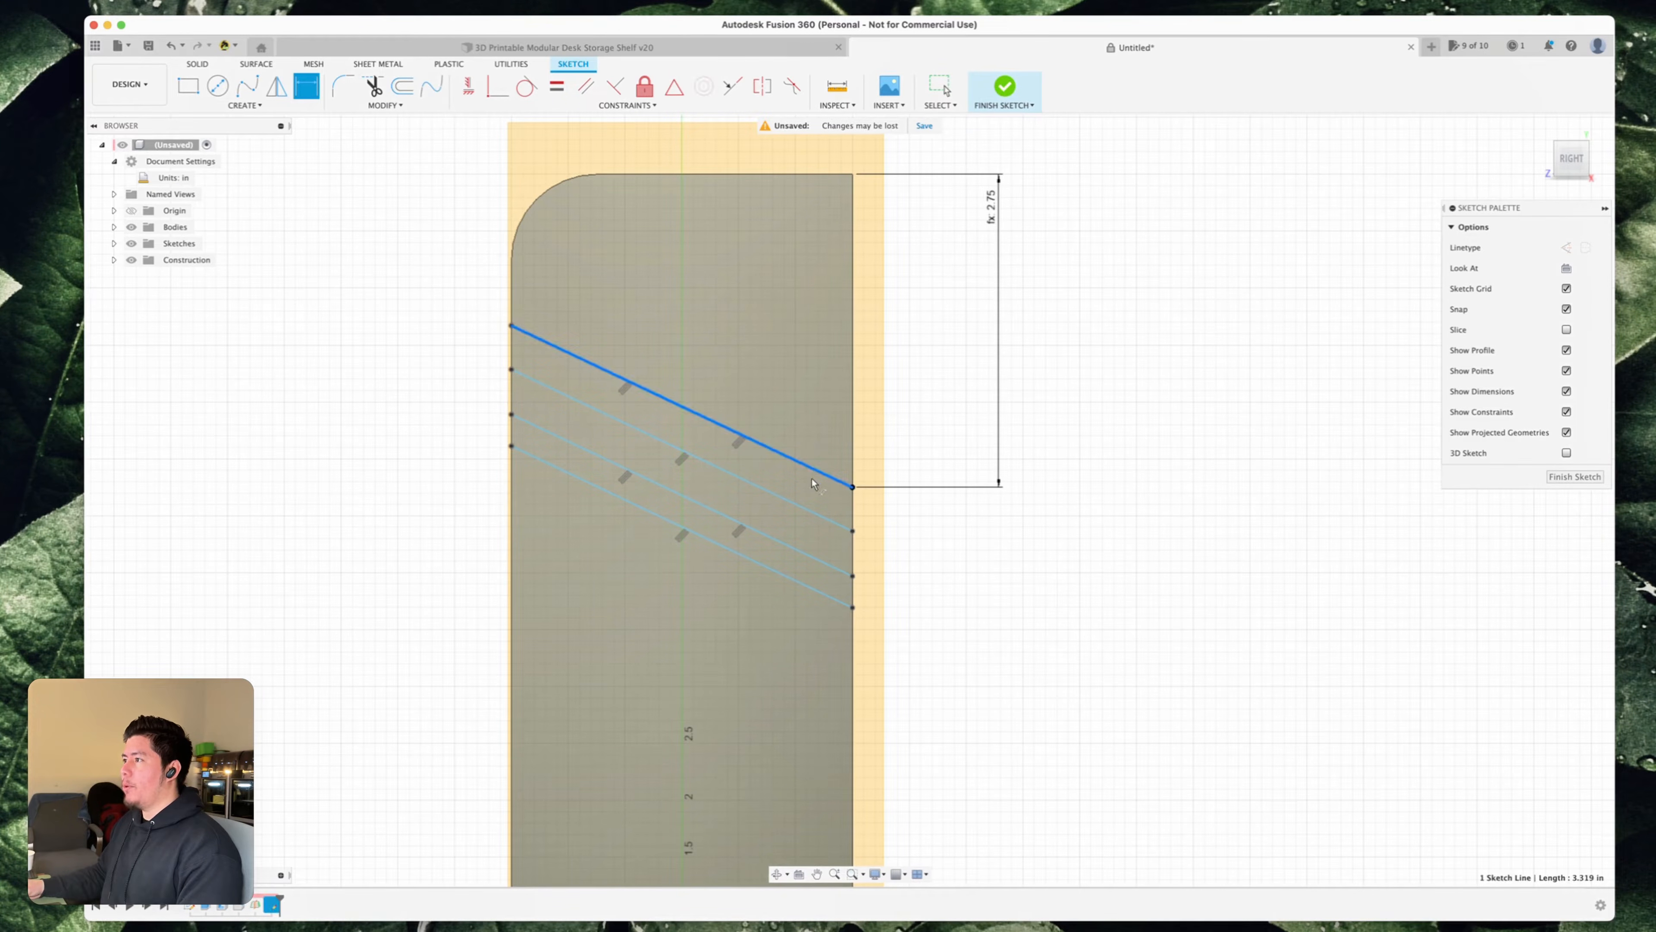
click(810, 513)
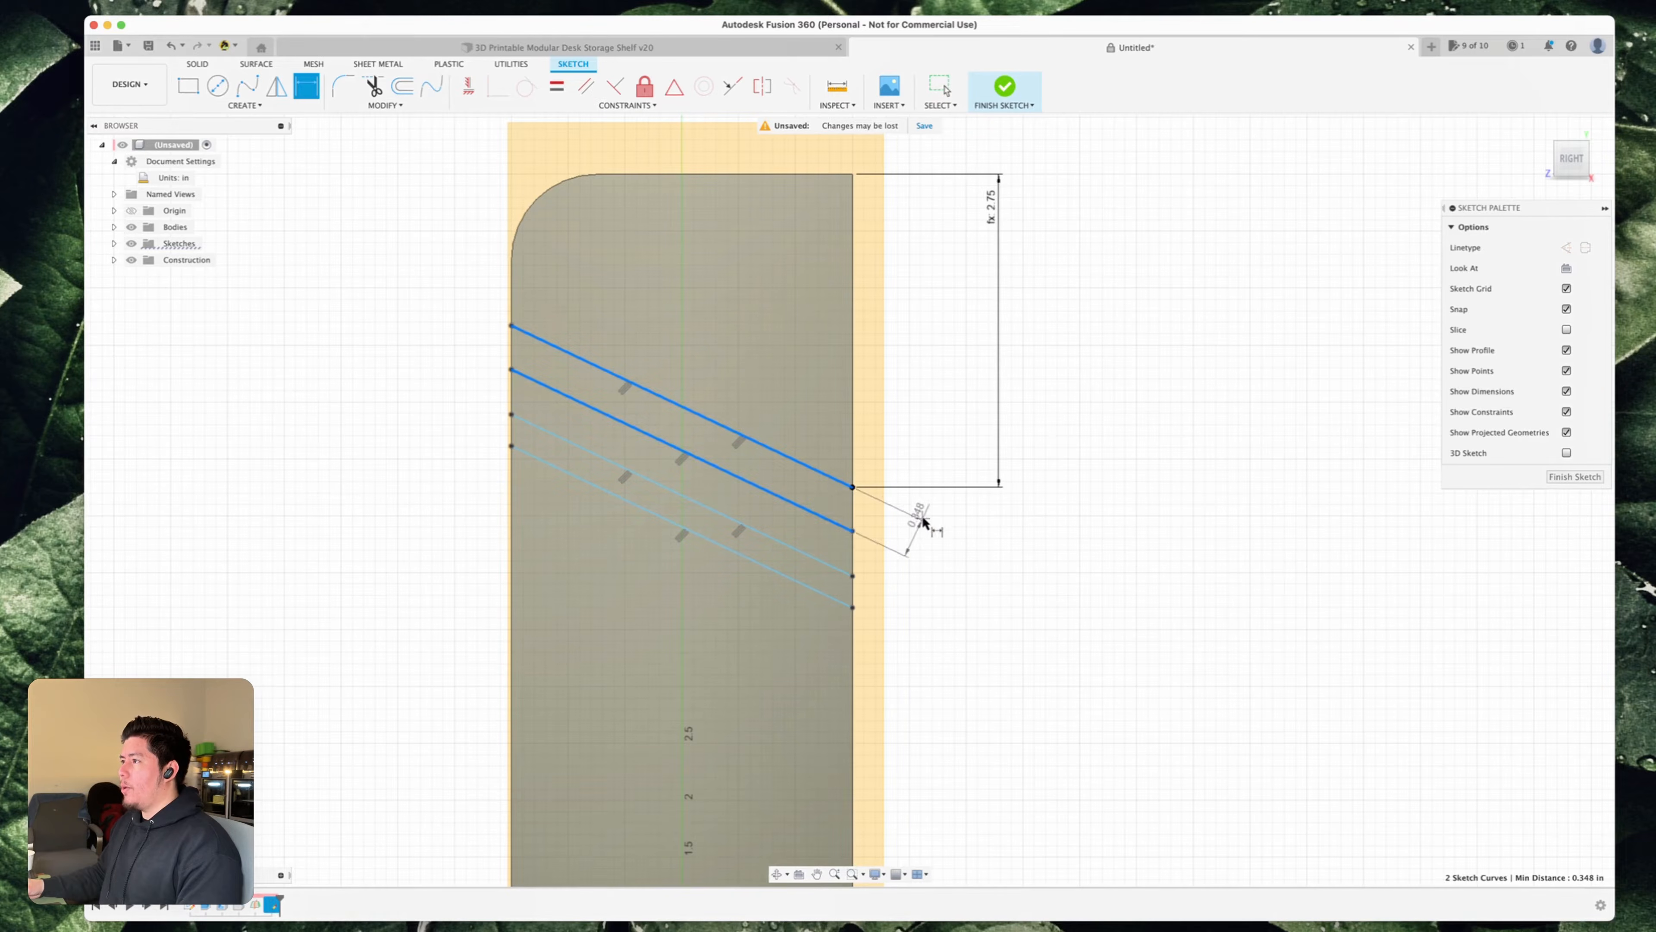
click(969, 544)
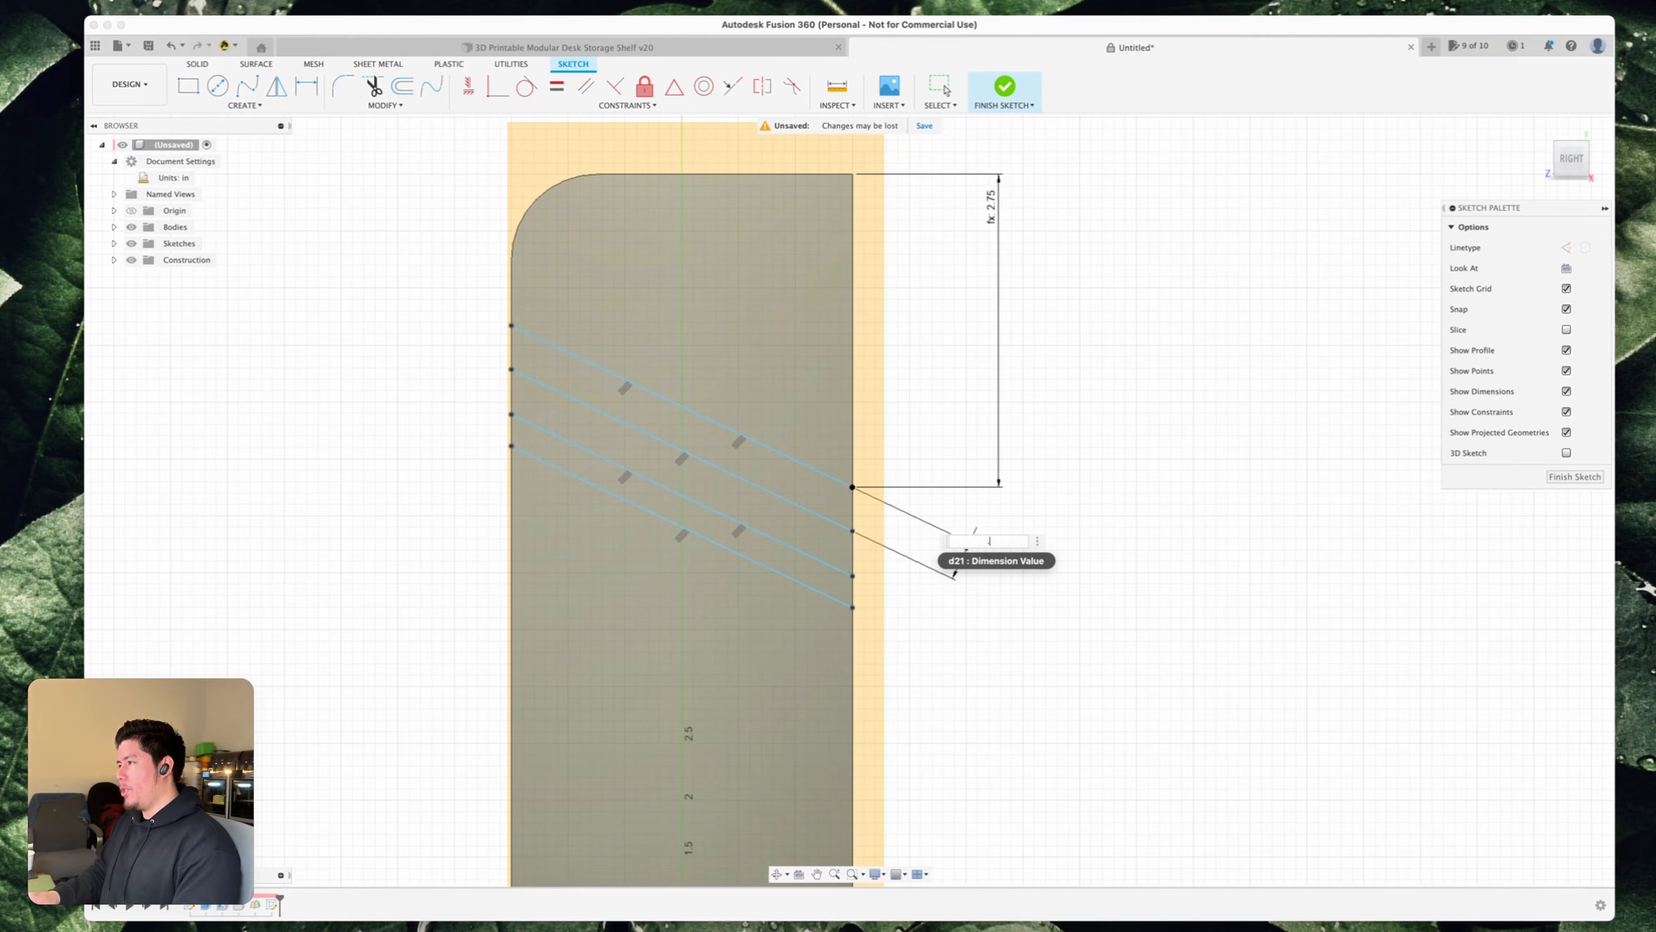
key(Return)
- Dimension the gap between the lower two slanted lines as 0.10 in
click(790, 578)
click(812, 557)
click(909, 620)
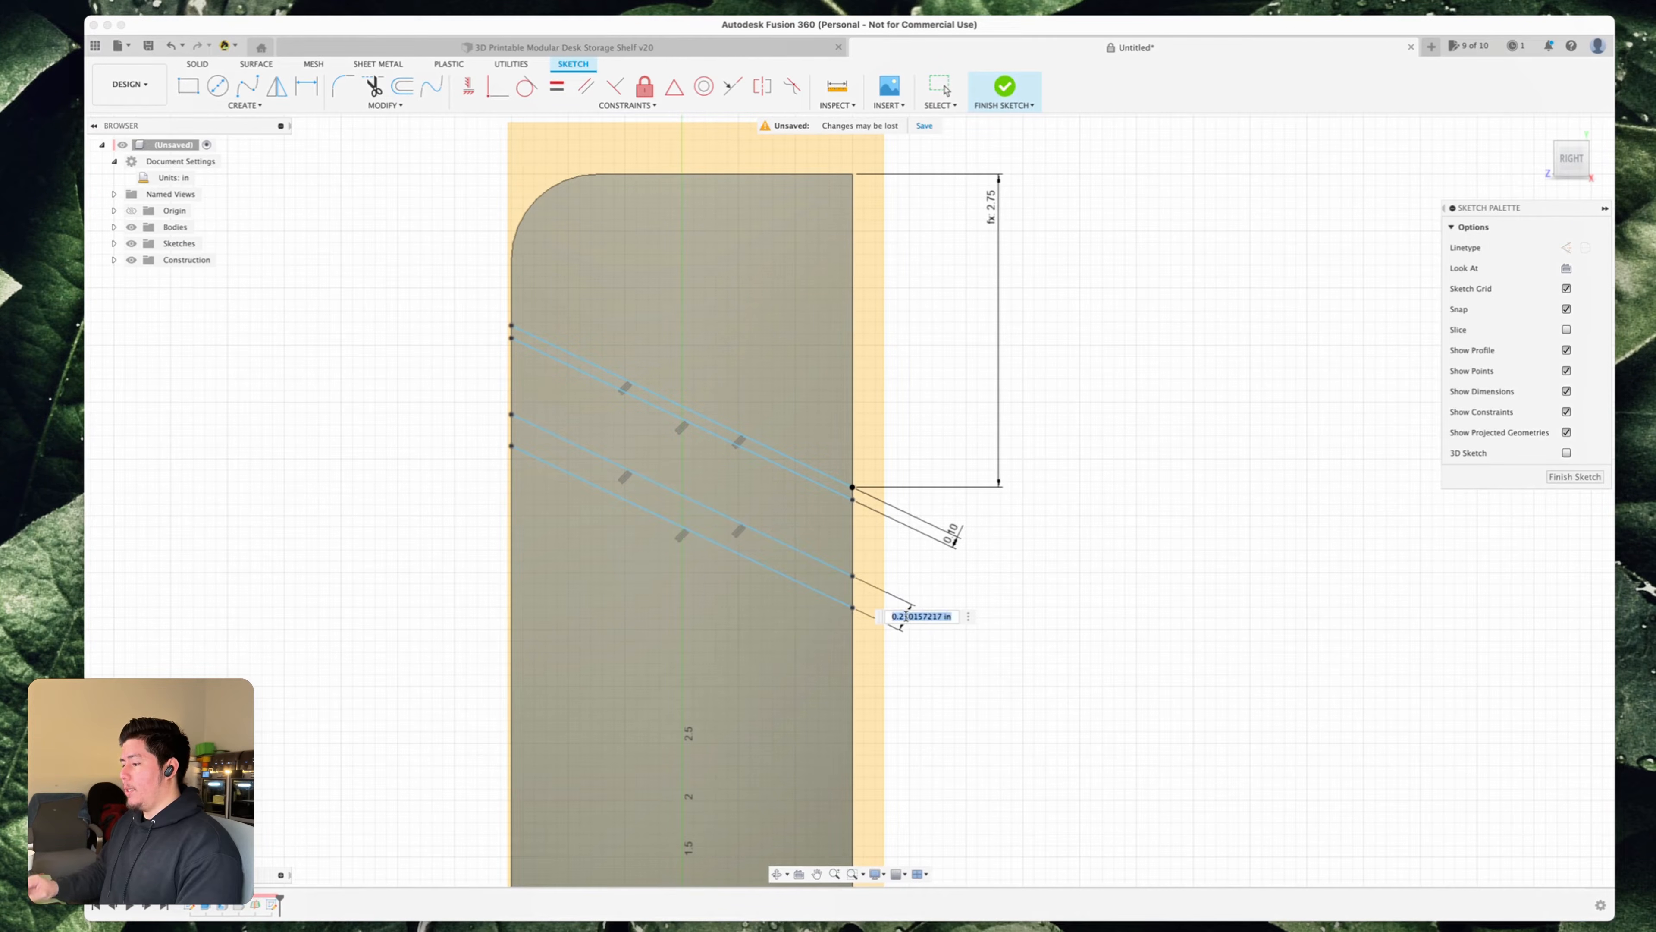
key(Return)
- Dimension the gap between the upper and lower pairs of slanted lines as 0.125 in and finish the sketch
click(751, 527)
click(795, 472)
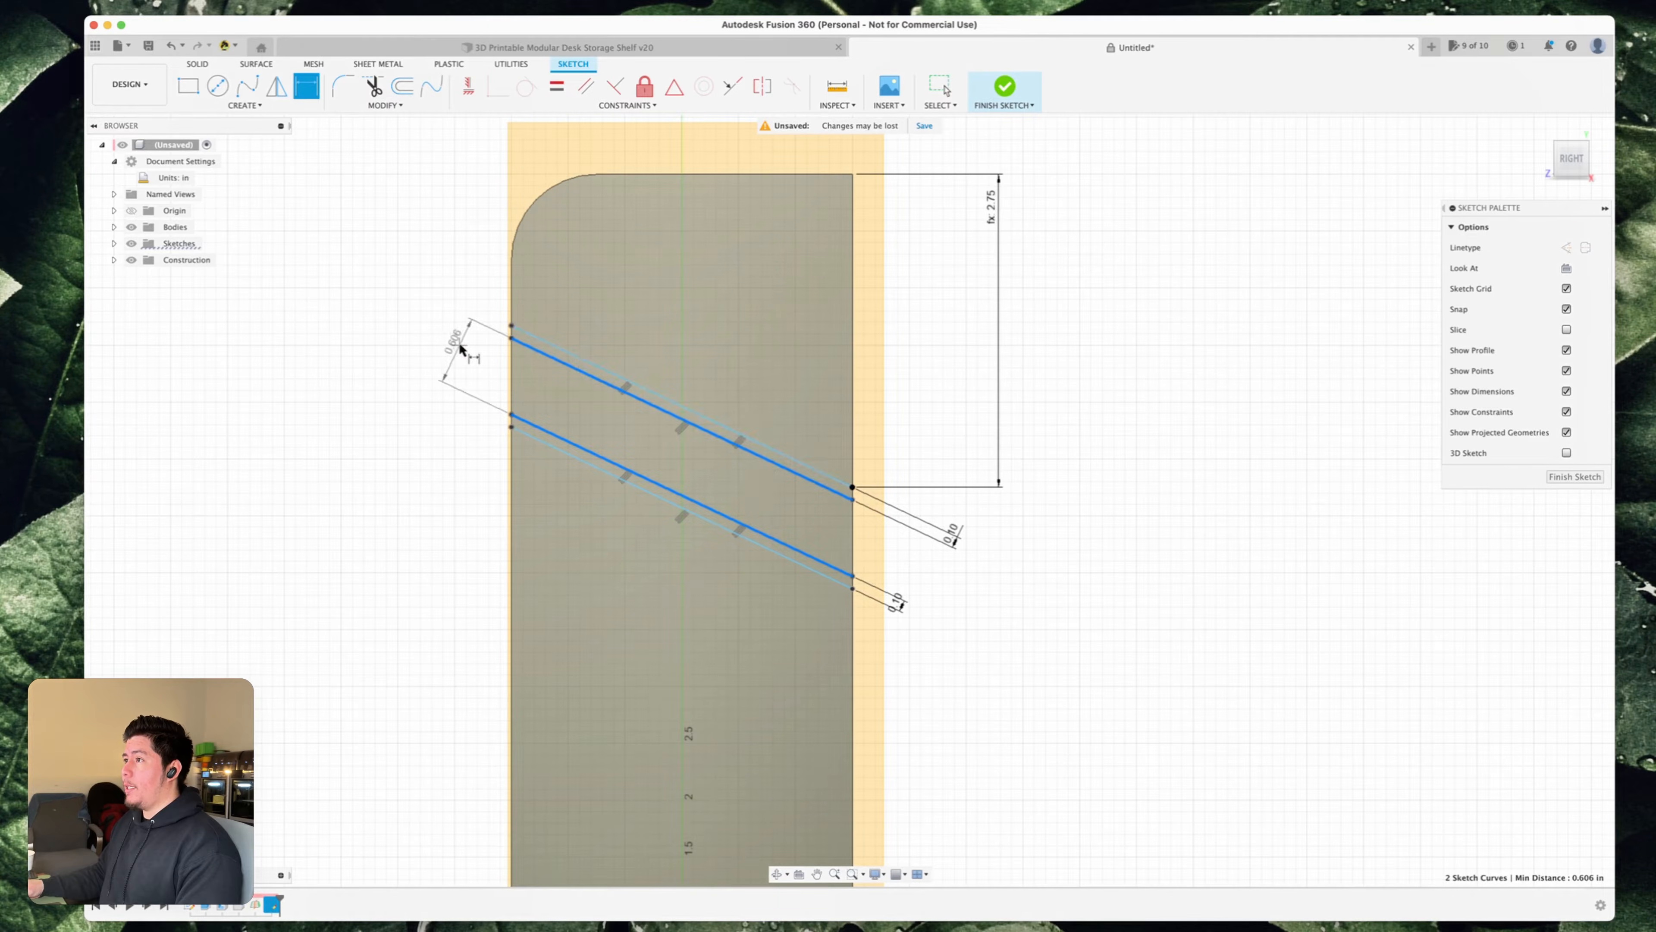
click(448, 351)
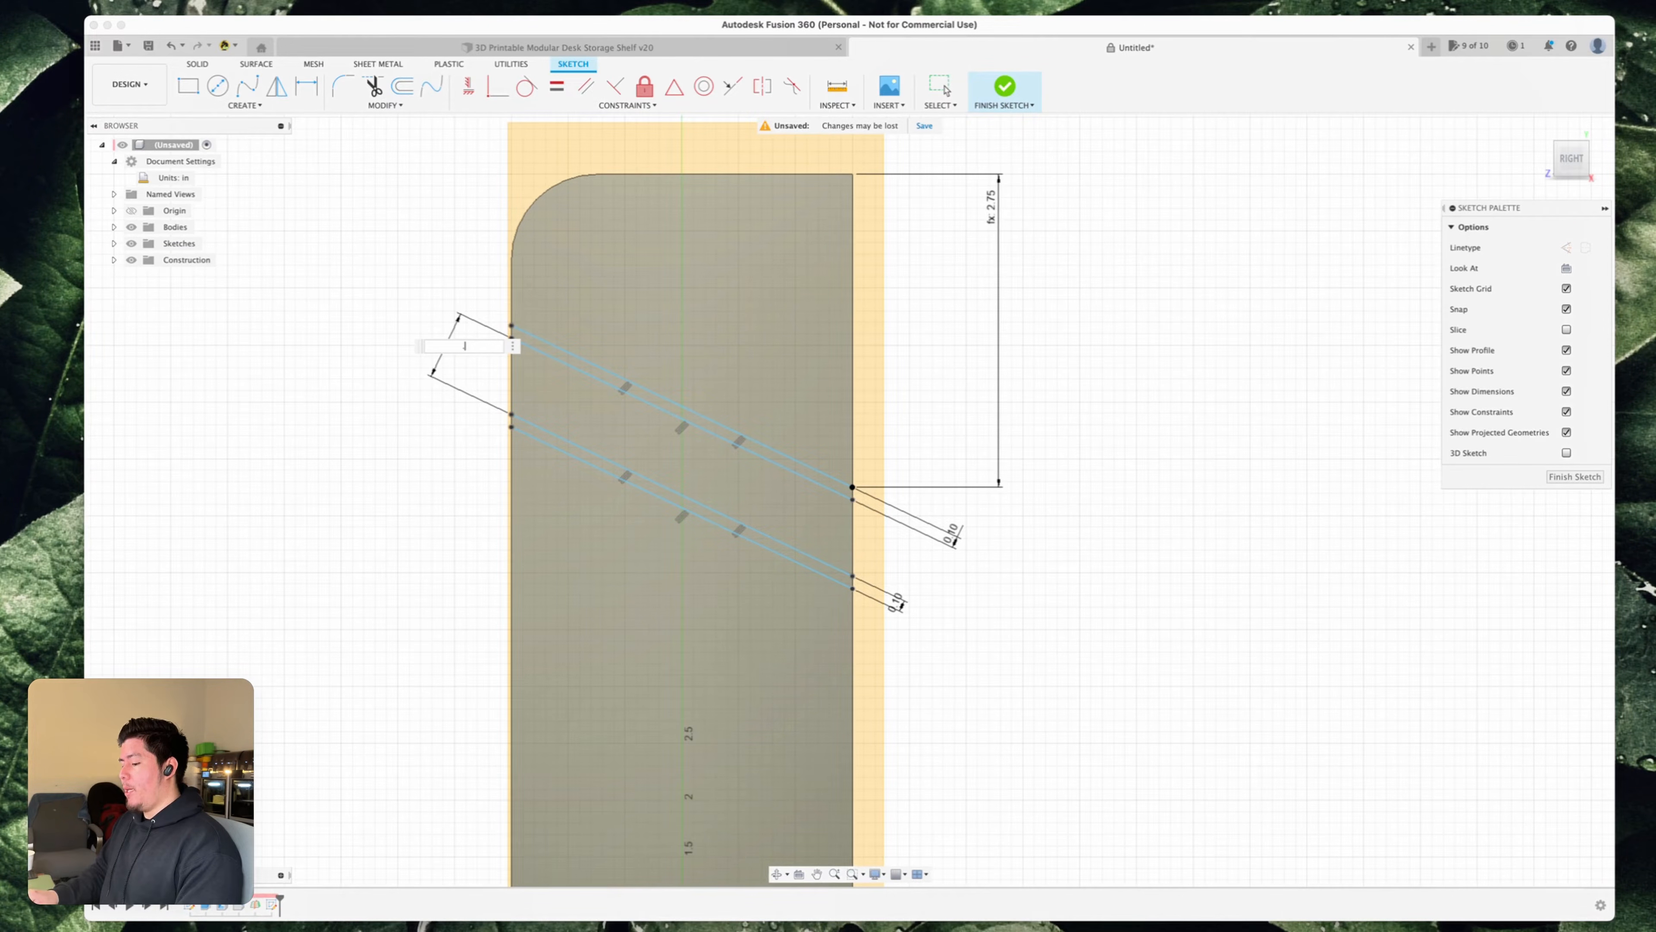
text(.125)
key(Return)
scroll(683, 418, up, 5)
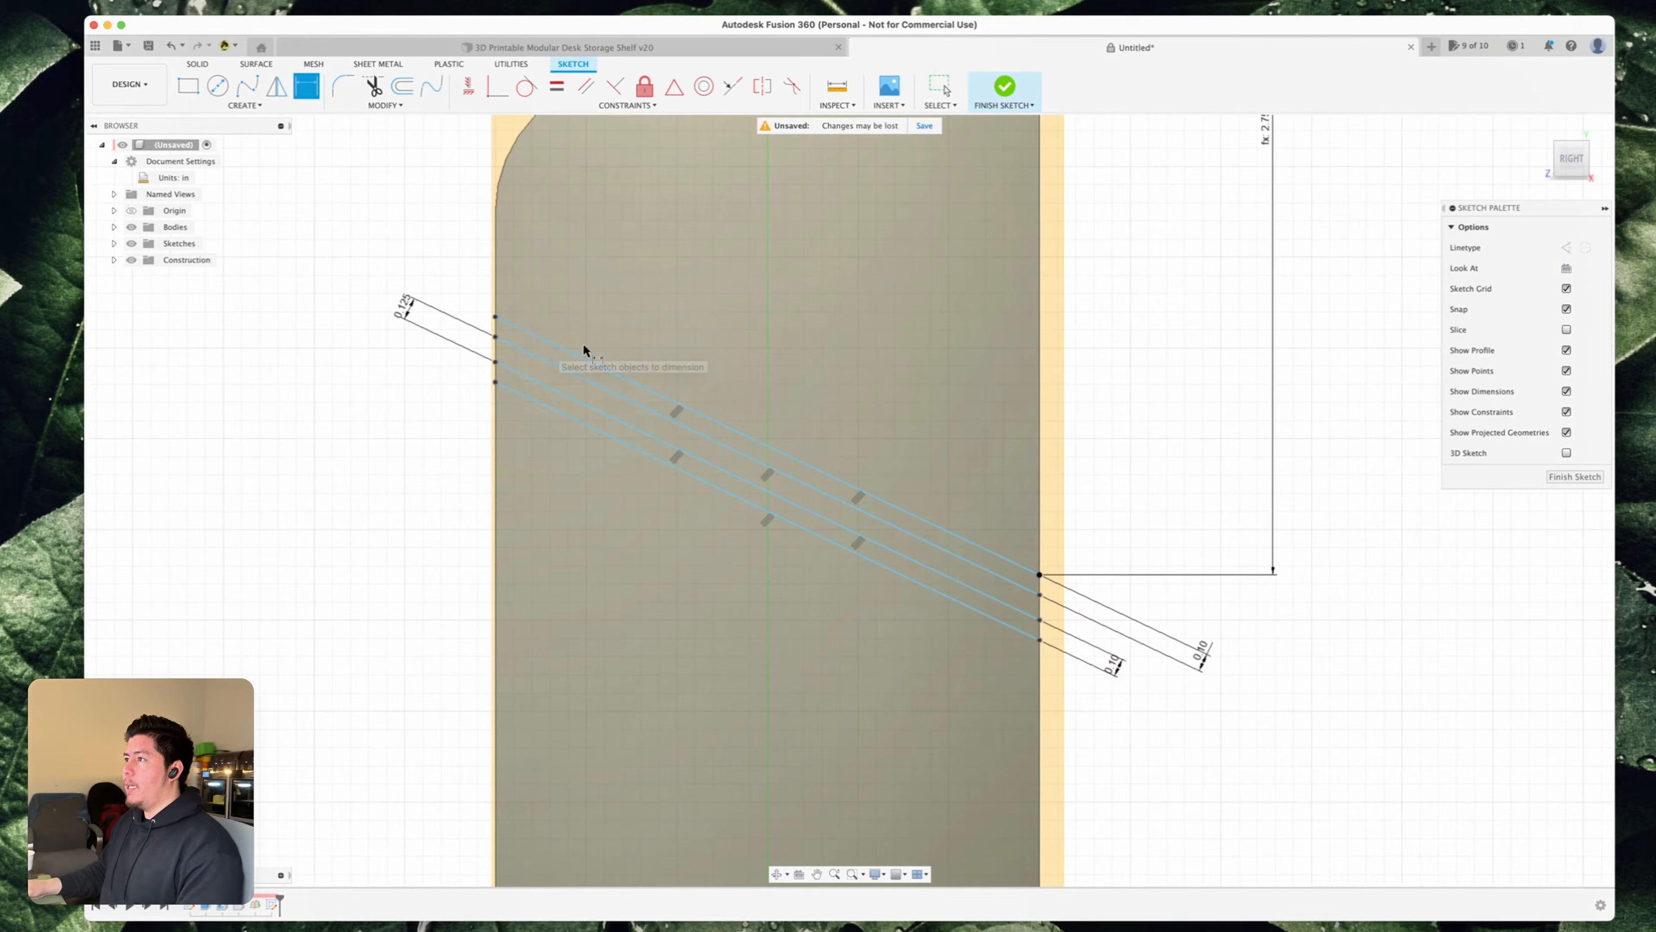
scroll(630, 334, up, 2)
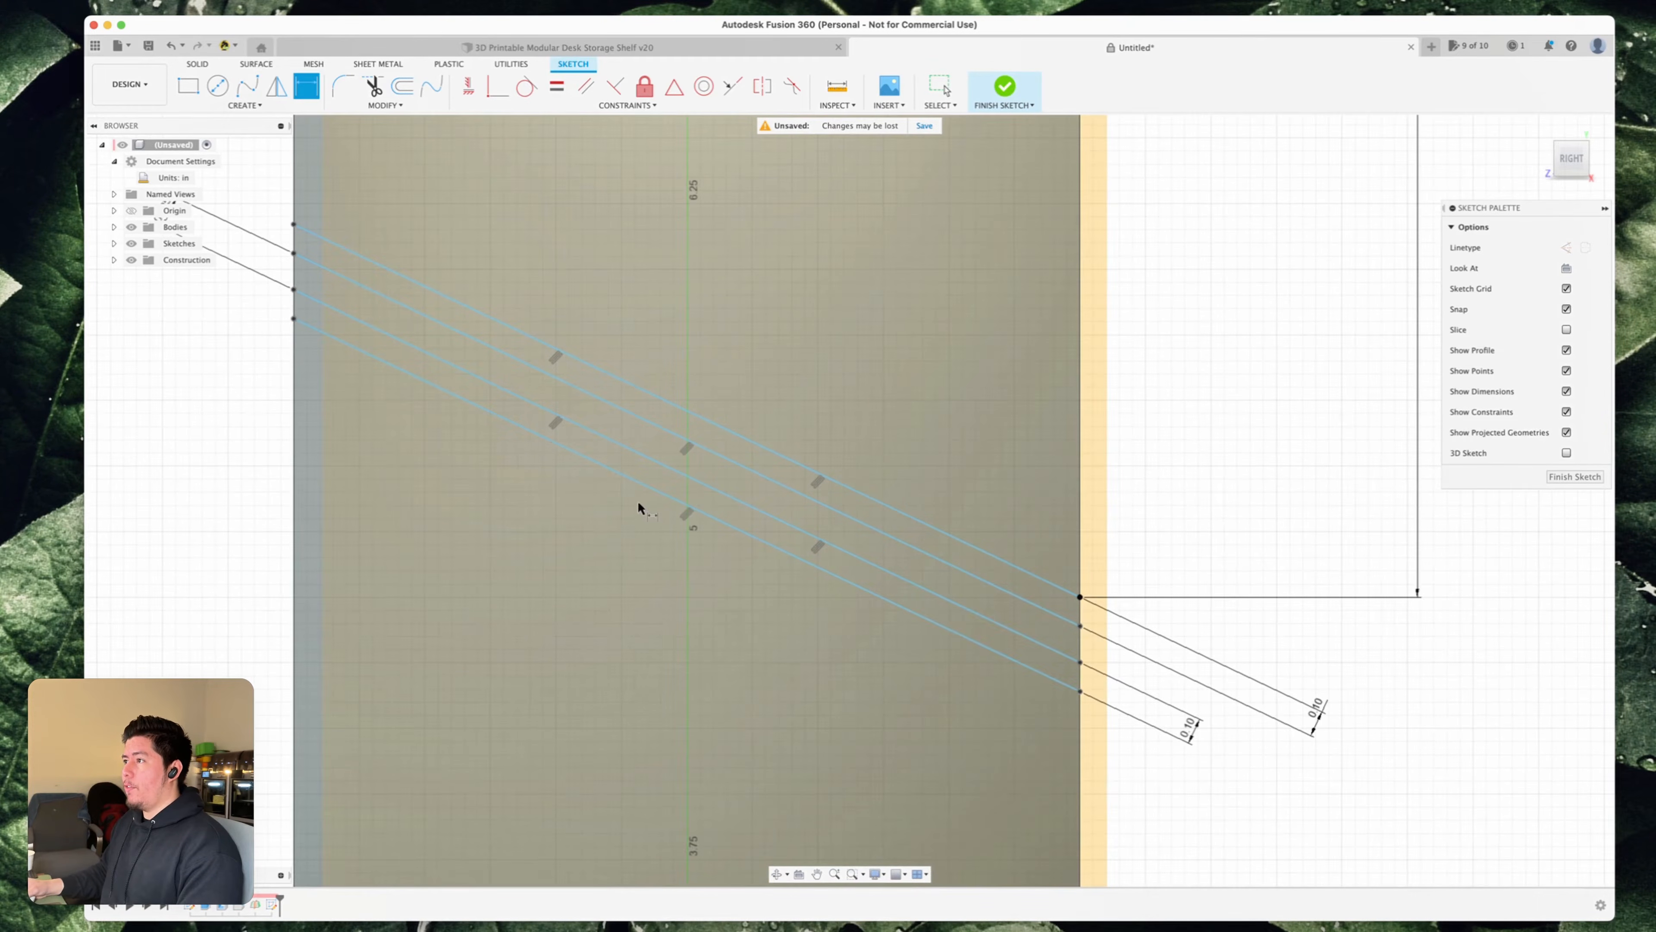
scroll(692, 434, down, 2)
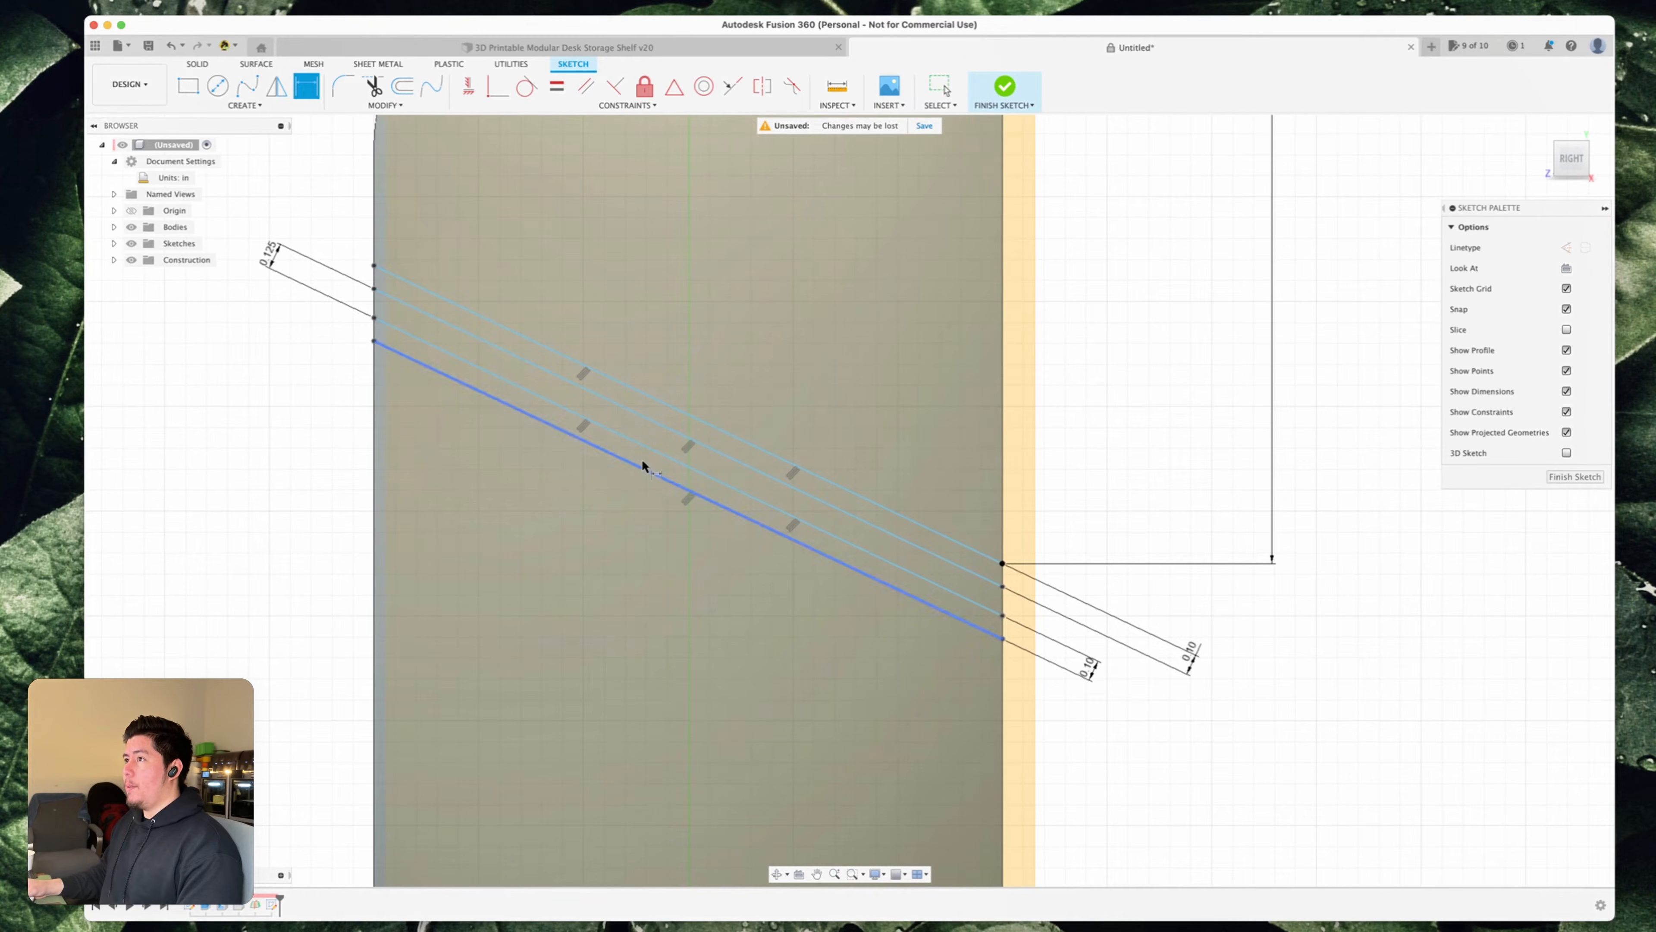
click(1004, 85)
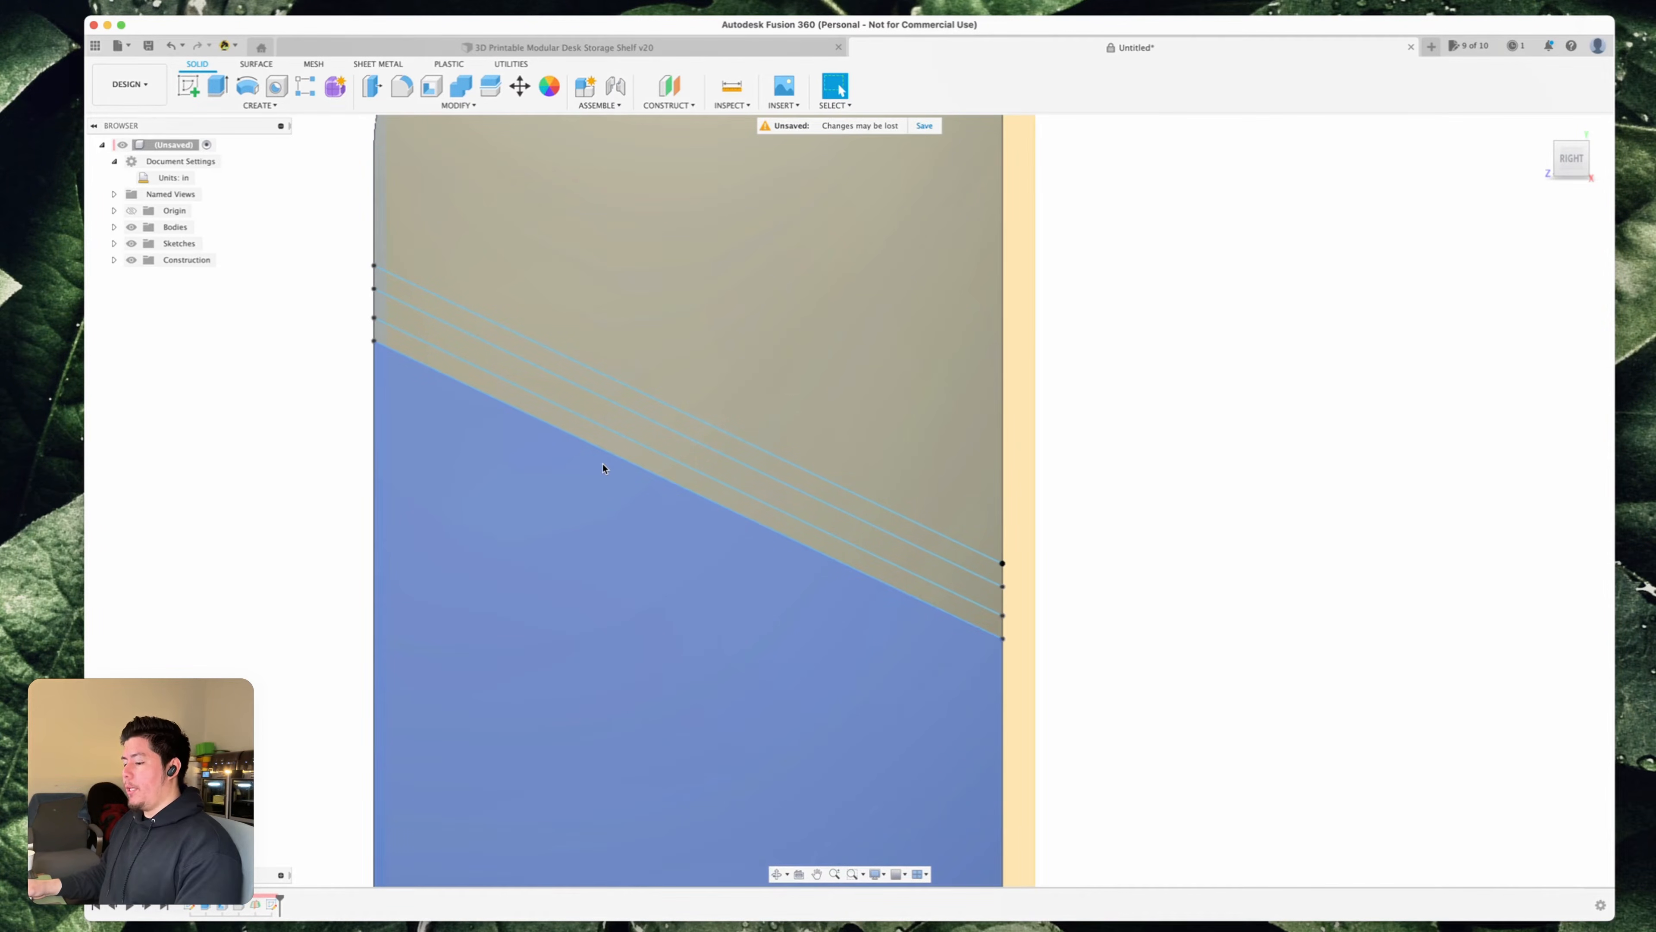
- Begin extruding the two narrow slanted strips toward the inside of the box with a distance of -0.15 in
key(e)
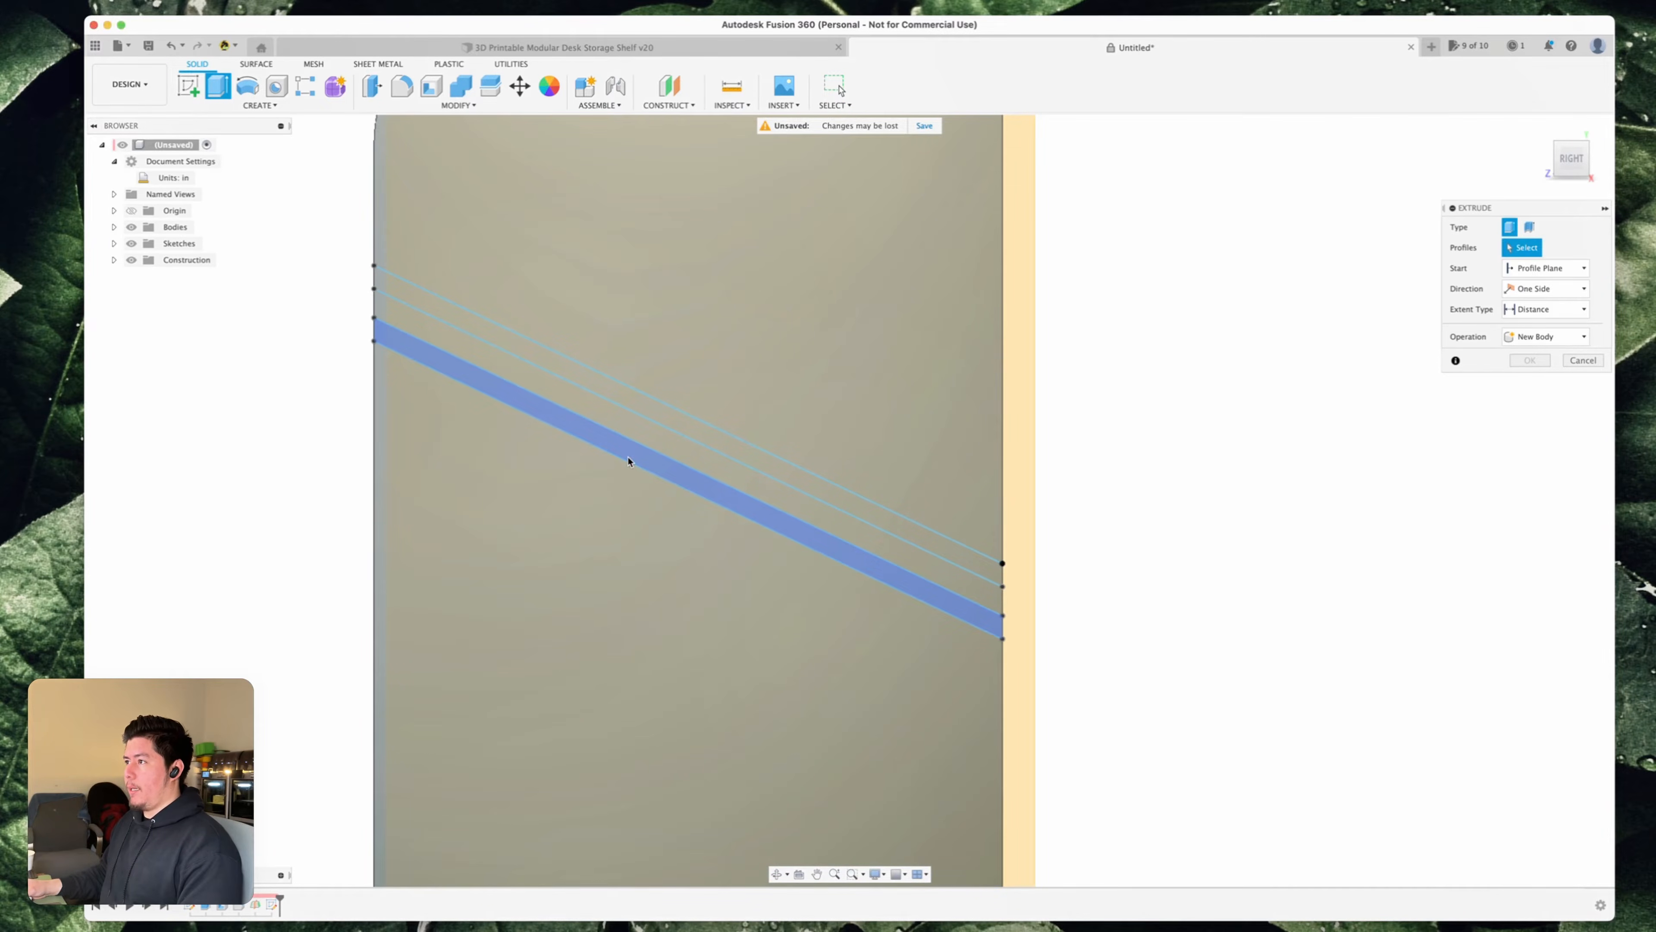
click(636, 453)
click(660, 414)
shift+middle_drag(650, 471, 654, 399)
drag(654, 399, 587, 410)
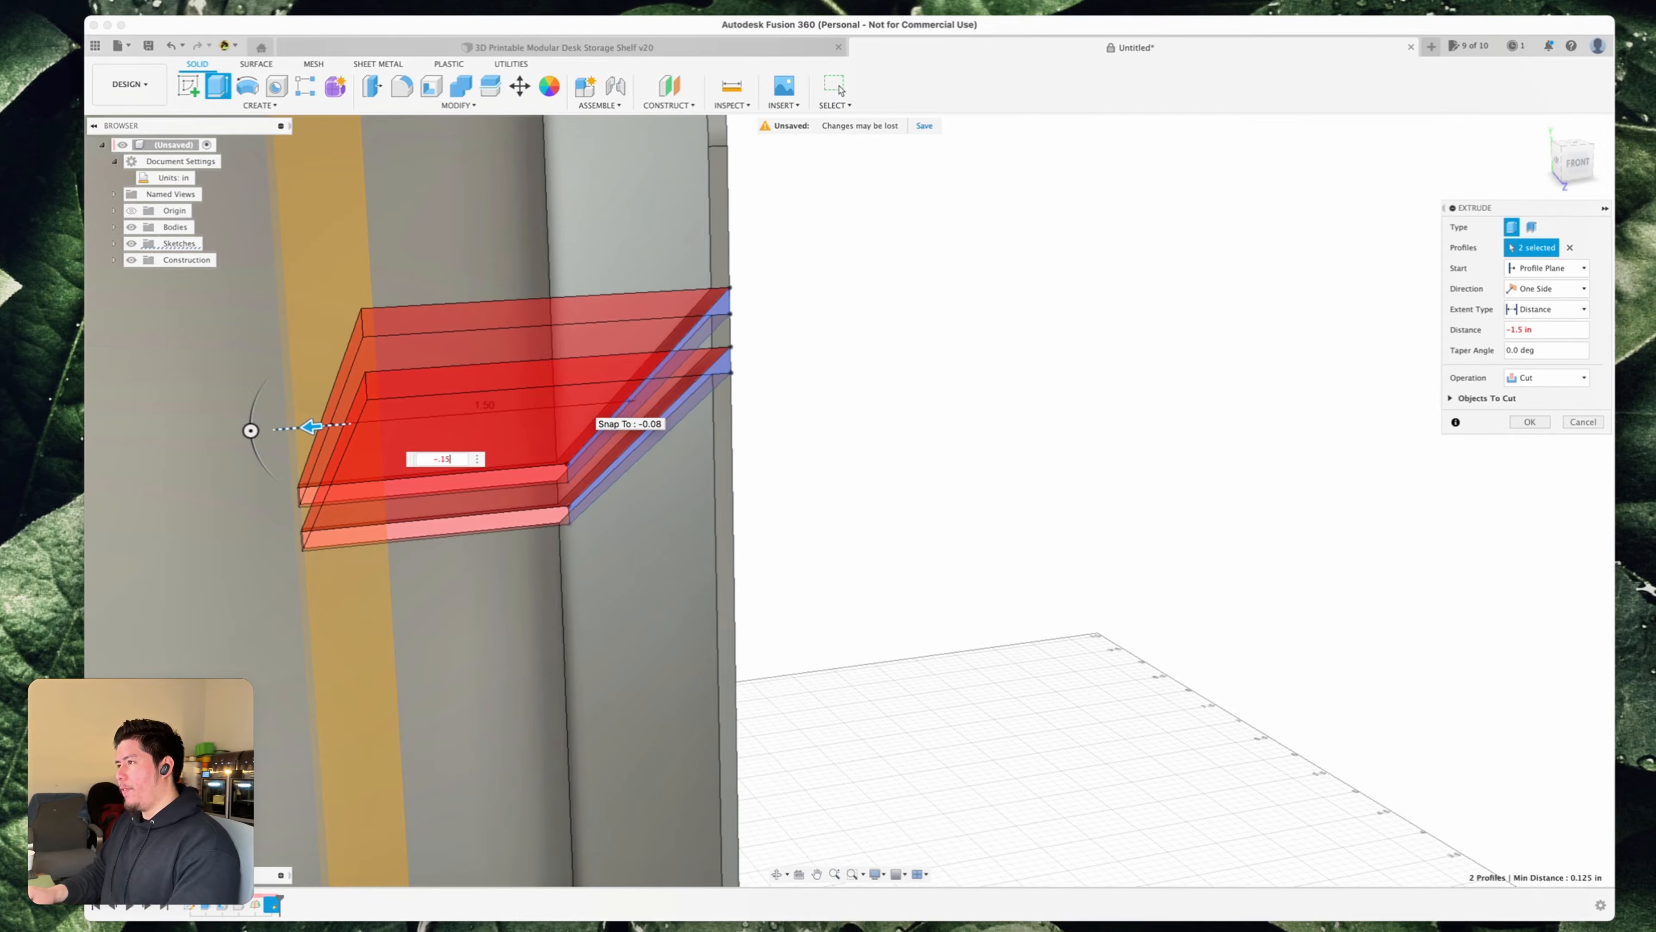
mouse_move(965, 392)
shift+middle_down()
mouse_move(884, 411)
mouse_move(979, 390)
shift+middle_up()
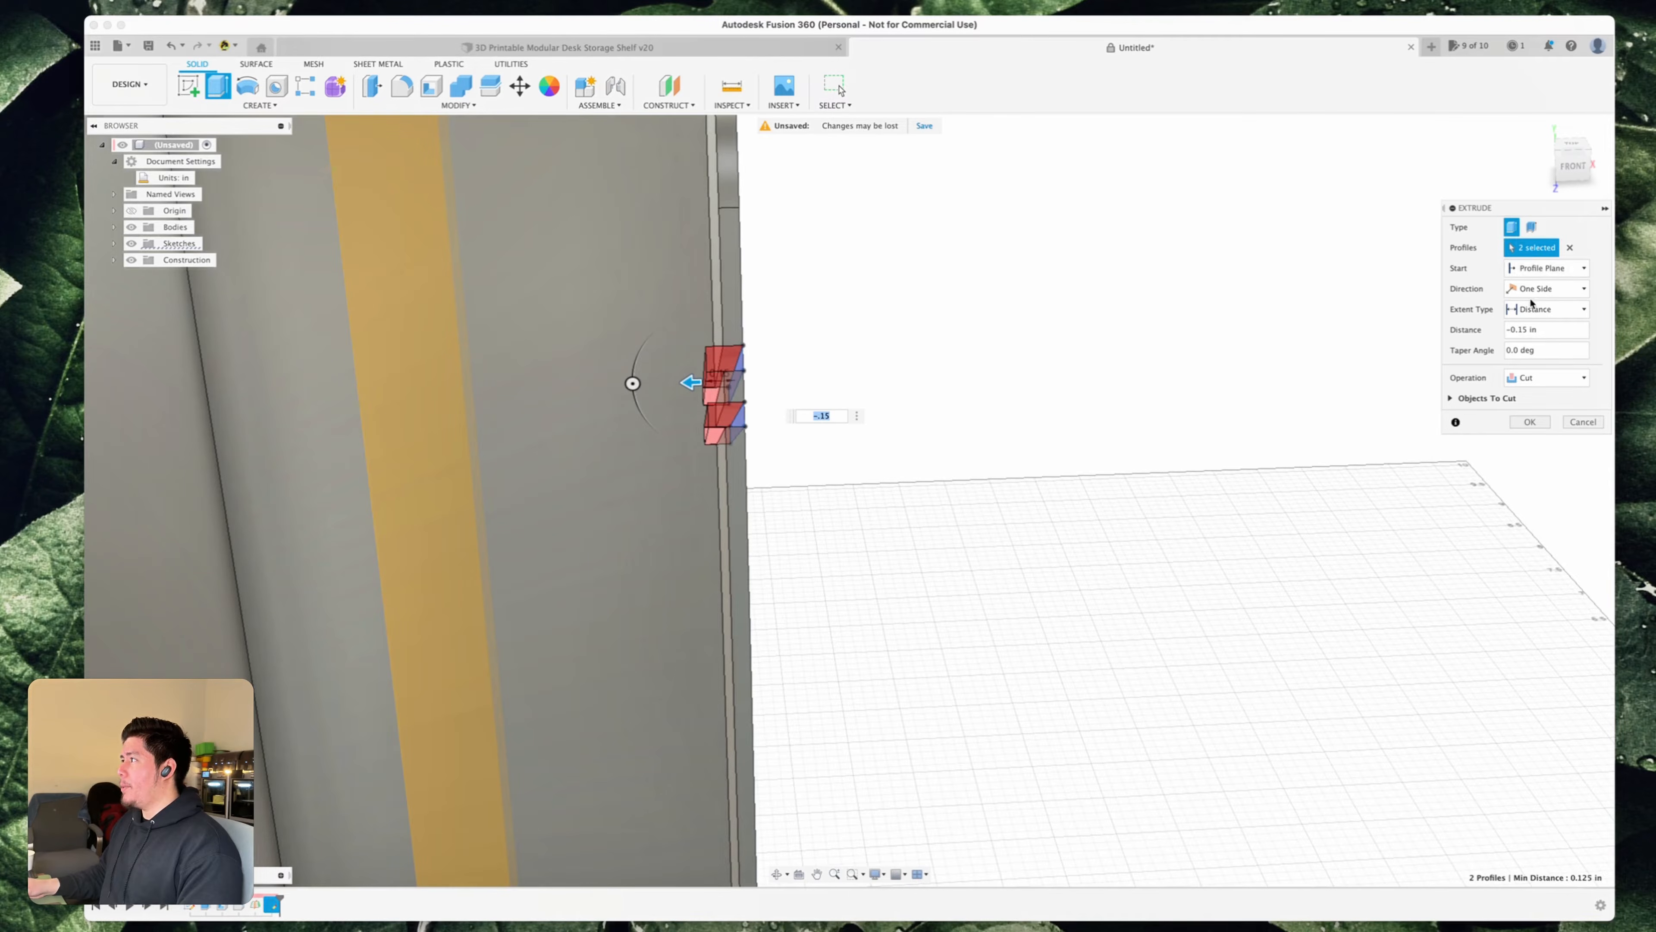
- Switch the strips' extrusion operation to Join and complete it at -0.15 in to form the rails
click(1530, 378)
click(1524, 396)
shift+middle_drag(964, 366, 1010, 354)
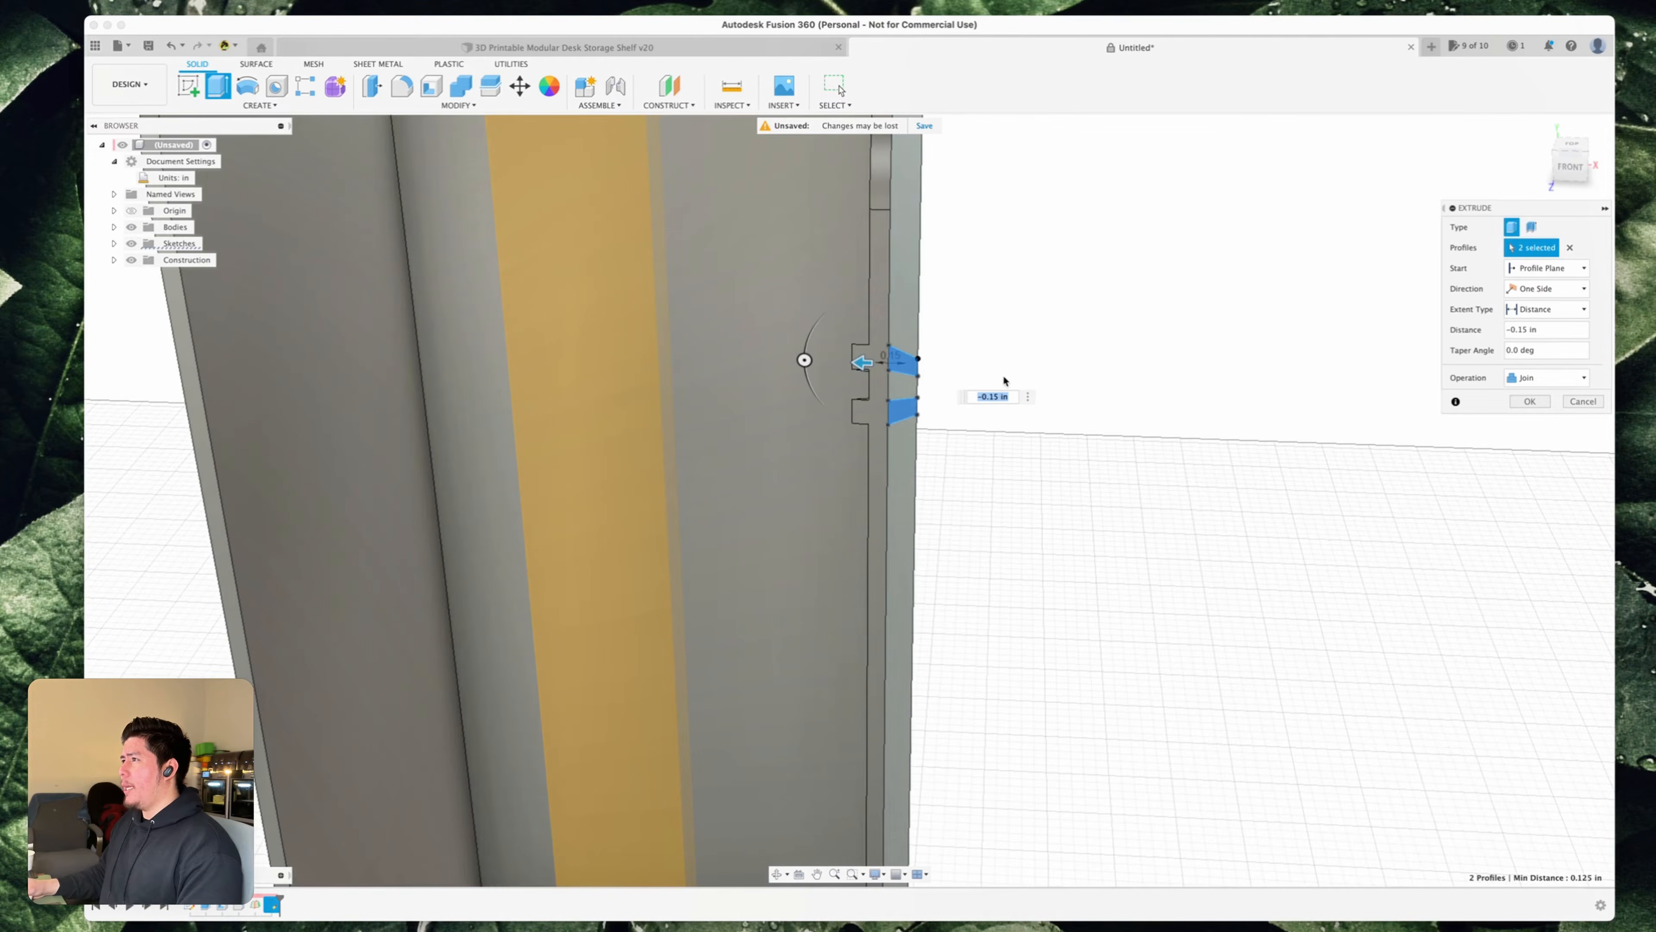
key(Right)
key(Left)
key(Left)
key(Left)
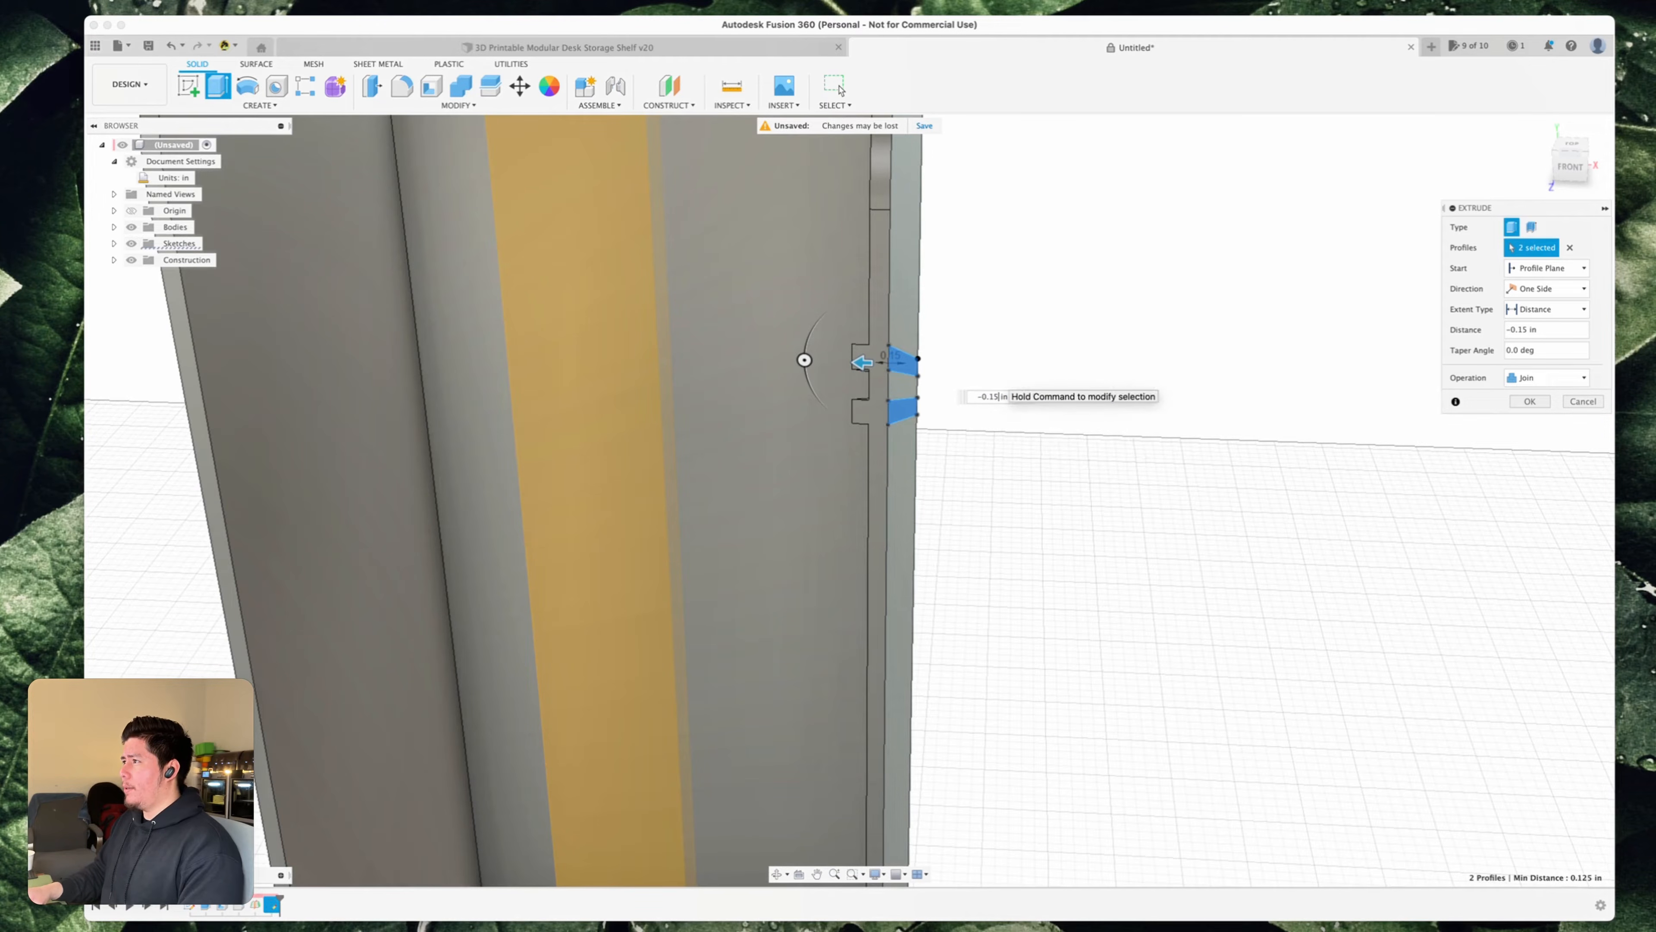
text(15)
key(Return)
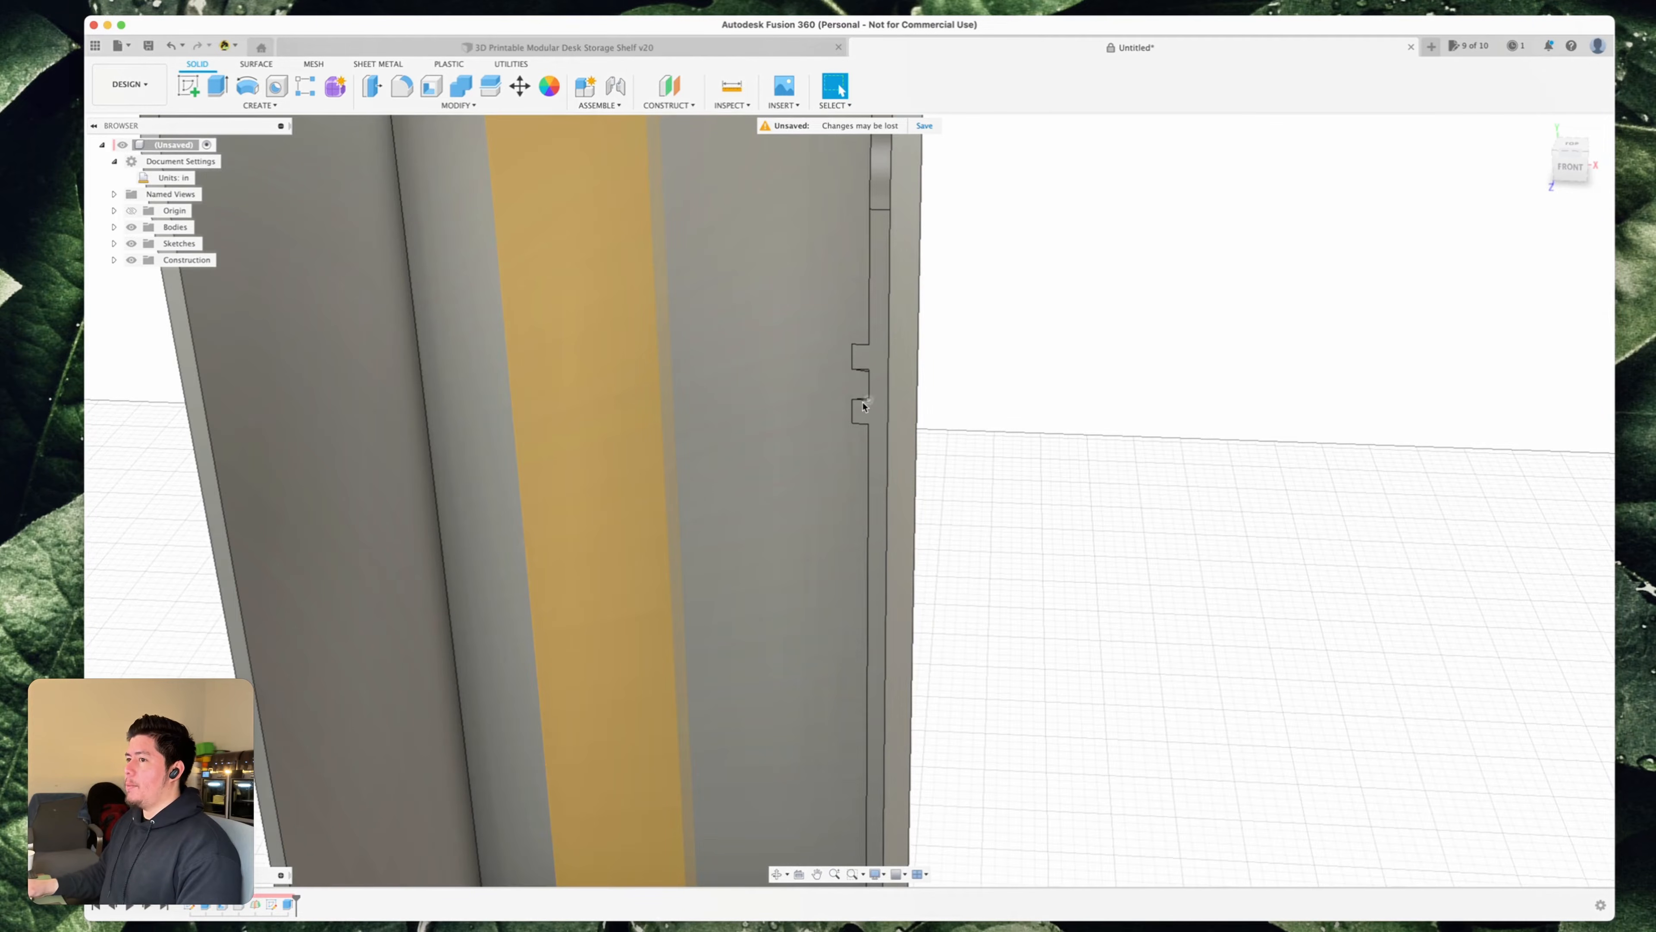
- Mirror the rail extrusion as a feature across the box's central construction plane onto the opposite side wall
mouse_move(858, 395)
shift+middle_down()
mouse_move(828, 399)
mouse_move(894, 403)
mouse_move(851, 406)
shift+middle_up()
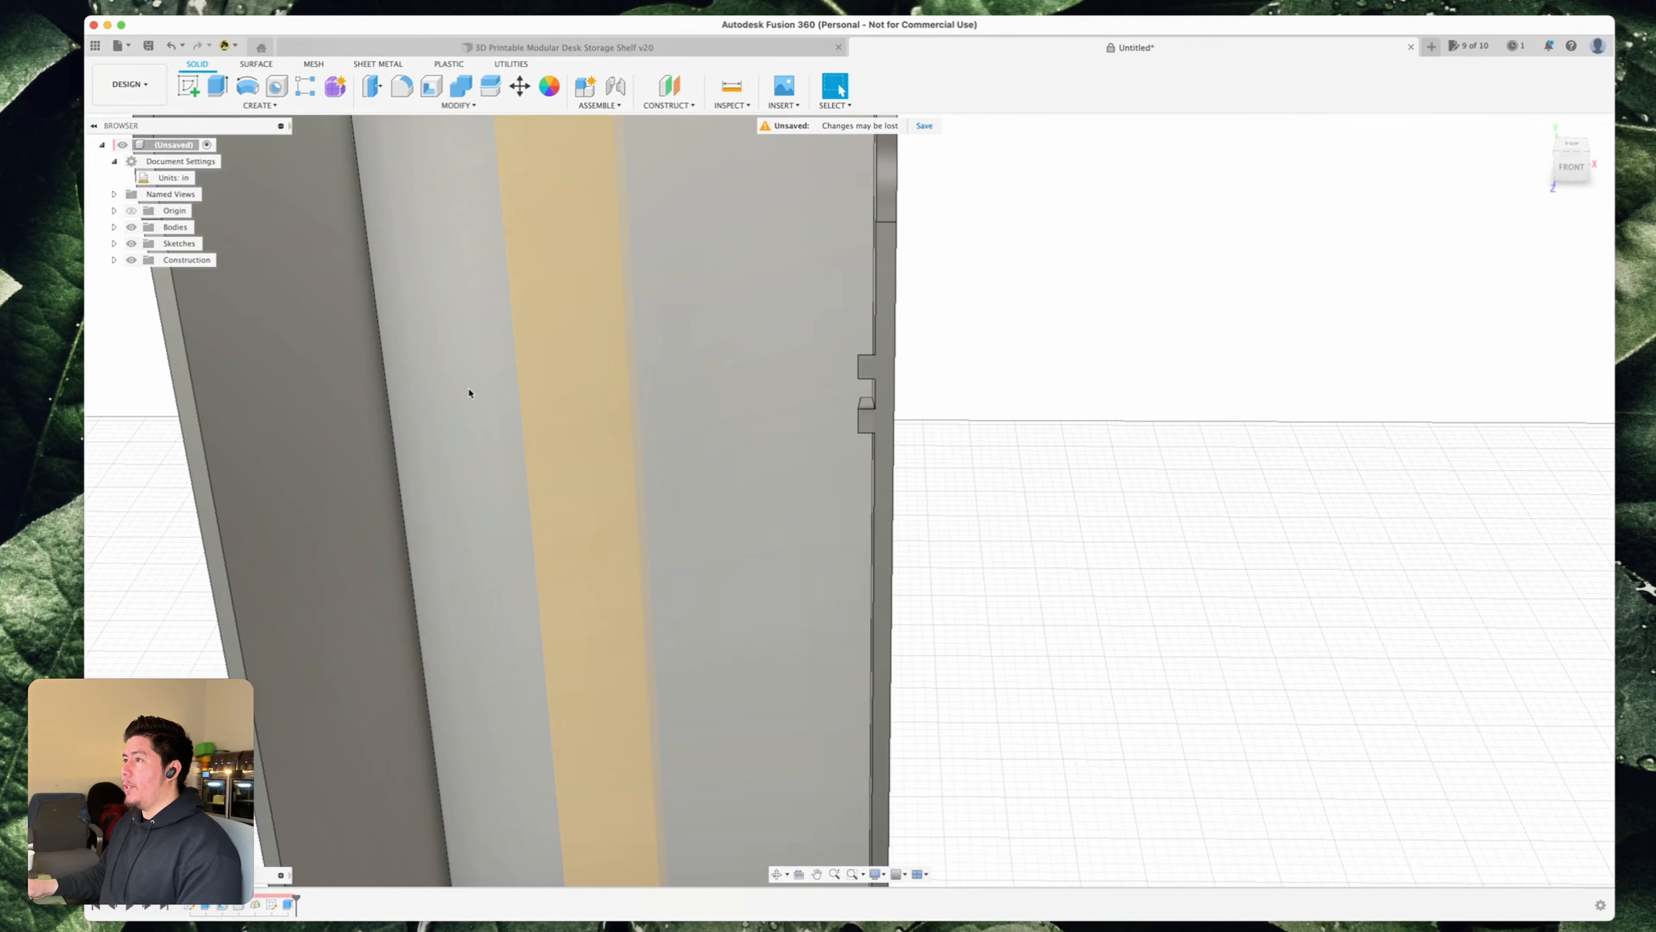
text(s)
text(mirro)
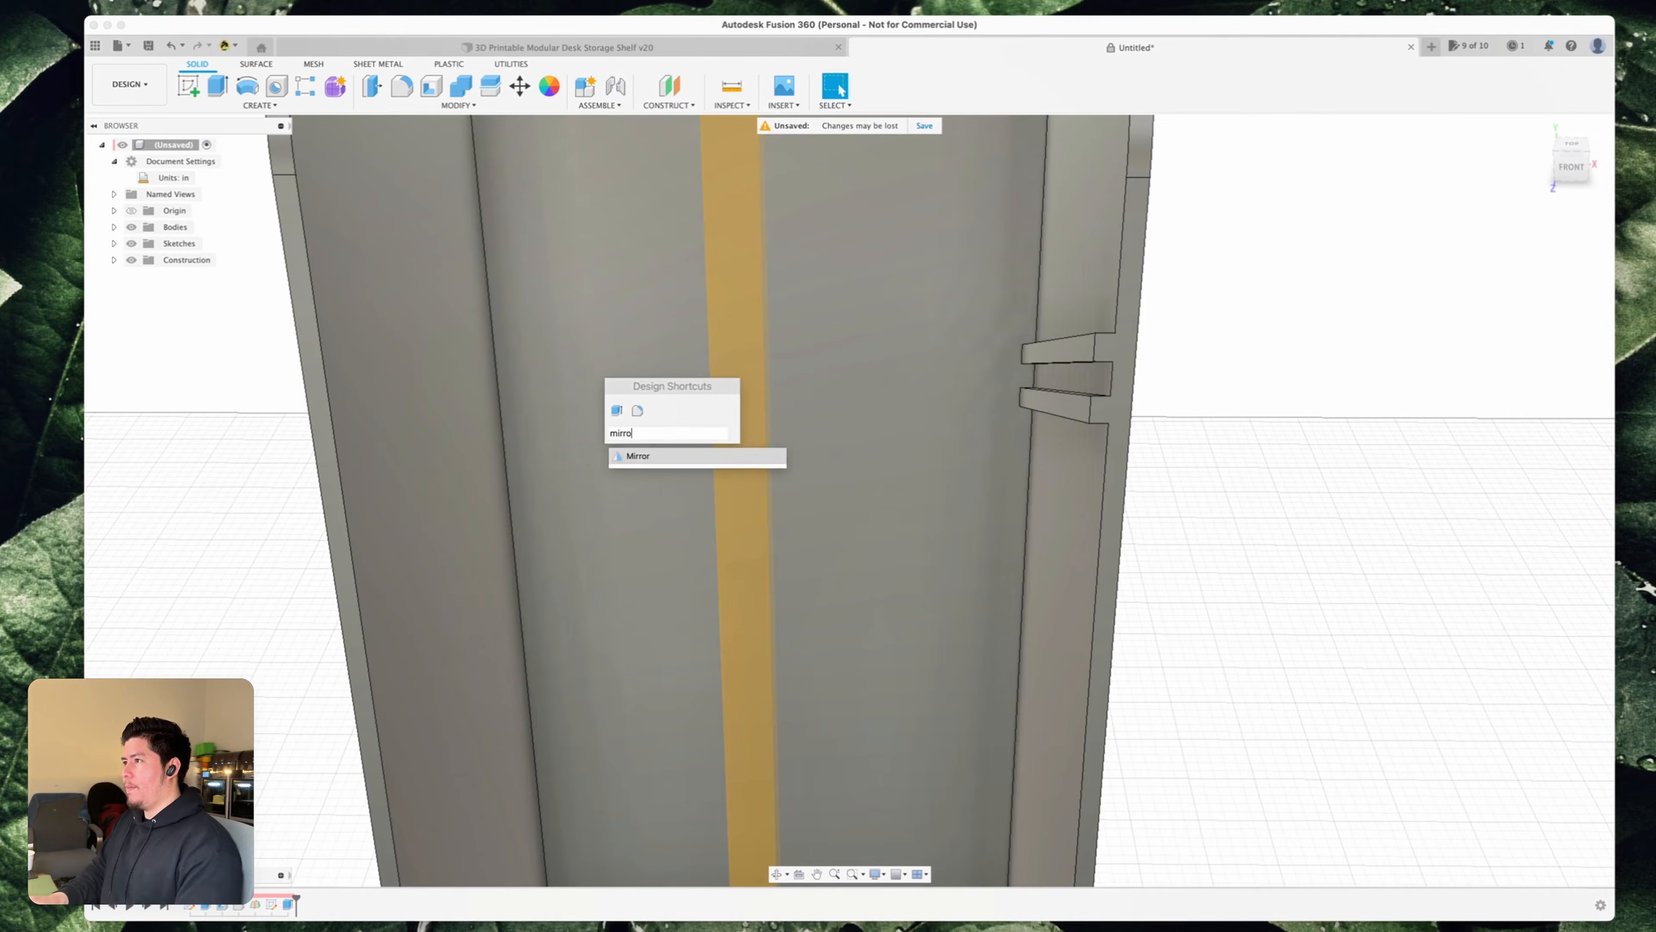
key(Return)
drag(1531, 208, 1240, 330)
click(1249, 349)
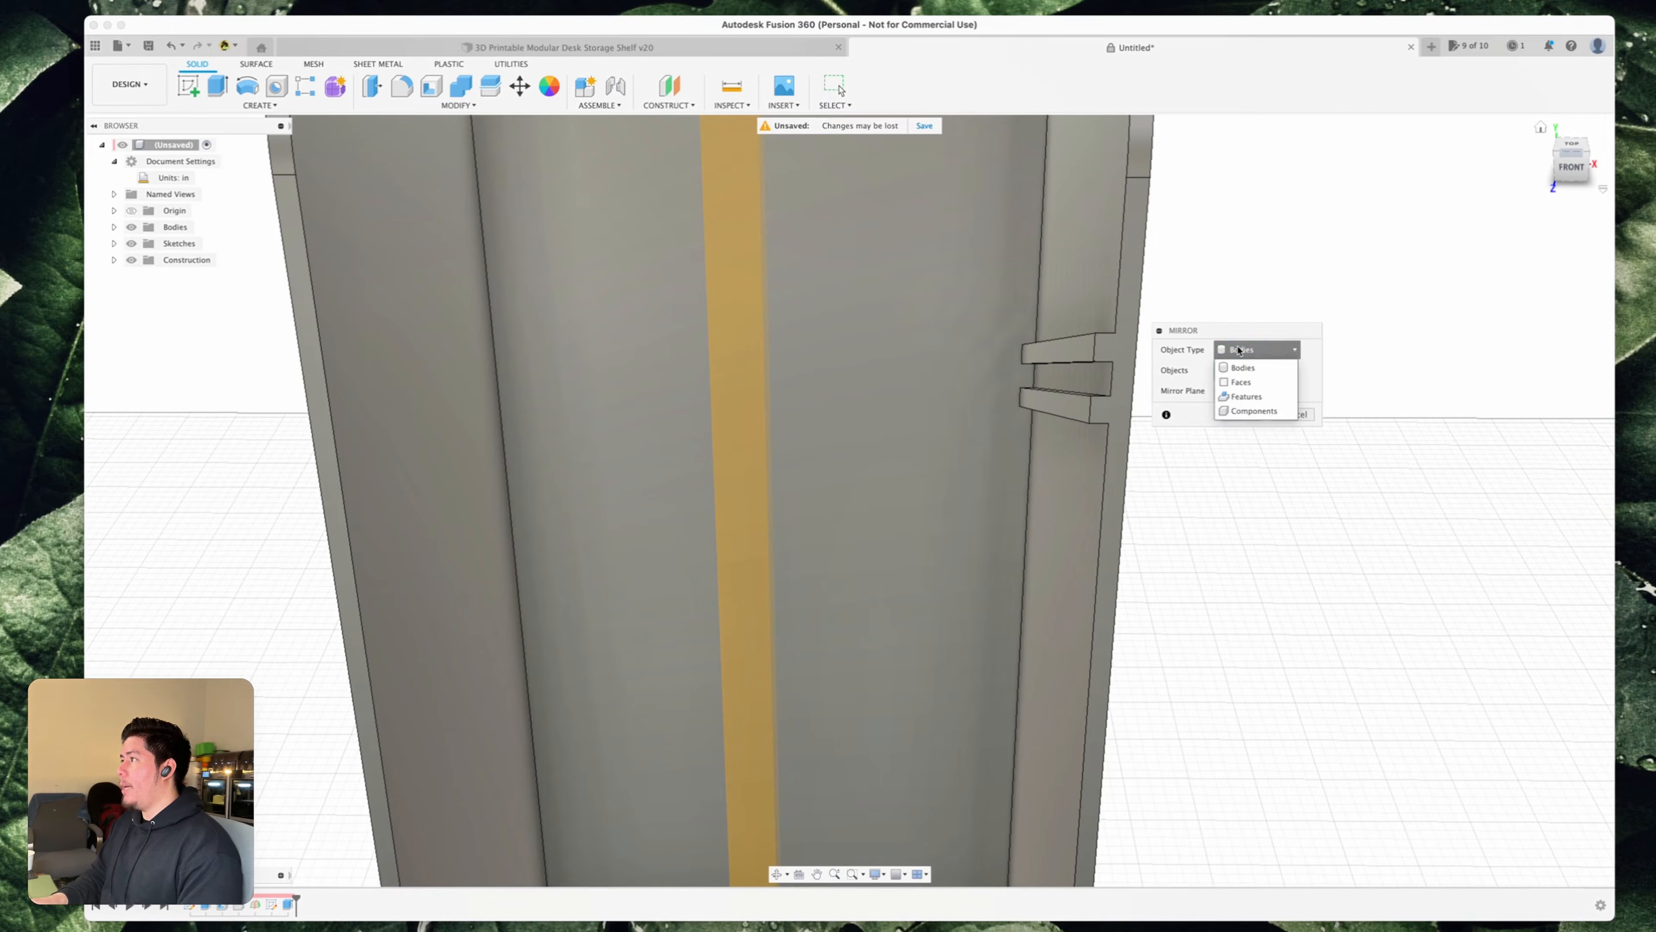
click(1246, 396)
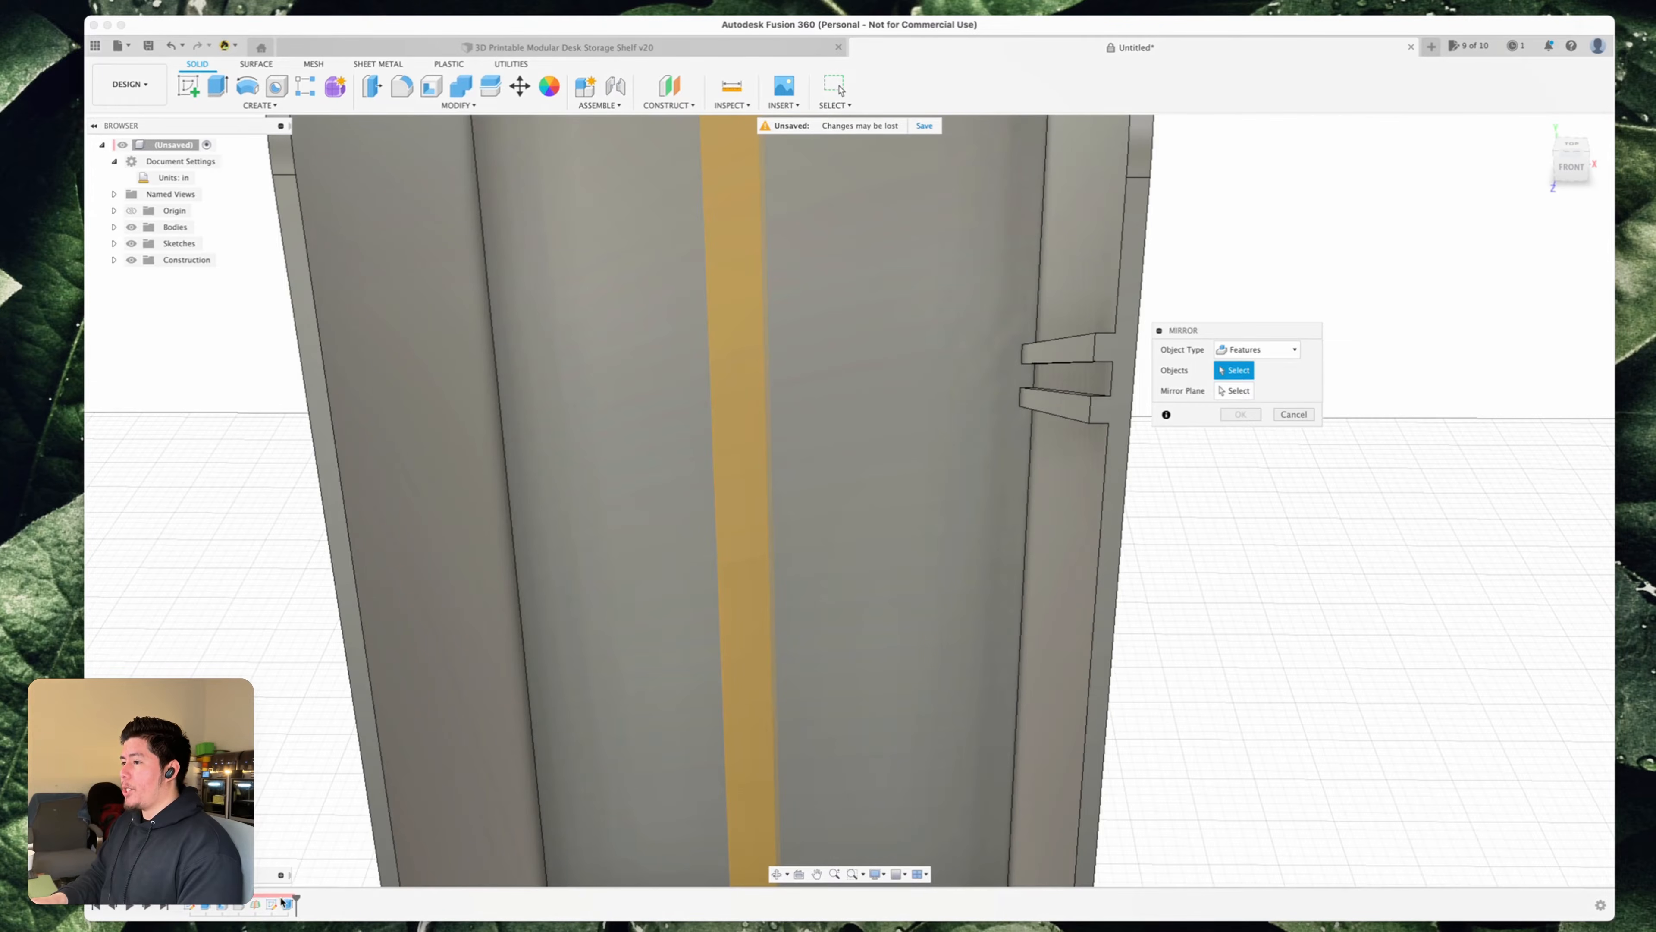
click(286, 904)
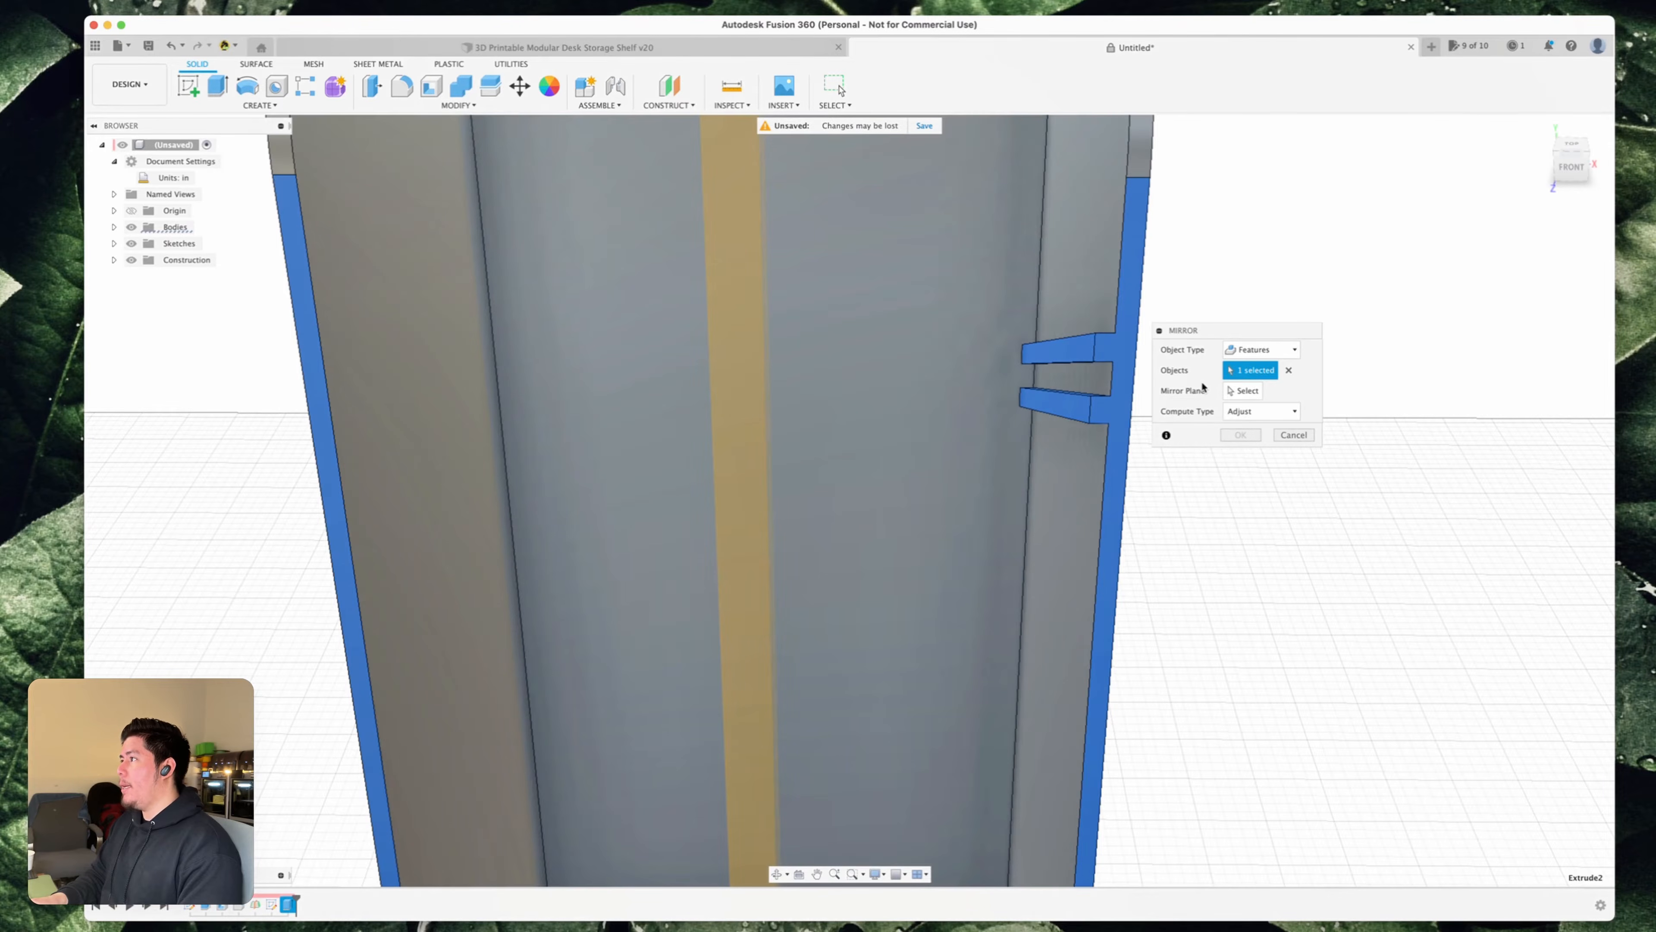
click(1243, 392)
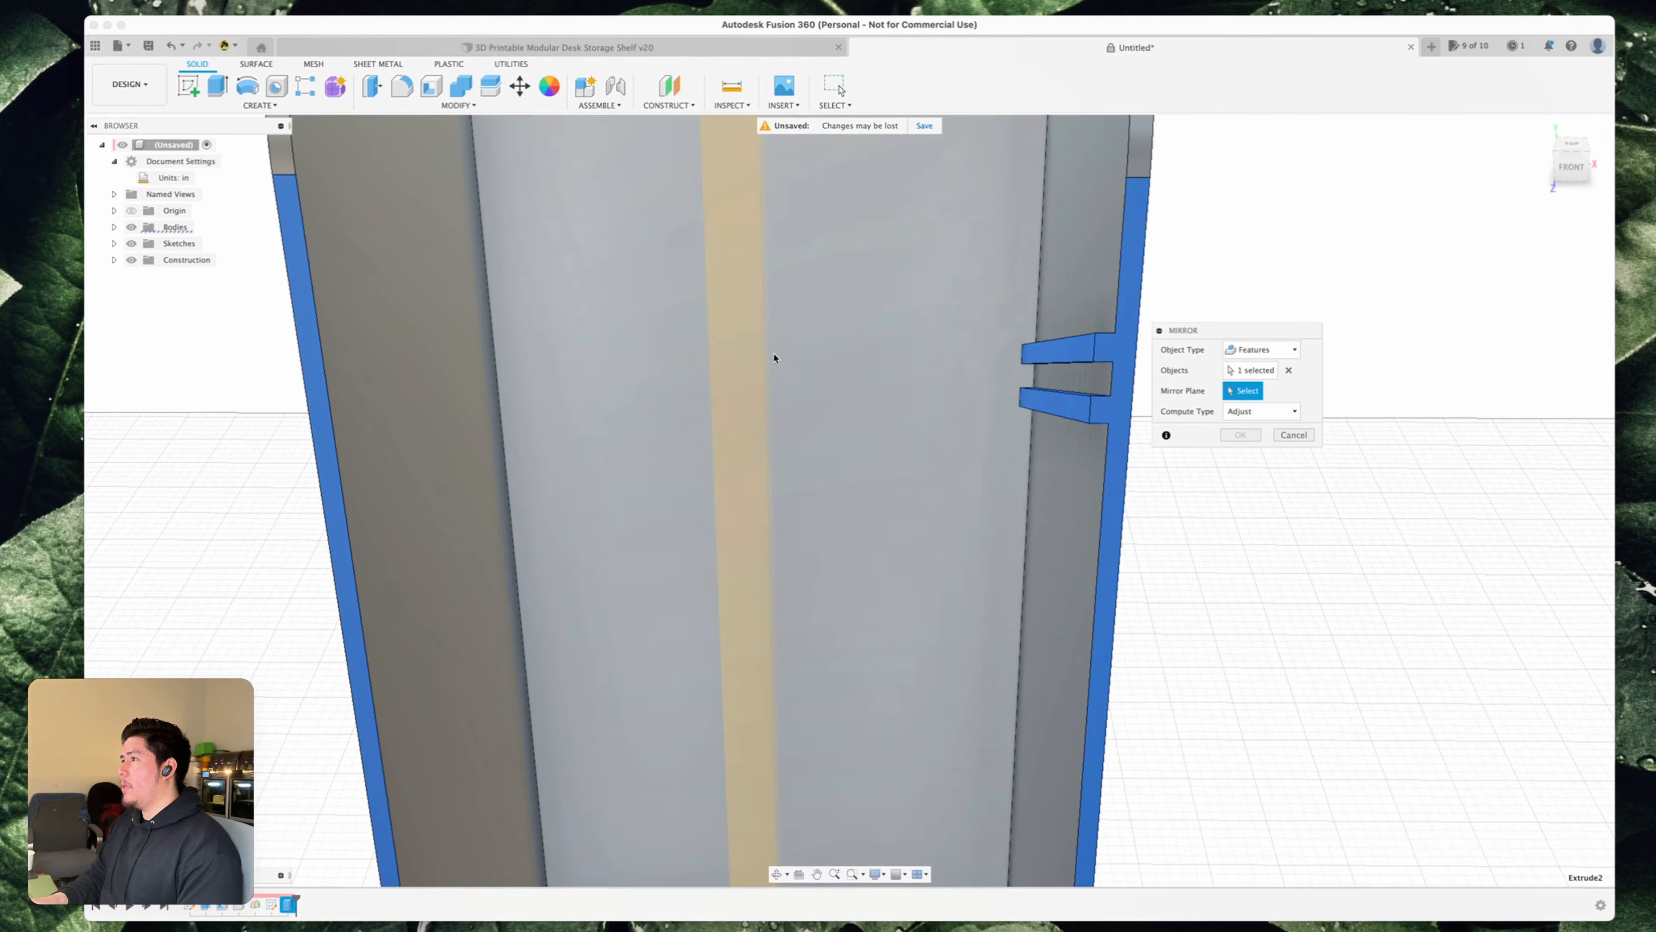
click(727, 377)
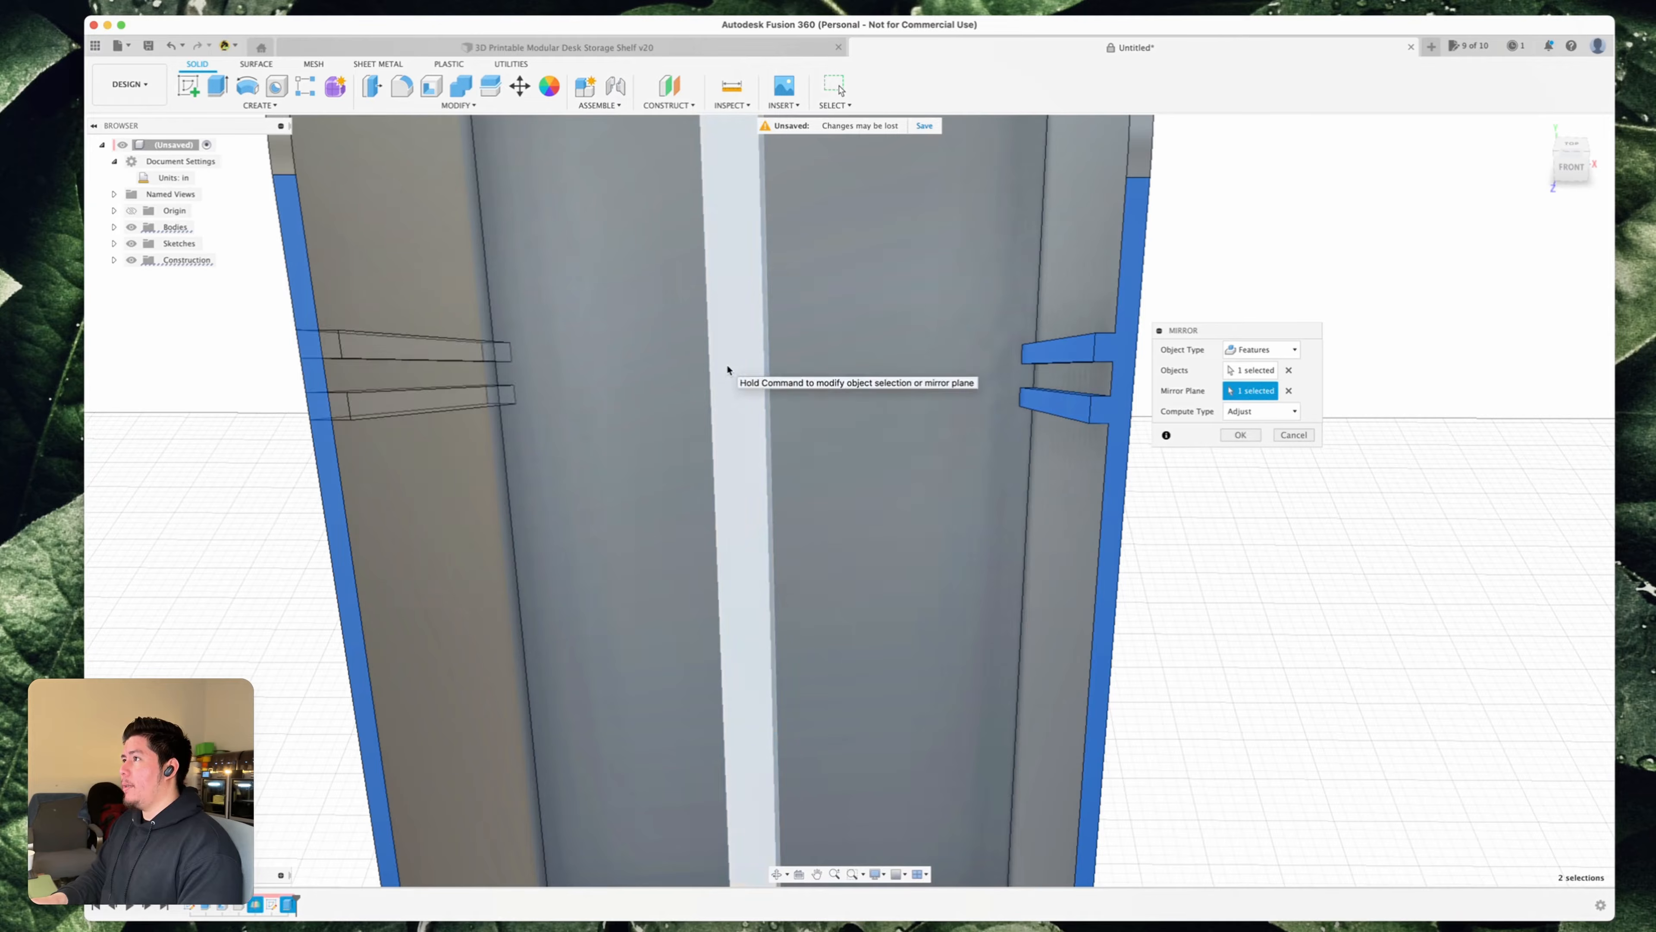
click(115, 261)
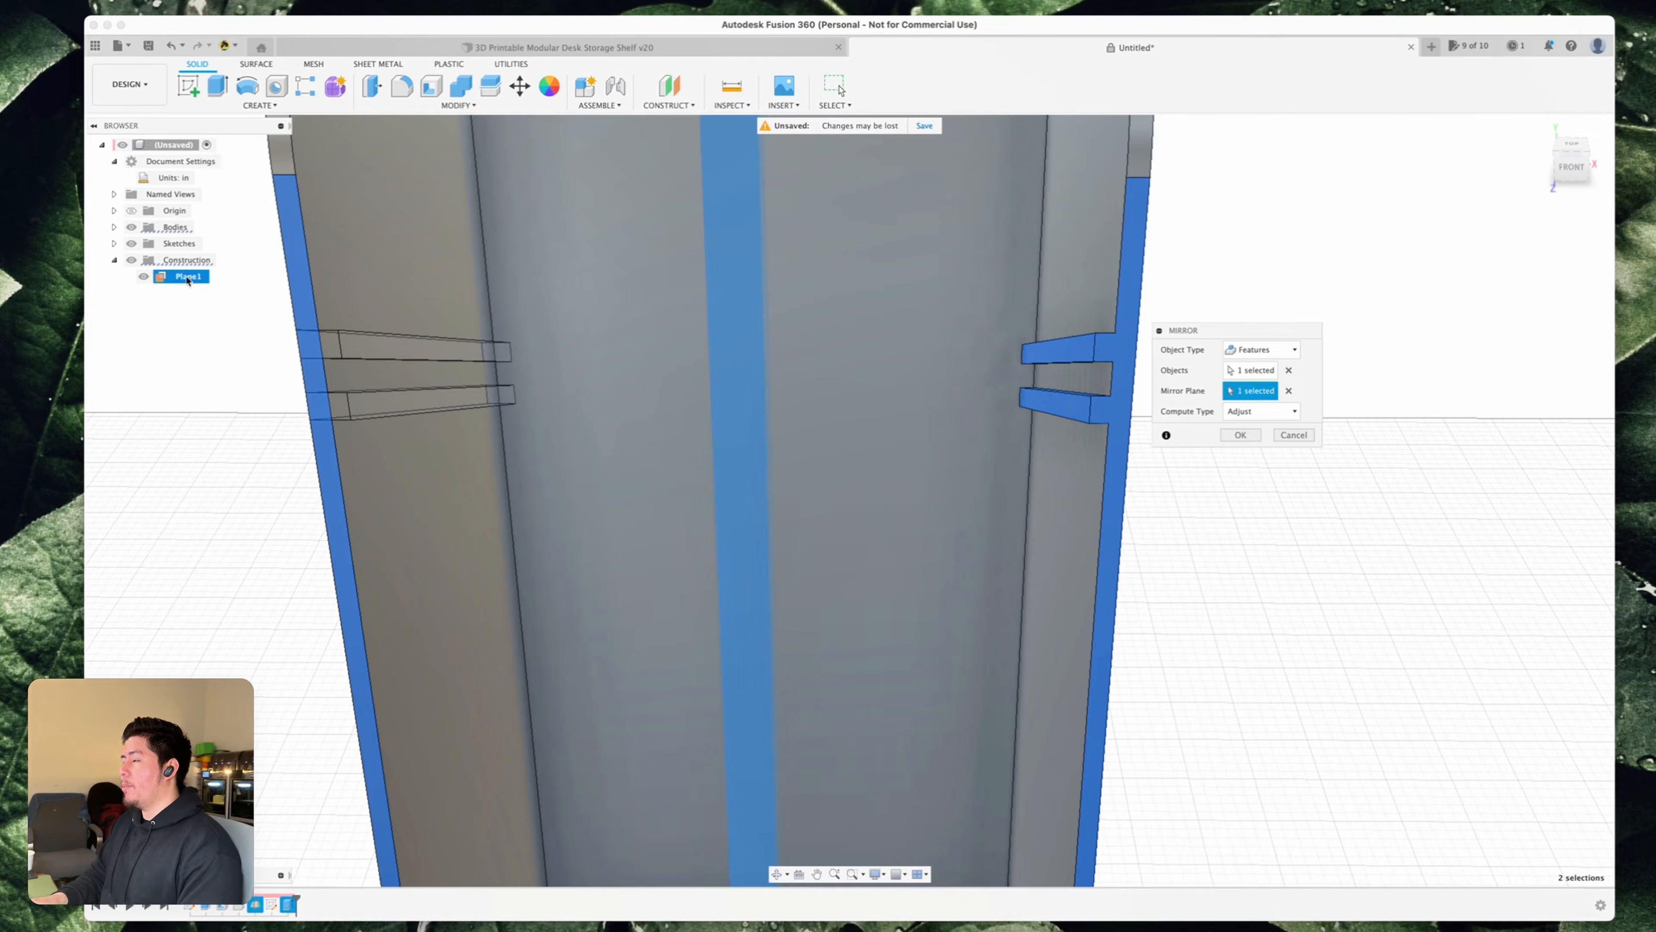
click(1240, 435)
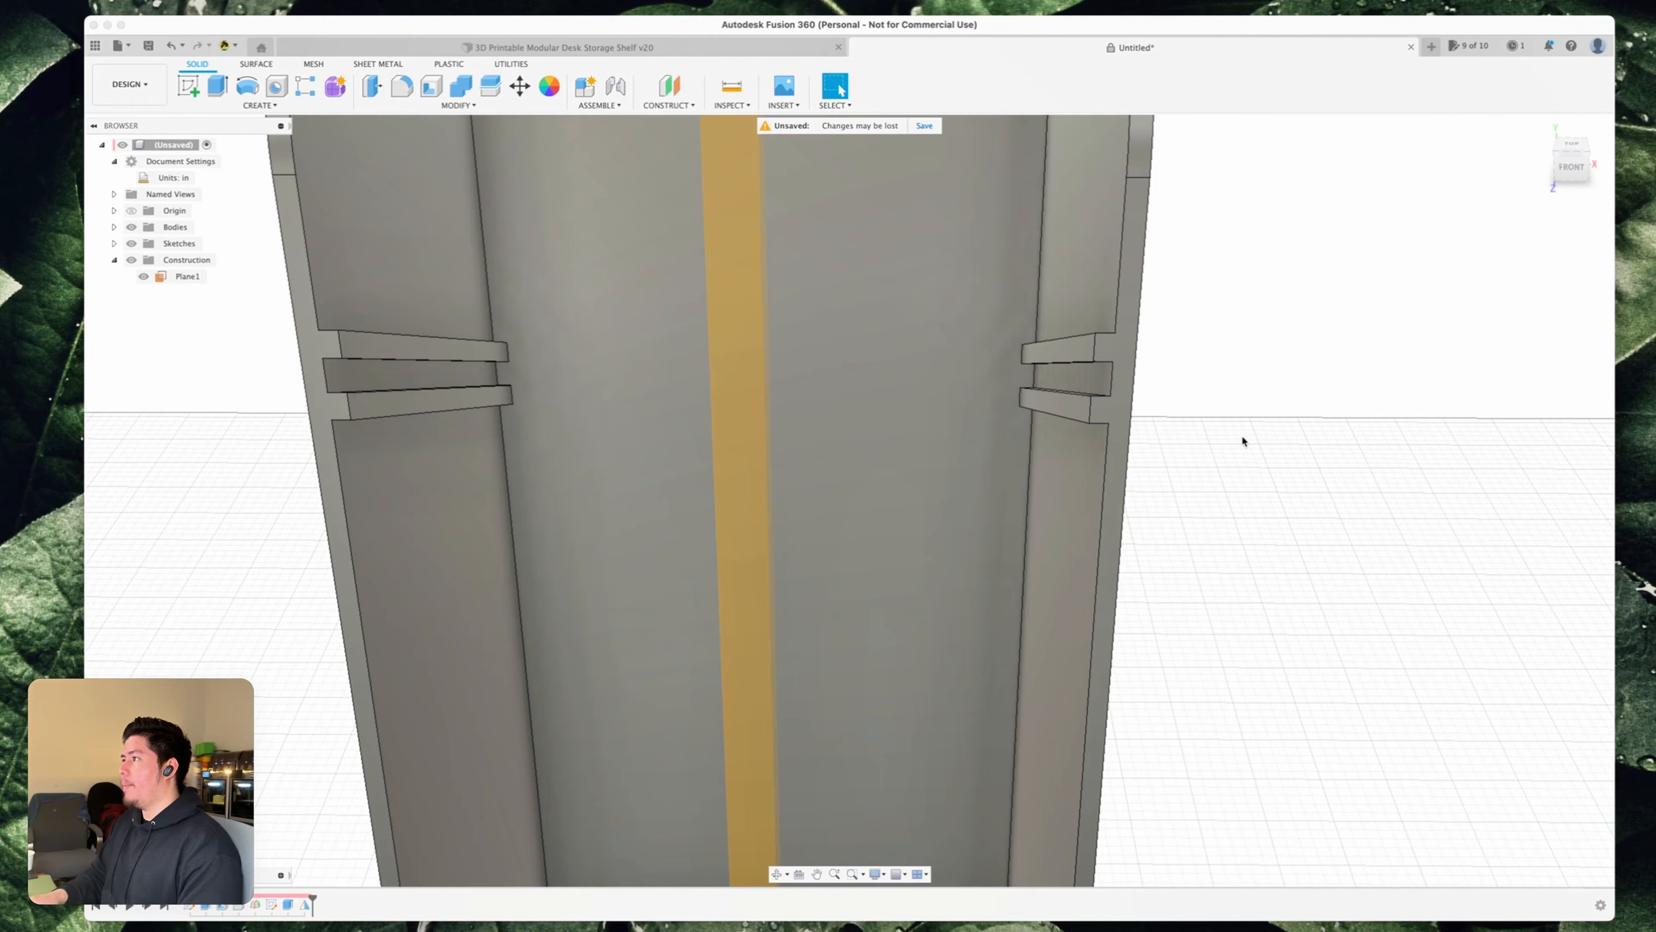
- Open the design parameters and set the Top_Shelf user parameter to 2.5 in
scroll(1163, 432, down, 5)
middle_drag(1148, 427, 942, 424)
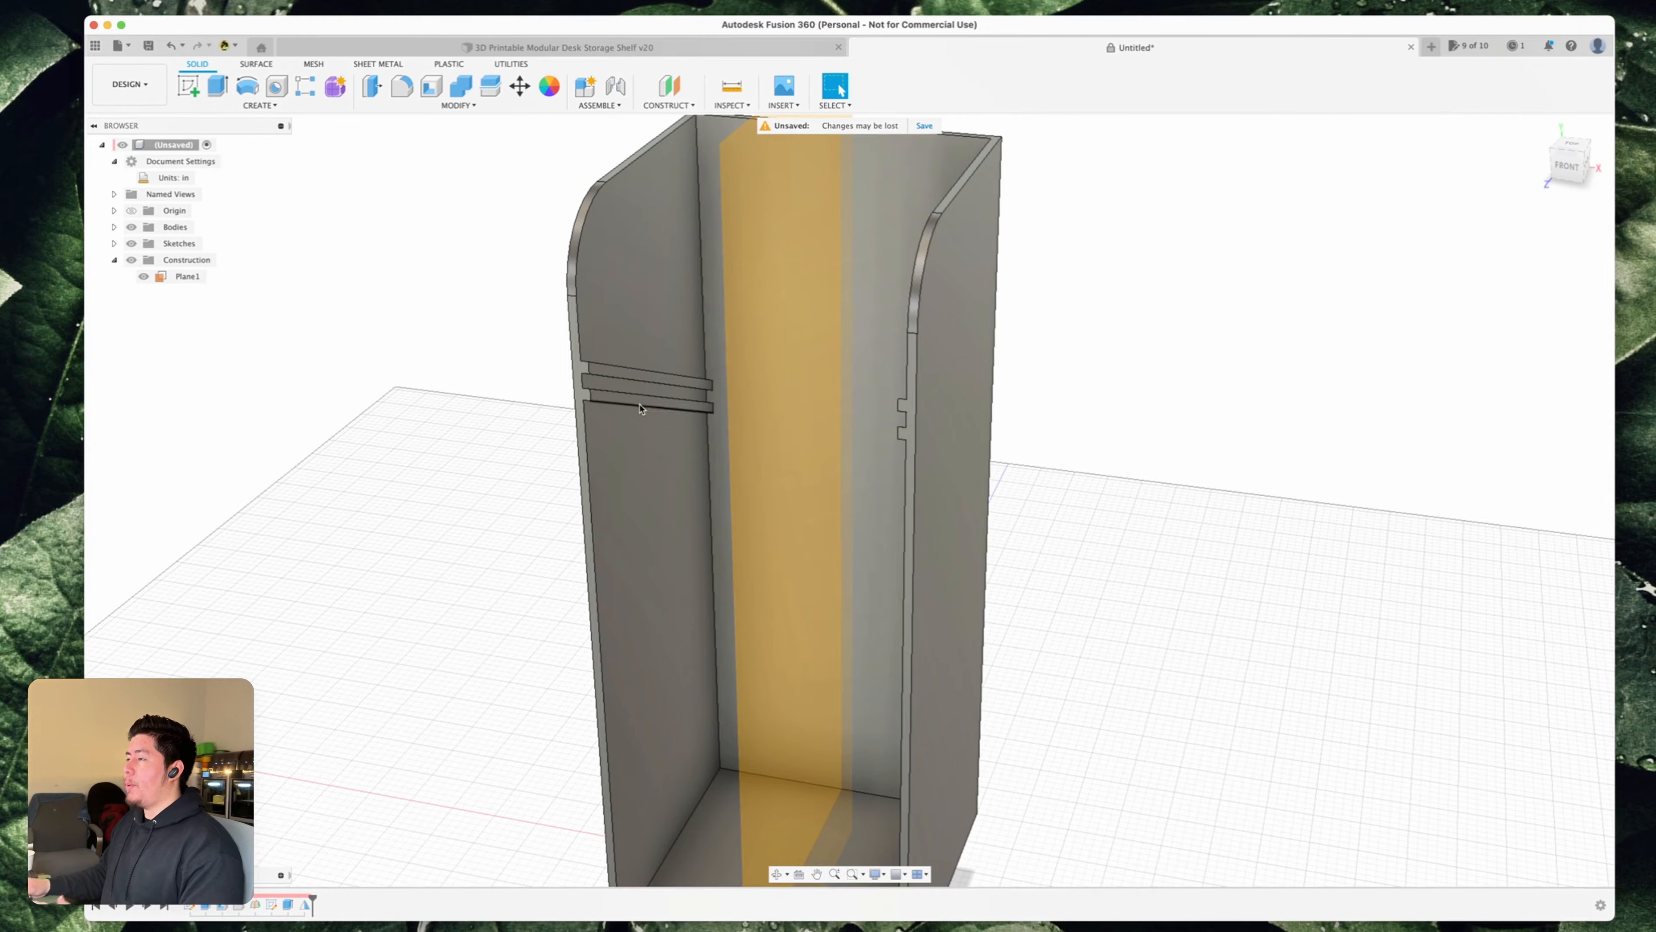
scroll(635, 377, down, 2)
middle_drag(635, 377, 567, 395)
scroll(658, 399, down, 1)
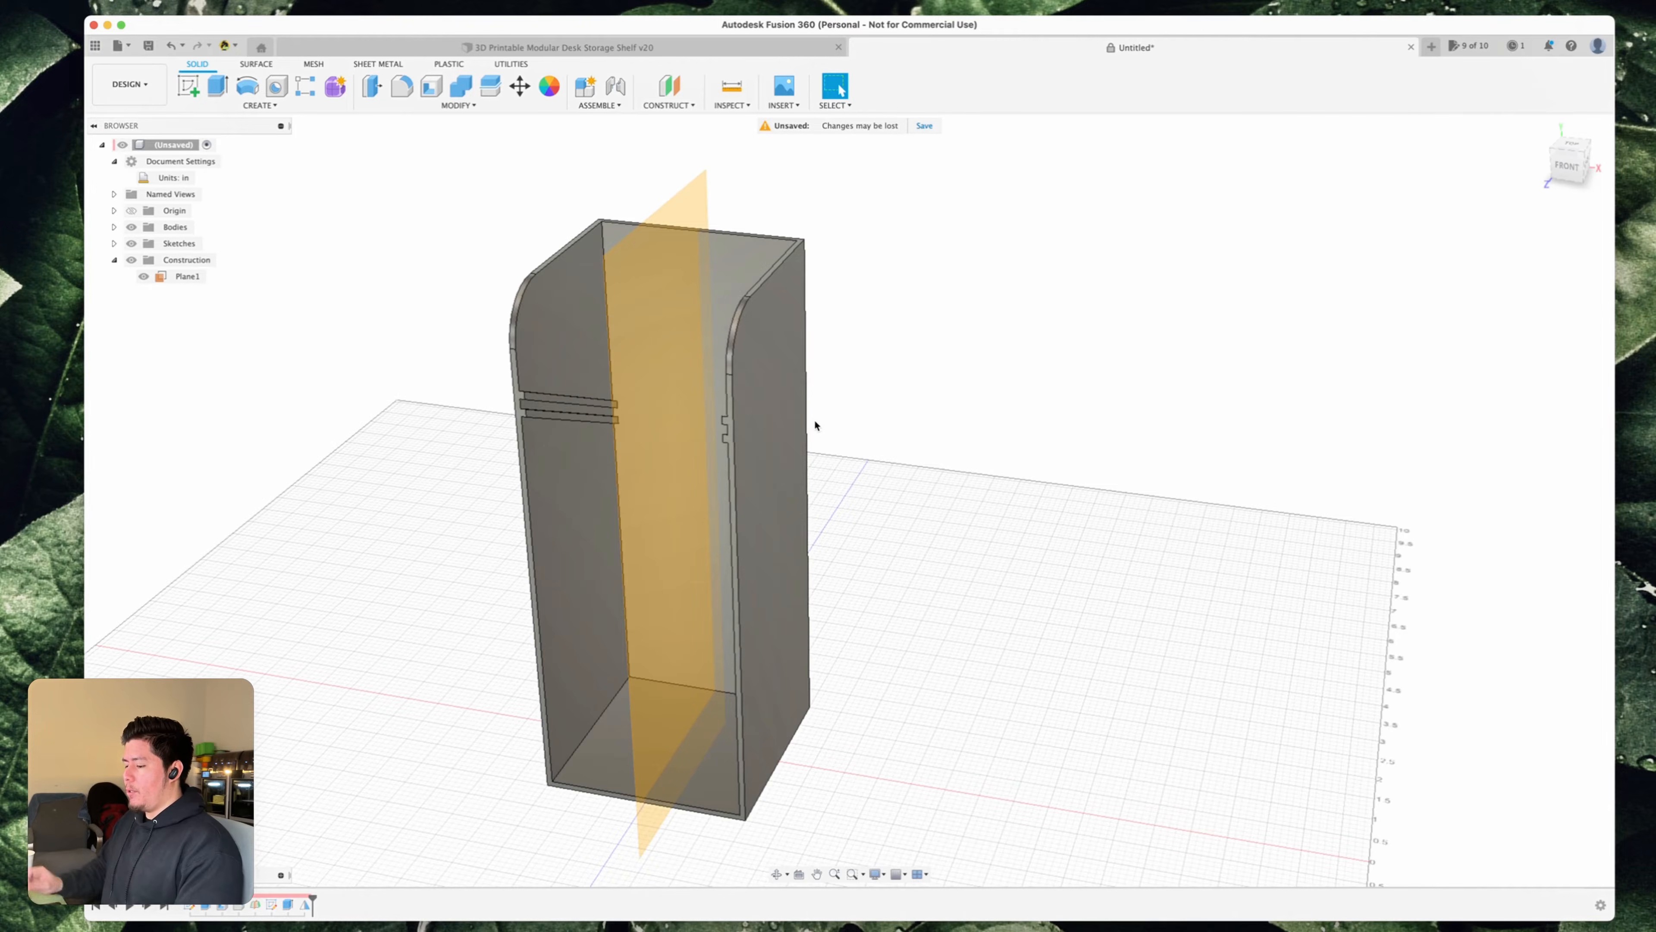
text(sch)
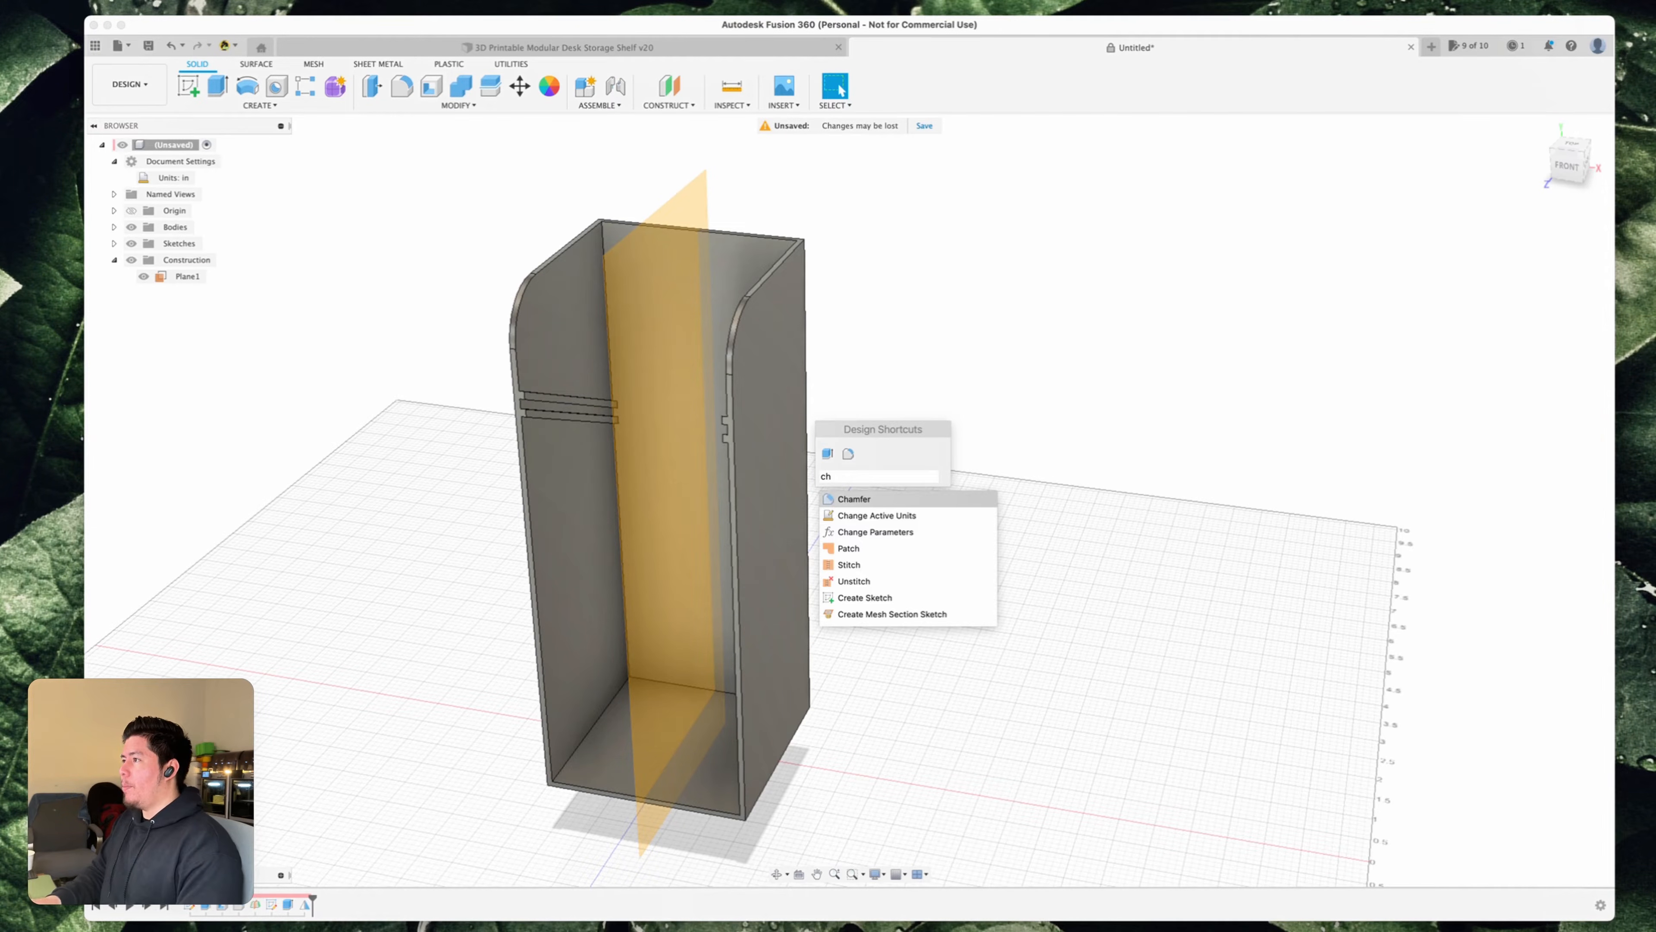
click(866, 530)
drag(801, 229, 1181, 240)
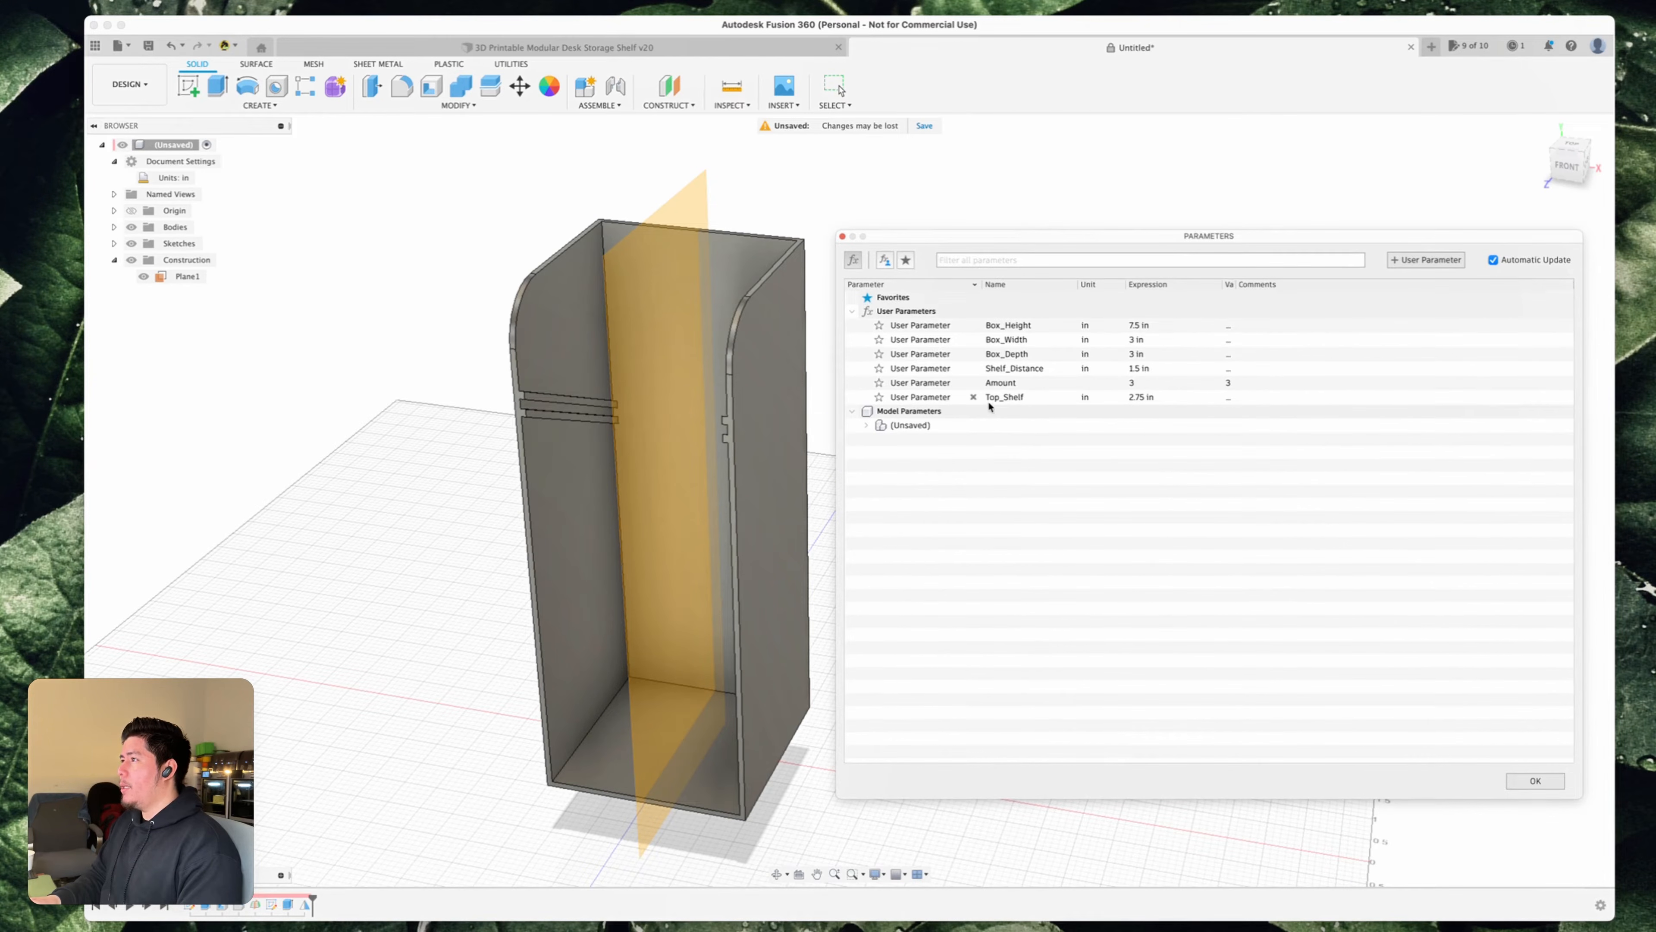
click(1138, 397)
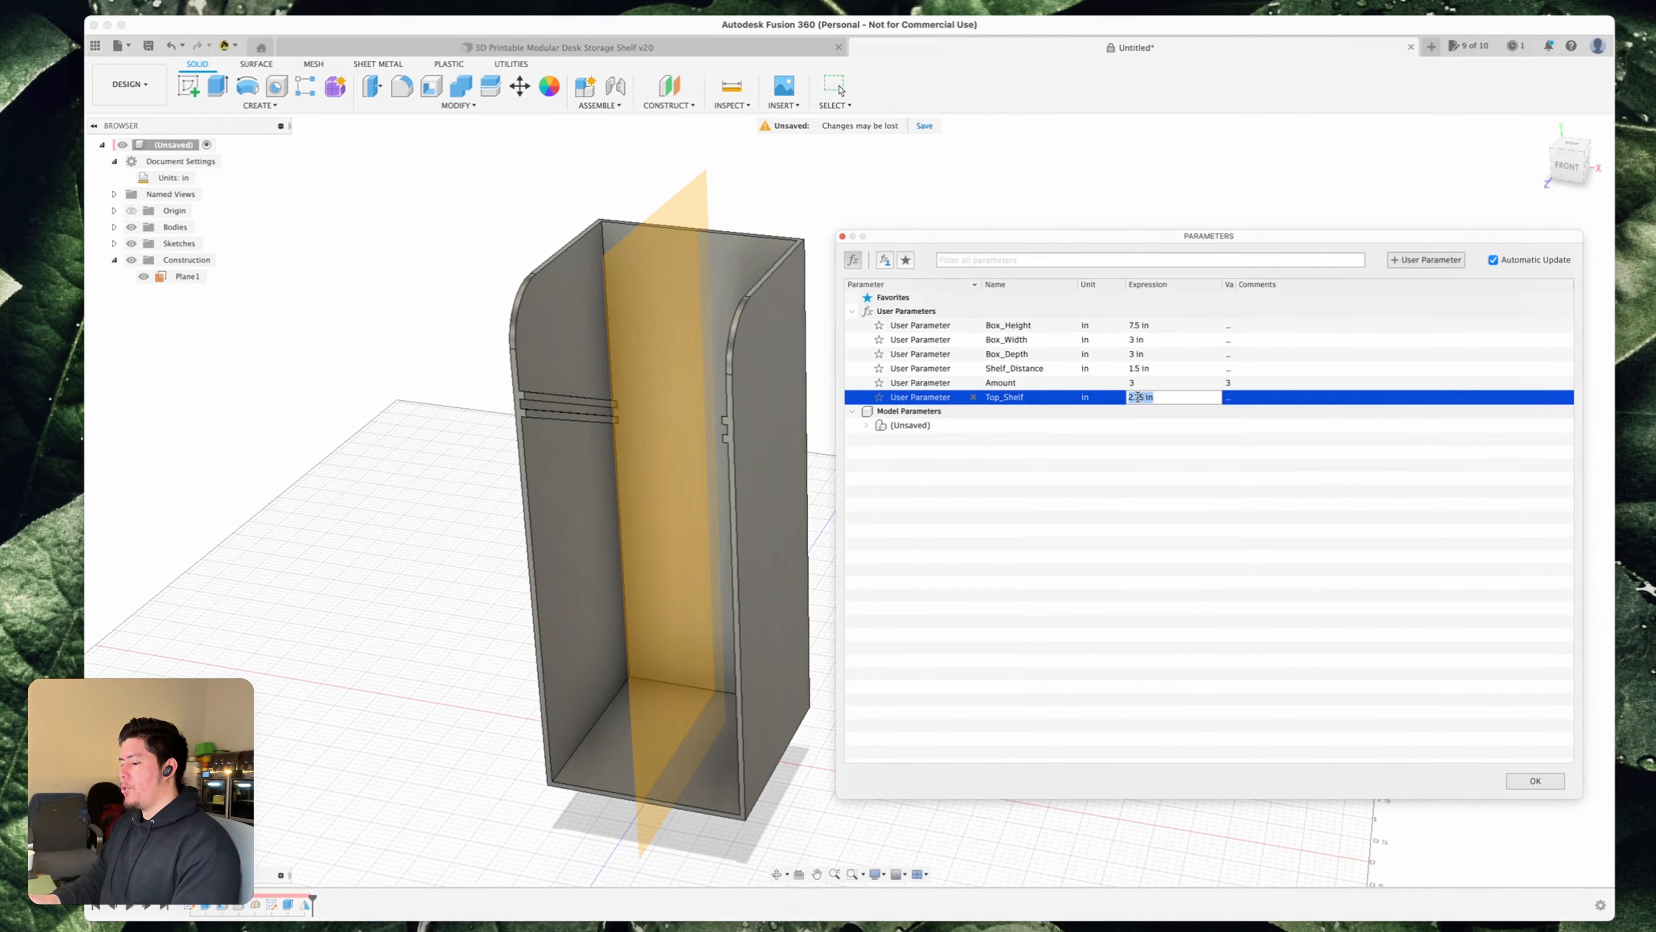
key(Return)
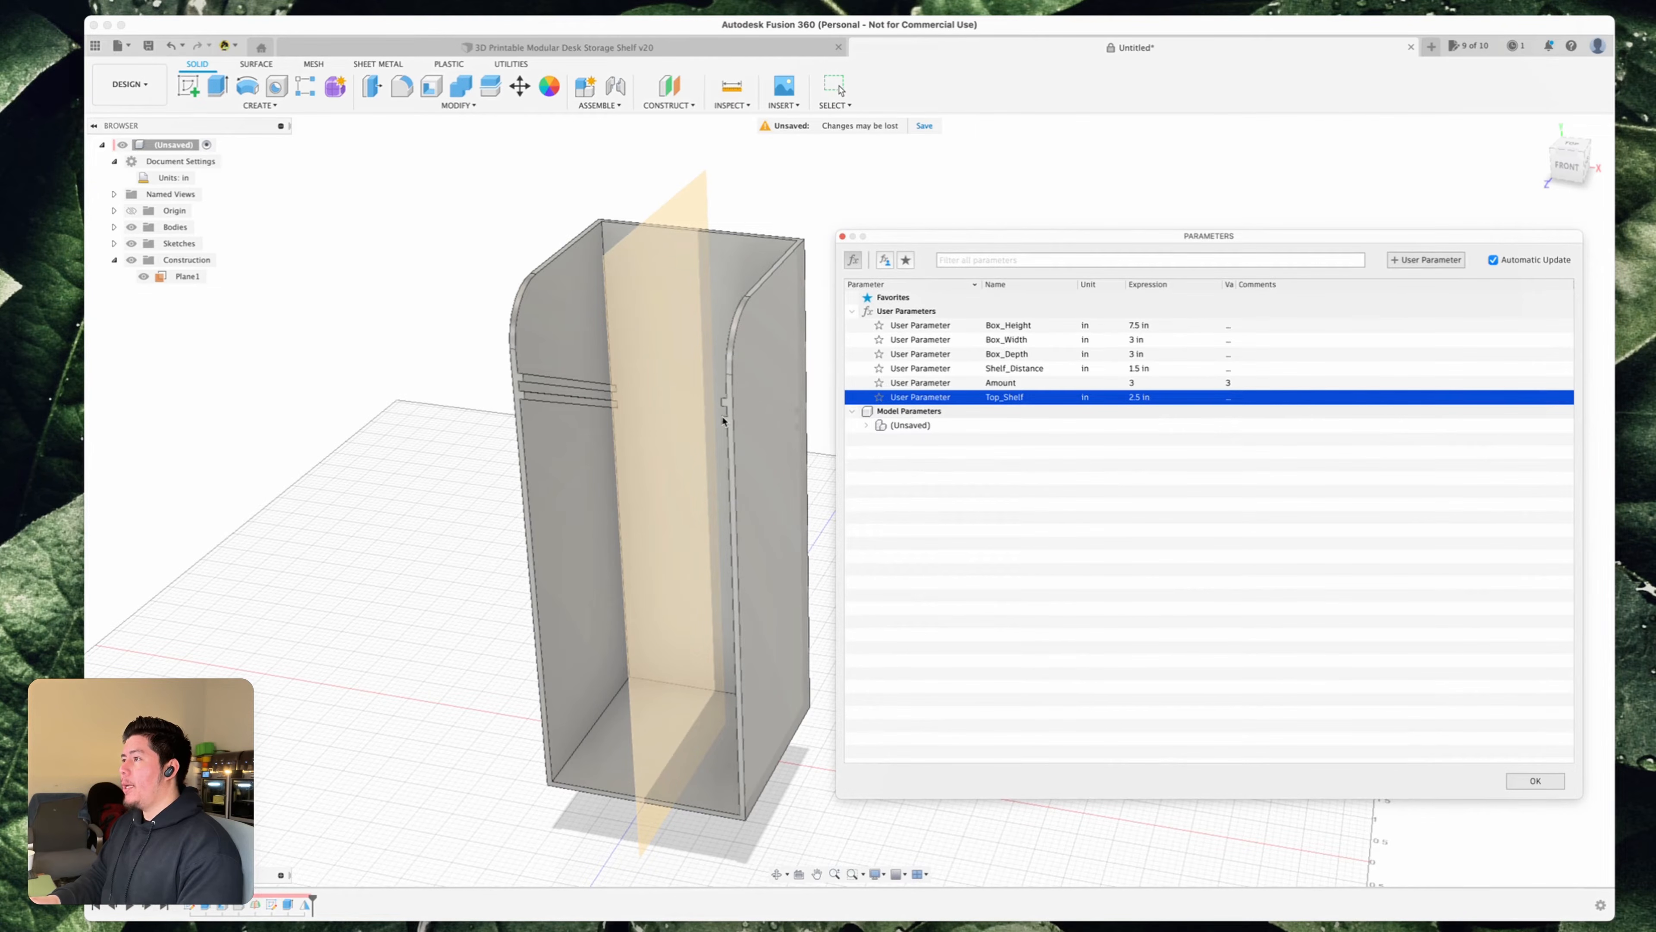
- Test the rail position by setting the Top_Shelf parameter to 3 in and then to 2 in
double_click(1134, 398)
text(3)
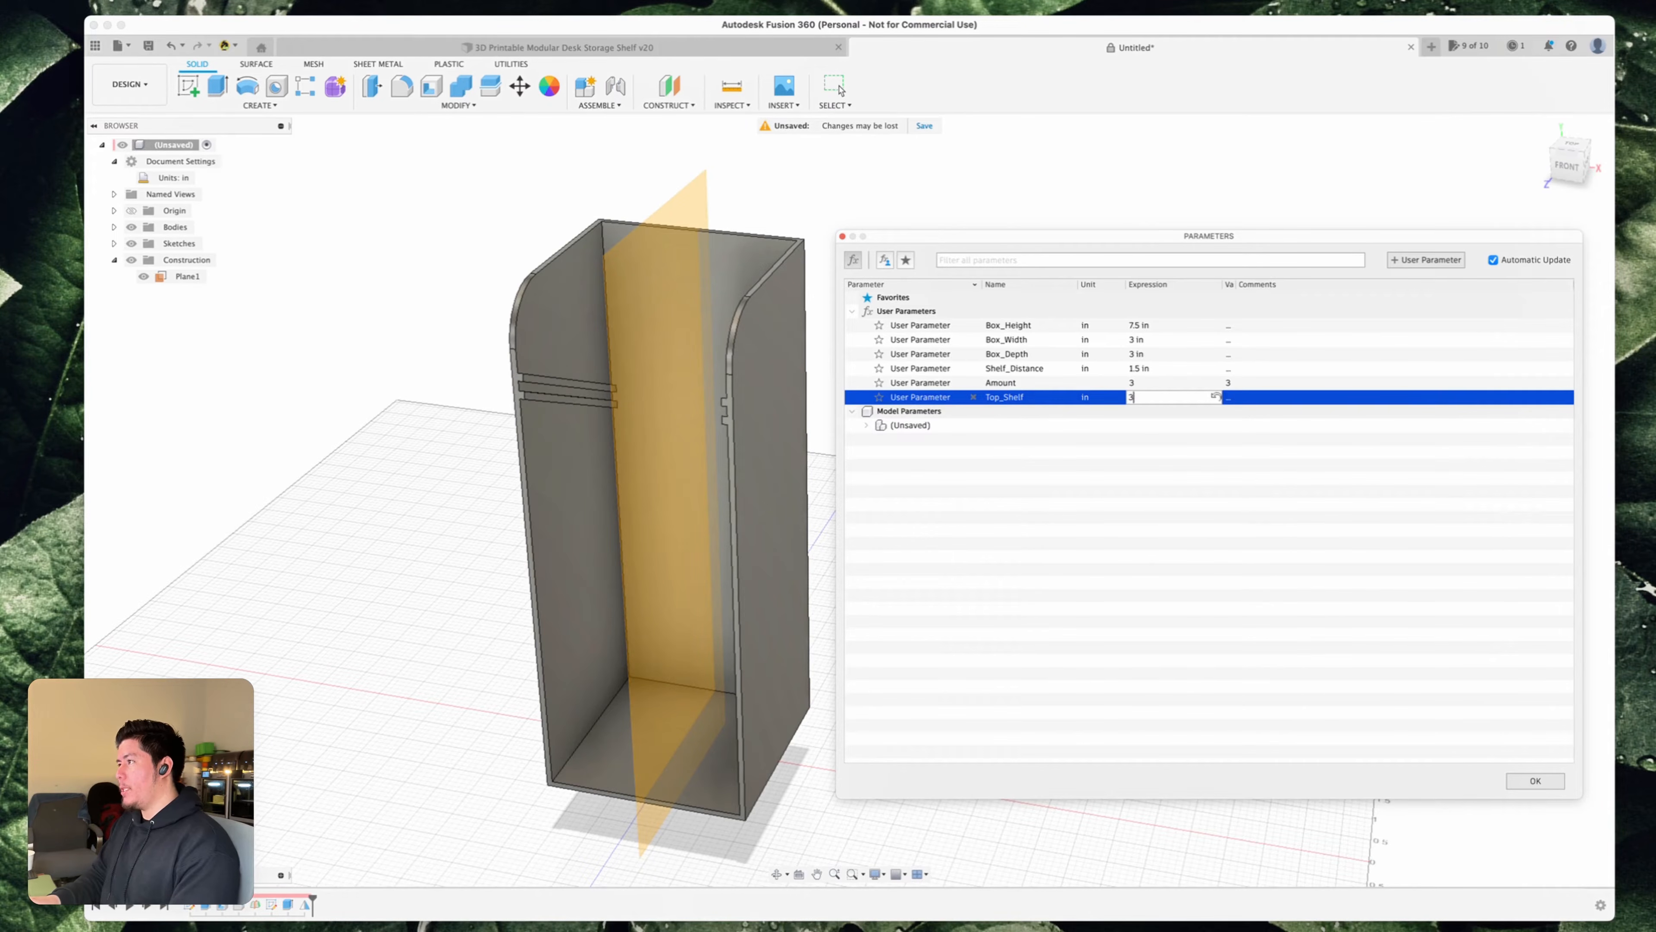
key(Return)
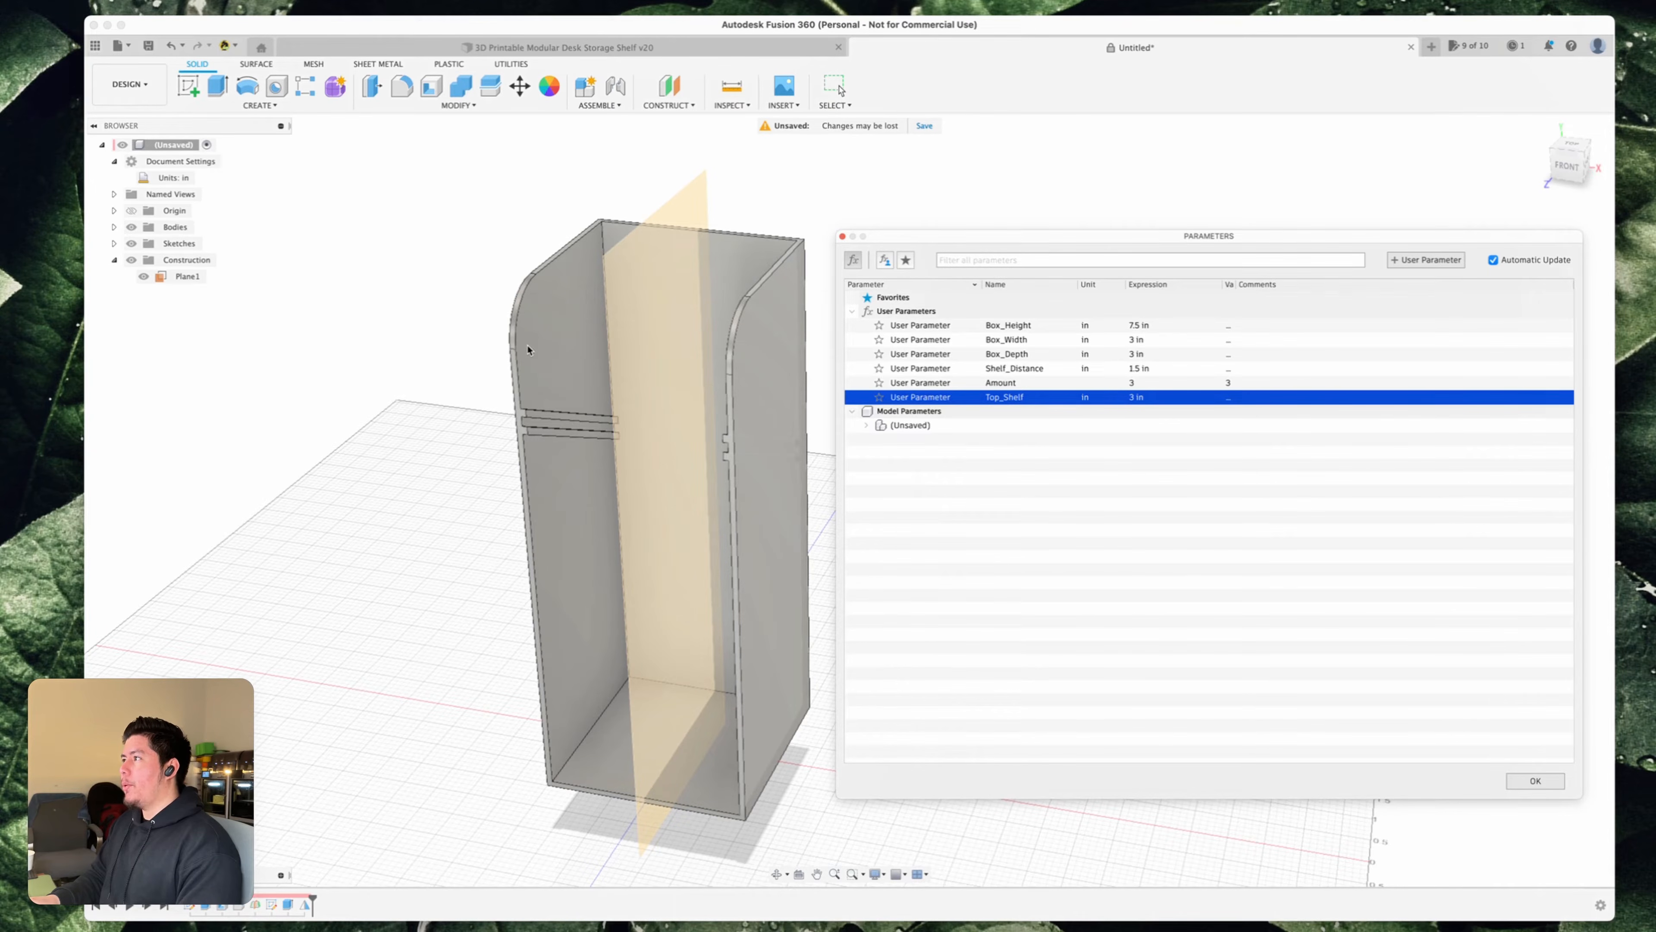
double_click(1135, 397)
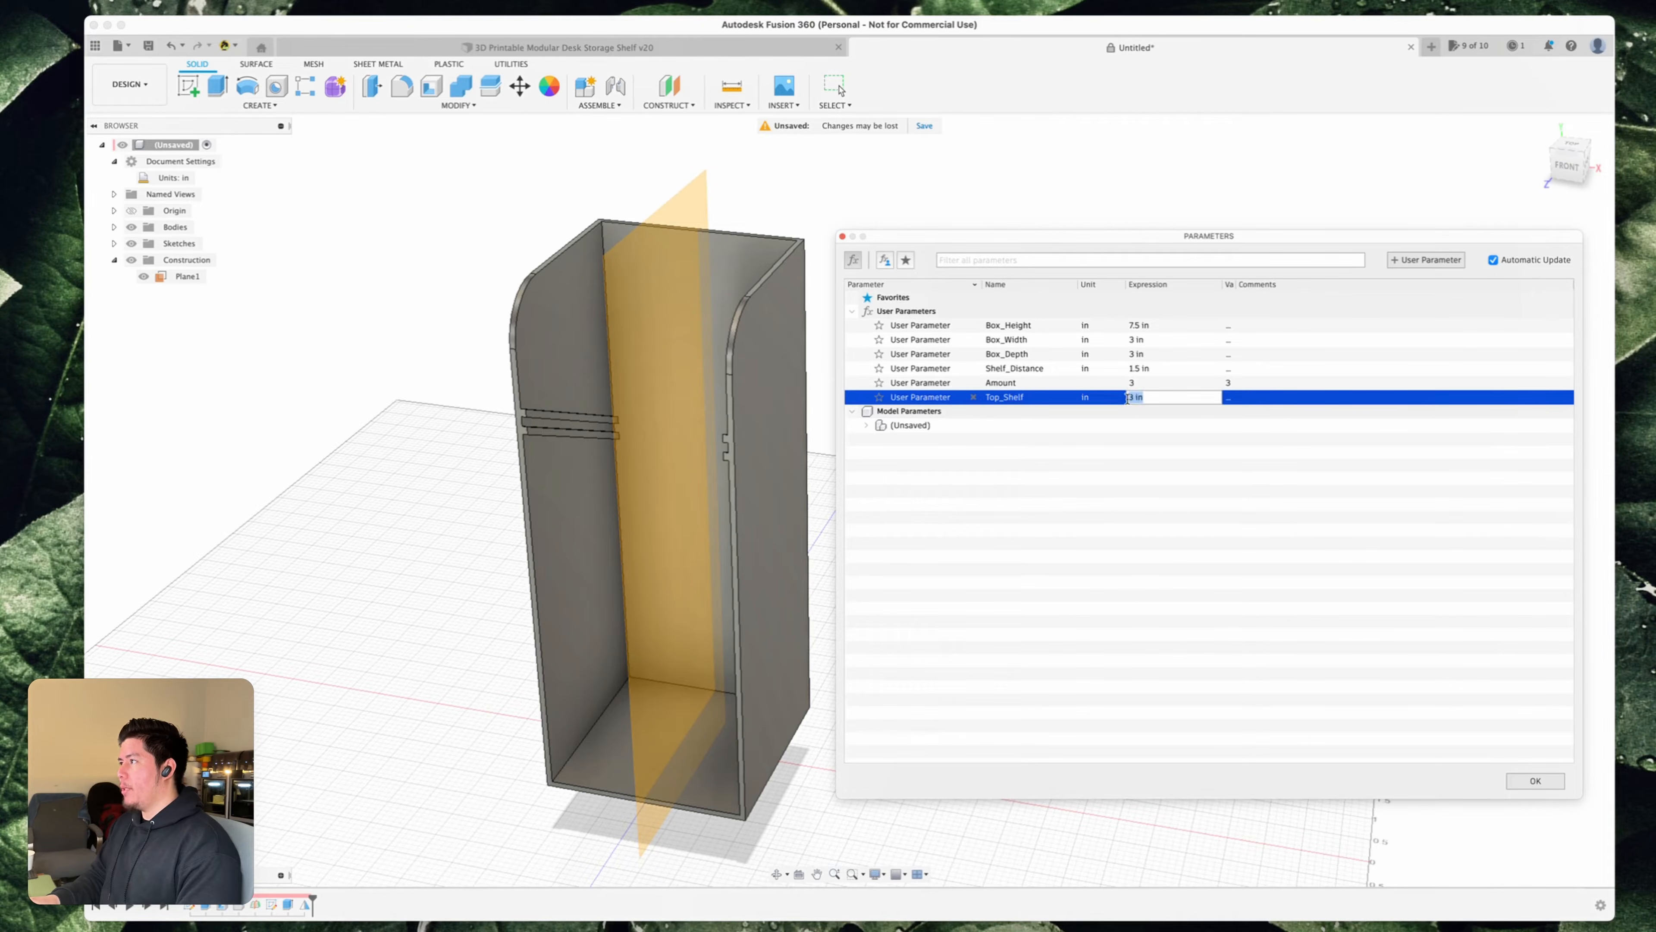
key(BackSpace)
text(2)
key(Return)
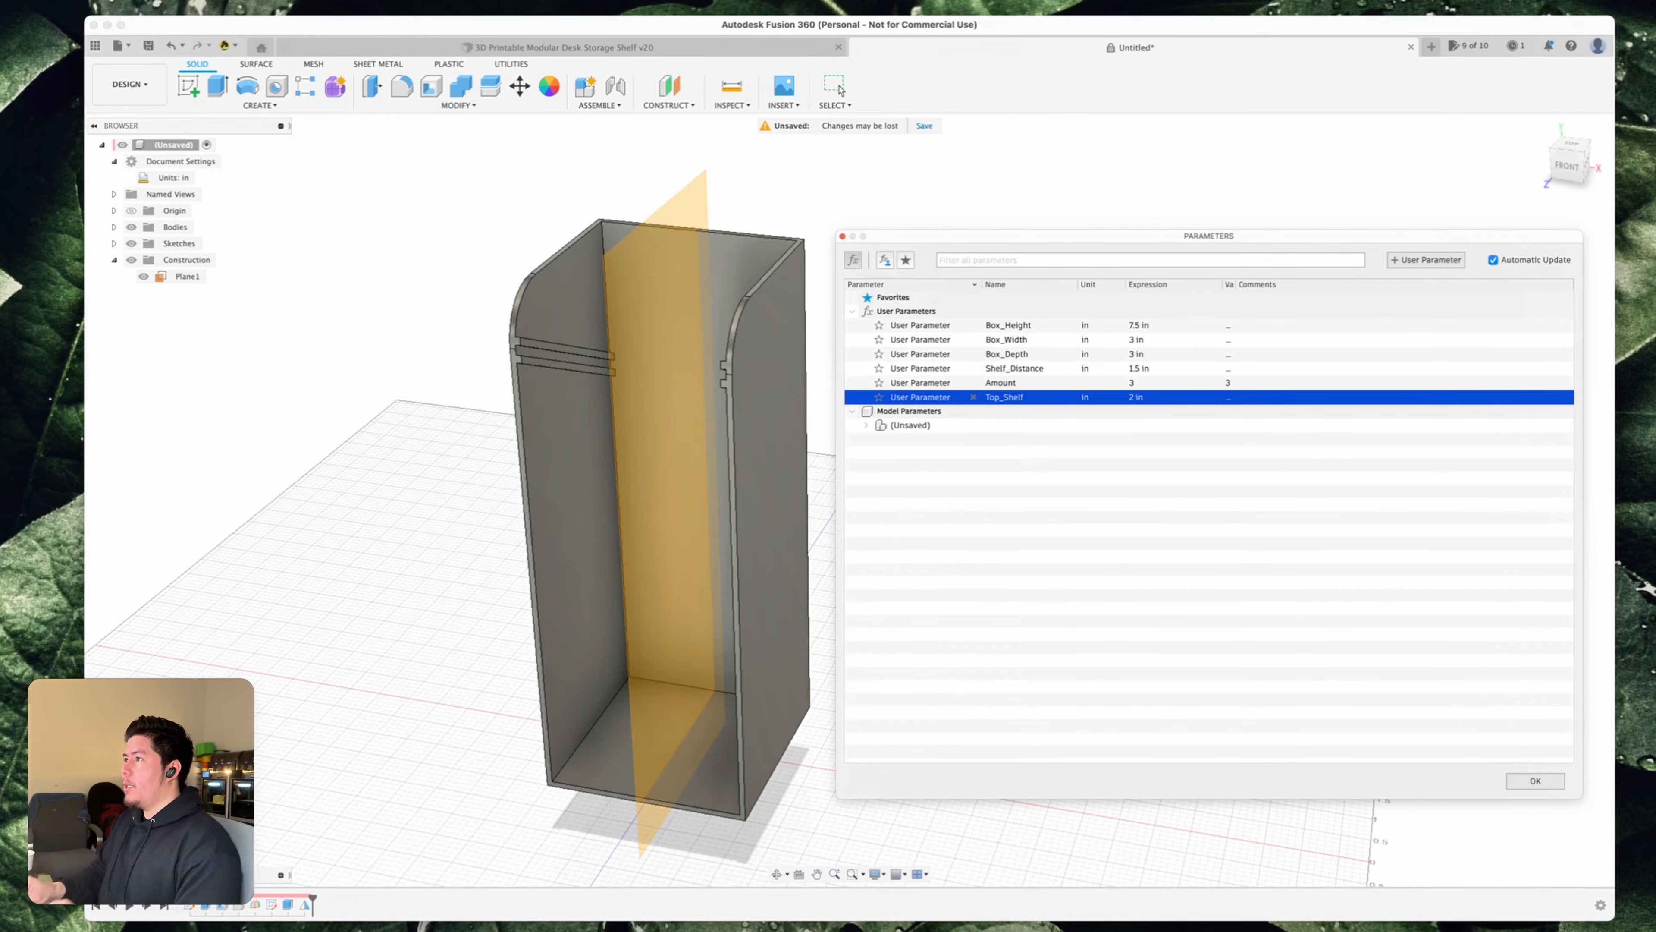
- Test the rail position by setting the Top_Shelf parameter to 1 in
click(1133, 400)
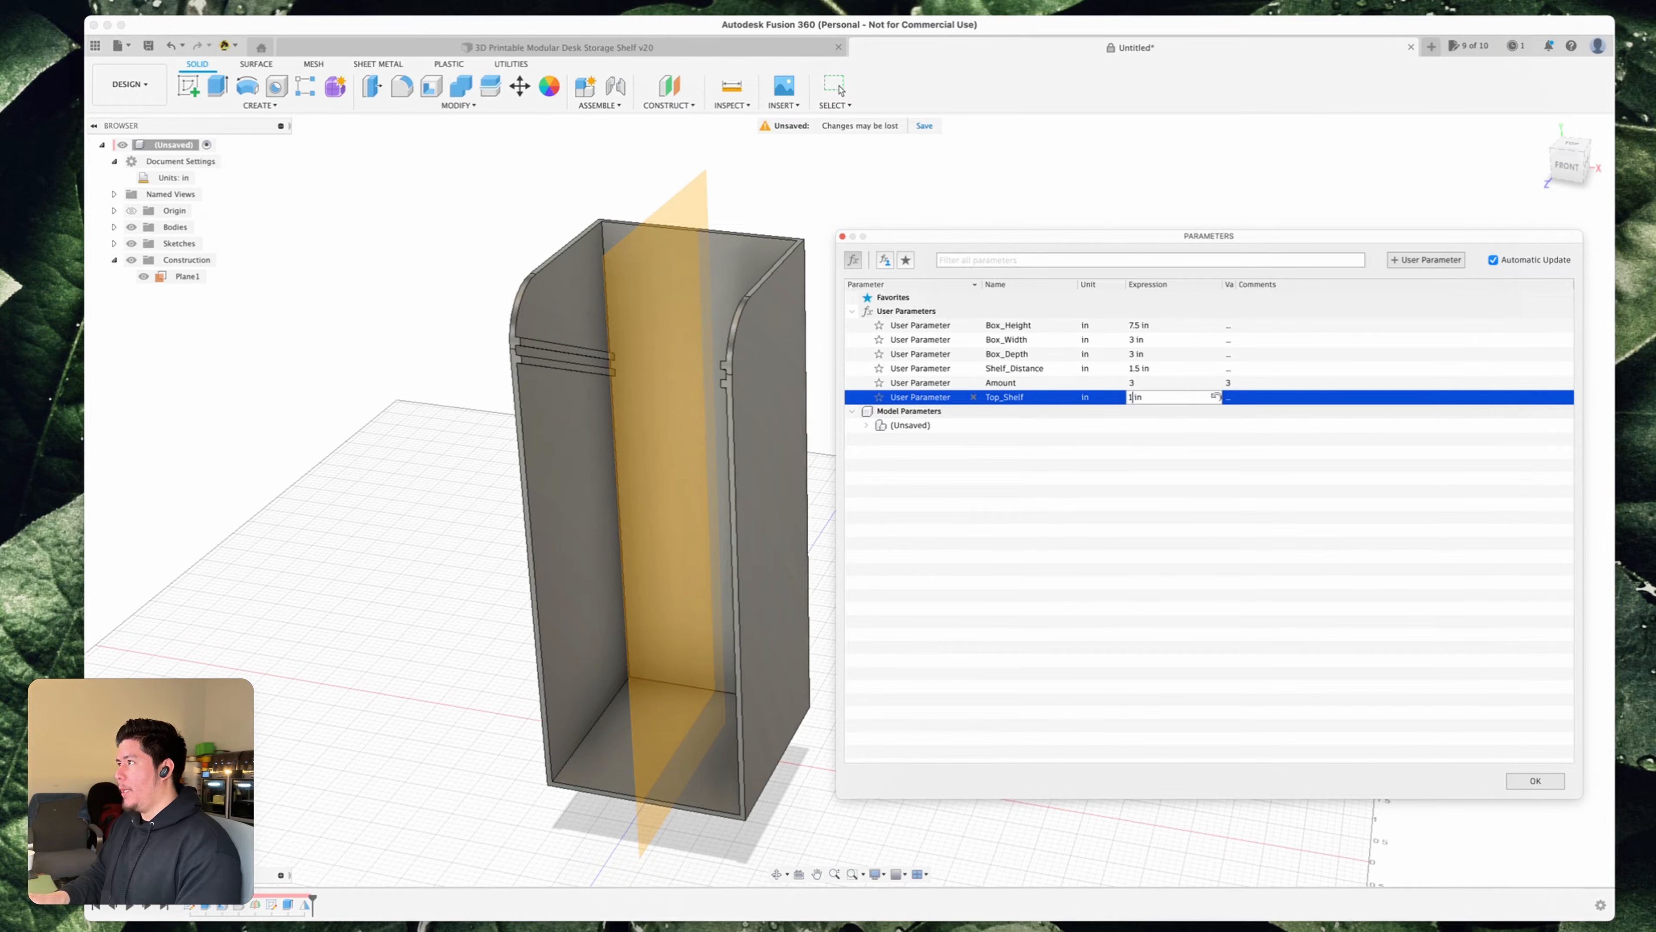
text(1)
key(Return)
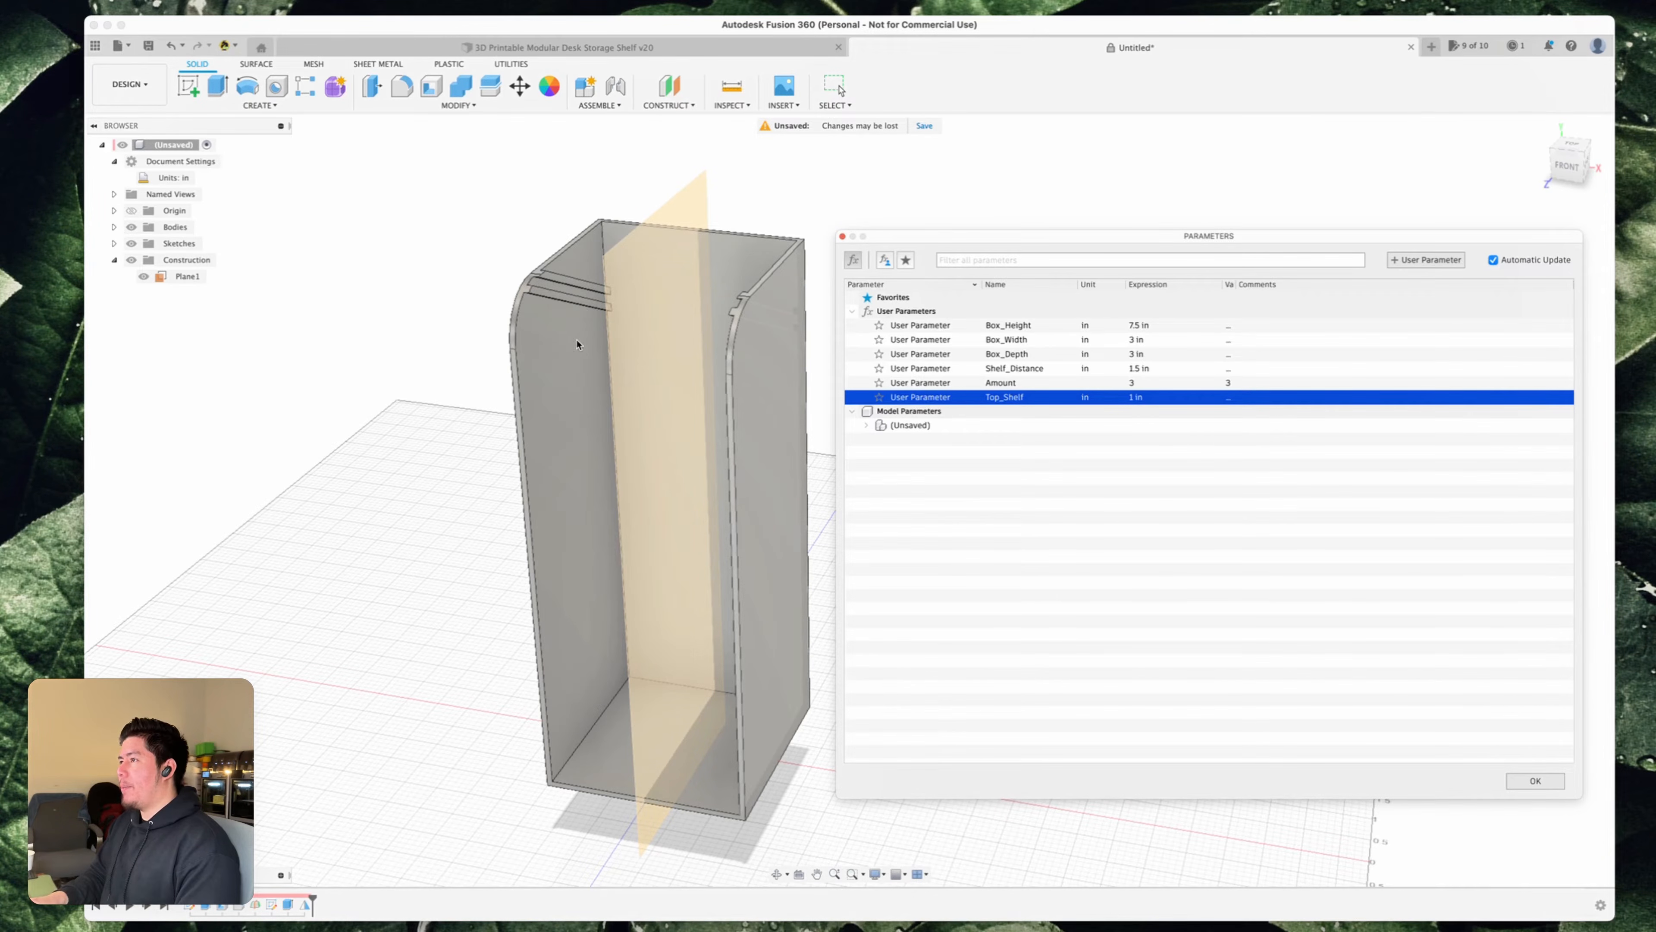
- Set the Top_Shelf parameter to 2.5 in and close the parameters
click(1132, 399)
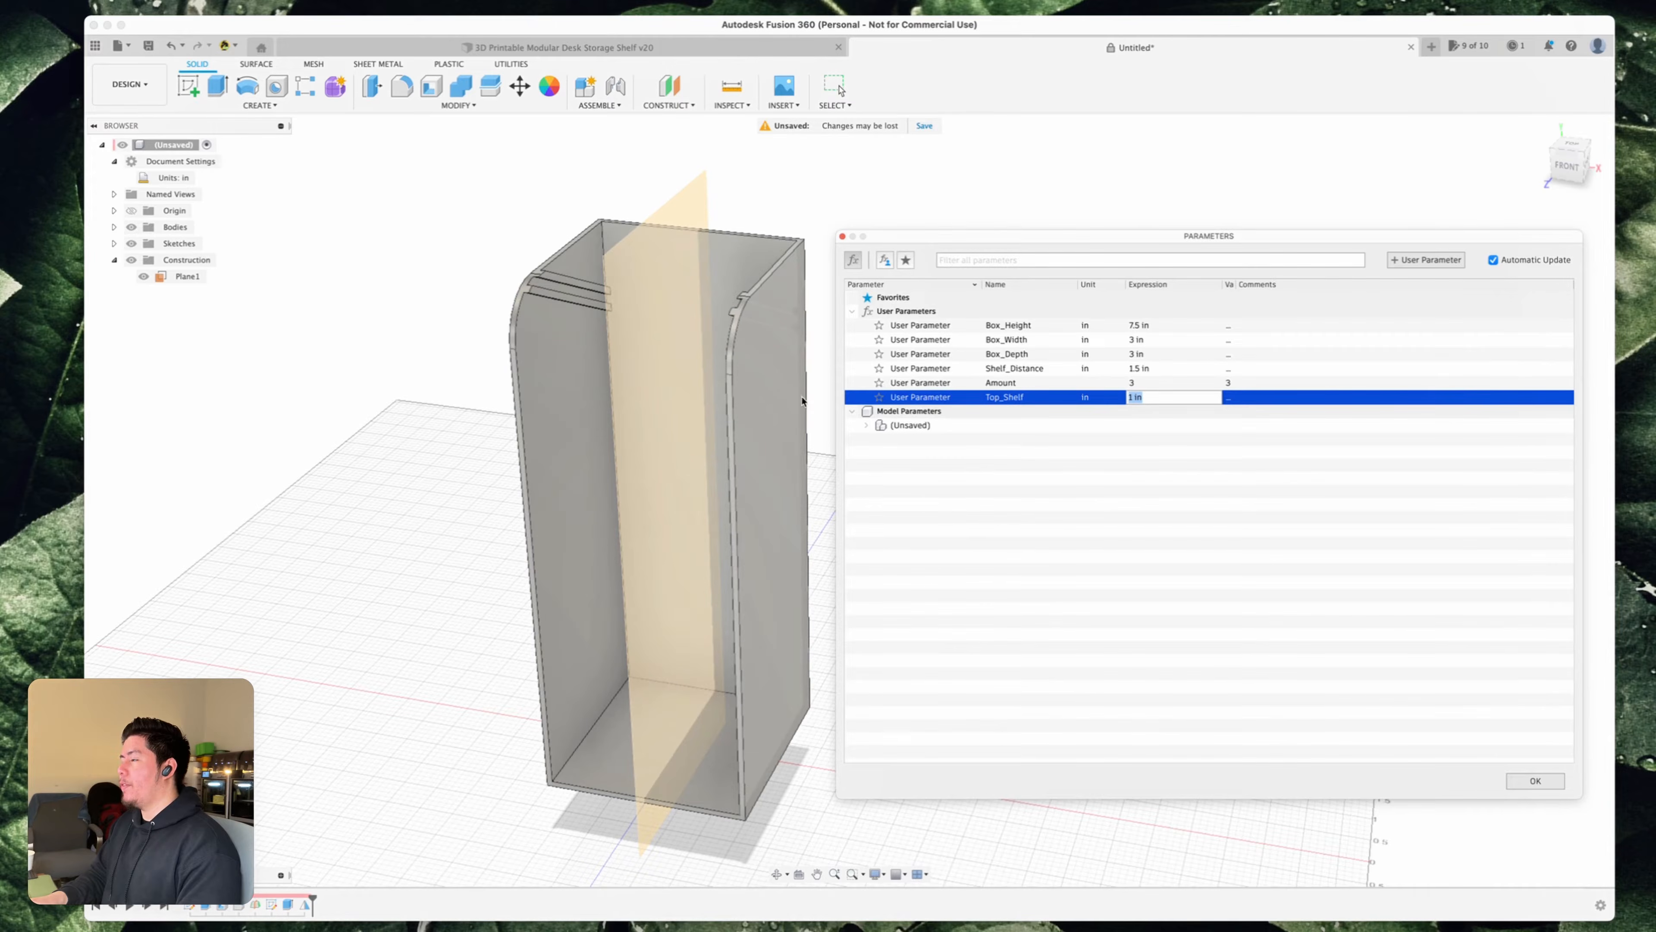
text(2.5)
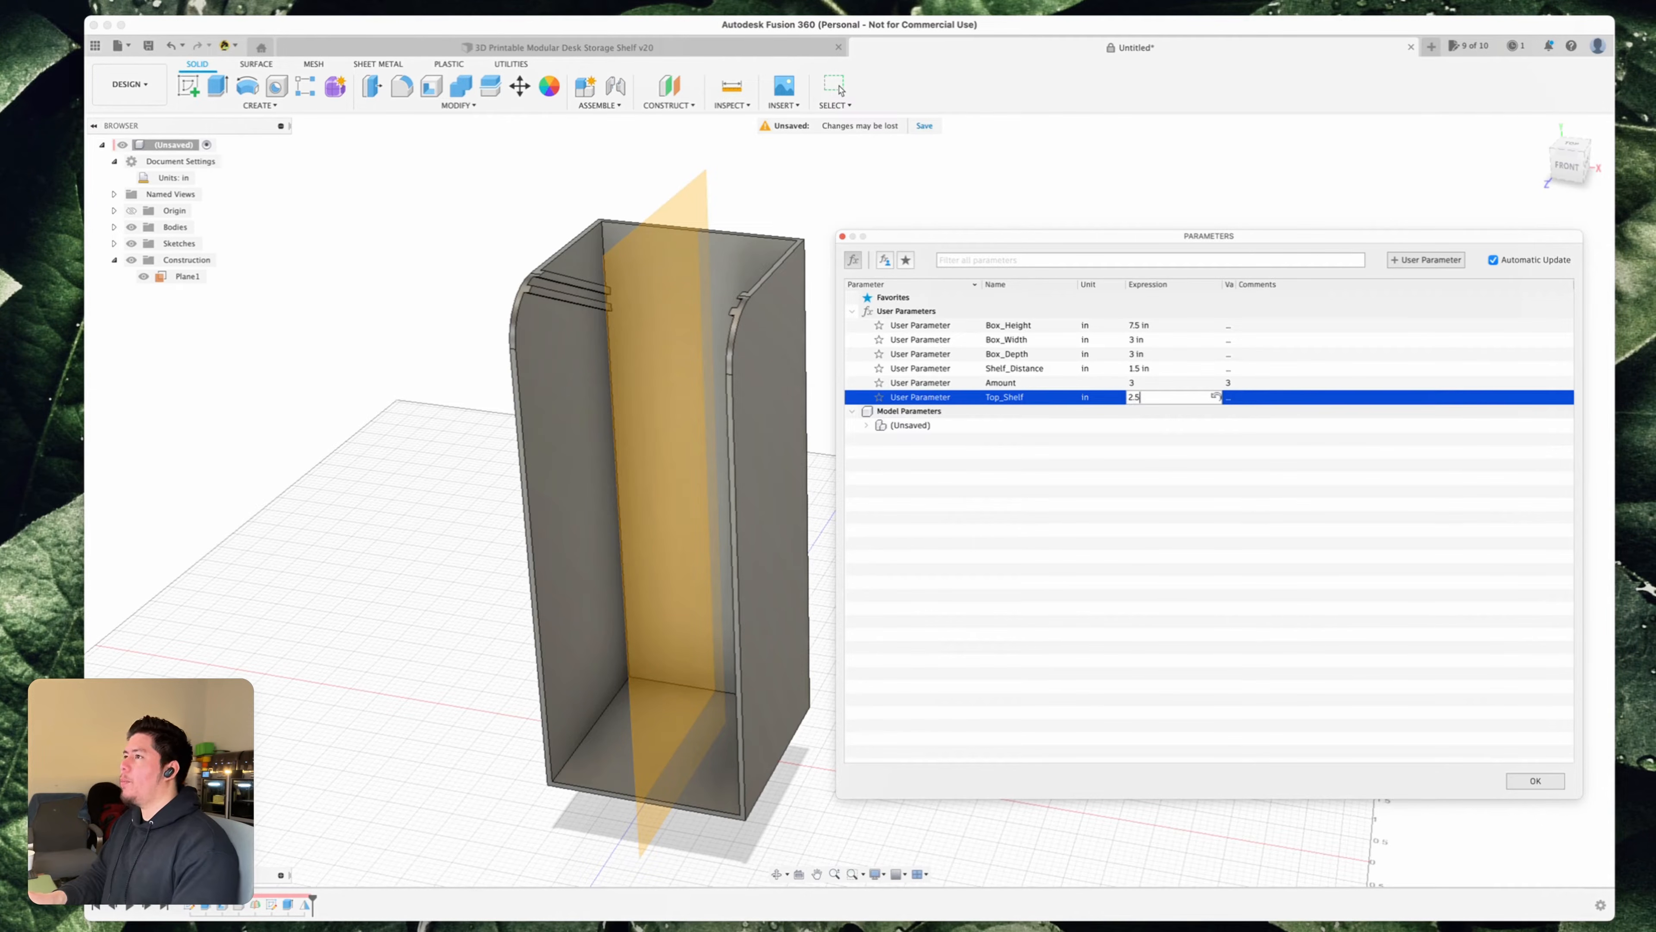
key(Return)
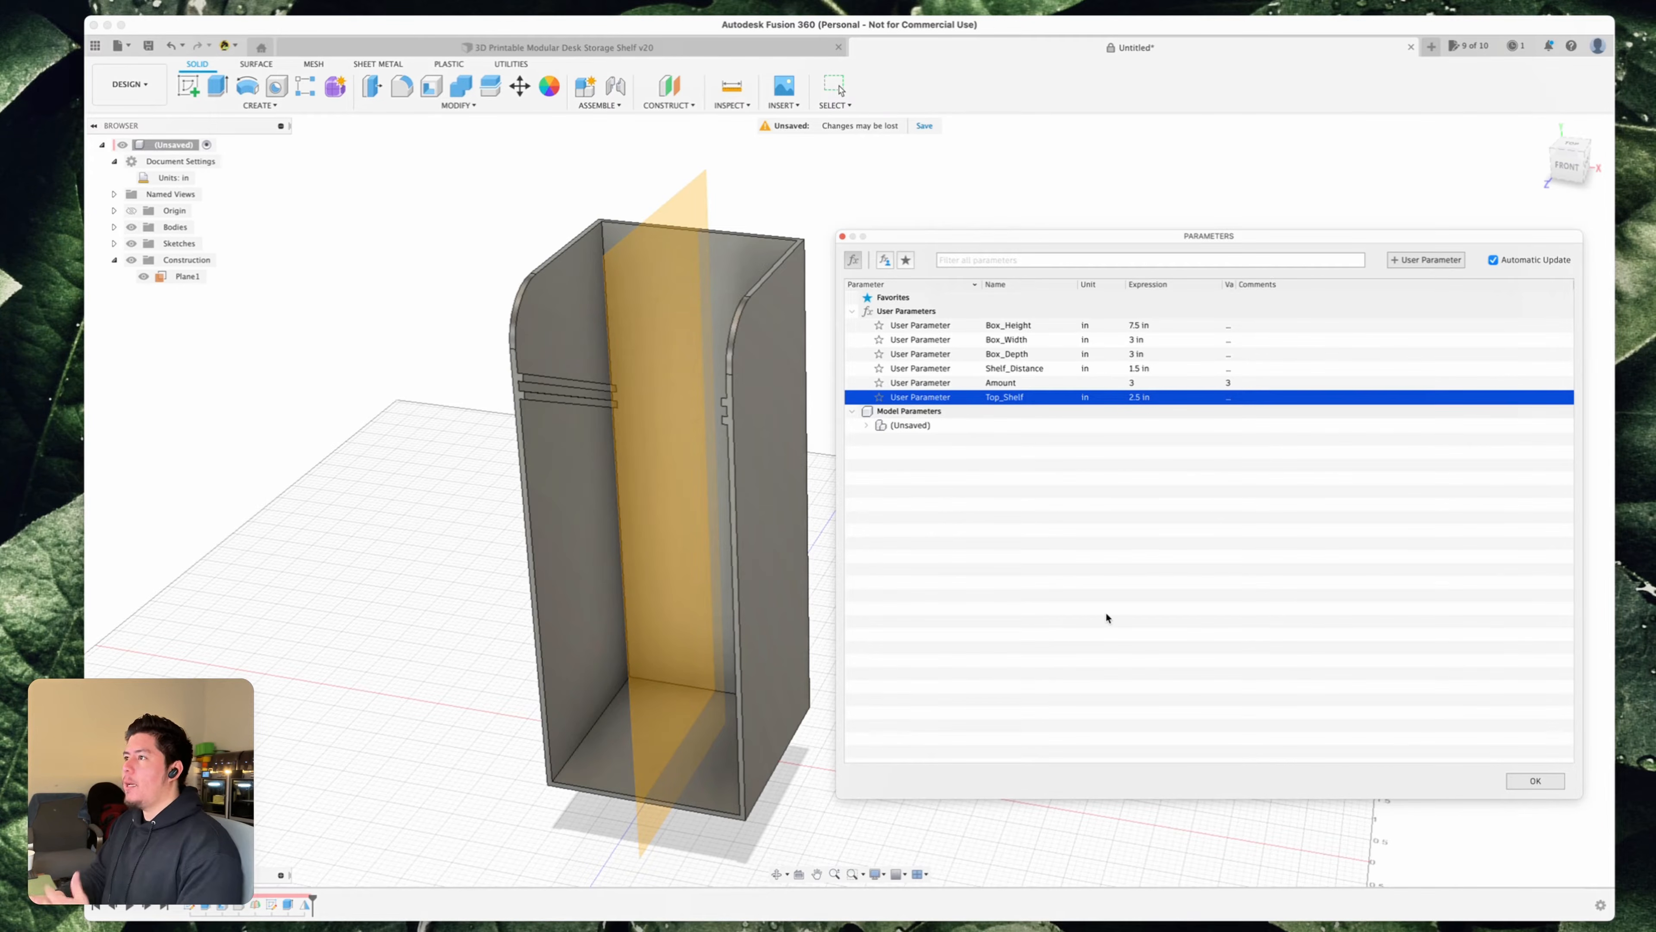
click(1535, 781)
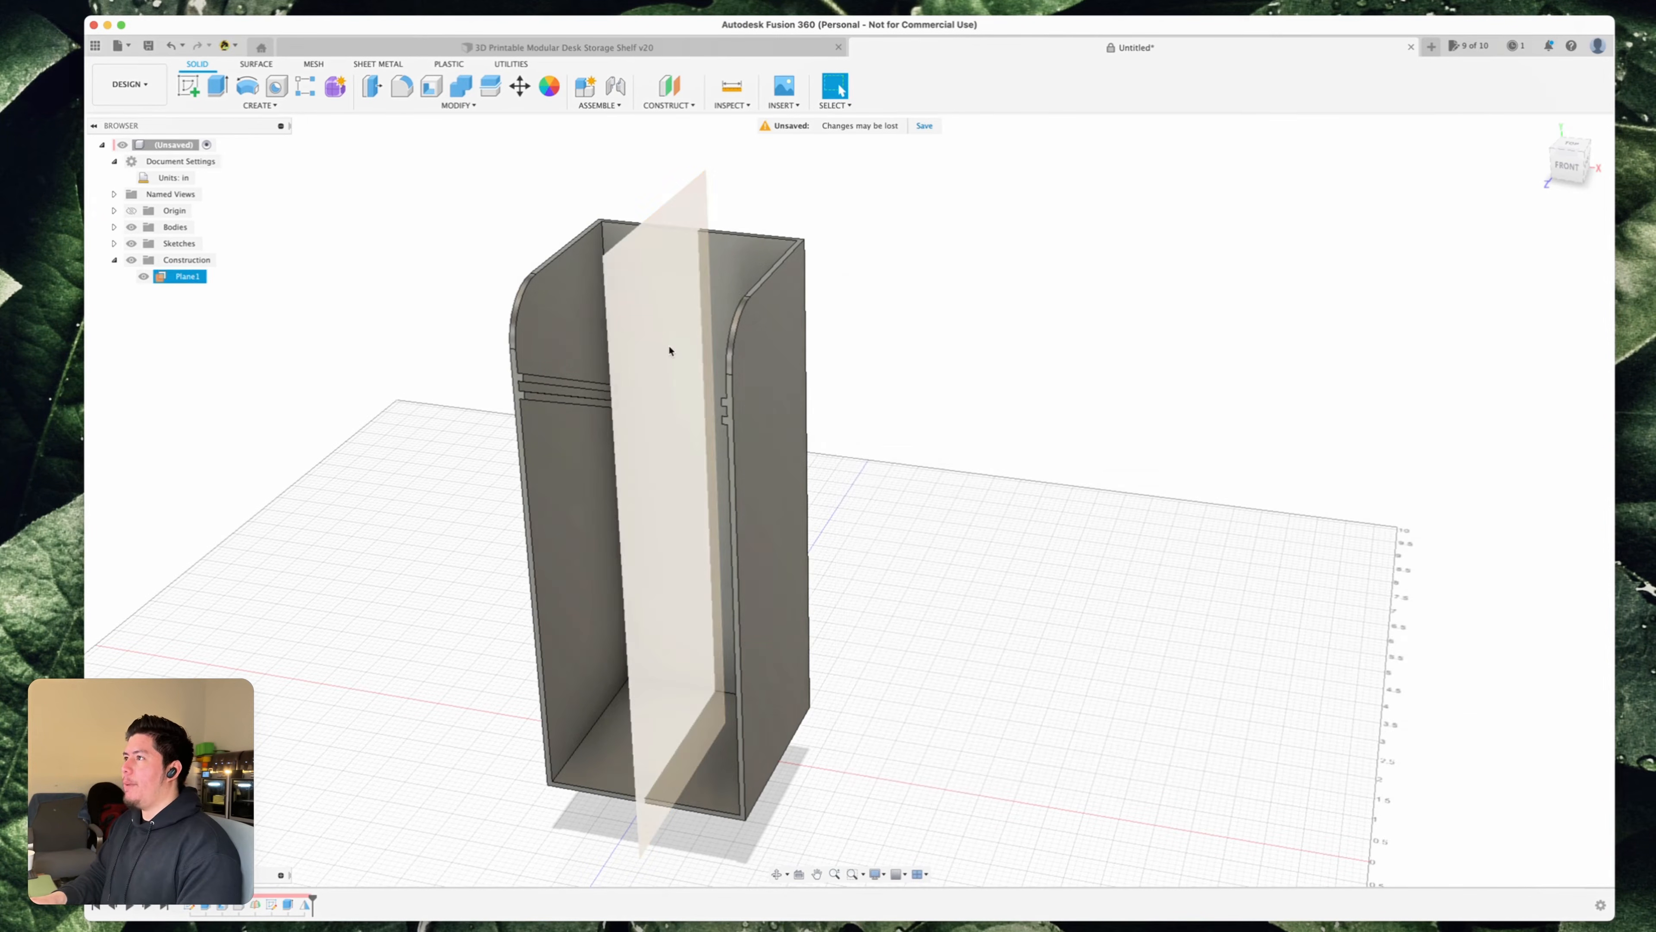
- Start a chamfer on the four edges where the rails' undersides meet the box's two side walls
scroll(468, 366, up, 5)
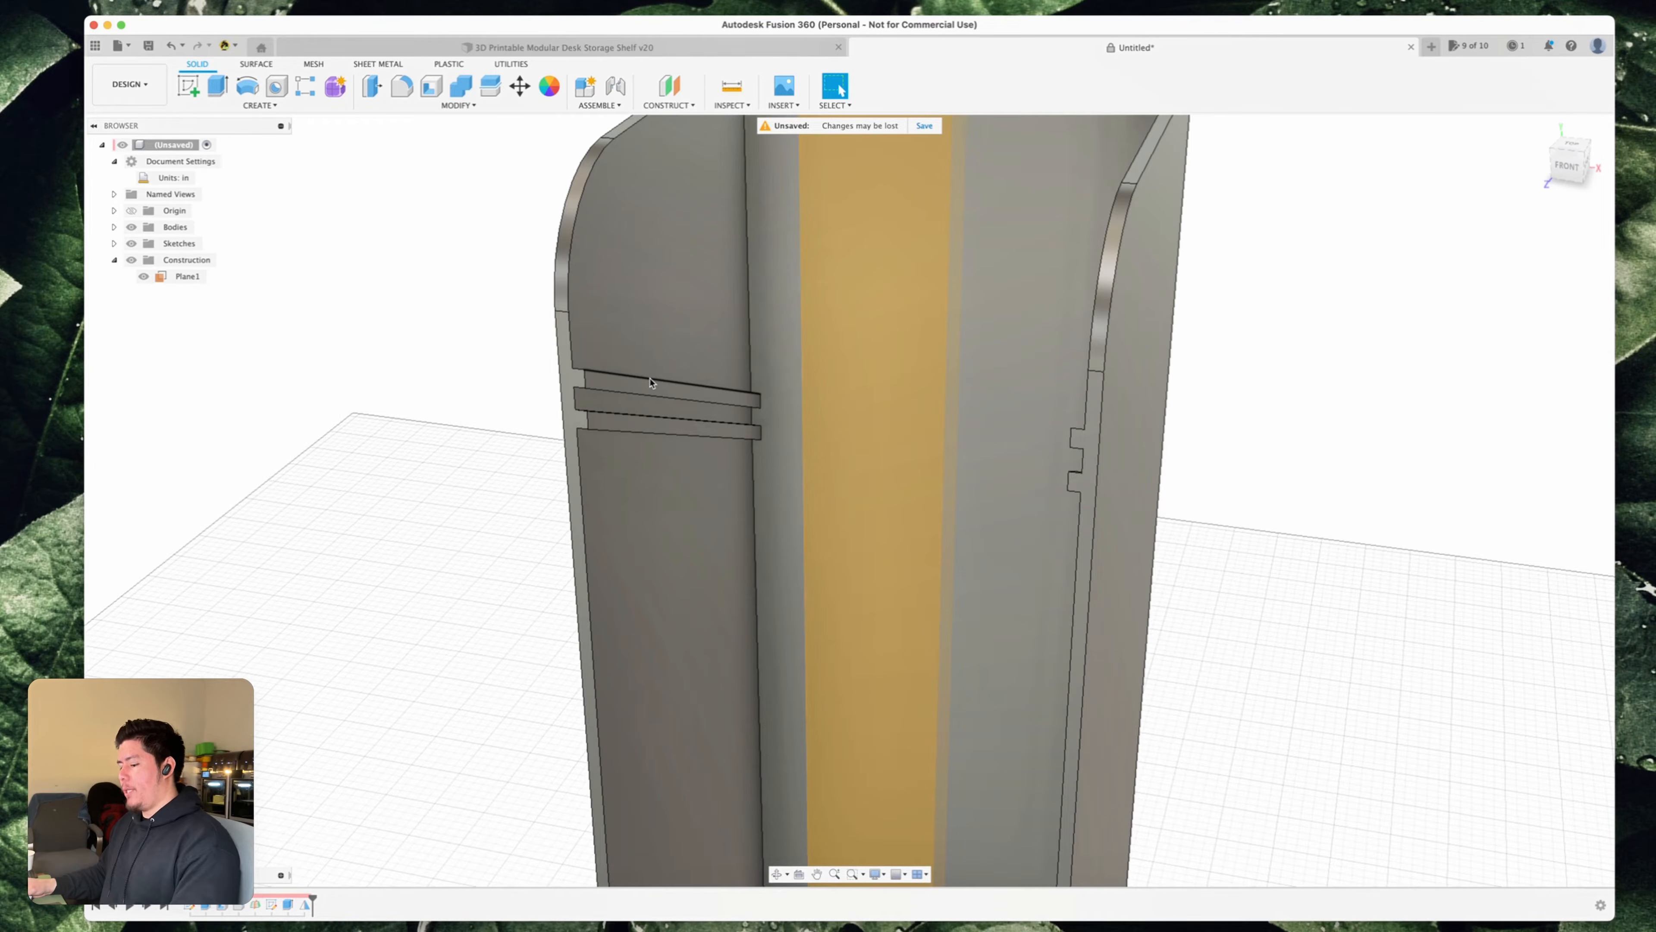
text(sch)
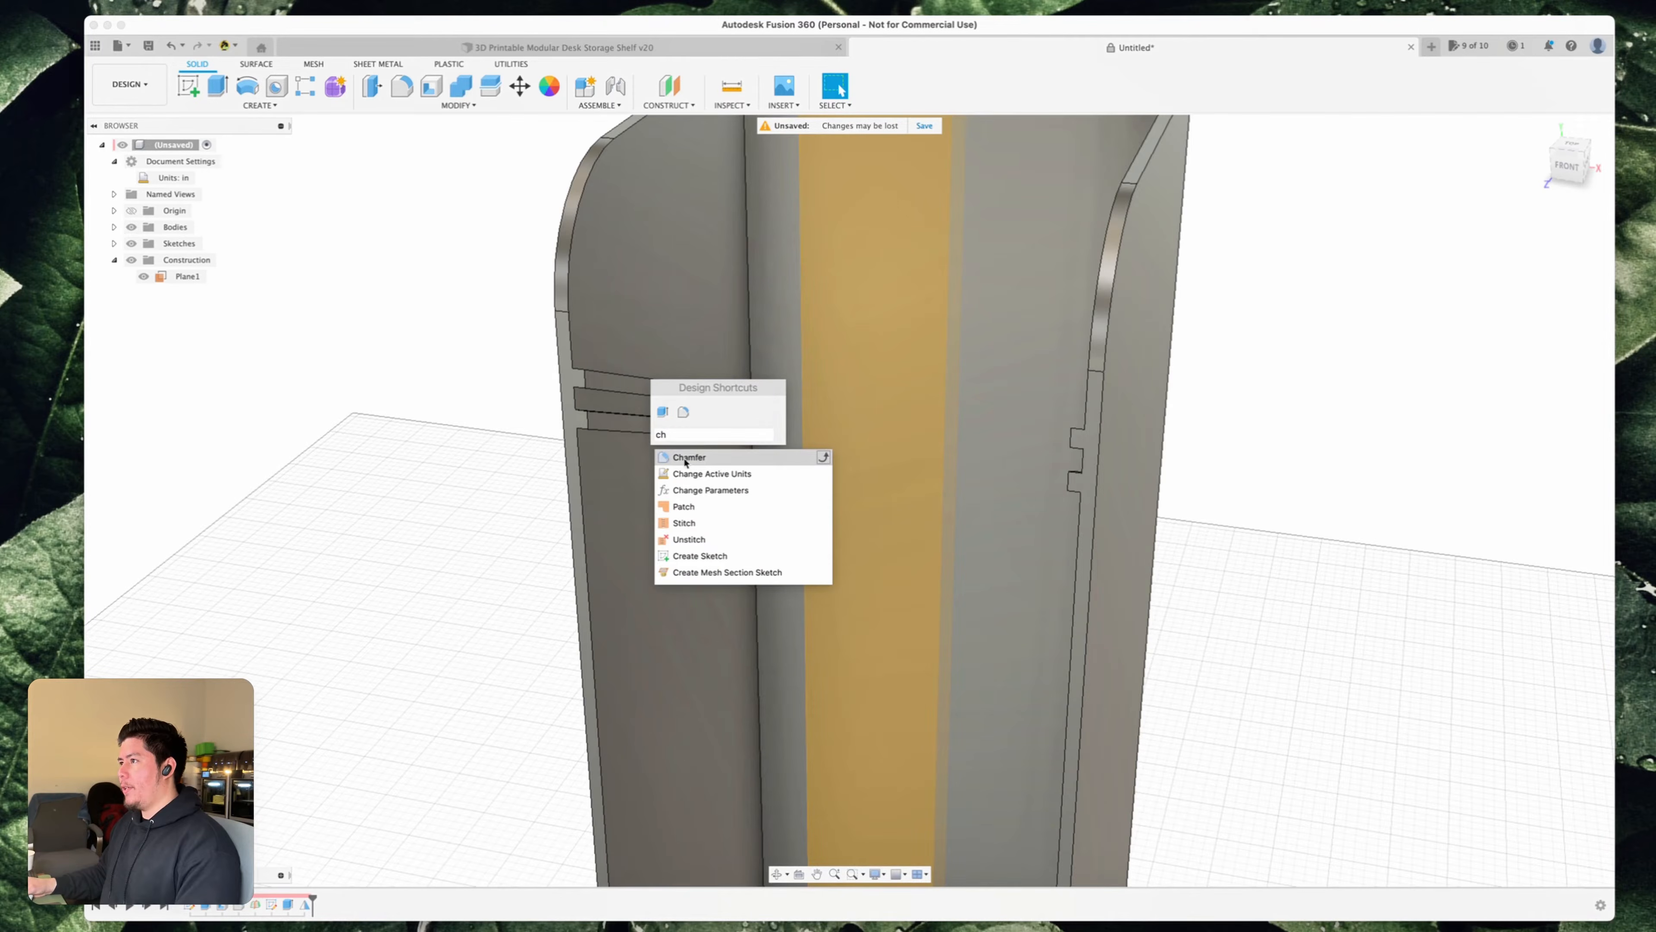
click(685, 458)
scroll(645, 473, up, 5)
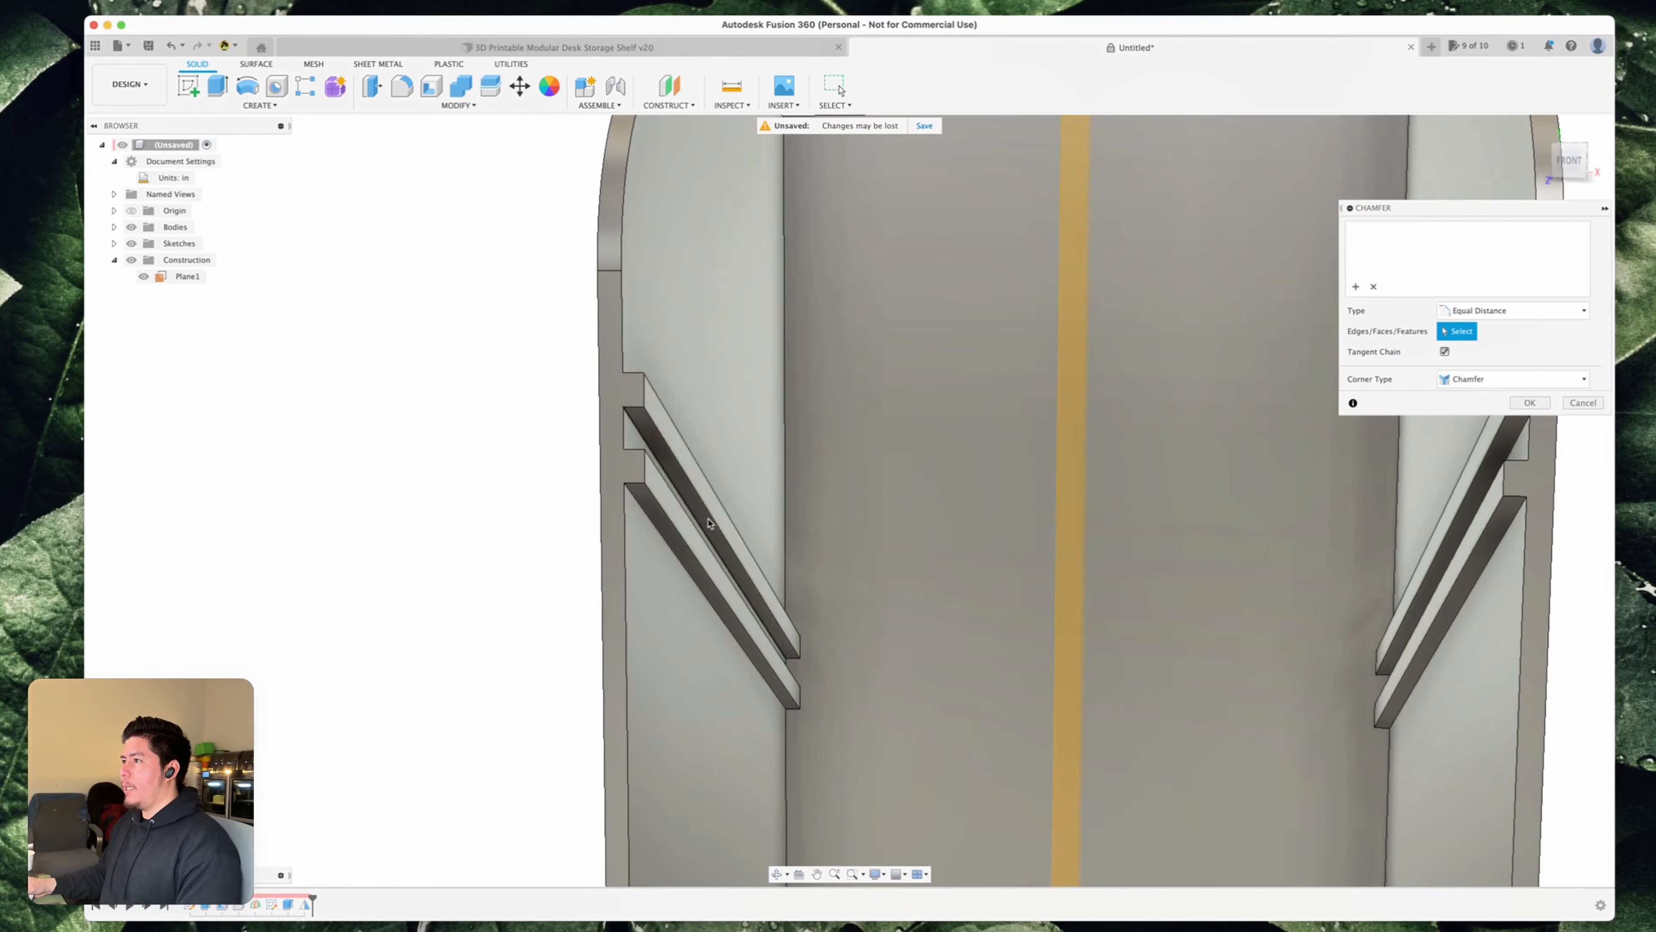
click(639, 441)
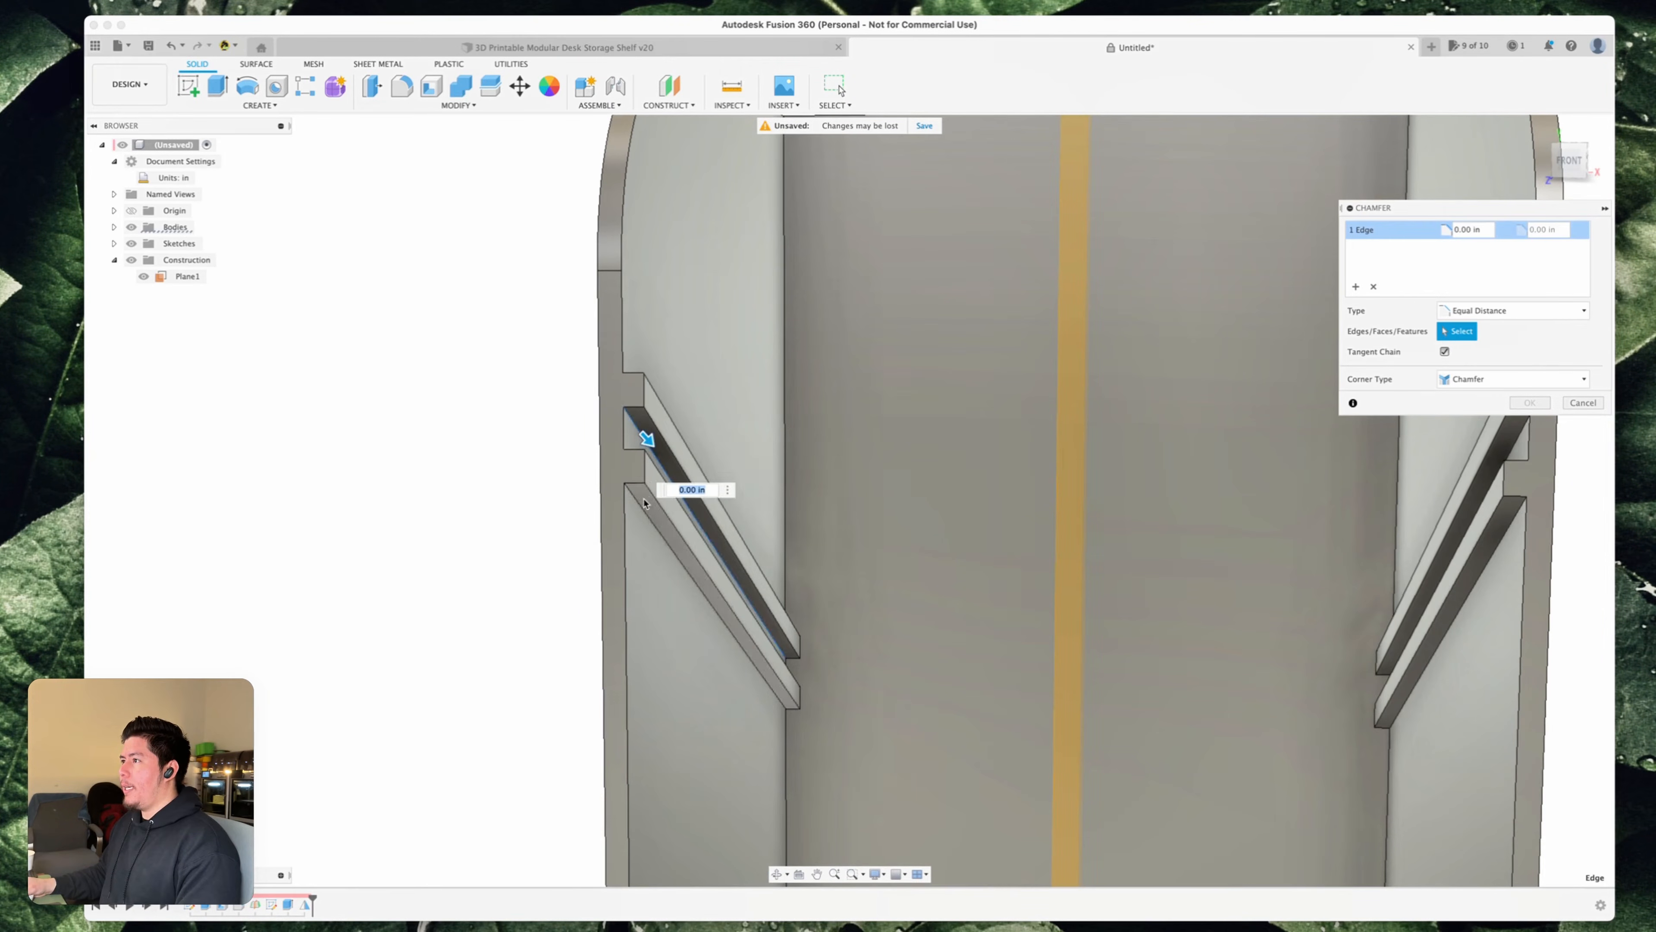
click(642, 511)
shift+middle_drag(854, 448, 1279, 421)
click(1267, 418)
click(1288, 460)
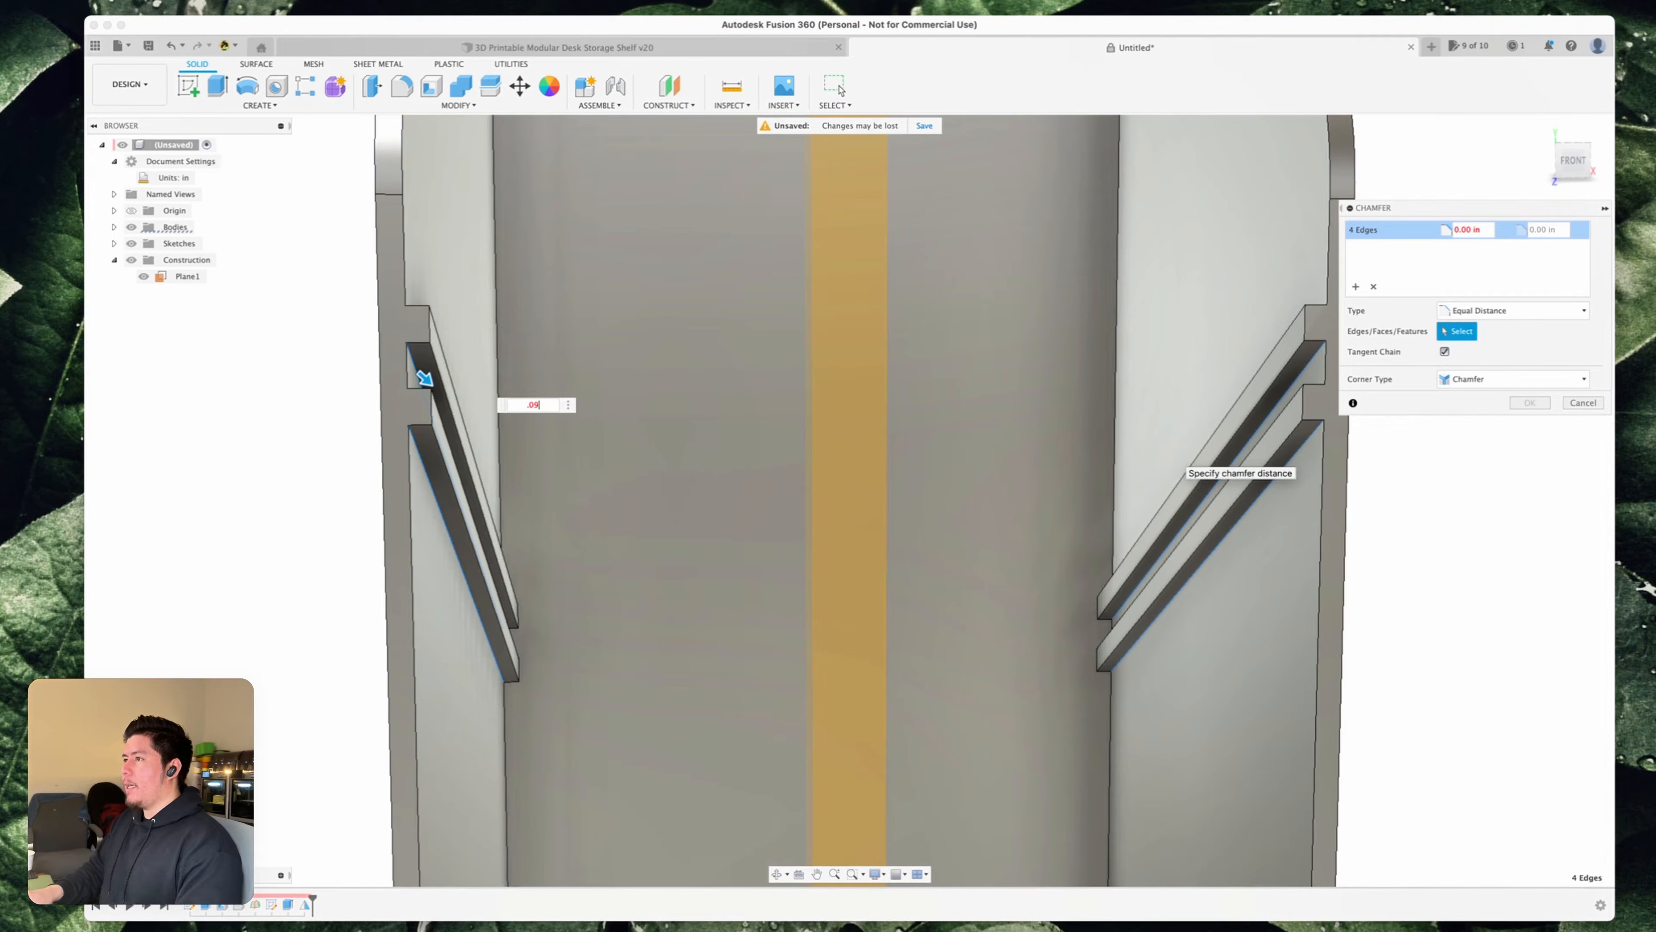
- Set the equal-distance chamfer on the four rail edges to 0.075 in and finish the command
key(Return)
text(.0)
text(75)
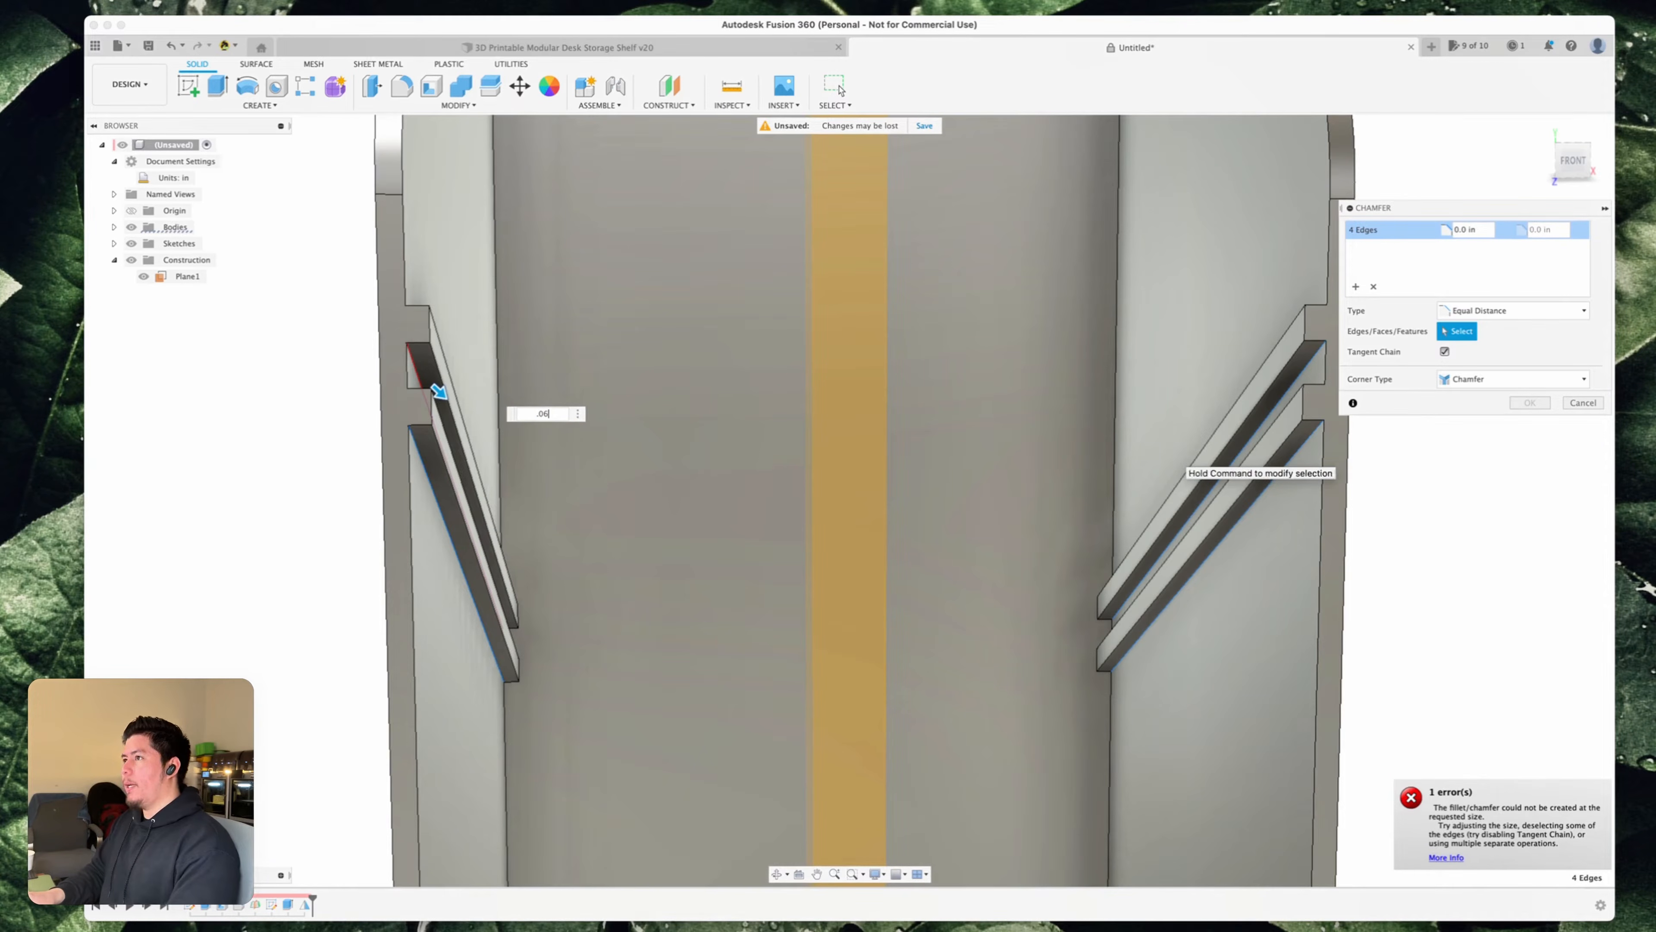
key(Return)
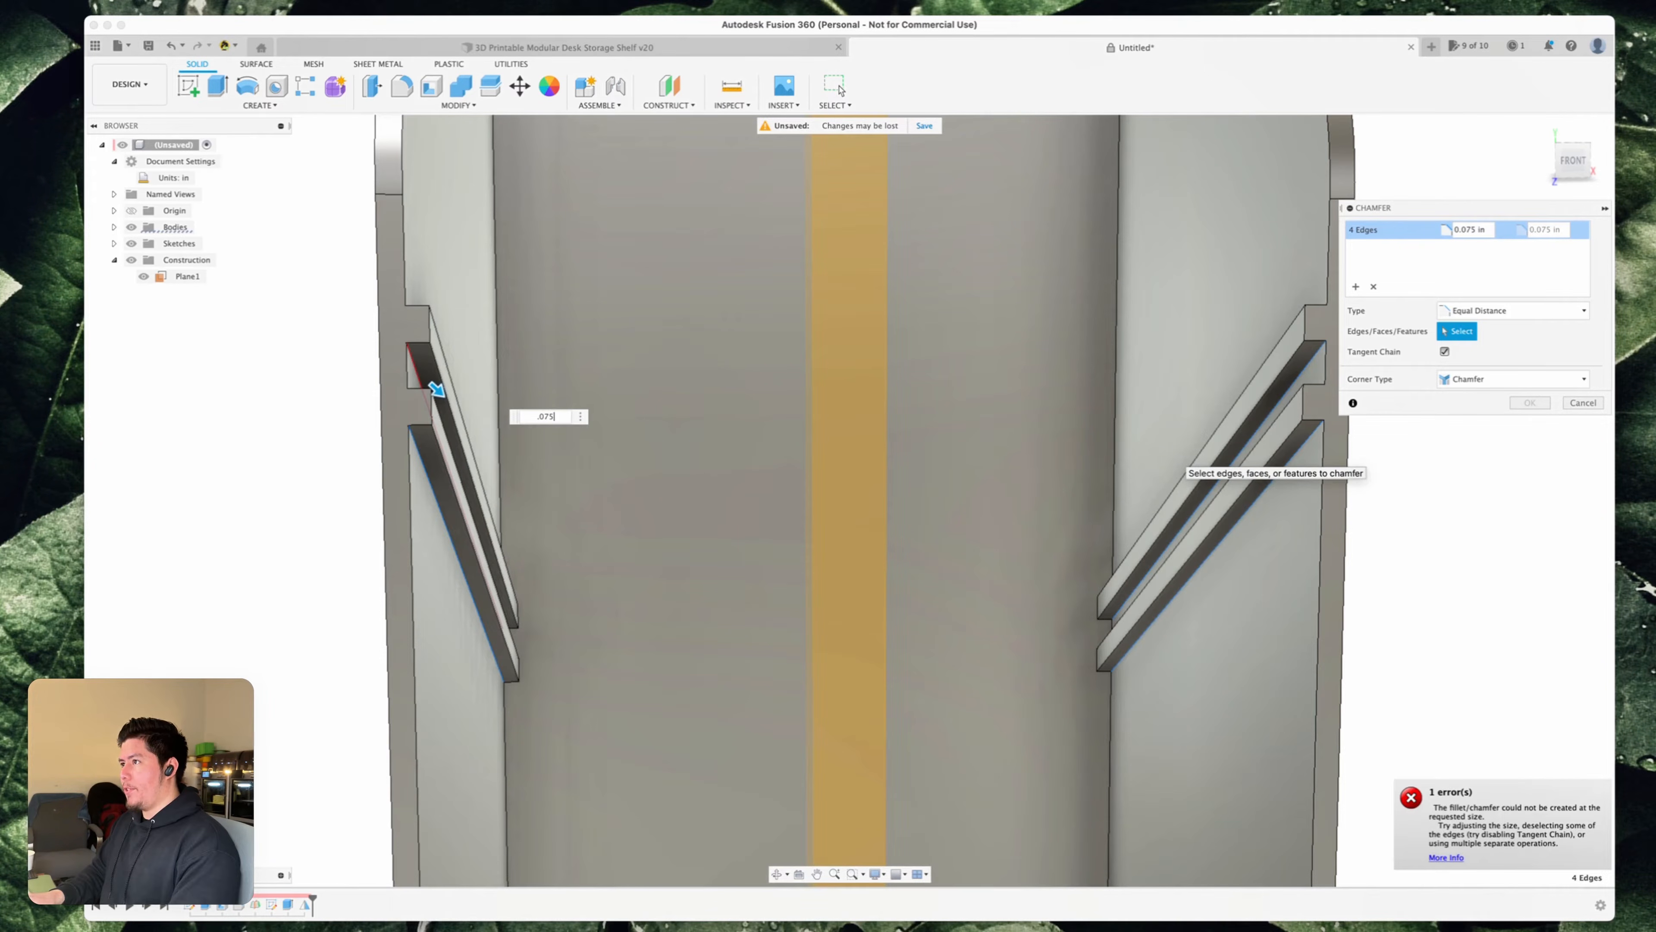
key(Escape)
- Compare the rails with and without the chamfer by rolling the timeline back before it and forward again
shift+middle_drag(1175, 462, 946, 465)
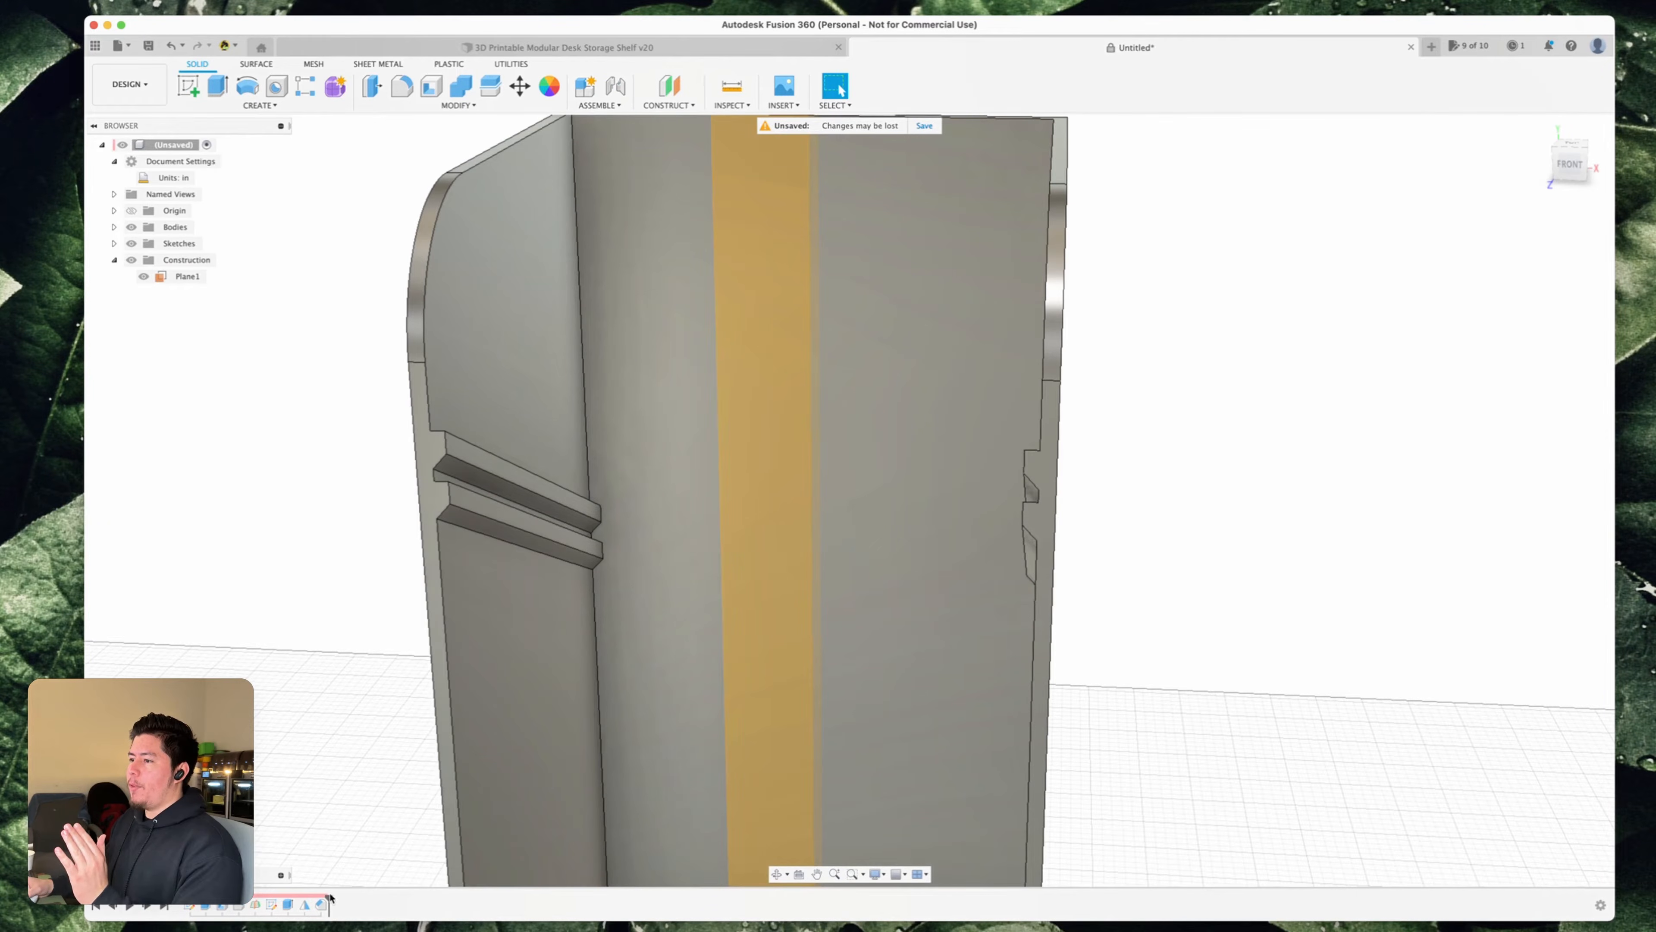
drag(328, 903, 312, 903)
shift+middle_drag(466, 537, 448, 568)
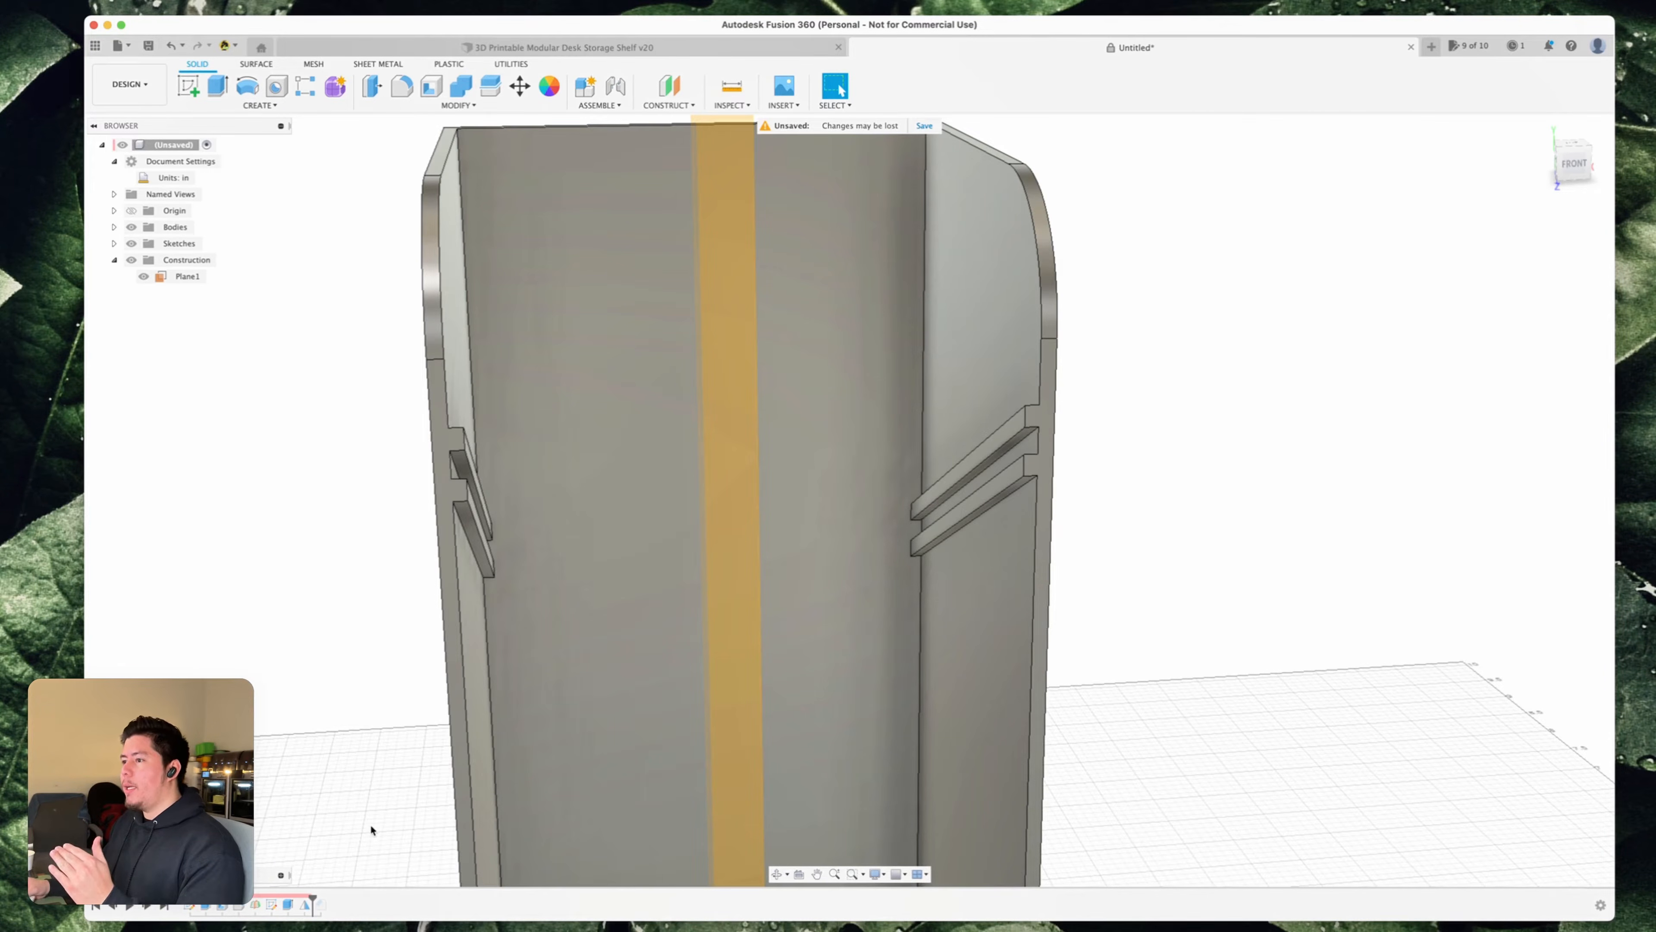
drag(312, 899, 329, 899)
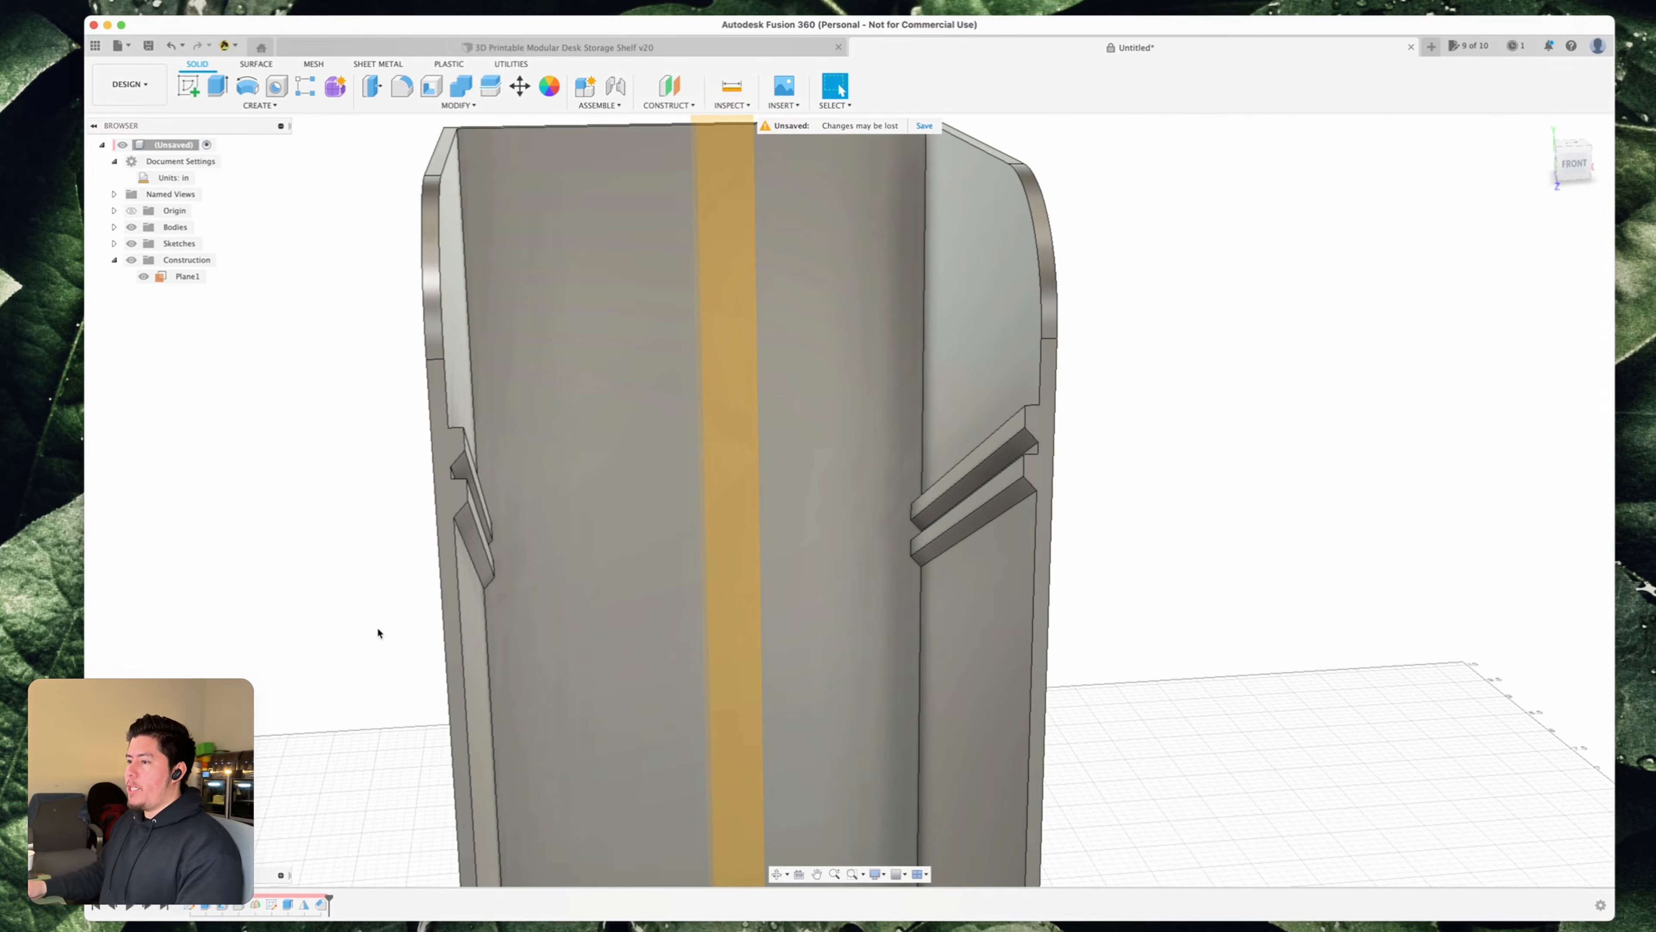
scroll(407, 645, up, 5)
middle_drag(467, 470, 555, 483)
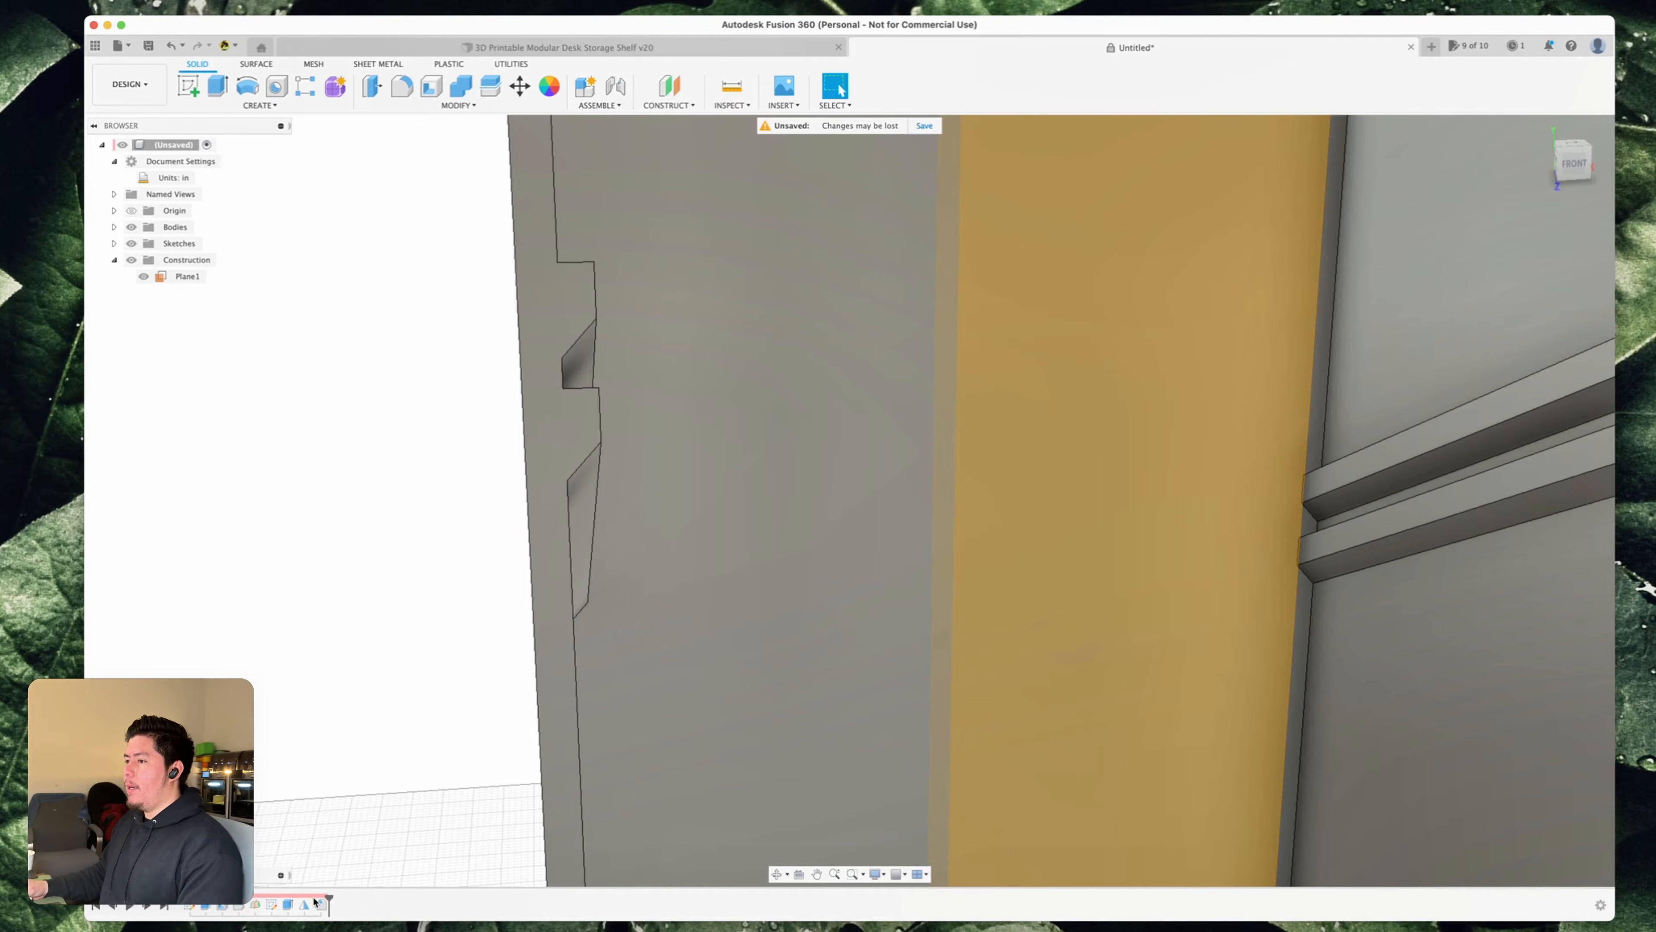
drag(316, 901, 312, 901)
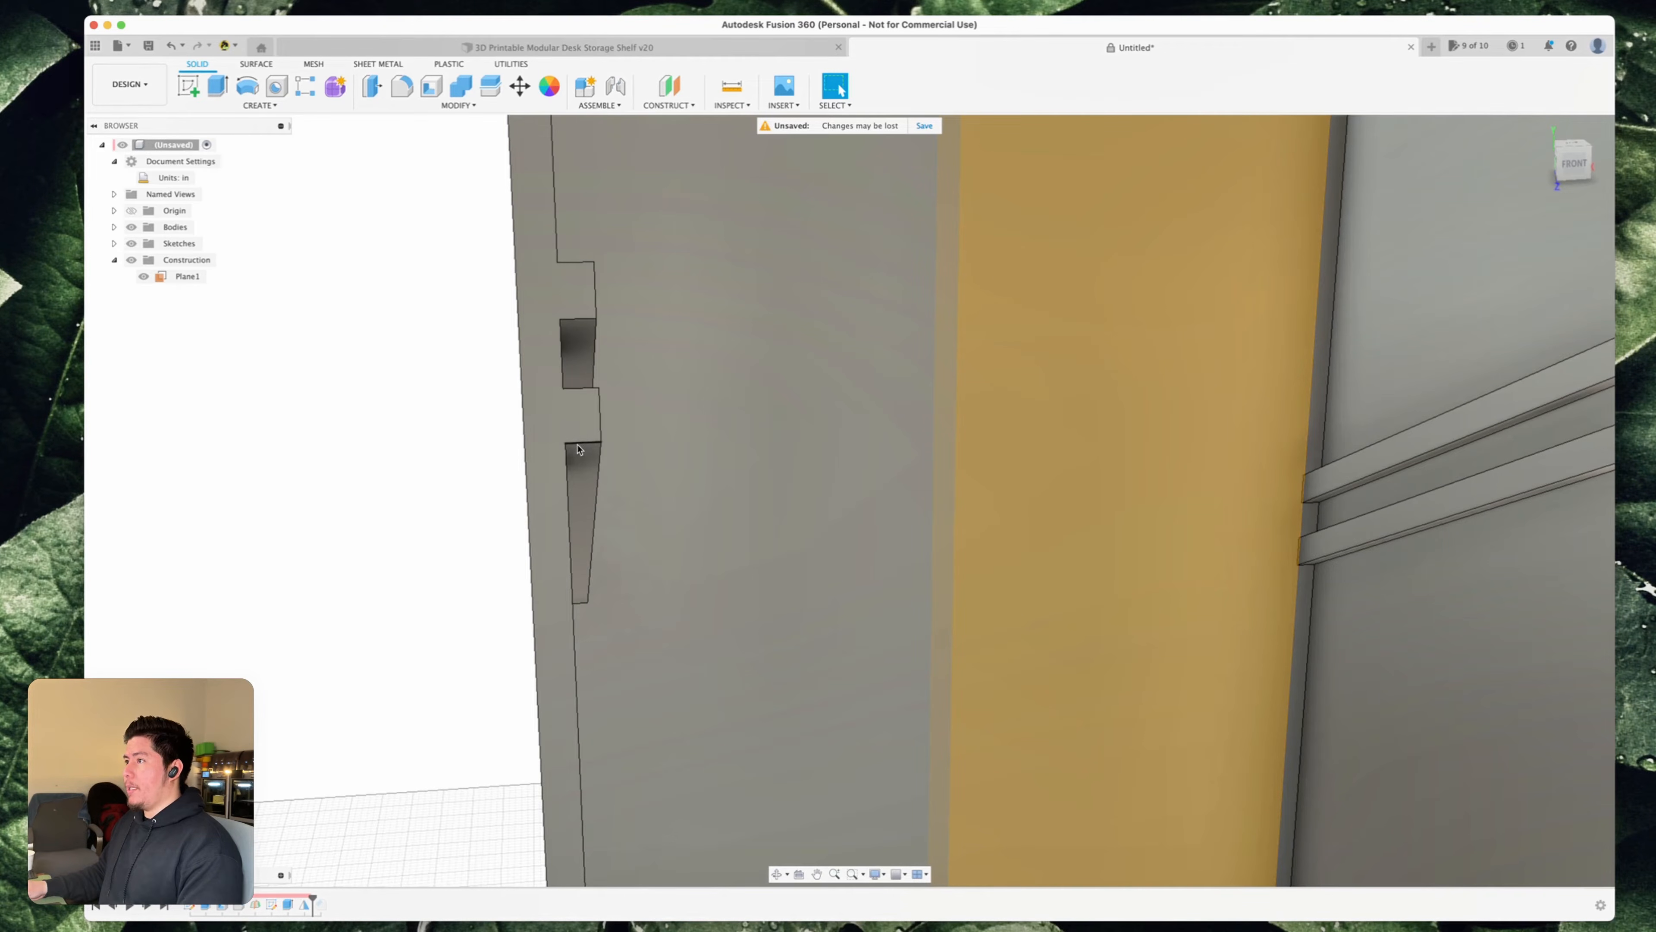
drag(314, 898, 329, 899)
scroll(535, 600, down, 3)
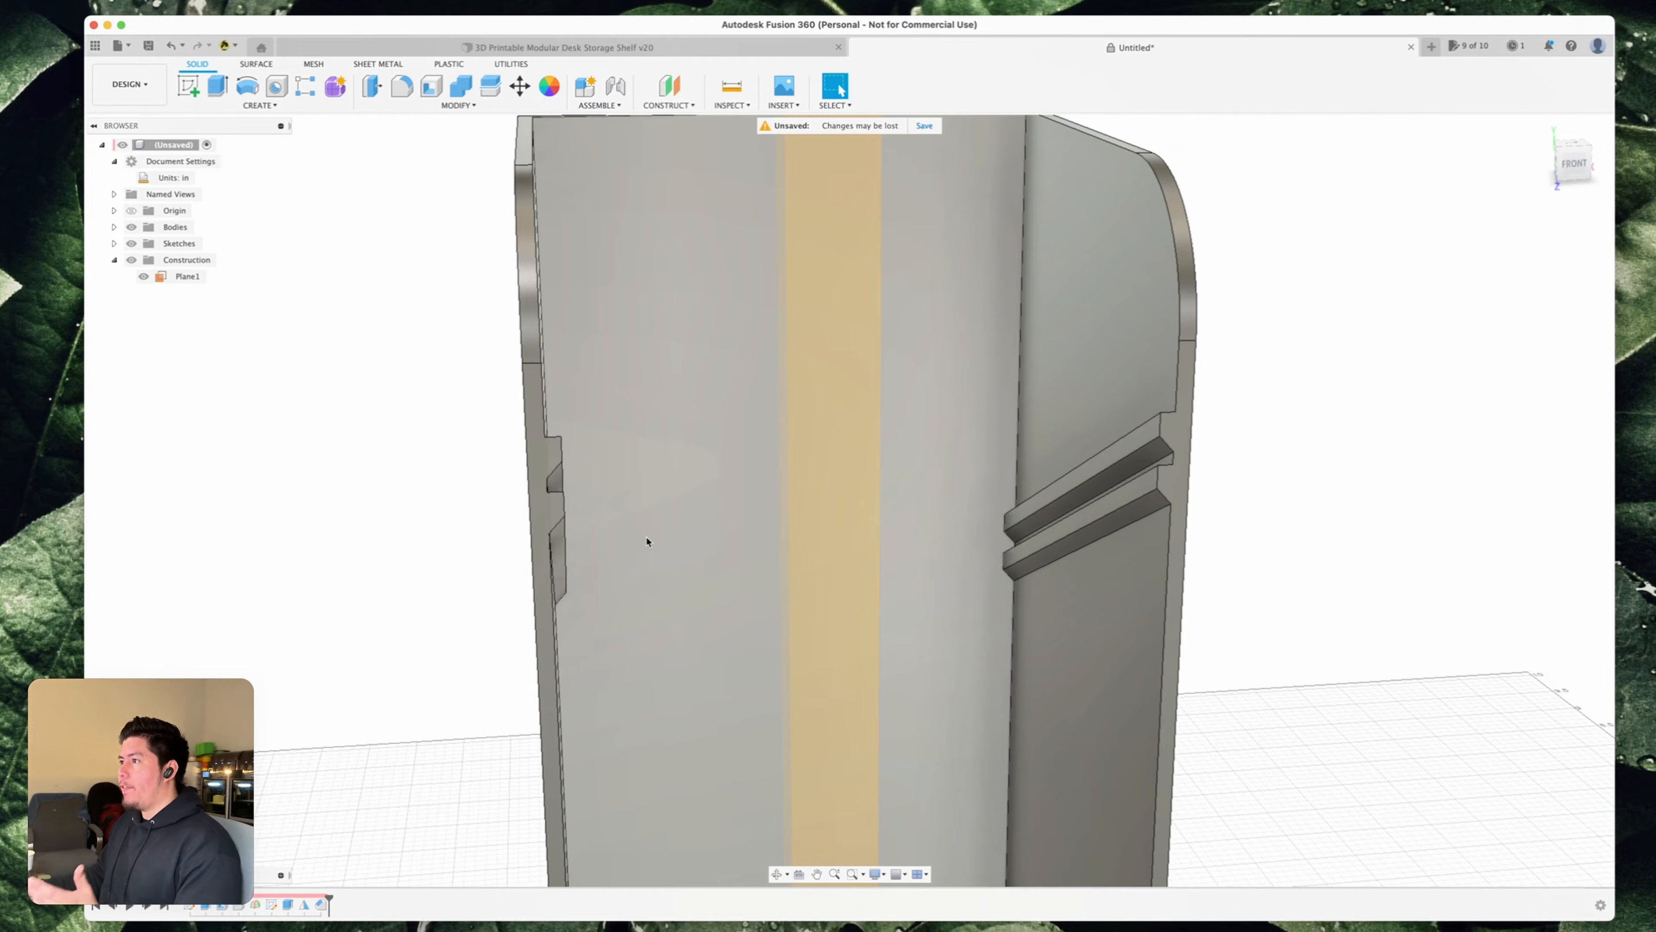
shift+middle_drag(651, 570, 632, 474)
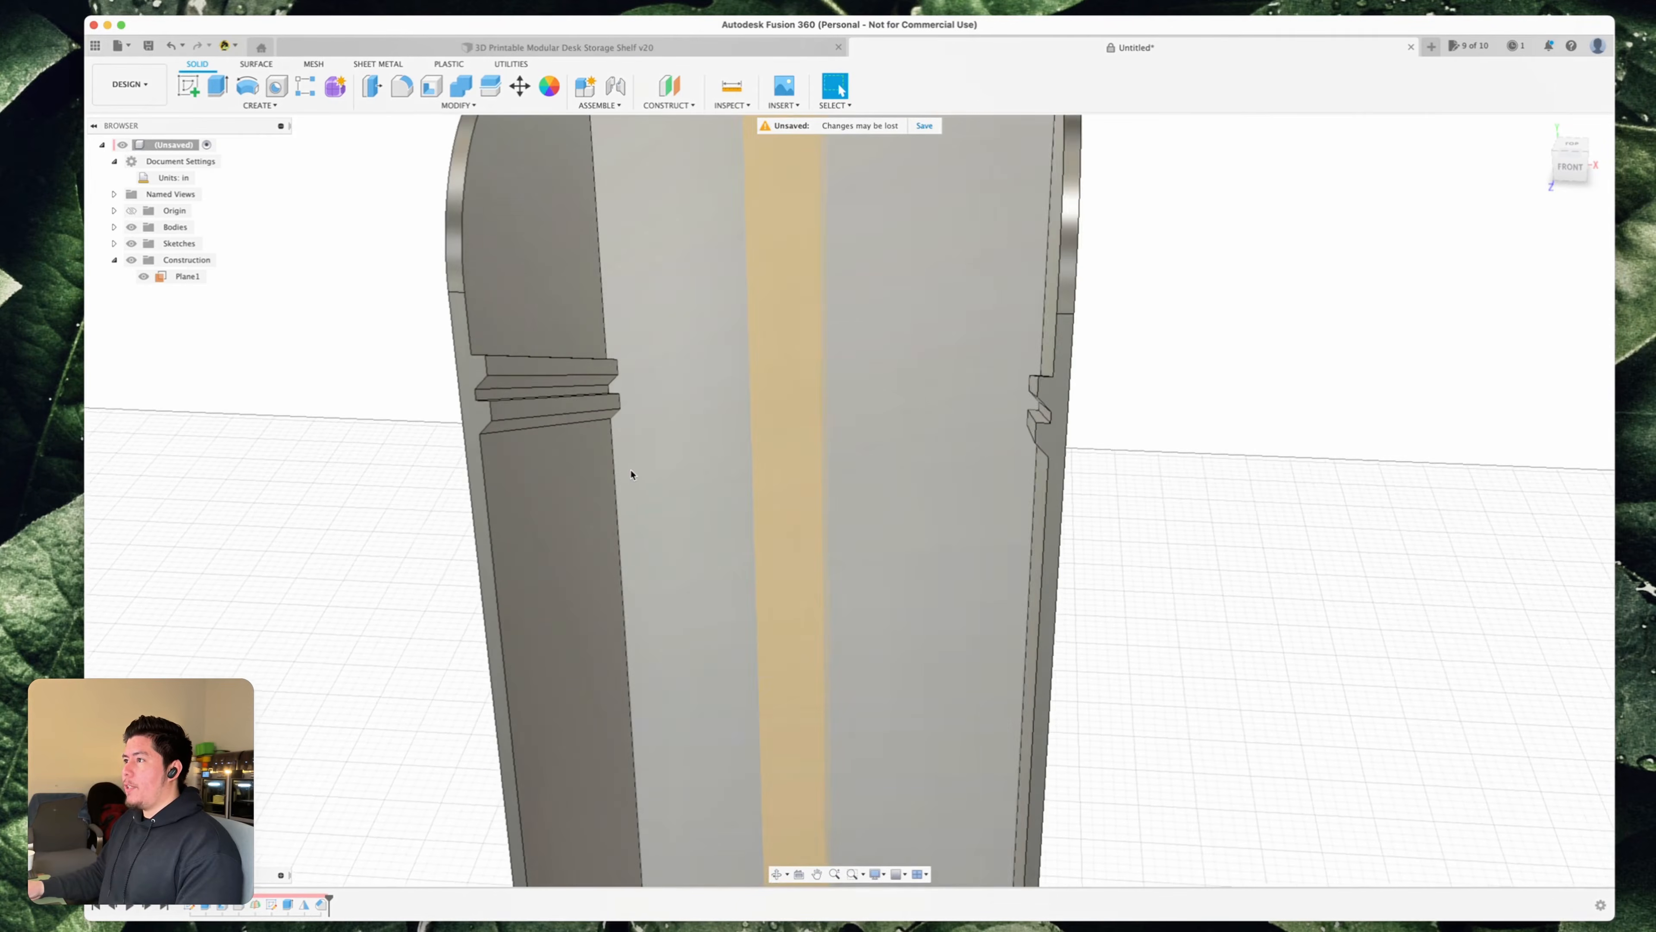
scroll(639, 541, down, 5)
middle_drag(639, 543, 607, 469)
scroll(610, 474, up, 3)
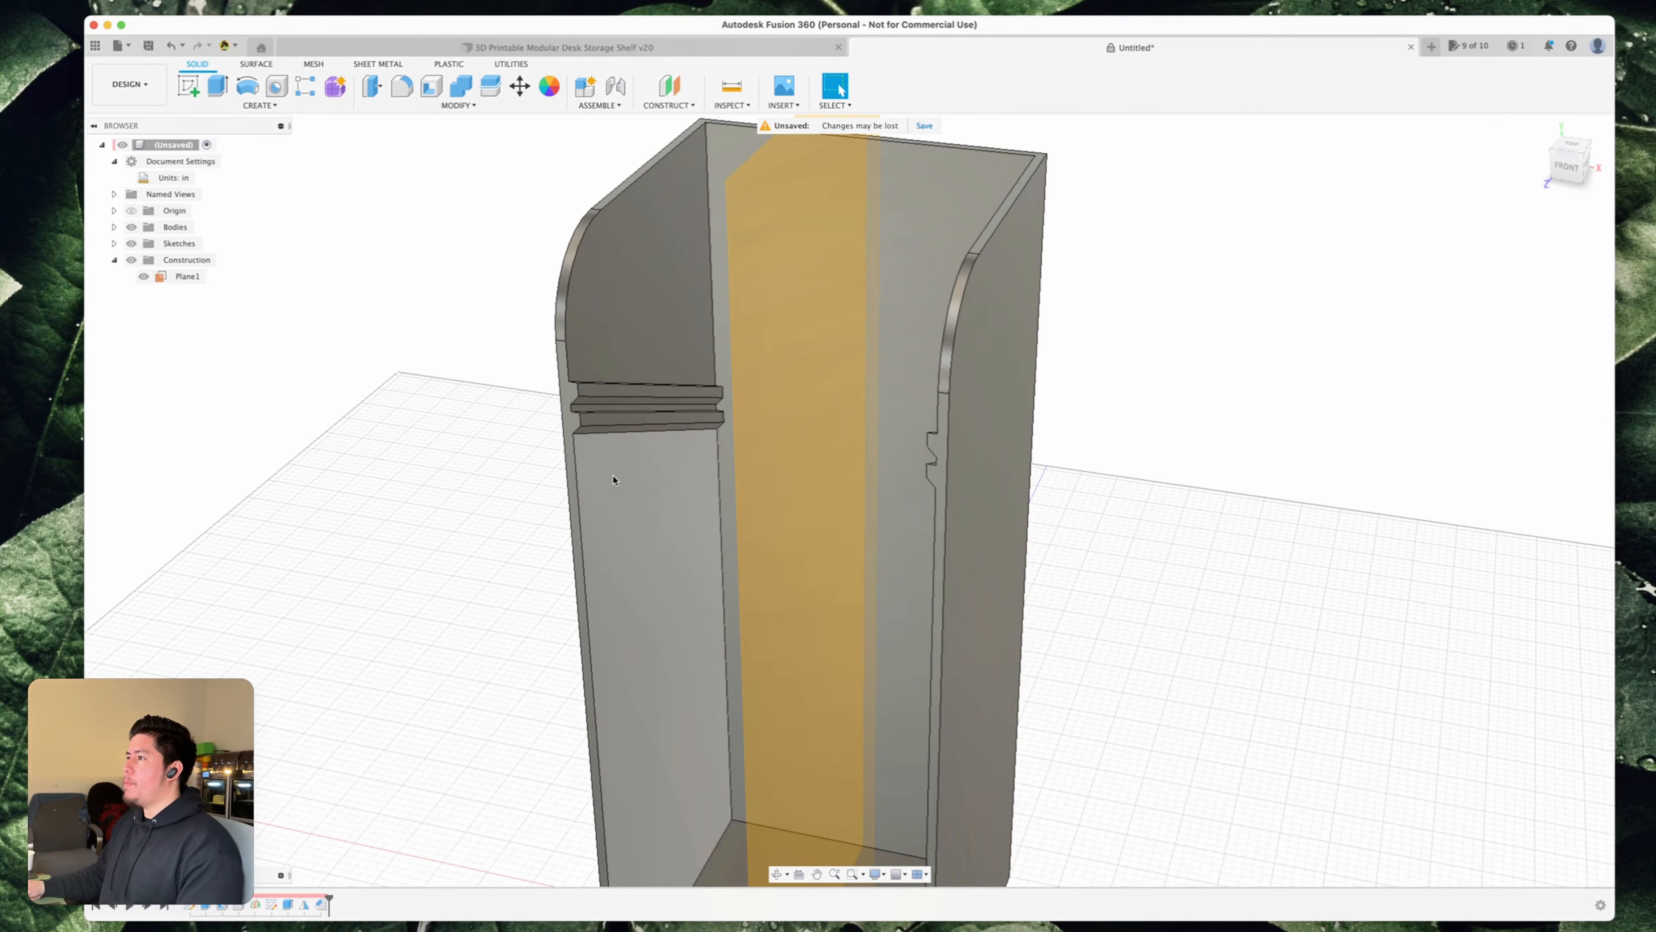
scroll(643, 513, up, 2)
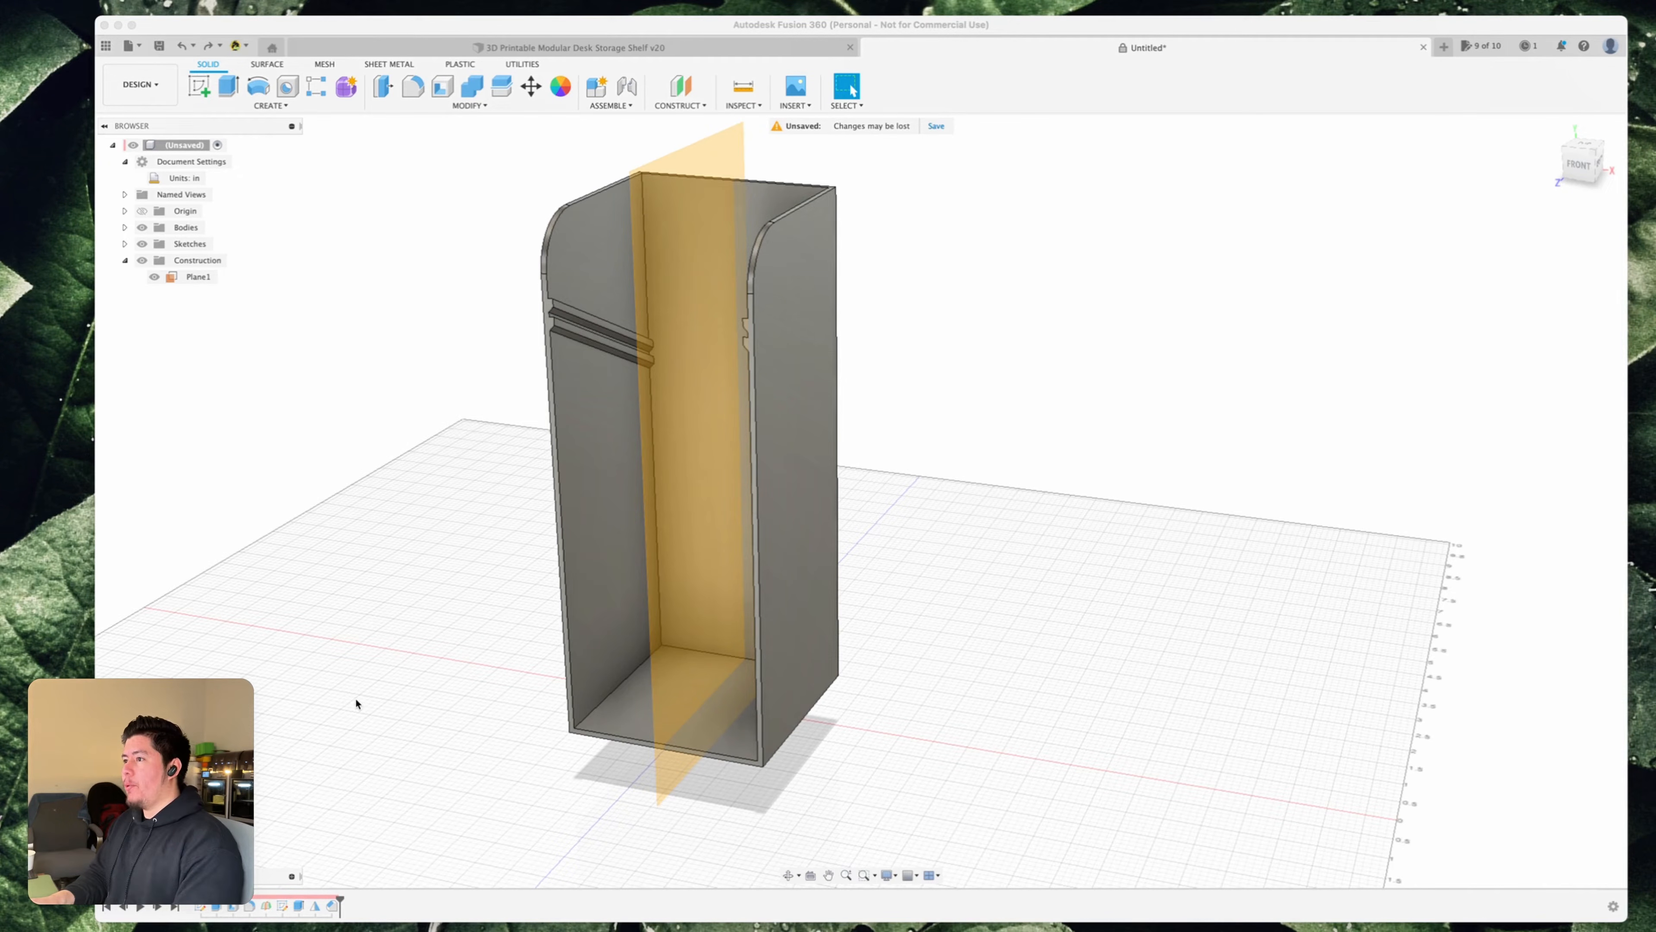
- Start a Pattern on Path of the rail extrusion, mirror and chamfer features along the box's vertical inner back edge
click(355, 696)
text(sPATTERN)
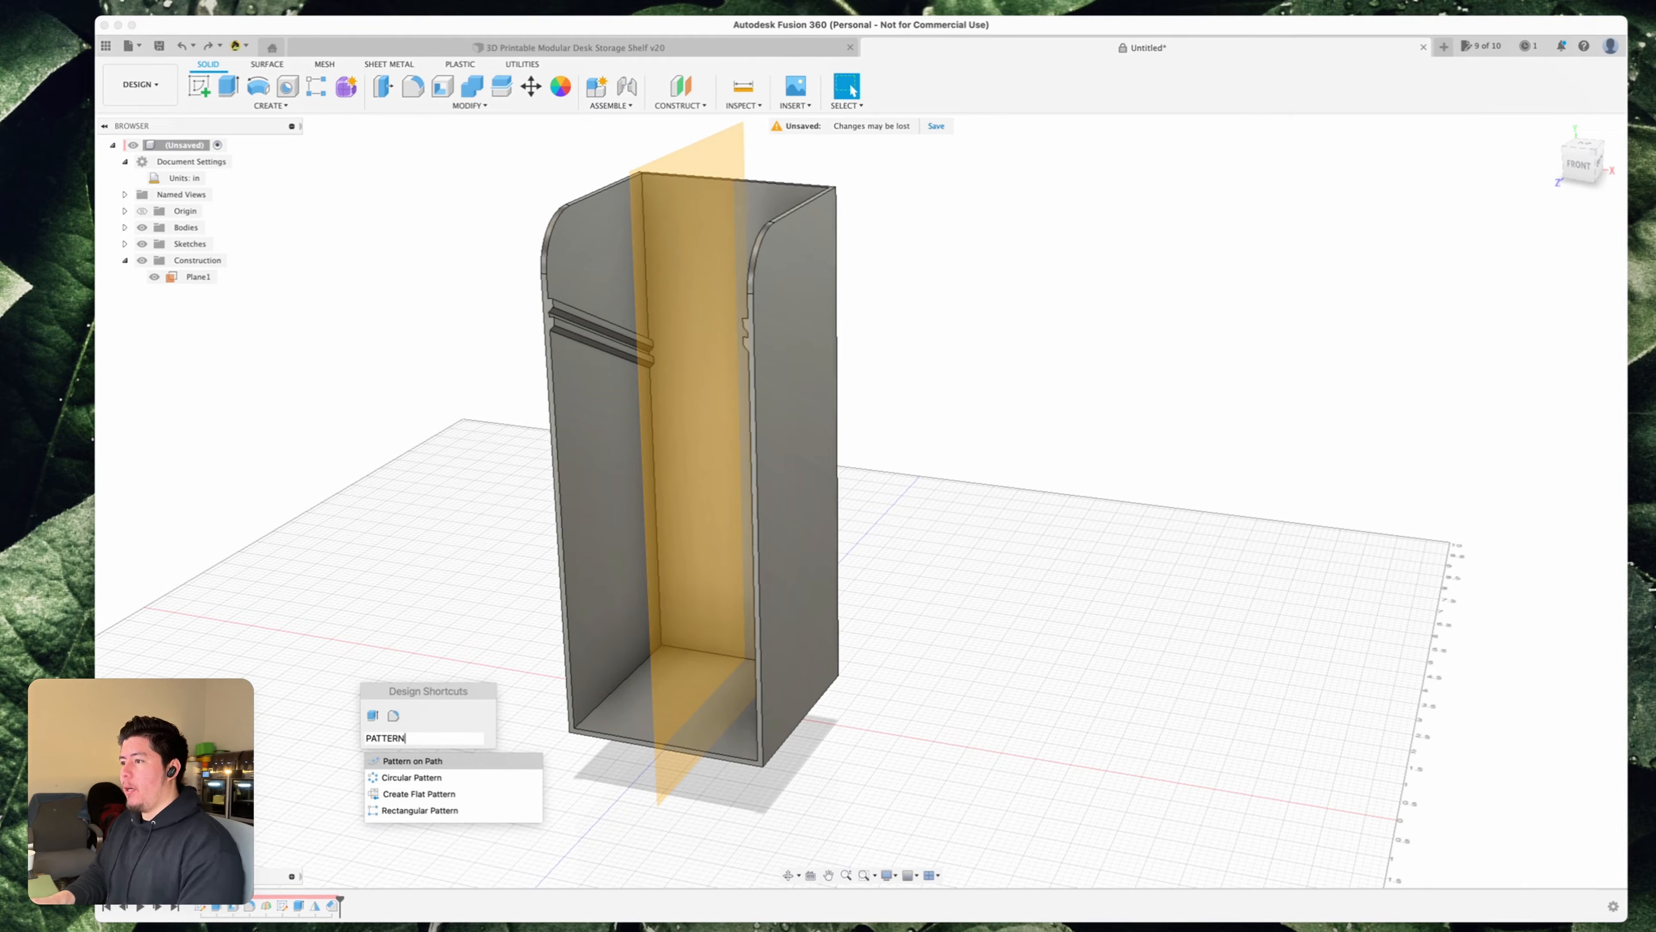
click(410, 761)
drag(1194, 338, 1008, 386)
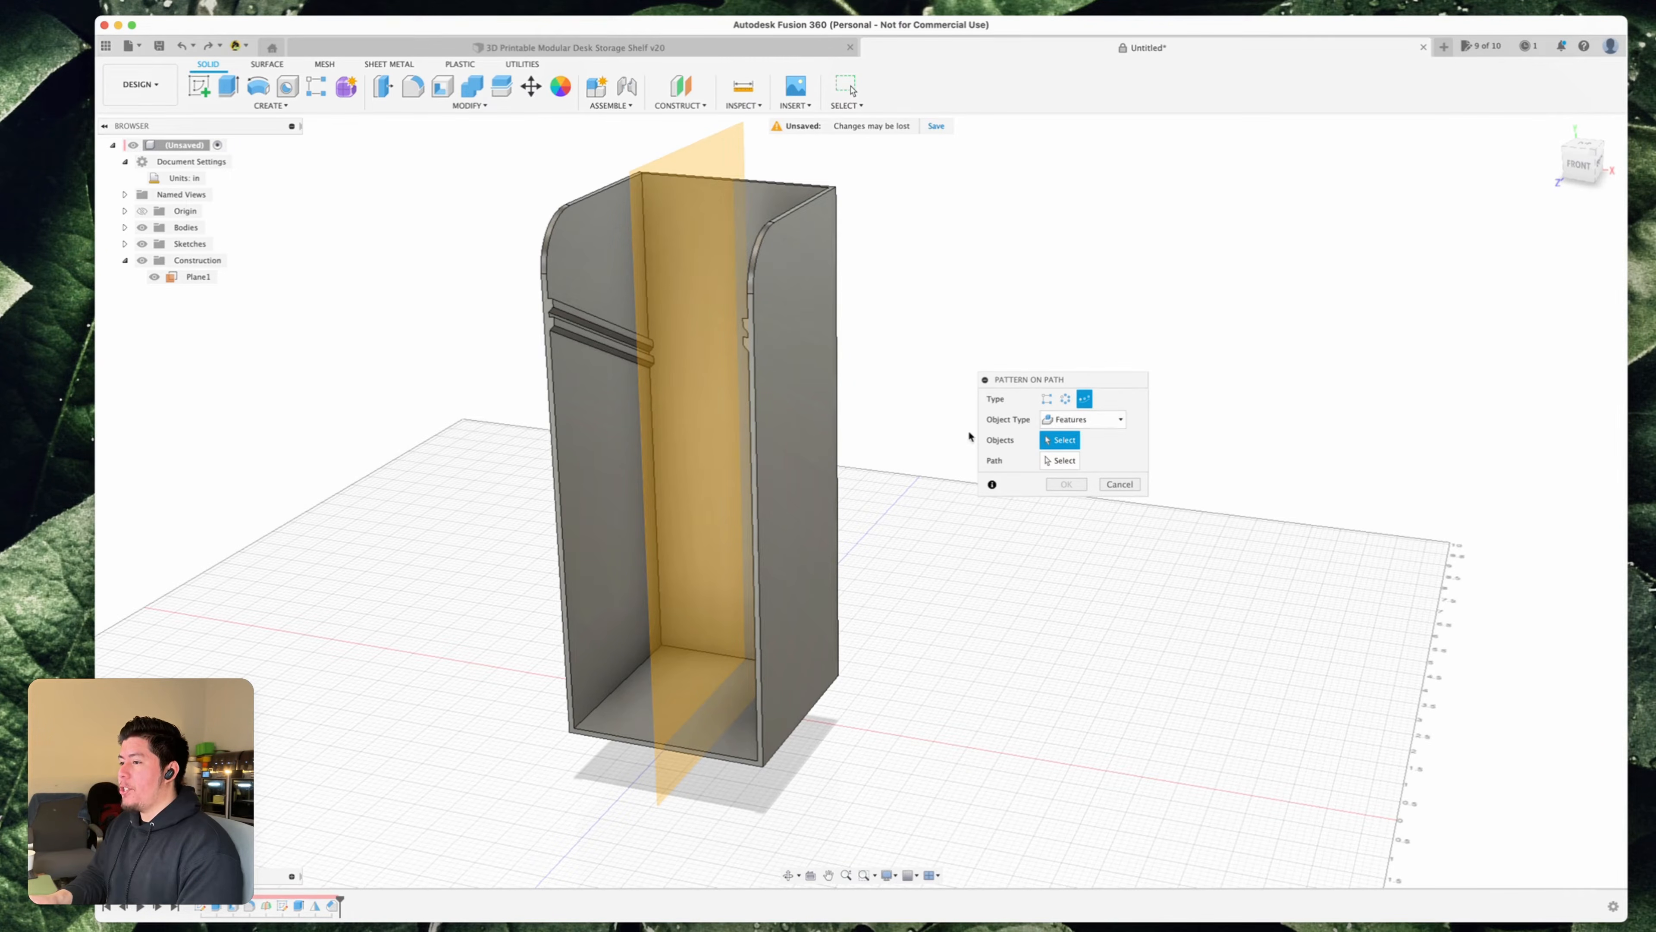
click(298, 908)
shift+click(315, 907)
shift+click(332, 907)
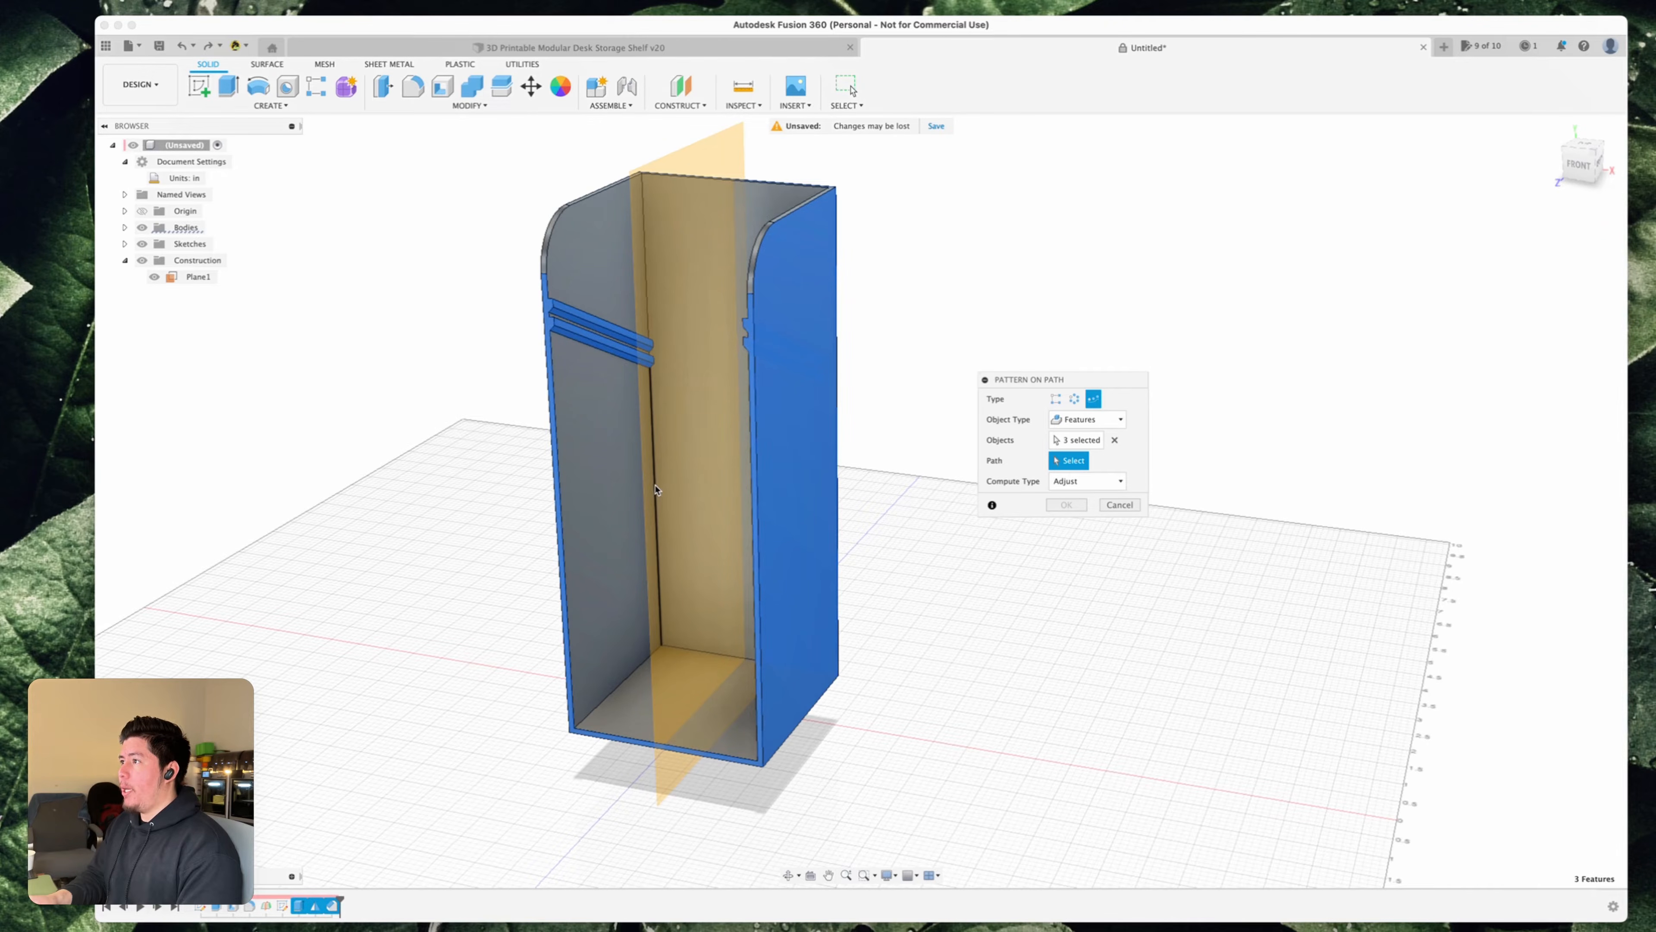
click(655, 489)
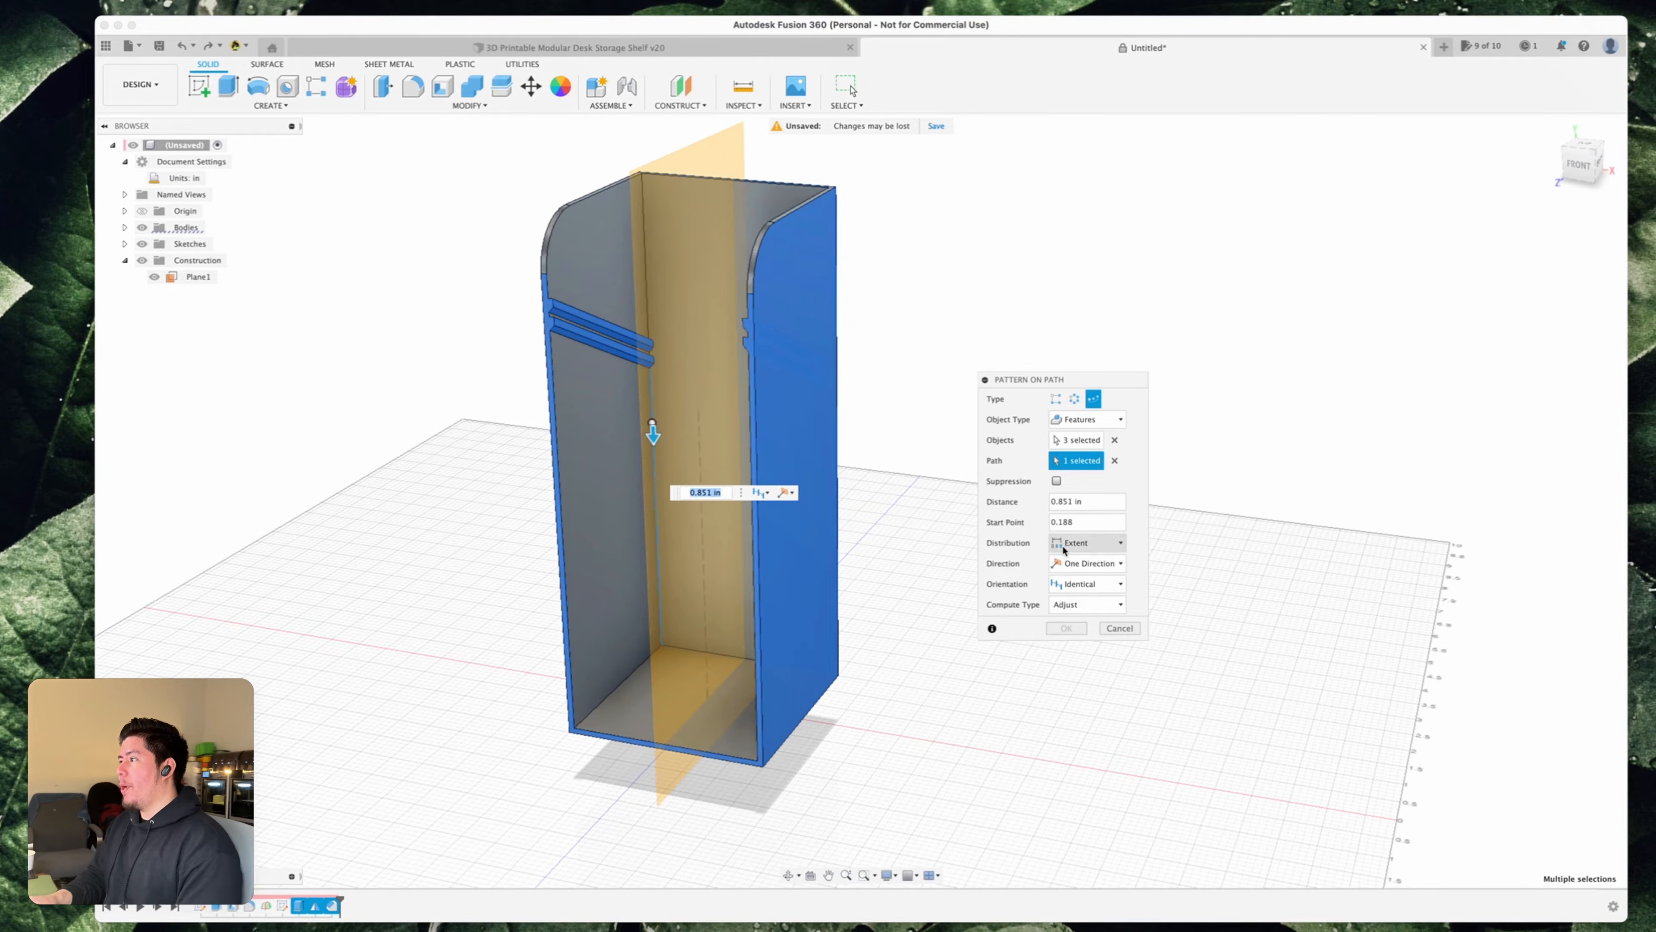
- Set the path pattern's distribution to Spacing and its quantity to the Amount parameter
click(1087, 542)
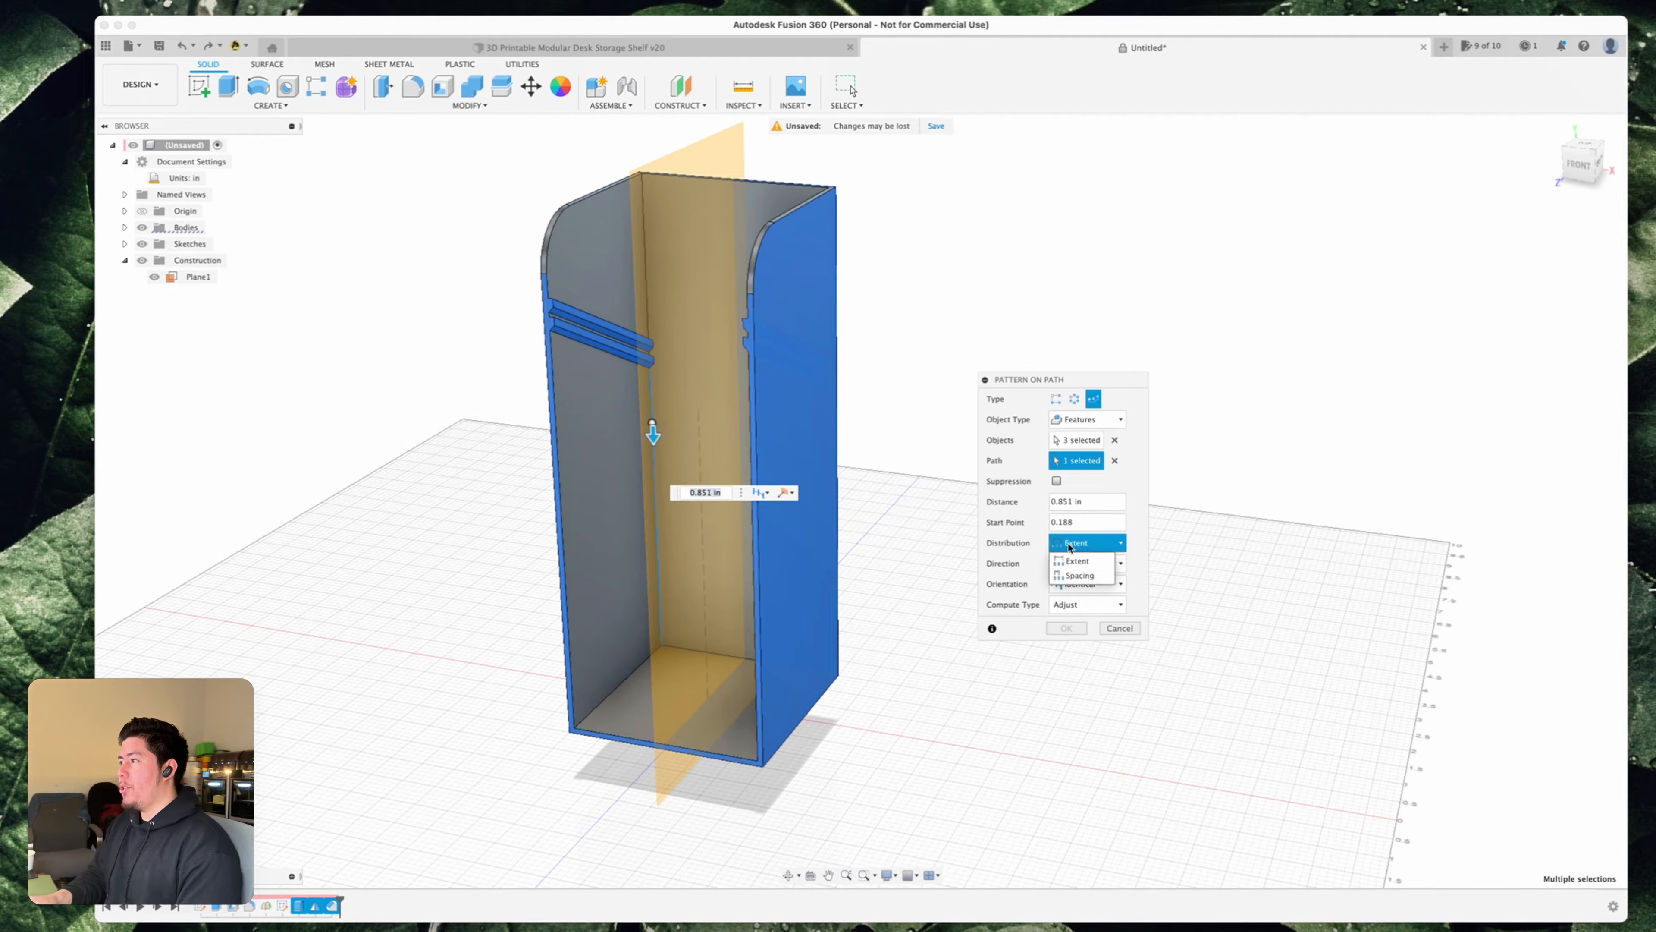
click(1072, 574)
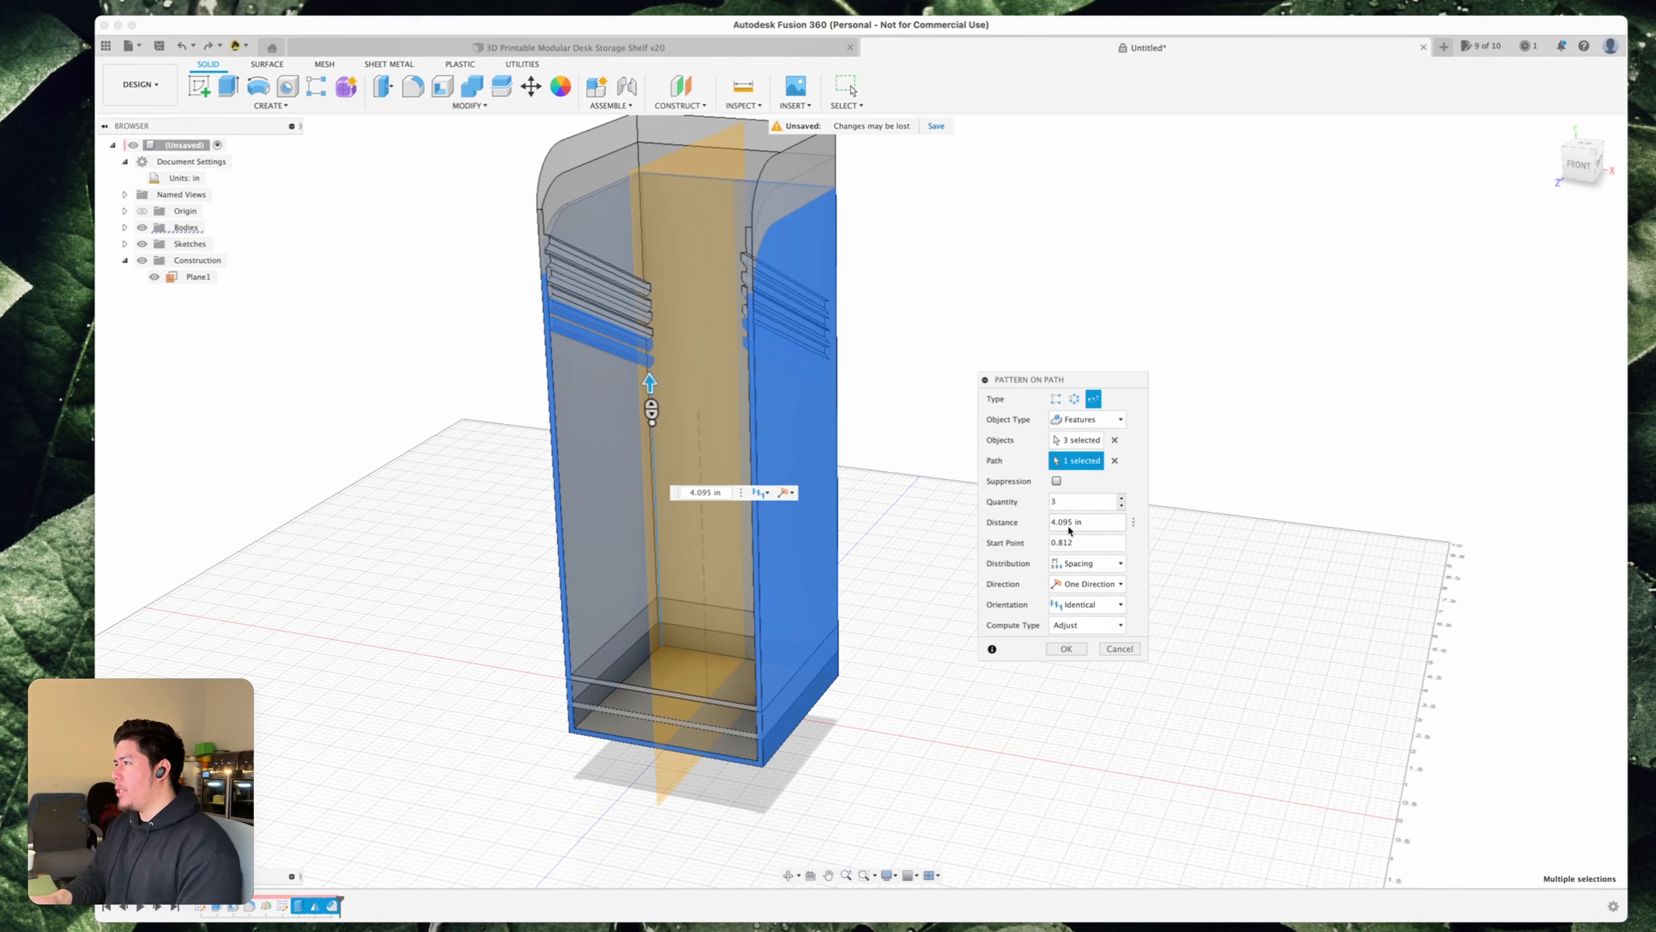
click(1066, 502)
key(BackSpace)
text(AM)
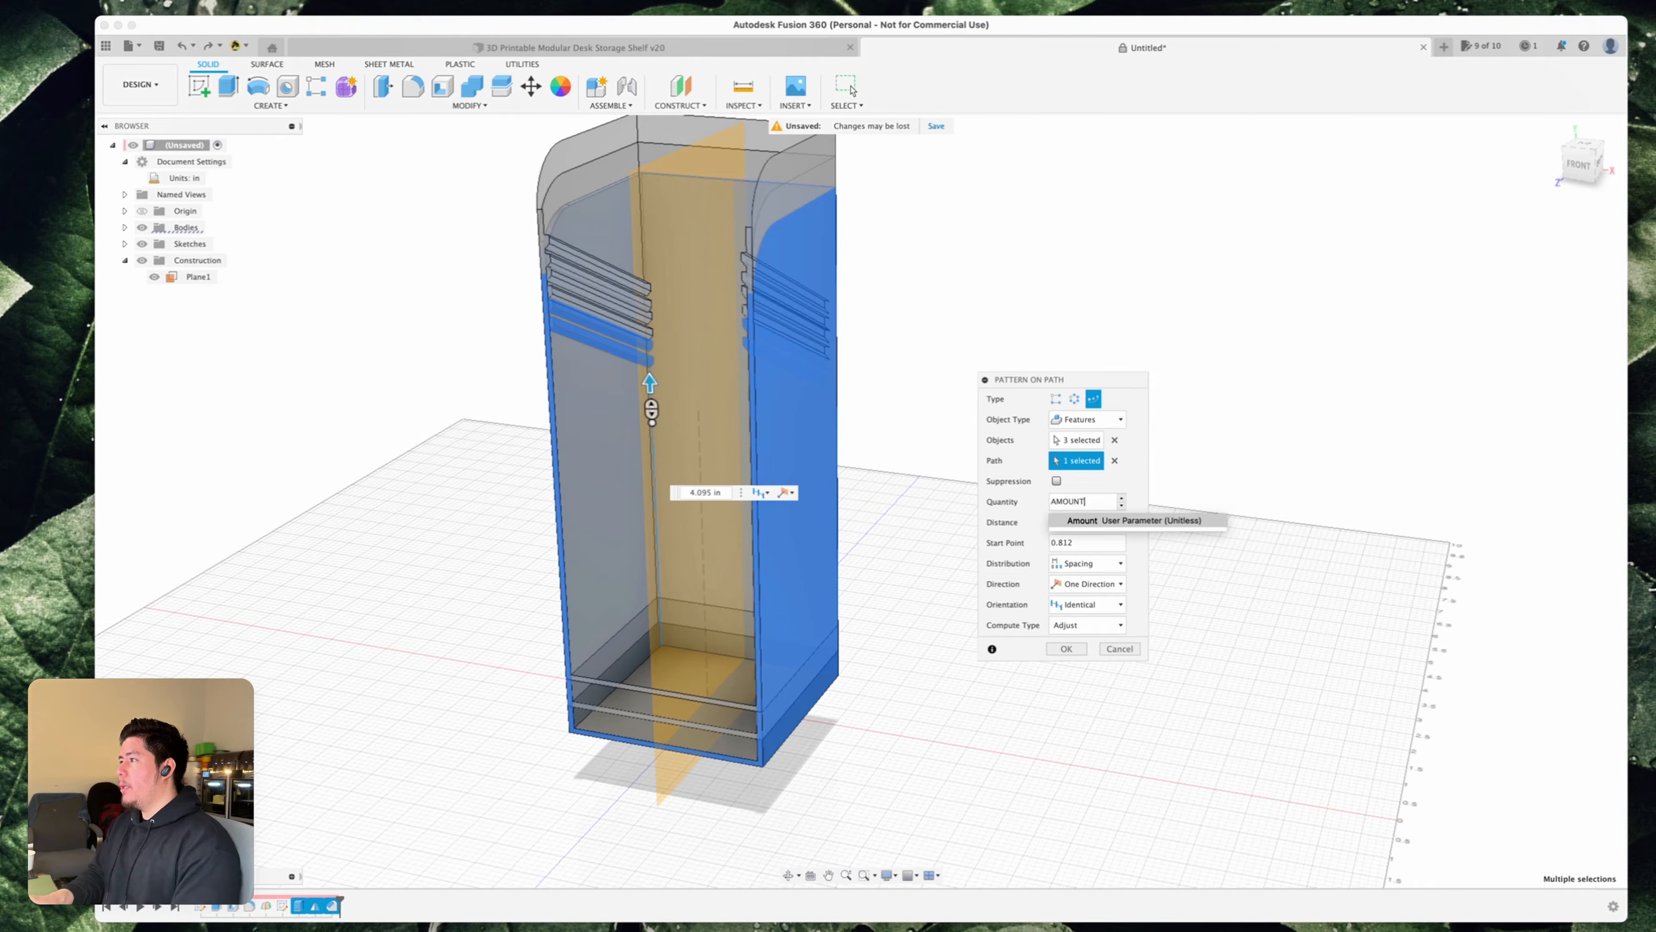
text(OUNT)
click(1109, 521)
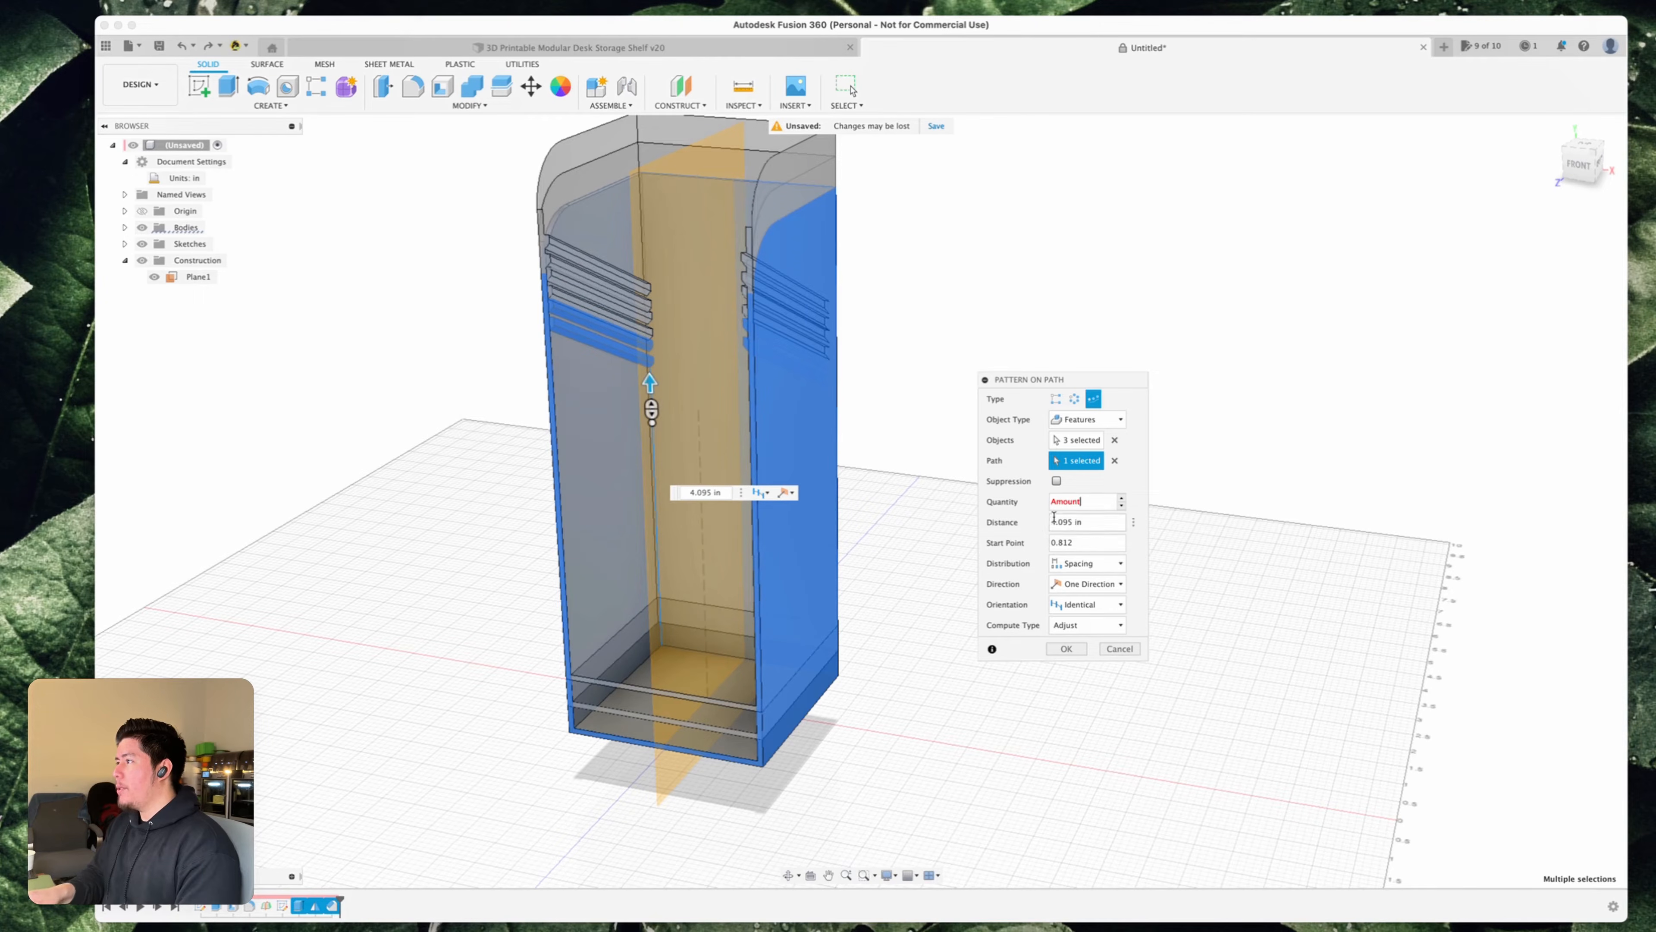
- Set the path pattern's distance to the Shelf_Distance parameter and complete the pattern
click(1091, 521)
key(super+a)
text(SH)
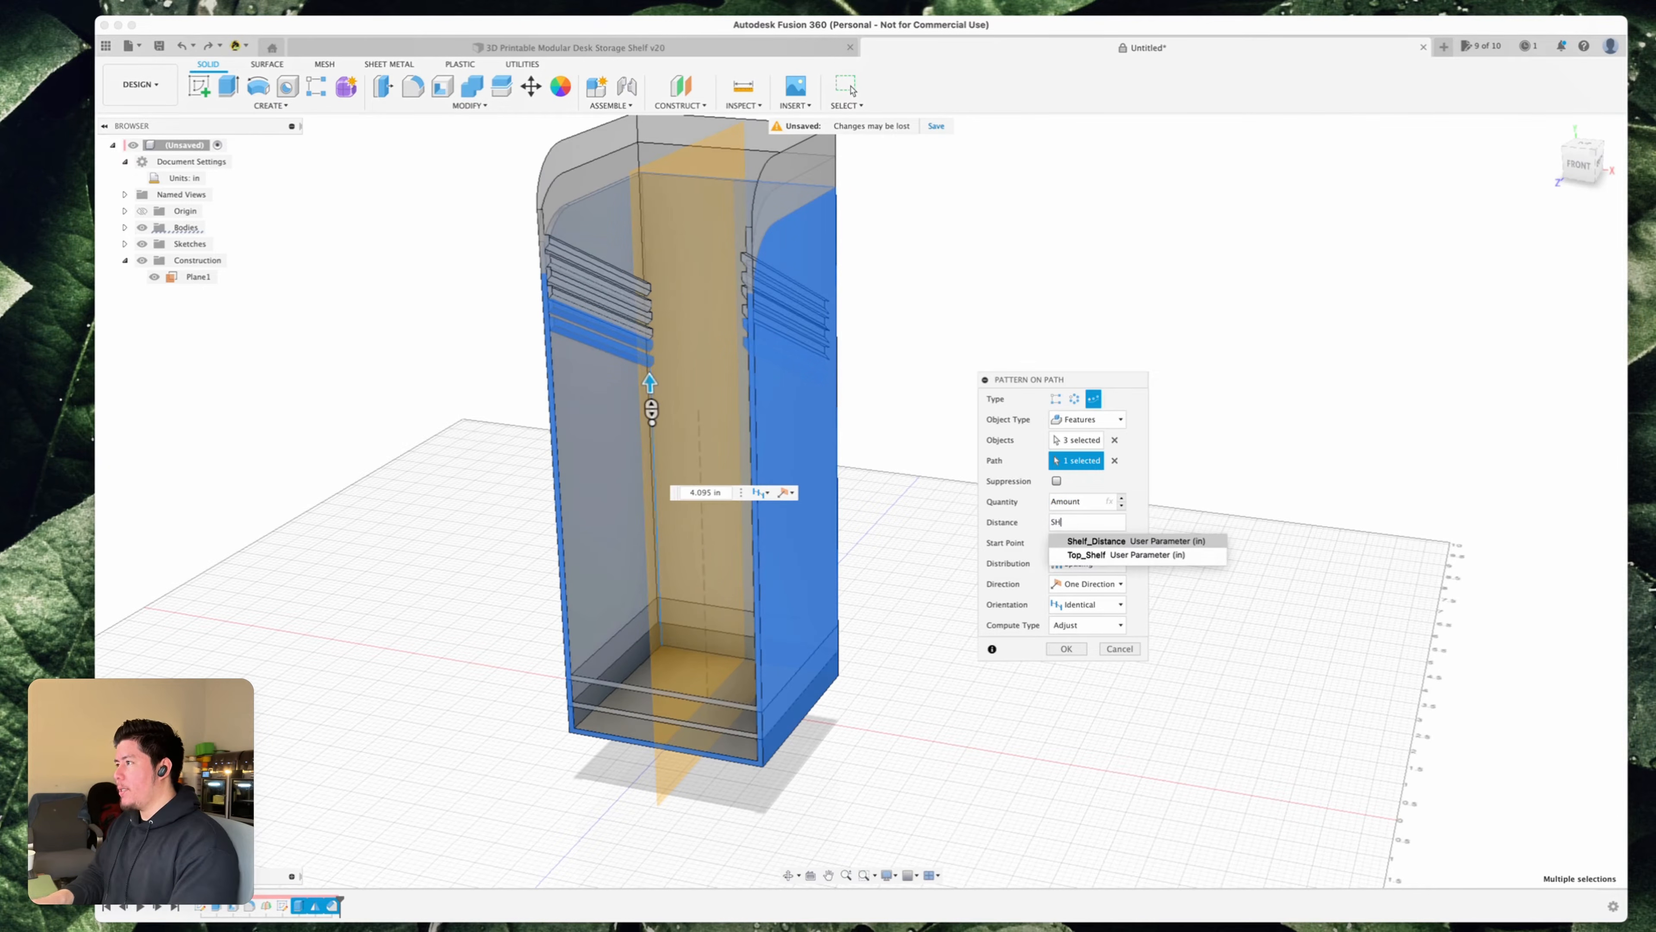
text(EL)
key(Return)
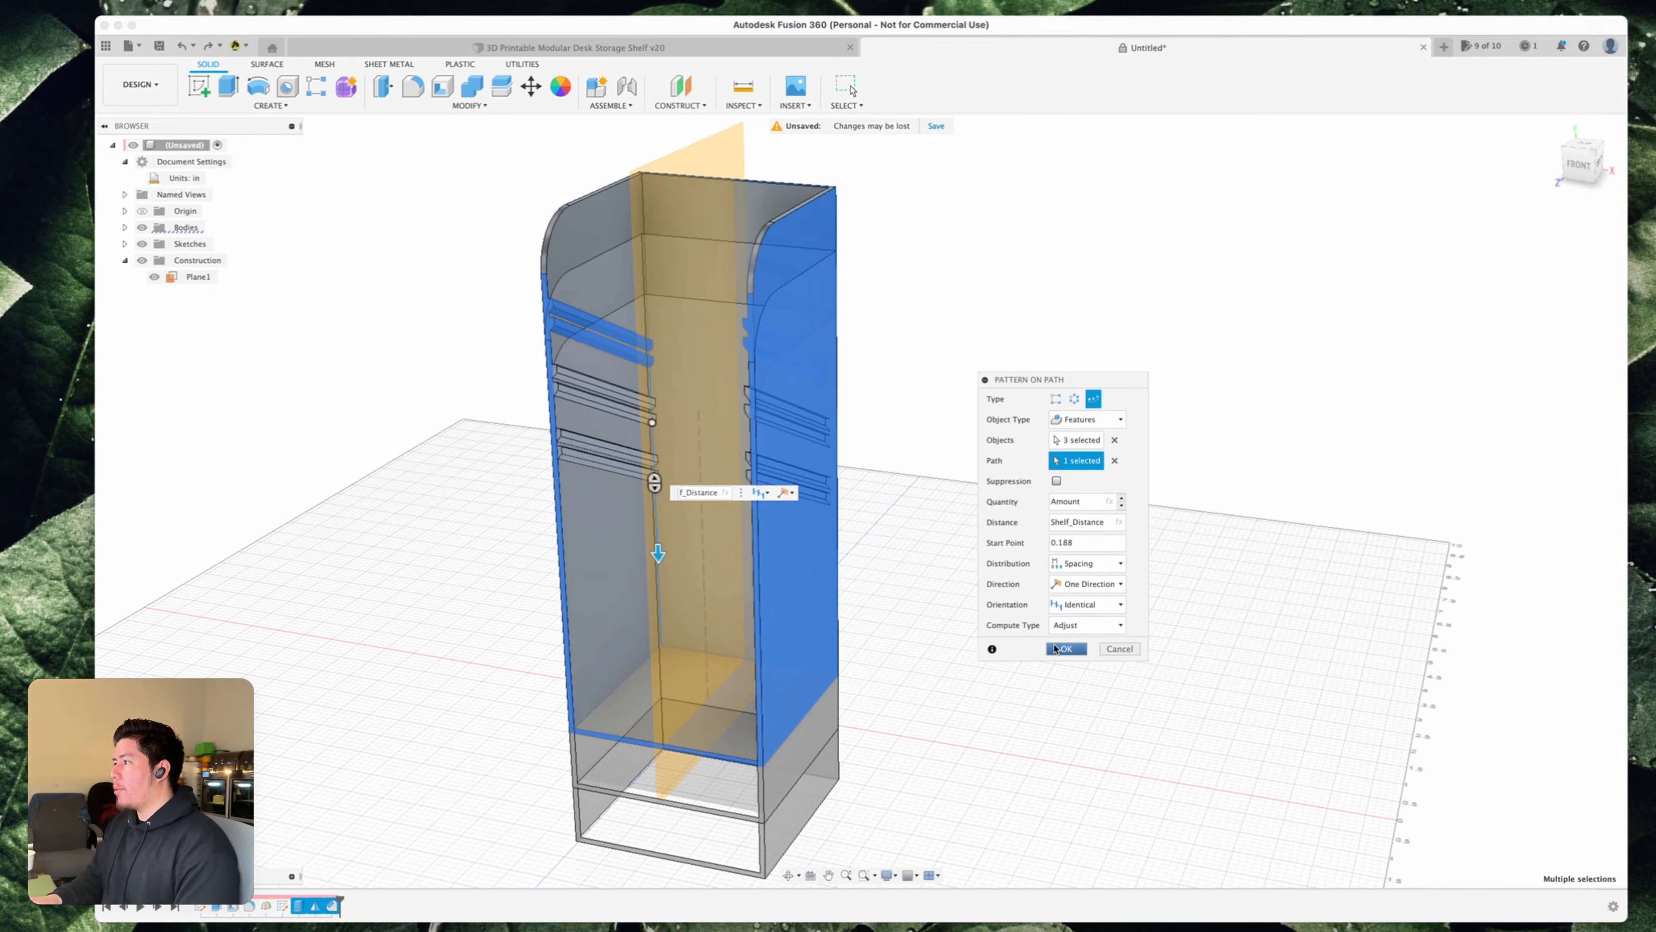
click(1065, 649)
shift+middle_drag(714, 377, 815, 464)
click(729, 462)
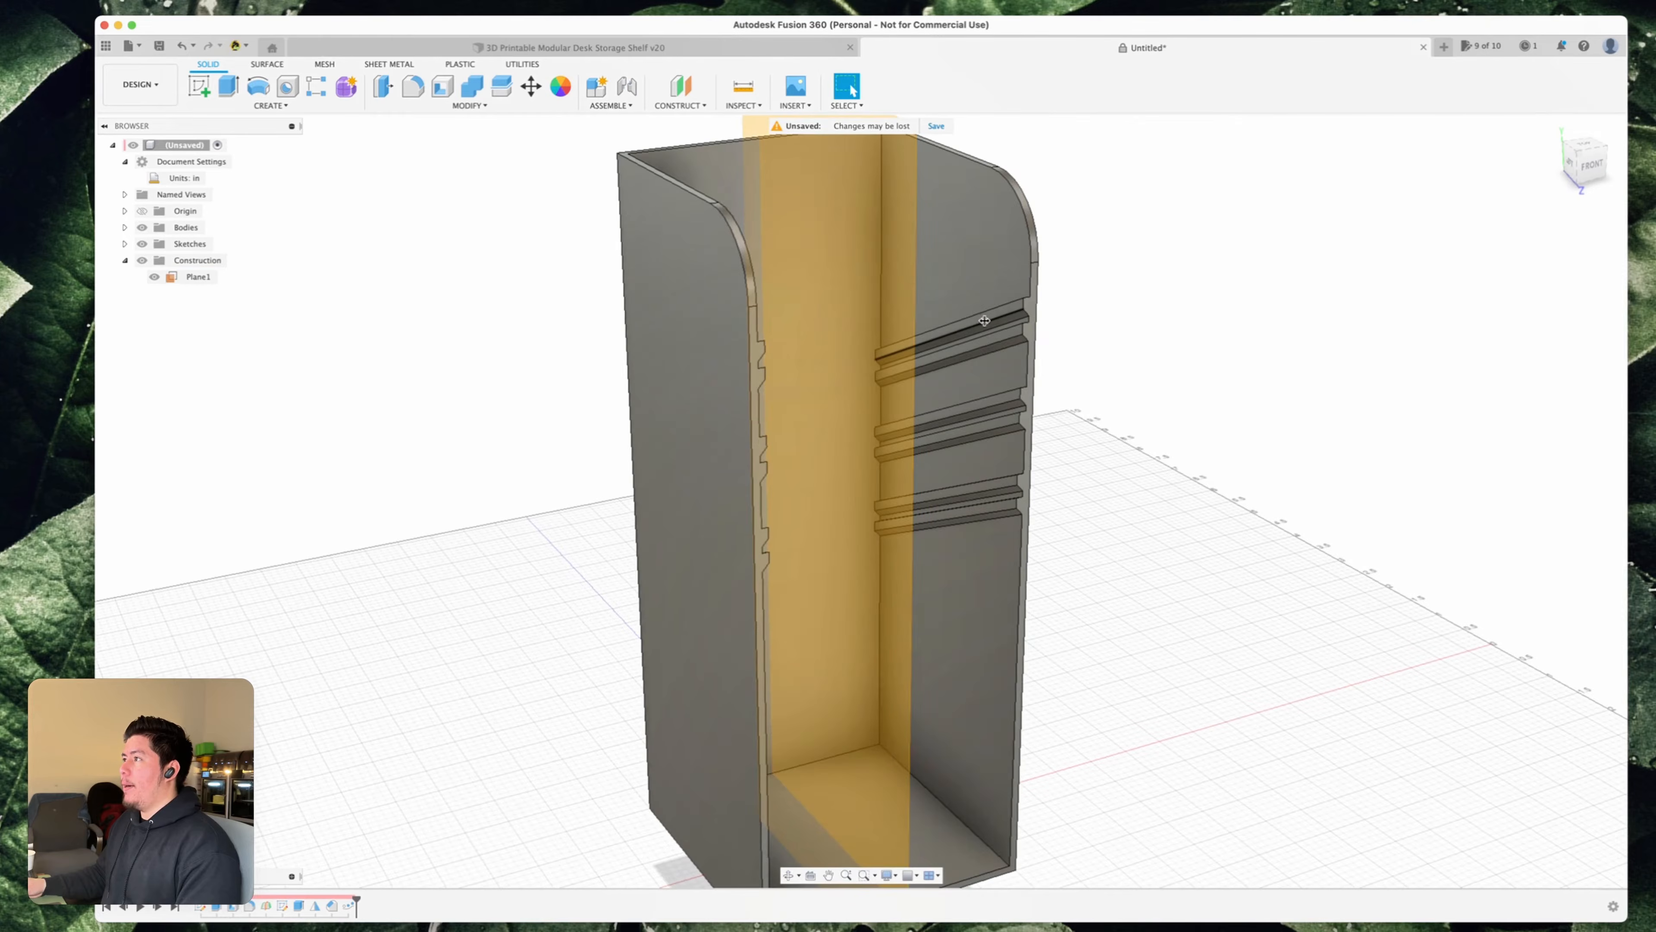
shift+middle_drag(714, 418, 683, 370)
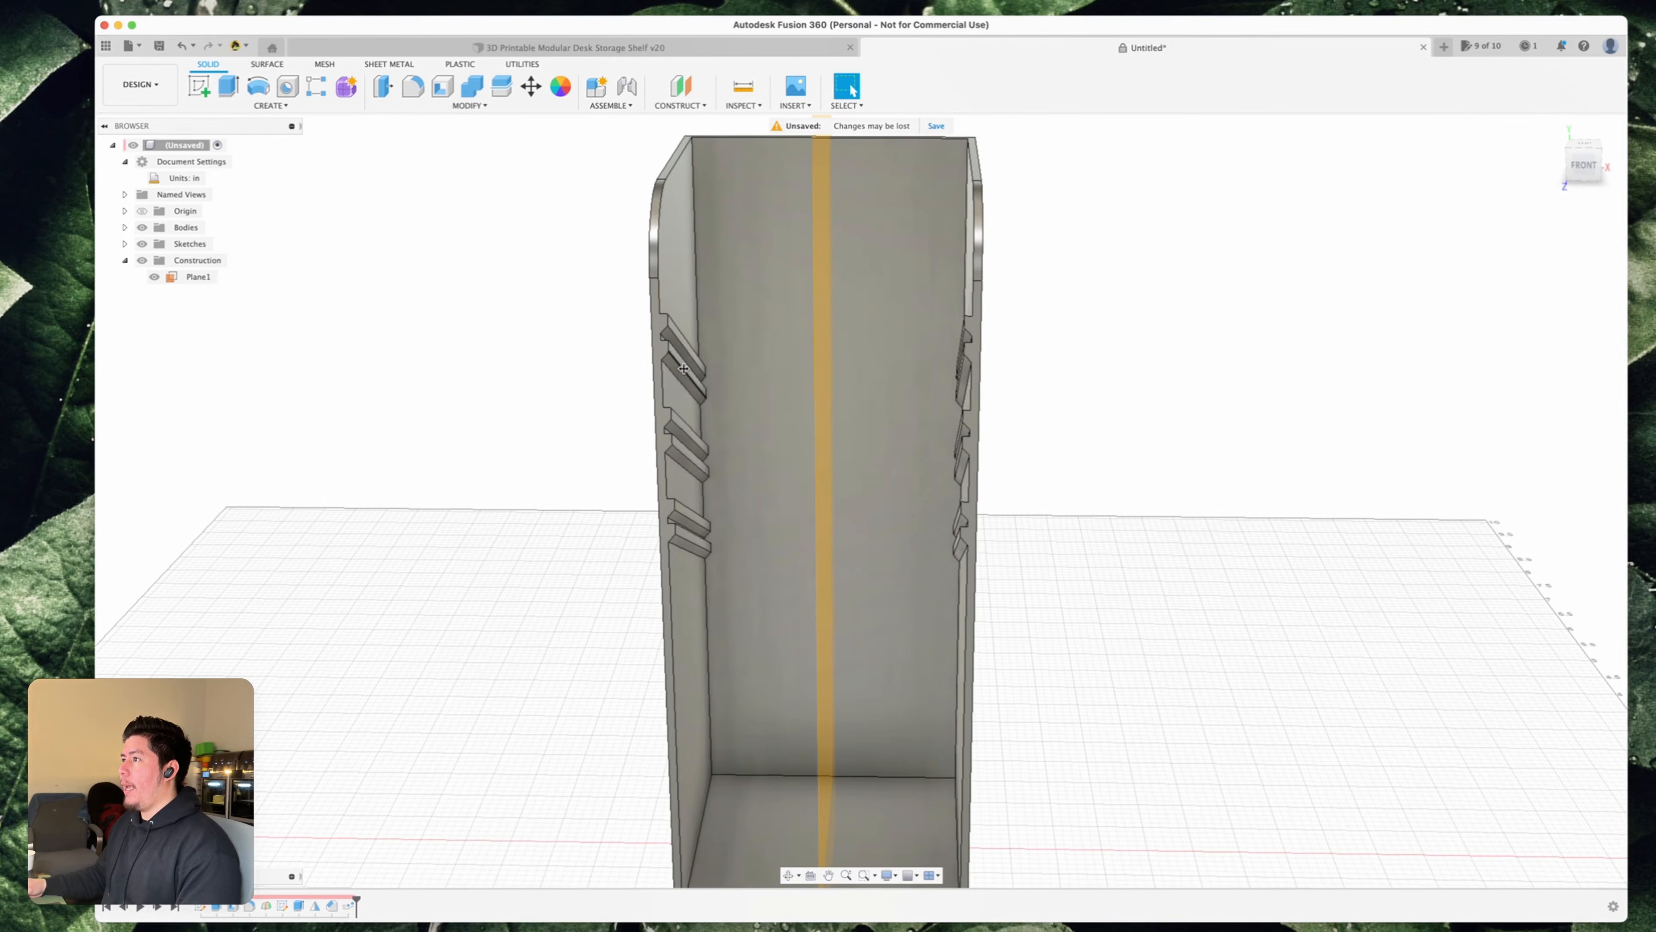
shift+middle_drag(952, 516, 661, 501)
click(660, 501)
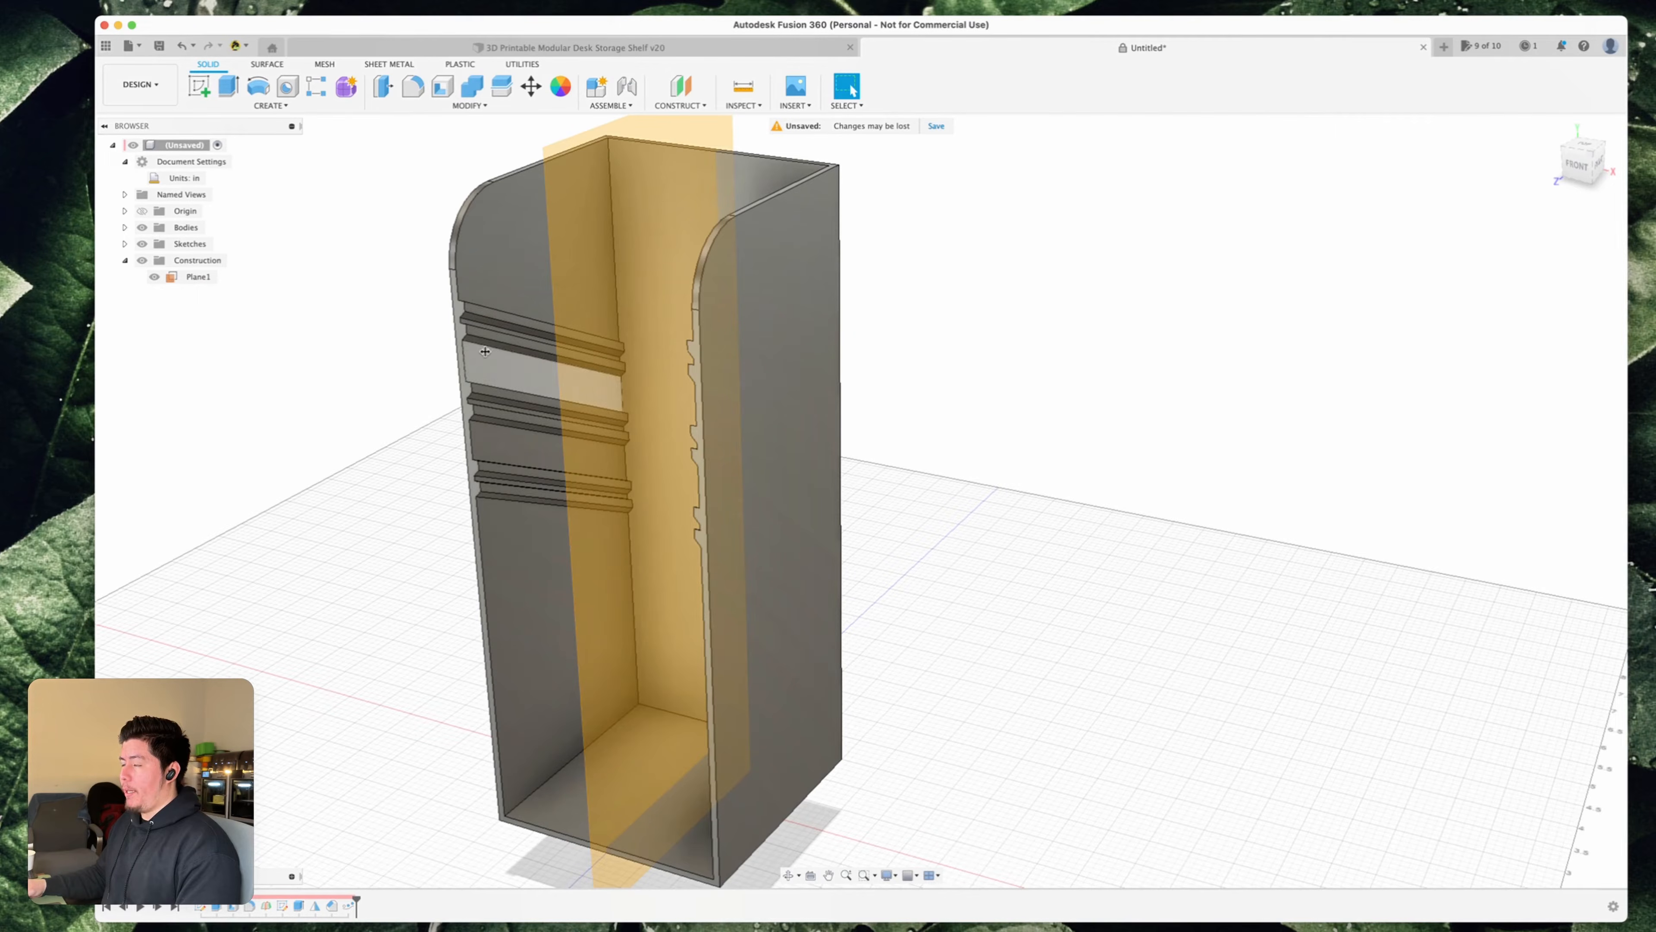
- Set the Shelf_Distance user parameter to 2 in and close the parameters dialog
text(sCHANGE)
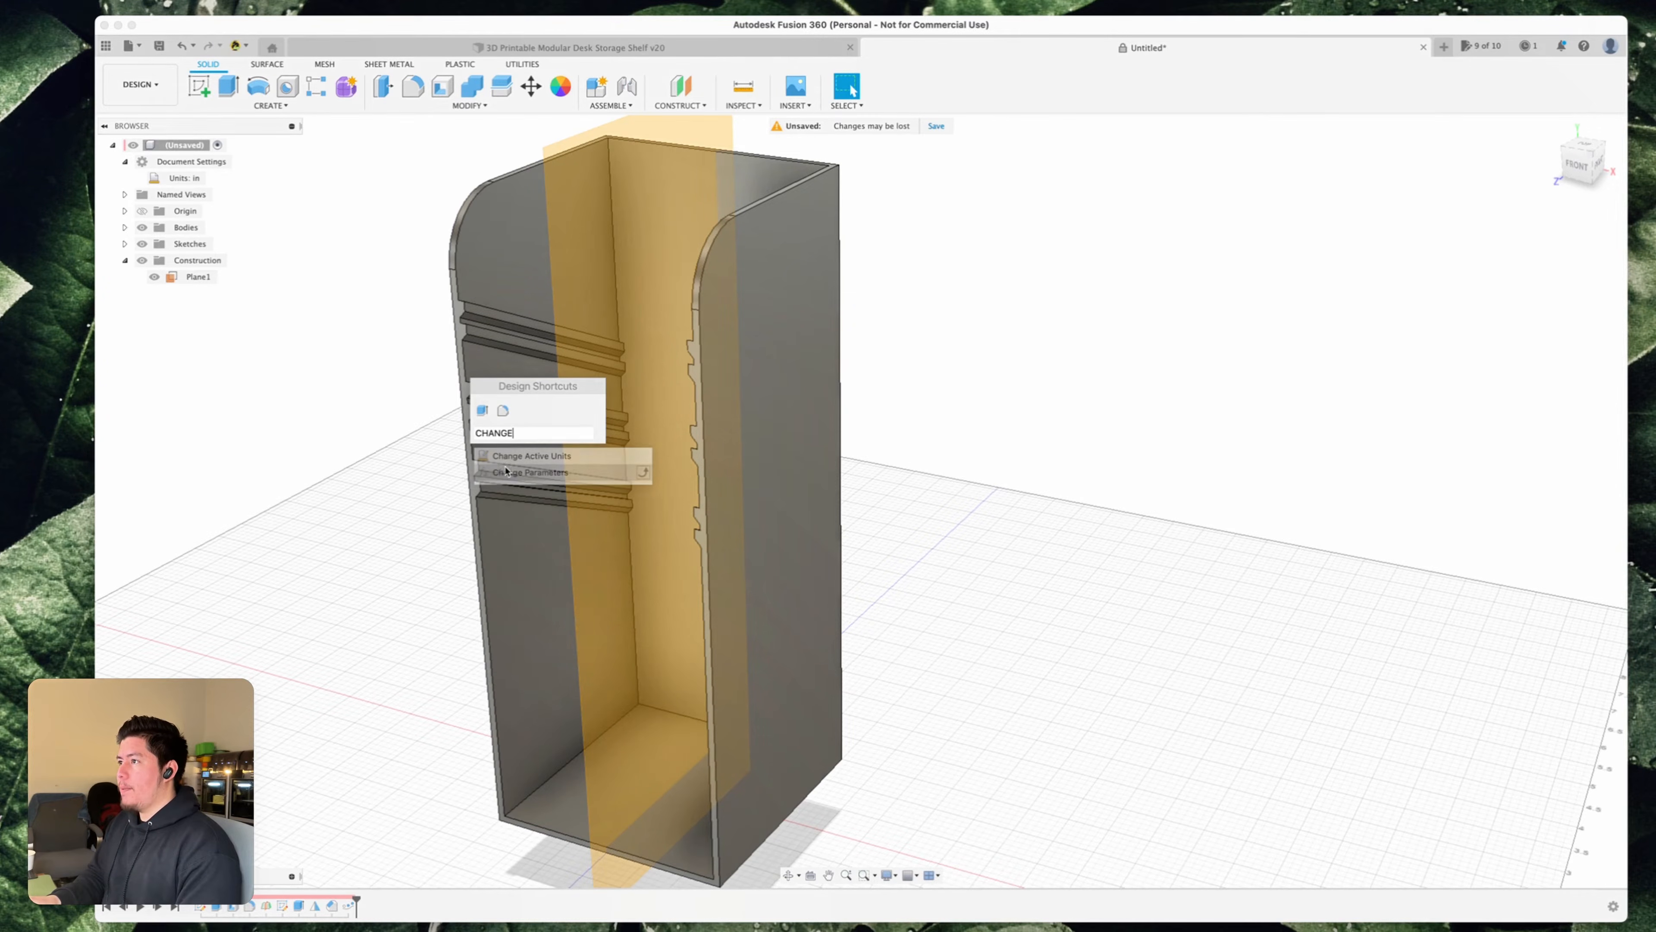
click(525, 471)
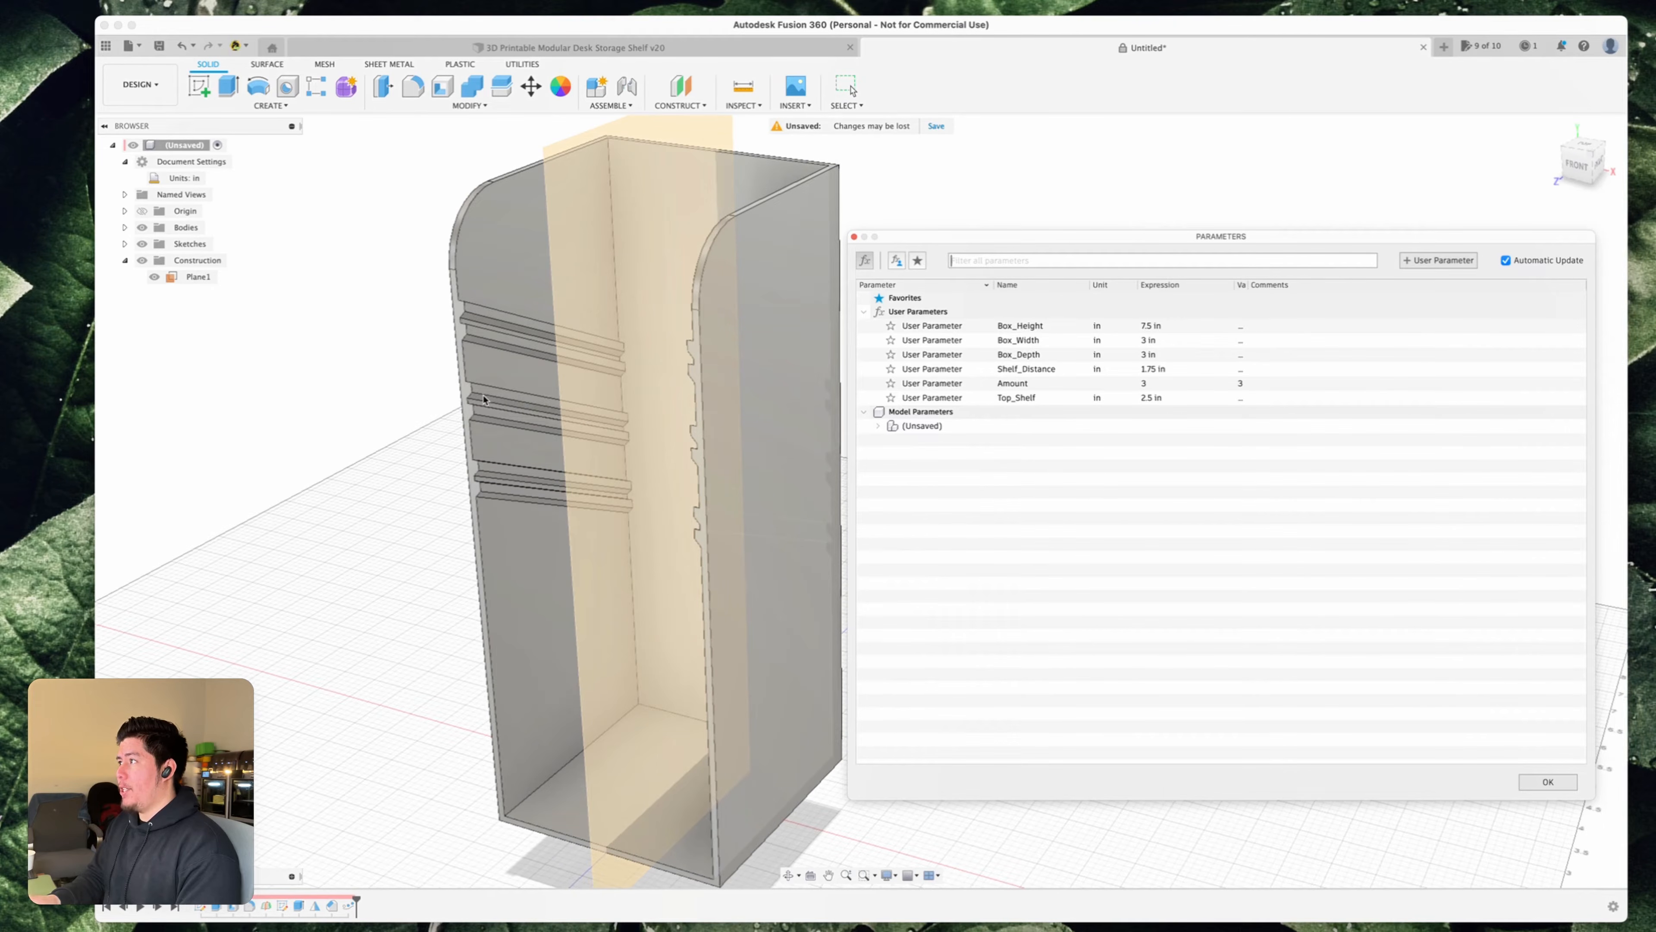
double_click(1148, 369)
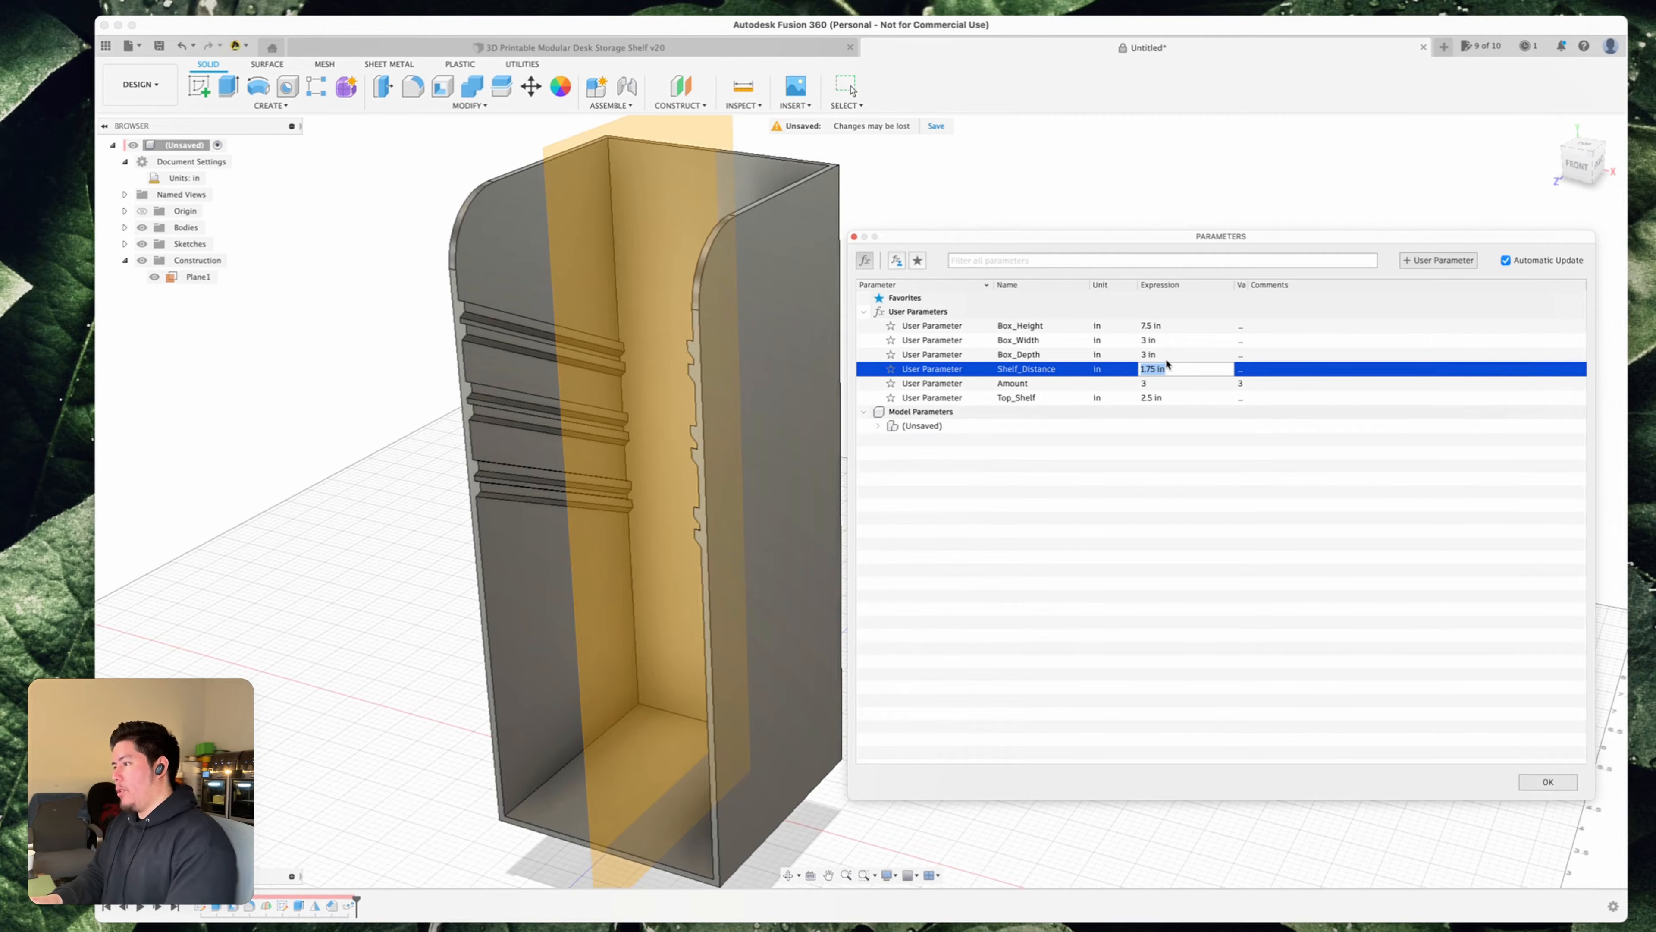
text(2)
key(Return)
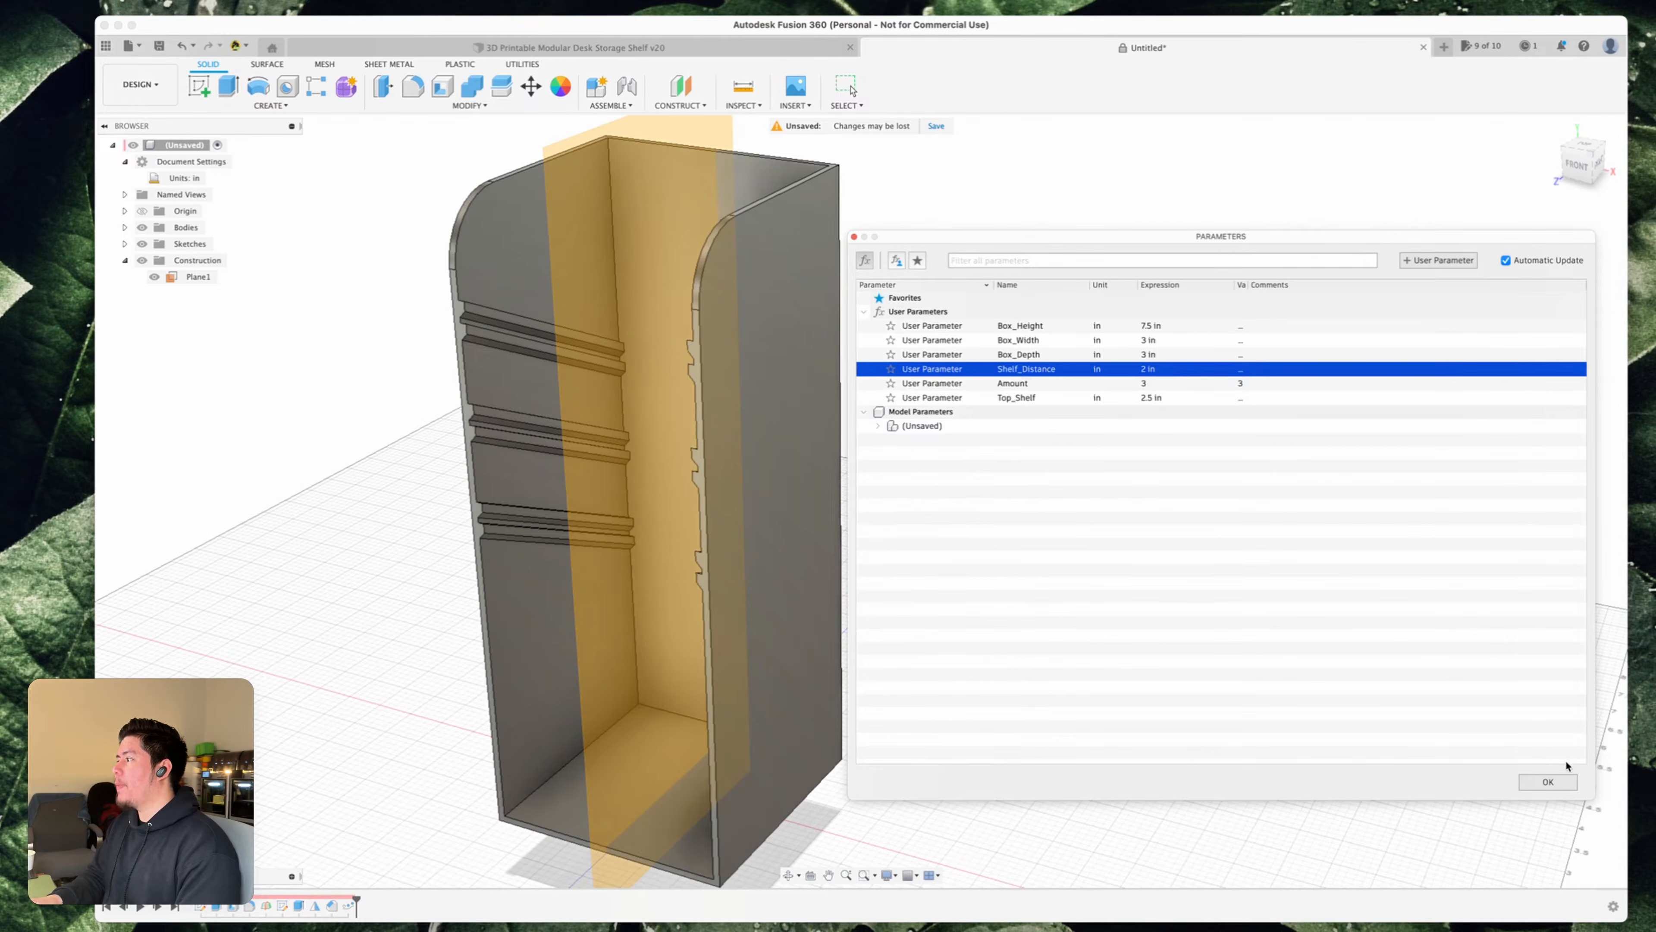
click(1548, 782)
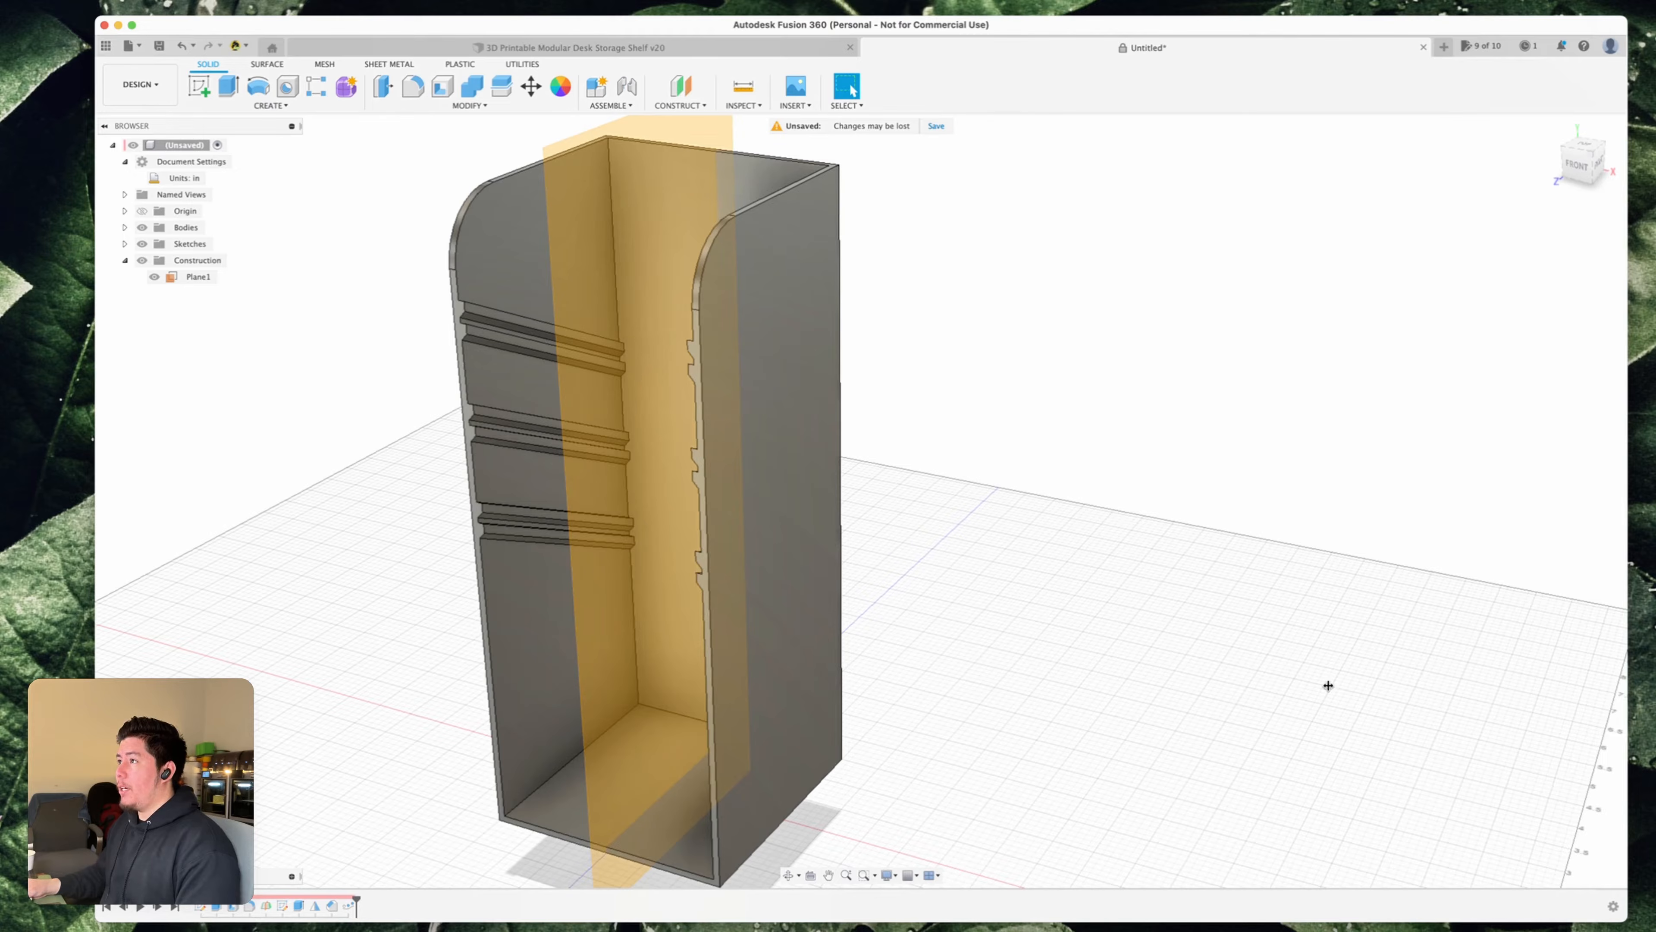
- Examine the top ledge in the finished 3D Printable Modular Desk Storage Shelf v20 design, and return to the untitled design
shift+middle_drag(537, 371, 698, 346)
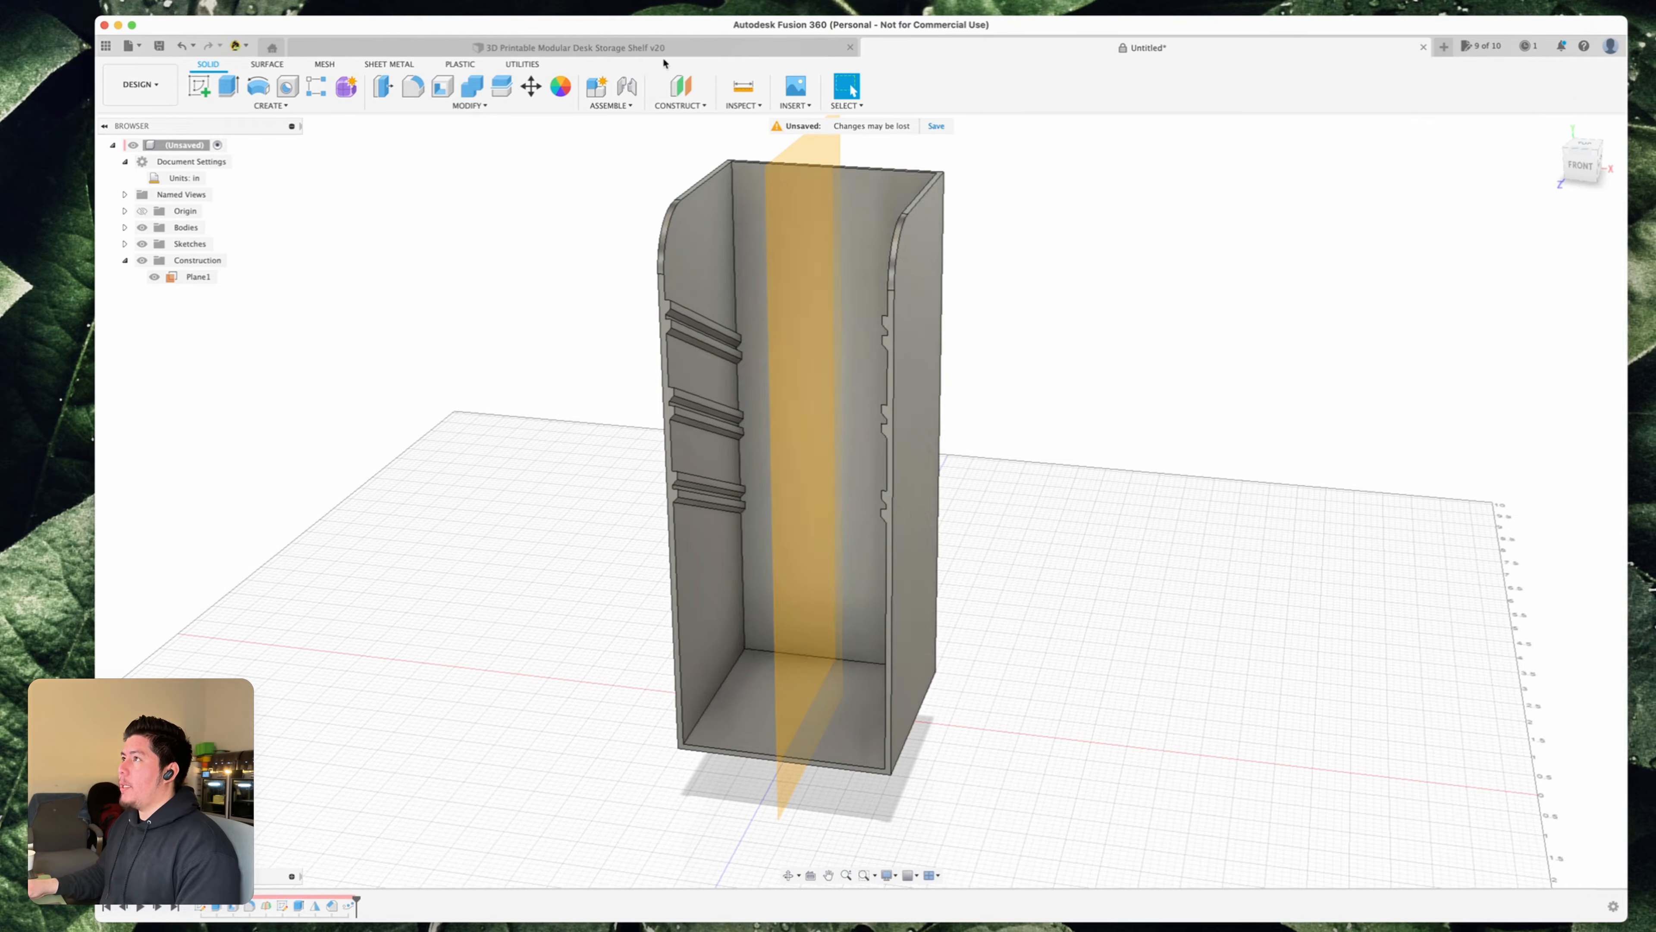
click(568, 47)
shift+middle_drag(783, 248, 819, 260)
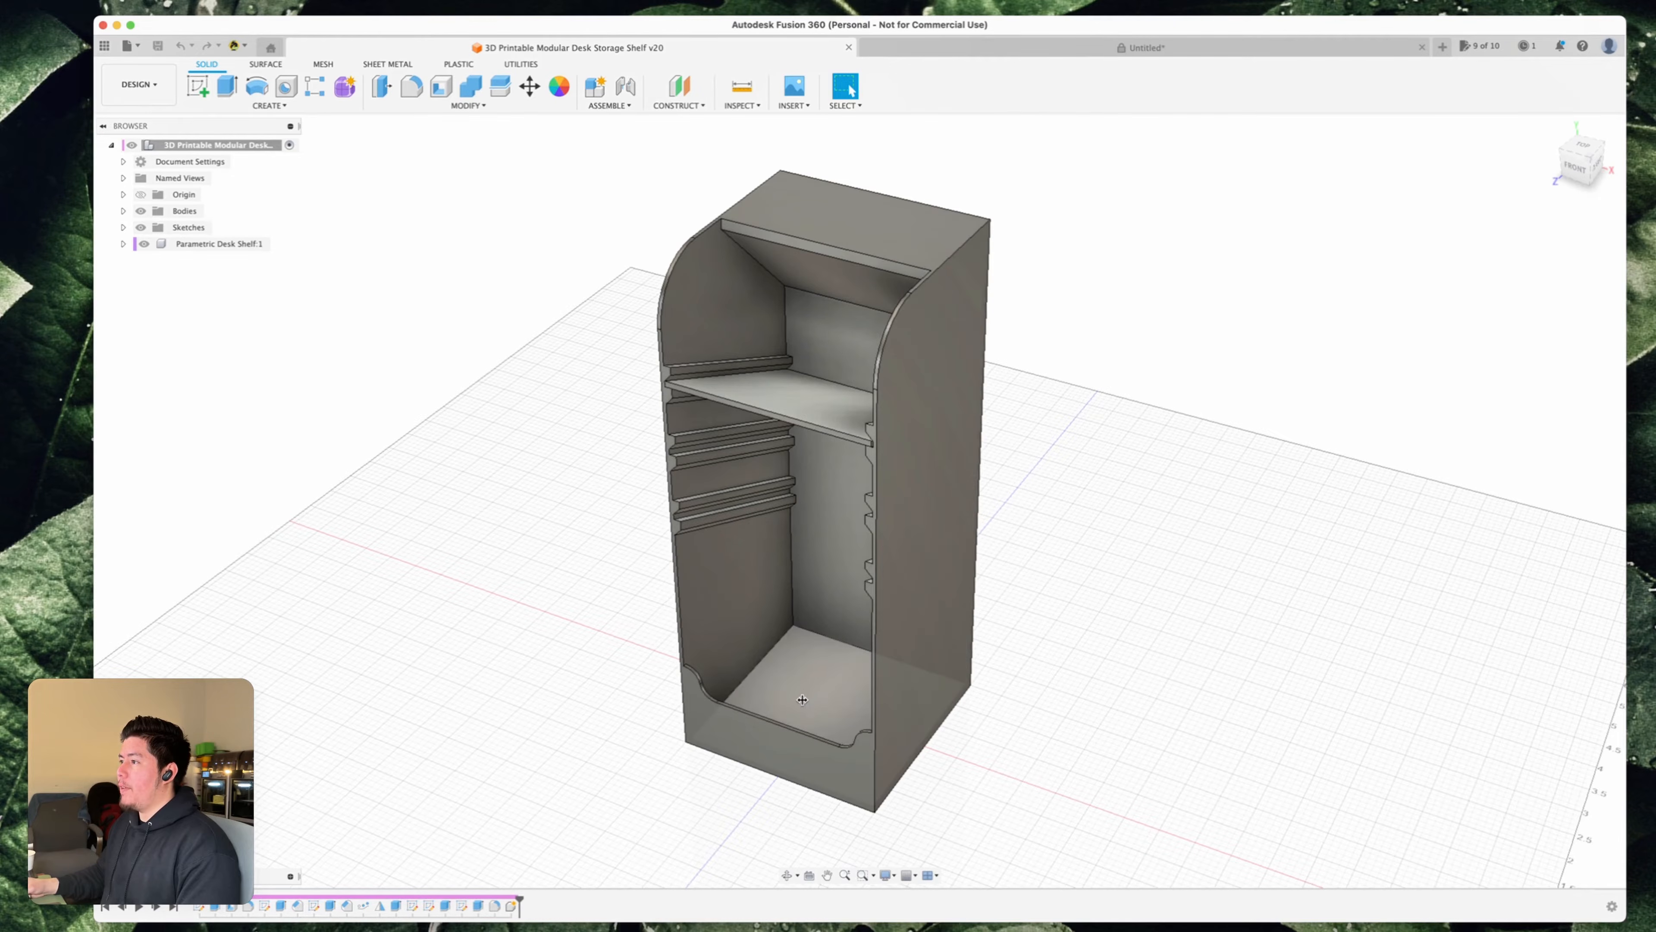
key(ctrl+Tab)
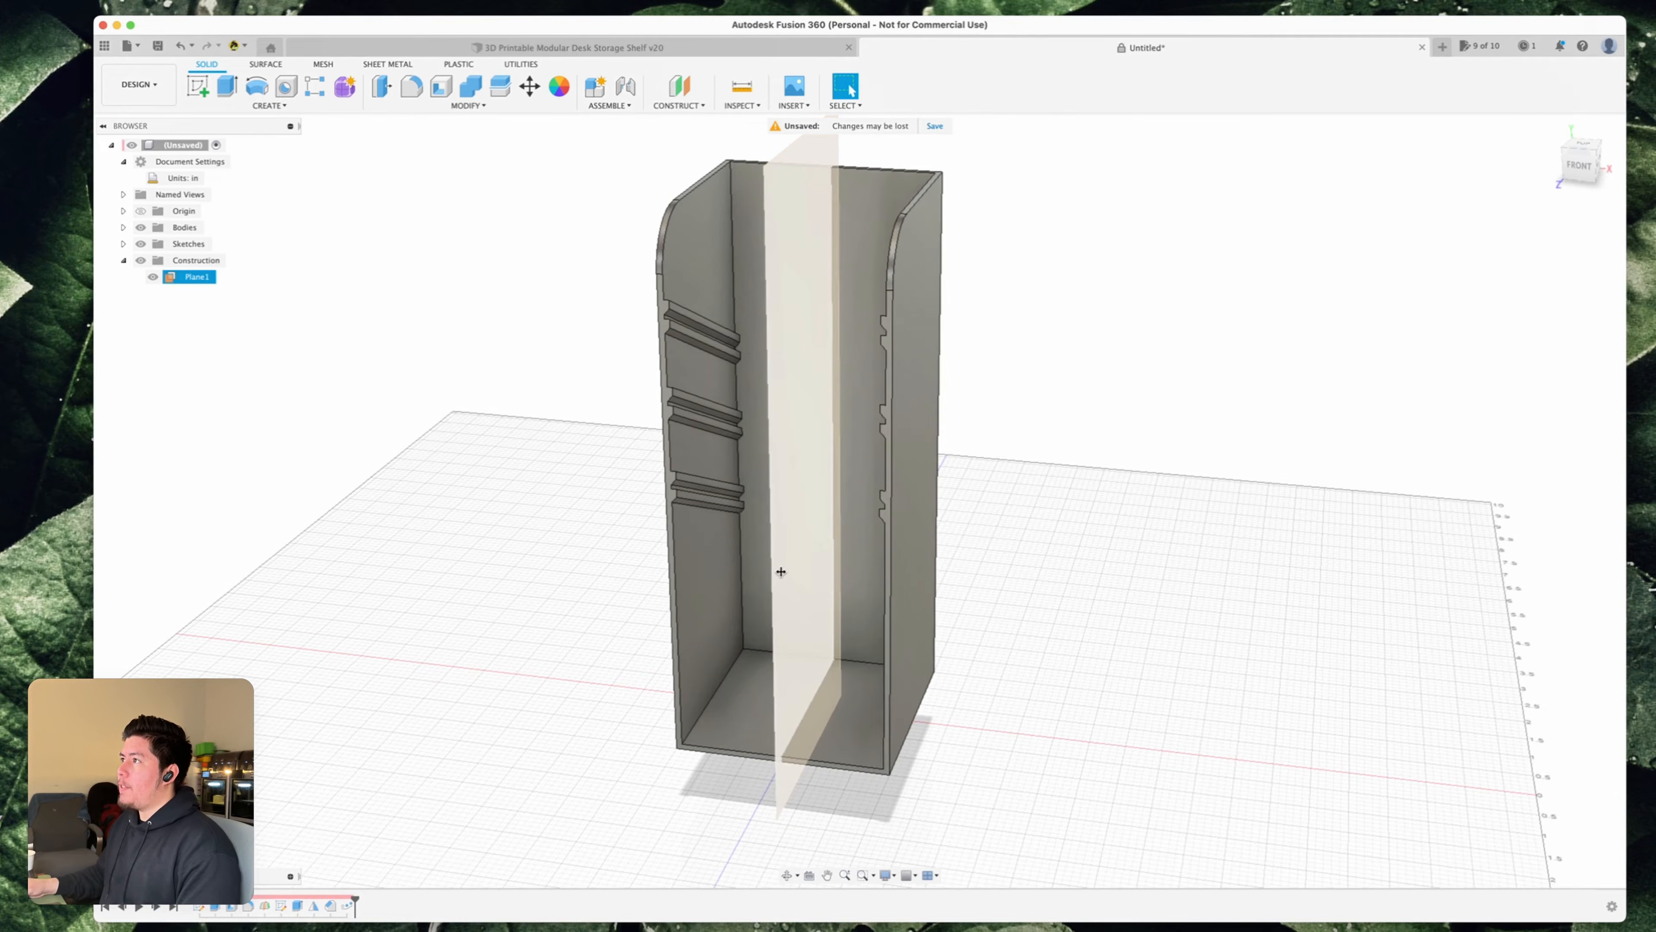
- Hide construction Plane1 and start a sketch on the box's inner back face
scroll(858, 248, up, 2)
middle_drag(766, 240, 799, 358)
drag(799, 358, 729, 352)
key(Escape)
click(151, 278)
click(199, 88)
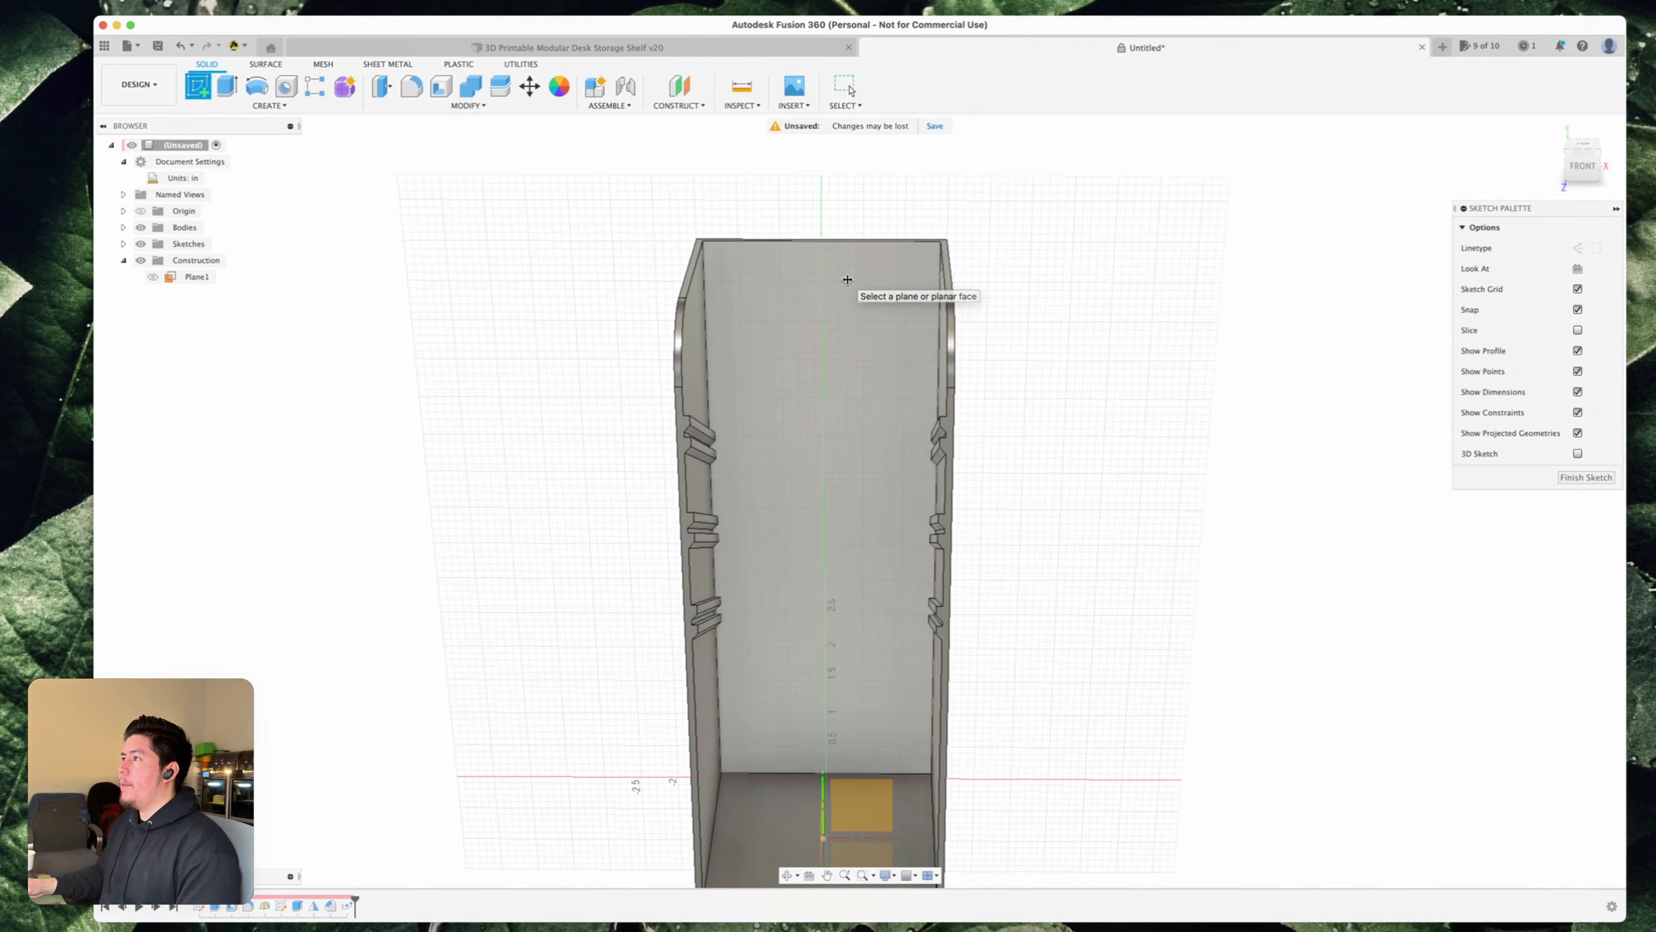
click(808, 279)
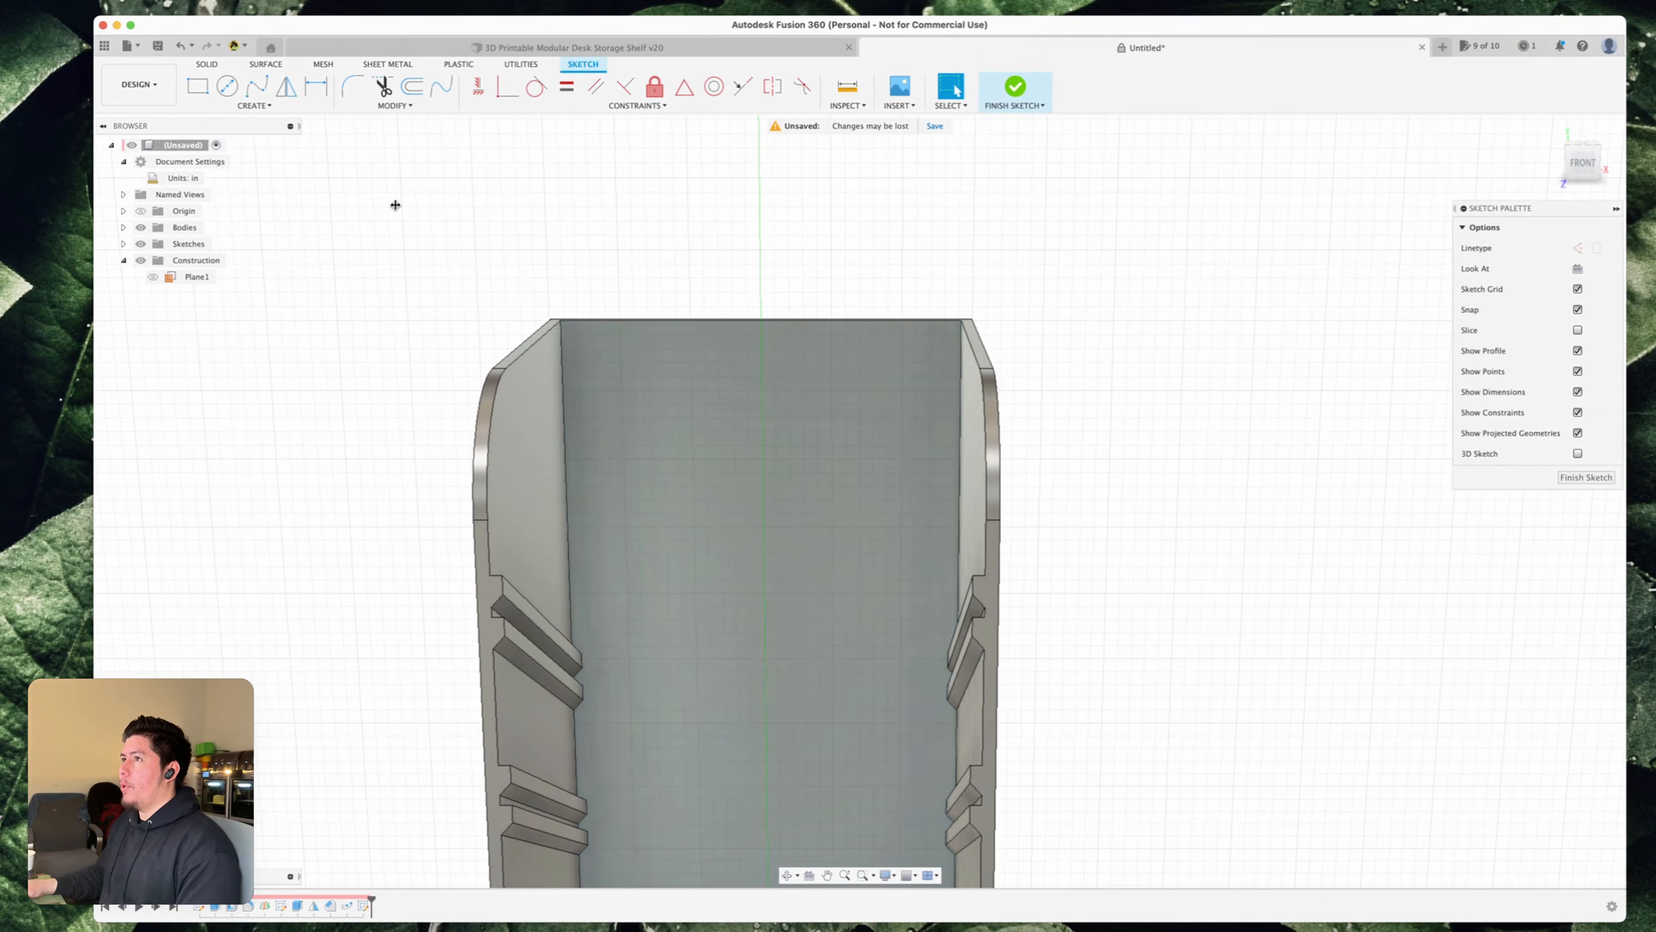
- Draw a rectangle across the full inner width along the back face's top edge and dimension its height to 0.2 in
click(196, 87)
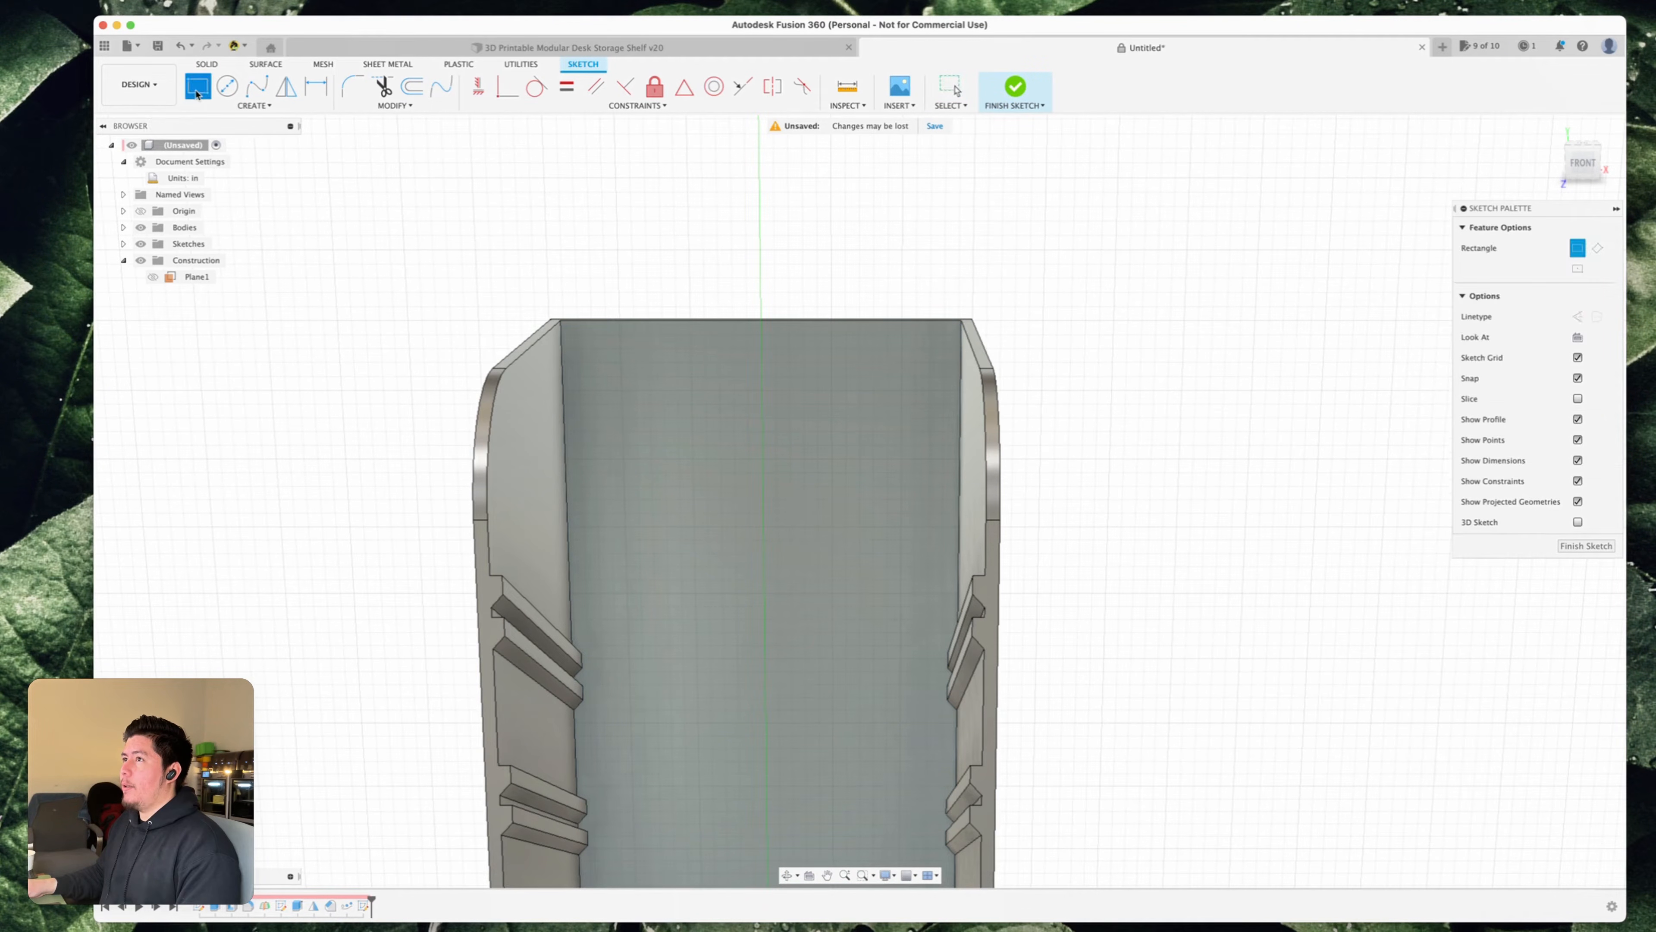
click(561, 321)
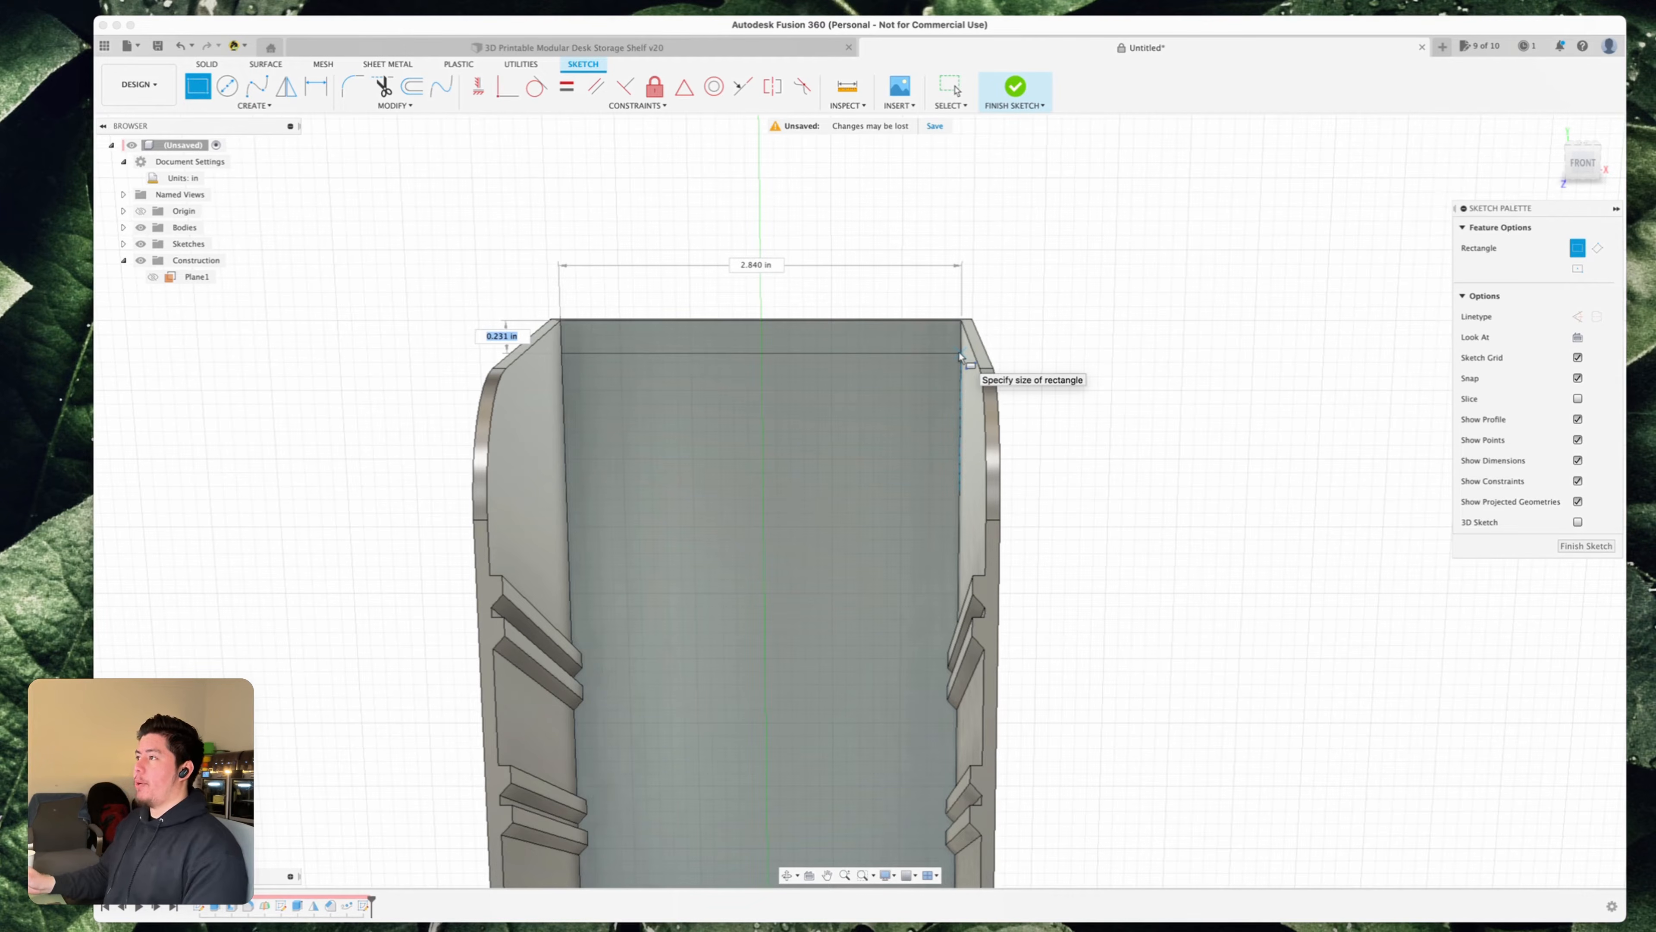
click(960, 352)
key(d)
scroll(678, 369, up, 1)
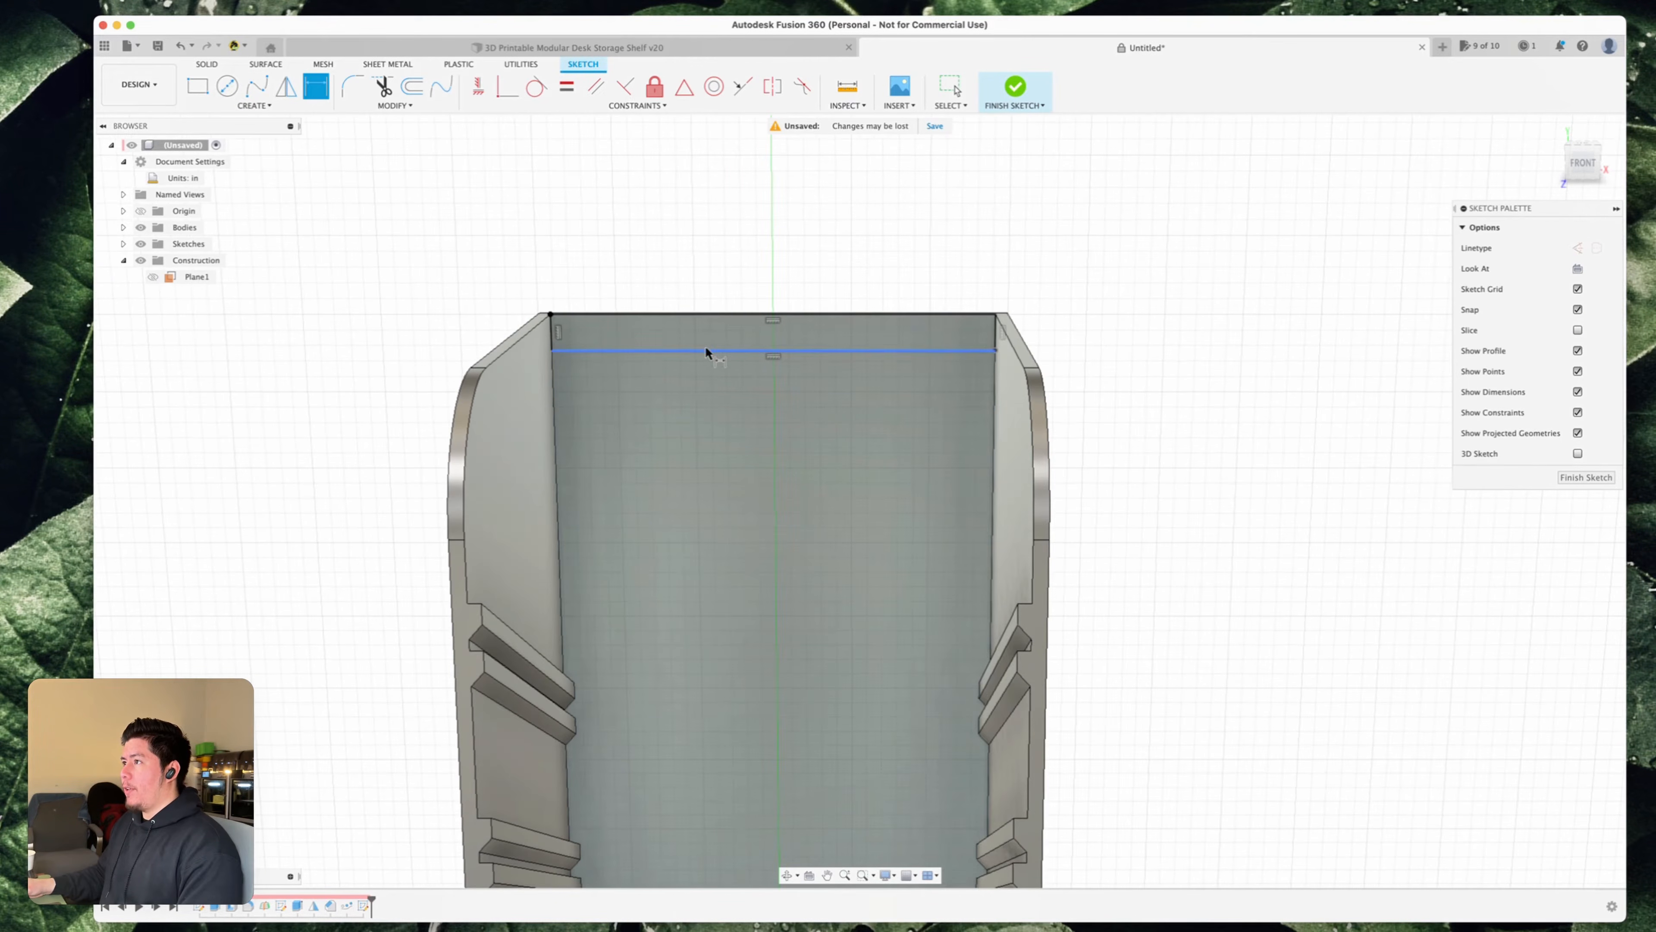
click(706, 351)
click(716, 315)
click(734, 400)
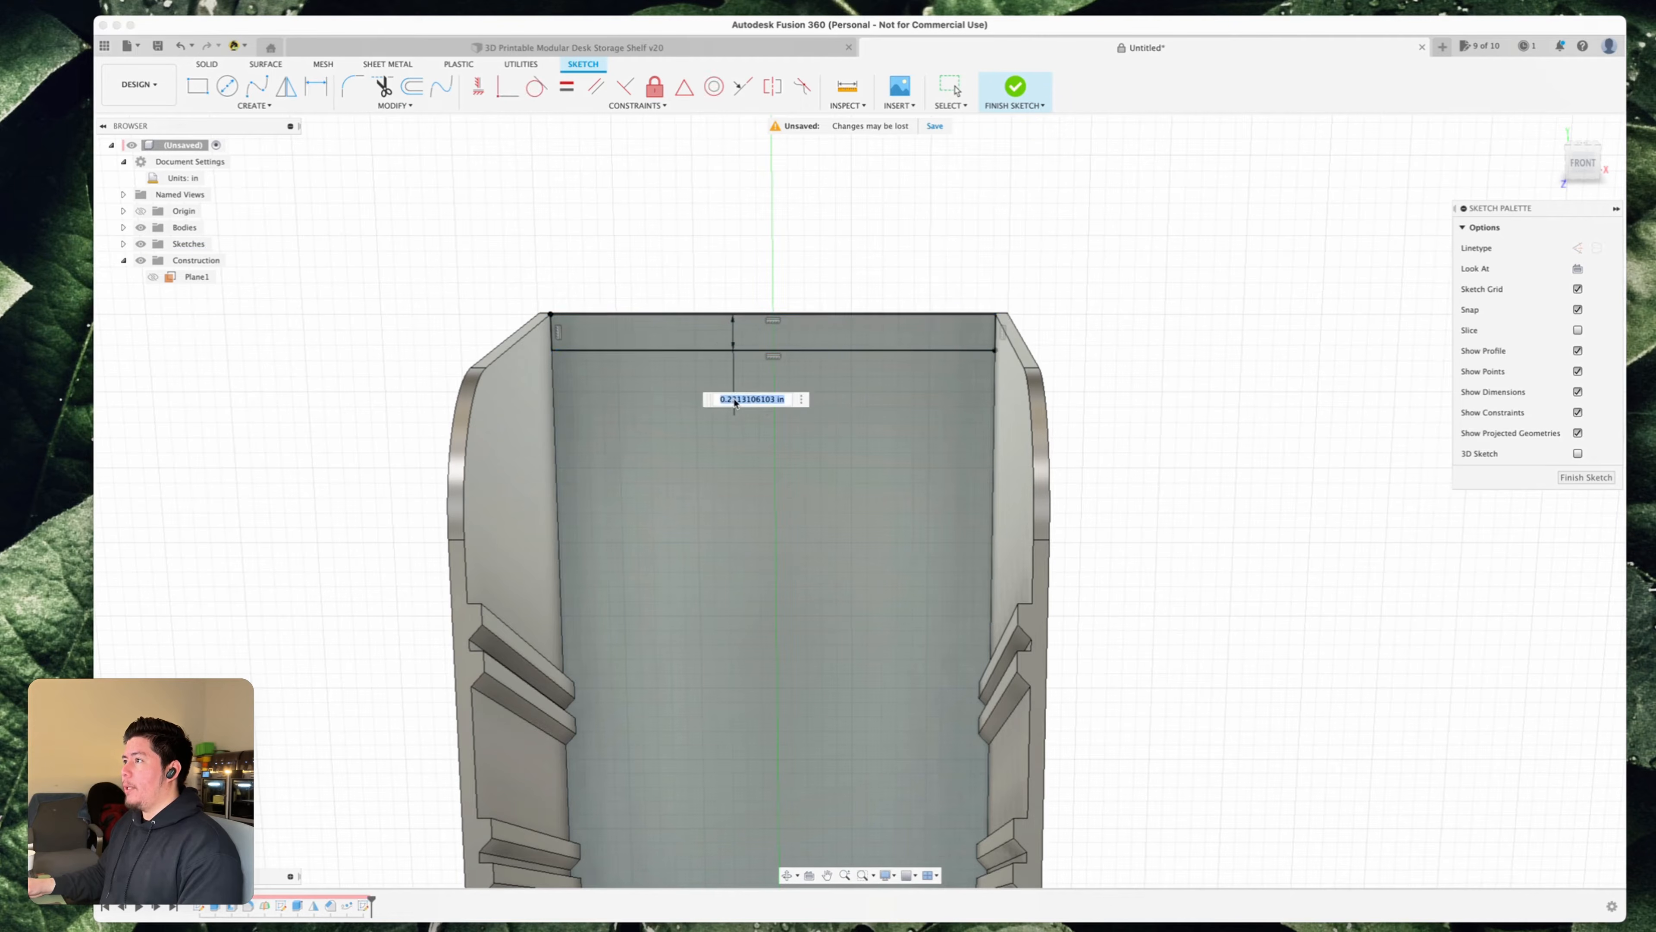
text(.2)
key(Return)
- Extrude the rectangle 1 in toward the open front, joined to the box, to form a top ledge
key(e)
click(773, 337)
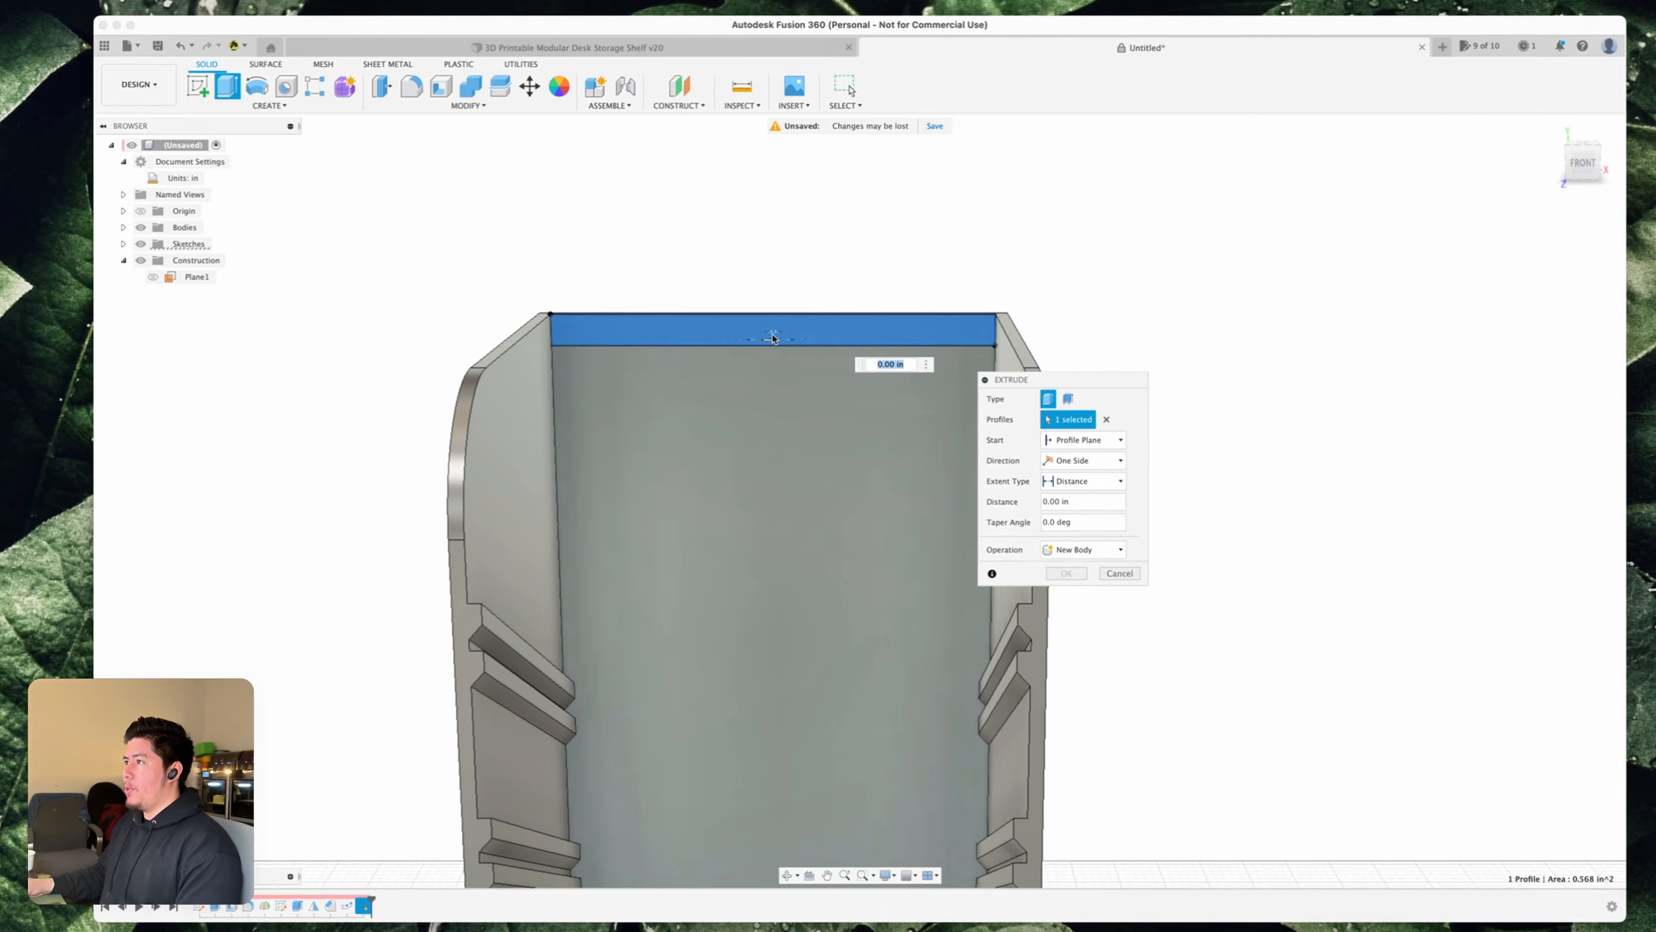
text(1)
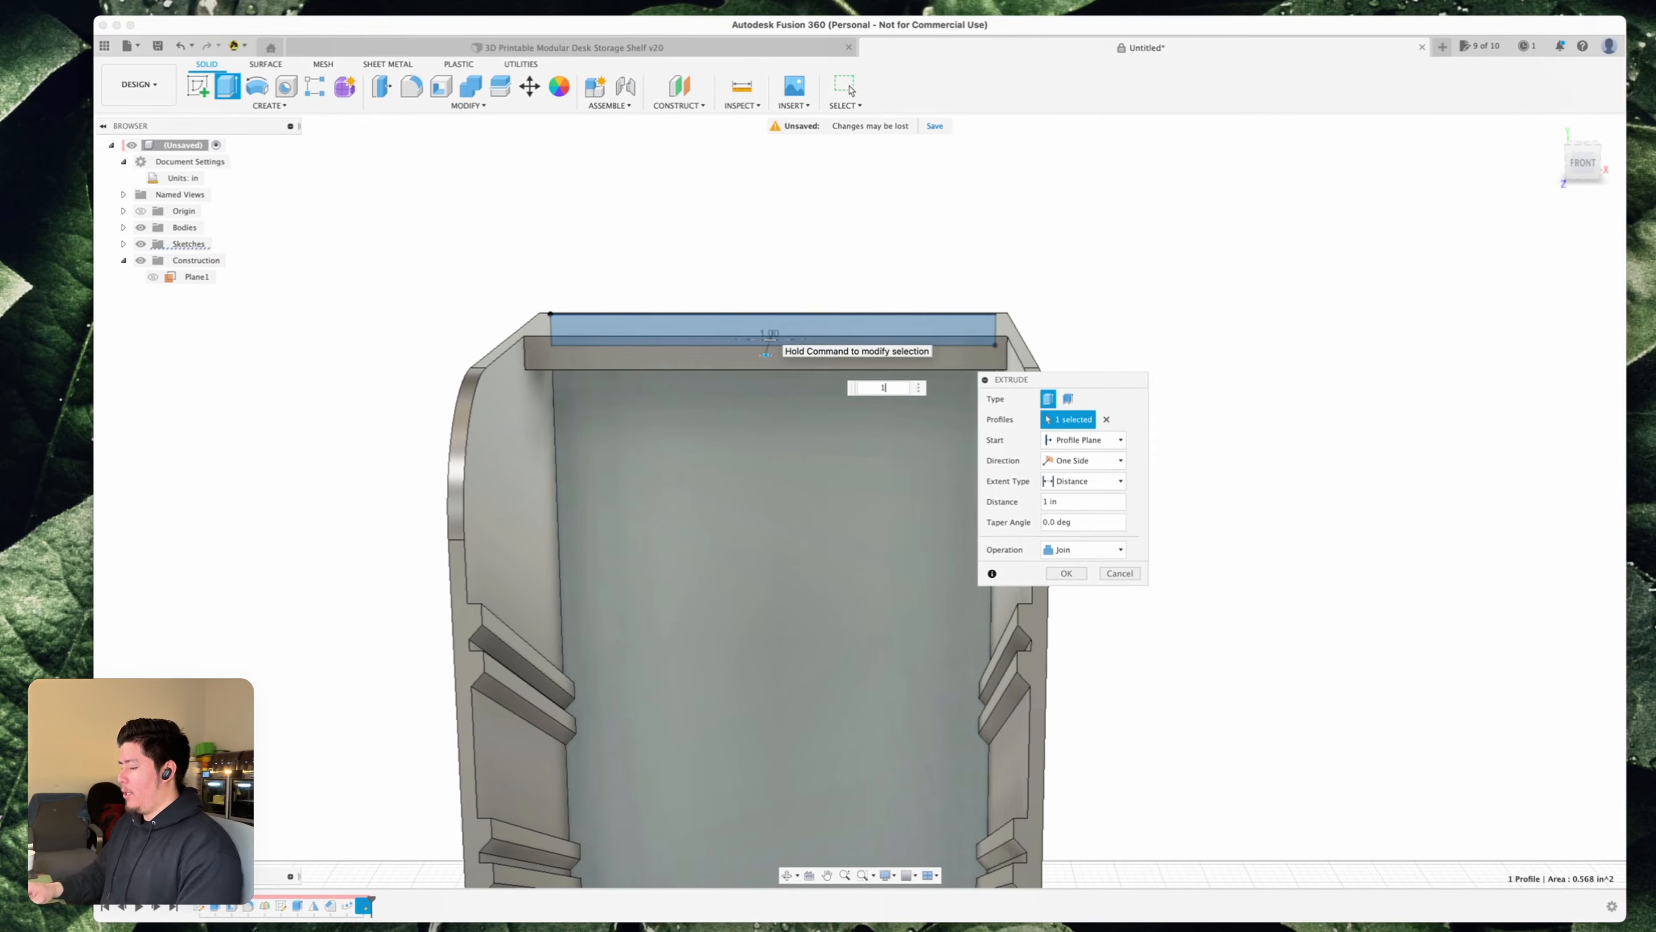
key(Return)
- Chamfer the edge where the top ledge's underside meets the back wall, with an equal distance of 0.80 in
text(s)
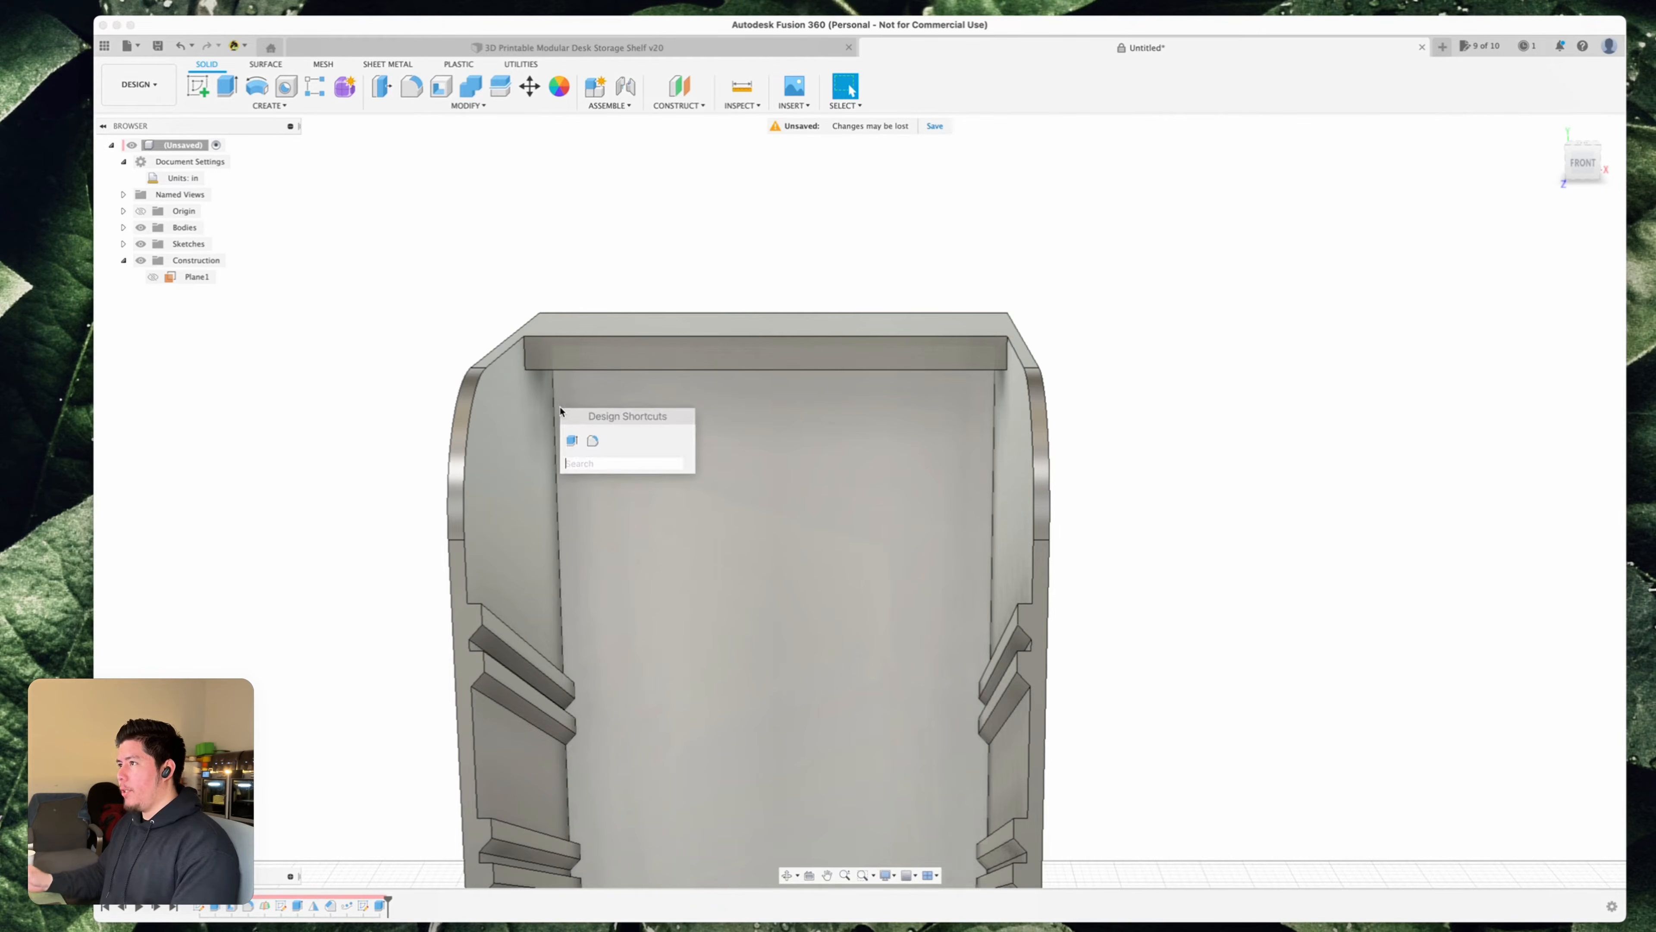
text(CH)
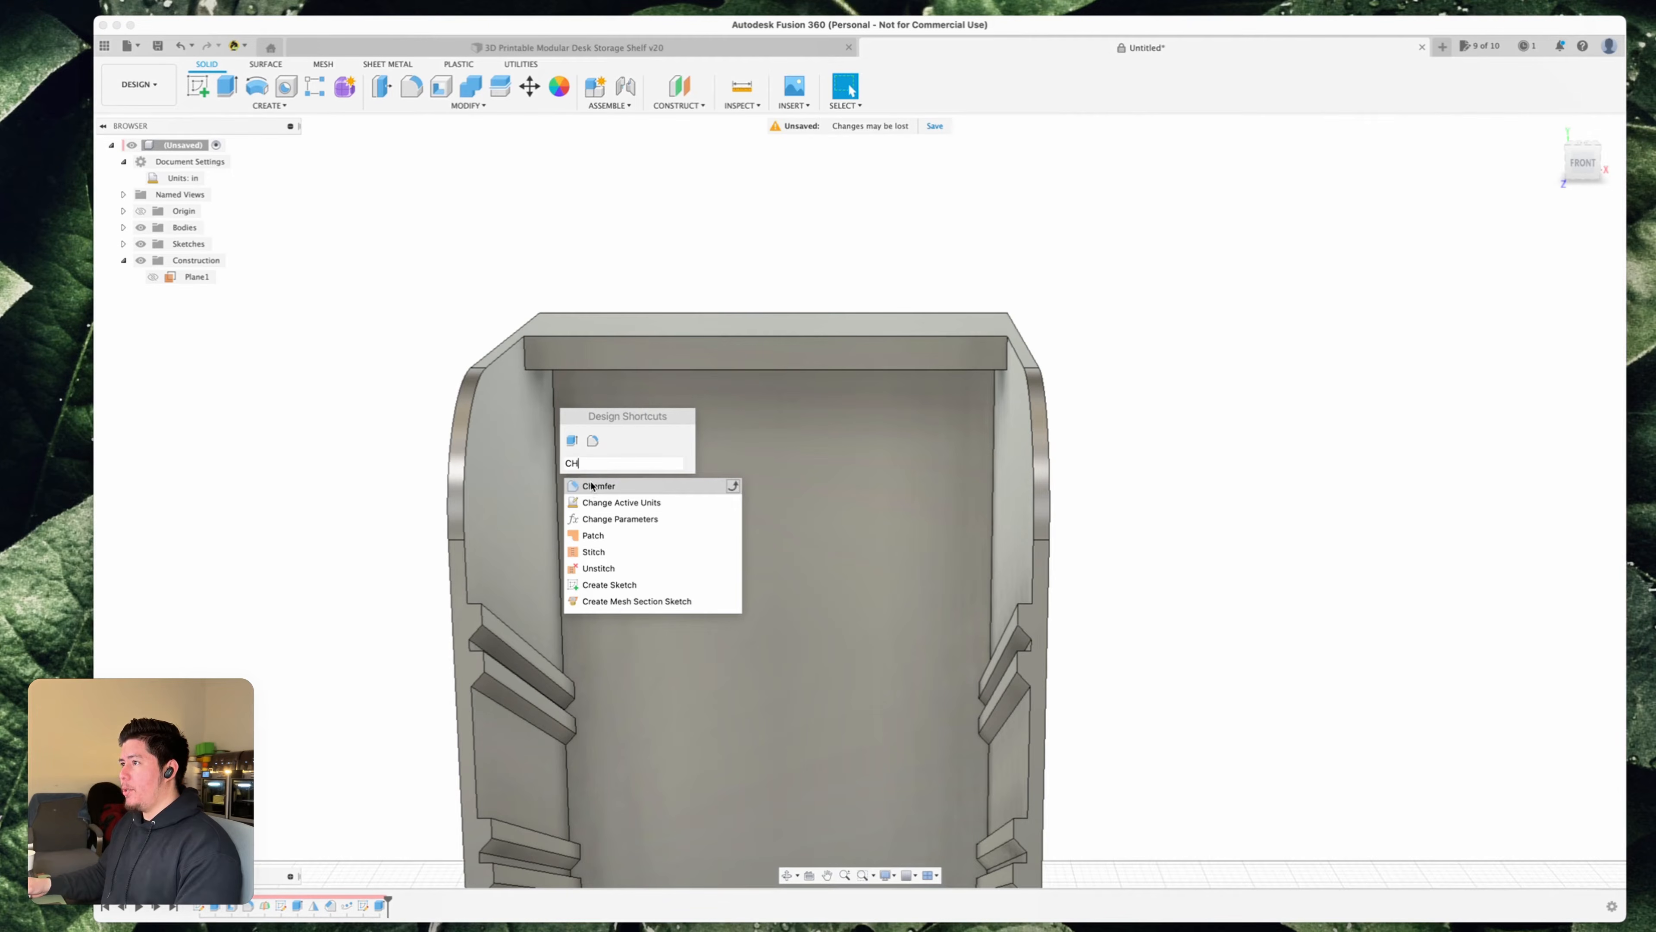
click(592, 486)
shift+middle_drag(625, 496, 628, 367)
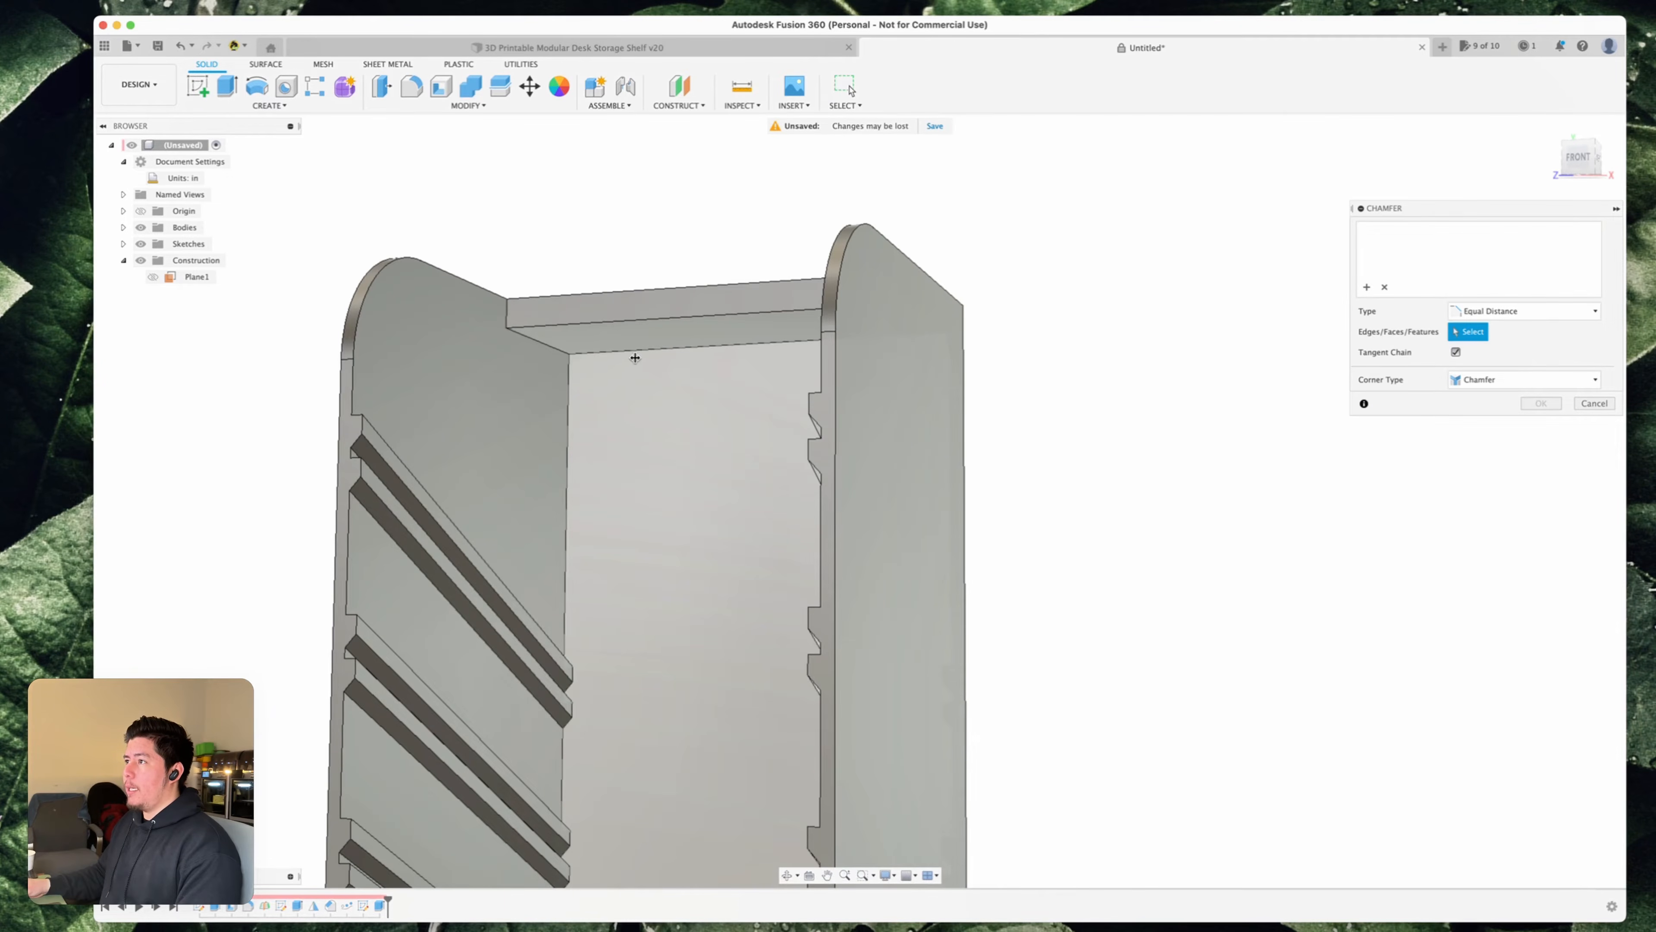
click(634, 357)
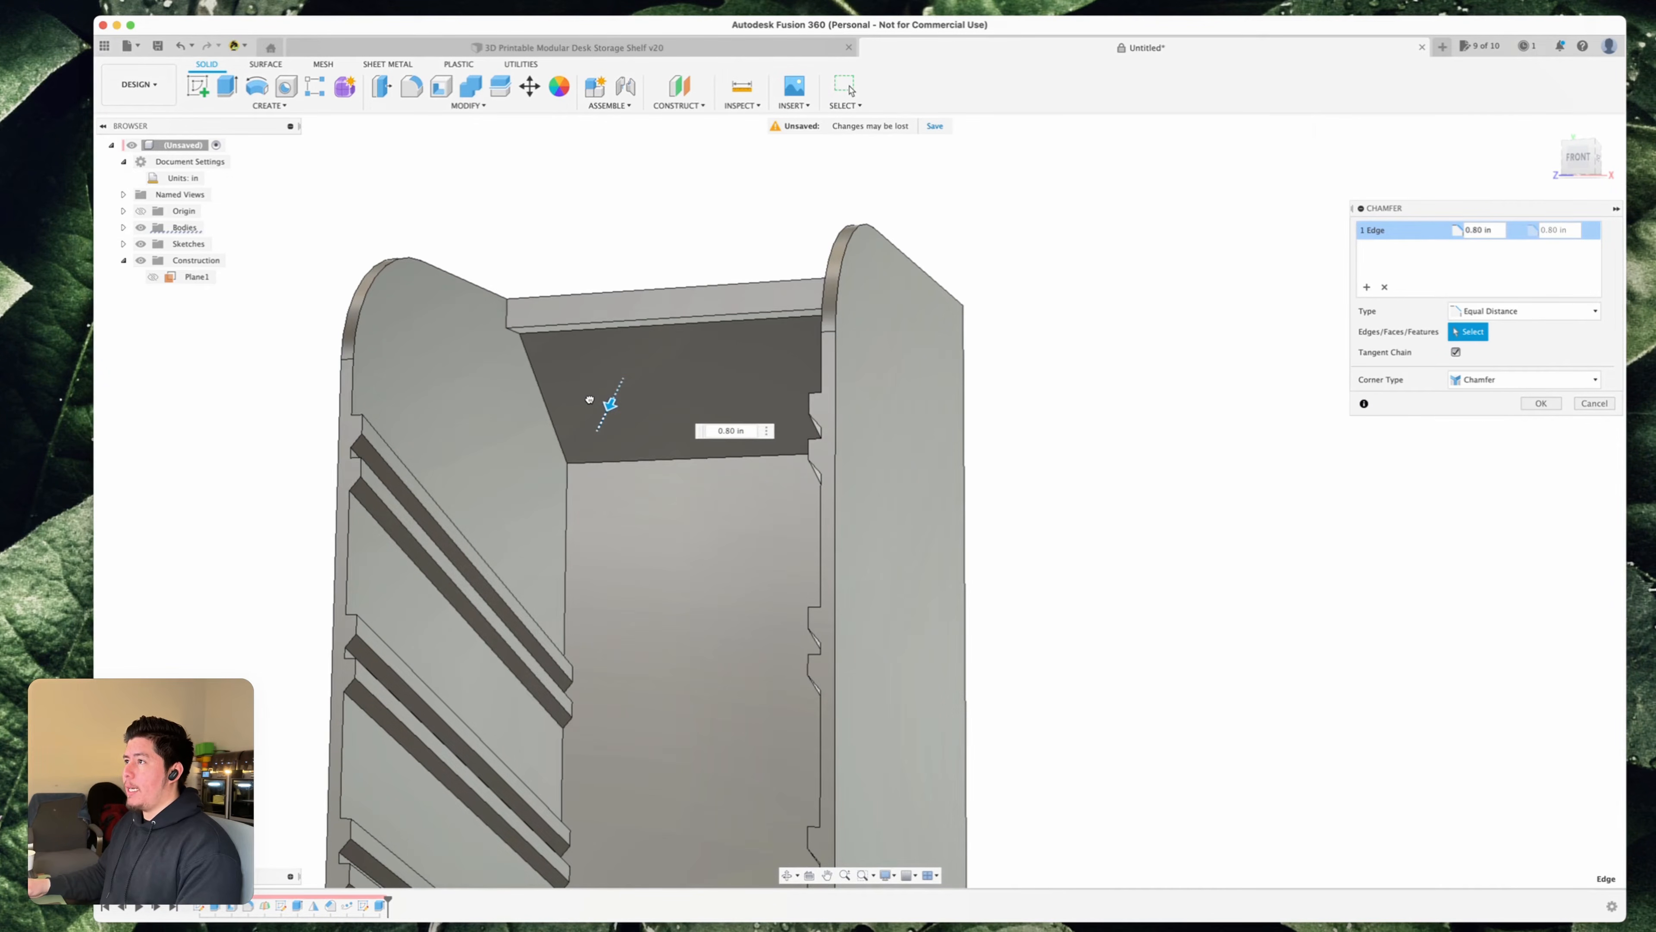
key(Return)
- Compare the top ledge with and without its chamfer by rolling the timeline back before it and forward again
scroll(558, 342, down, 3)
shift+middle_drag(558, 343, 847, 410)
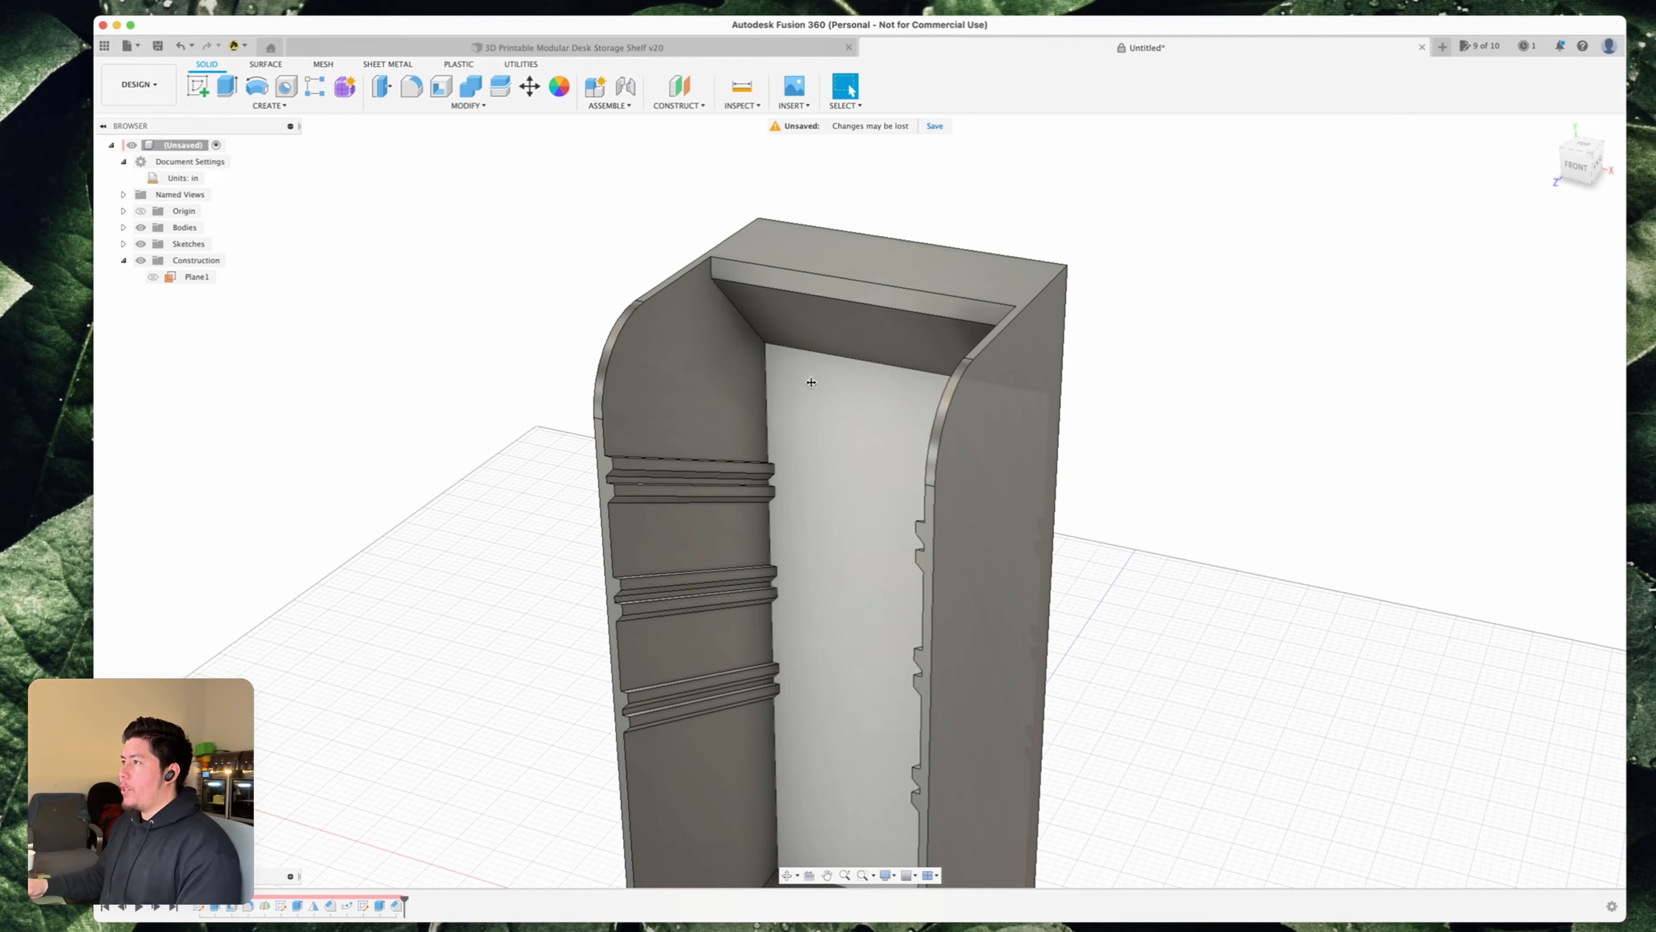
shift+middle_drag(861, 381, 696, 402)
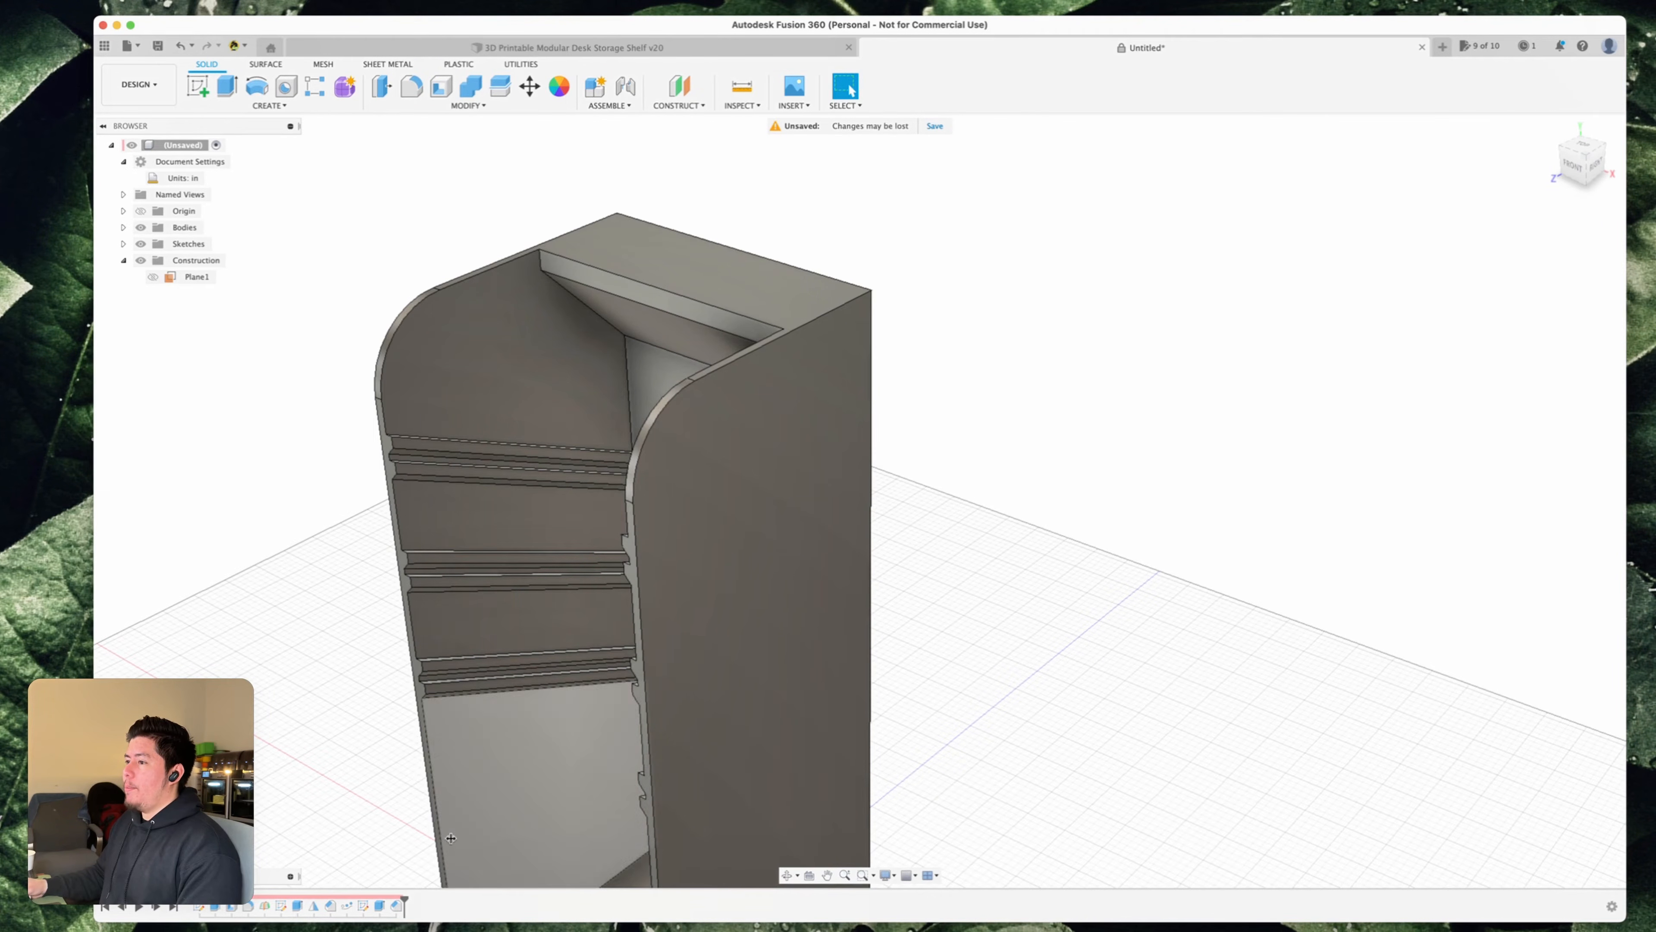
drag(406, 897, 384, 897)
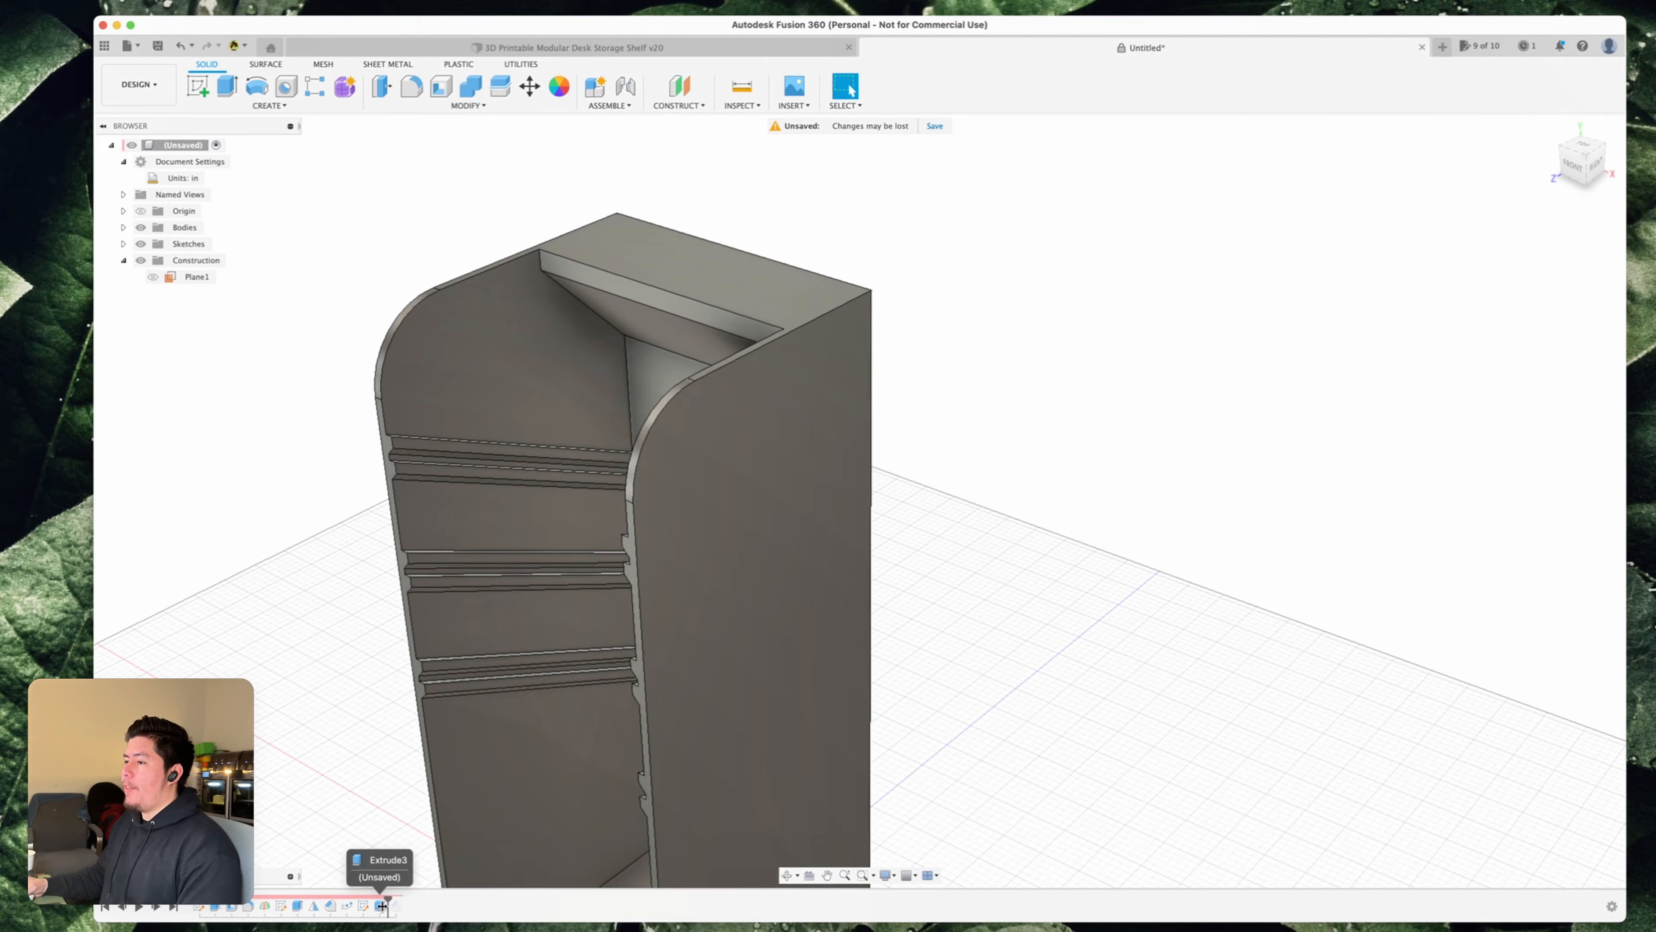
shift+middle_drag(596, 411, 725, 307)
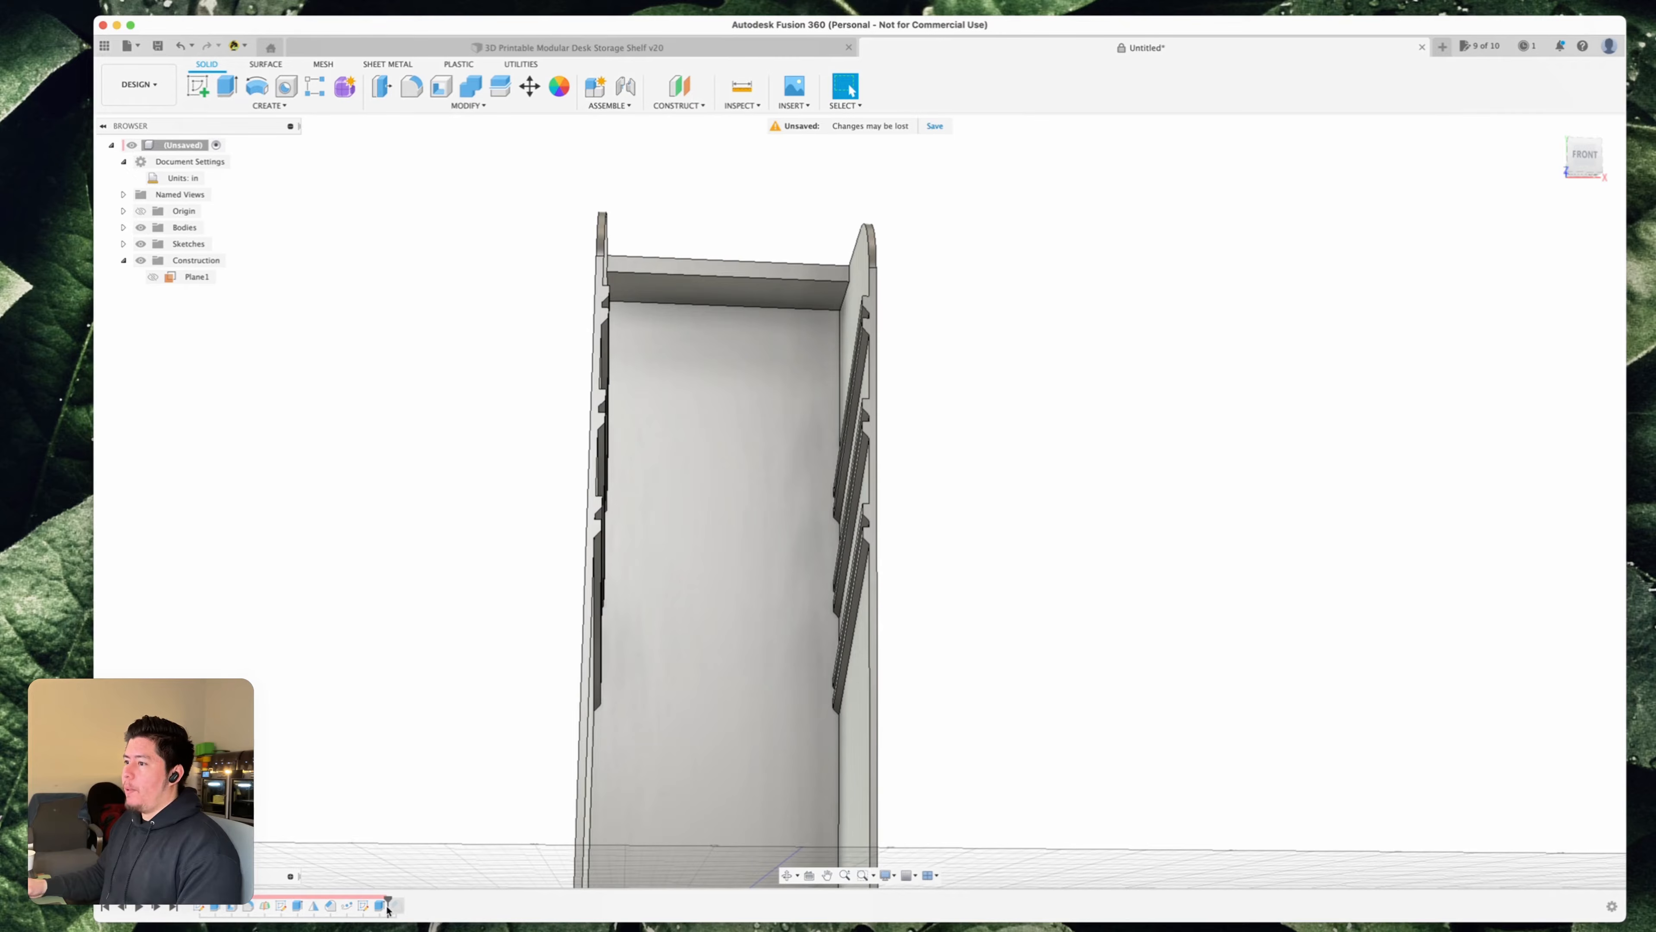
drag(385, 898, 404, 899)
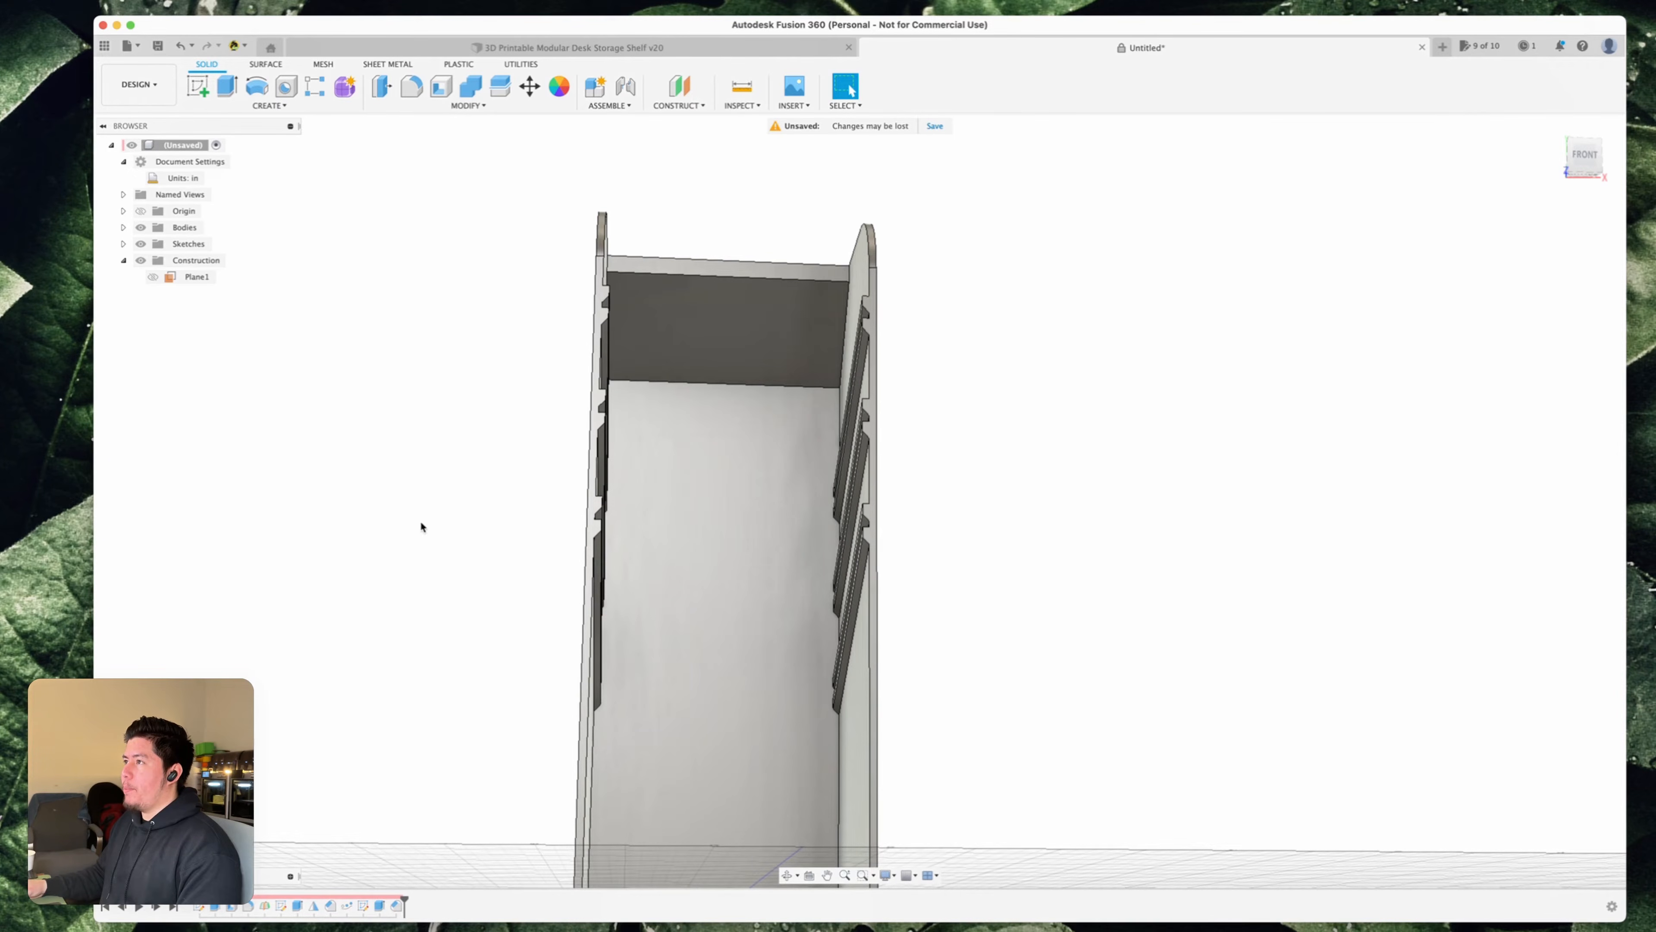
- Set the Box_Width user parameter to 4 in, with the whole box in view
shift+middle_drag(420, 526, 403, 651)
scroll(914, 499, down, 3)
middle_drag(990, 509, 959, 496)
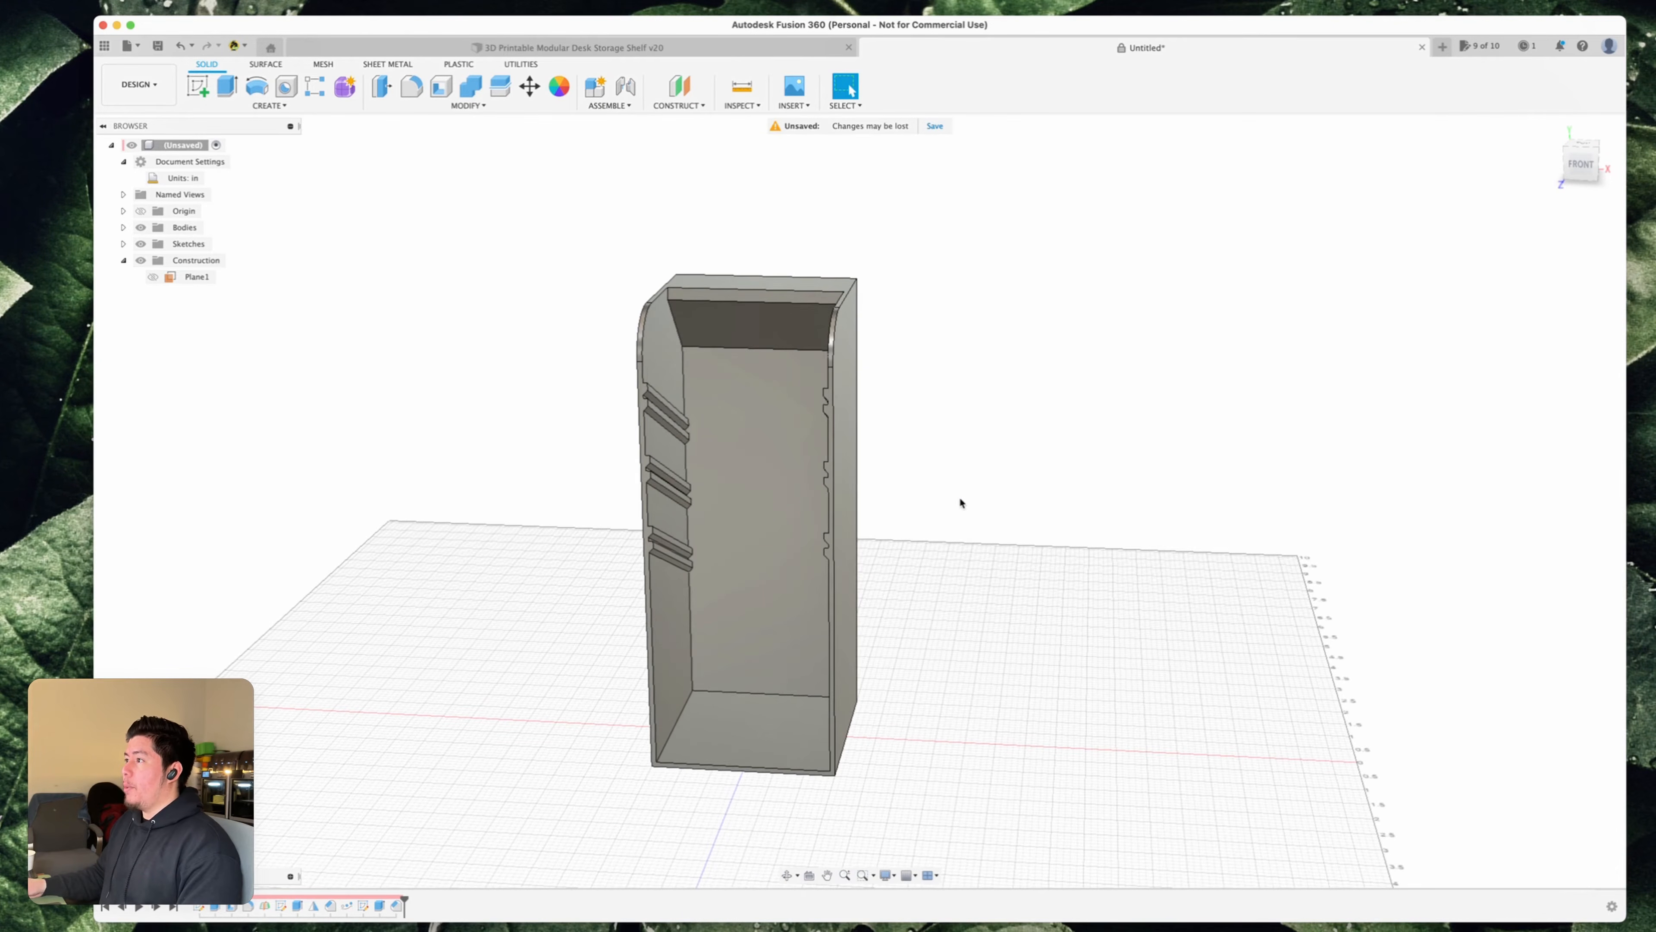
text(s)
text(CHANGE)
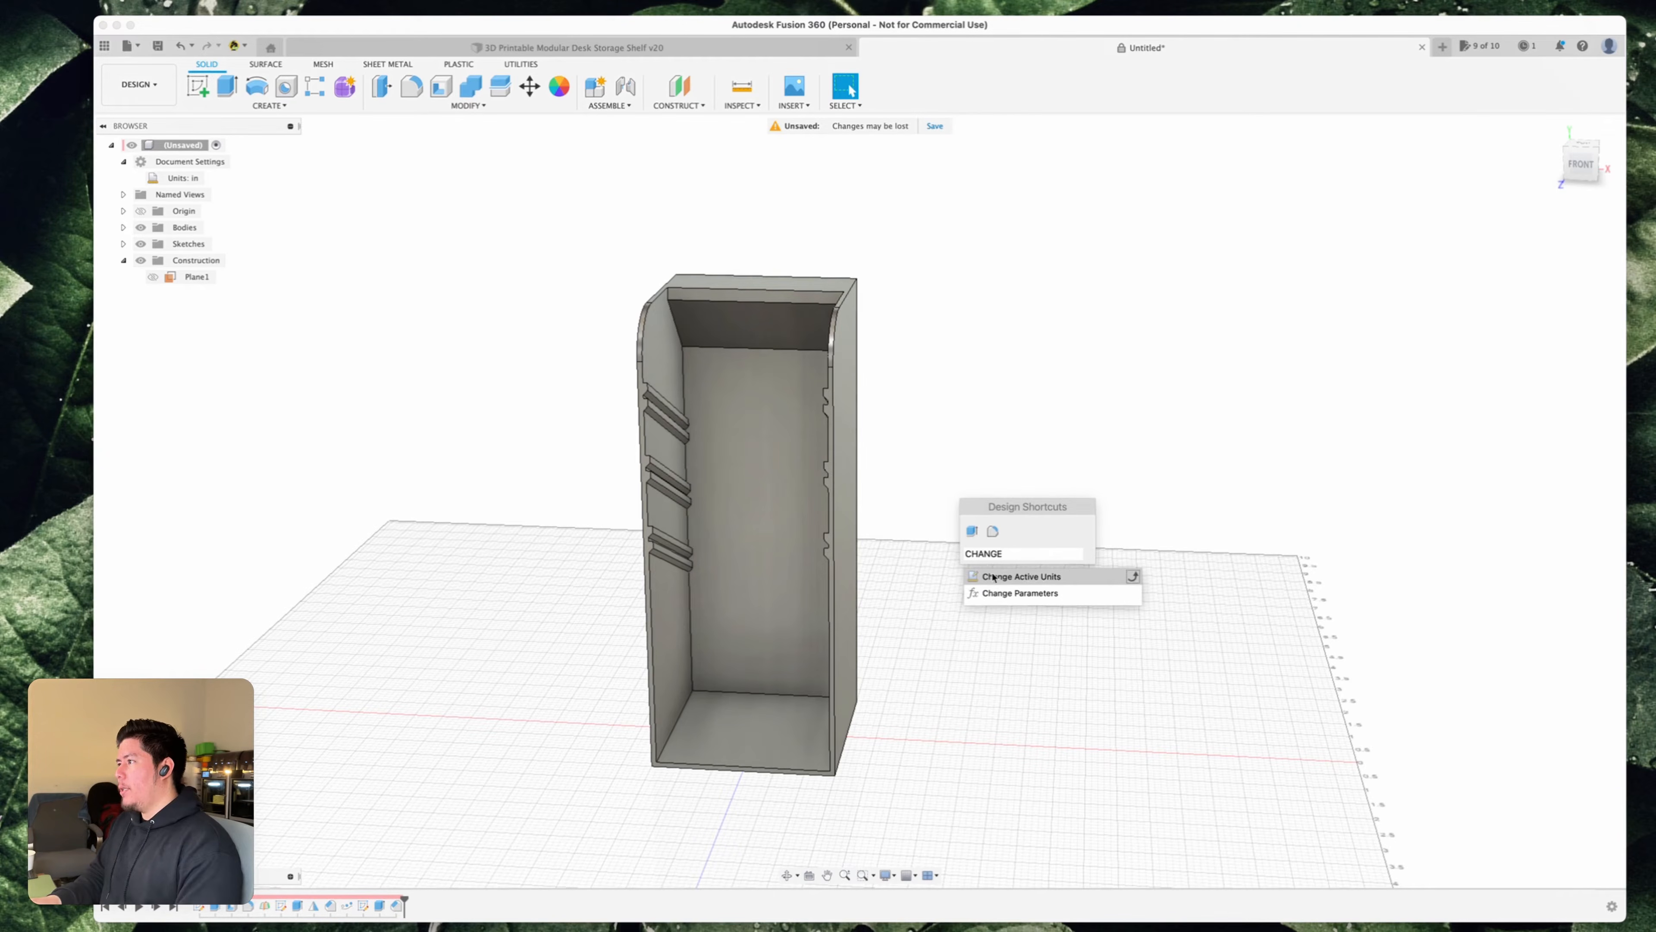
click(1020, 594)
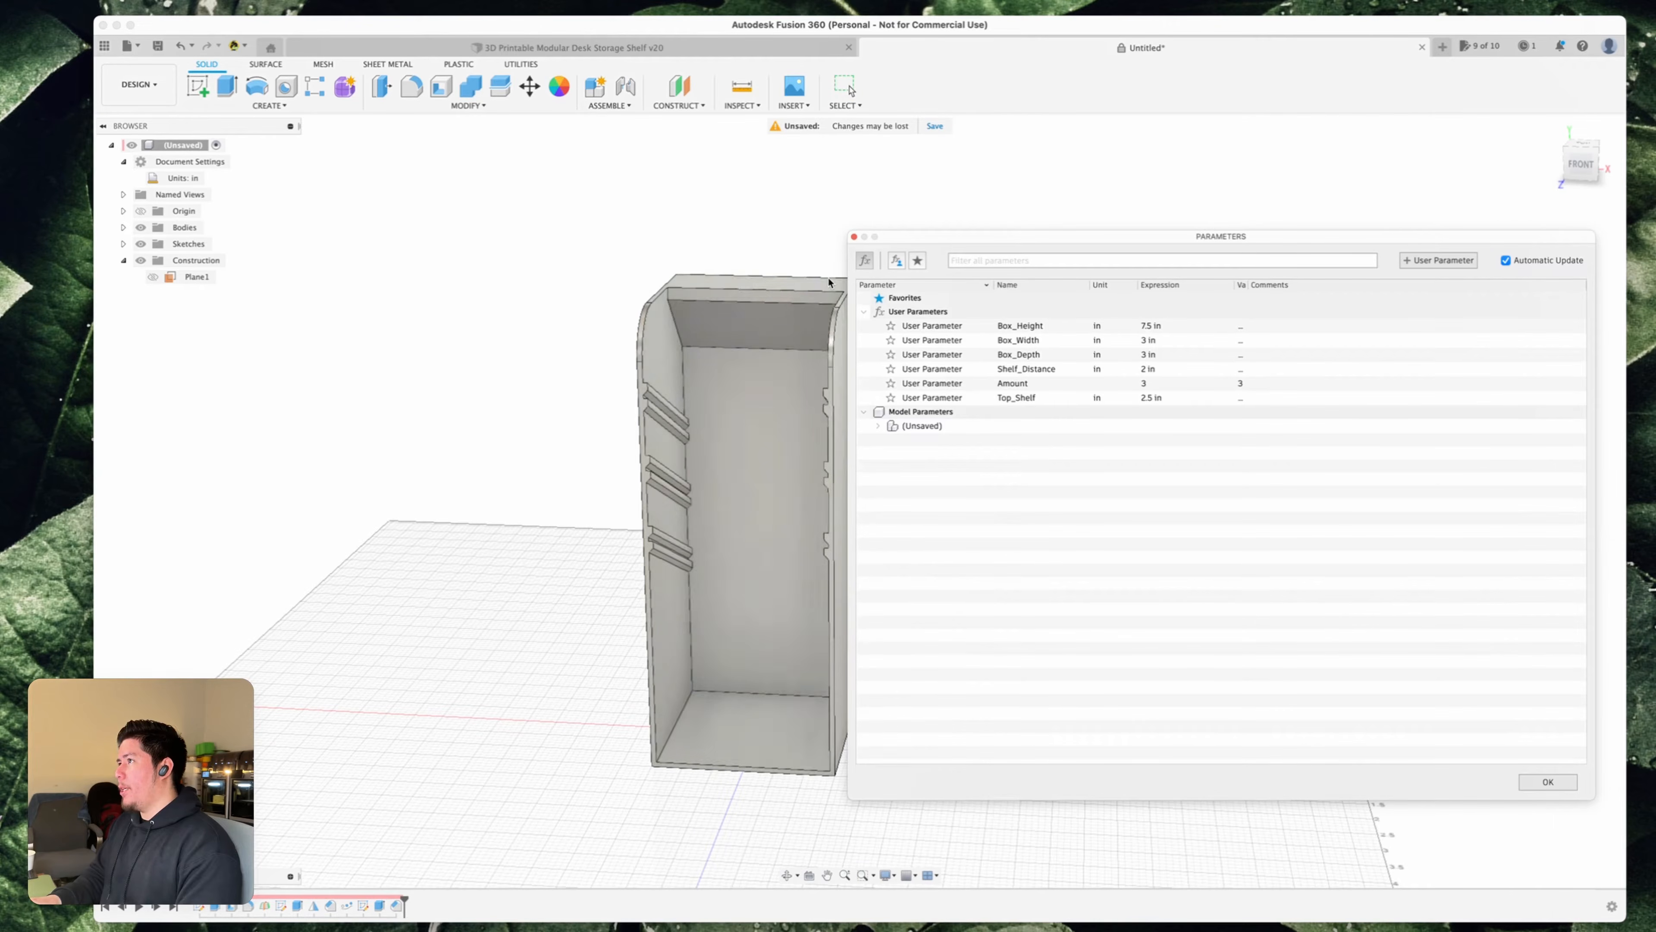
shift+middle_drag(621, 370, 714, 390)
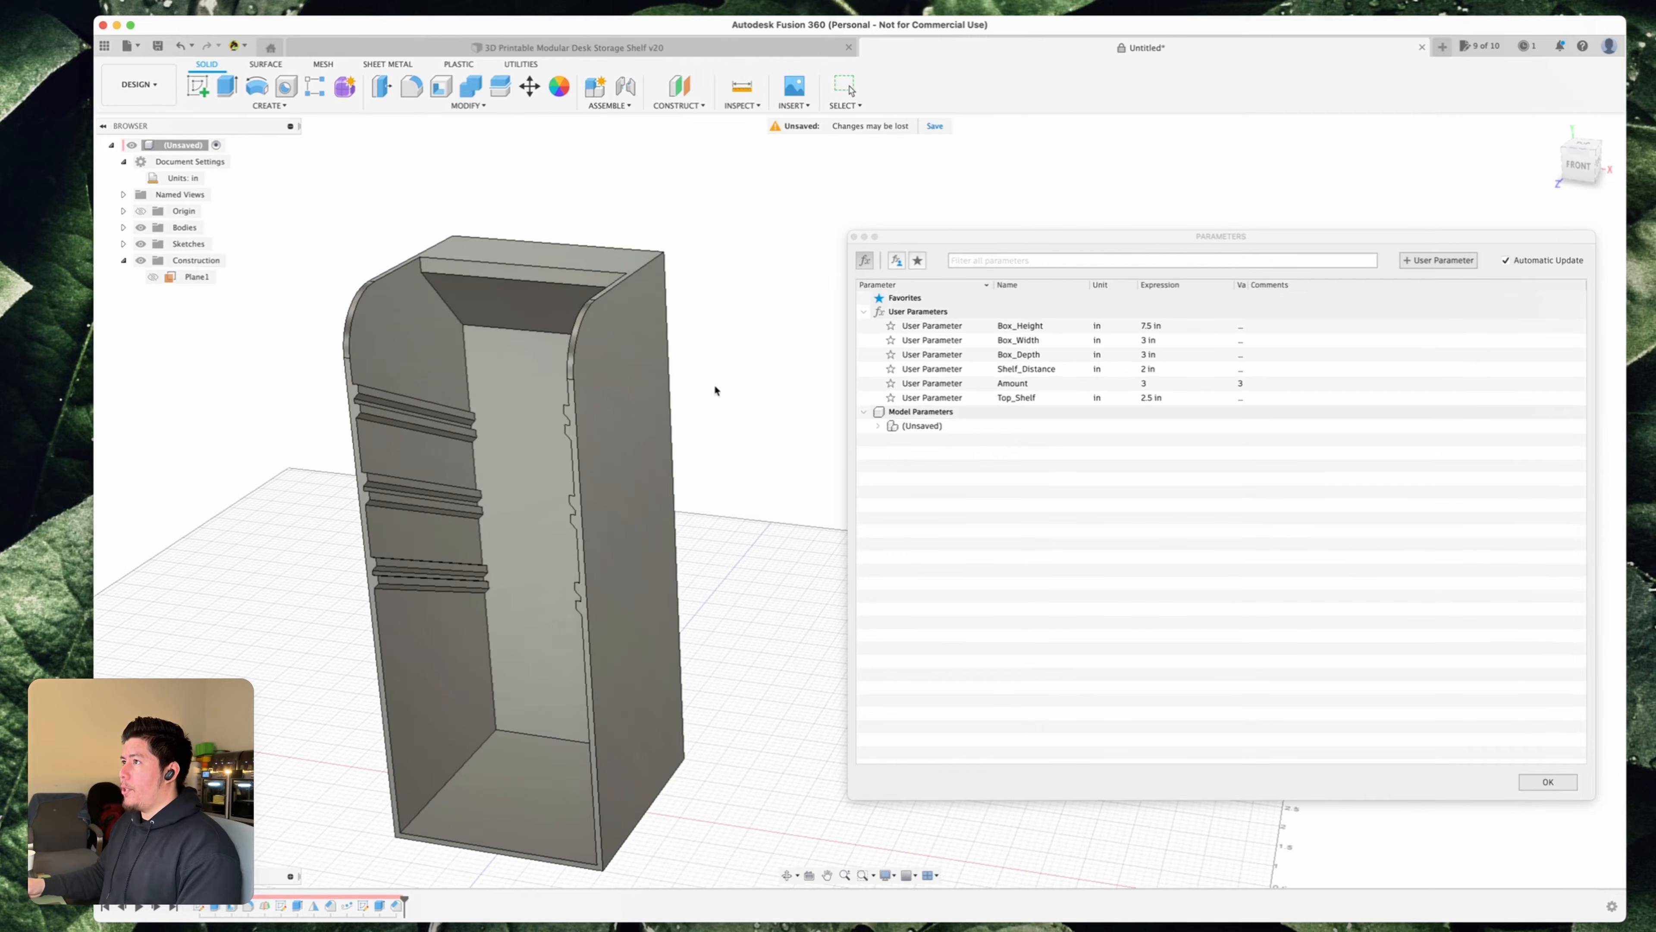
click(1144, 341)
text(4)
key(Return)
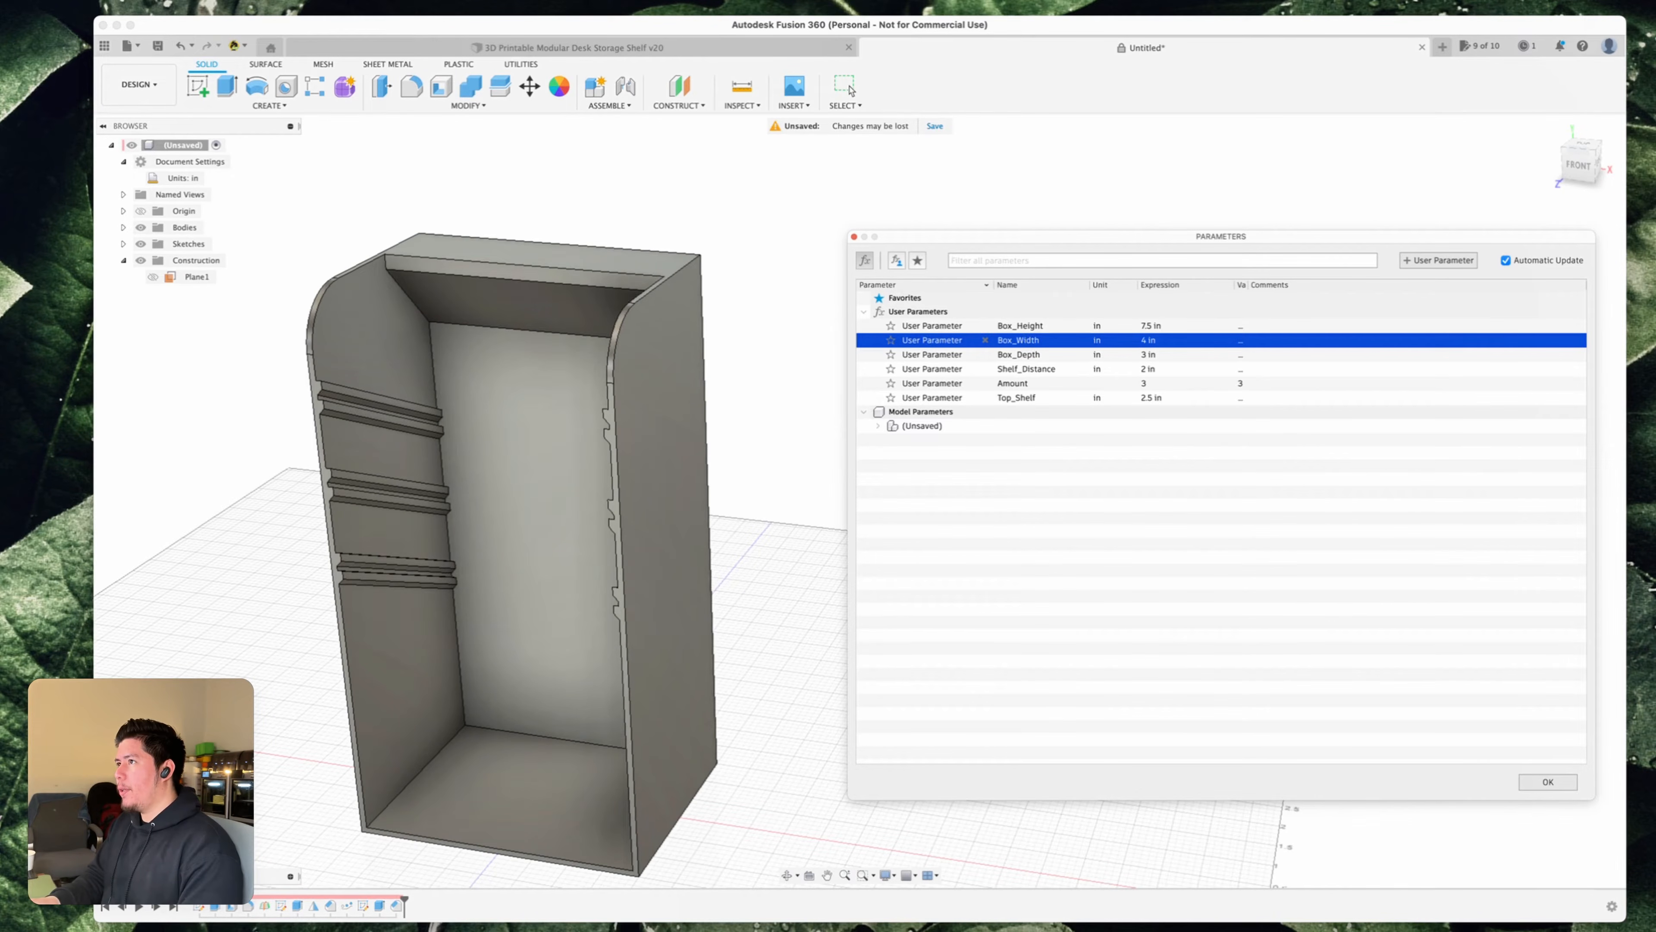
- Set the Box_Height user parameter to 9 in
click(1144, 326)
text(9)
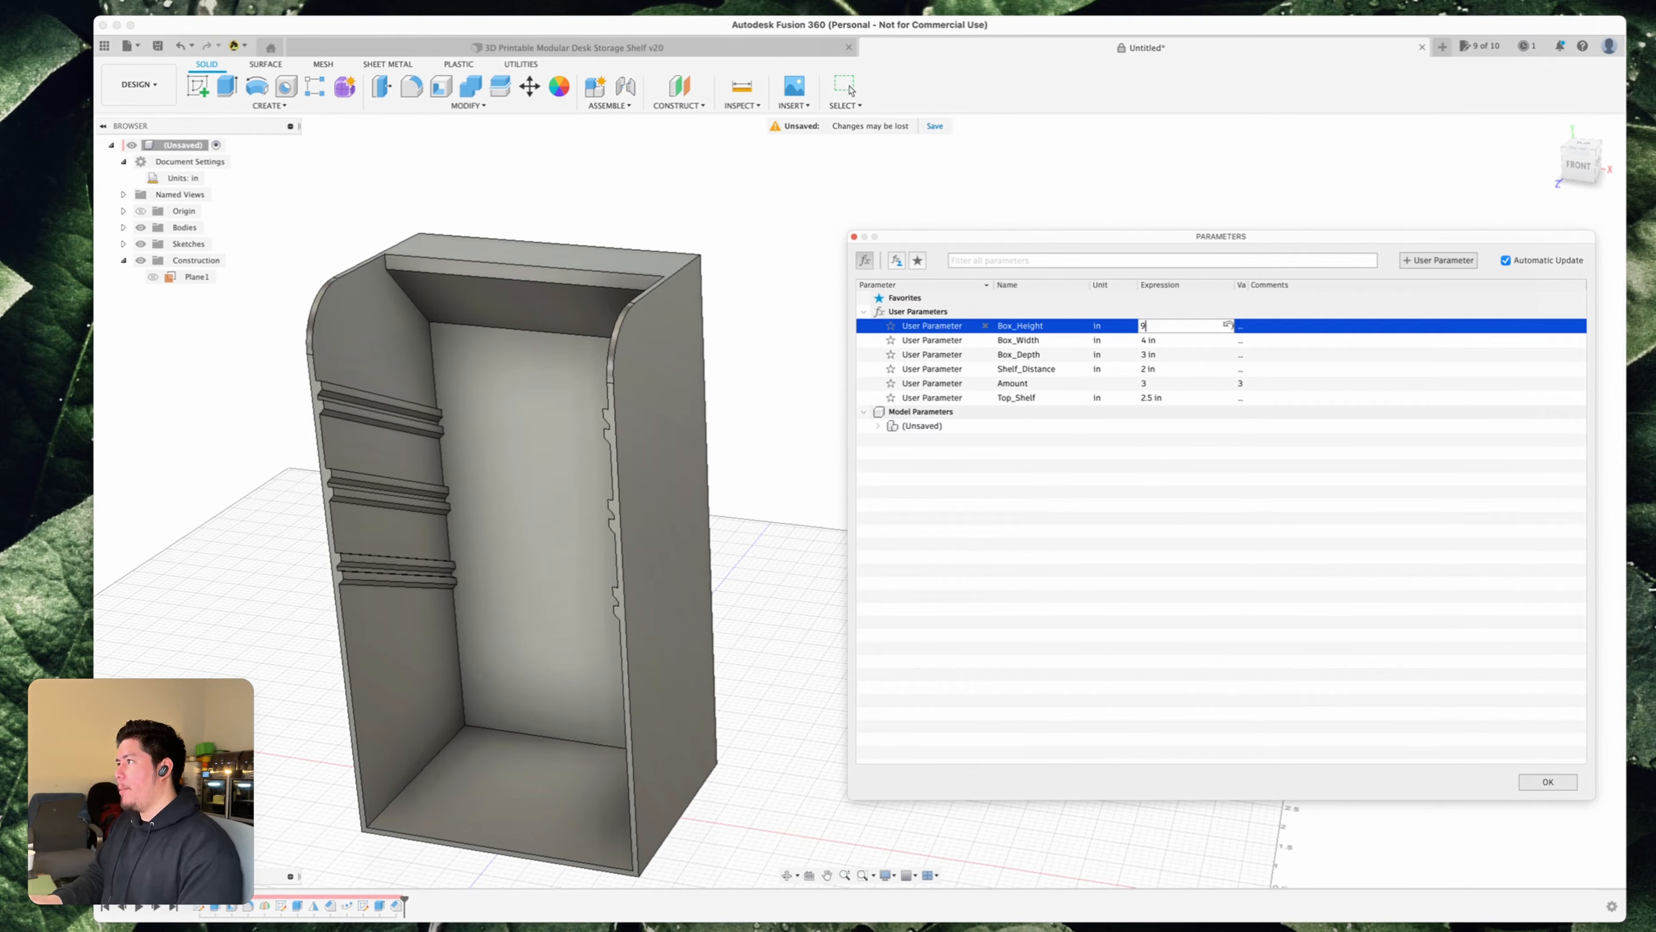
key(Return)
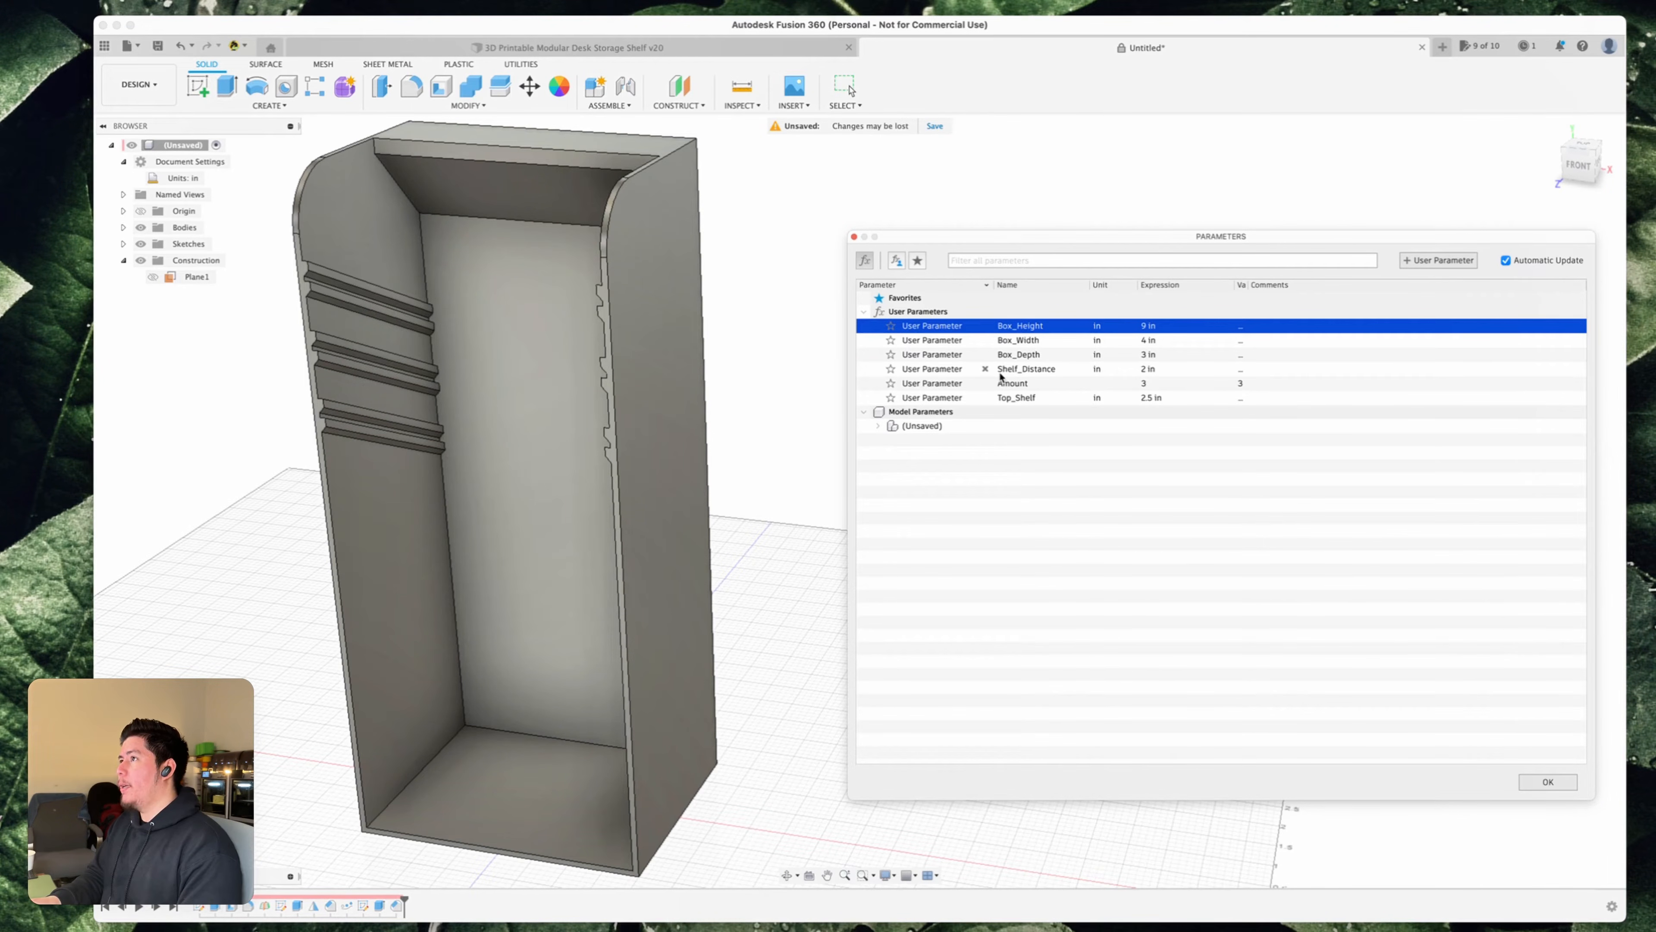
- Set the Shelf_Distance user parameter to 3 in and the Amount user parameter to 5
click(1144, 369)
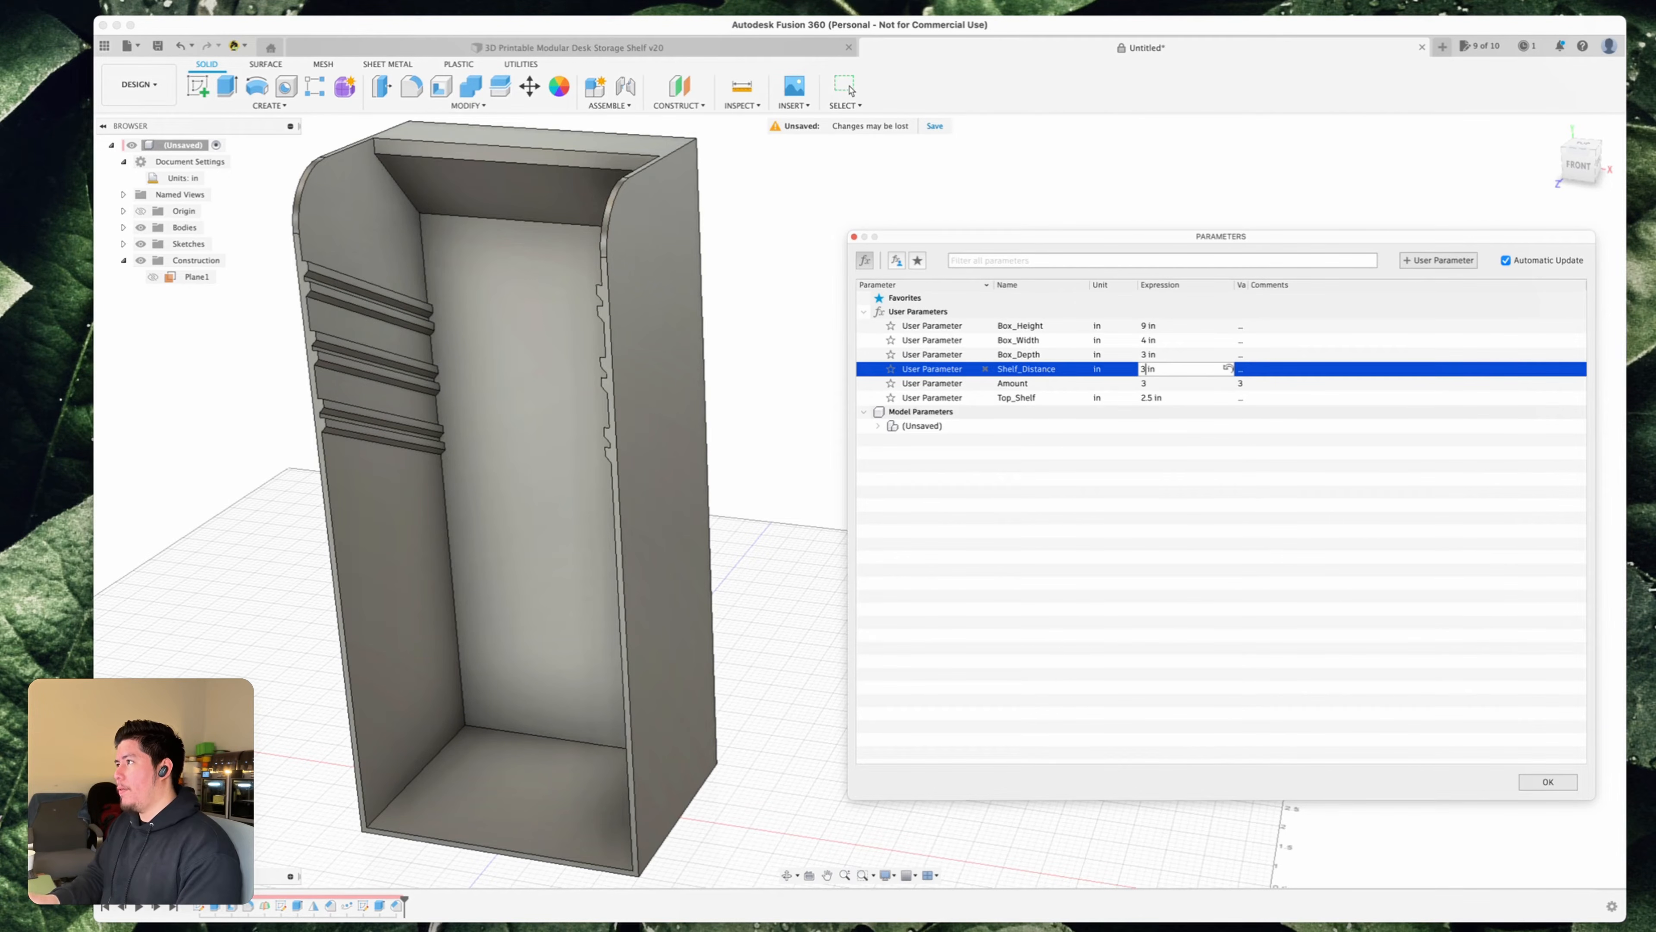
key(Return)
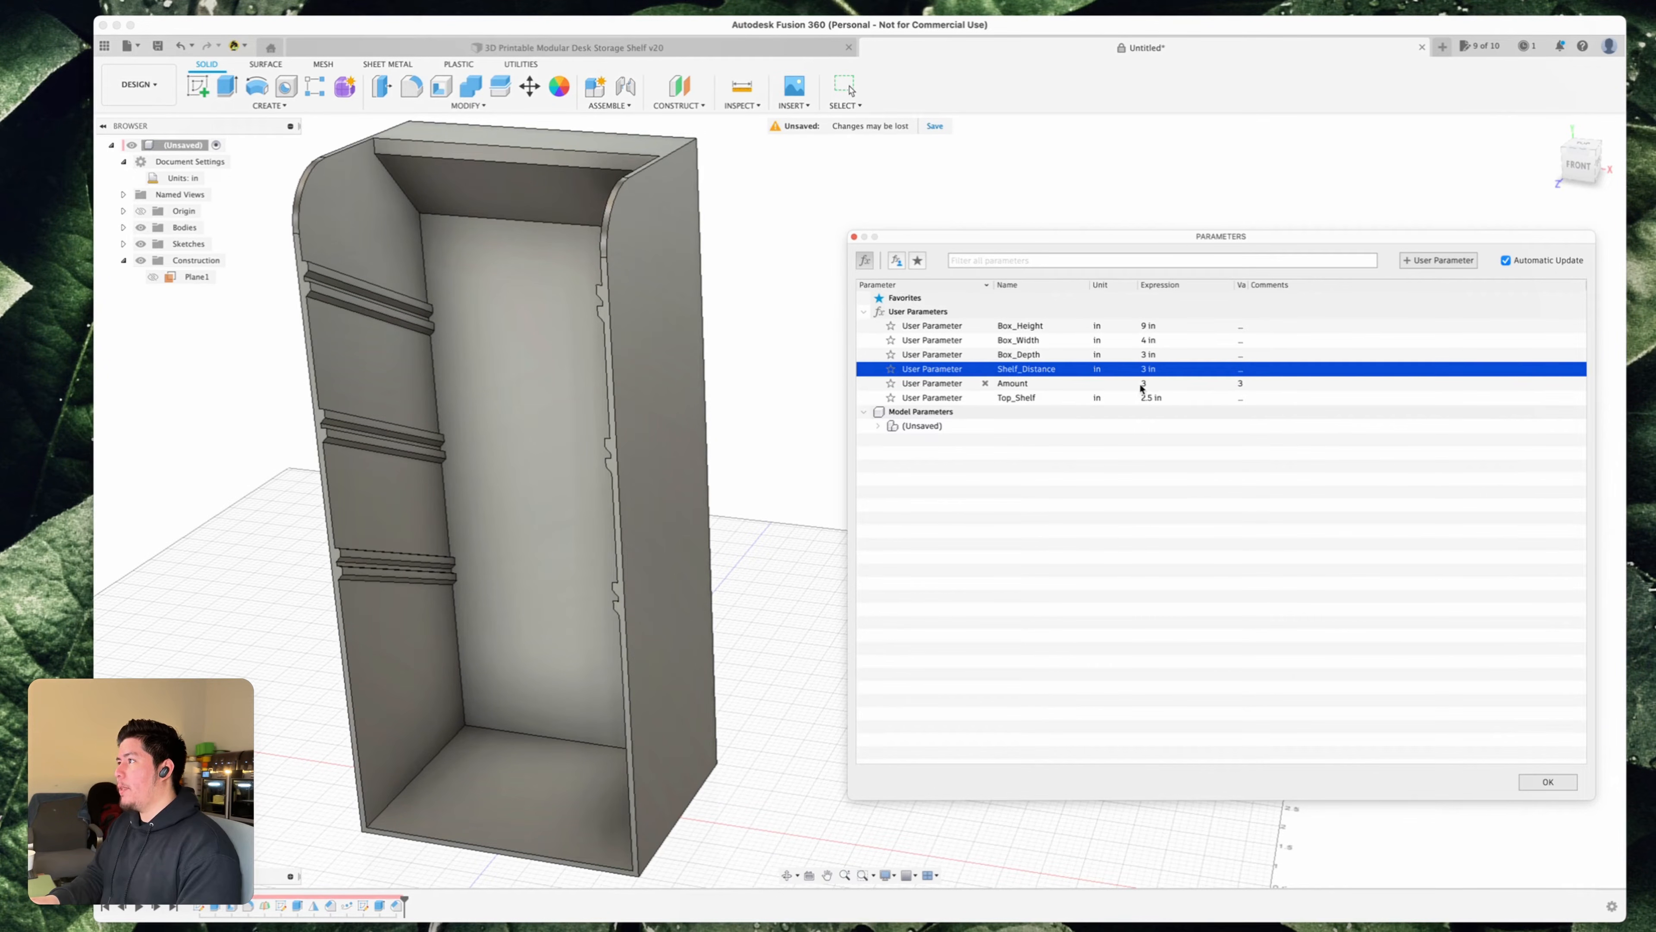
click(1143, 384)
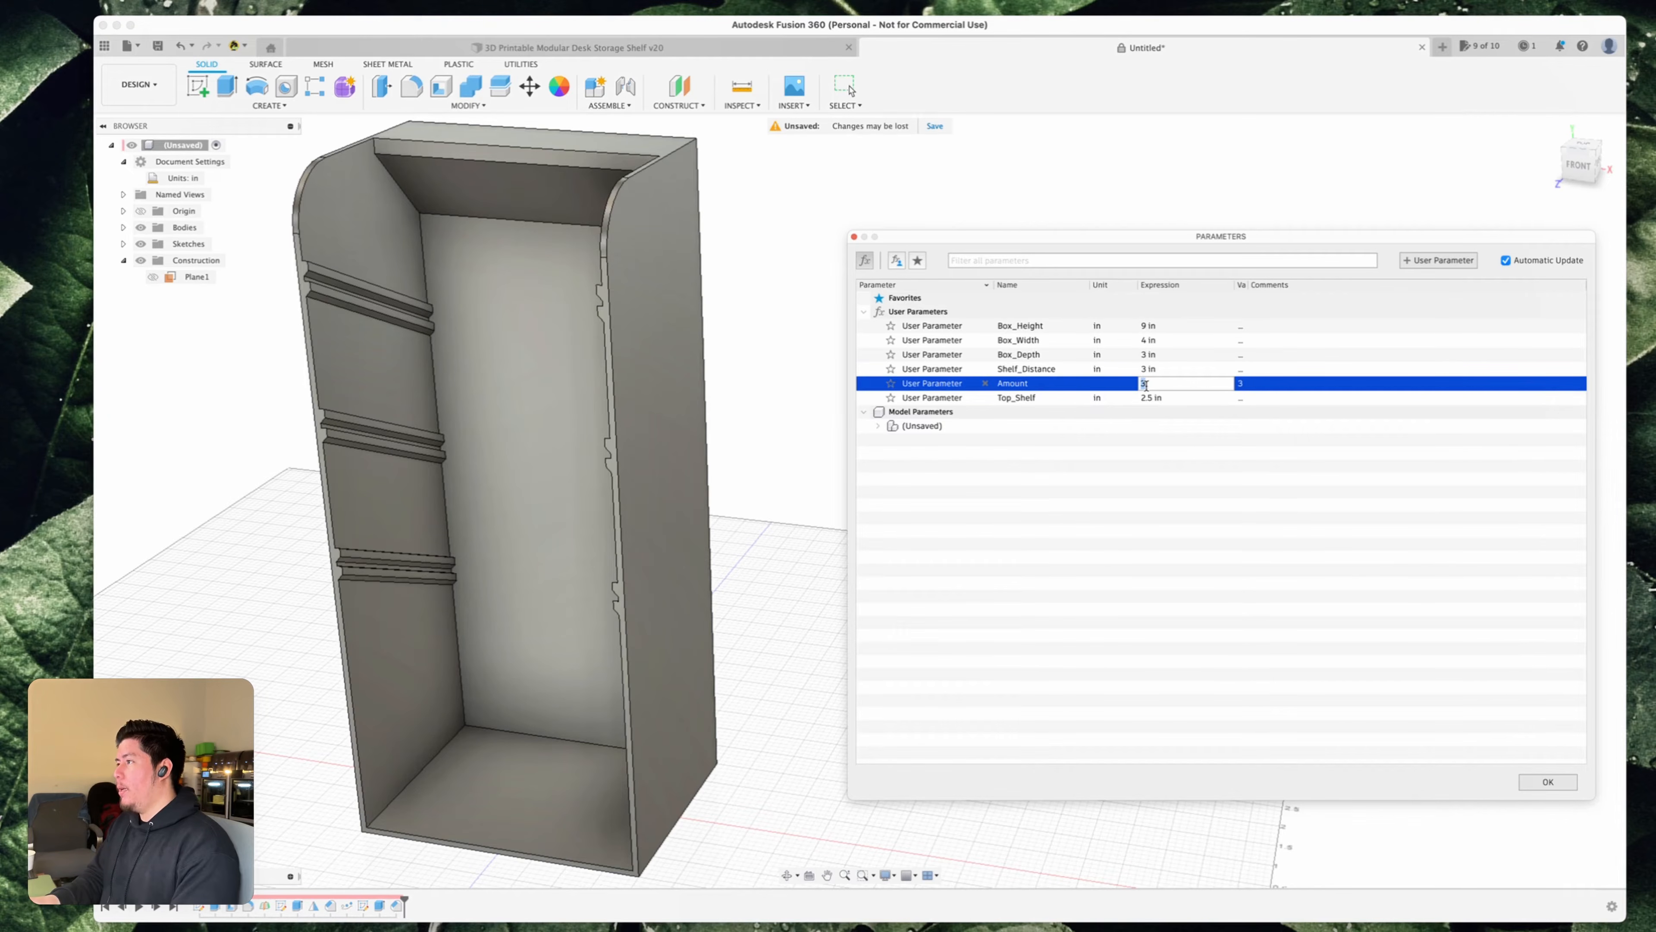
text(5)
key(Return)
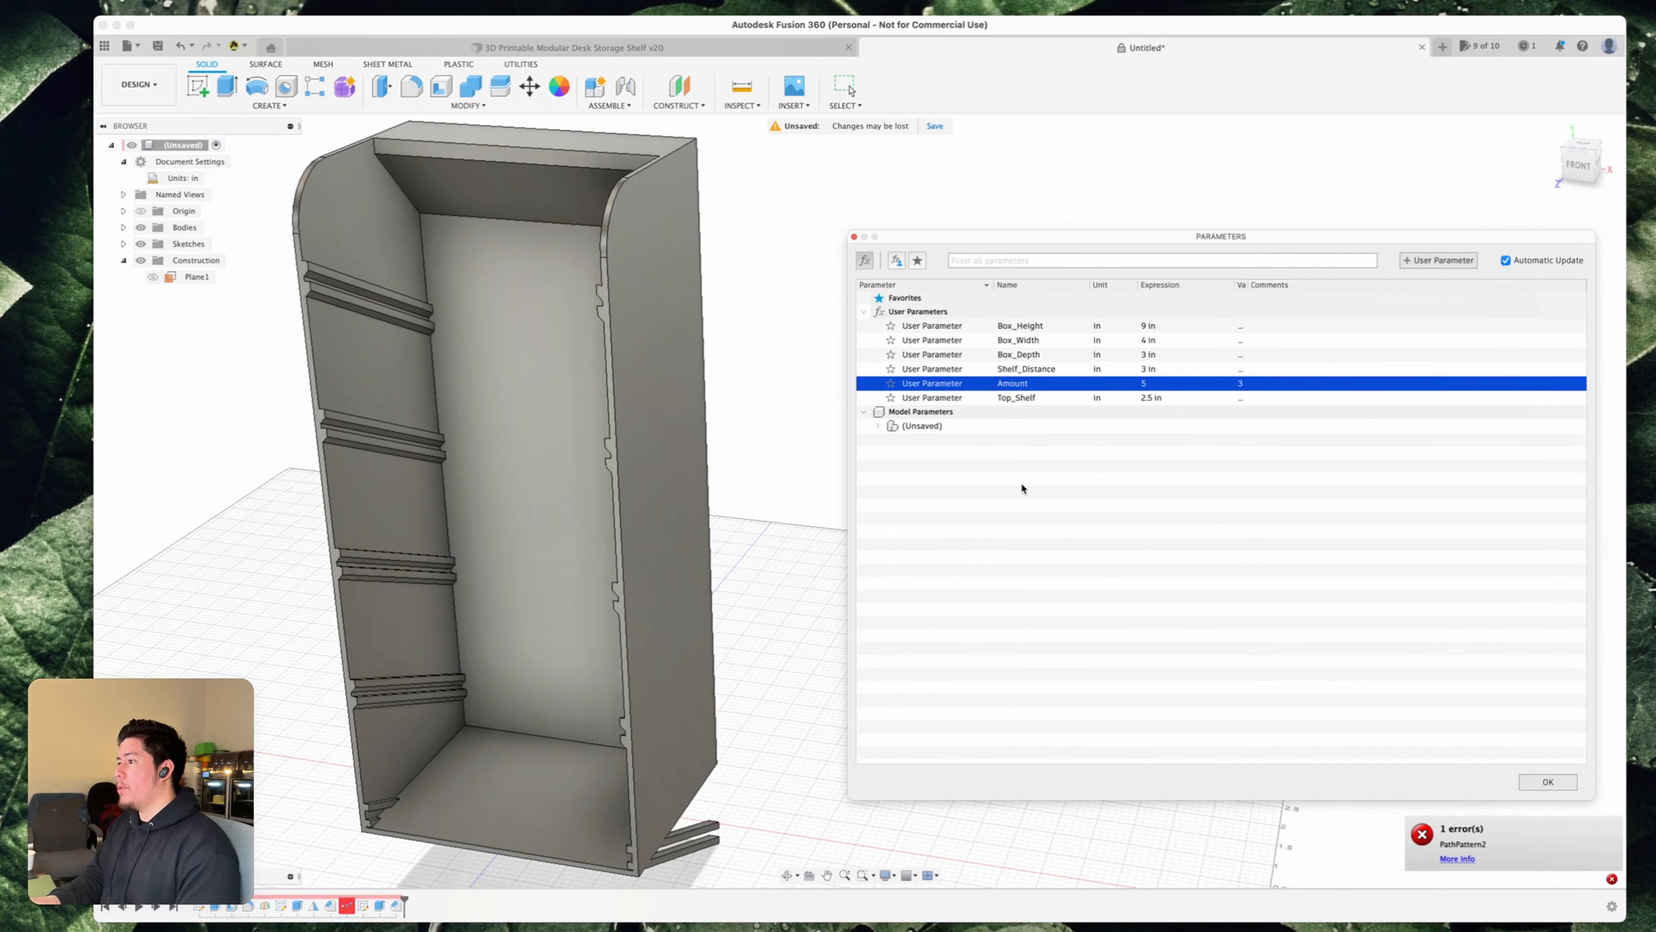
scroll(521, 681, down, 3)
middle_drag(522, 680, 597, 522)
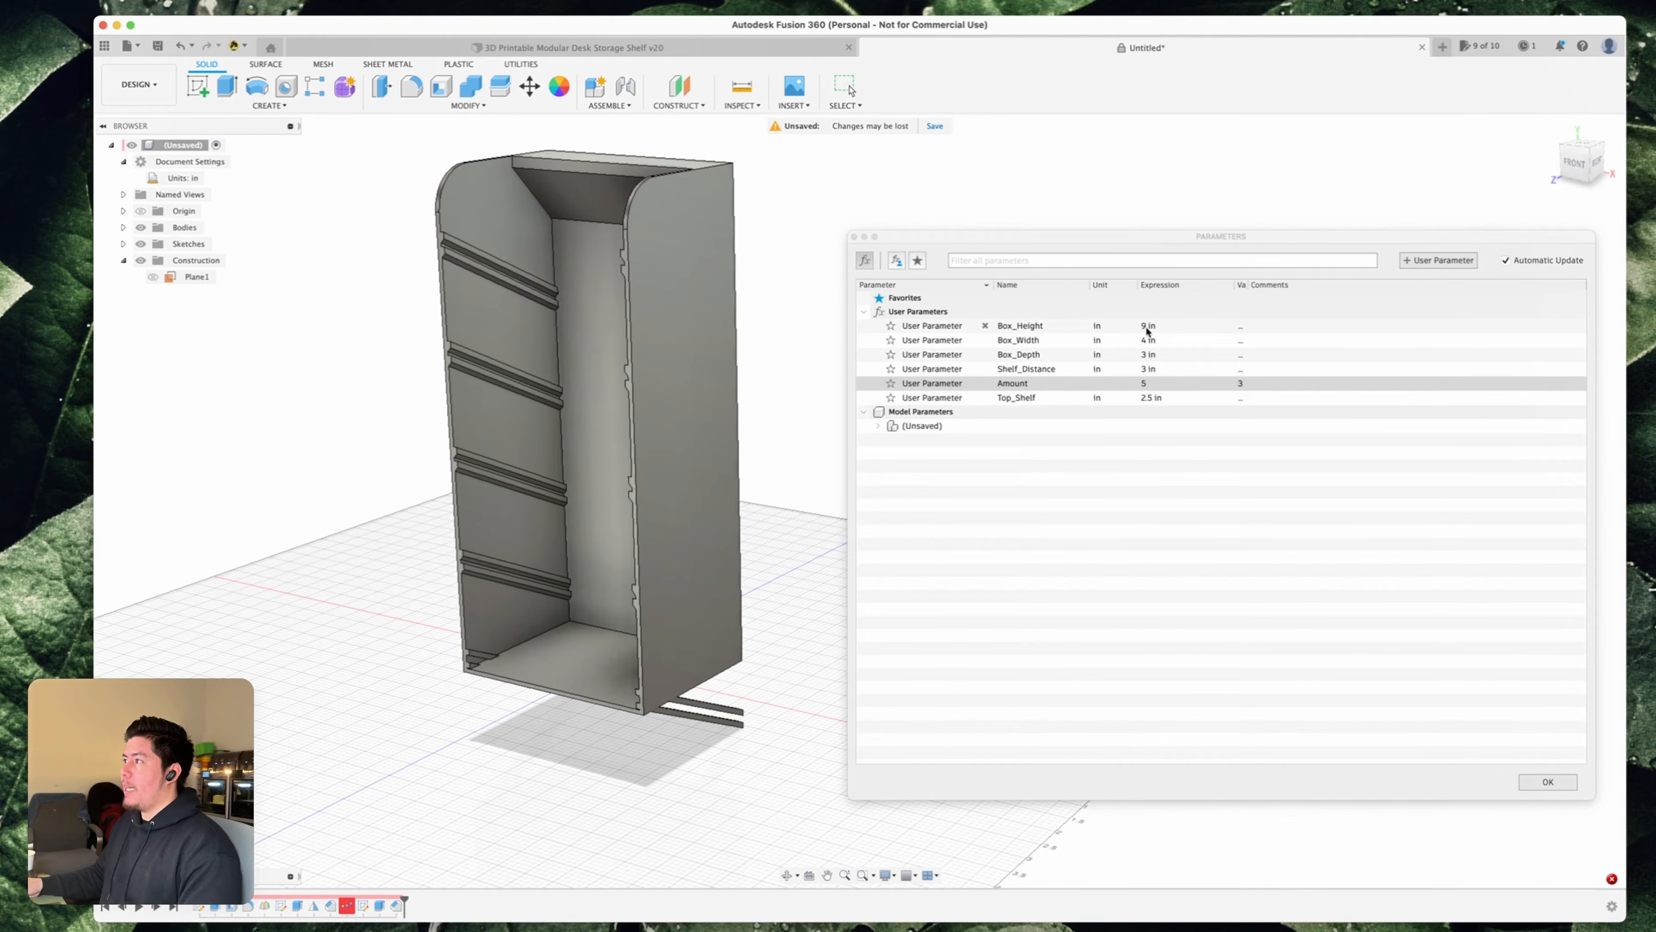
- Set the Amount user parameter to 7
click(1147, 385)
click(1151, 384)
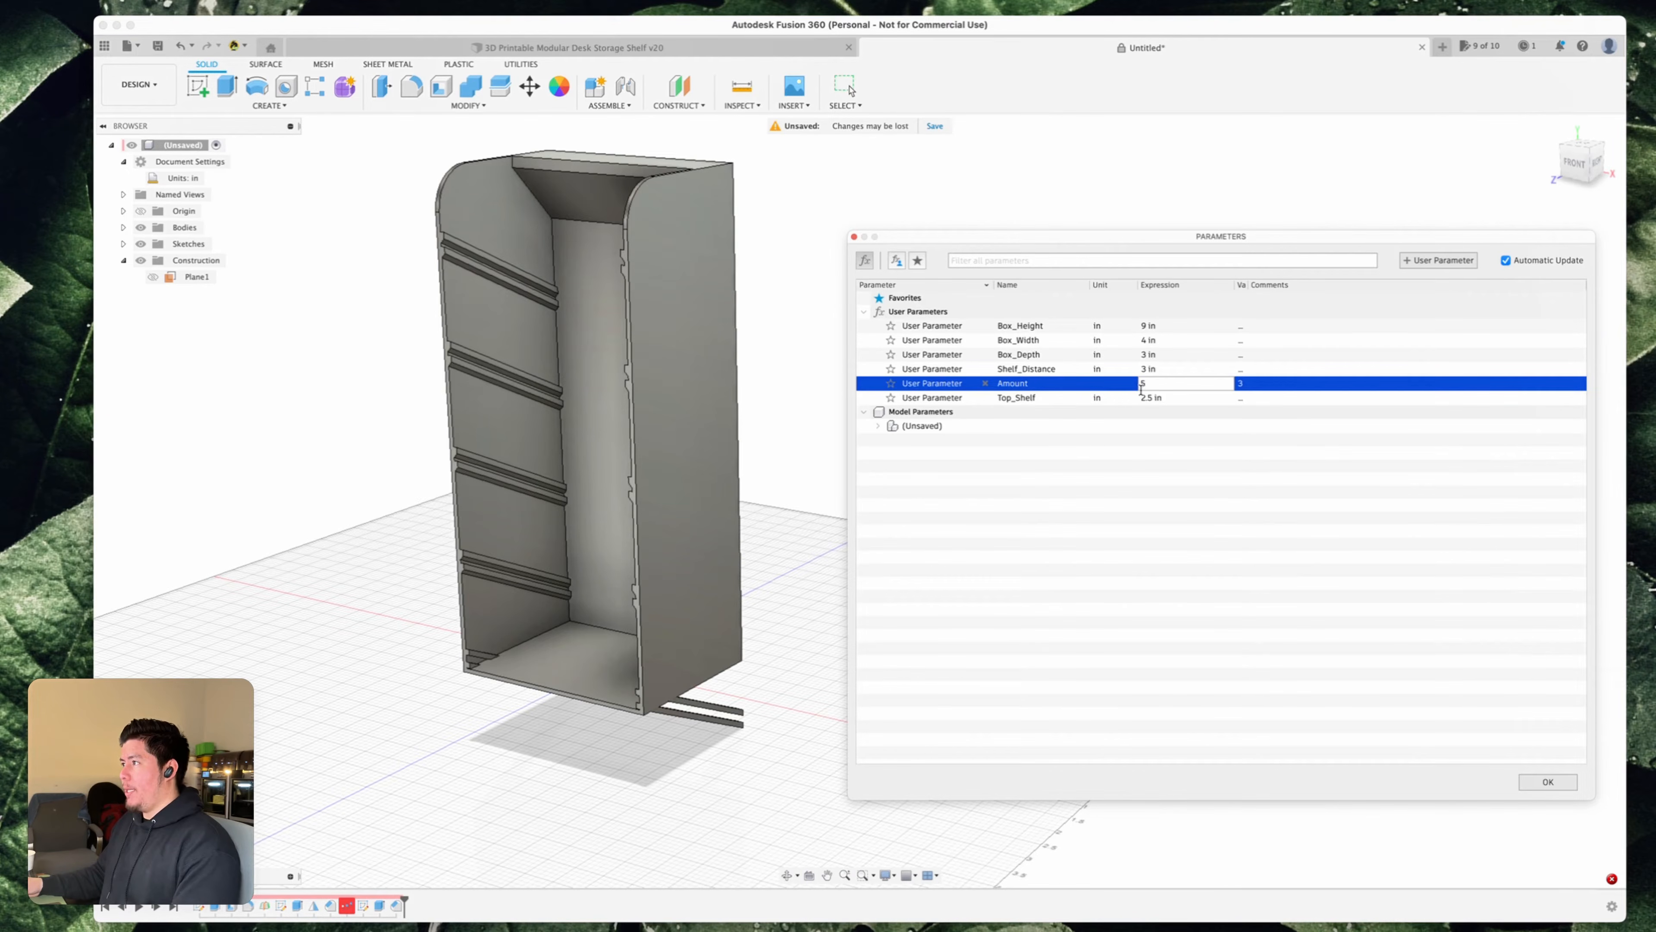
key(BackSpace)
text(7)
key(Return)
- Try the Shelf_Distance user parameter at 1 in, then at 1.5 in
double_click(1146, 370)
key(BackSpace)
text(3)
key(Return)
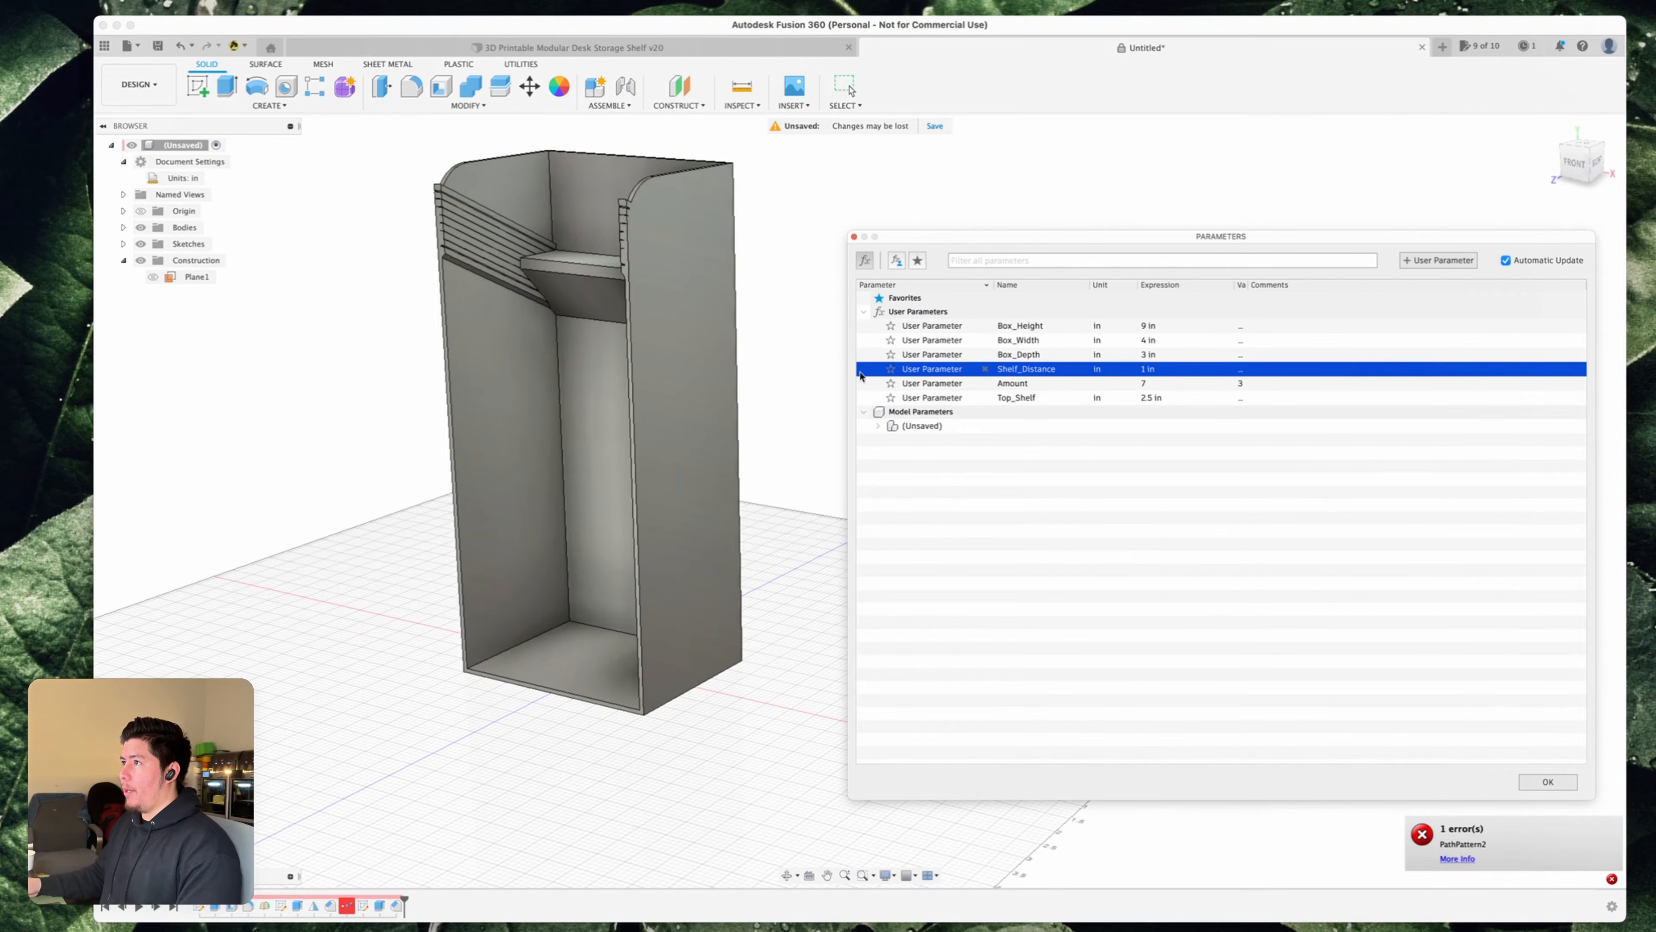
double_click(1144, 370)
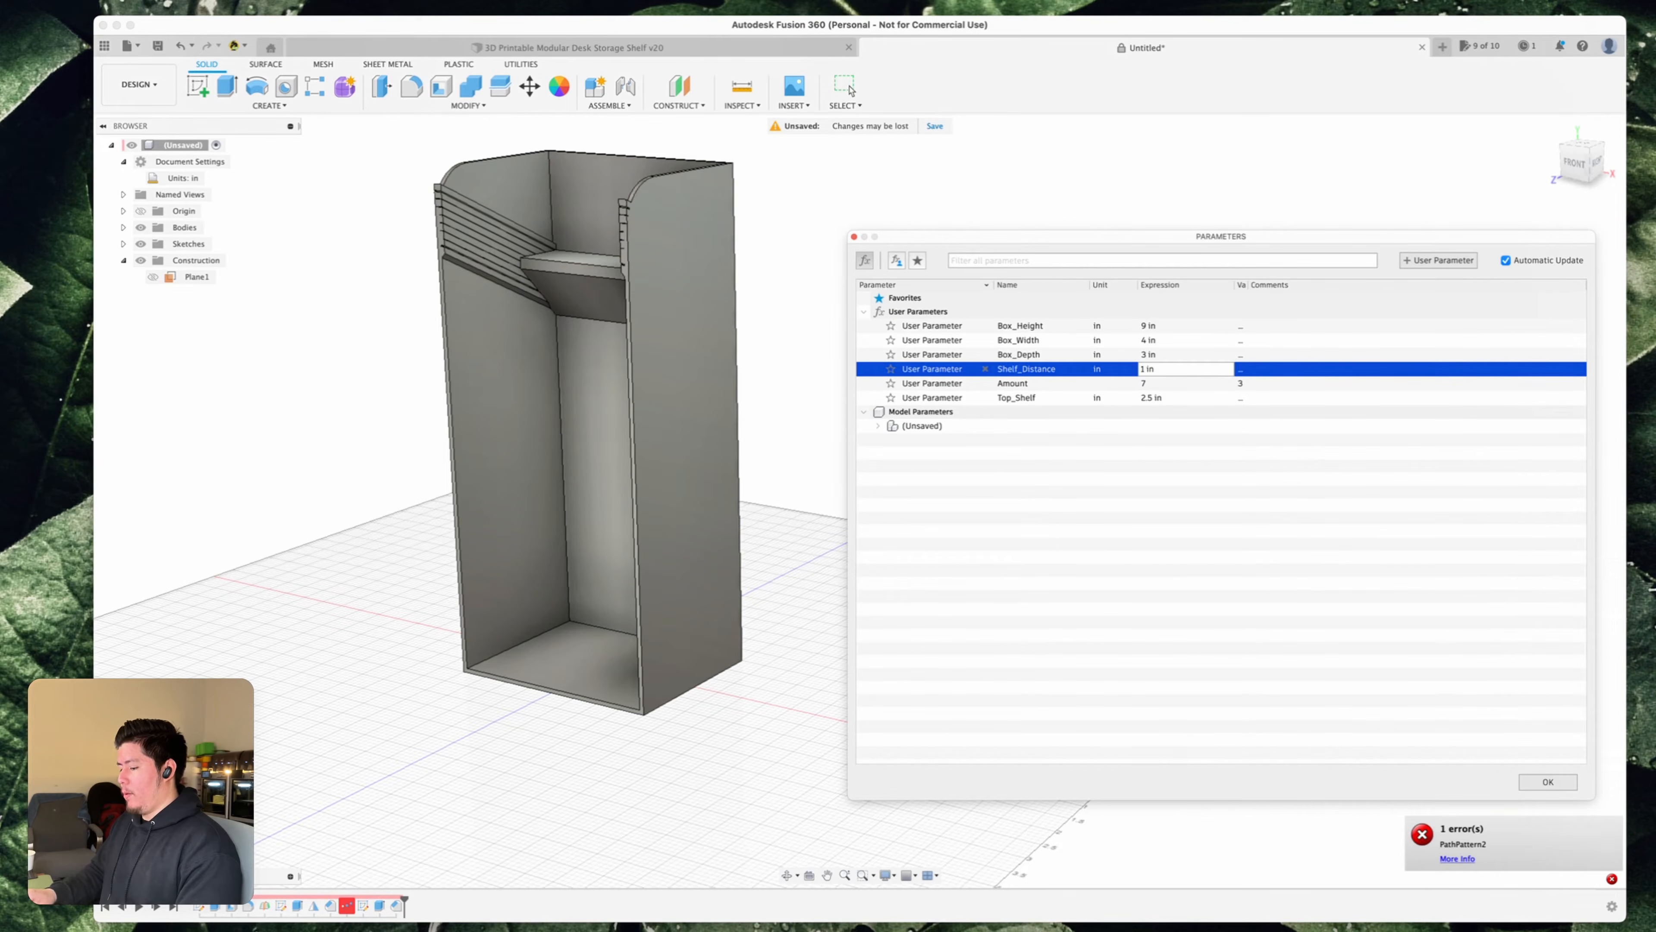
key(Return)
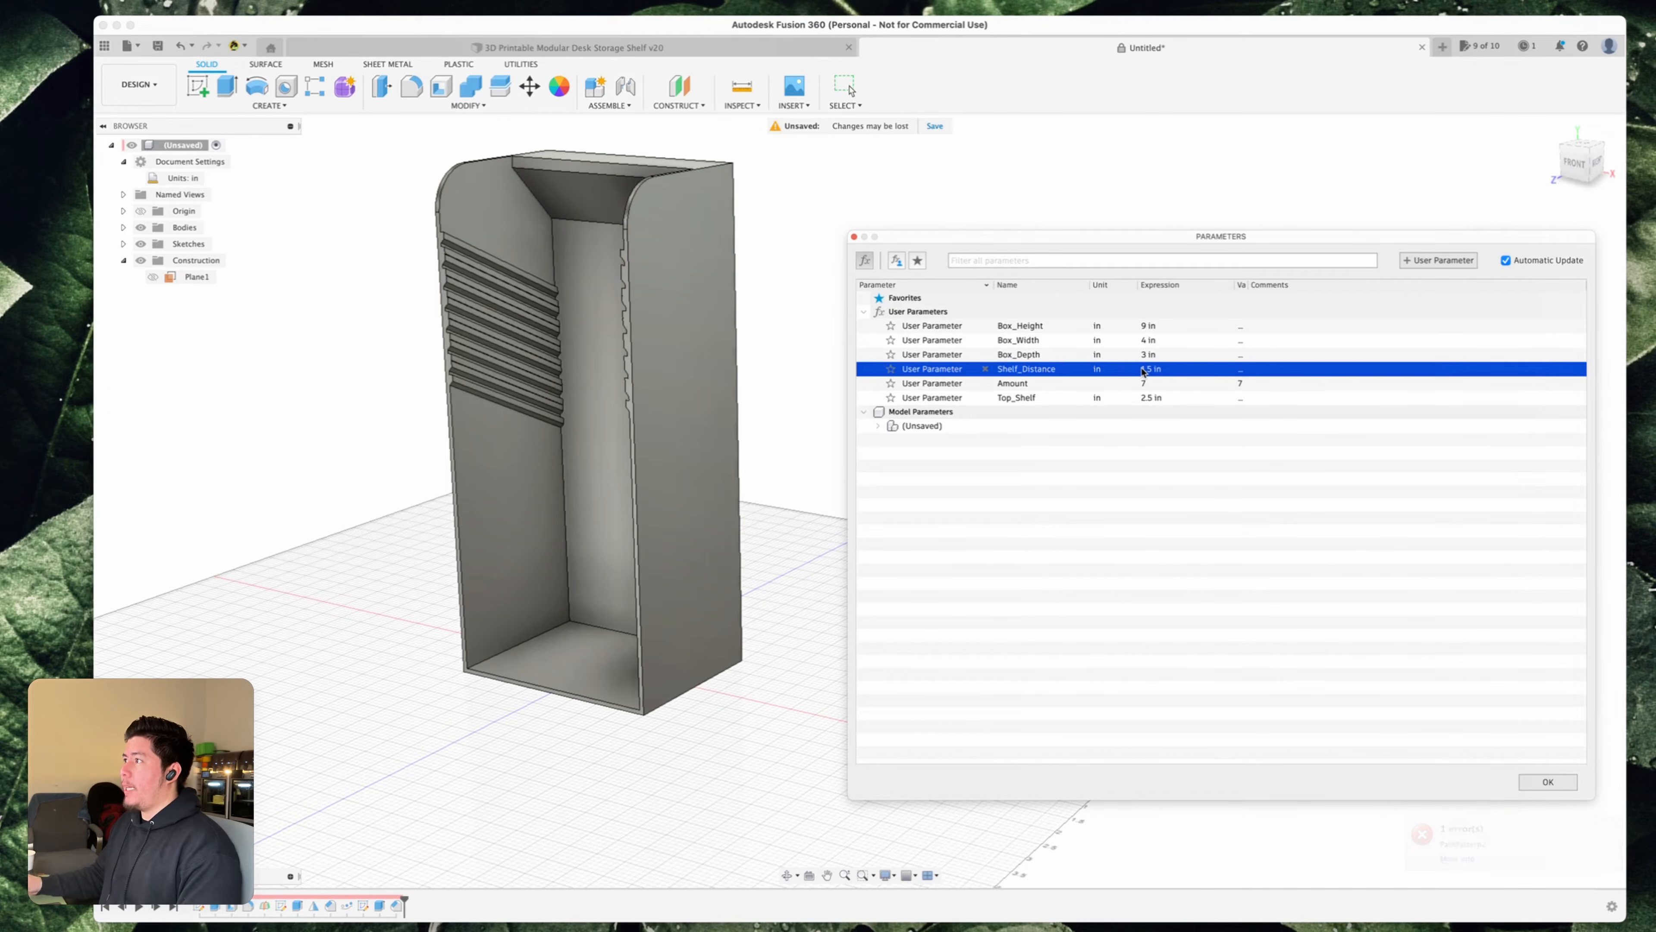
- Set the Shelf_Distance user parameter to 2 in and accept the user parameters
key(Right)
key(Left)
key(Left)
key(Left)
text(2)
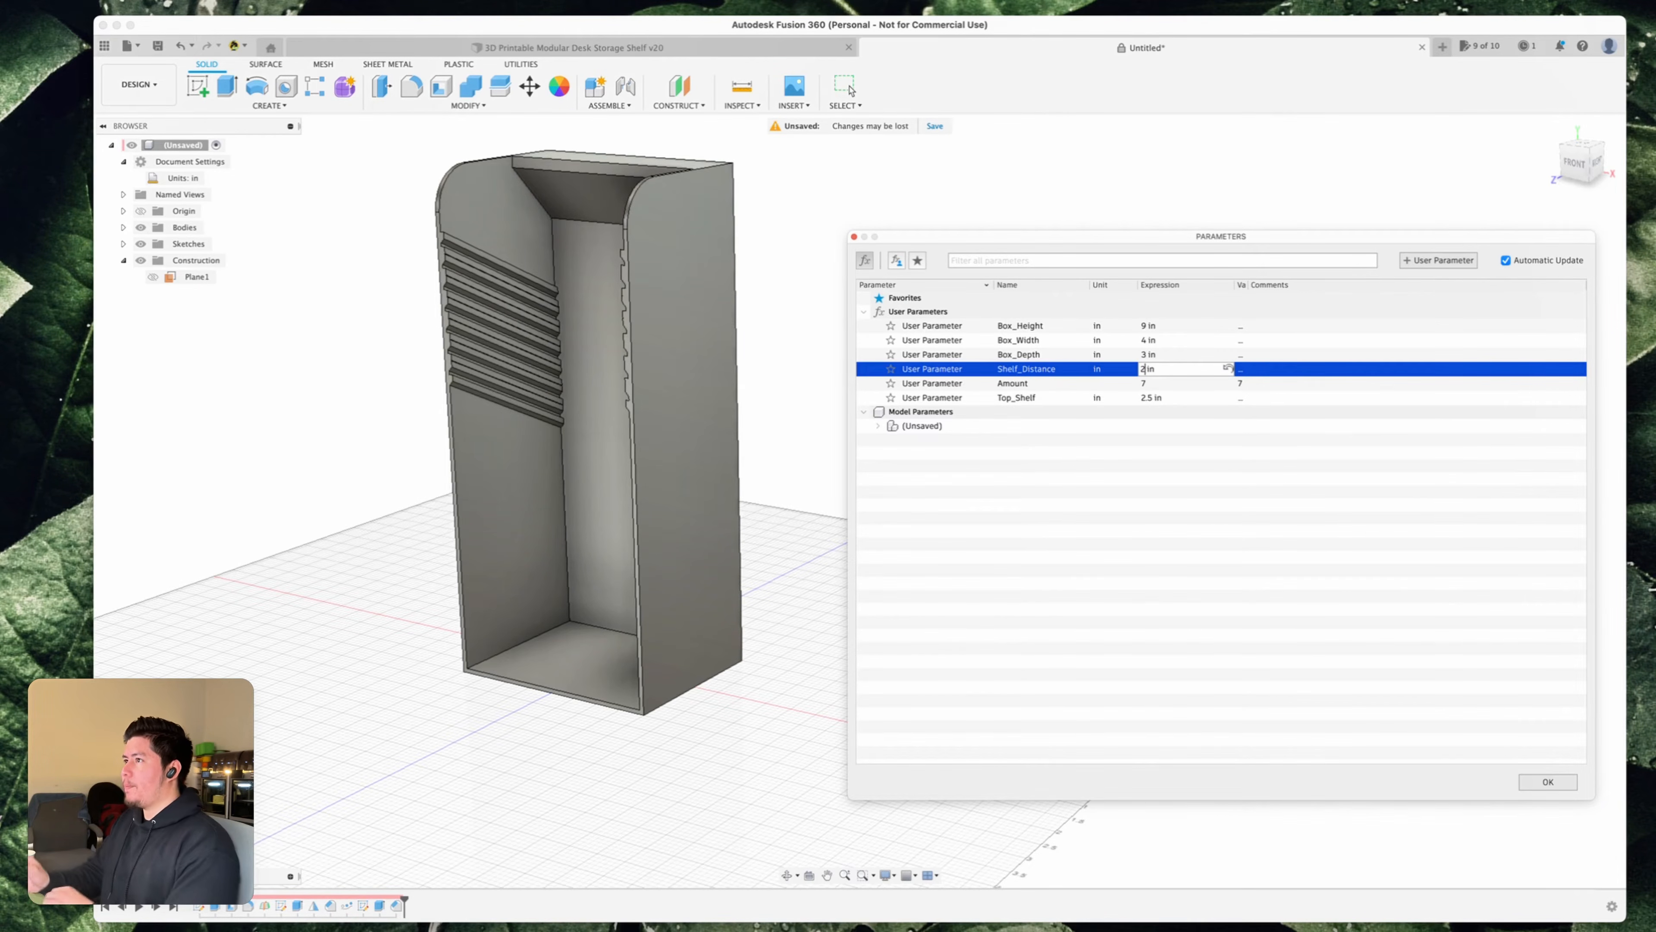
key(Return)
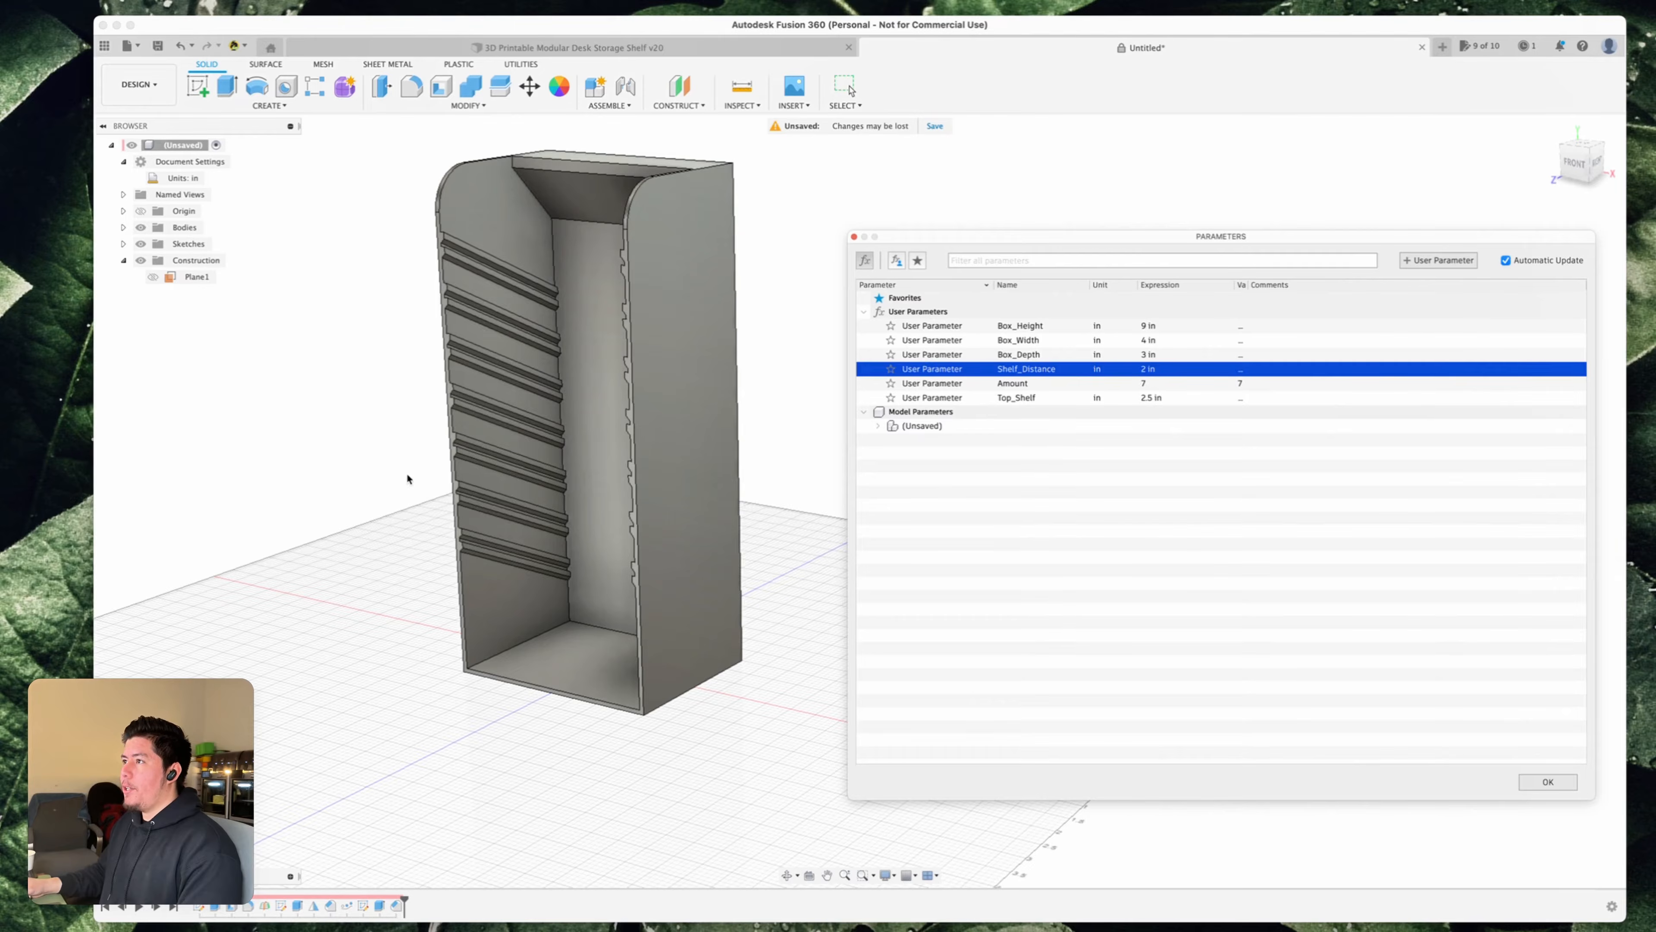
scroll(408, 474, up, 2)
mouse_move(450, 510)
shift+middle_down()
mouse_move(432, 537)
mouse_move(443, 491)
shift+middle_up()
middle_drag(482, 410, 506, 491)
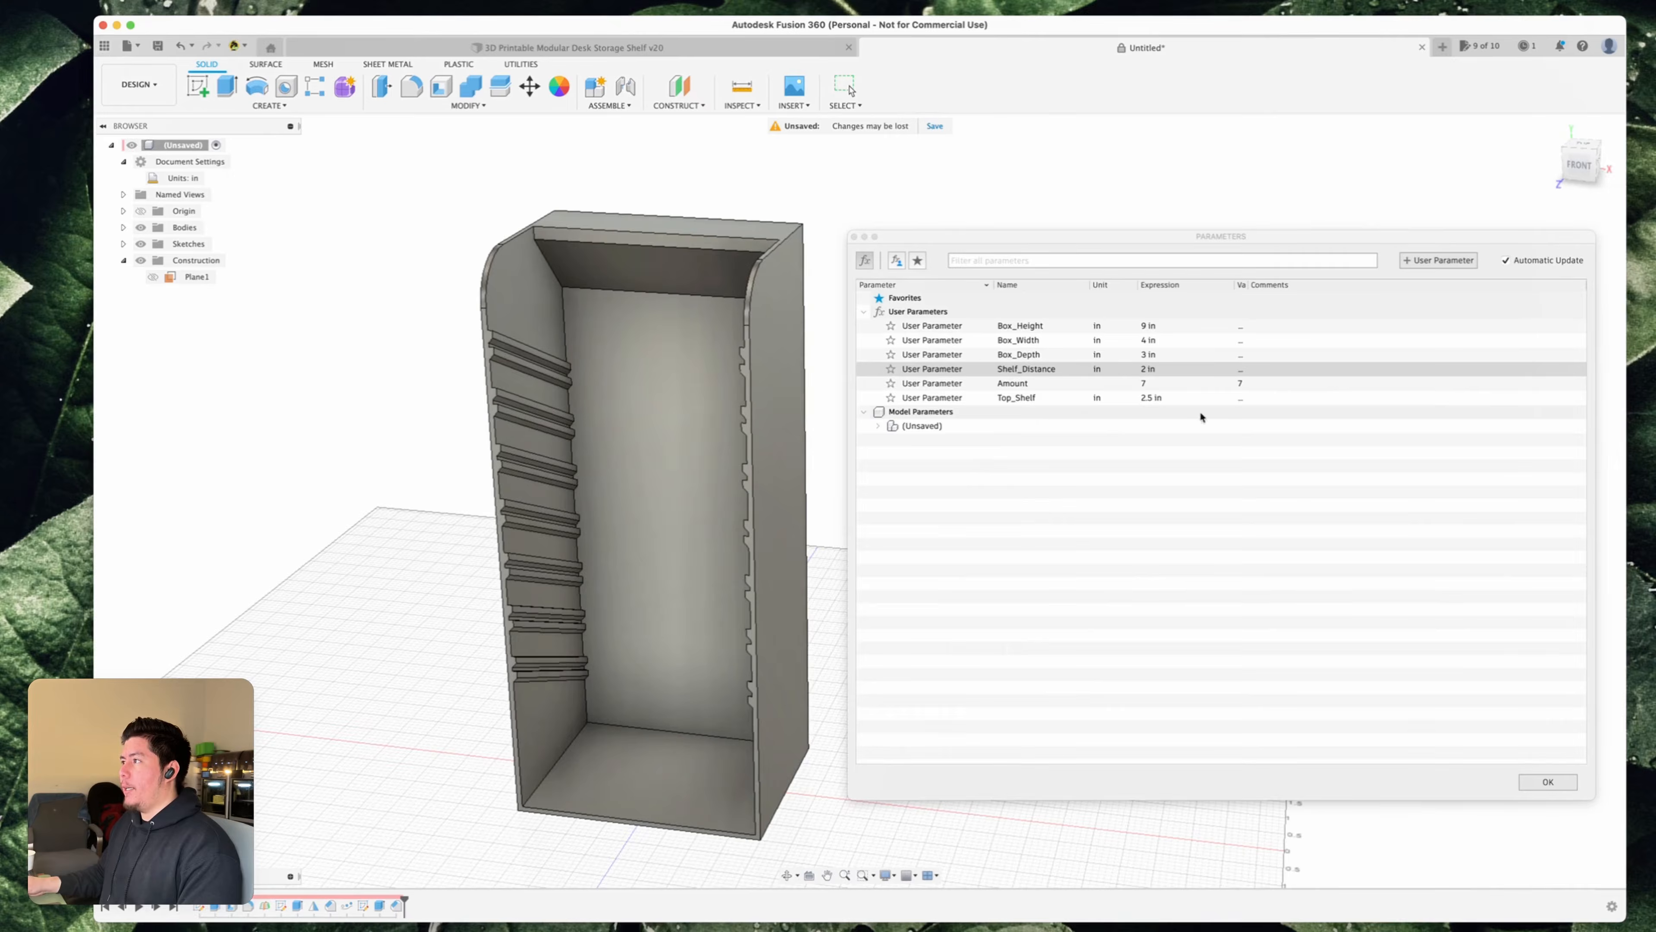
click(1546, 781)
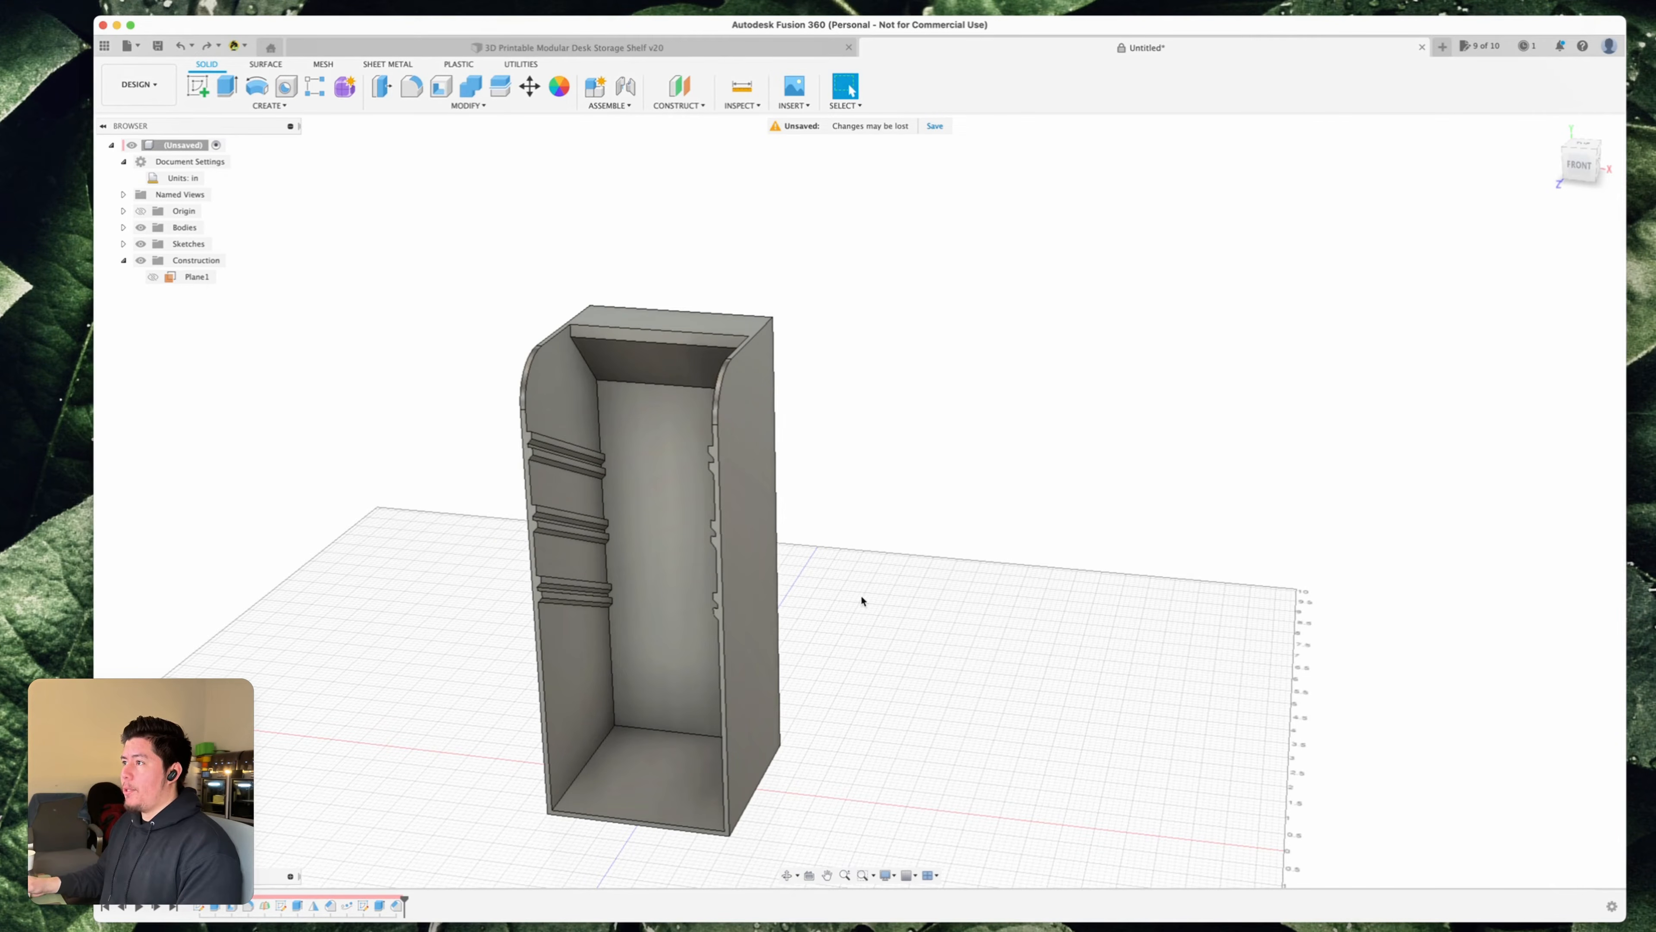
- Sketch a rectangle about 2.84 by 0.23 in on the box's inner floor, spanning wall to wall along its front edge
scroll(695, 521, up, 3)
middle_drag(695, 522, 906, 444)
scroll(905, 473, down, 3)
shift+middle_drag(799, 436, 735, 517)
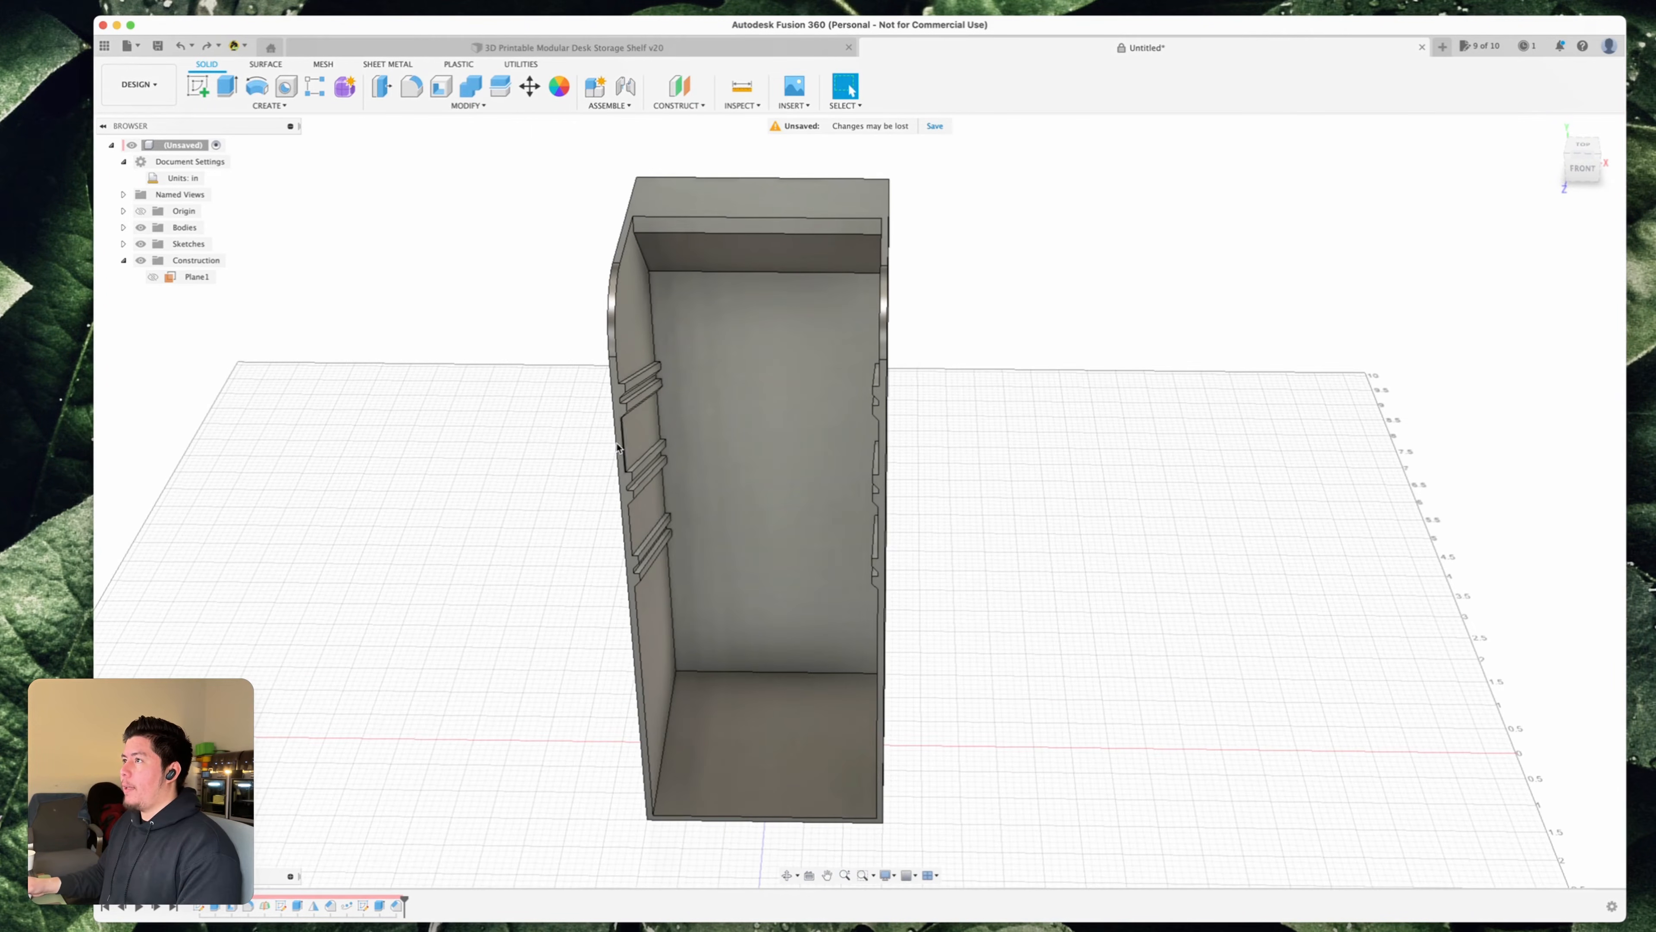
click(197, 85)
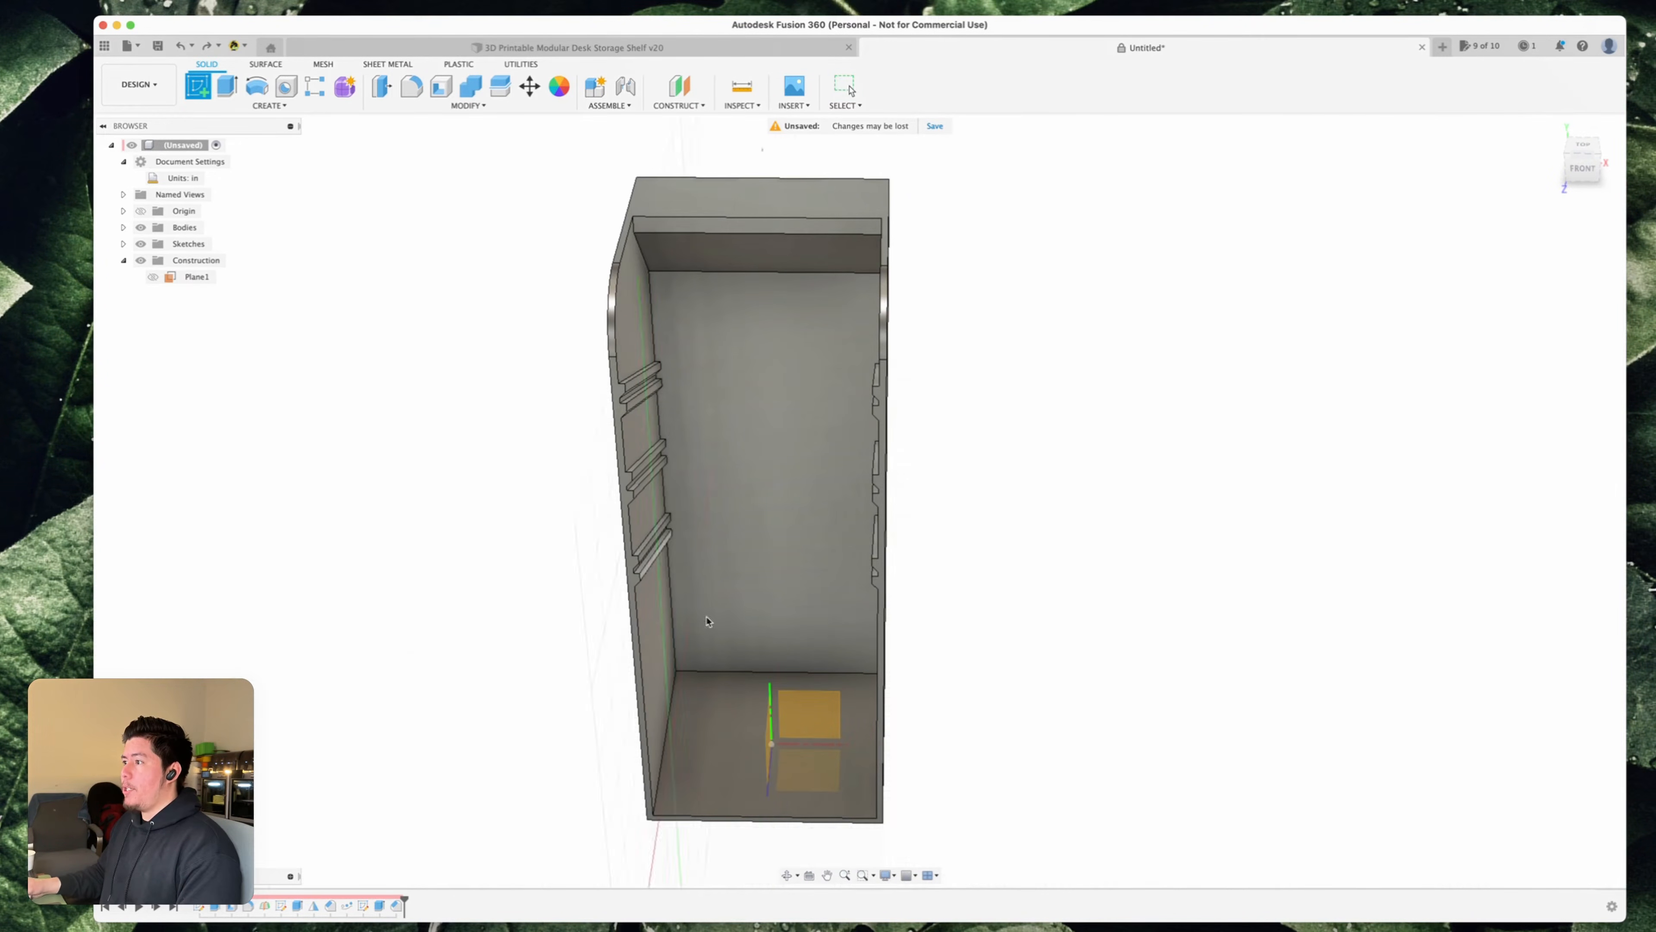
click(731, 787)
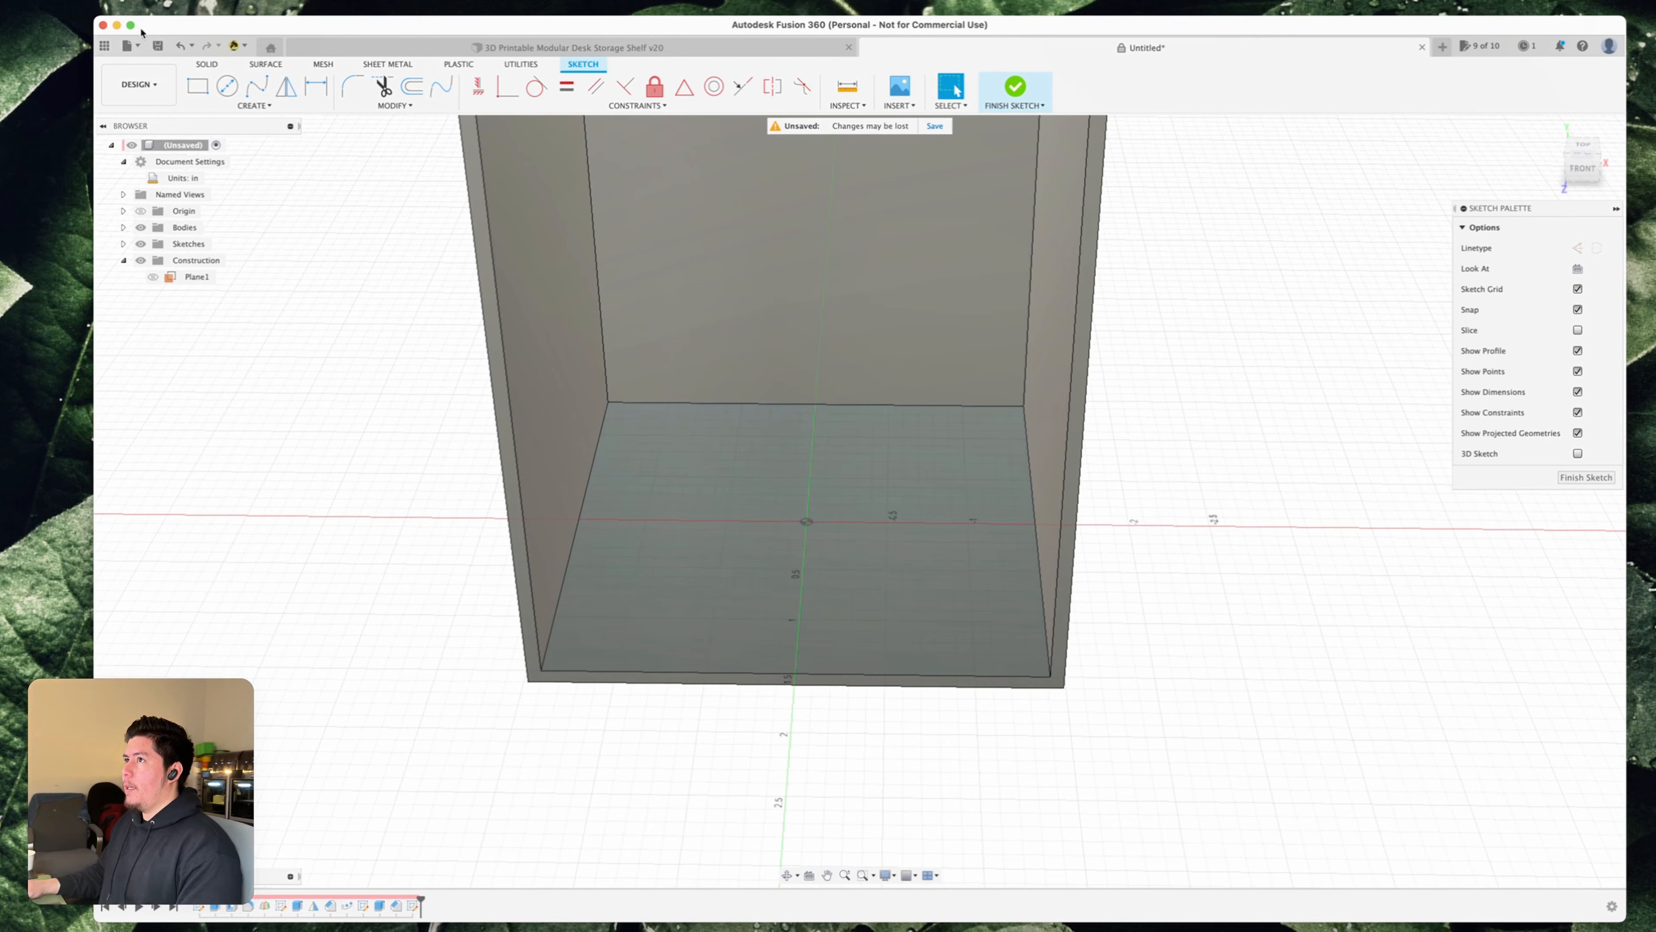
click(196, 86)
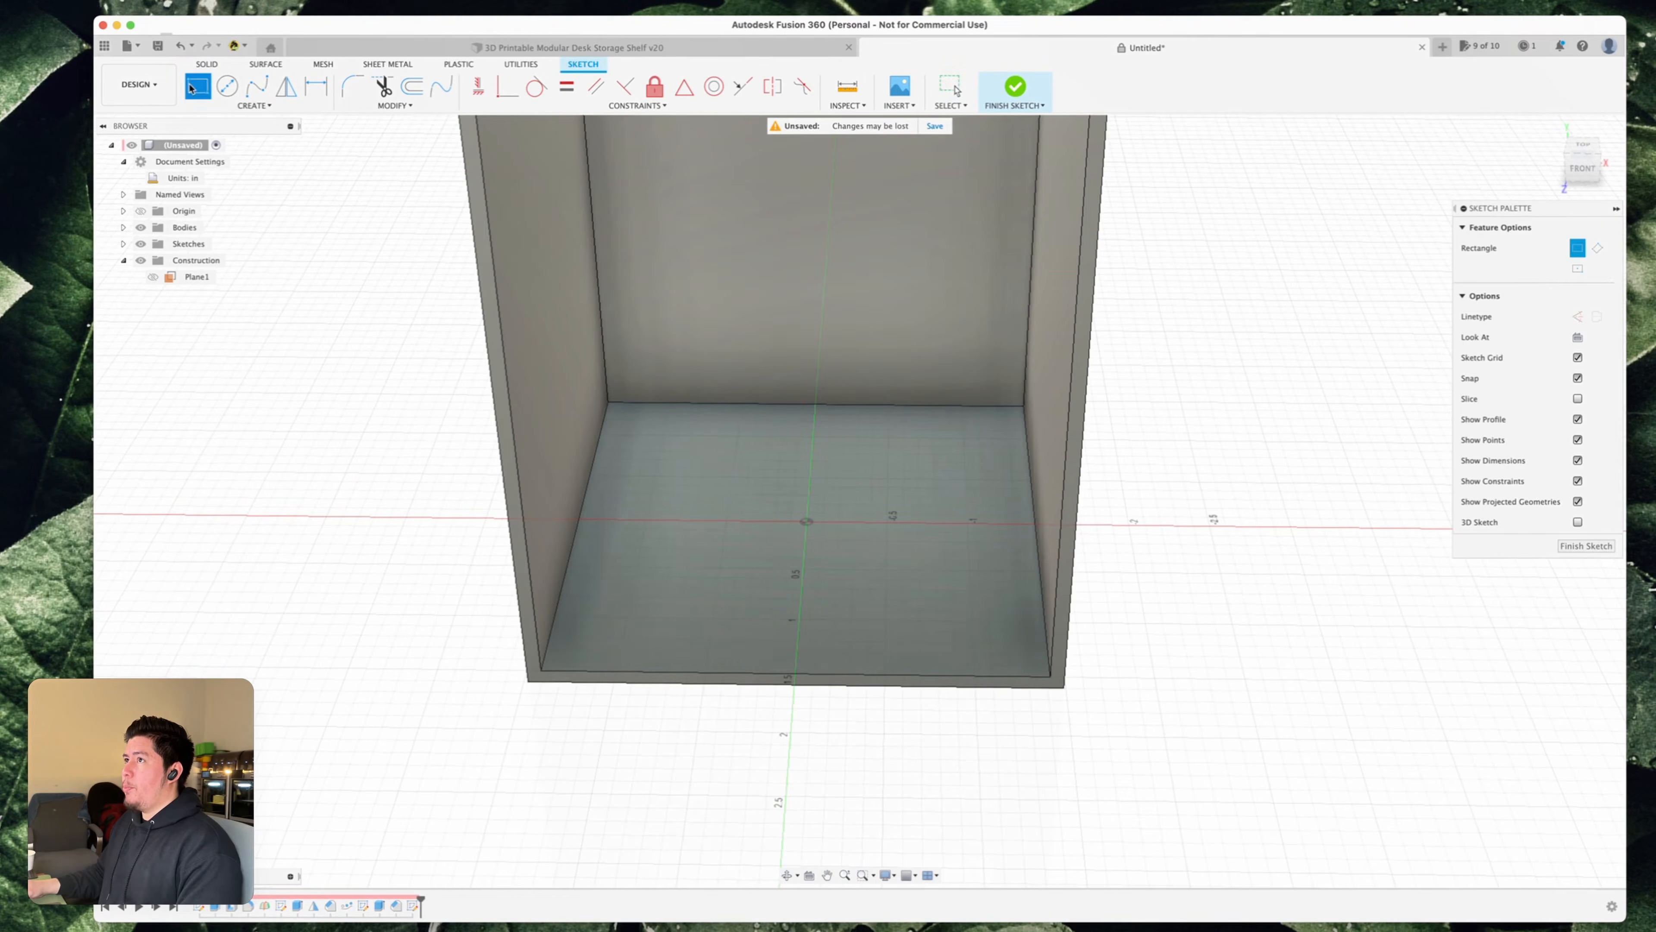
click(541, 675)
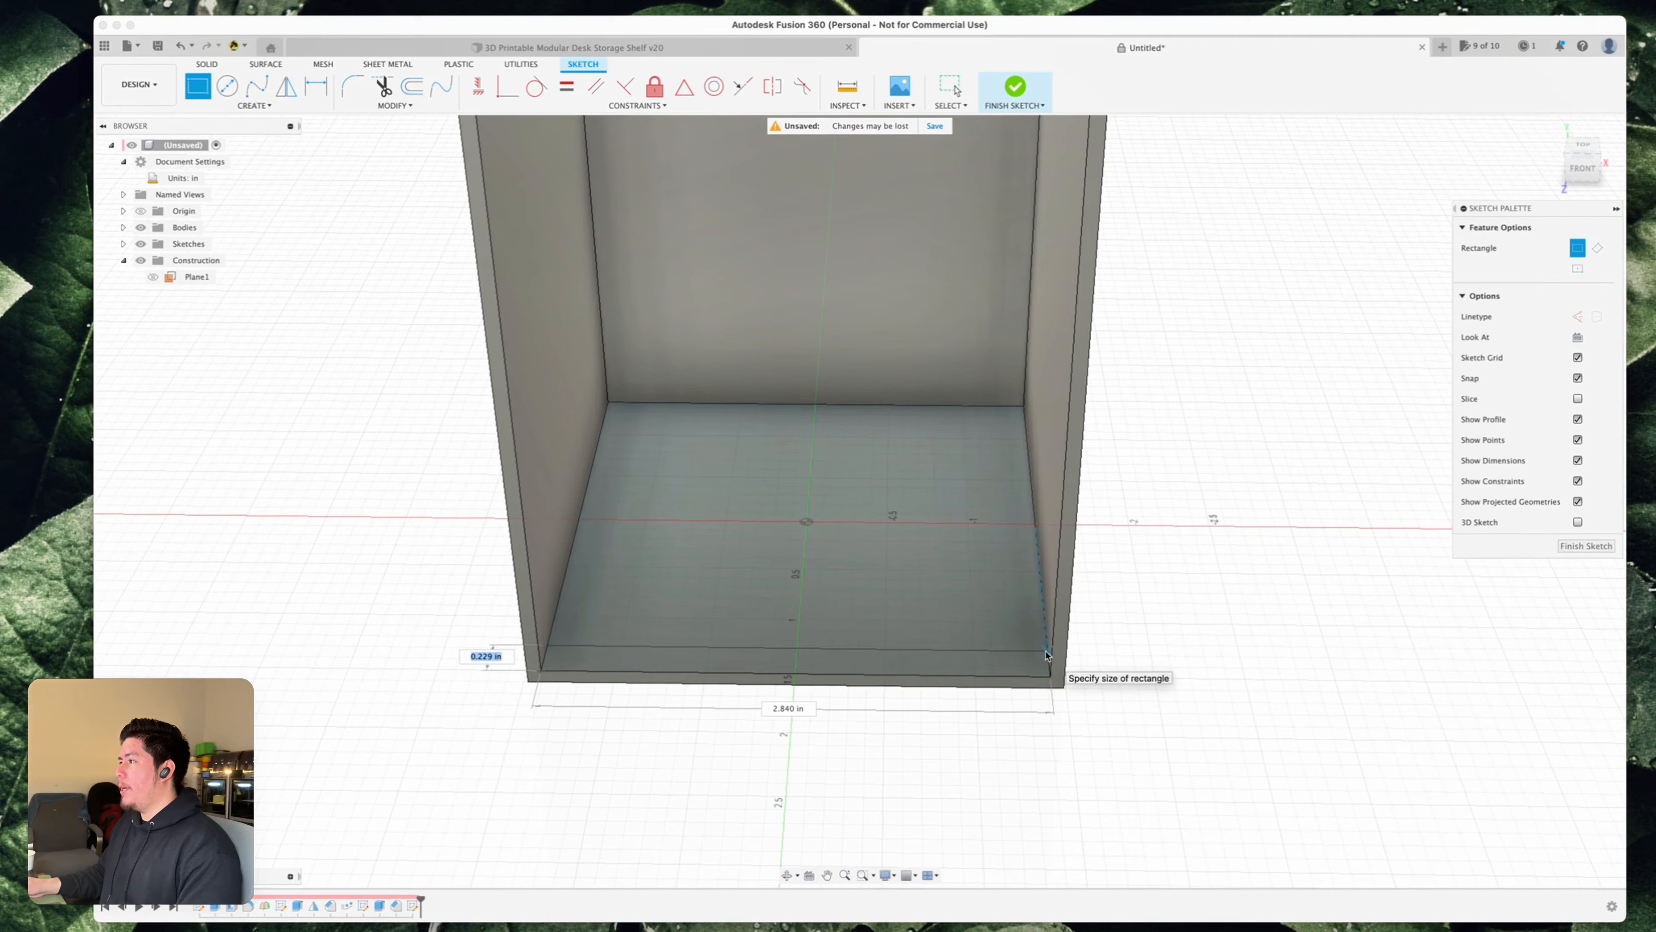
click(1046, 654)
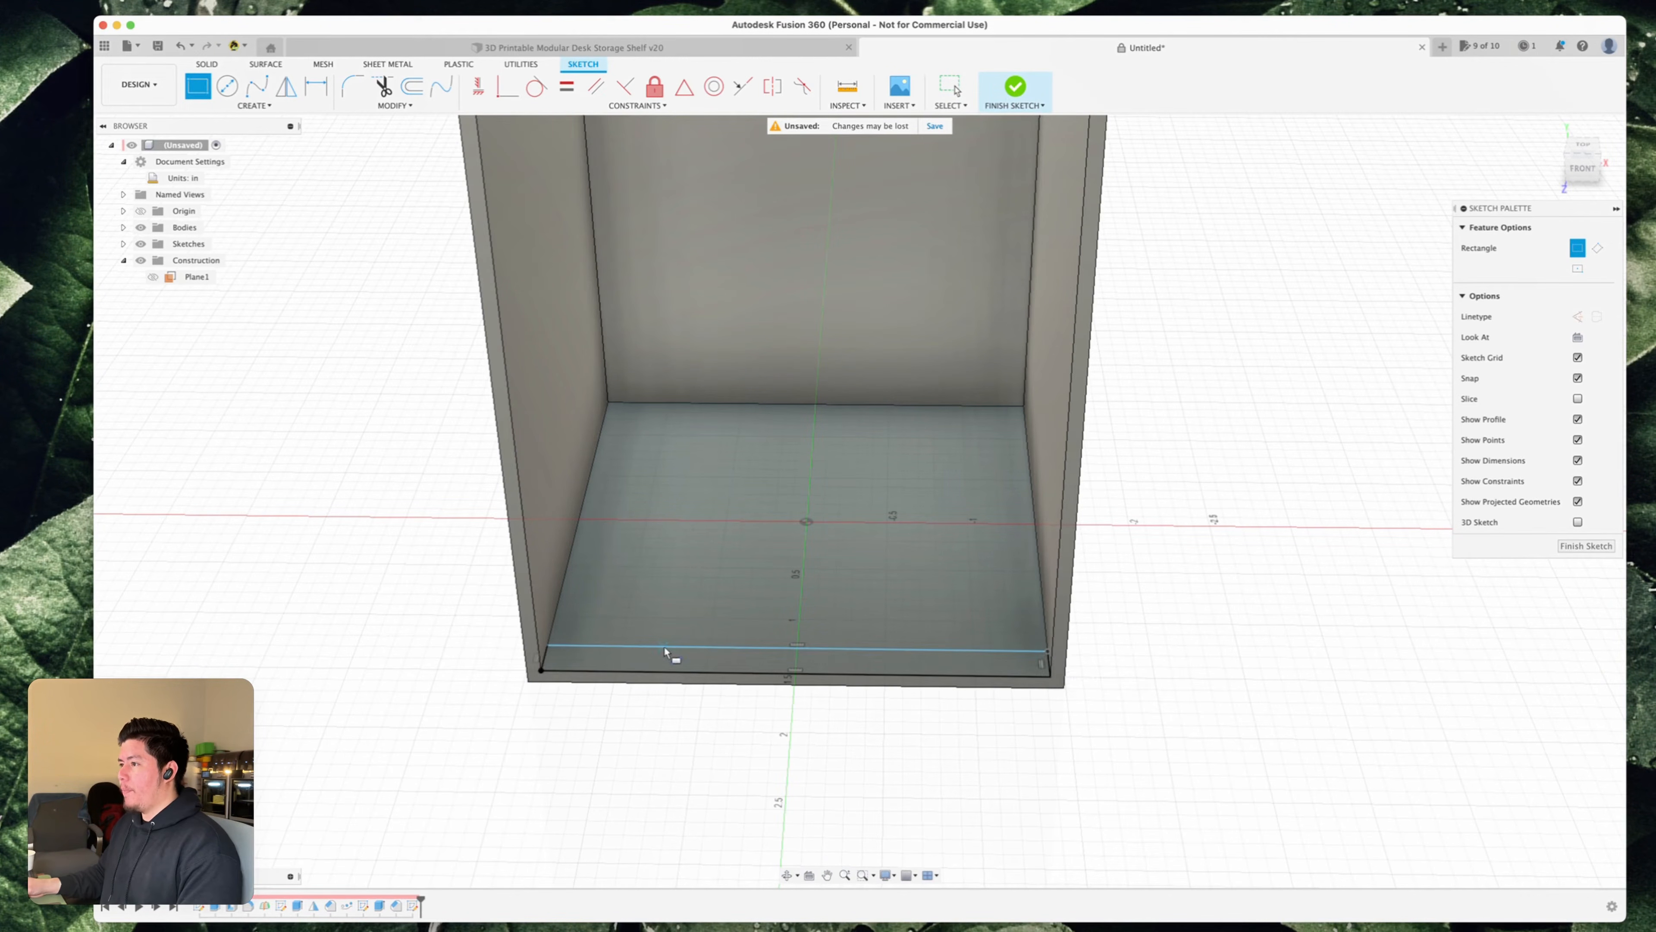
- Dimension the front-to-back depth of the floor rectangle to 0.1 in
scroll(692, 661, up, 3)
key(d)
click(687, 641)
click(684, 681)
click(321, 646)
text(0.1)
key(Return)
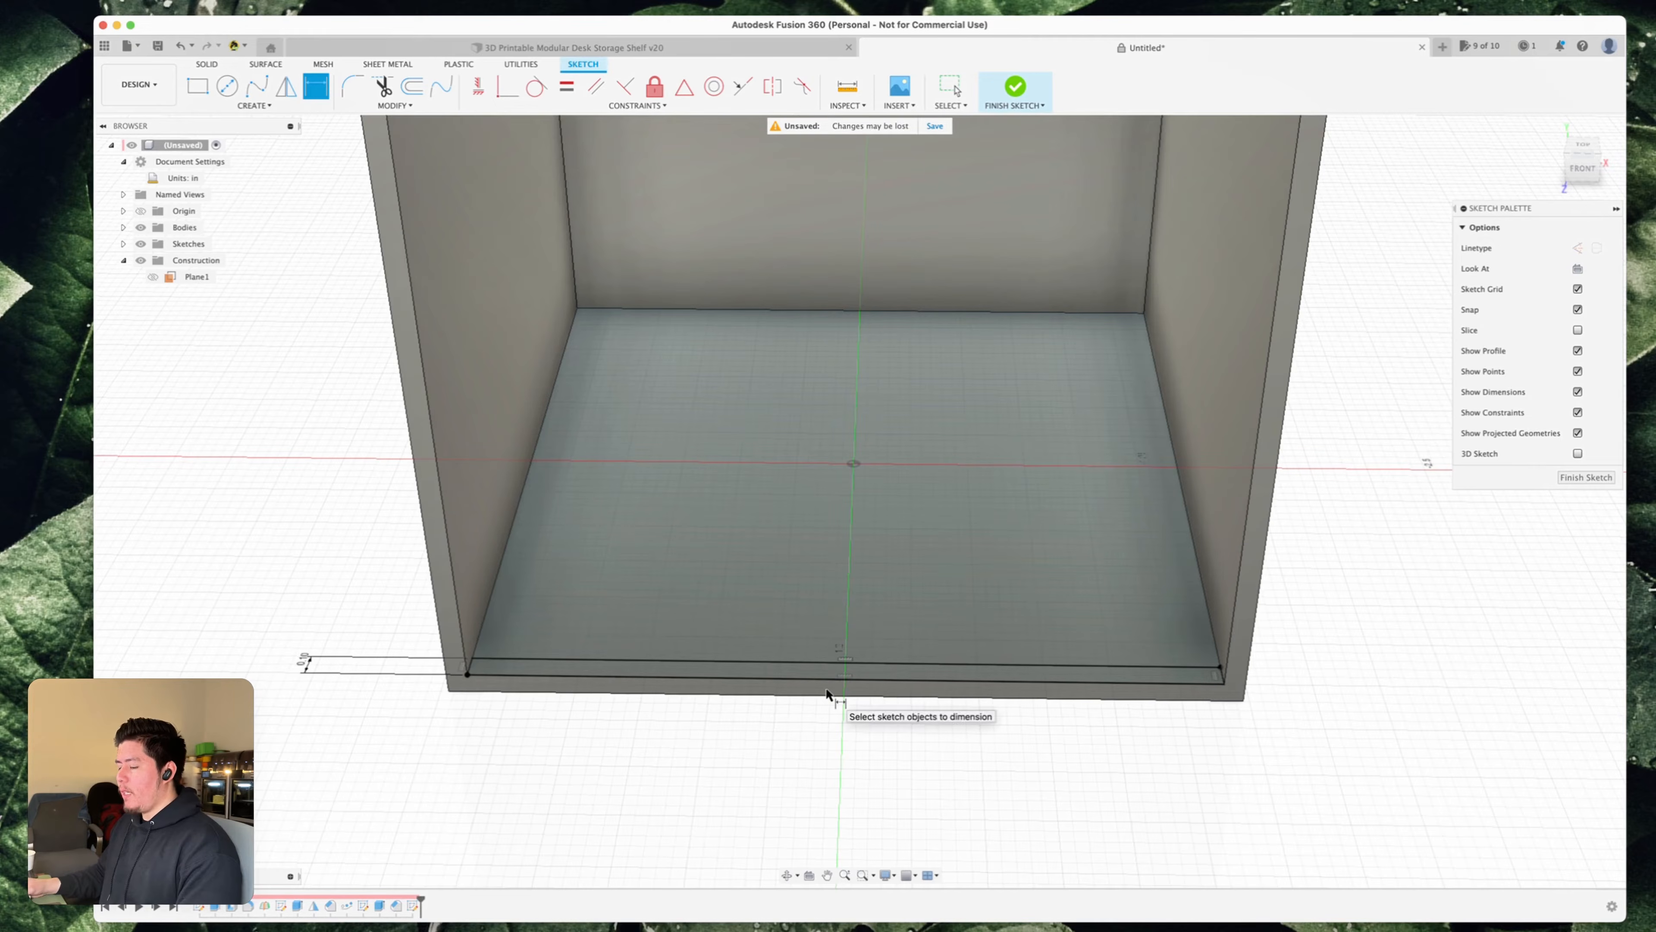
- Extrude the narrow front strip 1 in upward, joined to the box, as a front lip
key(e)
click(787, 667)
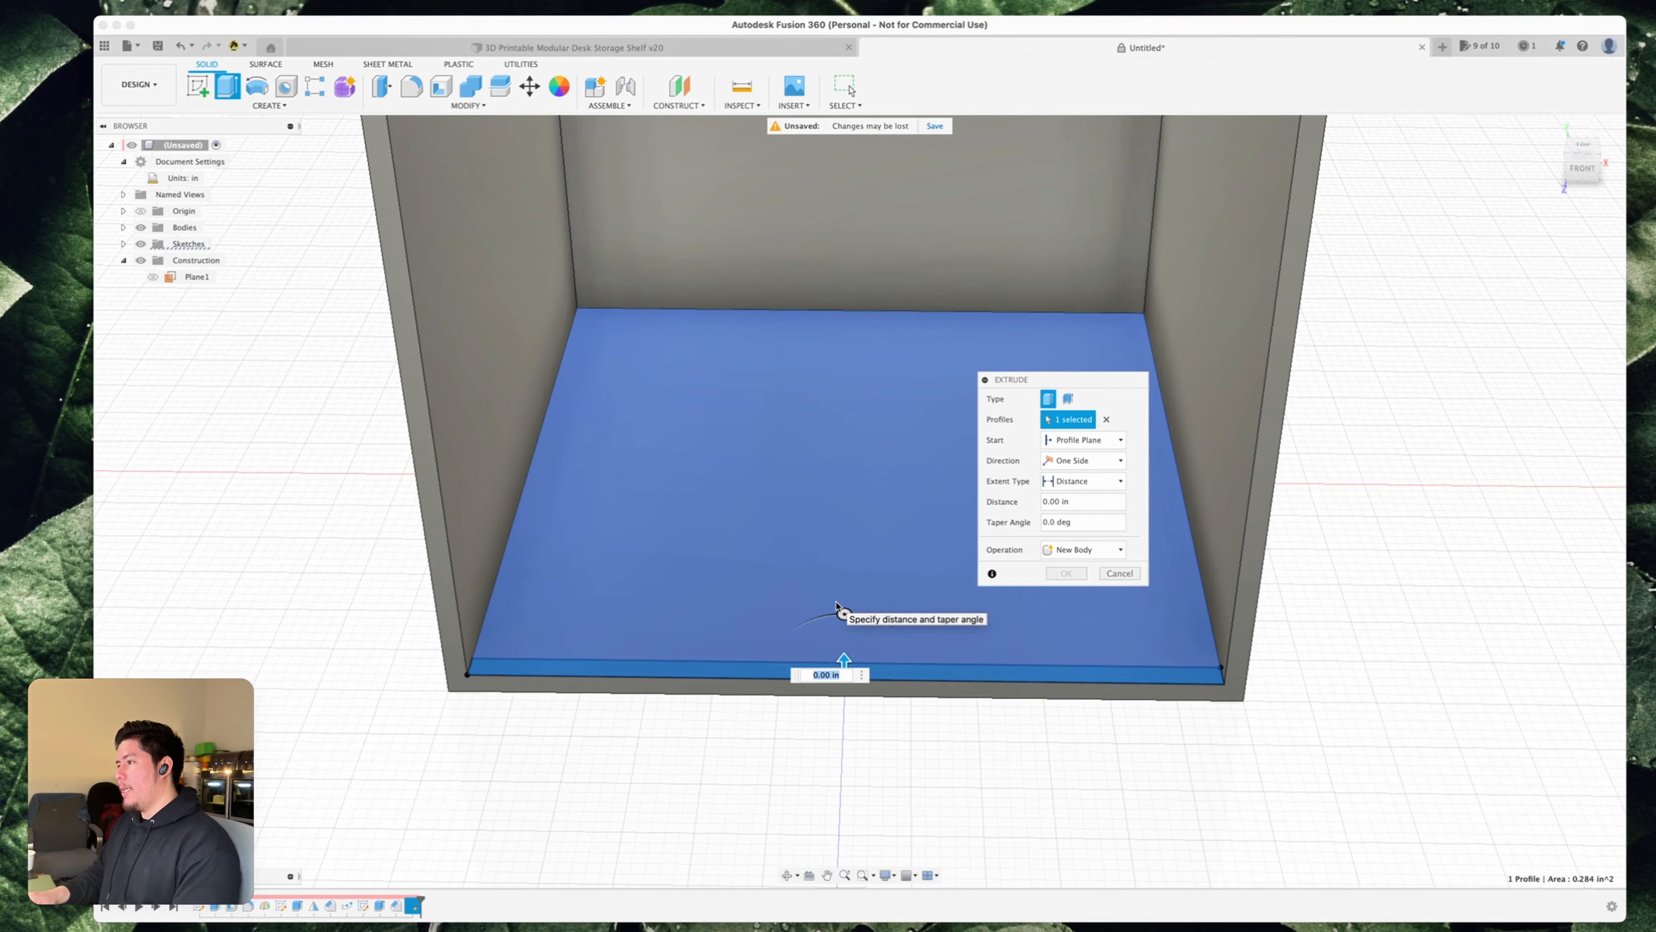
text(1)
key(Return)
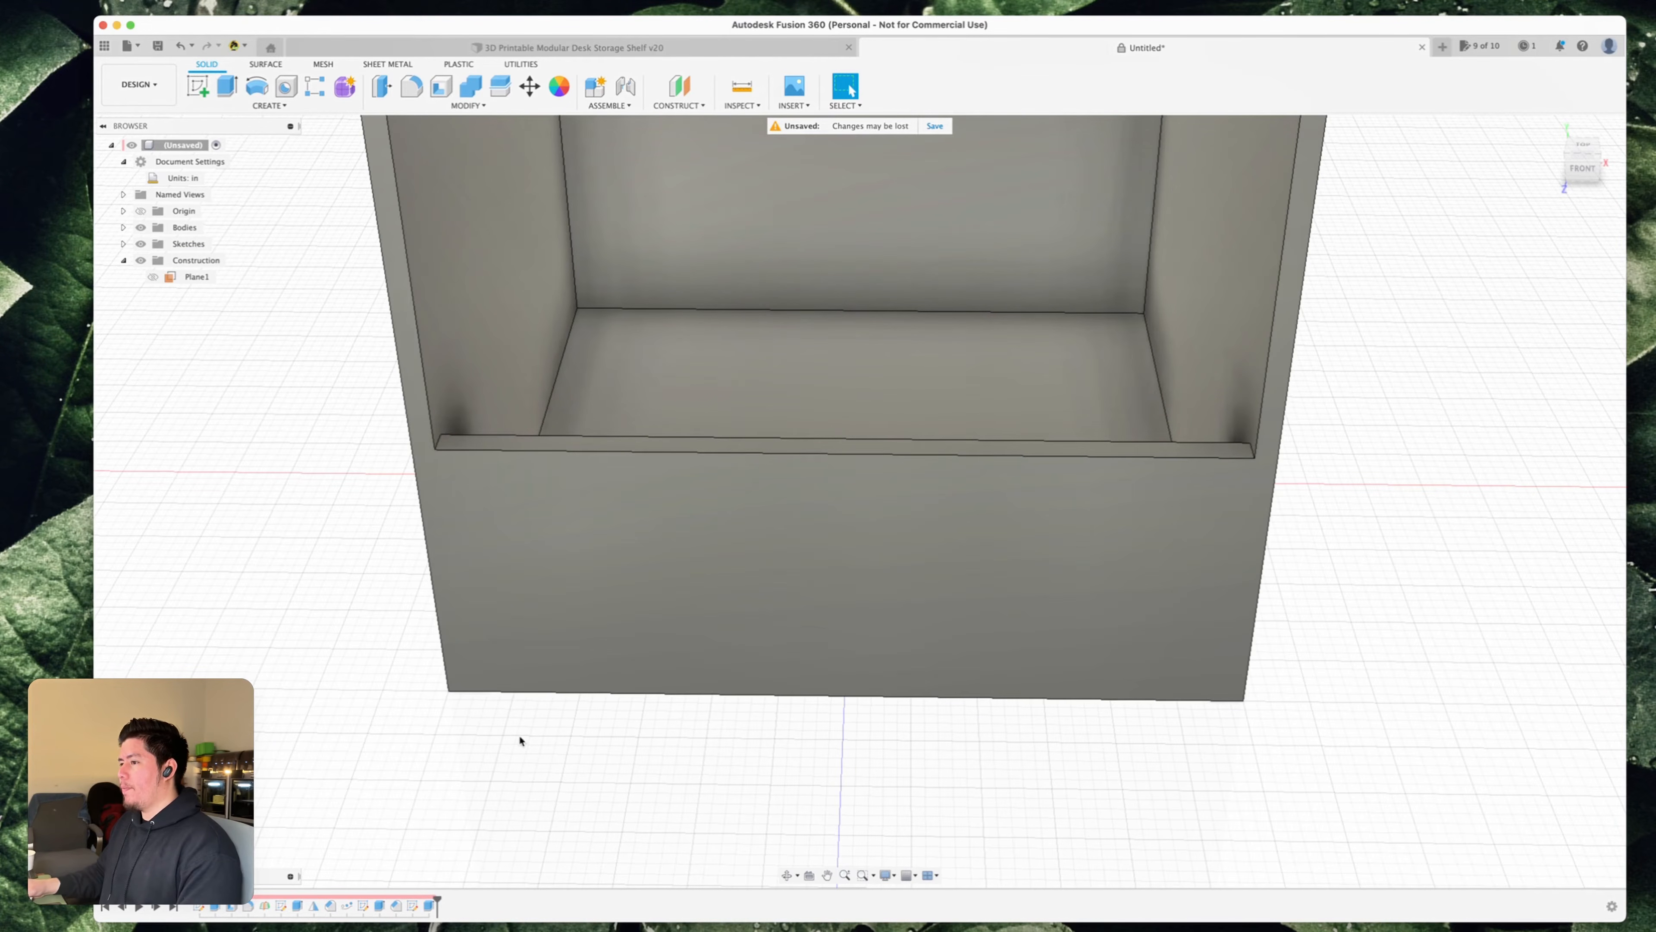
double_click(412, 906)
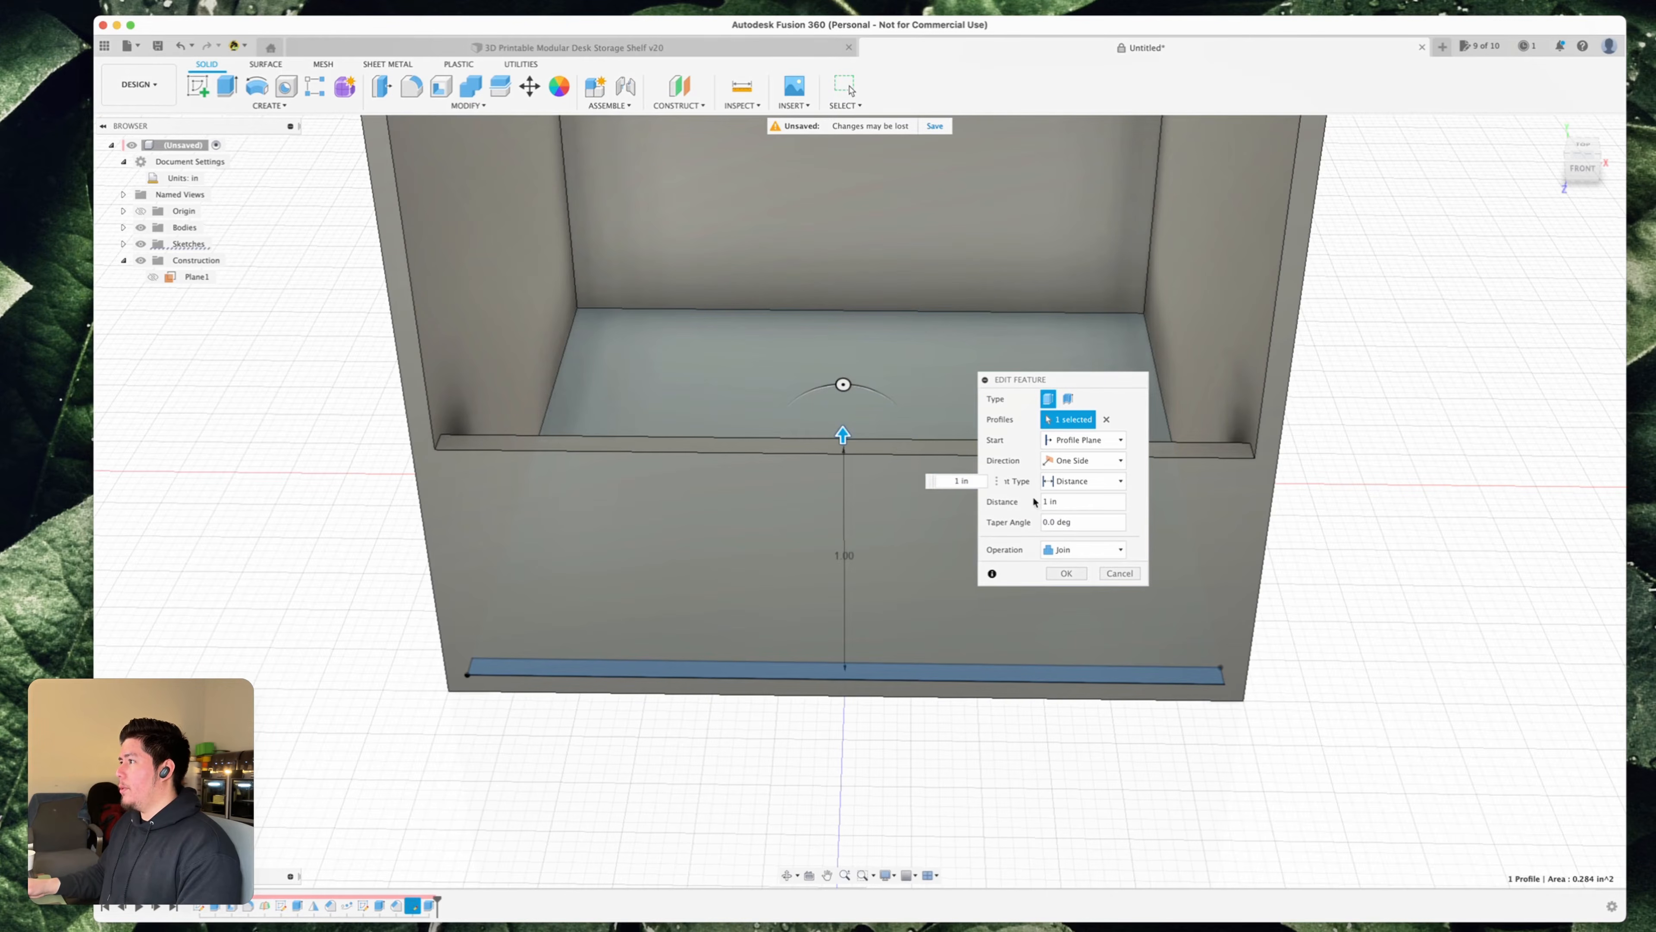
click(1067, 573)
- Extrude the wall face between one side's uppermost pair of rails, with a To Object extent ending at the opposite inner wall
scroll(928, 555, down, 8)
shift+middle_drag(861, 536, 731, 486)
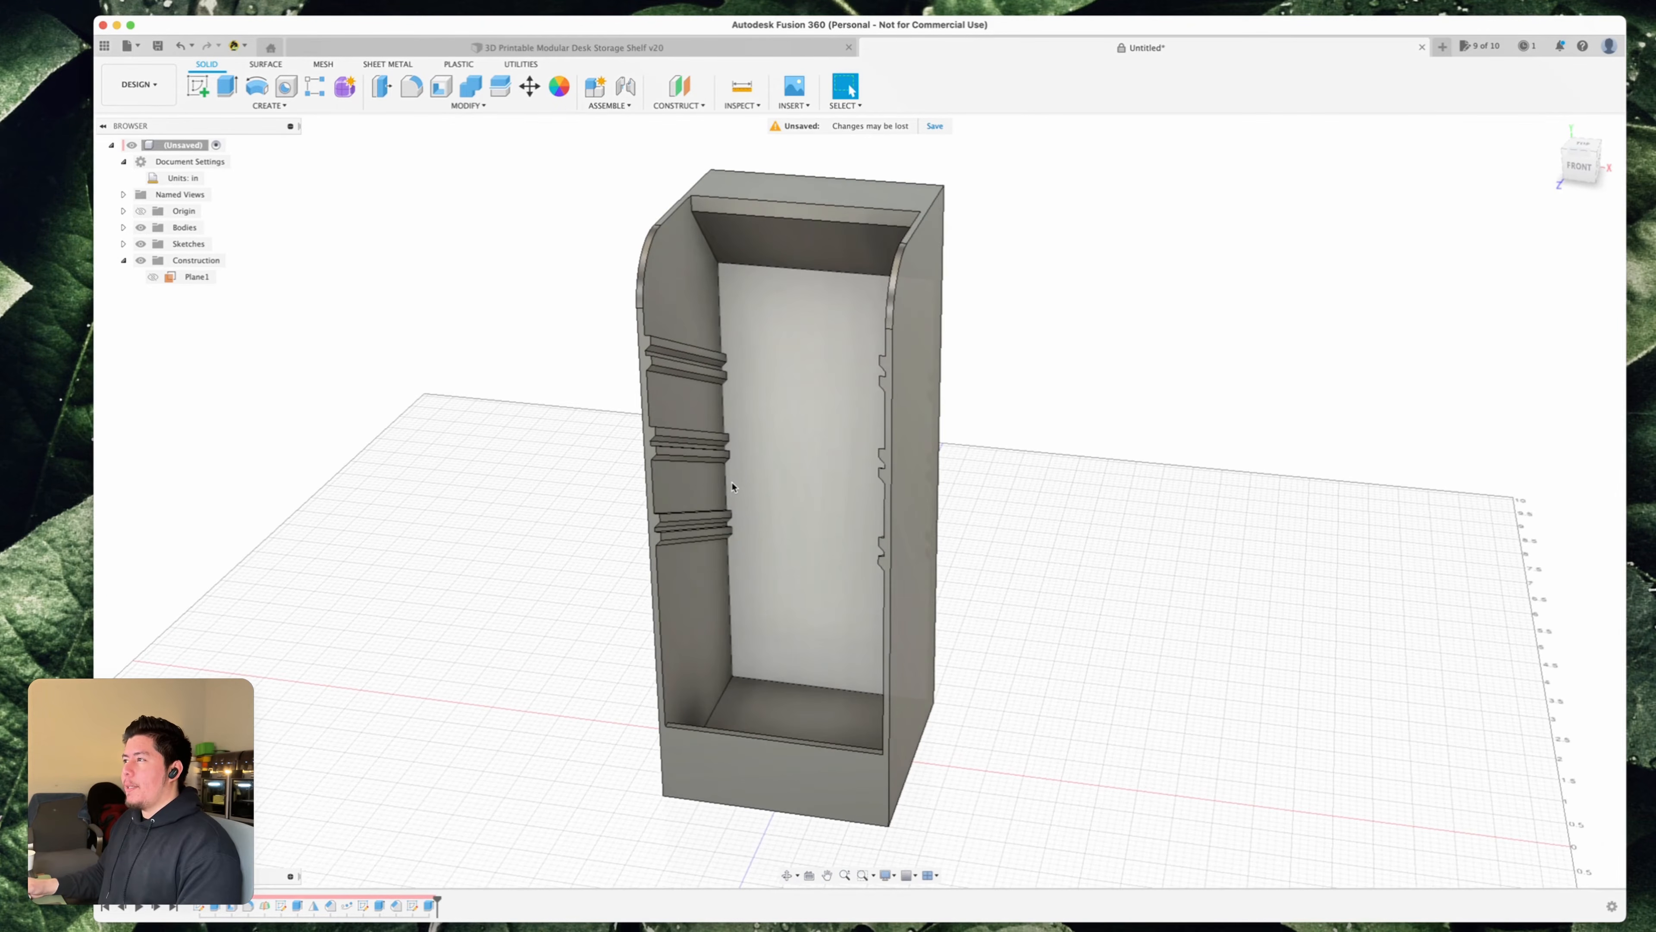
scroll(772, 366, up, 4)
shift+middle_drag(773, 366, 906, 415)
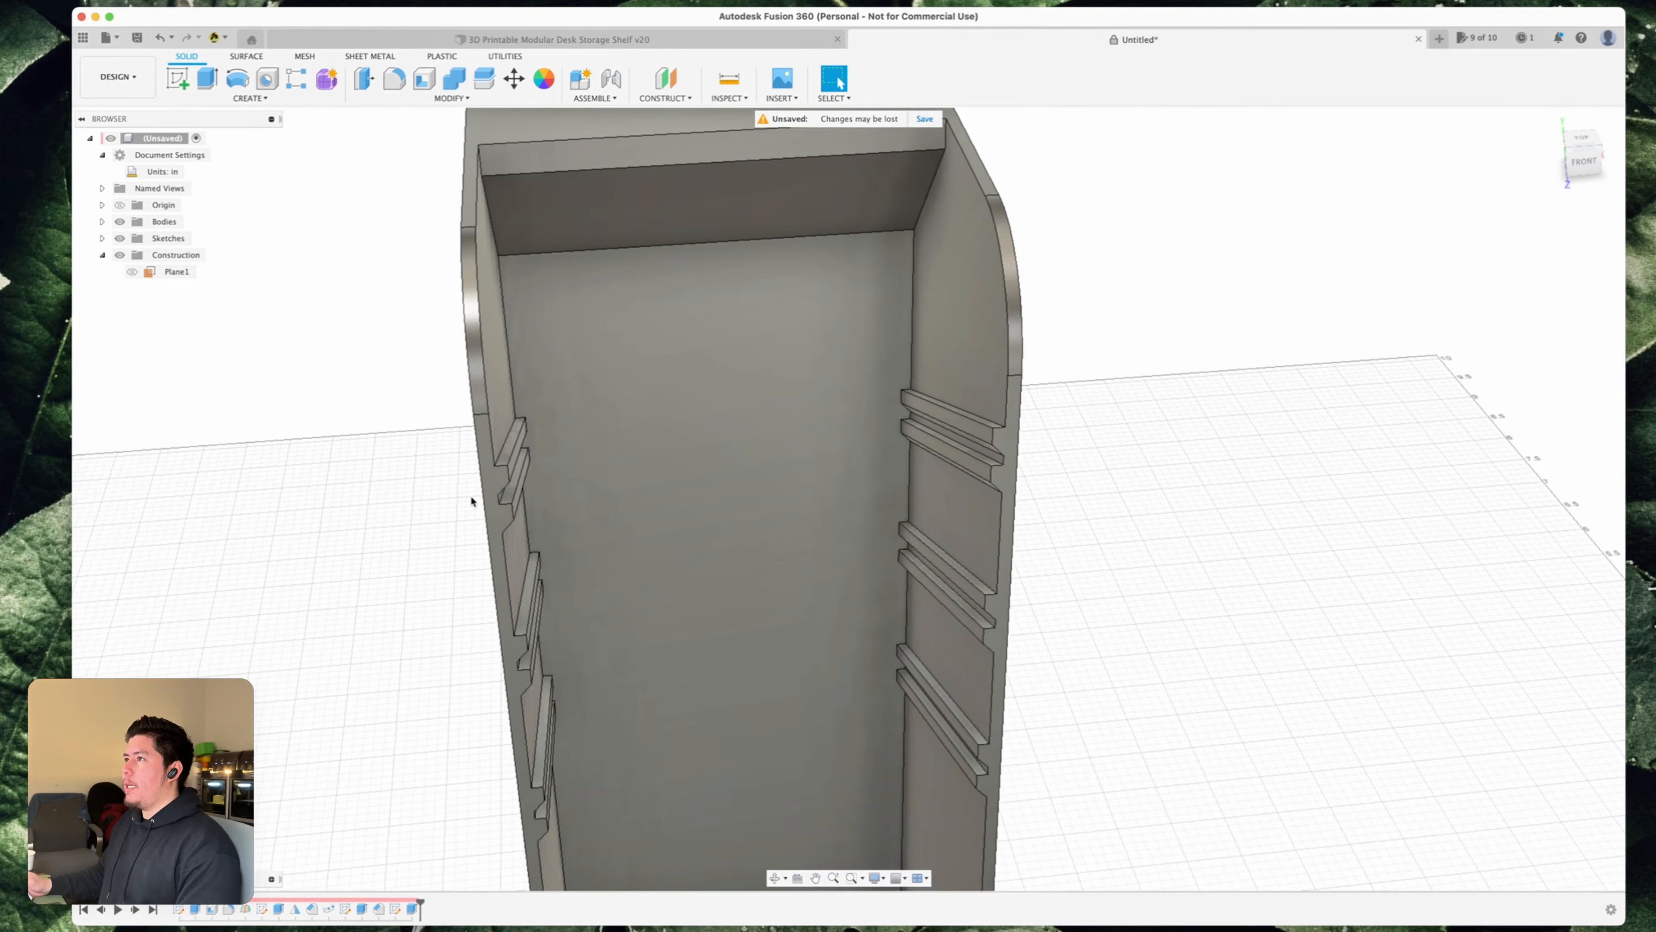
key(e)
shift+middle_drag(474, 495, 636, 460)
middle_drag(701, 459, 597, 465)
scroll(665, 462, up, 2)
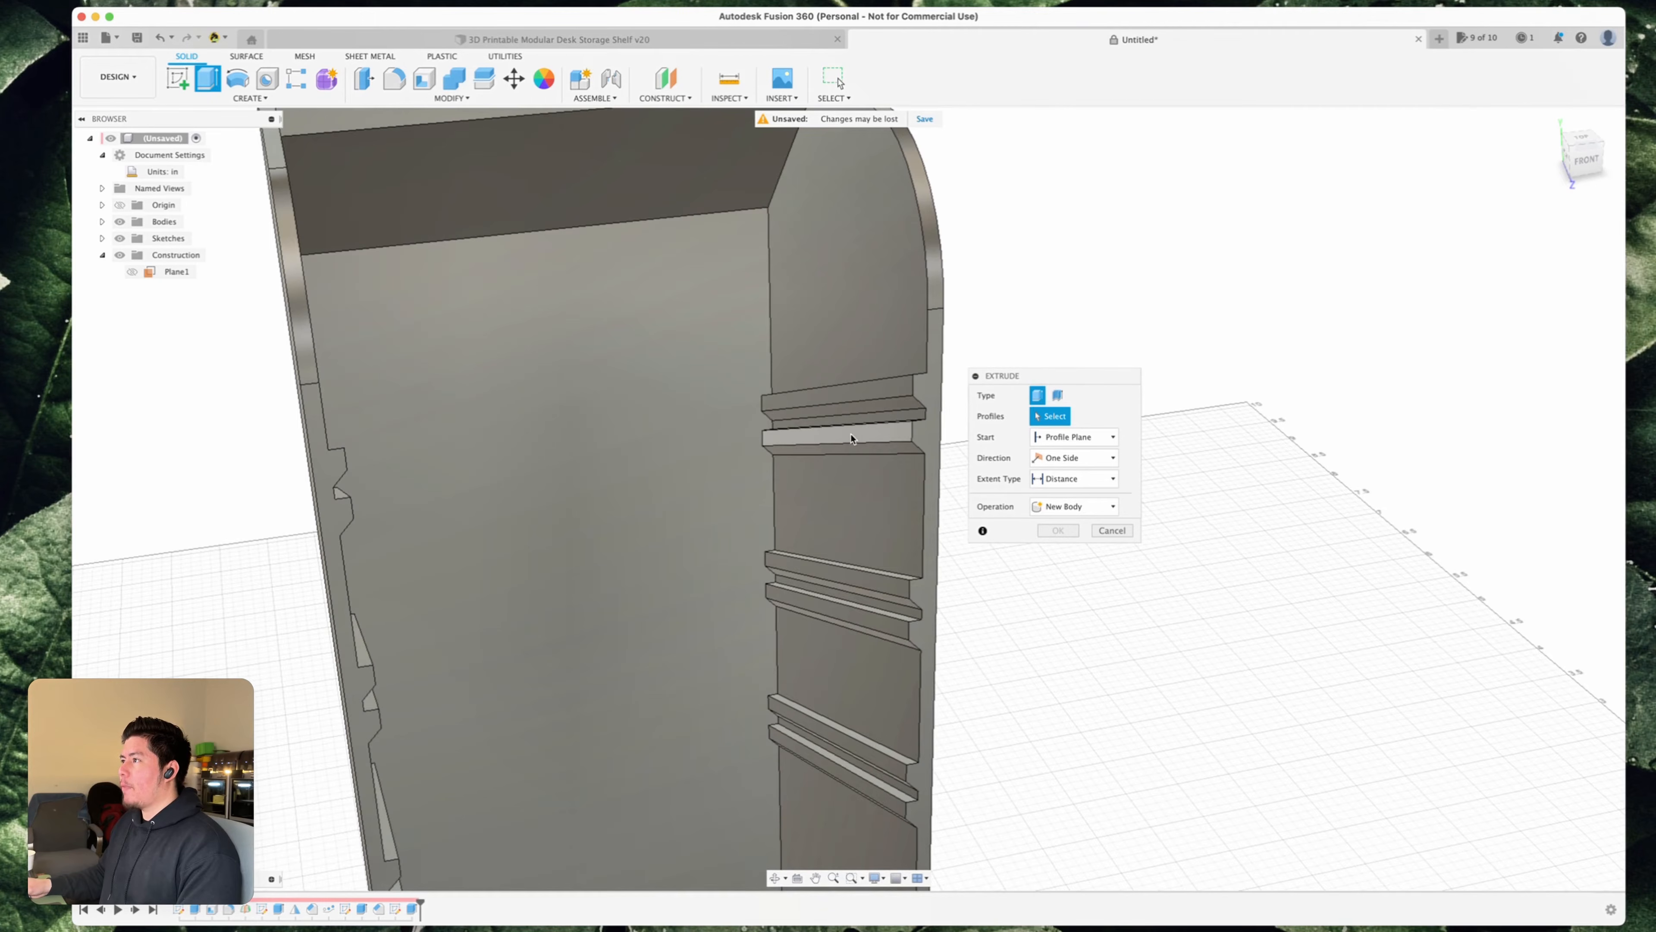
click(877, 419)
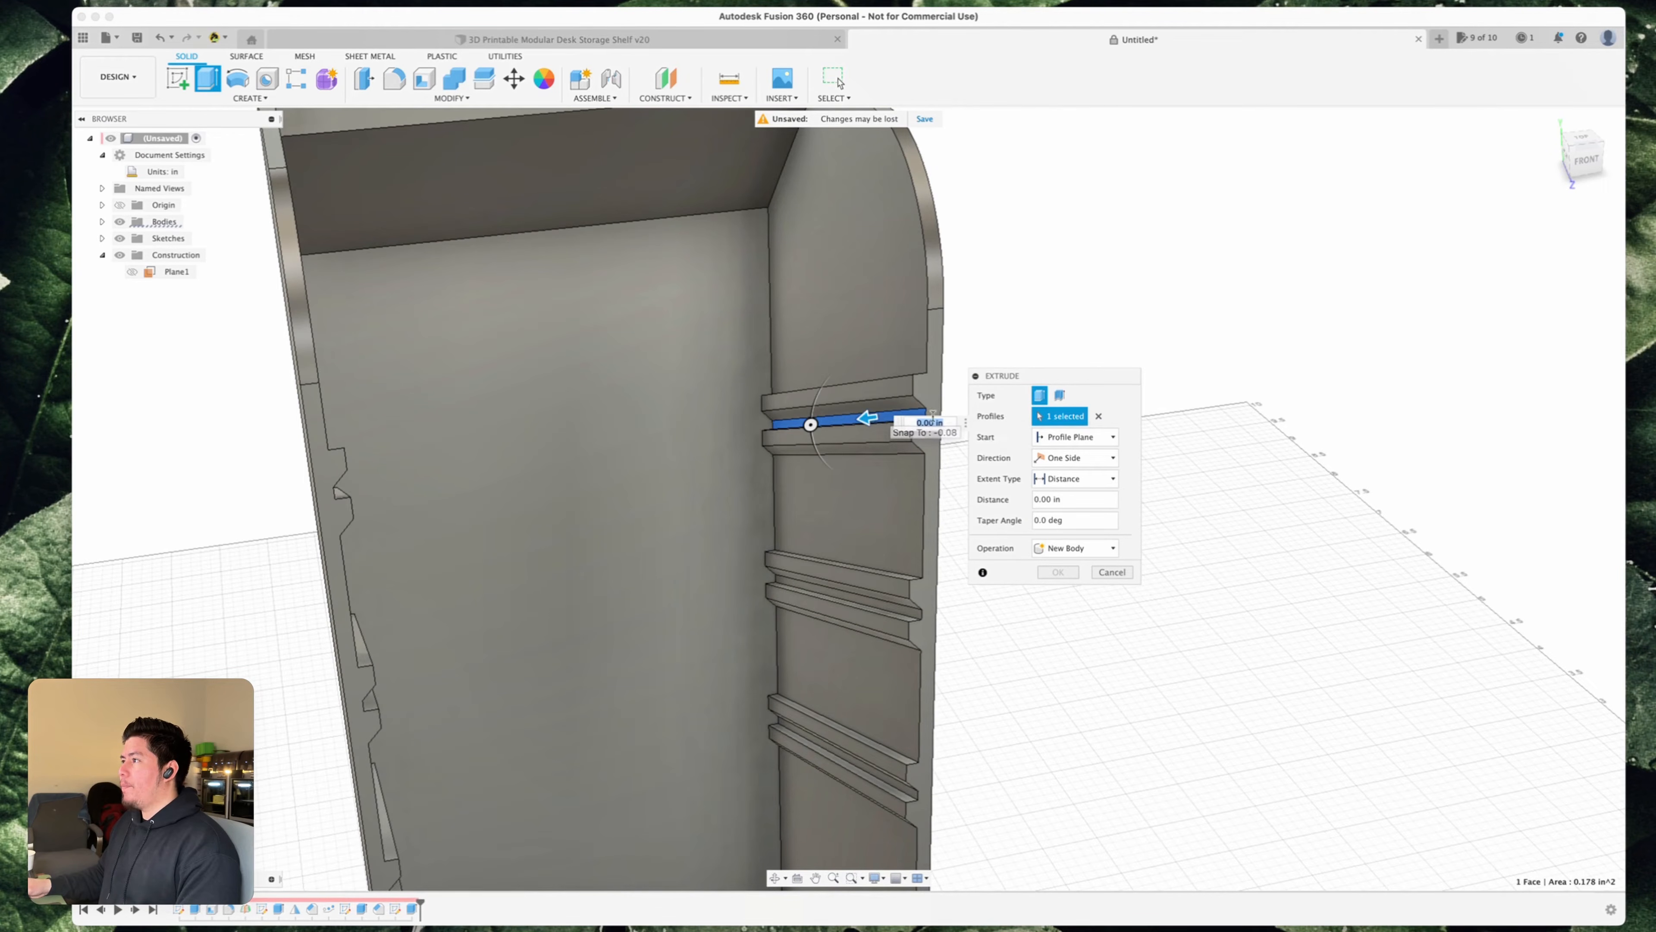
click(1053, 480)
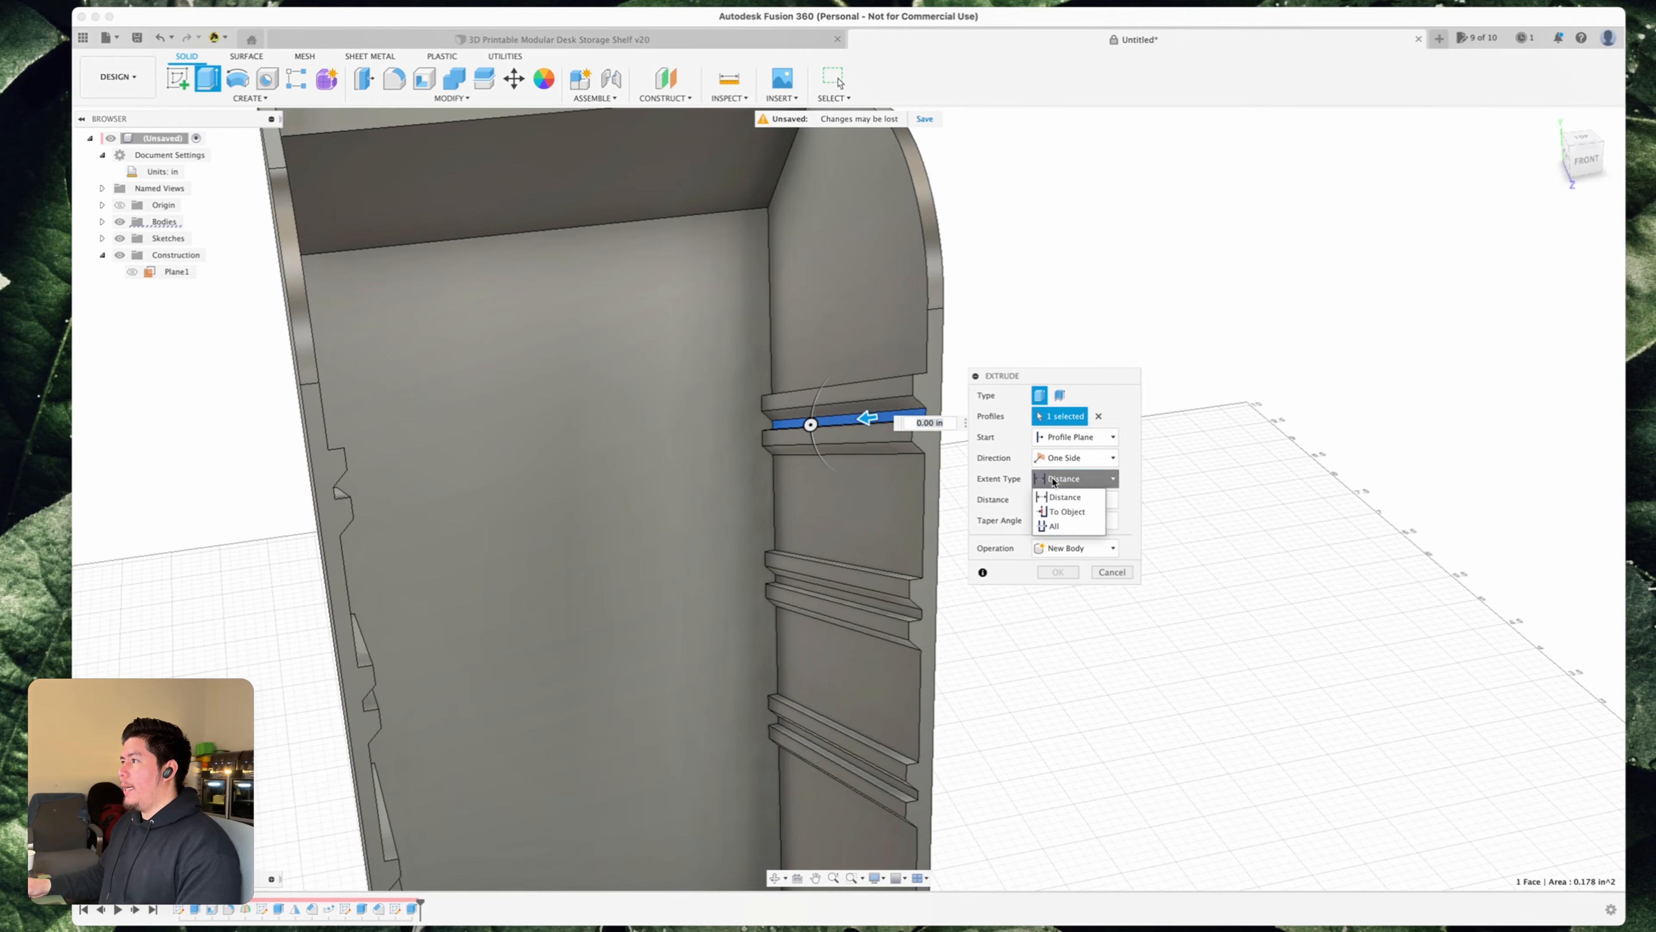
click(1062, 511)
shift+middle_drag(621, 474, 481, 385)
click(483, 385)
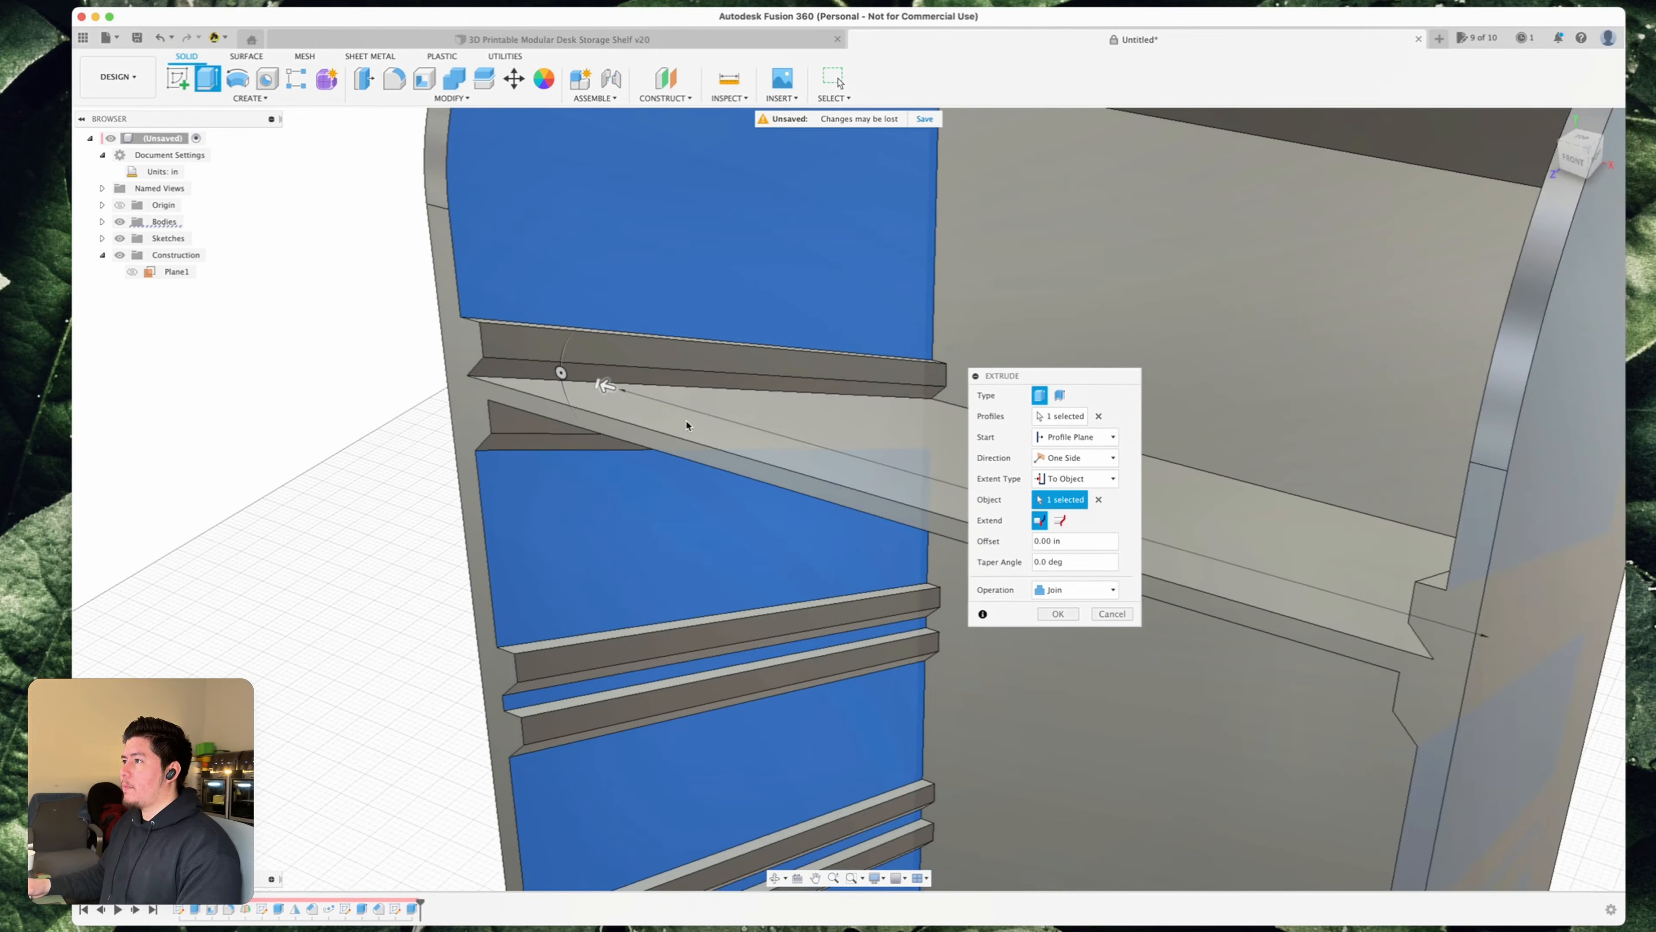
- Set the shelf extrusion's operation to New Body
scroll(686, 426, down, 3)
mouse_move(660, 424)
shift+middle_down()
mouse_move(728, 421)
mouse_move(646, 421)
mouse_move(675, 412)
mouse_move(658, 434)
shift+middle_up()
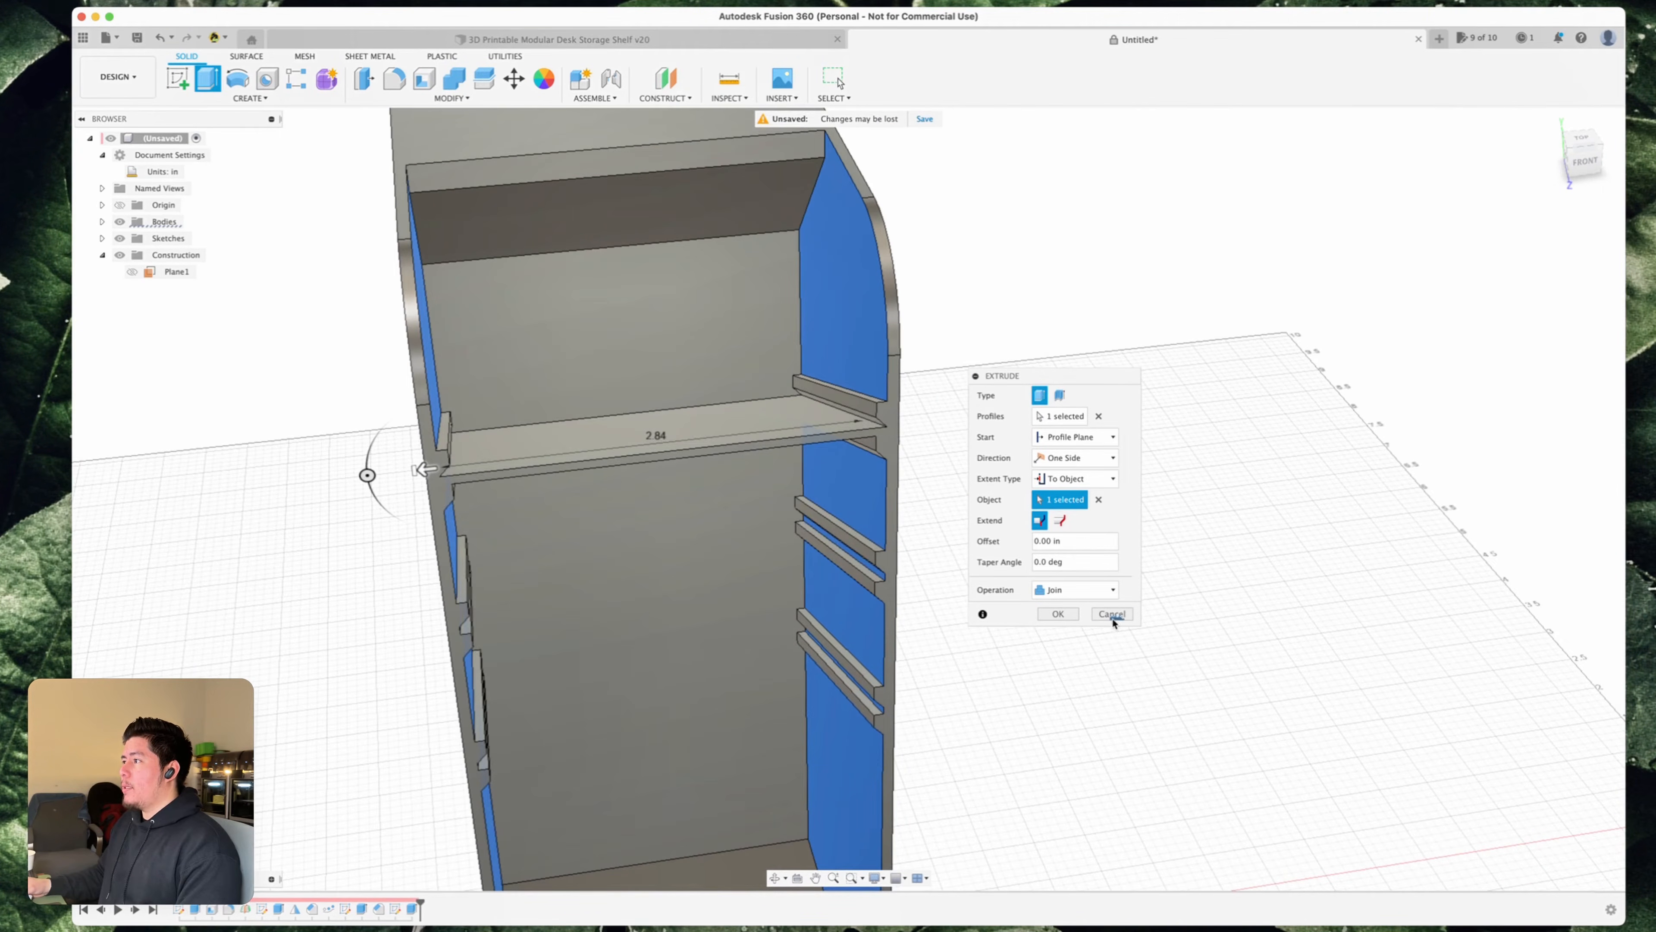
click(1079, 589)
click(1054, 647)
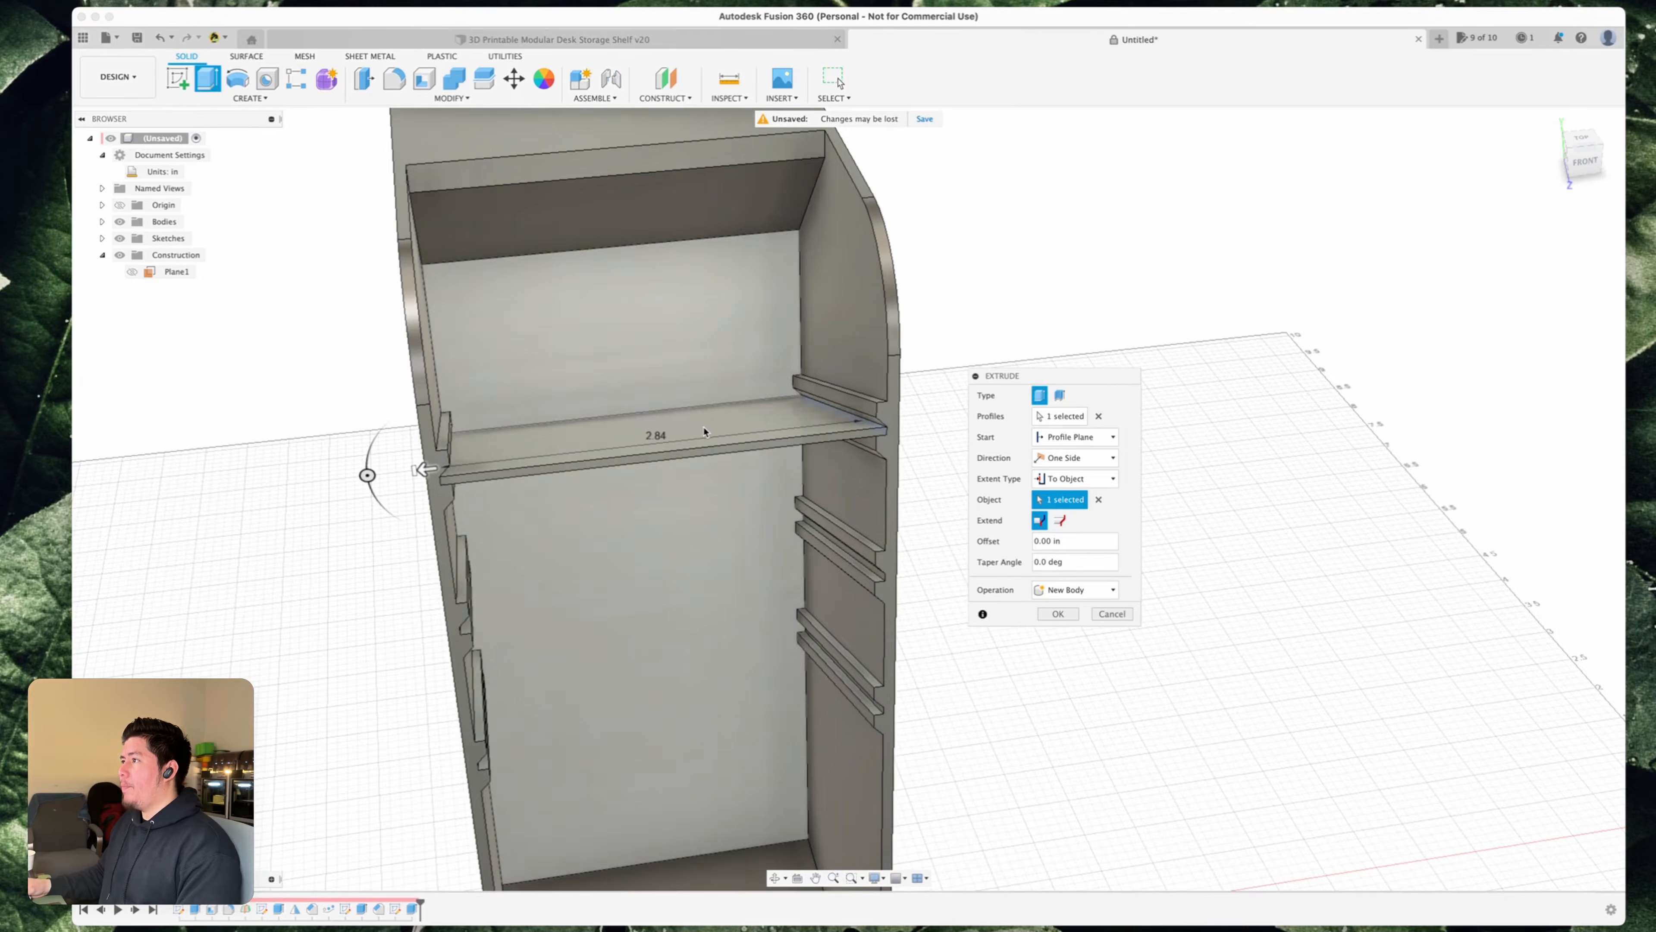
scroll(704, 432, up, 2)
scroll(641, 456, down, 2)
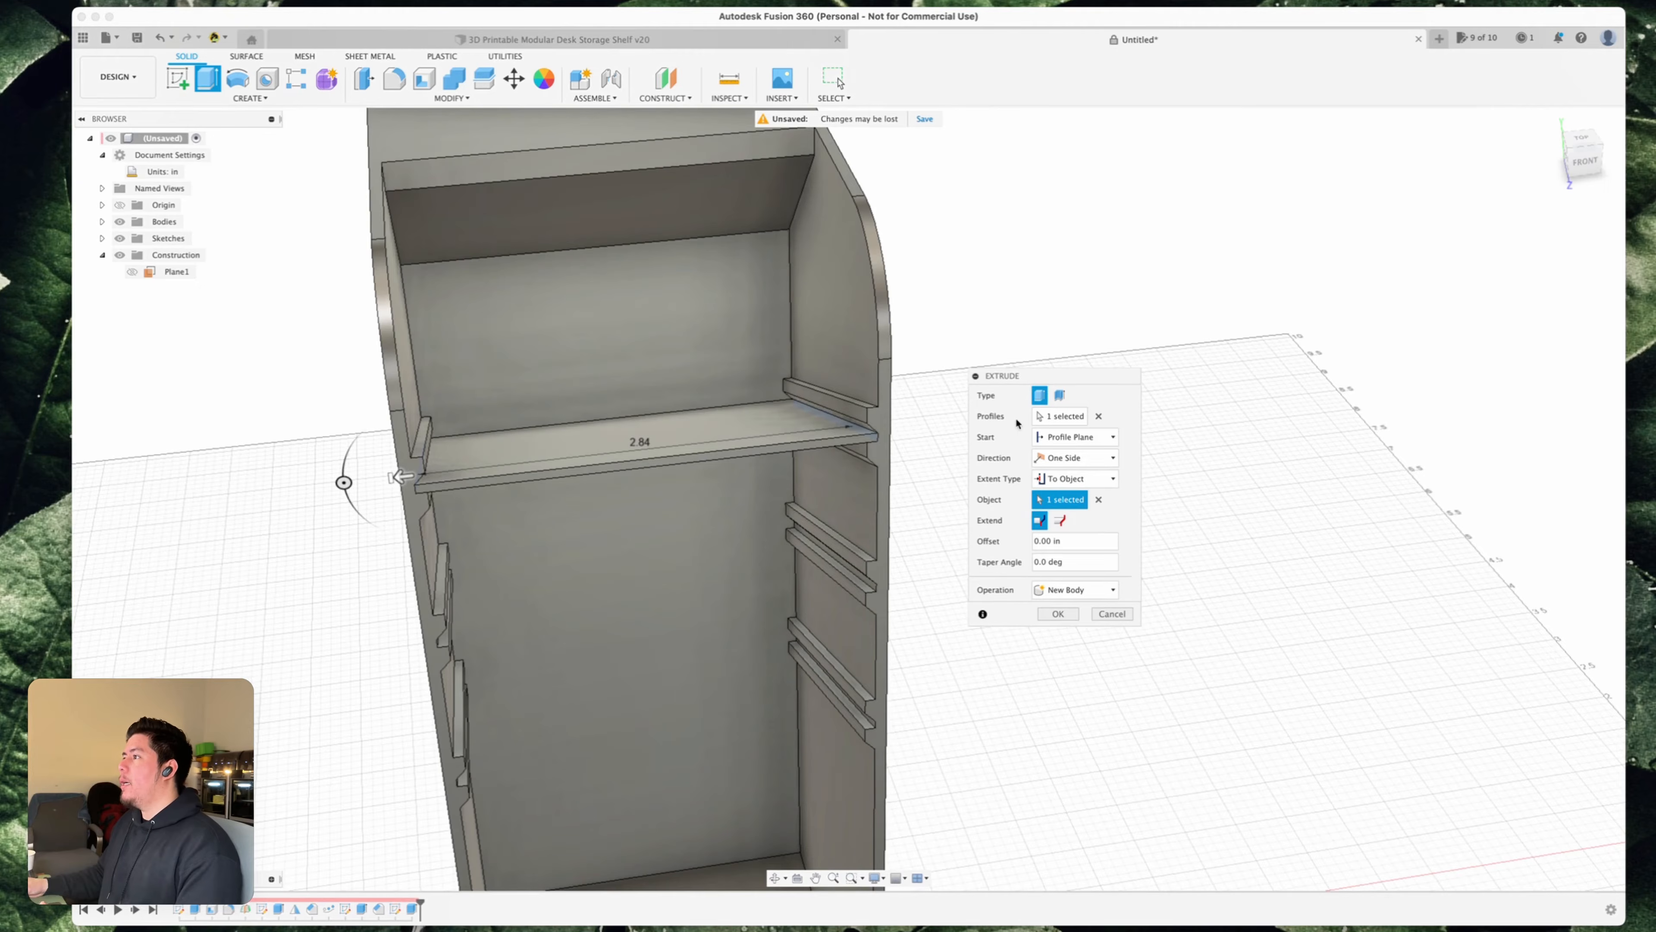
- Start the shelf extrusion at a 0.02 in offset from its profile plane and check the clearance at both side walls
click(1044, 436)
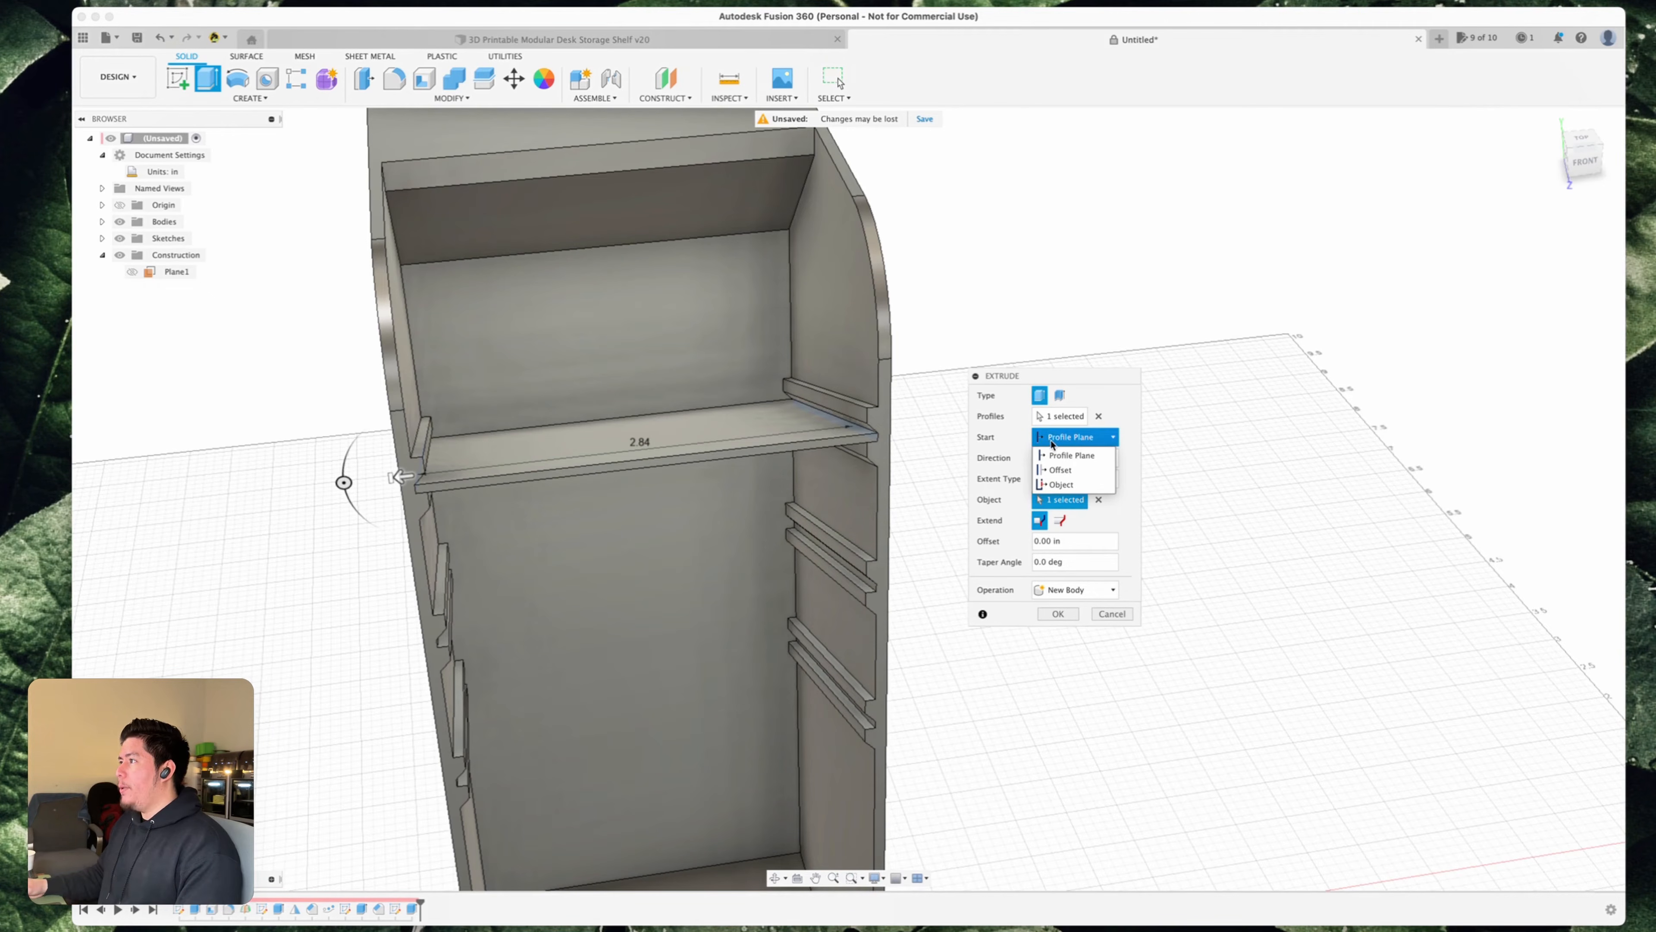
click(1058, 470)
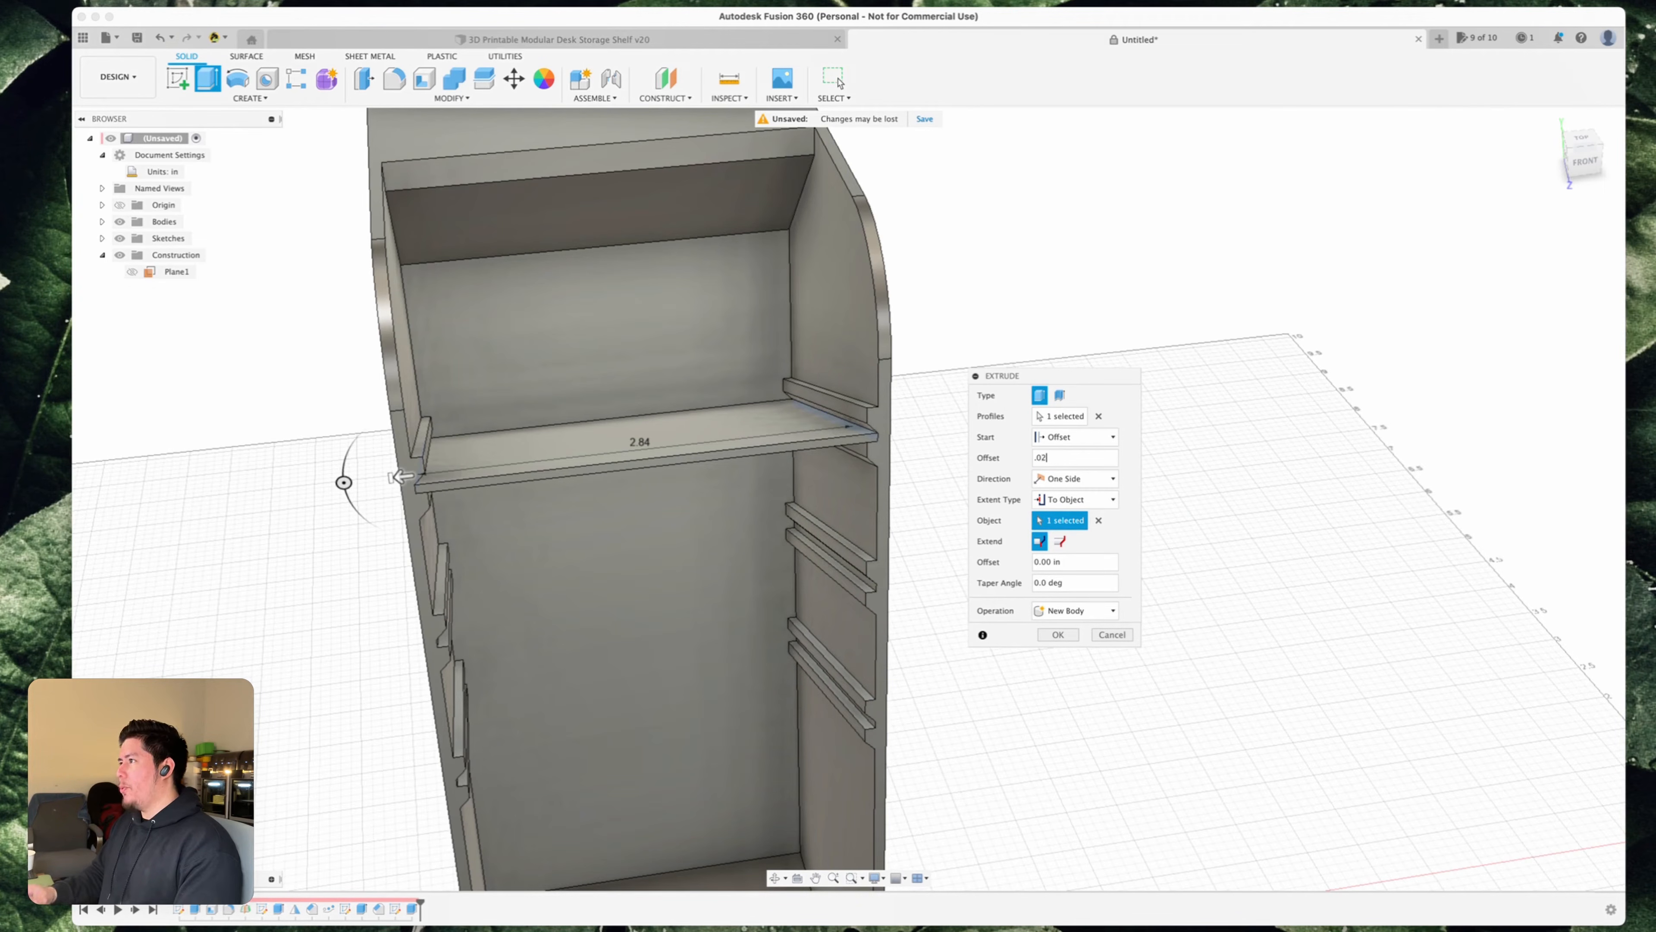
scroll(788, 457, up, 2)
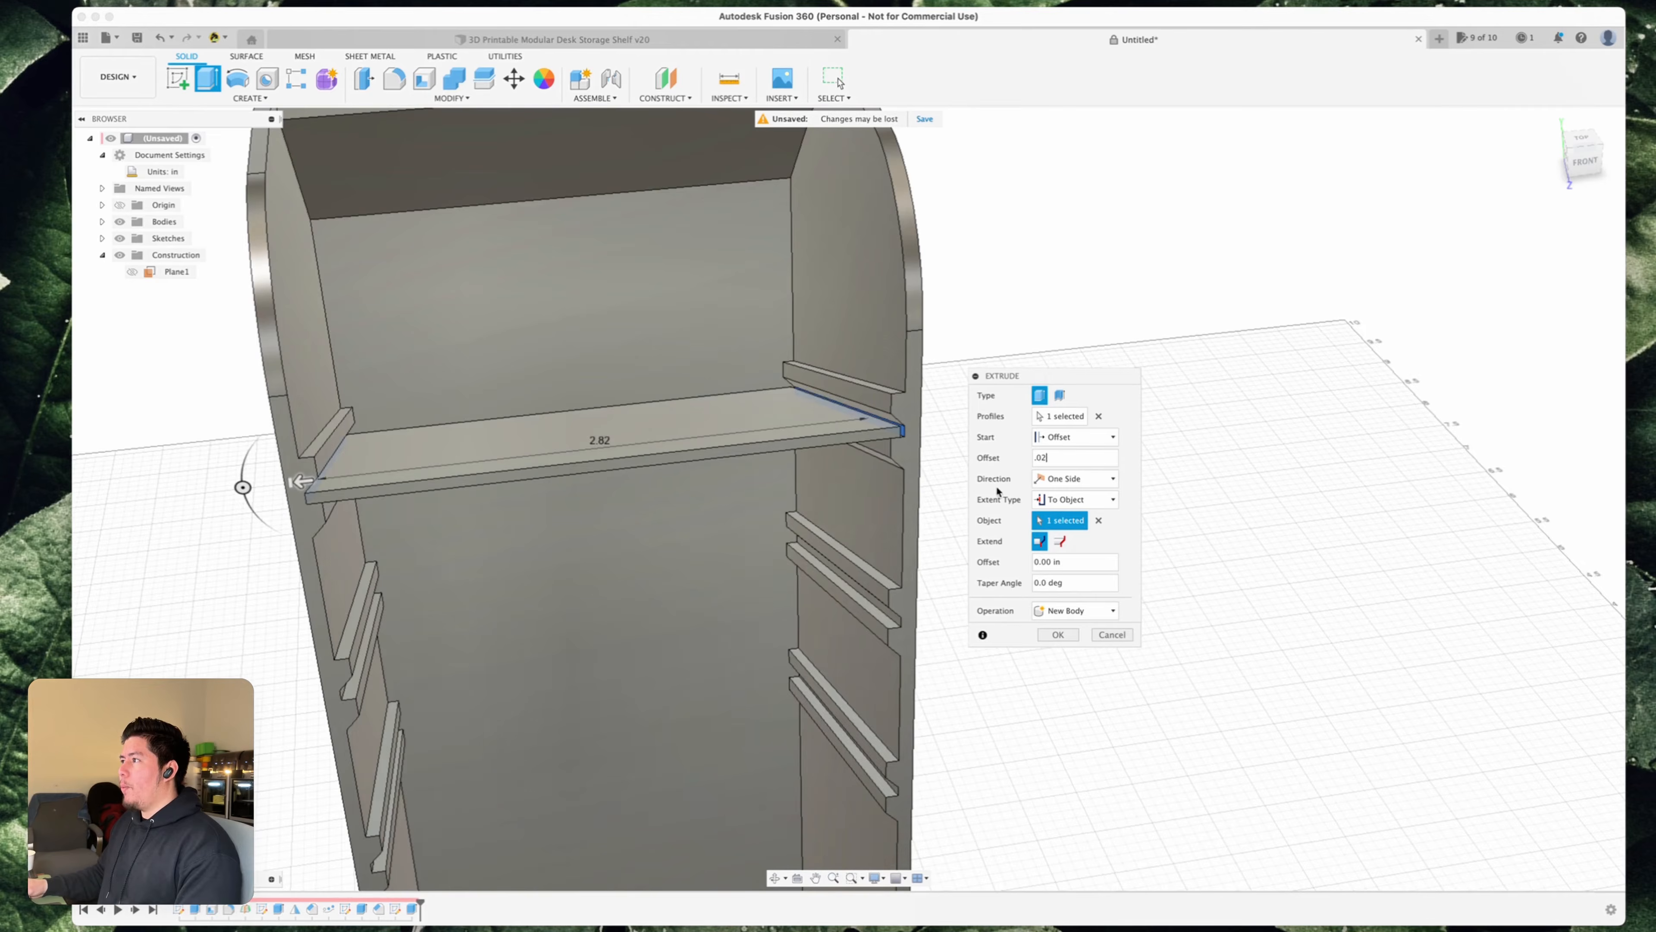
scroll(888, 444, up, 3)
mouse_move(866, 461)
shift+middle_down()
mouse_move(843, 459)
mouse_move(885, 436)
shift+middle_up()
middle_drag(540, 448, 836, 449)
middle_drag(425, 451, 285, 449)
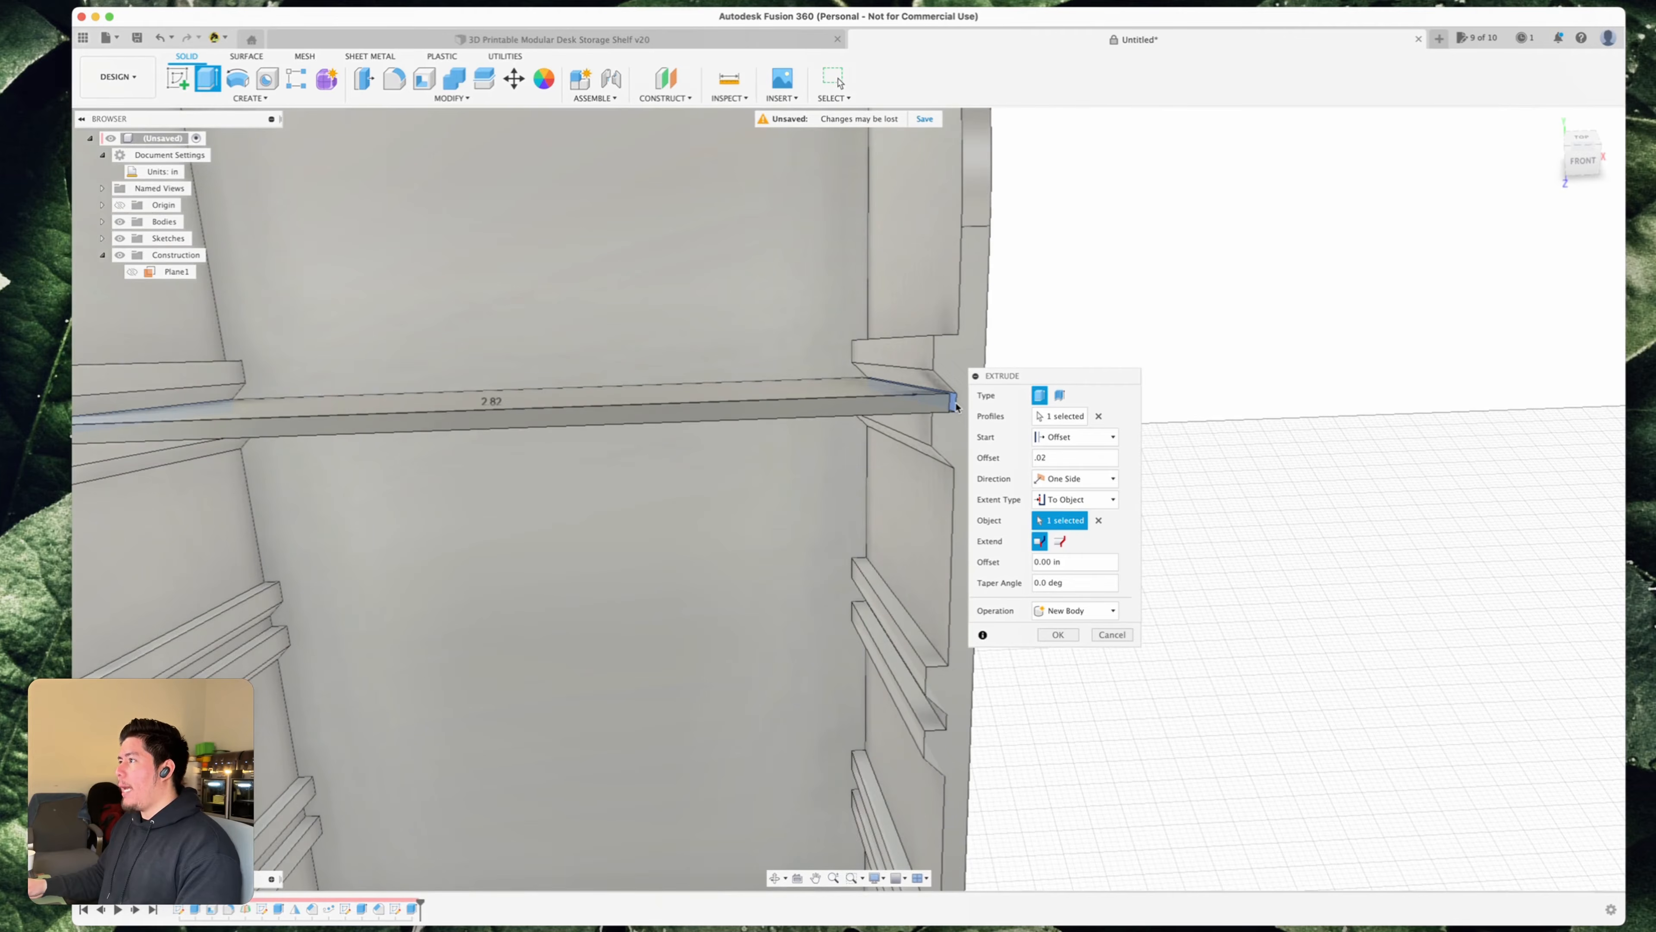
- Set the shelf extrusion's start offset to 0.03 in and complete it as a separate body
scroll(693, 452, down, 2)
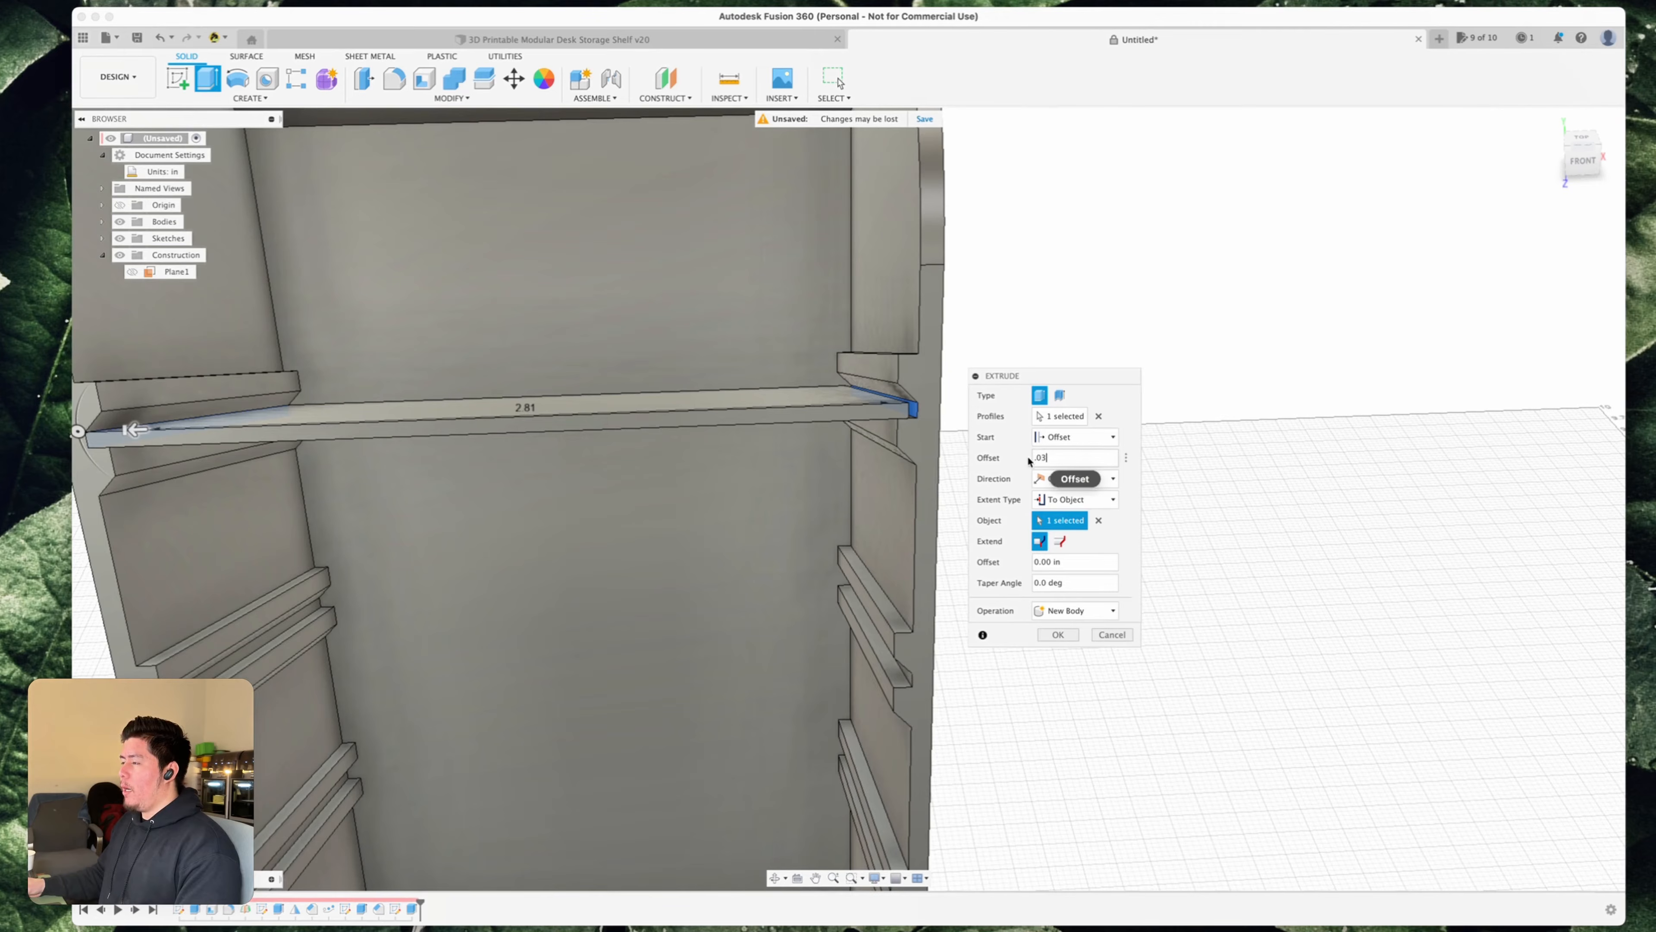
scroll(540, 481, down, 3)
middle_drag(543, 481, 732, 464)
middle_drag(648, 514, 762, 470)
scroll(783, 476, up, 1)
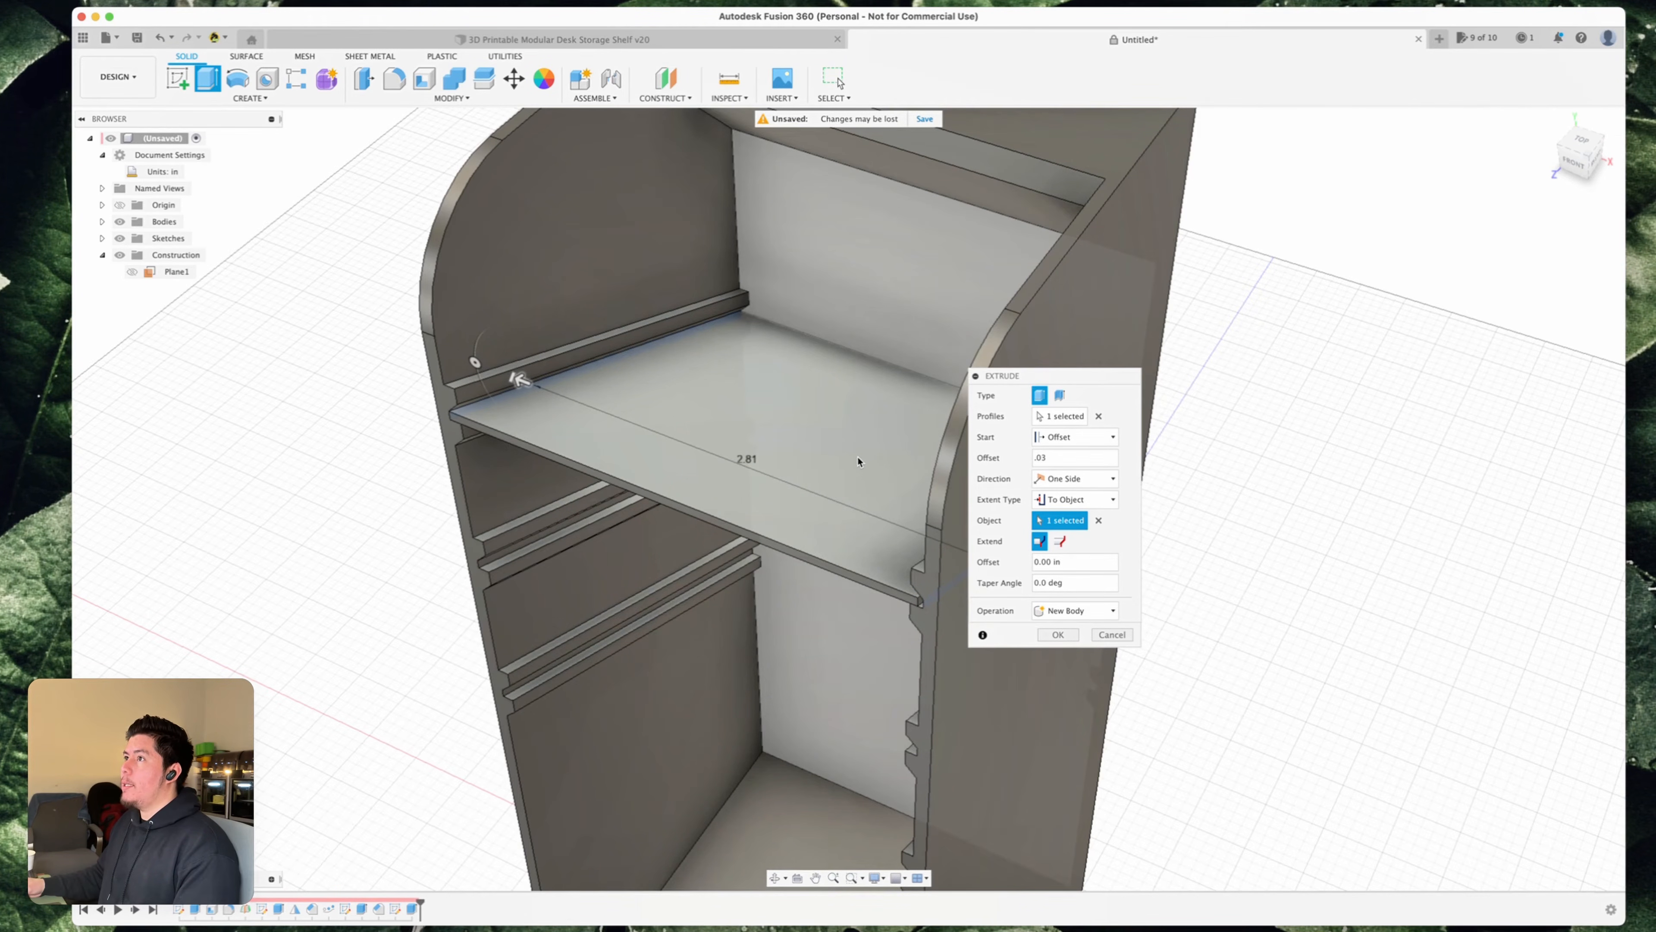
scroll(857, 462, down, 2)
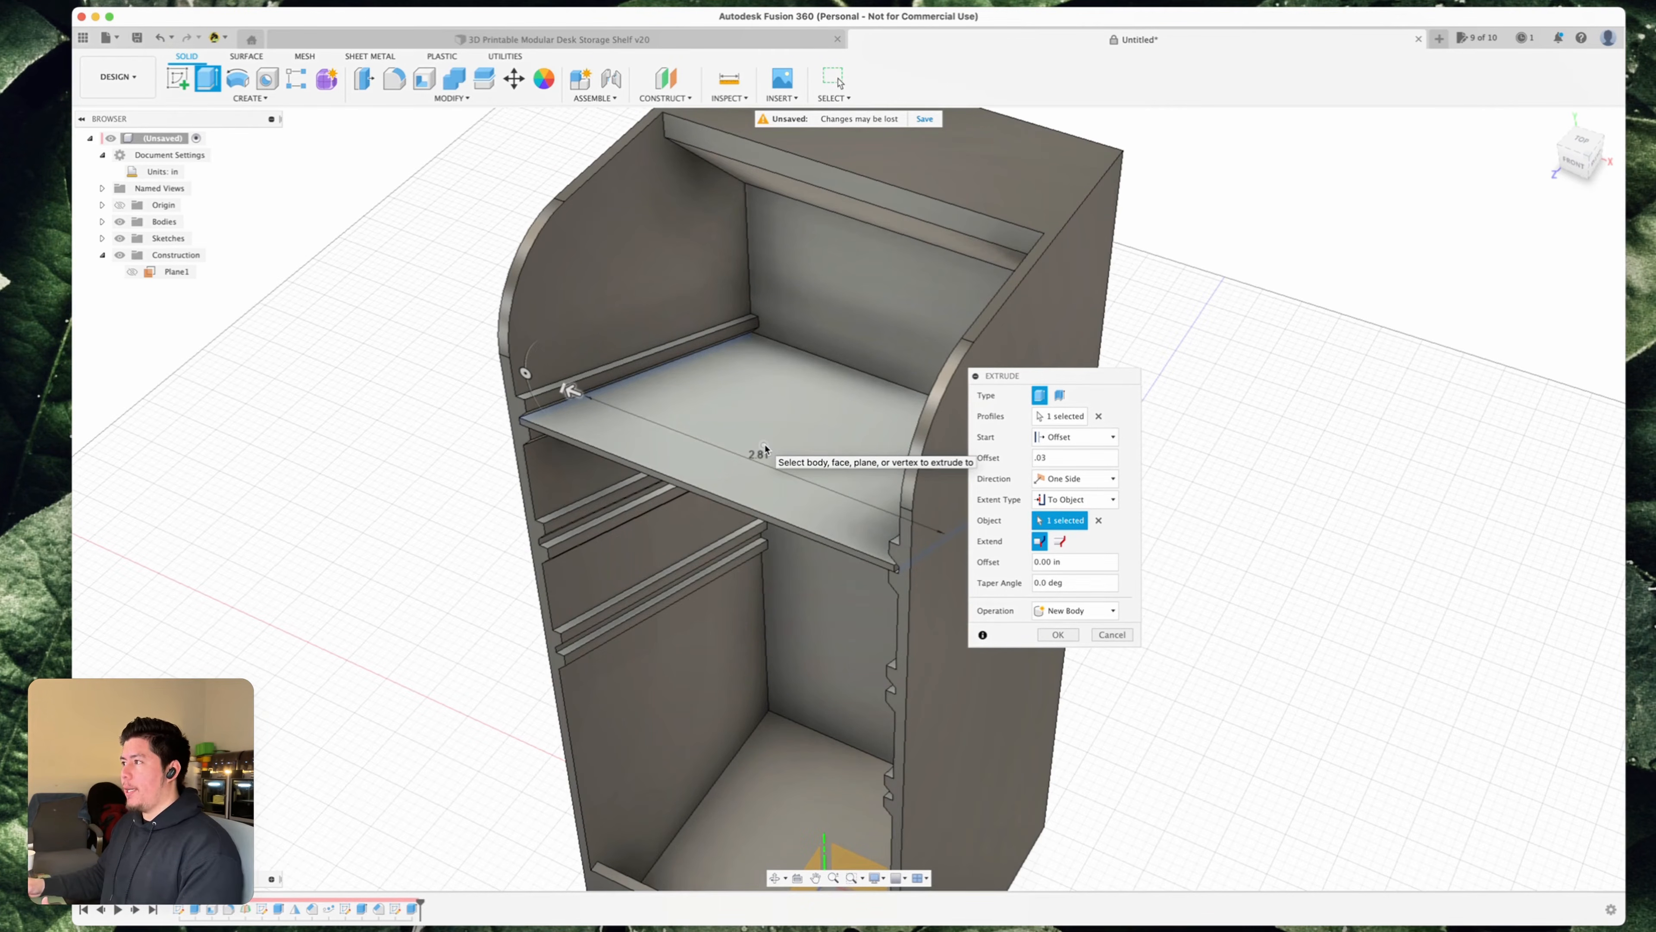
click(1051, 641)
scroll(806, 507, down, 5)
shift+middle_drag(652, 522, 711, 451)
scroll(813, 448, up, 3)
middle_drag(813, 448, 742, 431)
shift+middle_drag(743, 430, 654, 458)
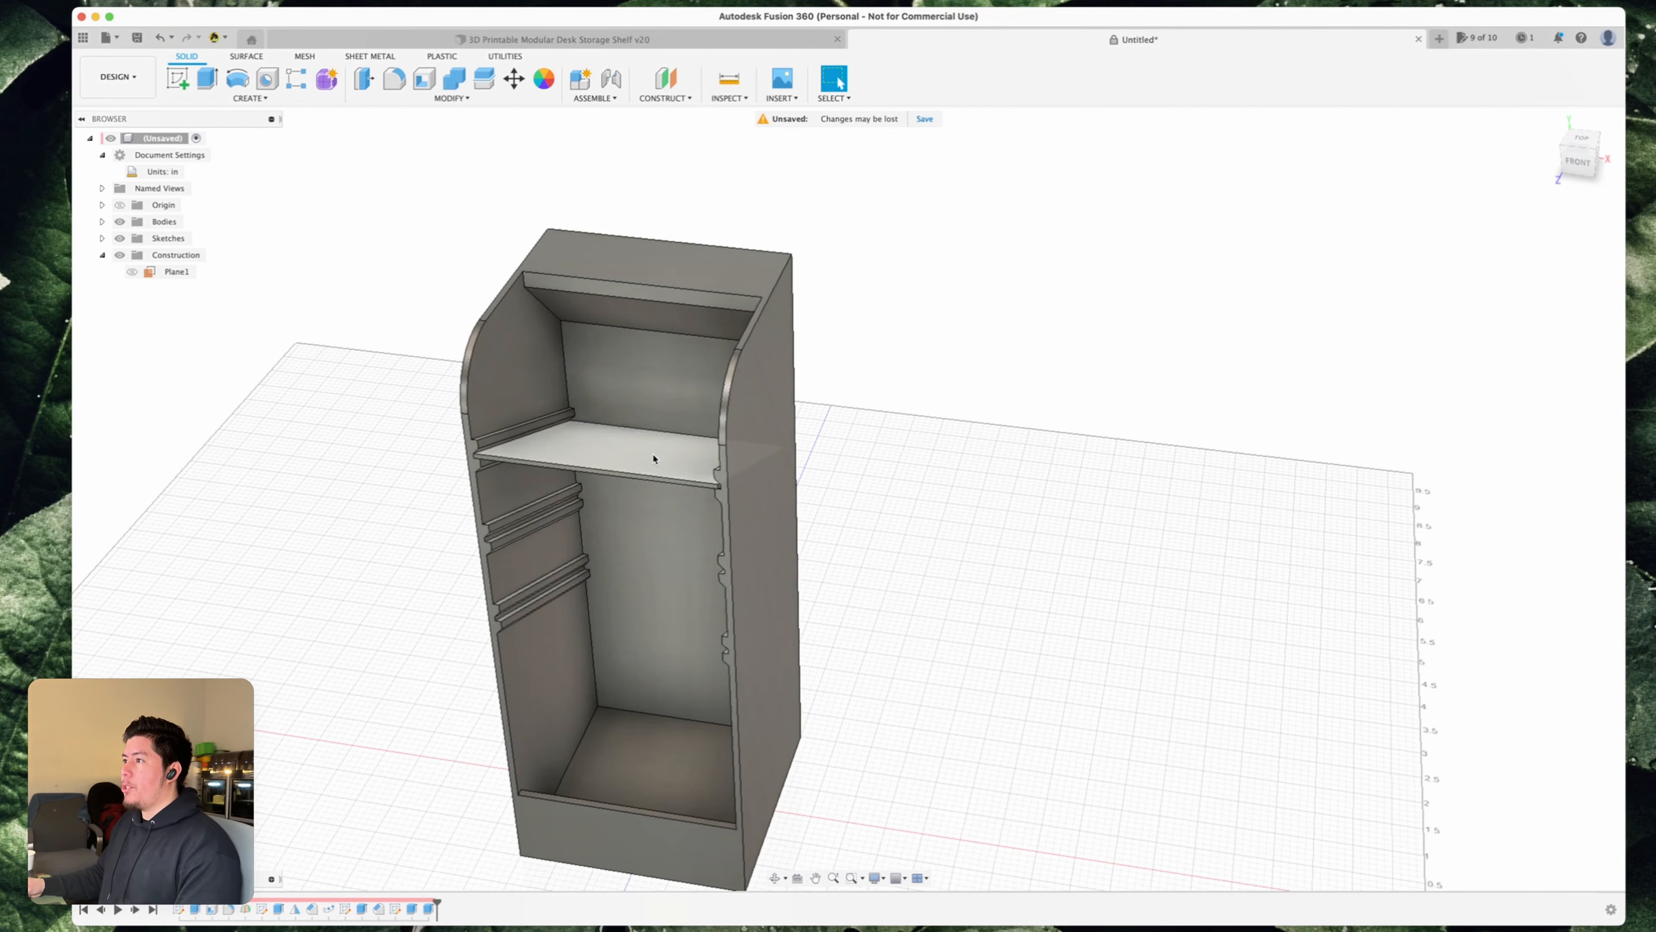
- Test the Box_Depth parameter at 4 in and set it back to 3 in
text(sCHANGE)
click(729, 527)
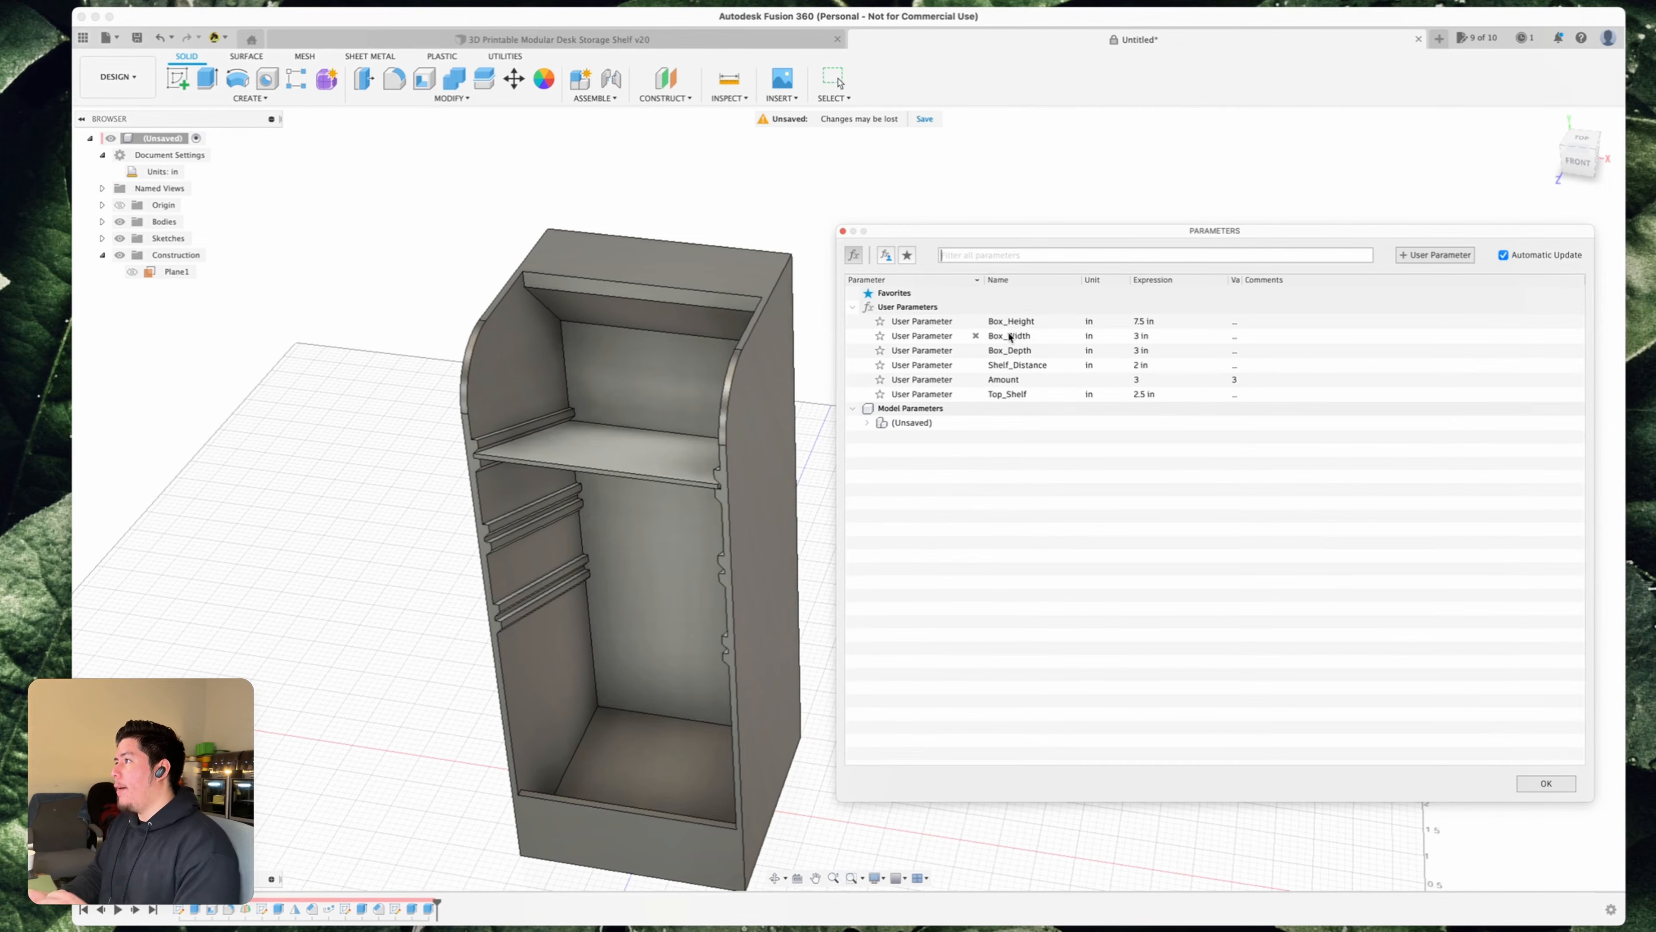
double_click(1141, 351)
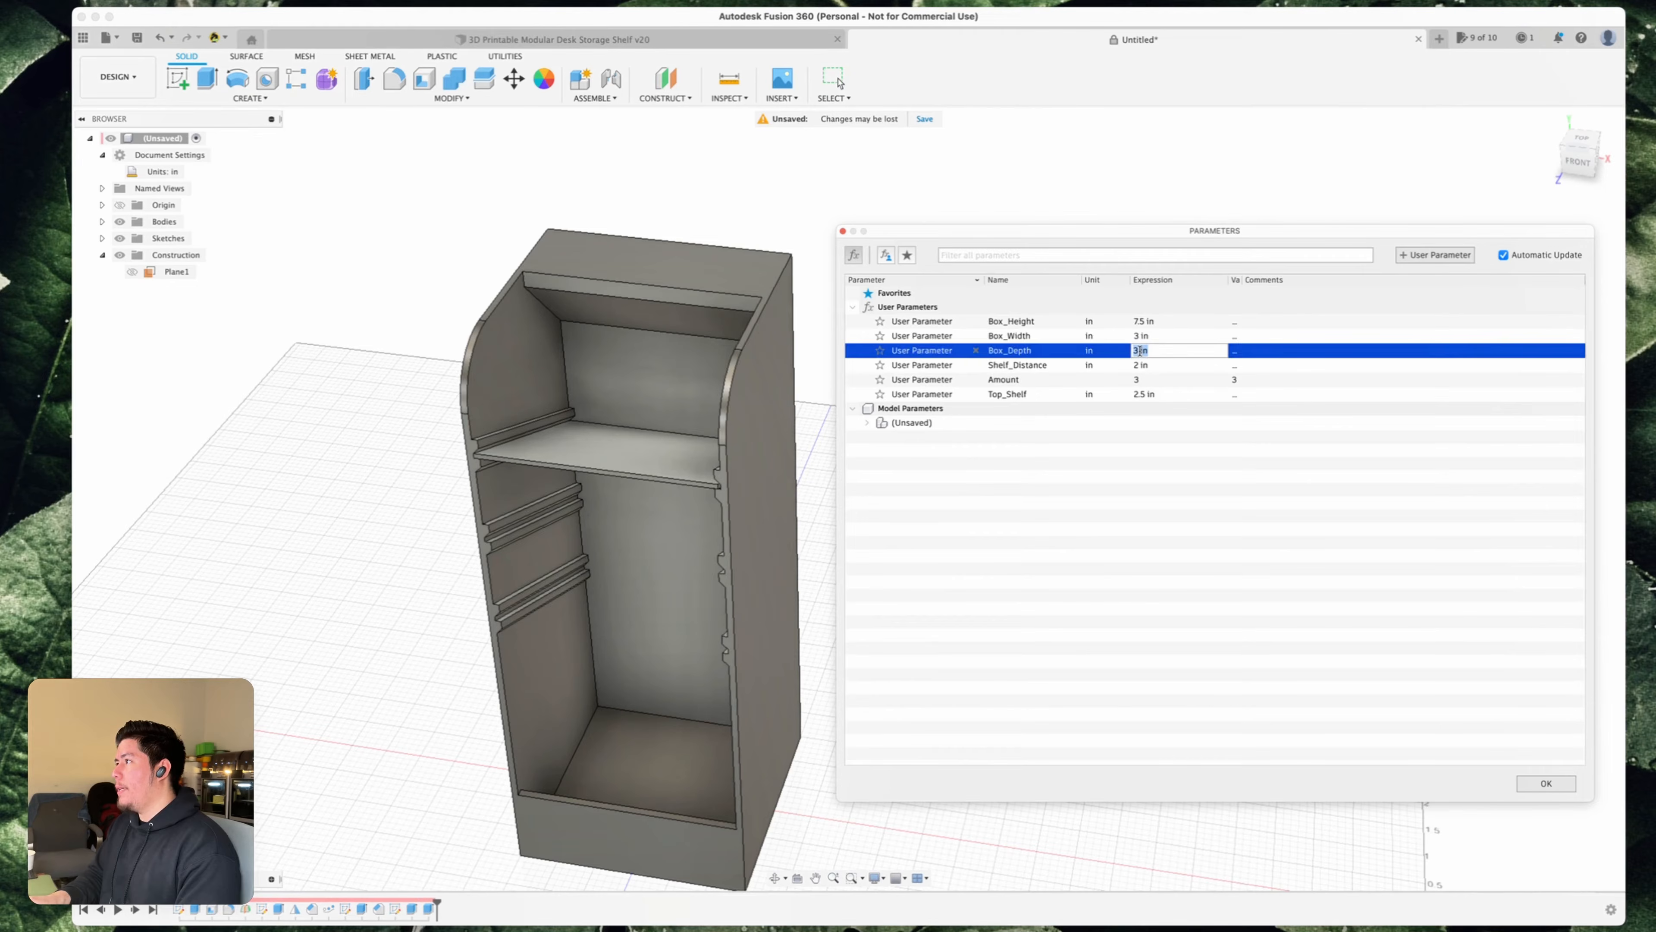
key(Return)
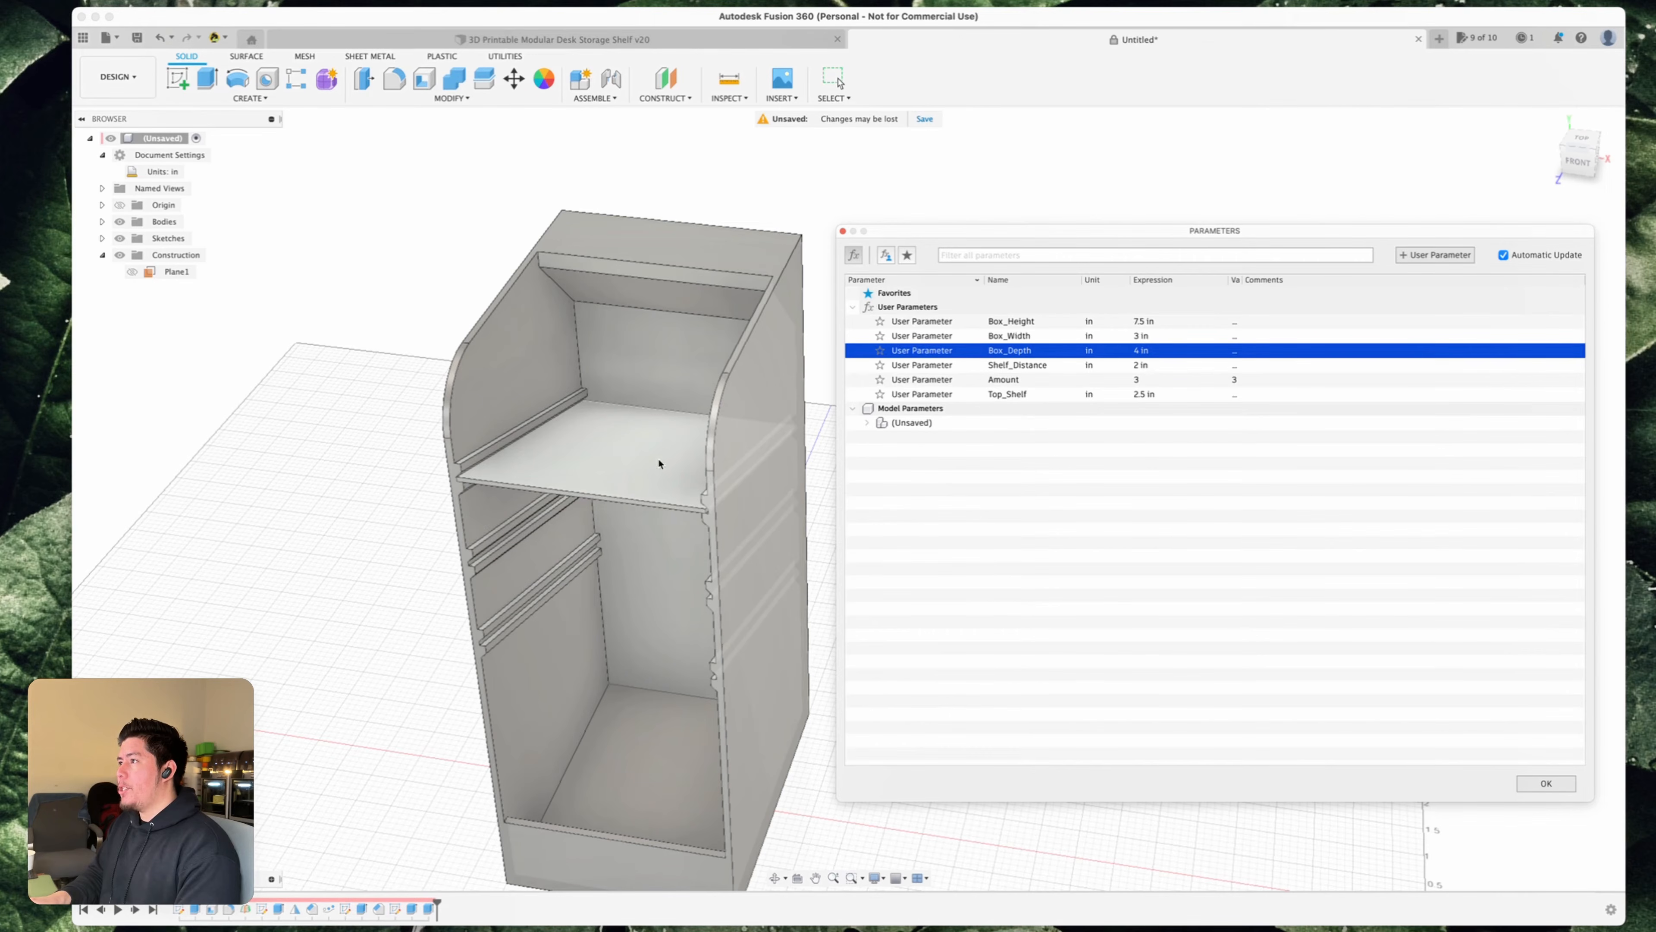
double_click(1141, 352)
key(Return)
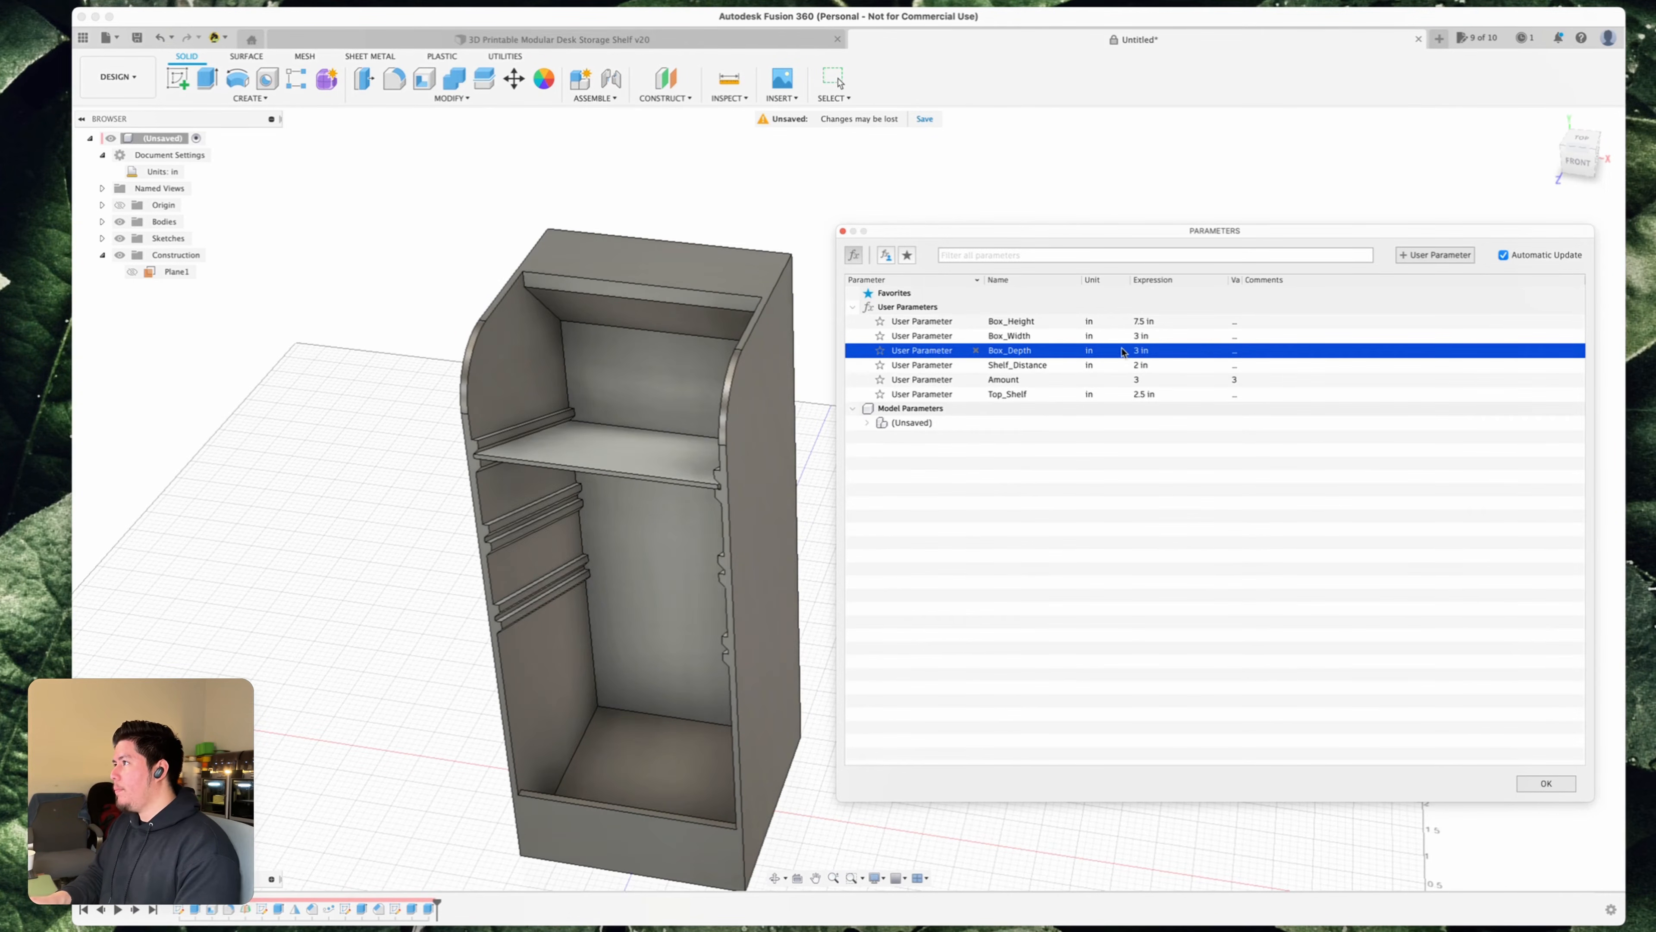
- Test the Box_Width parameter at 5 in and return it to 3 in
double_click(1138, 336)
text(5)
key(Return)
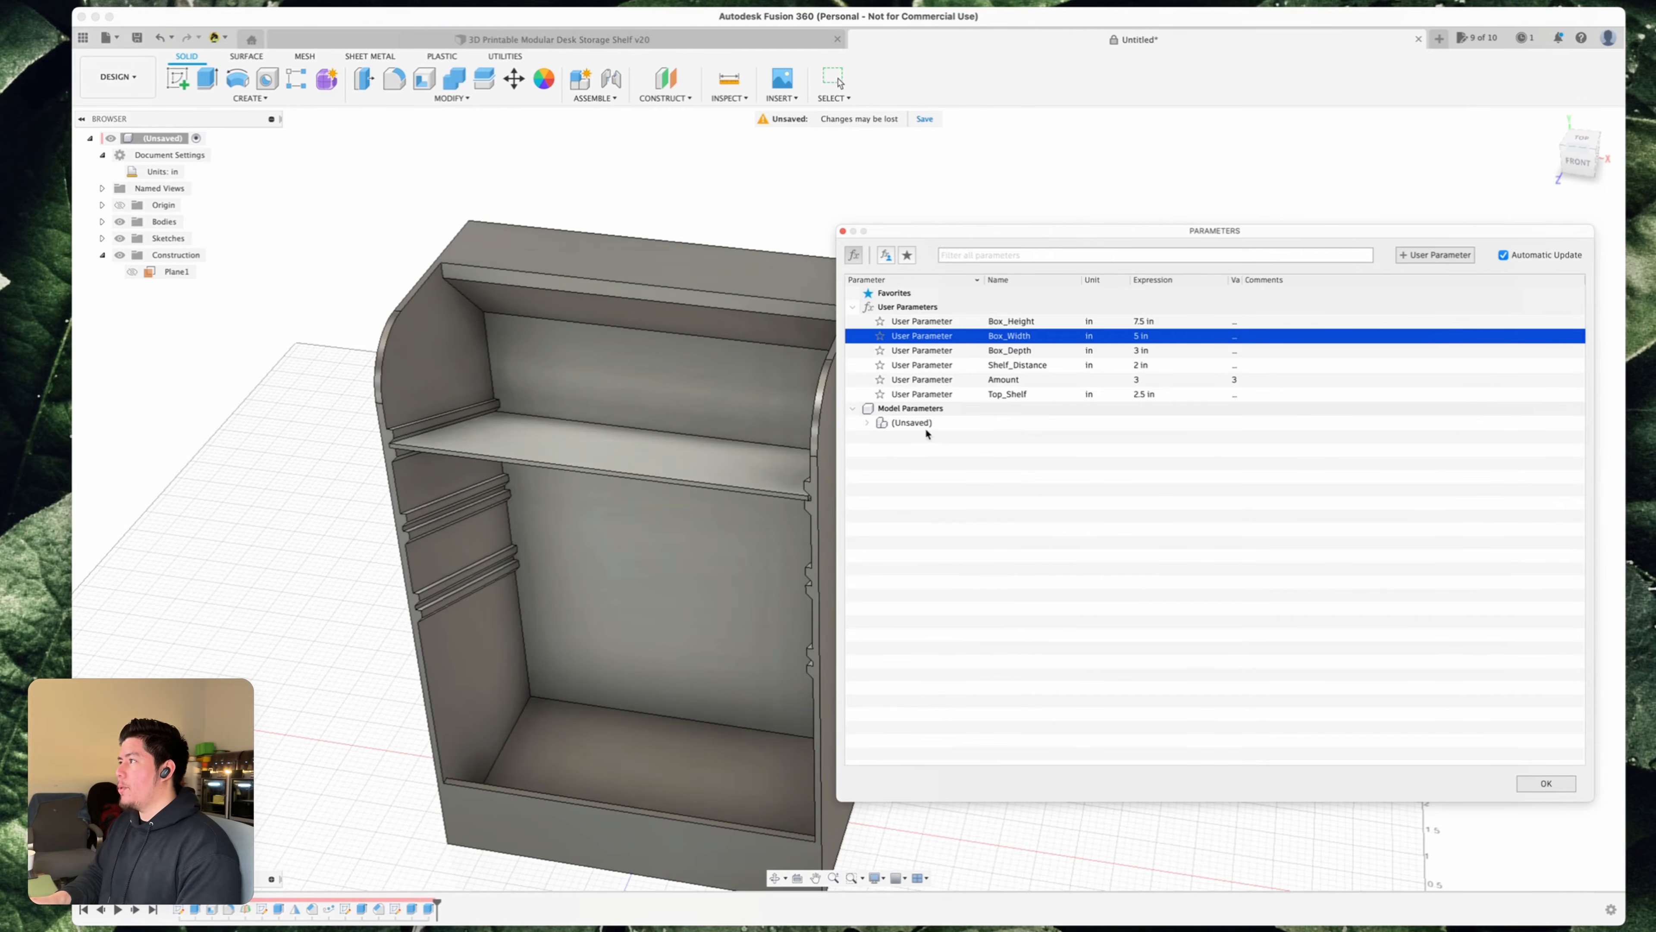
double_click(1138, 337)
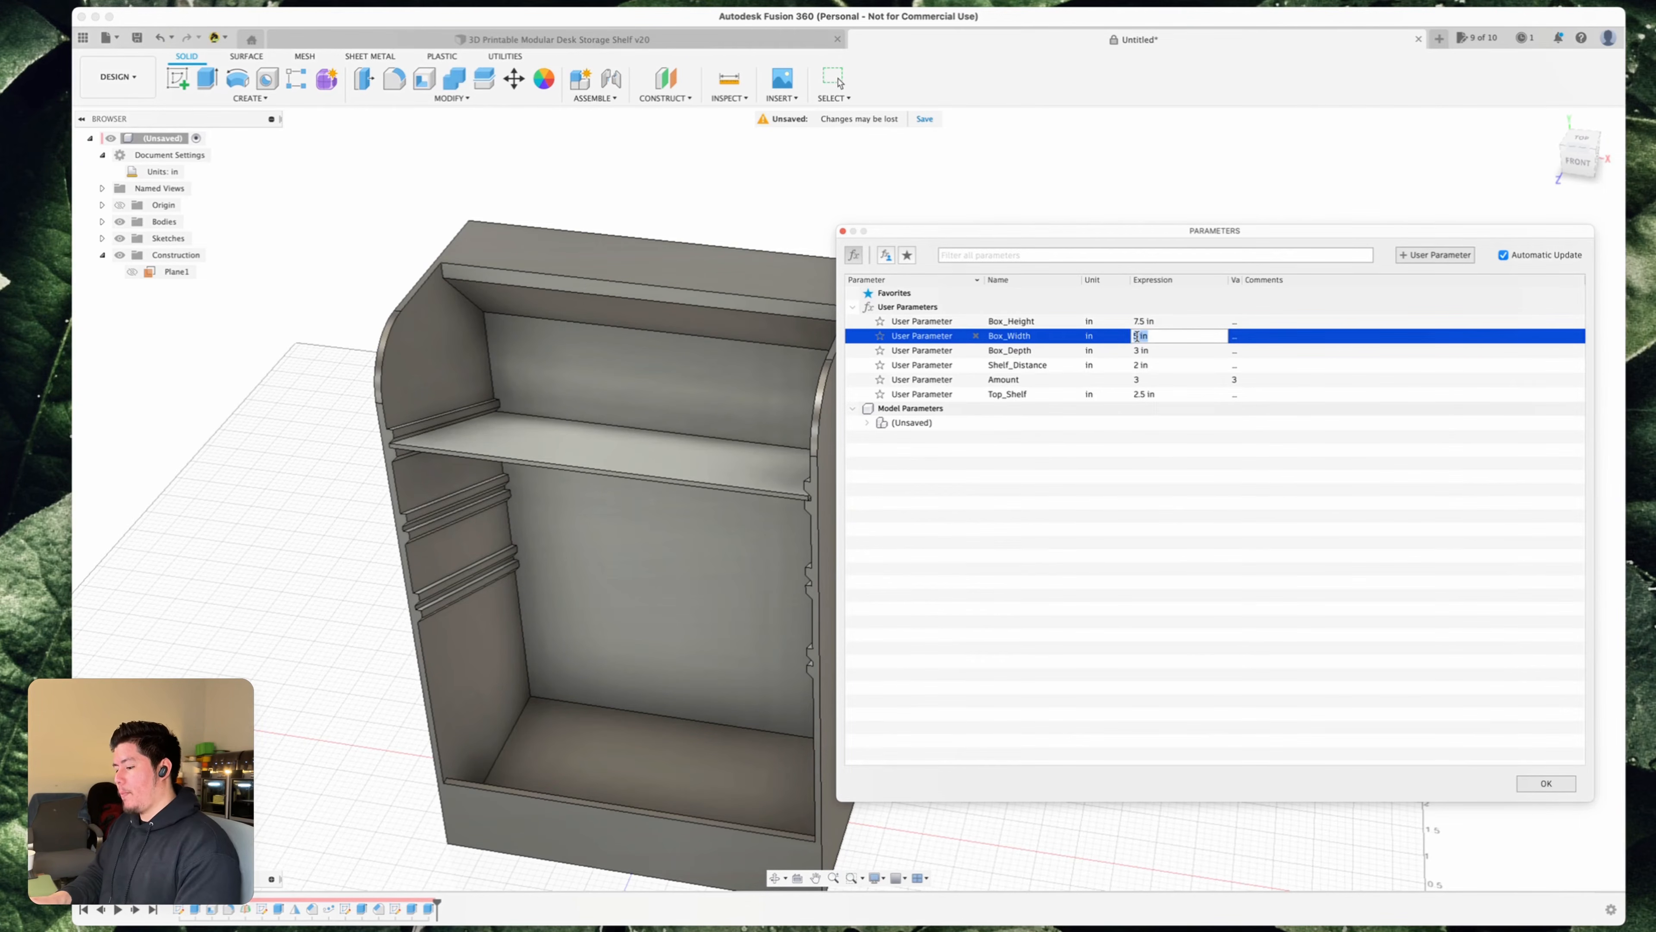
text(3)
key(Return)
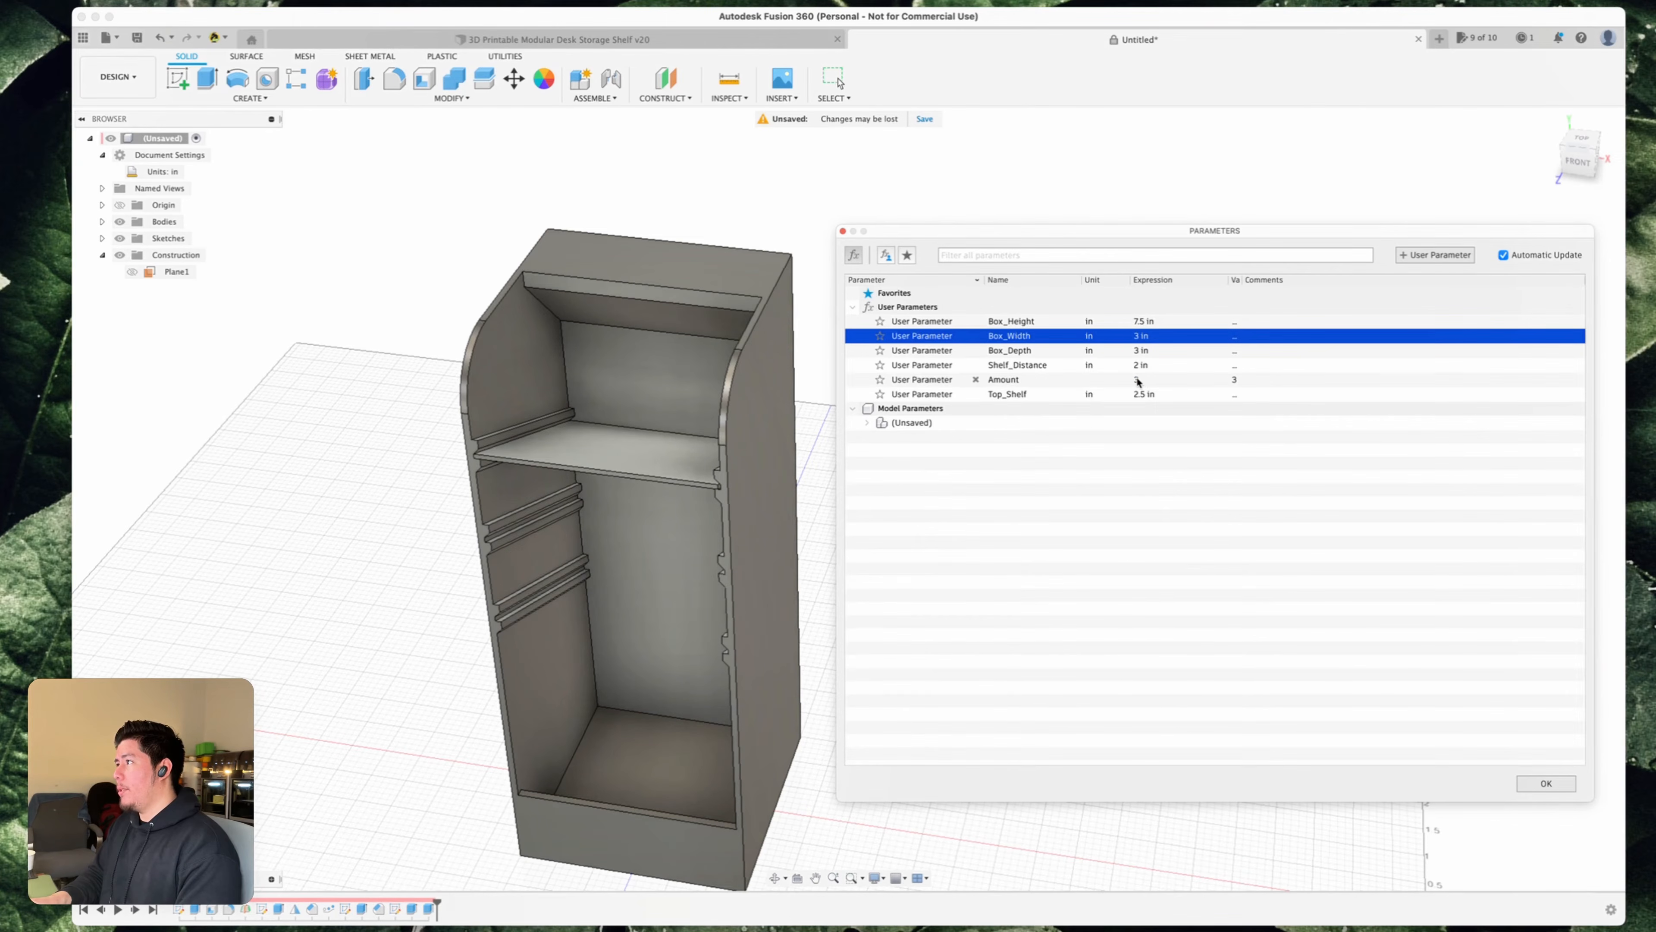
- Set the Amount parameter to 5 and close the parameters, checking the rail pairs on both side walls
double_click(1138, 380)
text(5)
key(Return)
double_click(1136, 366)
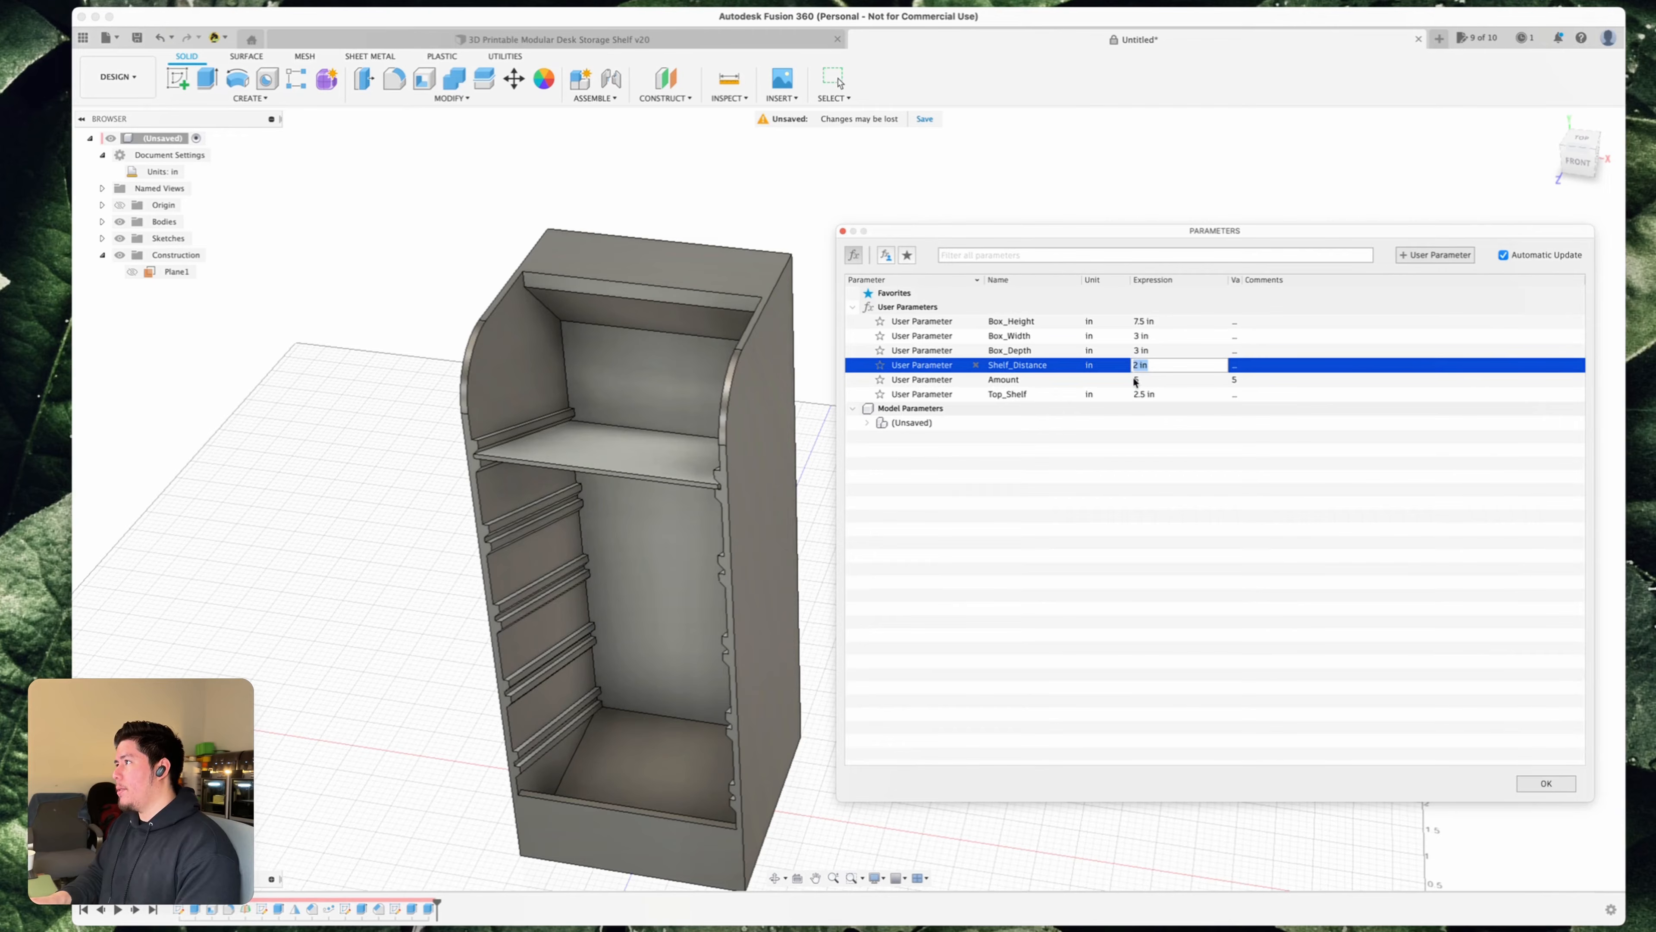
click(1409, 547)
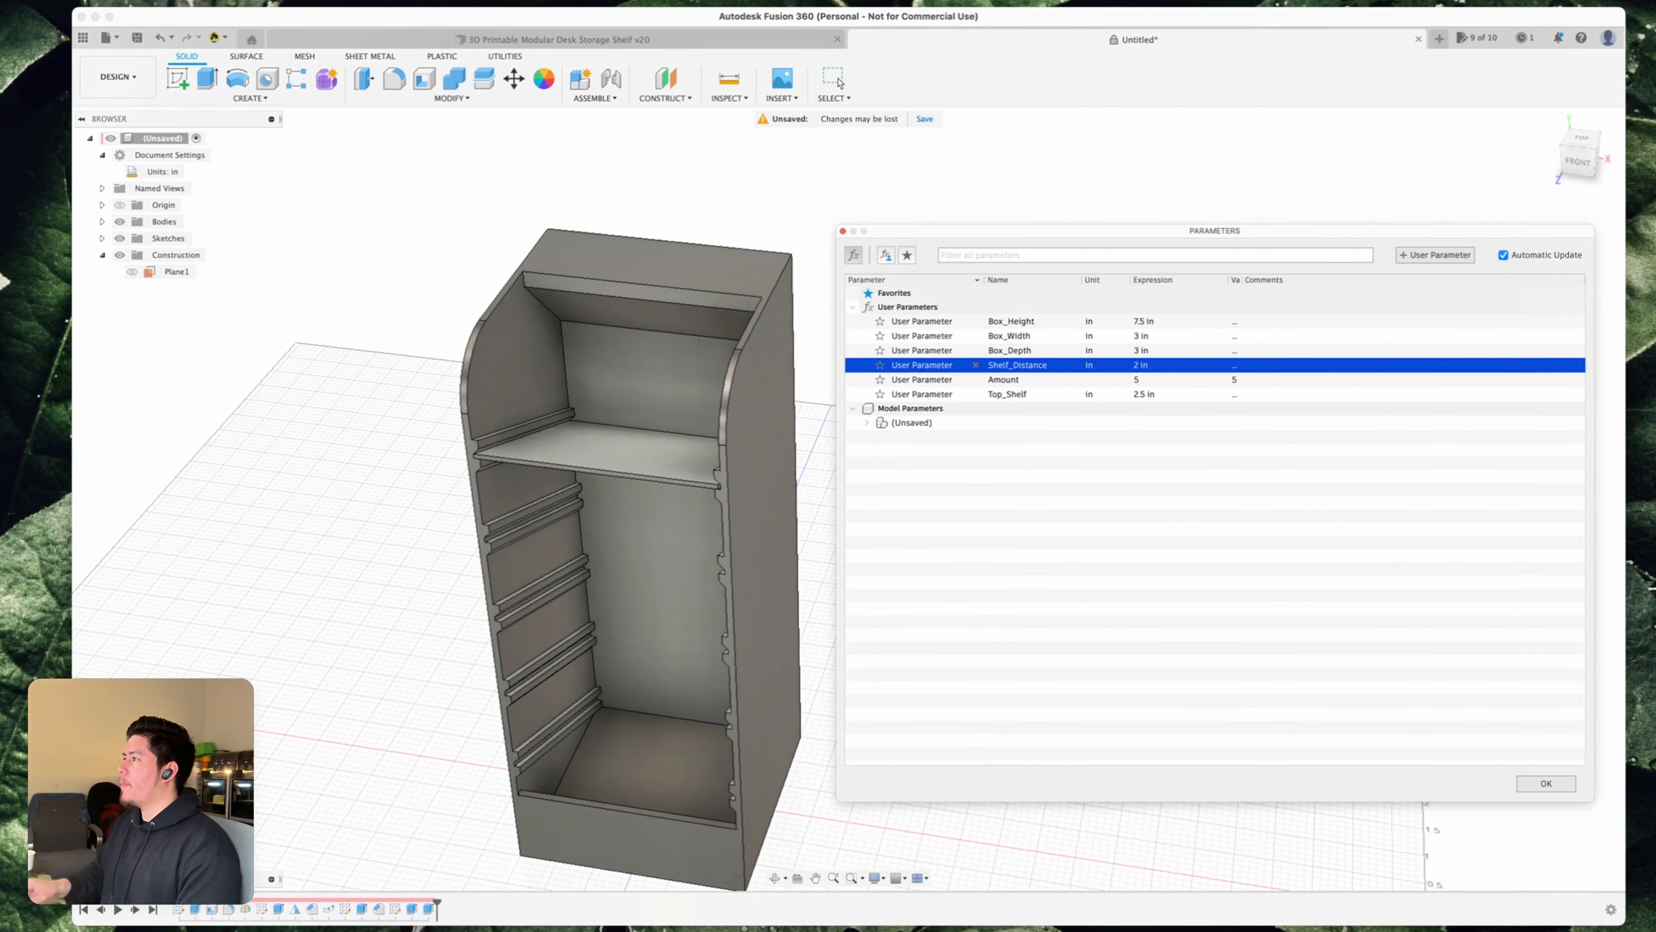
click(1547, 782)
scroll(713, 551, up, 5)
shift+middle_drag(713, 551, 949, 412)
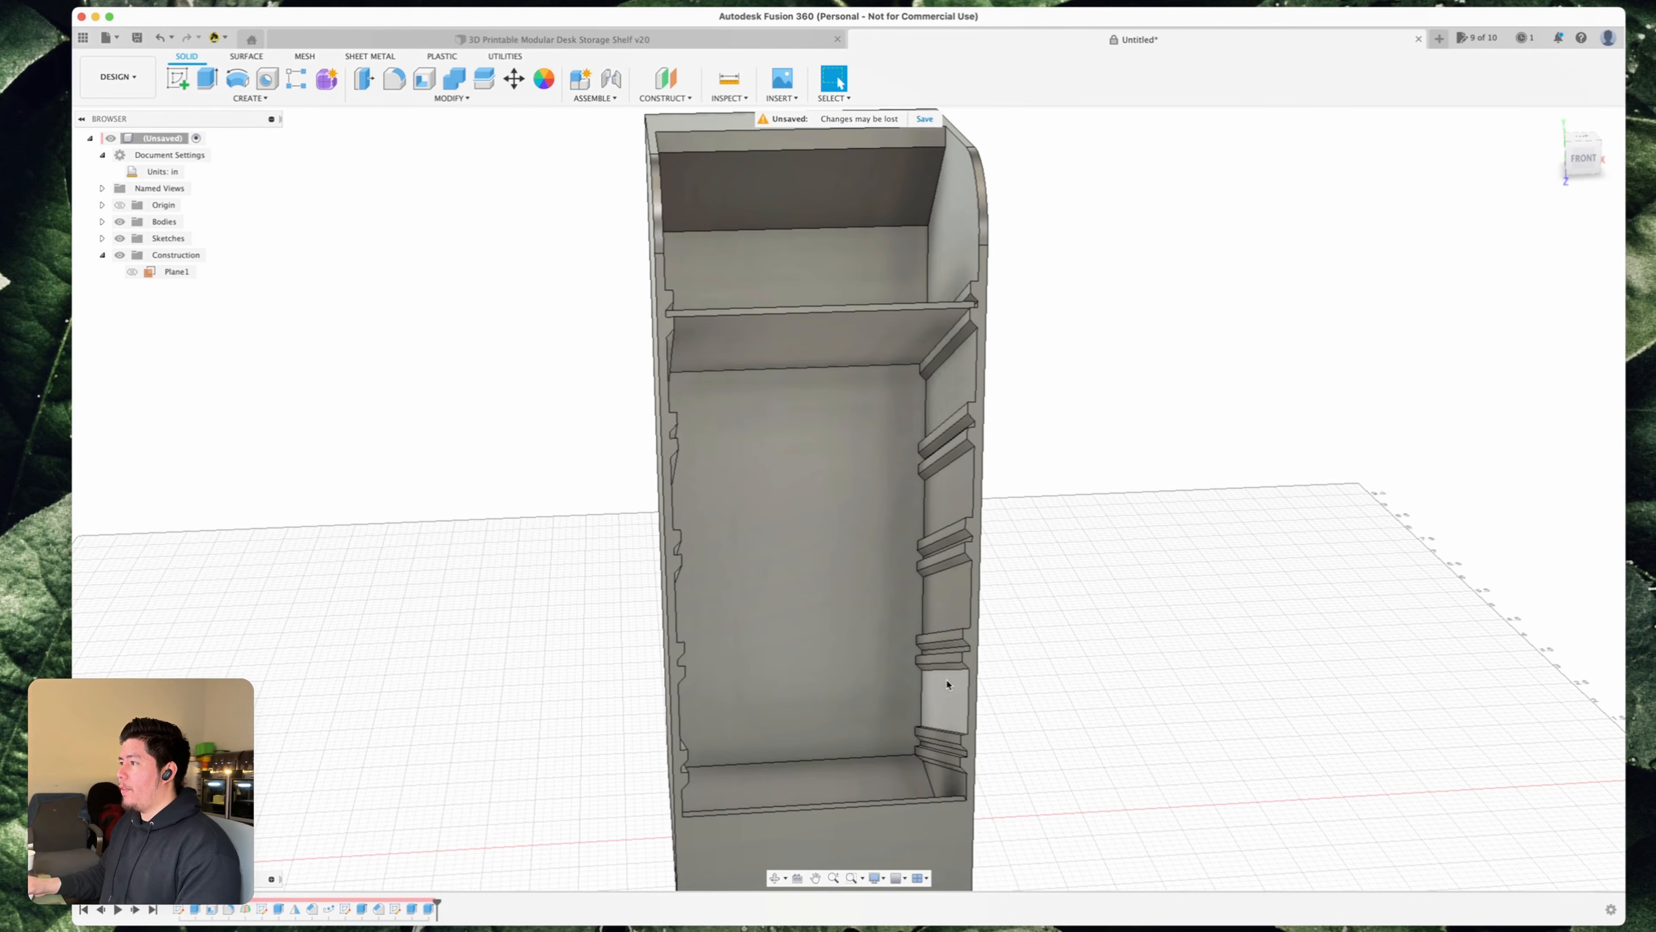
shift+middle_drag(811, 426, 874, 281)
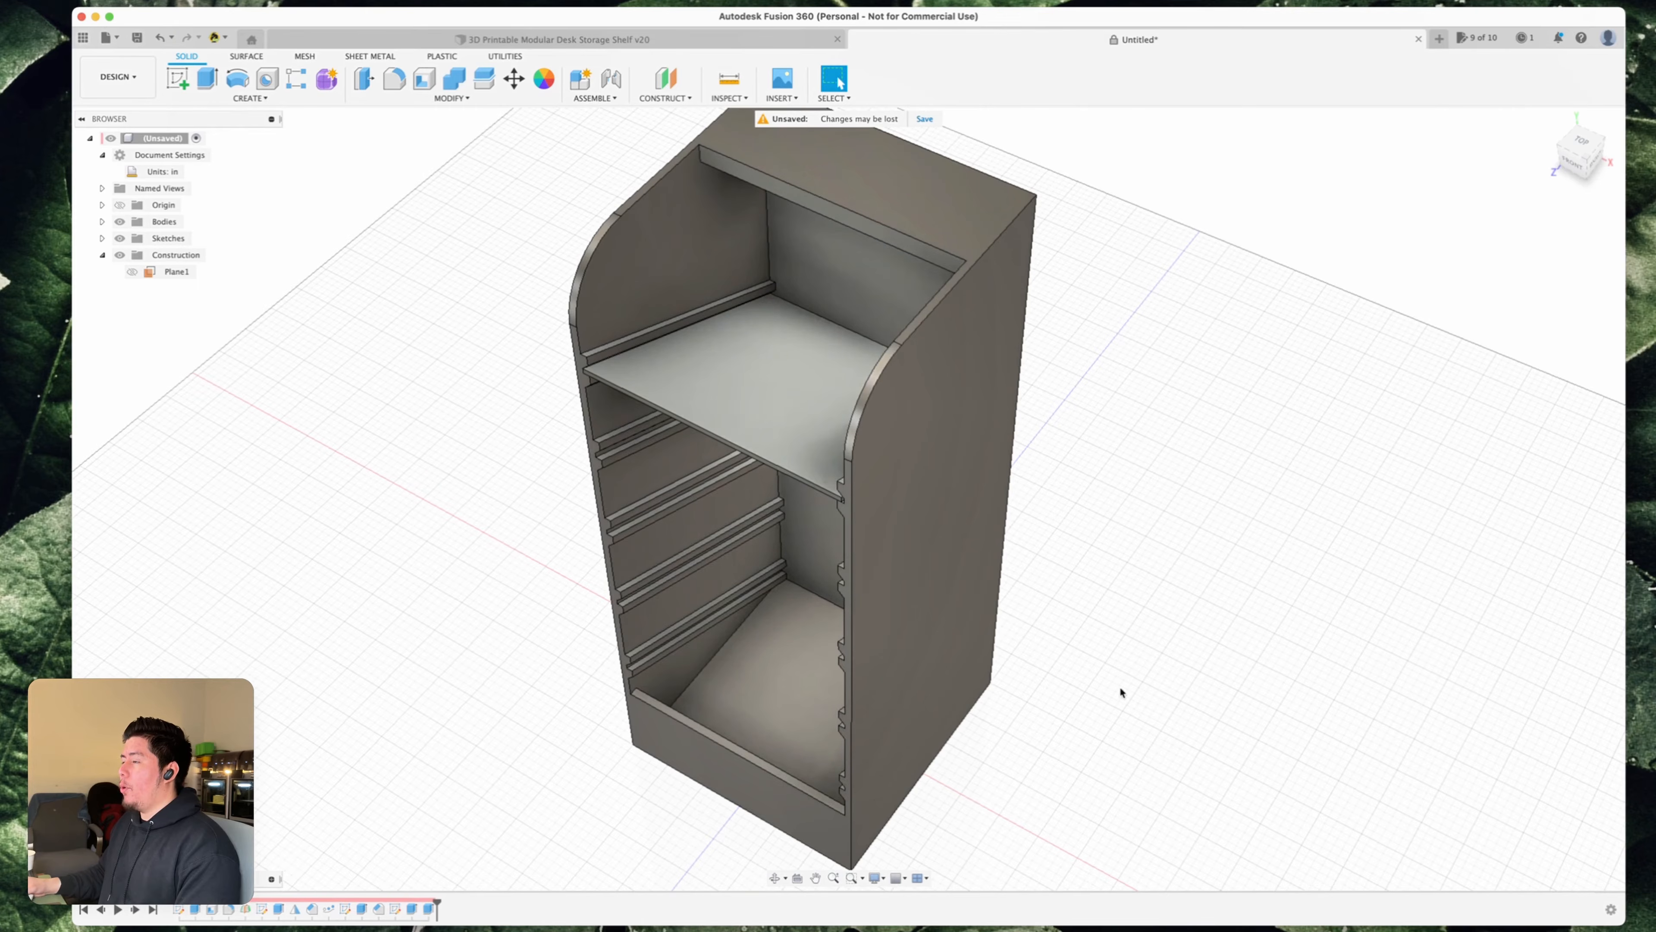
- List the design's bodies and check which one is the removable shelf
click(713, 426)
shift+middle_drag(429, 492, 429, 400)
click(102, 222)
click(176, 255)
shift+middle_drag(639, 457, 547, 447)
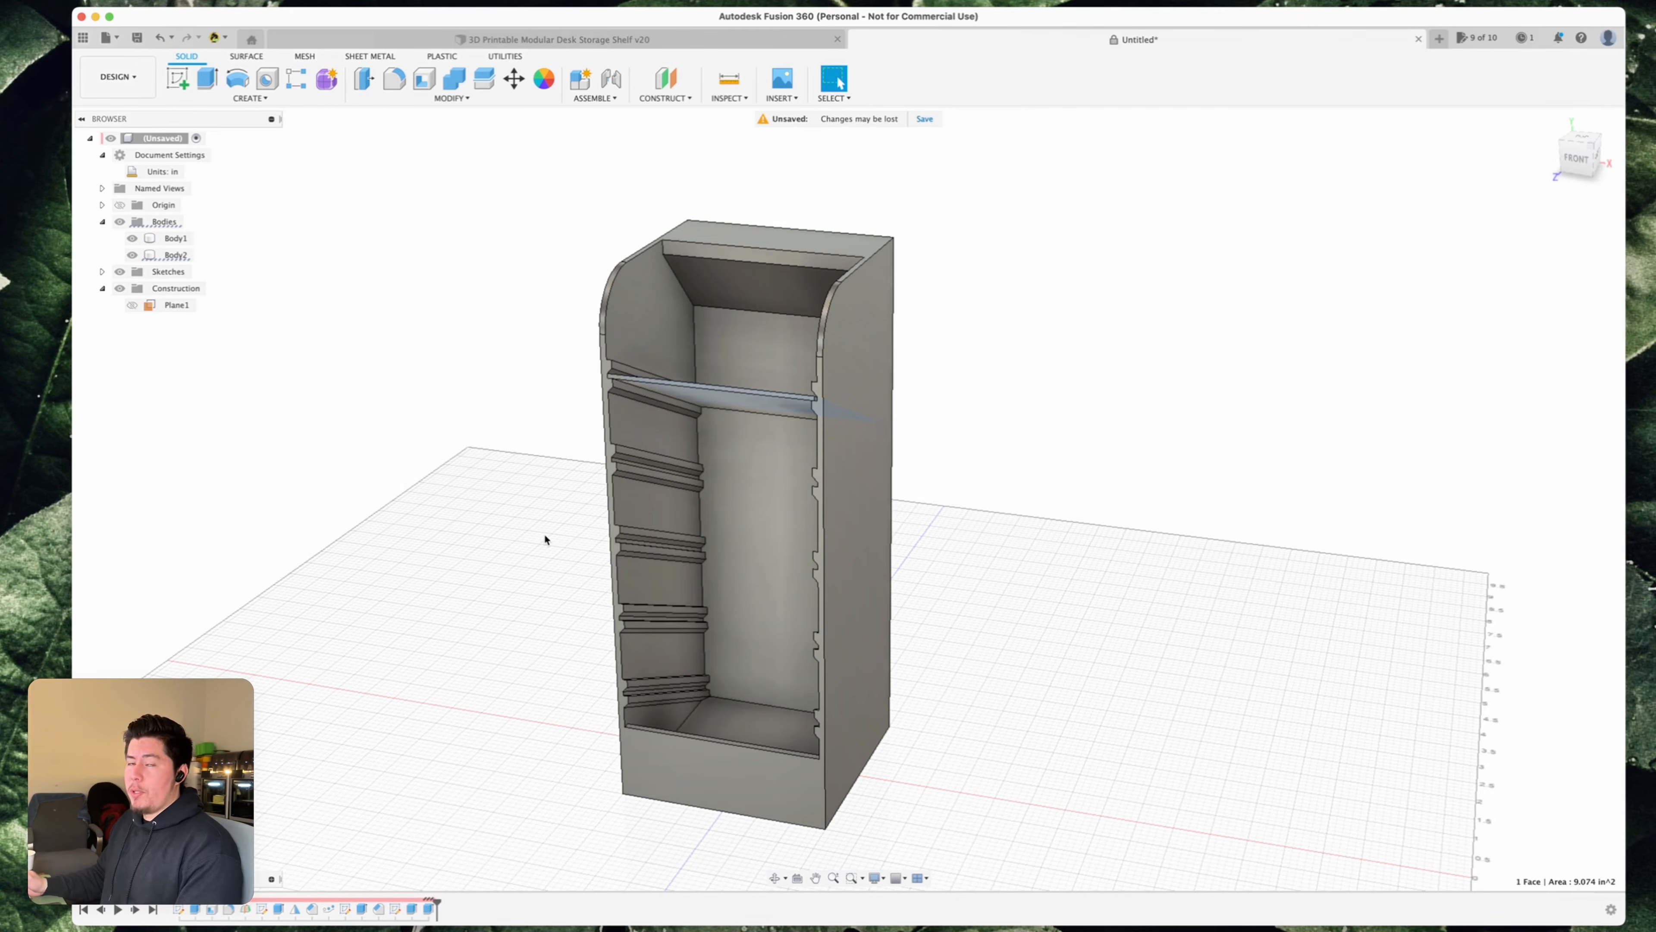
middle_drag(611, 503, 639, 527)
scroll(663, 508, up, 3)
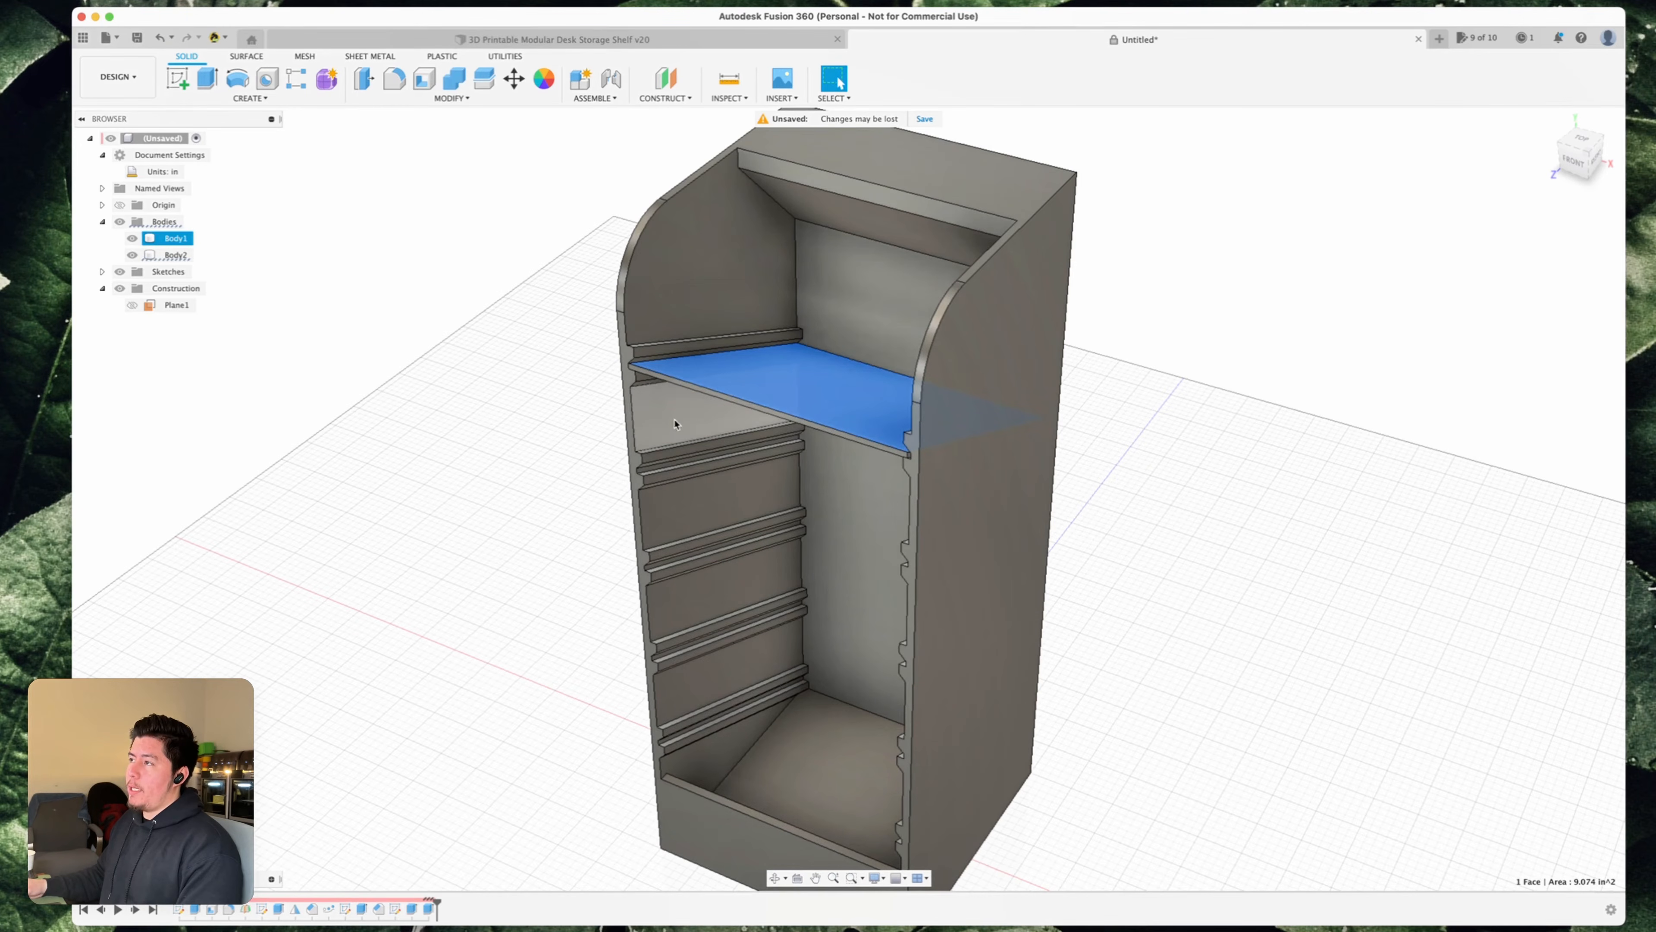
- Rename the outer box body as Shelf and the removable shelf body as Shelf Piece
right_click(168, 240)
click(402, 244)
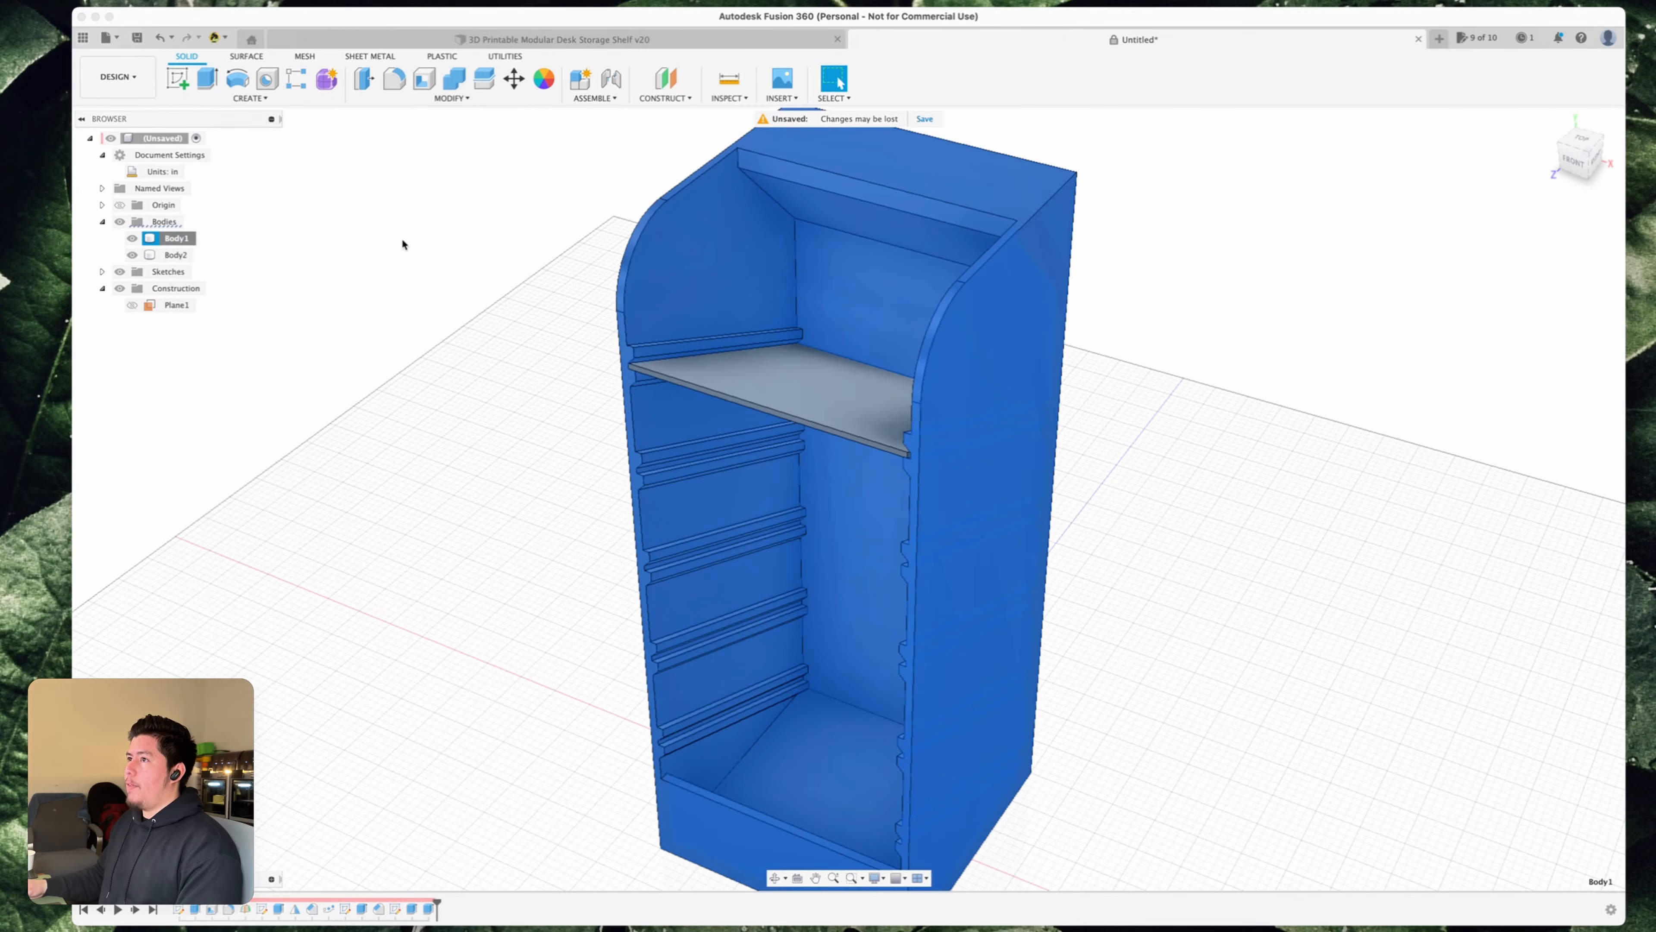
click(170, 256)
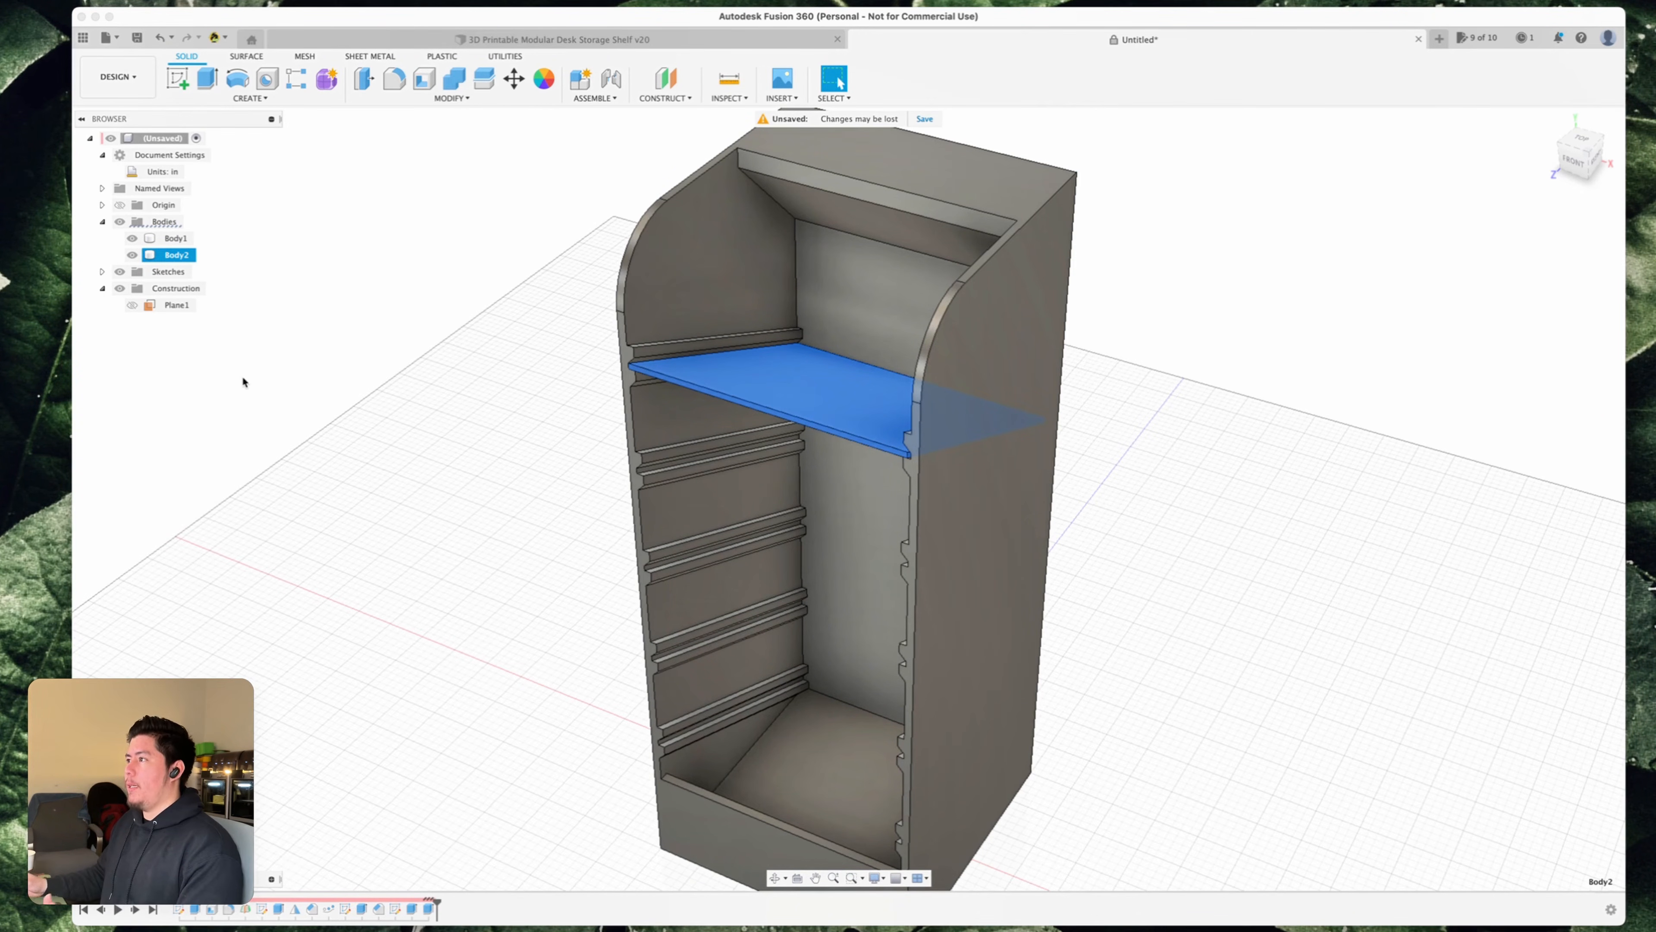
click(175, 239)
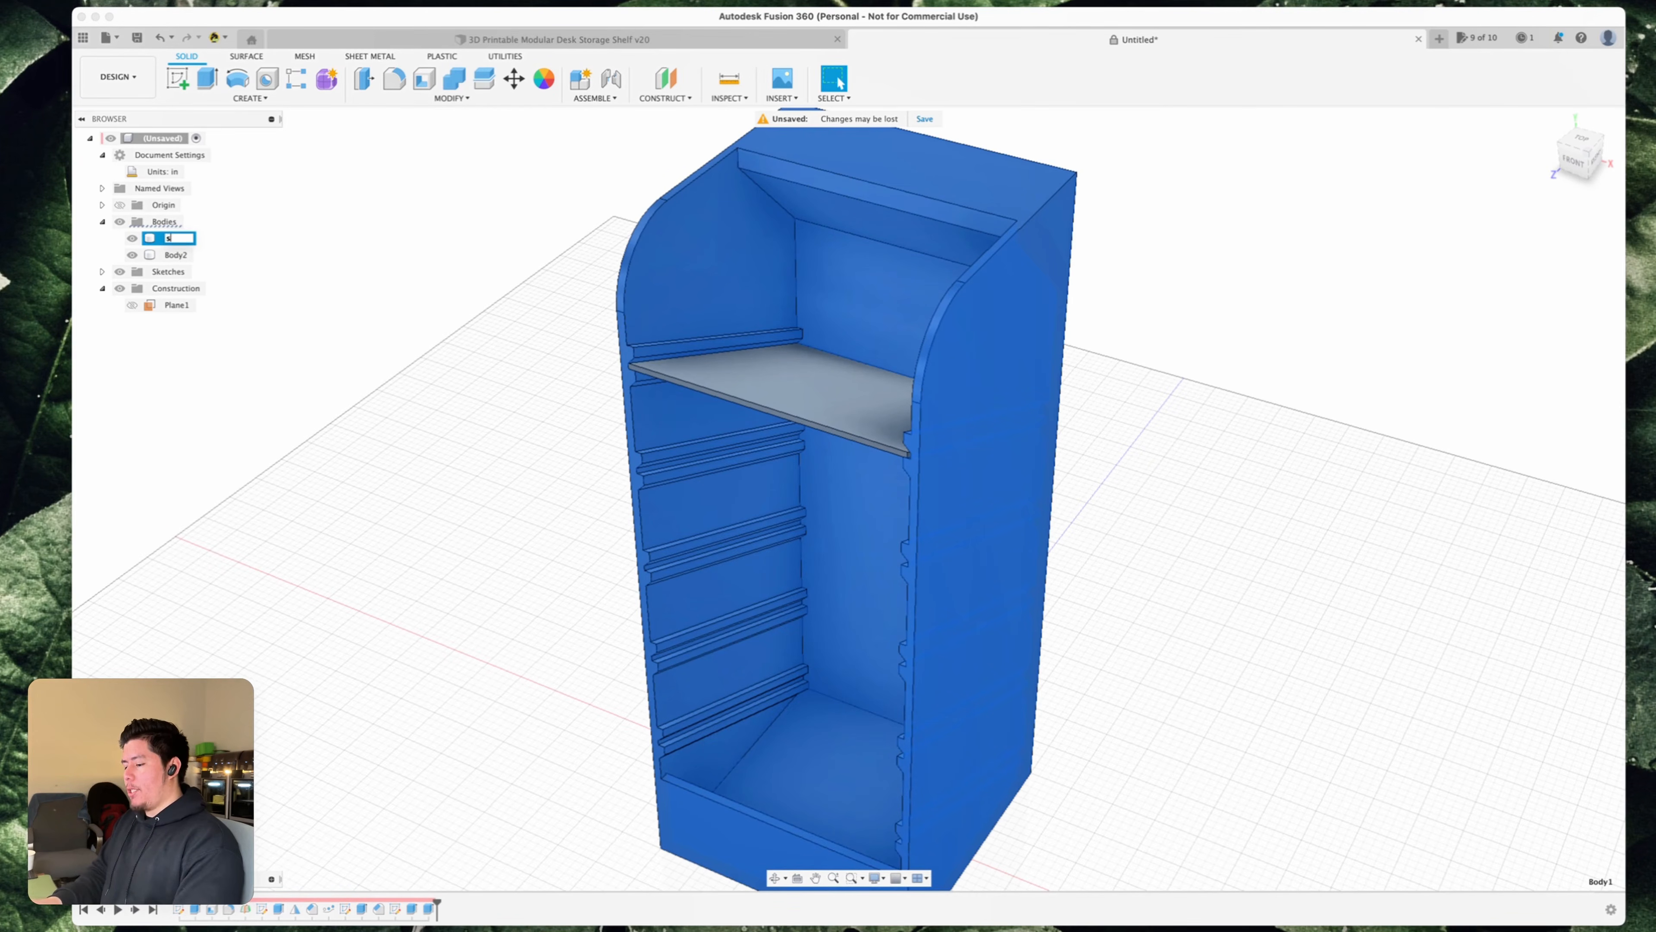
text(Shelf)
key(Return)
double_click(179, 255)
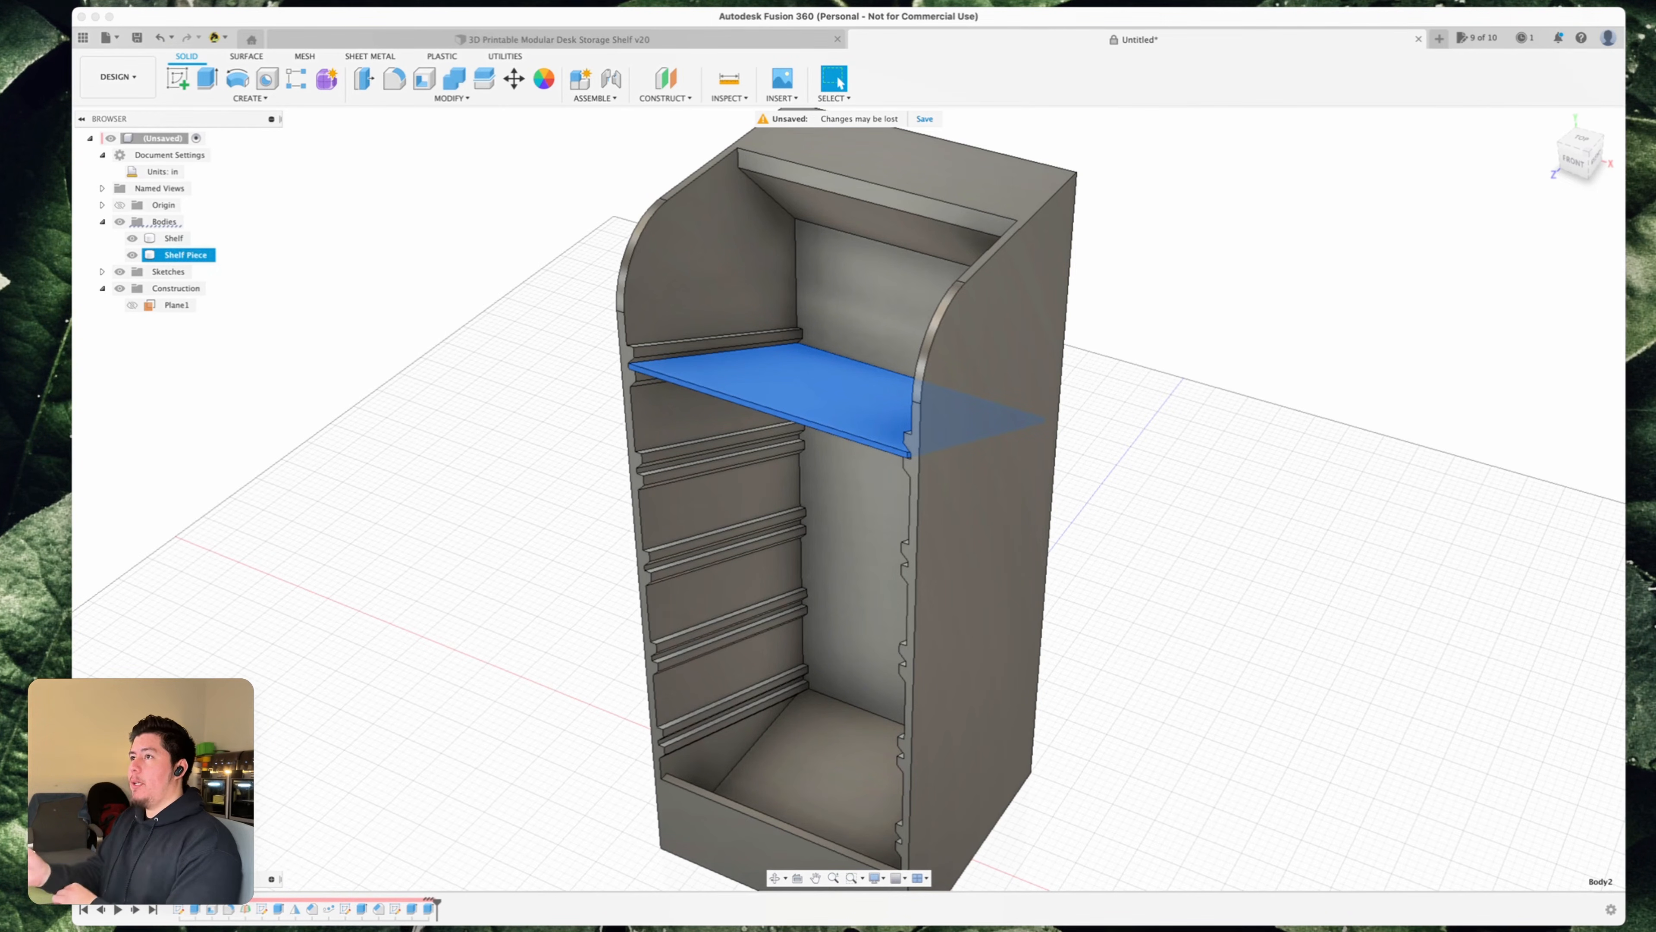
key(Return)
- Play back the design's timeline history to review how the shelf unit was built
scroll(409, 564, down, 5)
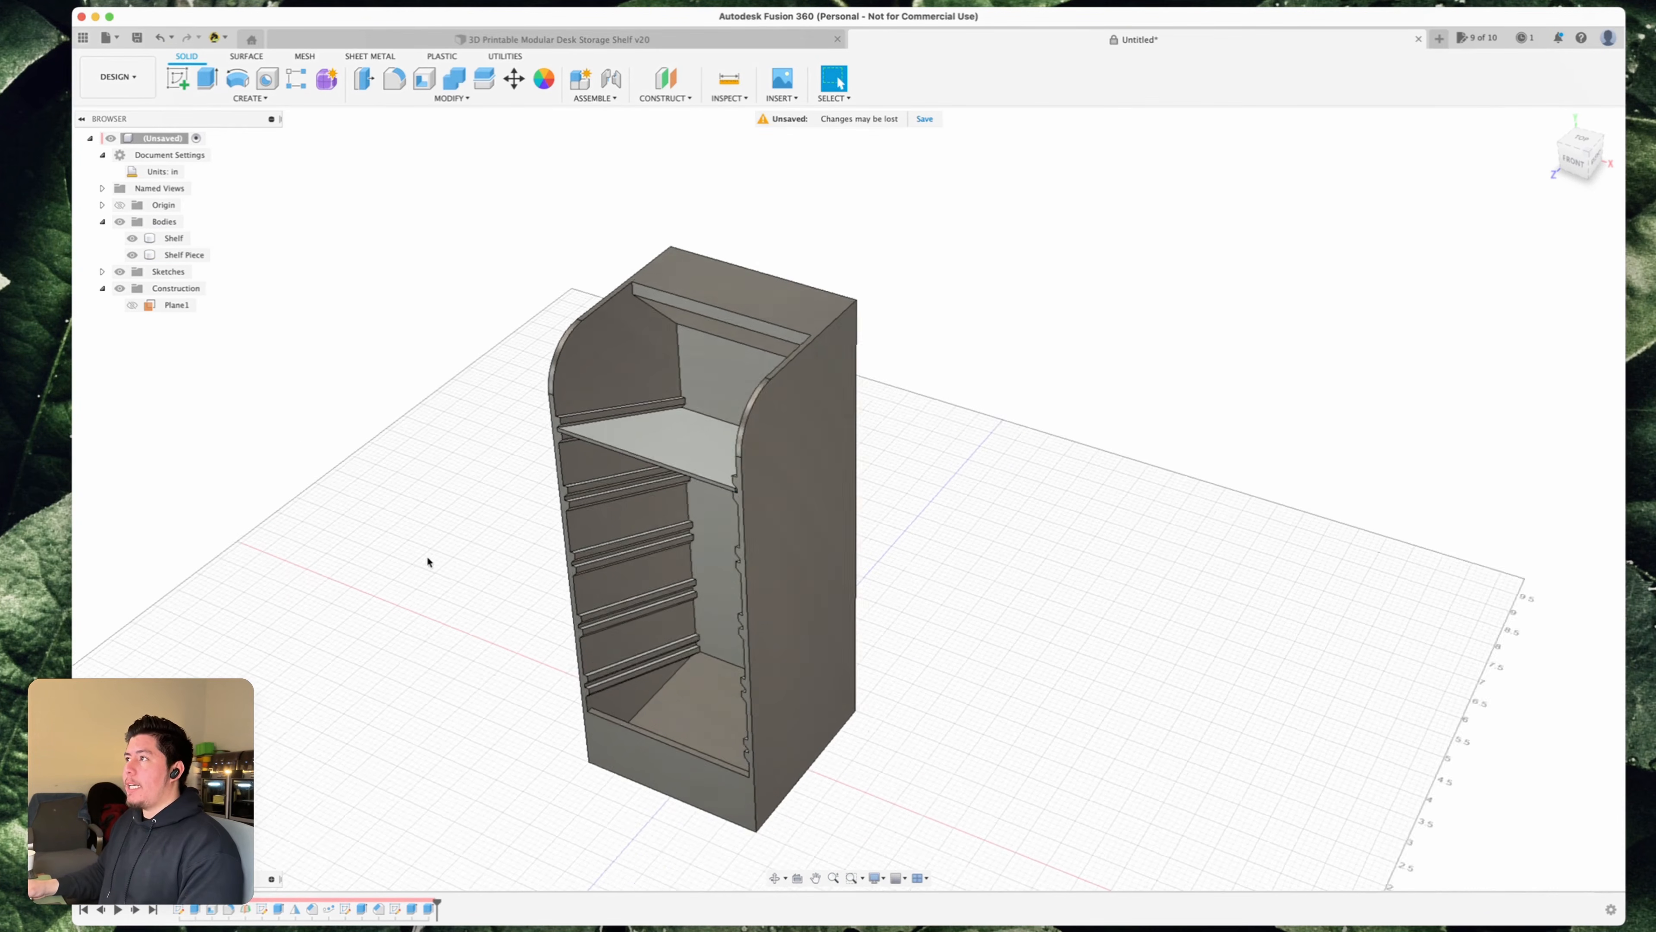
shift+middle_drag(521, 603, 573, 563)
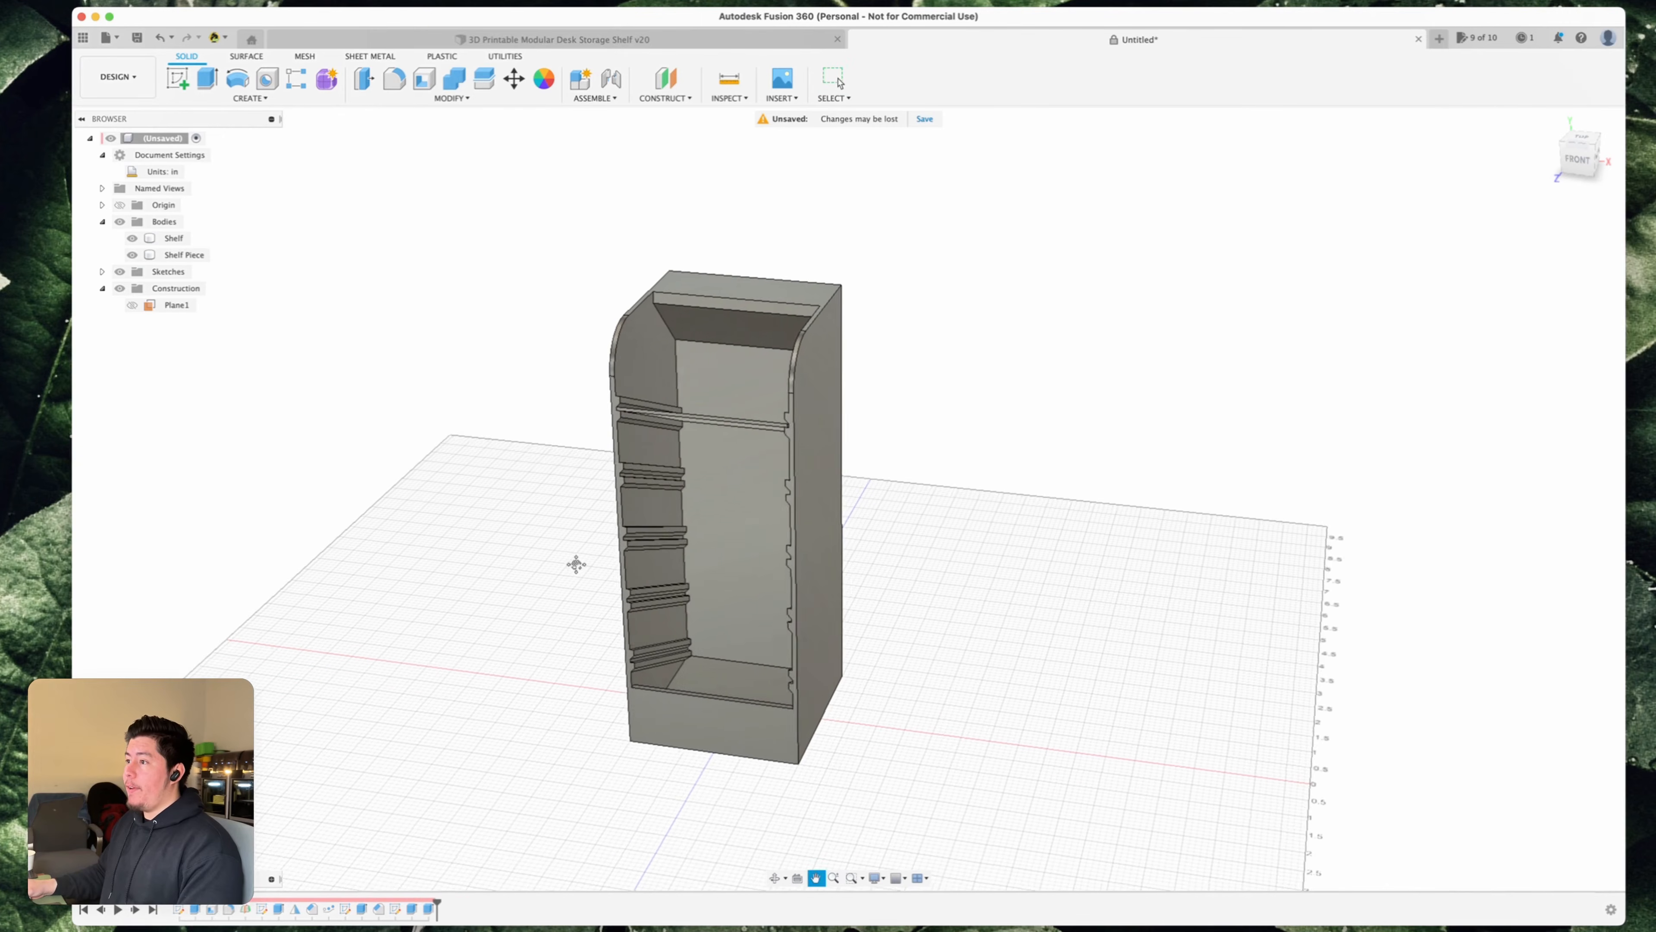
click(118, 910)
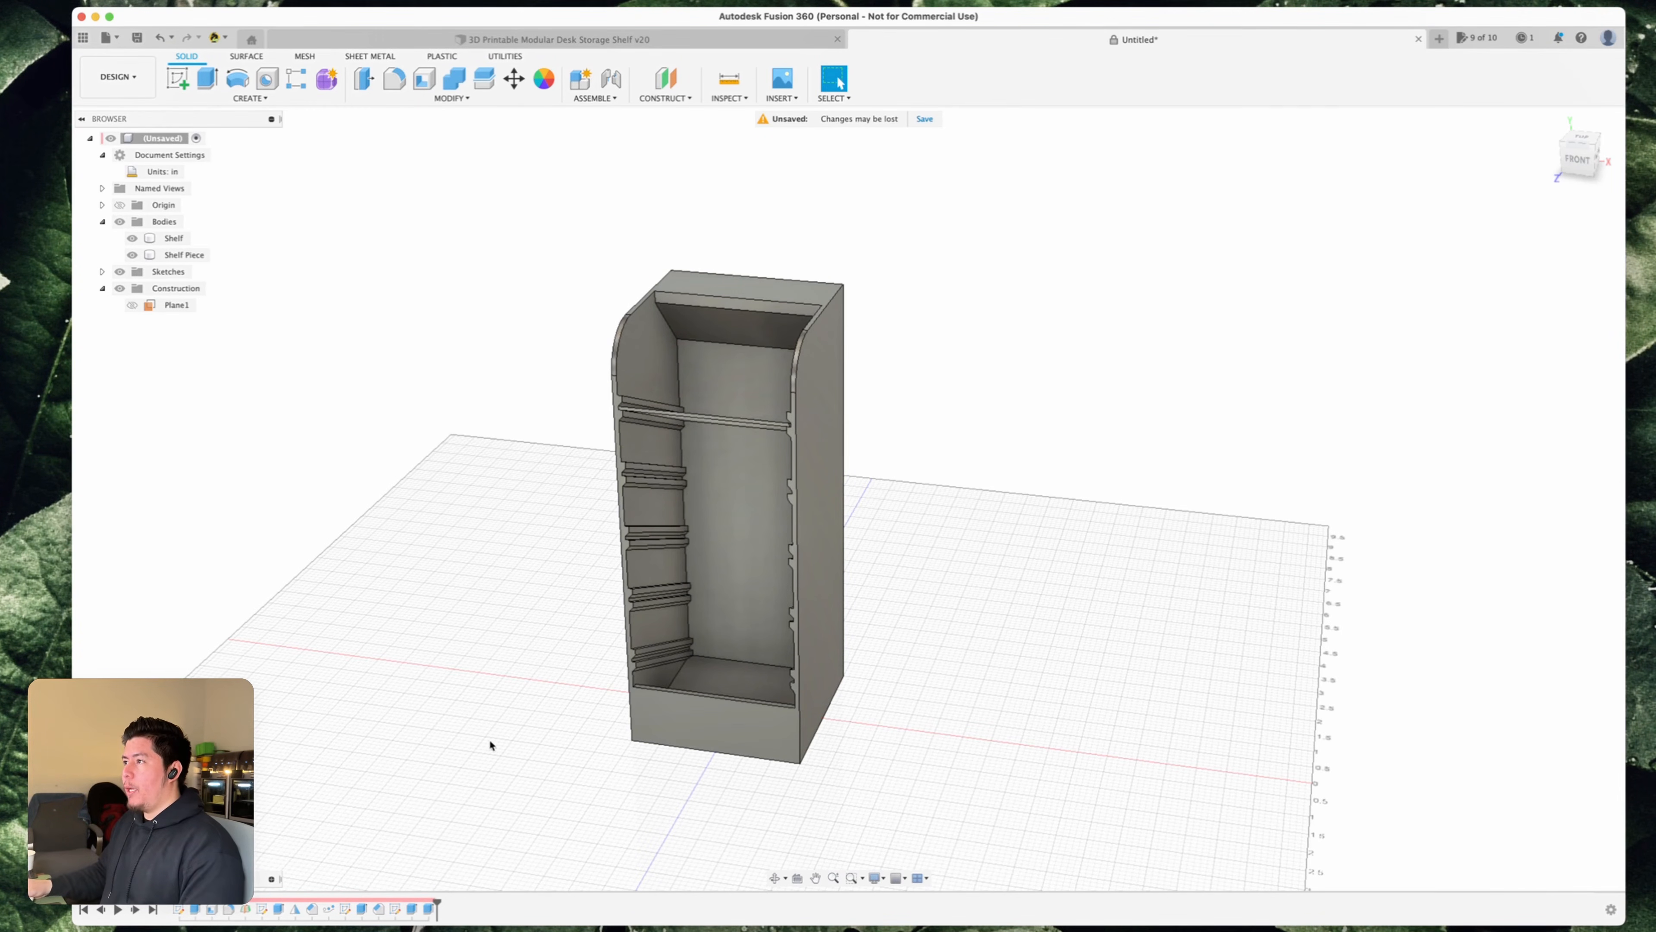
scroll(559, 567, up, 3)
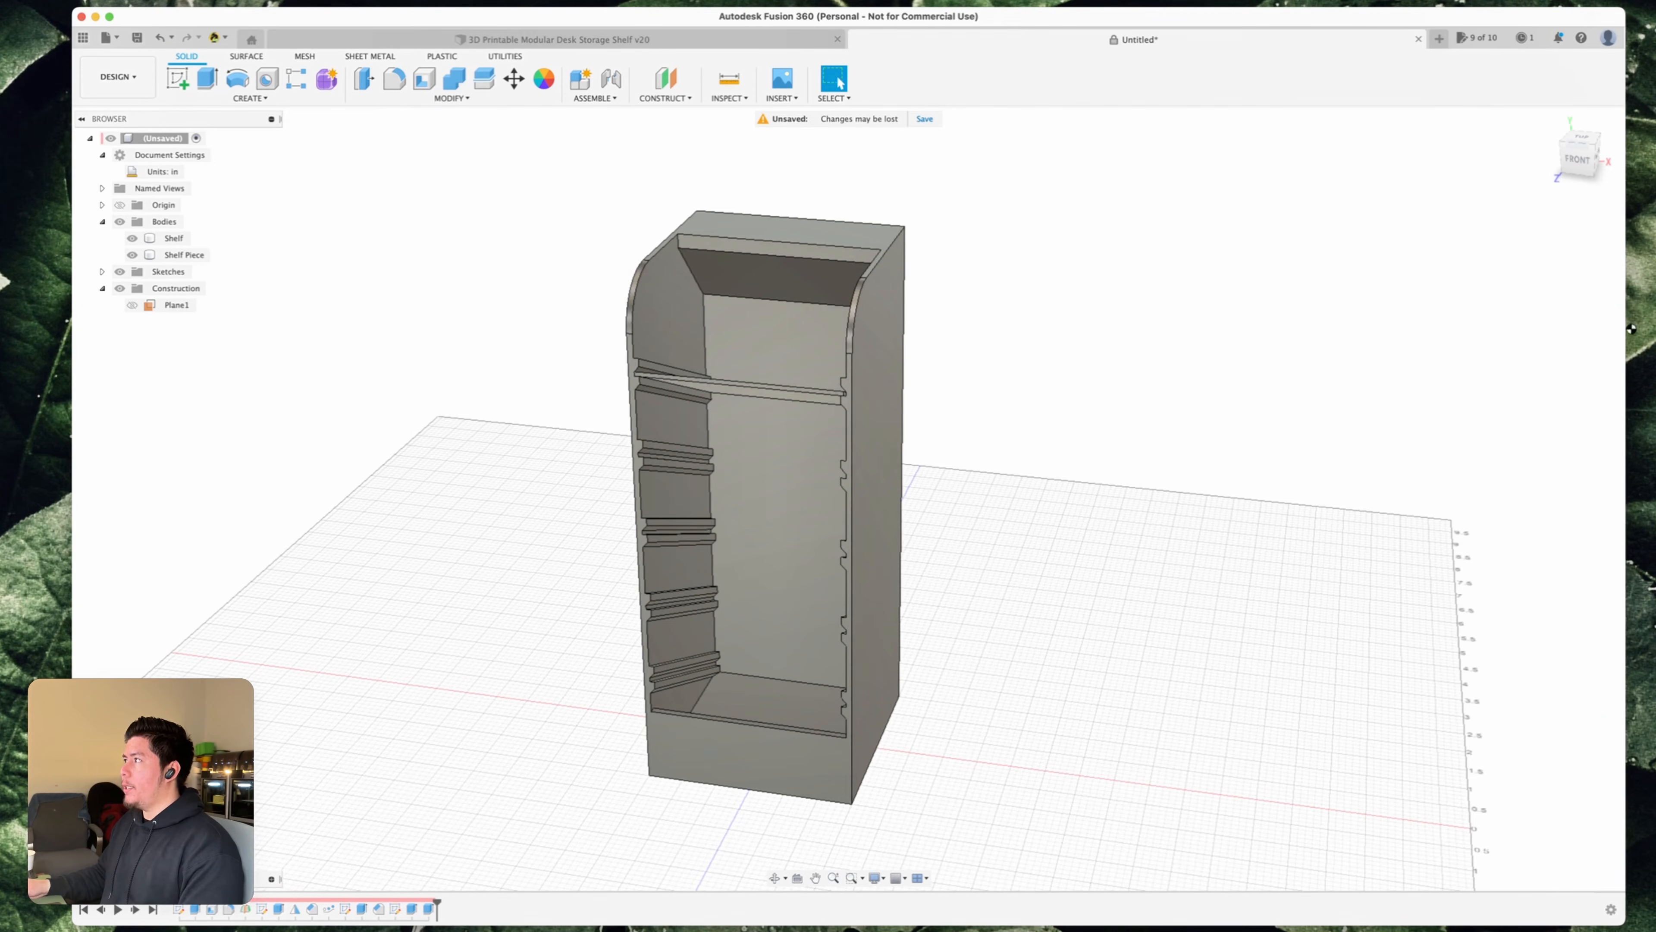
- Search the appearance library for red and apply a red appearance to the Shelf body
key(a)
click(1400, 419)
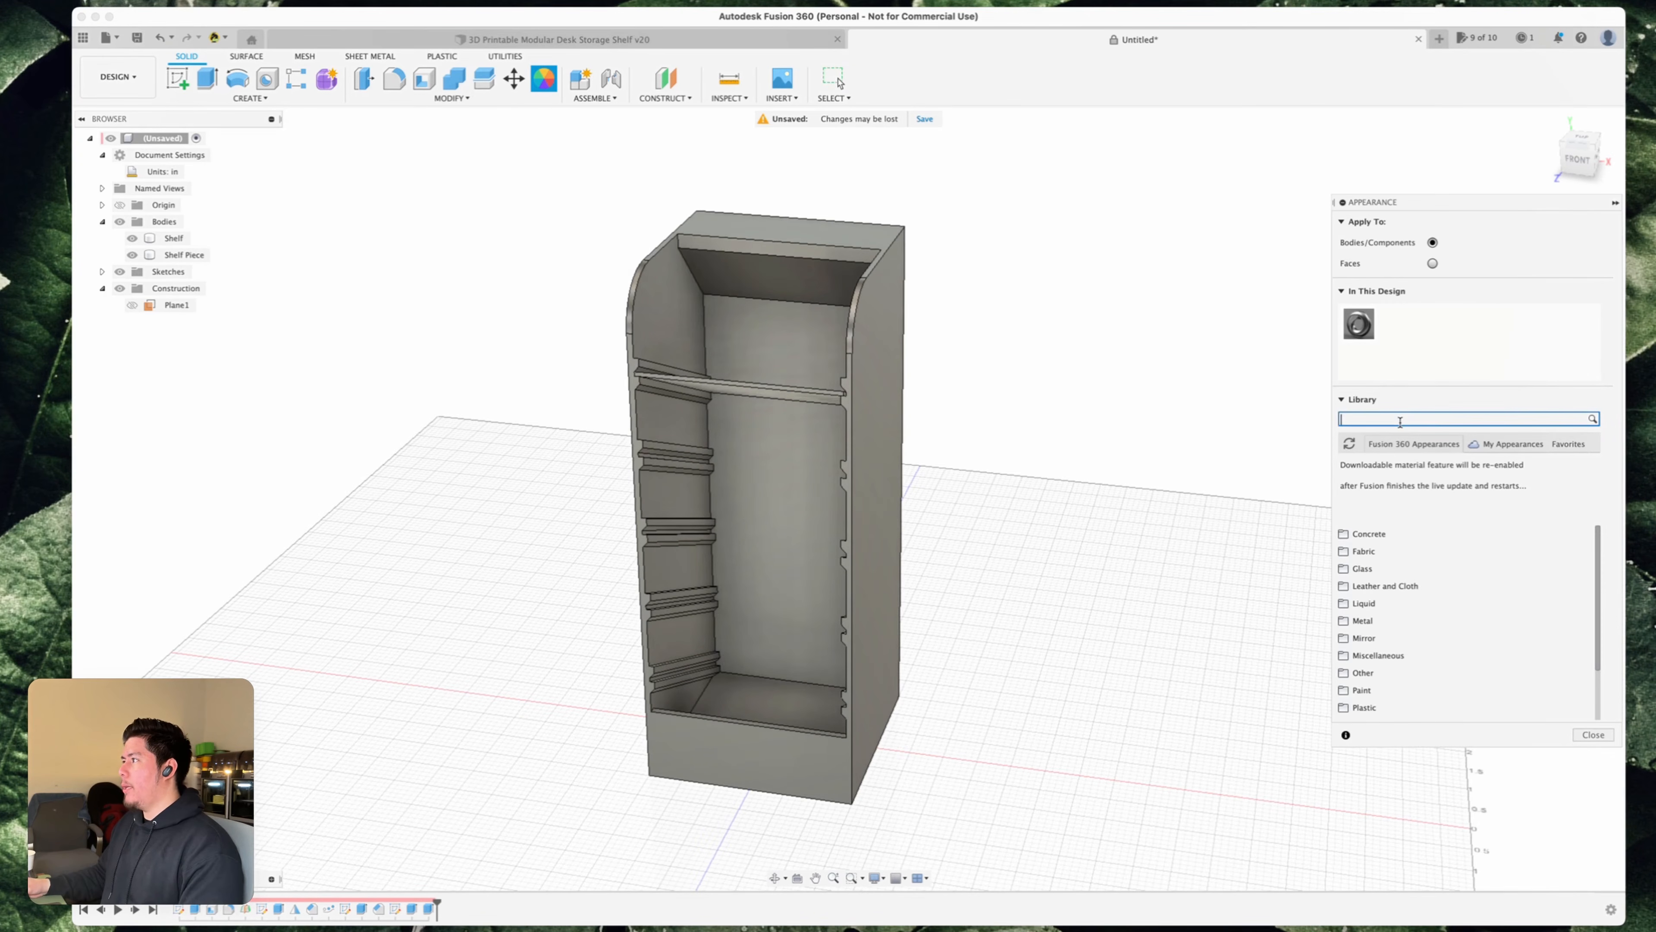
scroll(1391, 610, down, 5)
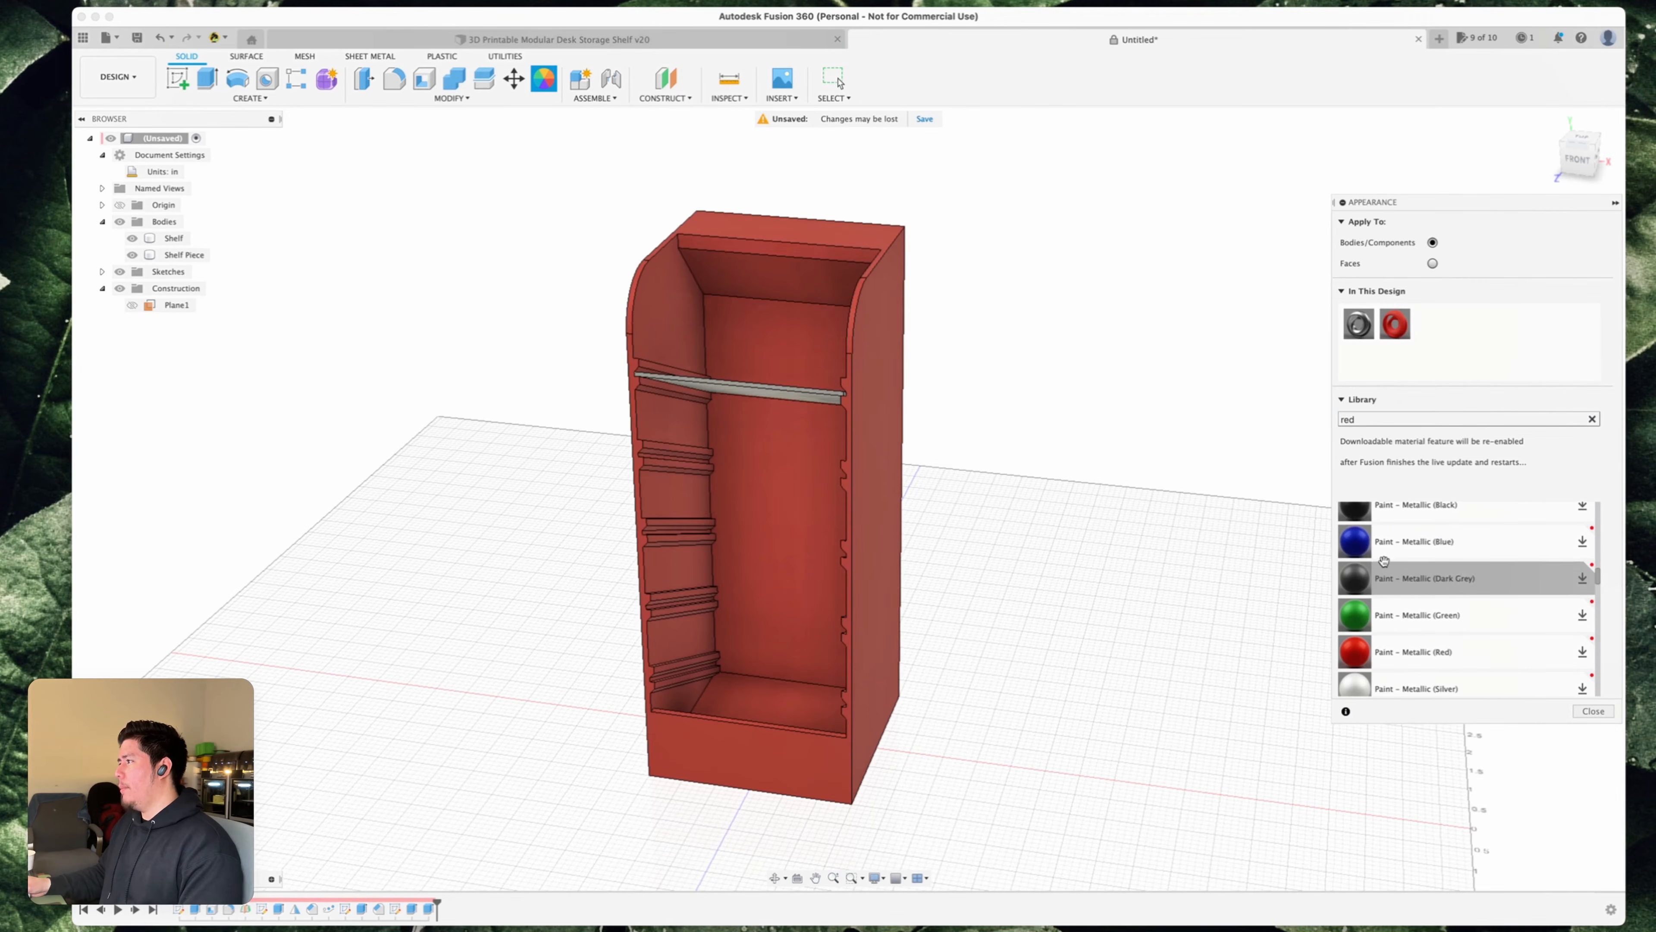
- Search the appearance library for white and apply Plastic - Matte (White) to the Shelf Piece body
scroll(1383, 562, up, 5)
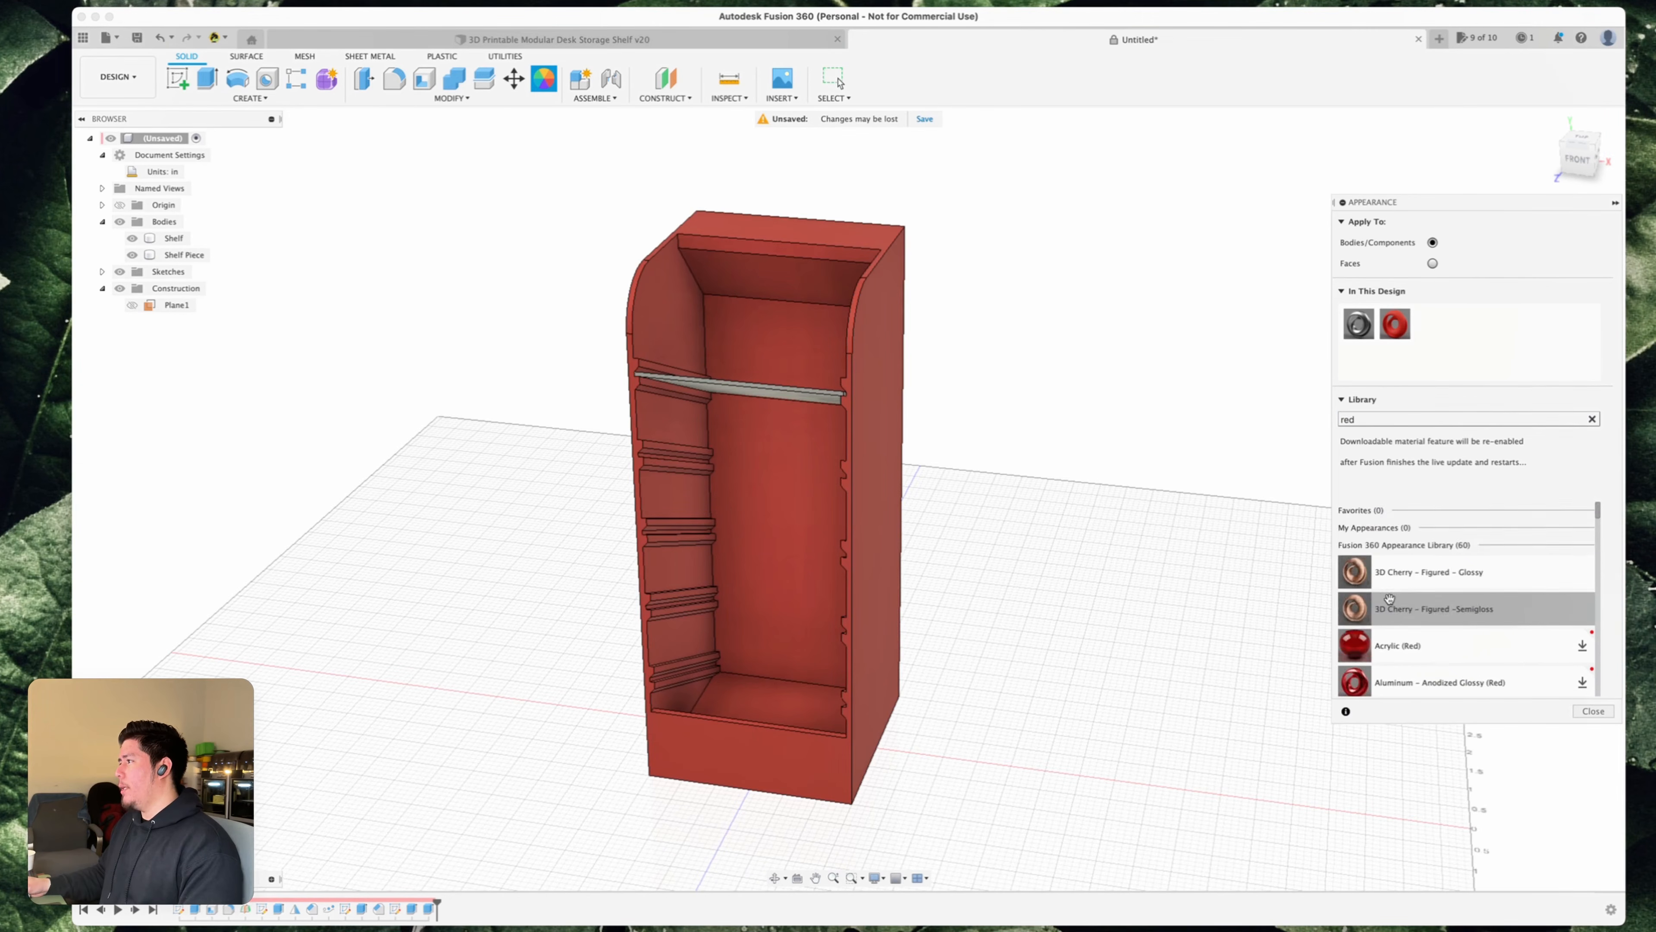
click(1387, 417)
text(w)
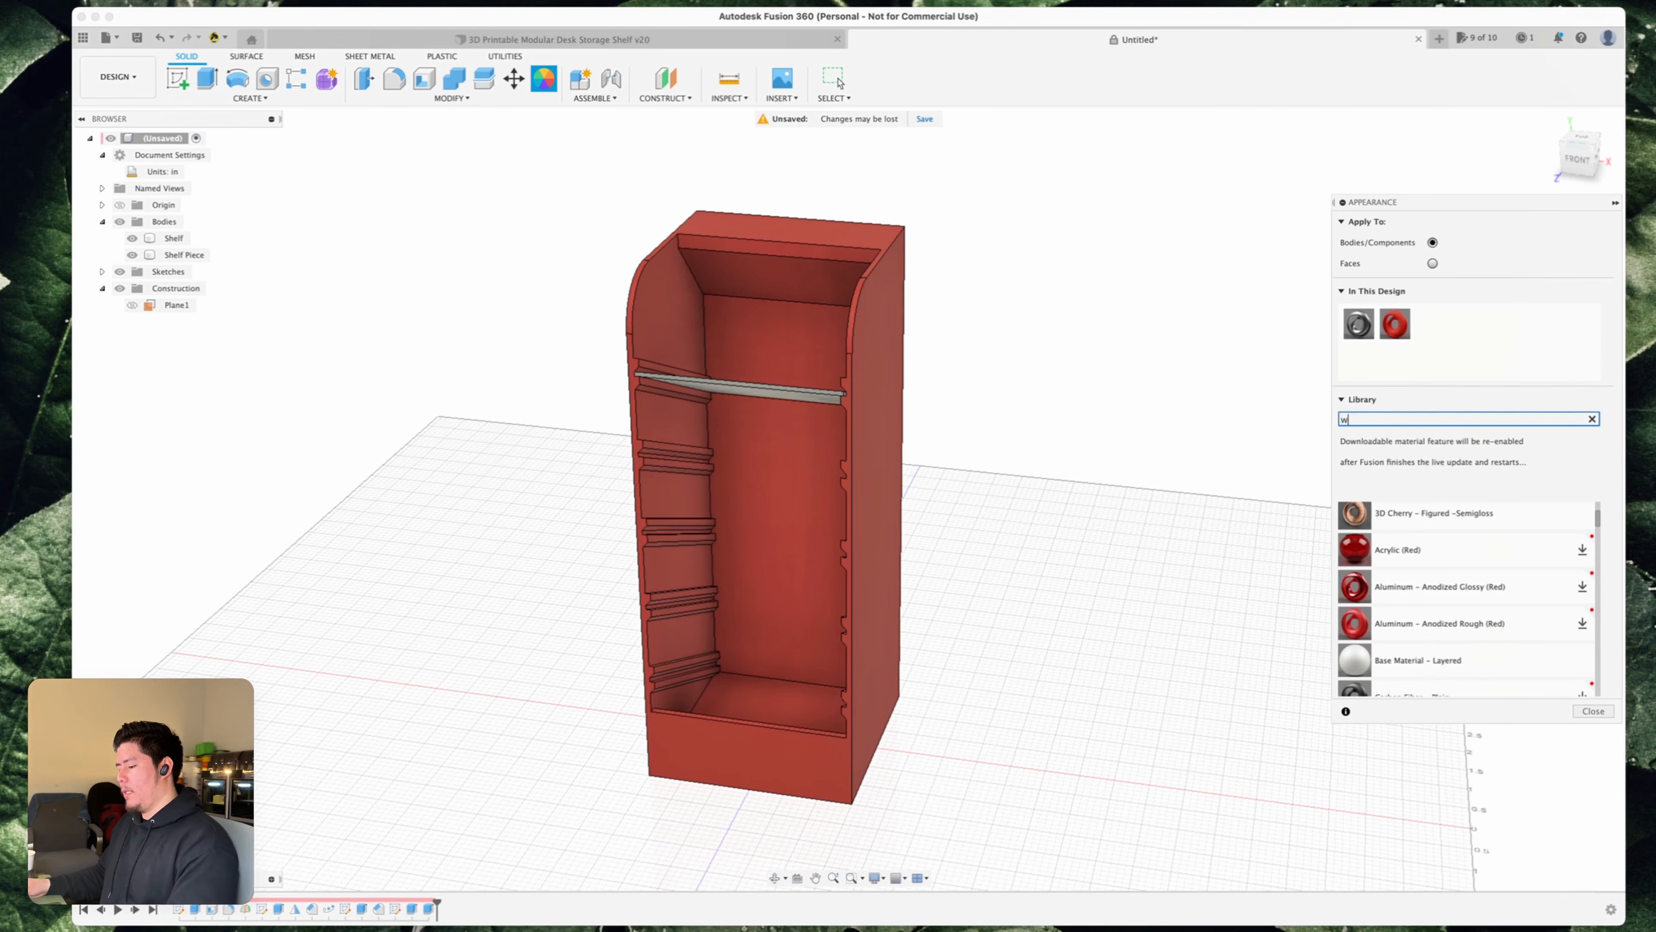
text(hi)
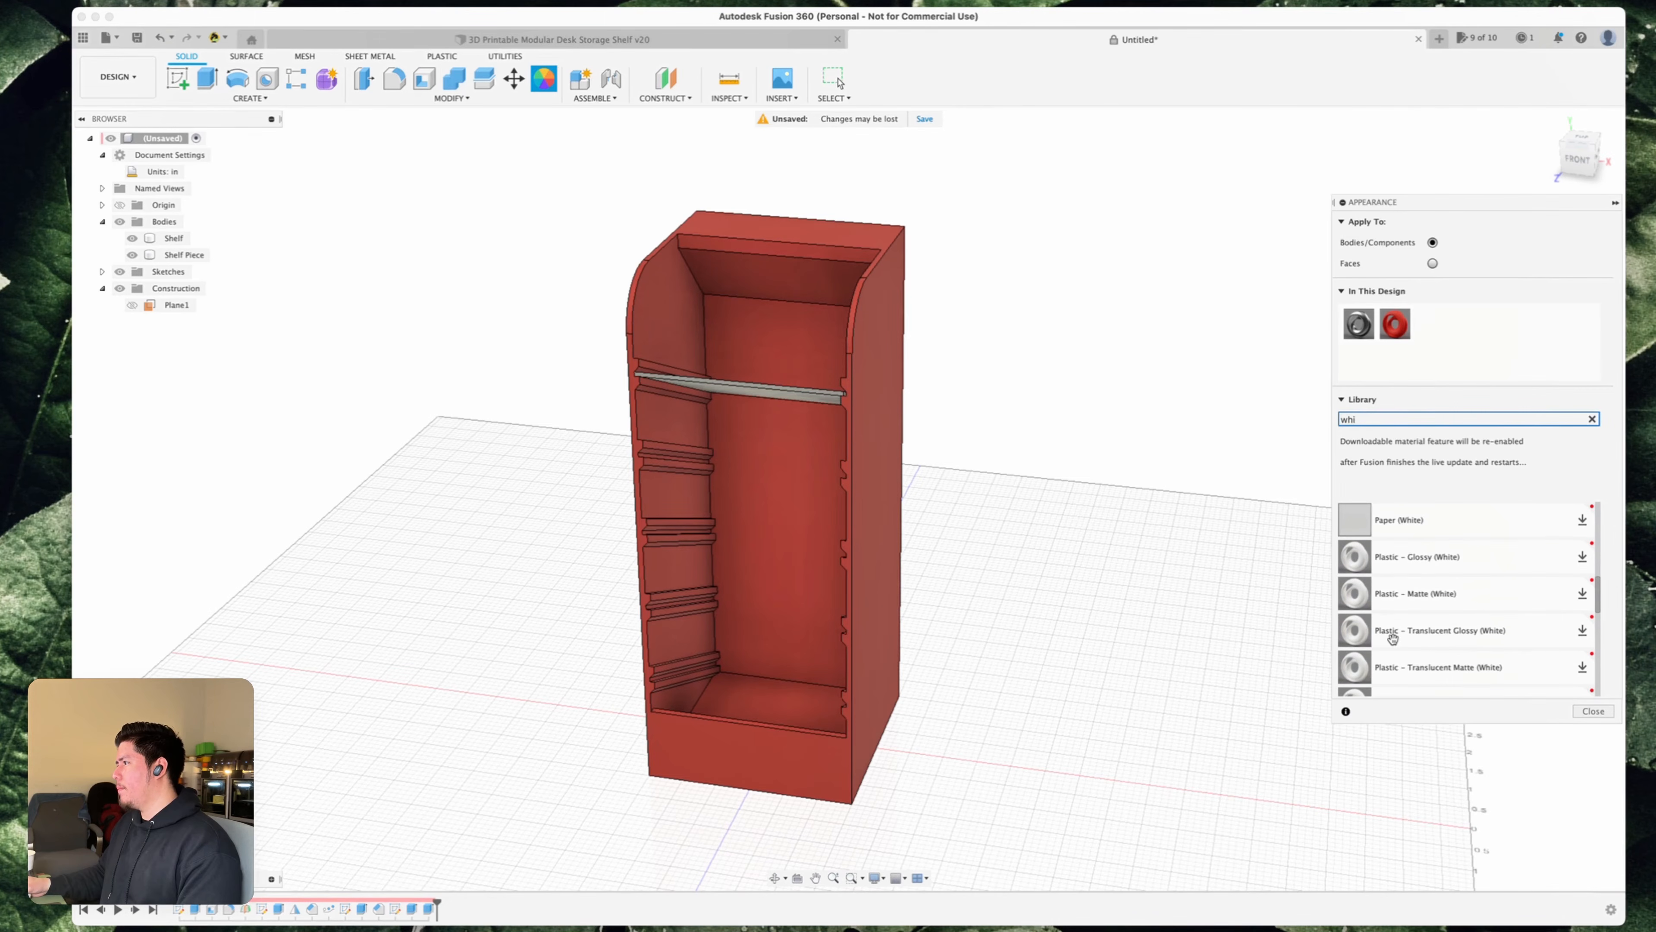
drag(1415, 593, 789, 401)
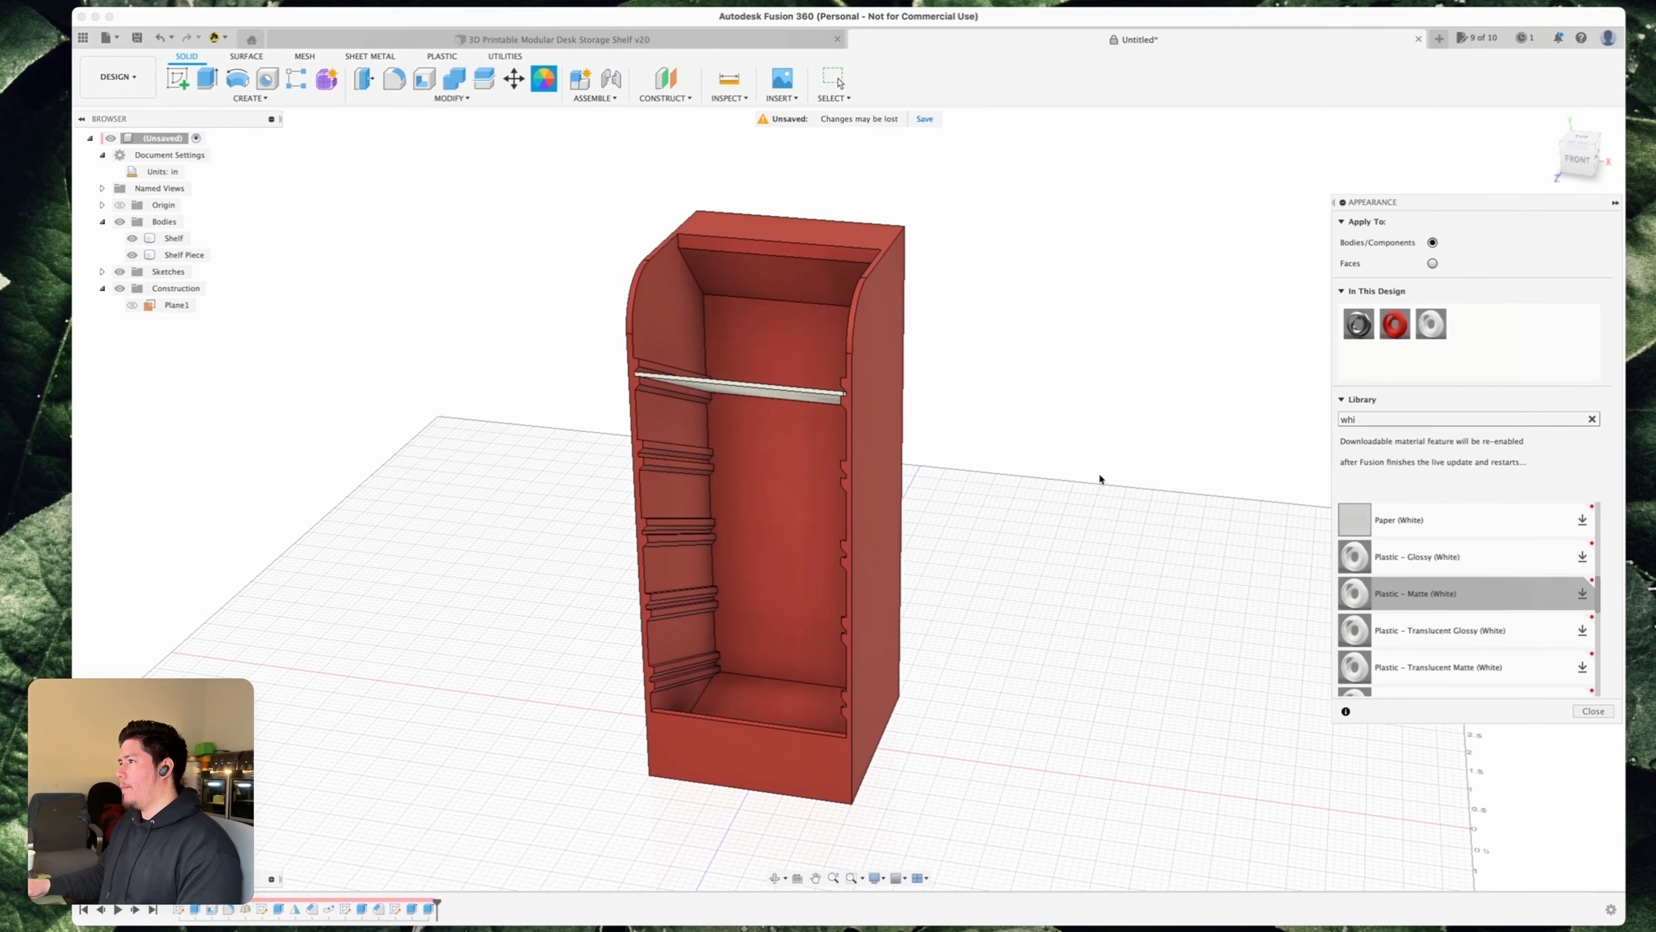
- Close the appearance settings and inspect the coloured shelf unit from different angles
middle_drag(1087, 477, 1182, 495)
click(1594, 711)
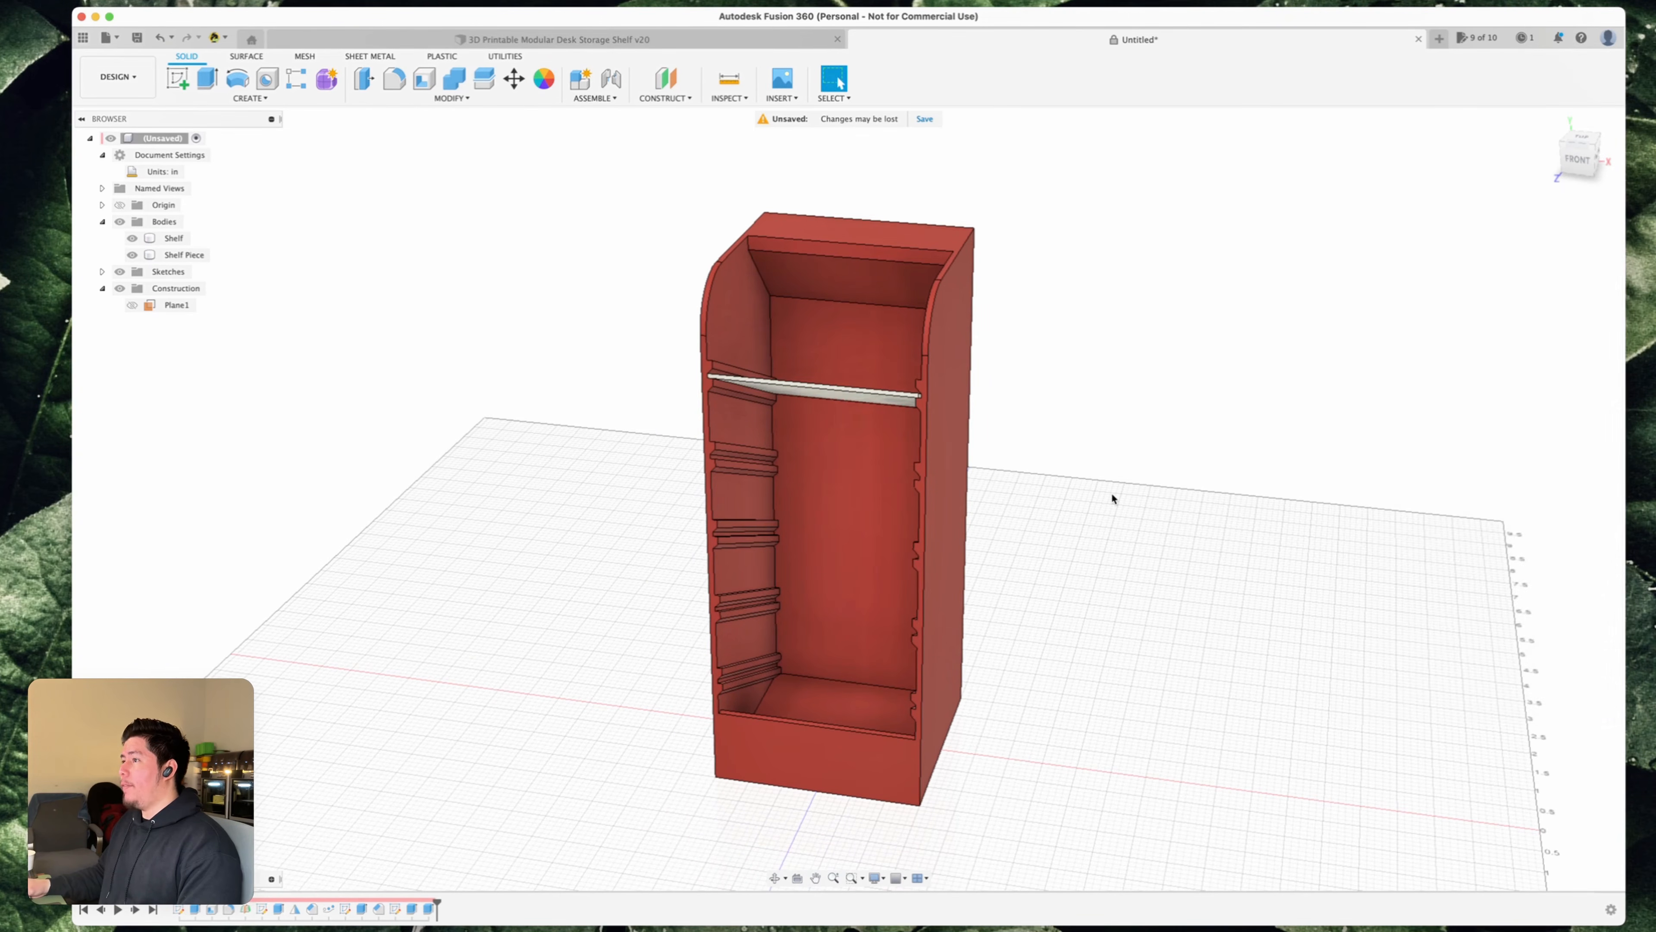
scroll(1111, 490, down, 1)
scroll(1037, 486, up, 3)
mouse_move(982, 433)
shift+middle_down()
mouse_move(925, 470)
mouse_move(947, 464)
mouse_move(937, 451)
shift+middle_up()
scroll(937, 474, up, 2)
scroll(912, 471, down, 3)
scroll(947, 464, down, 1)
scroll(938, 453, up, 1)
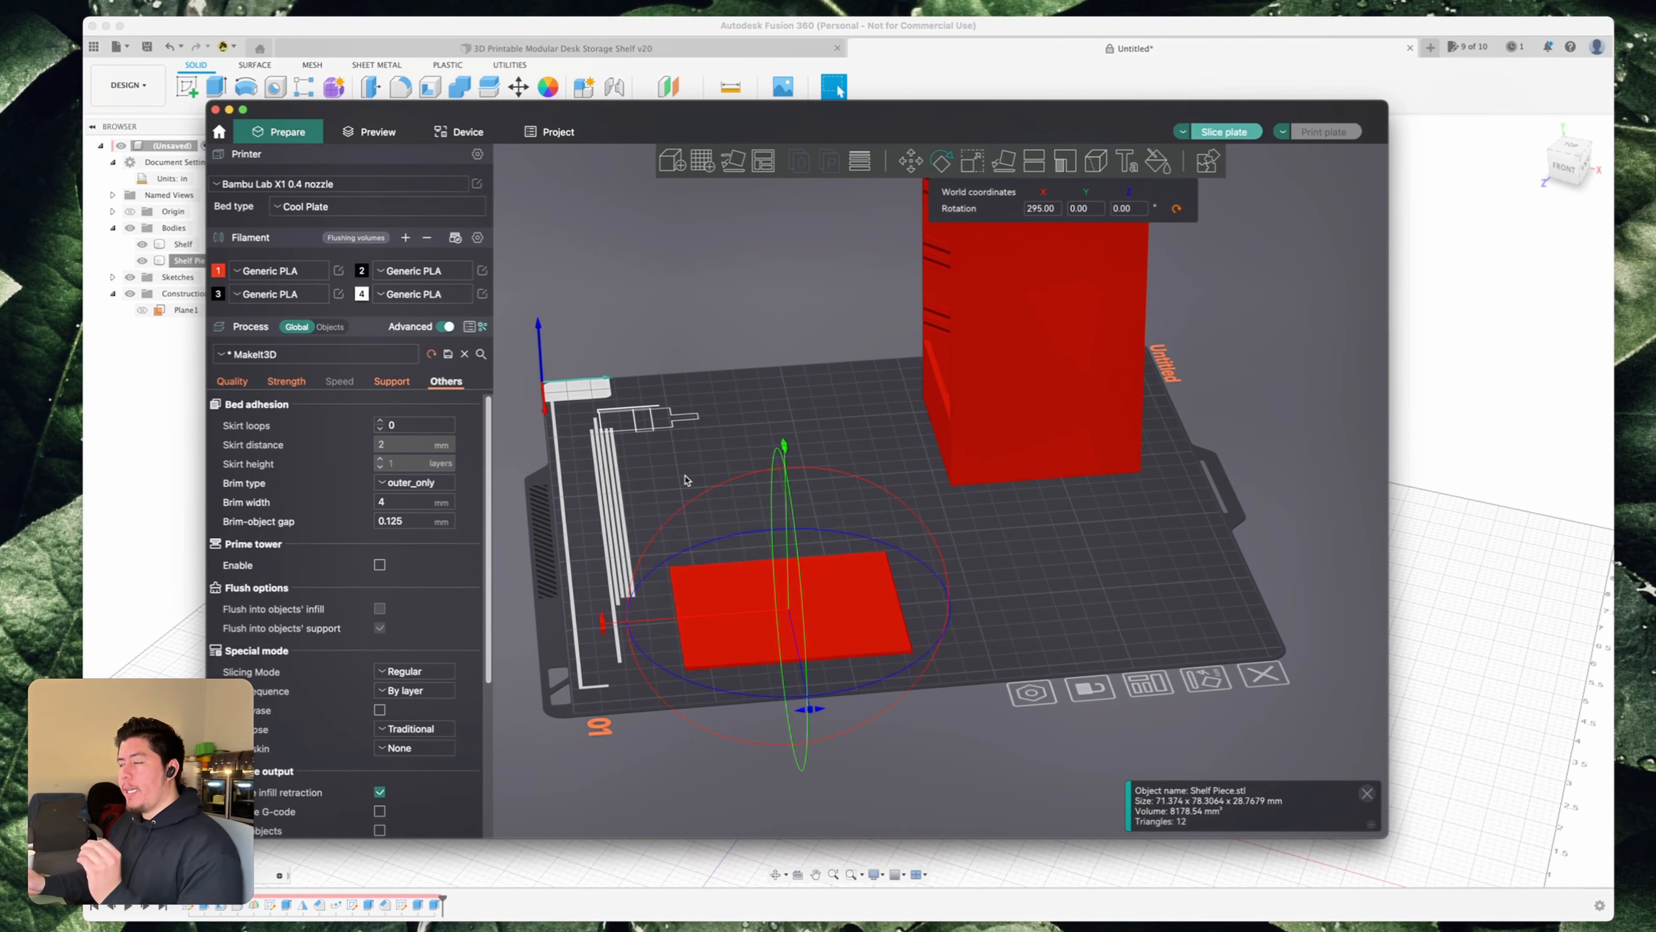
- Switch to OrcaSlicer and inspect the placement of the shelf and the shelf piece on the build plate
drag(763, 422, 801, 434)
drag(895, 459, 865, 456)
scroll(847, 457, up, 3)
scroll(815, 503, down, 5)
drag(857, 629, 1037, 620)
scroll(851, 578, up, 2)
scroll(866, 571, down, 4)
drag(866, 572, 997, 531)
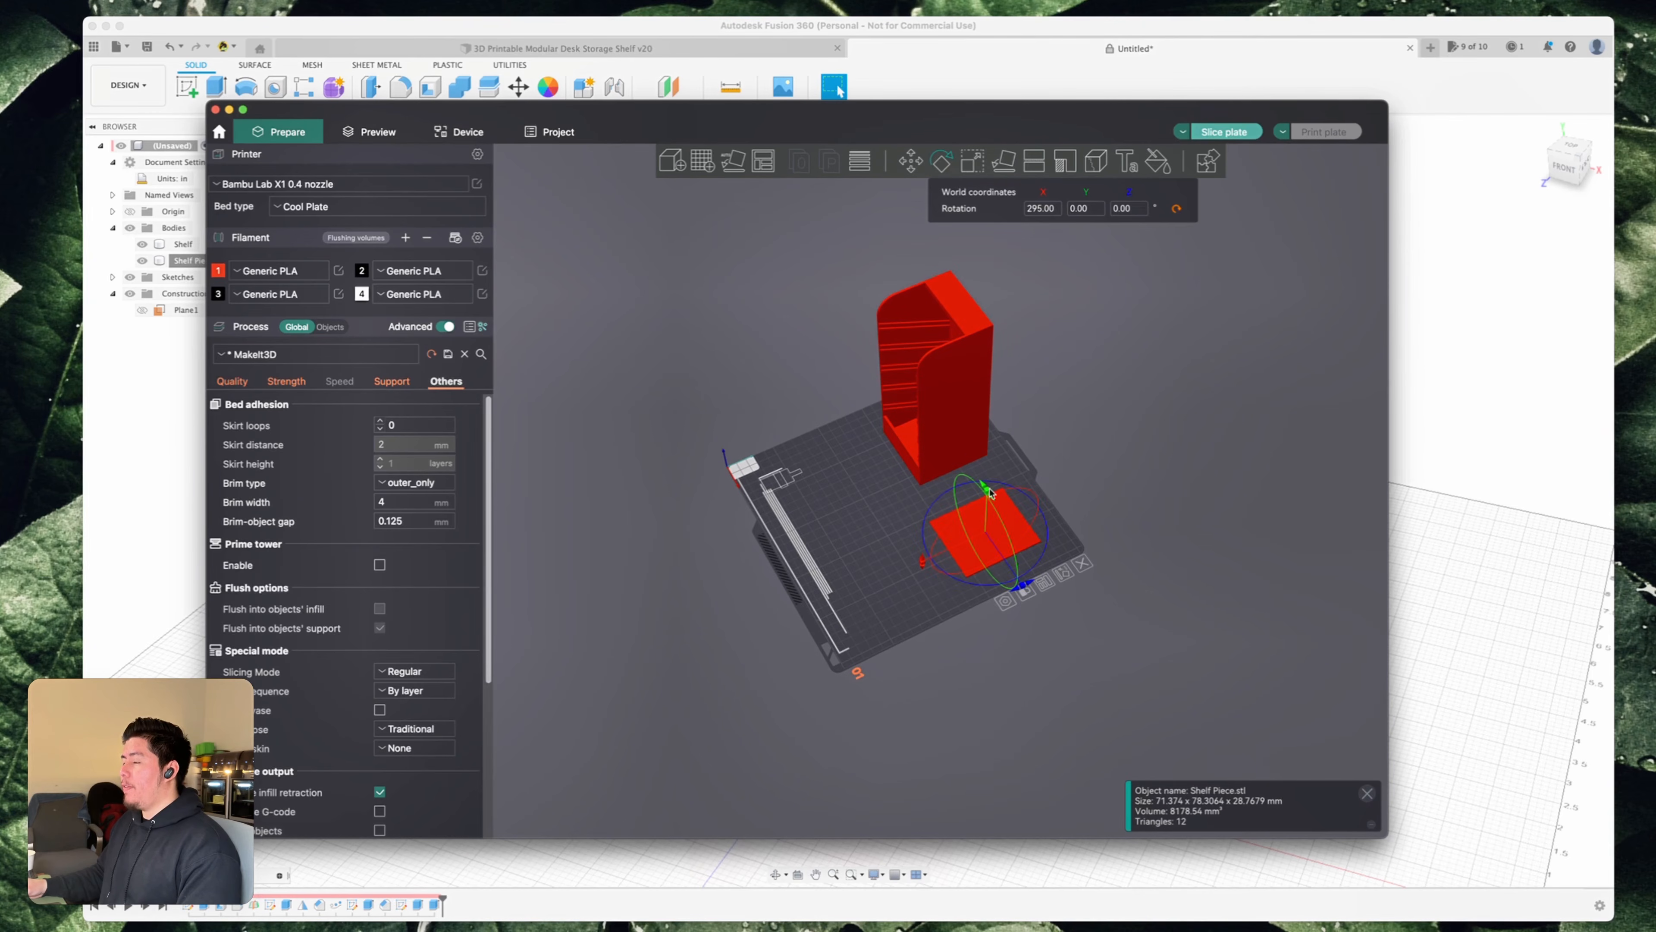
- Finish rotating the shelf piece and clone it with 3 copies
click(1066, 552)
click(1010, 542)
right_click(1005, 536)
click(927, 570)
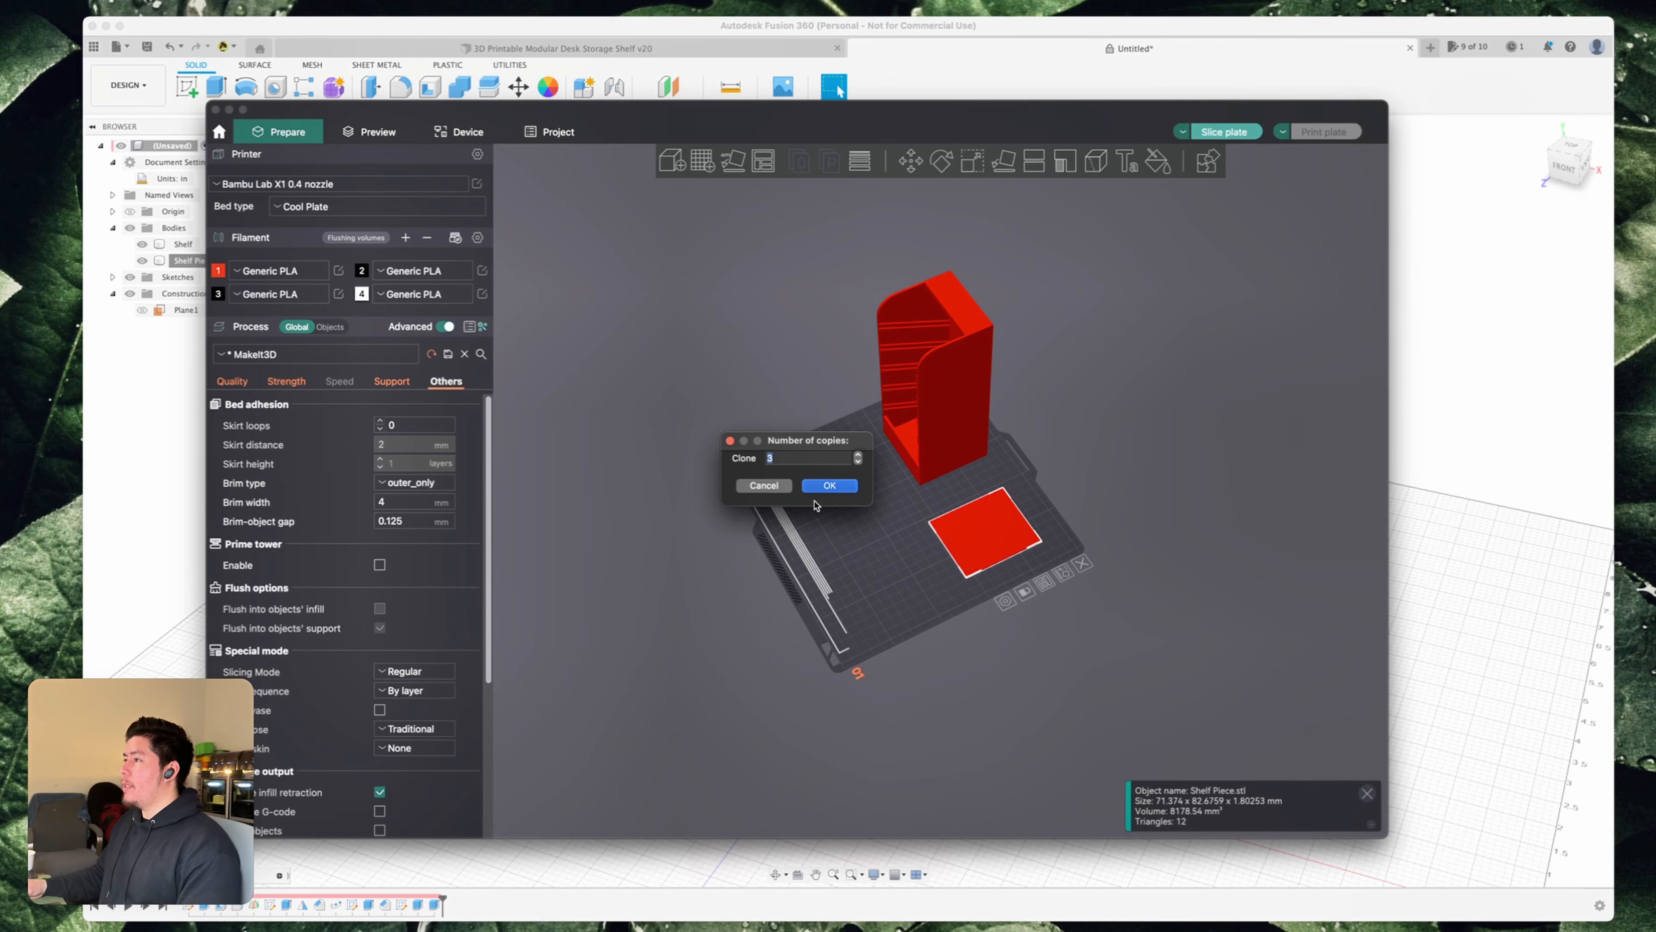
click(829, 488)
- Arrange the shelf piece copies within the build plate, spaced apart around the shelf, and slice the plate
mouse_move(940, 504)
mouse_down()
mouse_move(861, 488)
mouse_move(850, 468)
mouse_up()
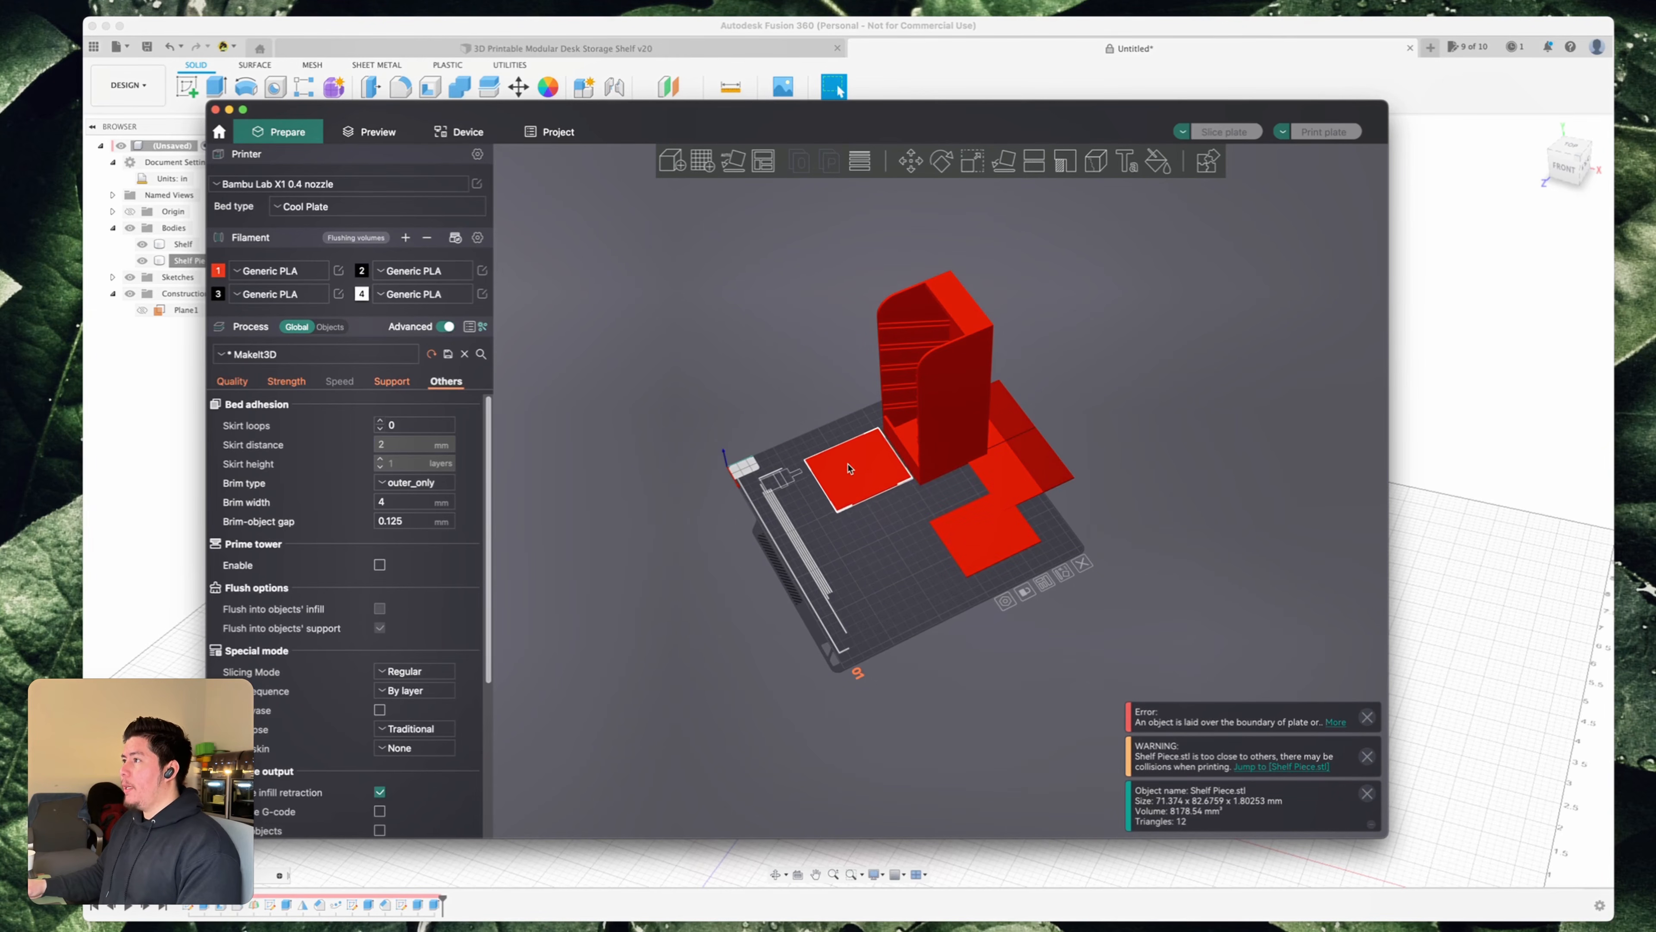
drag(1027, 475, 888, 542)
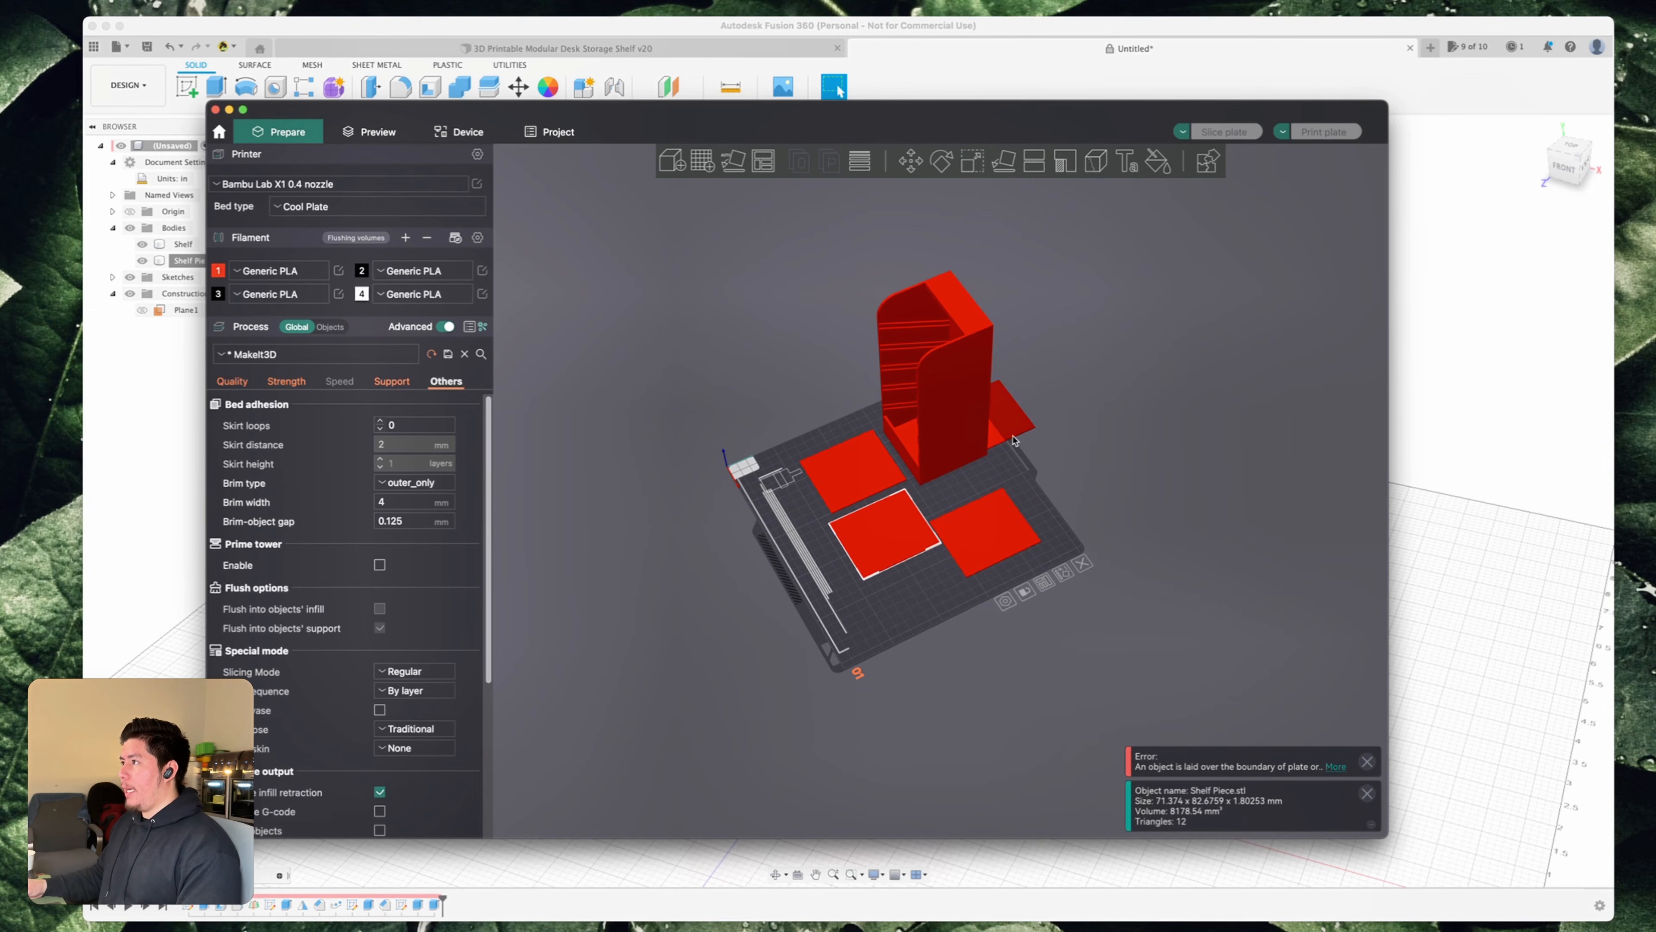
drag(997, 435, 861, 590)
scroll(907, 589, up, 3)
drag(831, 525, 799, 518)
drag(1043, 631, 1058, 652)
drag(913, 554, 938, 550)
drag(919, 507, 938, 522)
click(1224, 132)
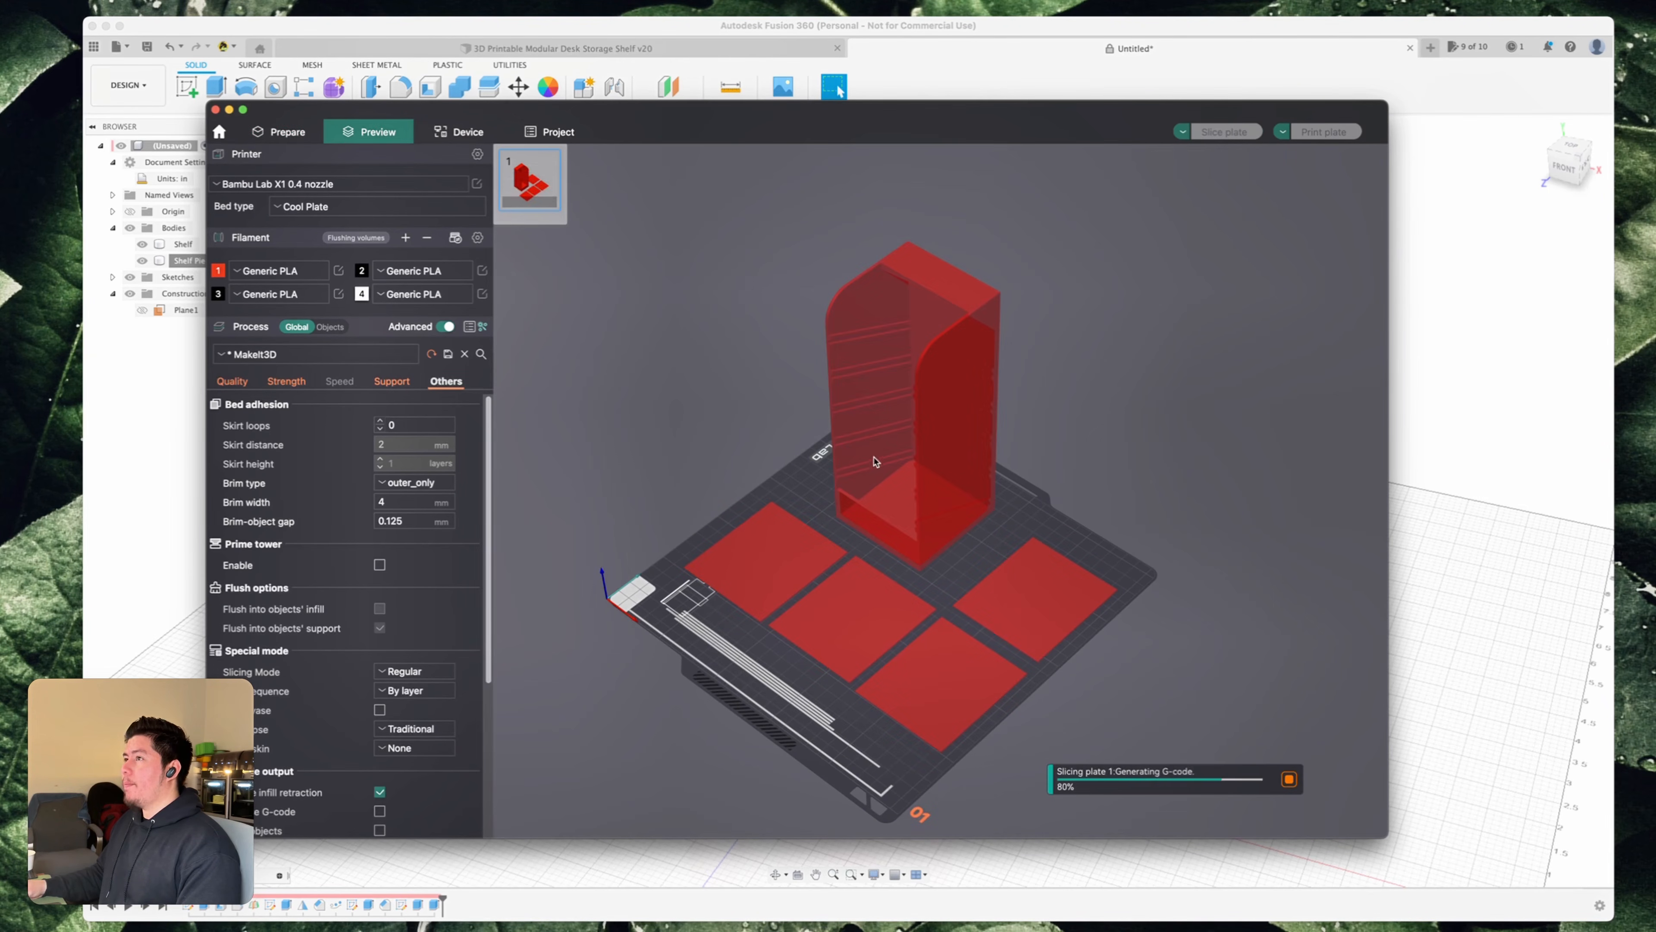
- Examine the sliced preview of the shelf and shelf pieces, the support settings and the print time estimate
drag(706, 536, 752, 538)
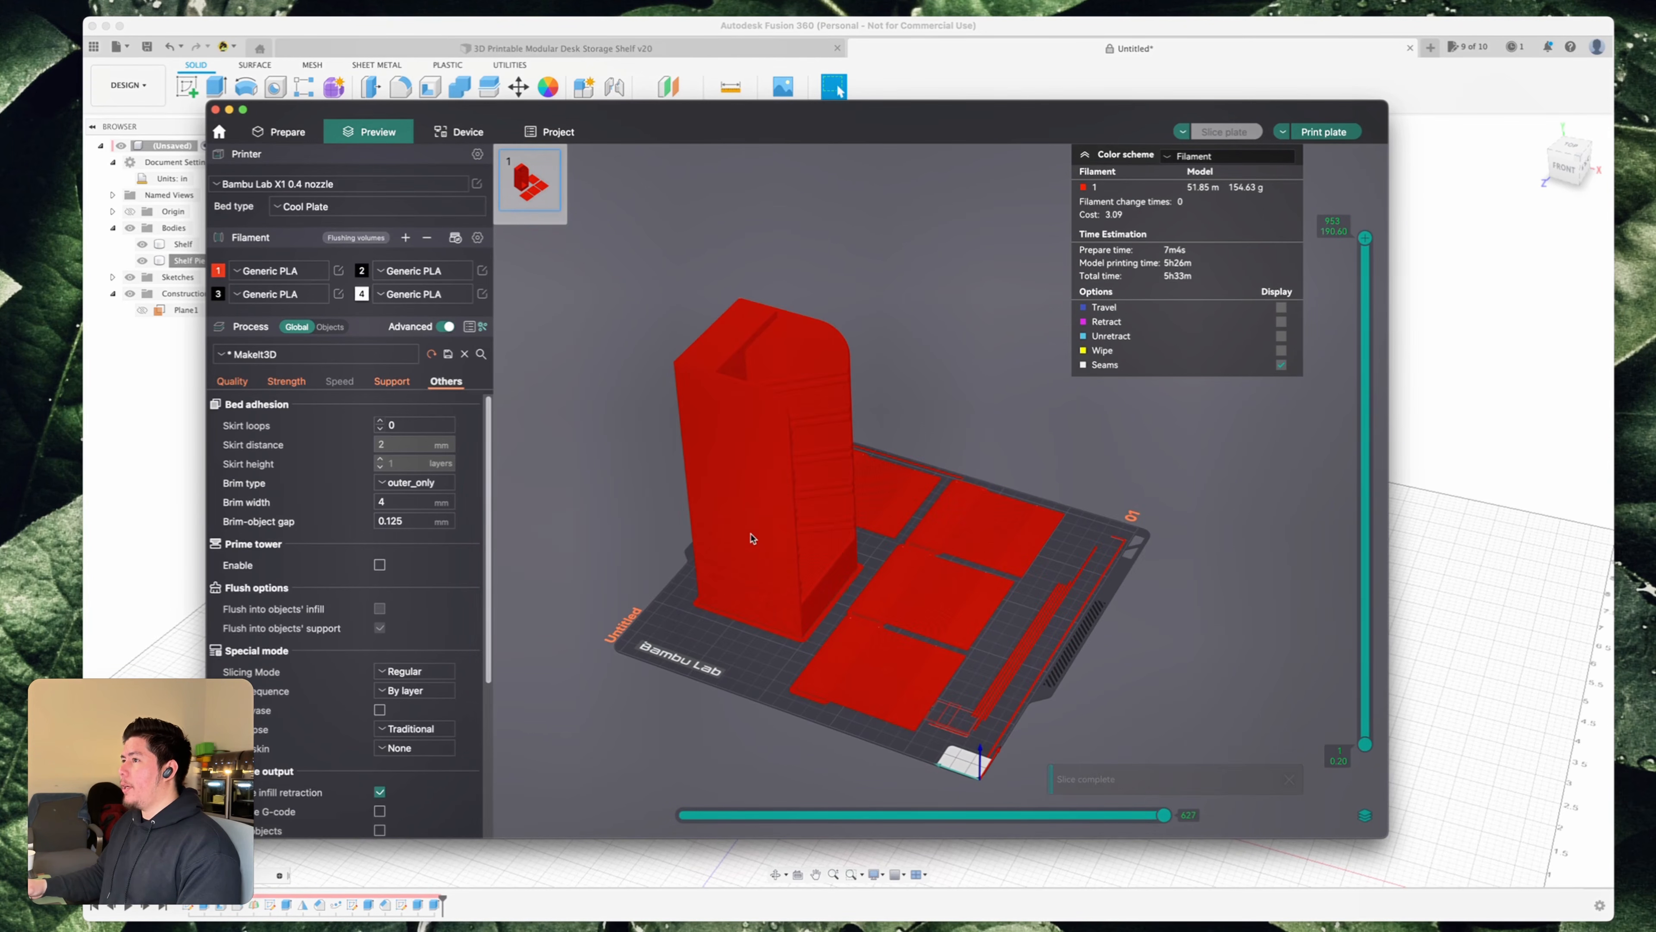
click(393, 384)
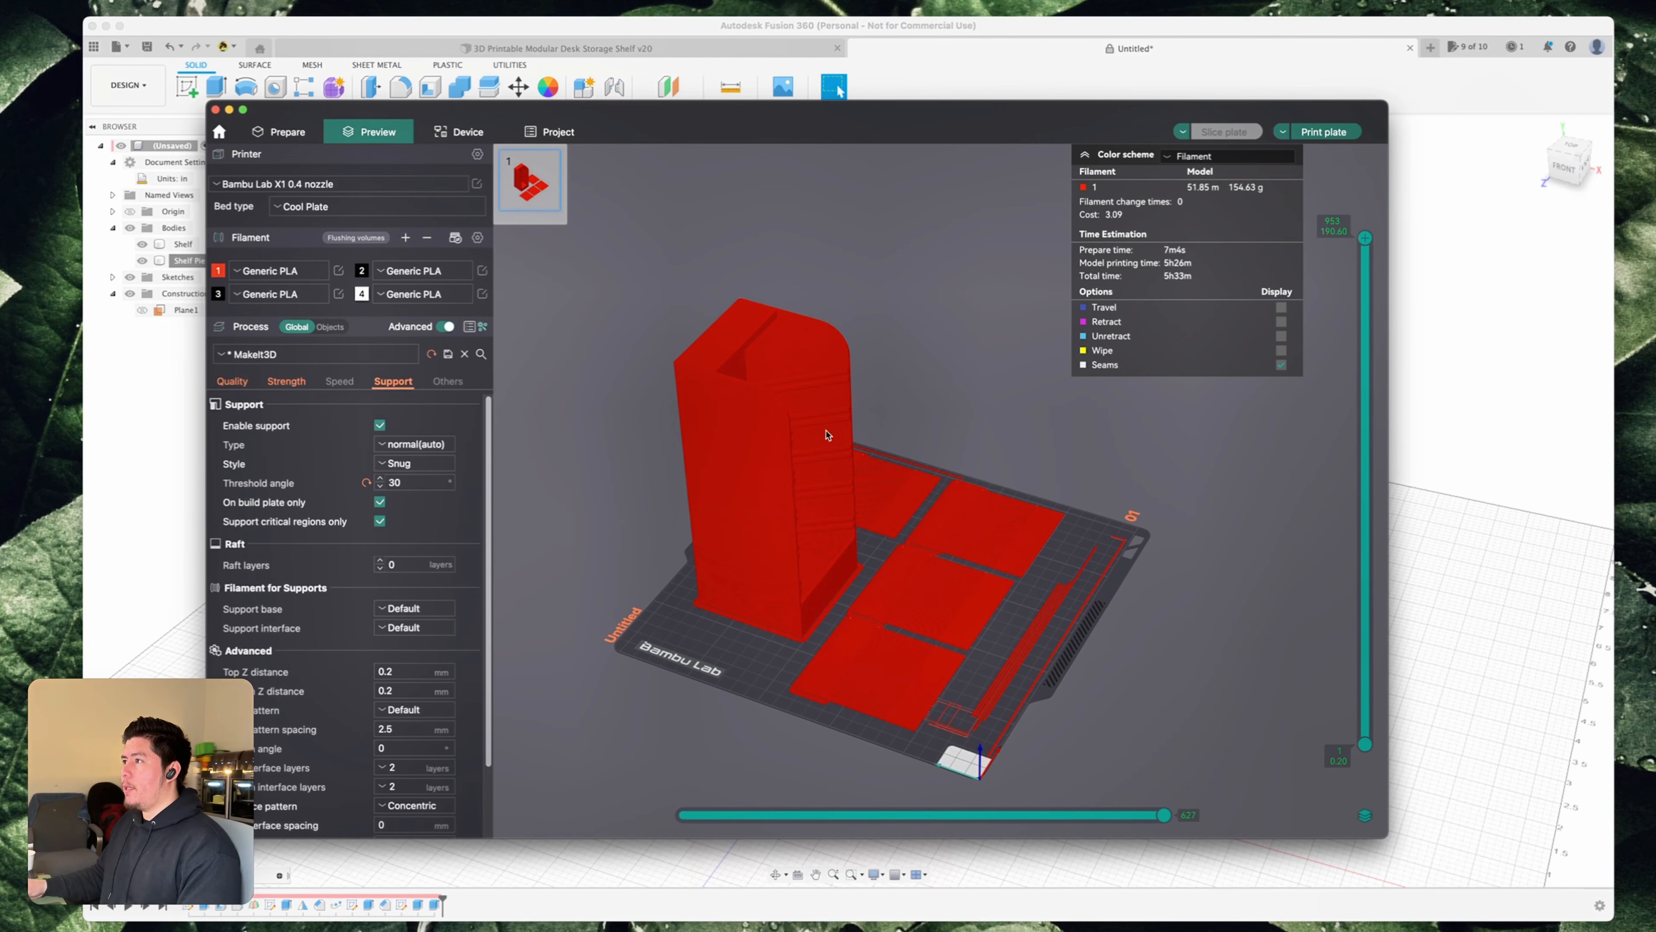
drag(642, 495, 779, 499)
scroll(880, 574, up, 5)
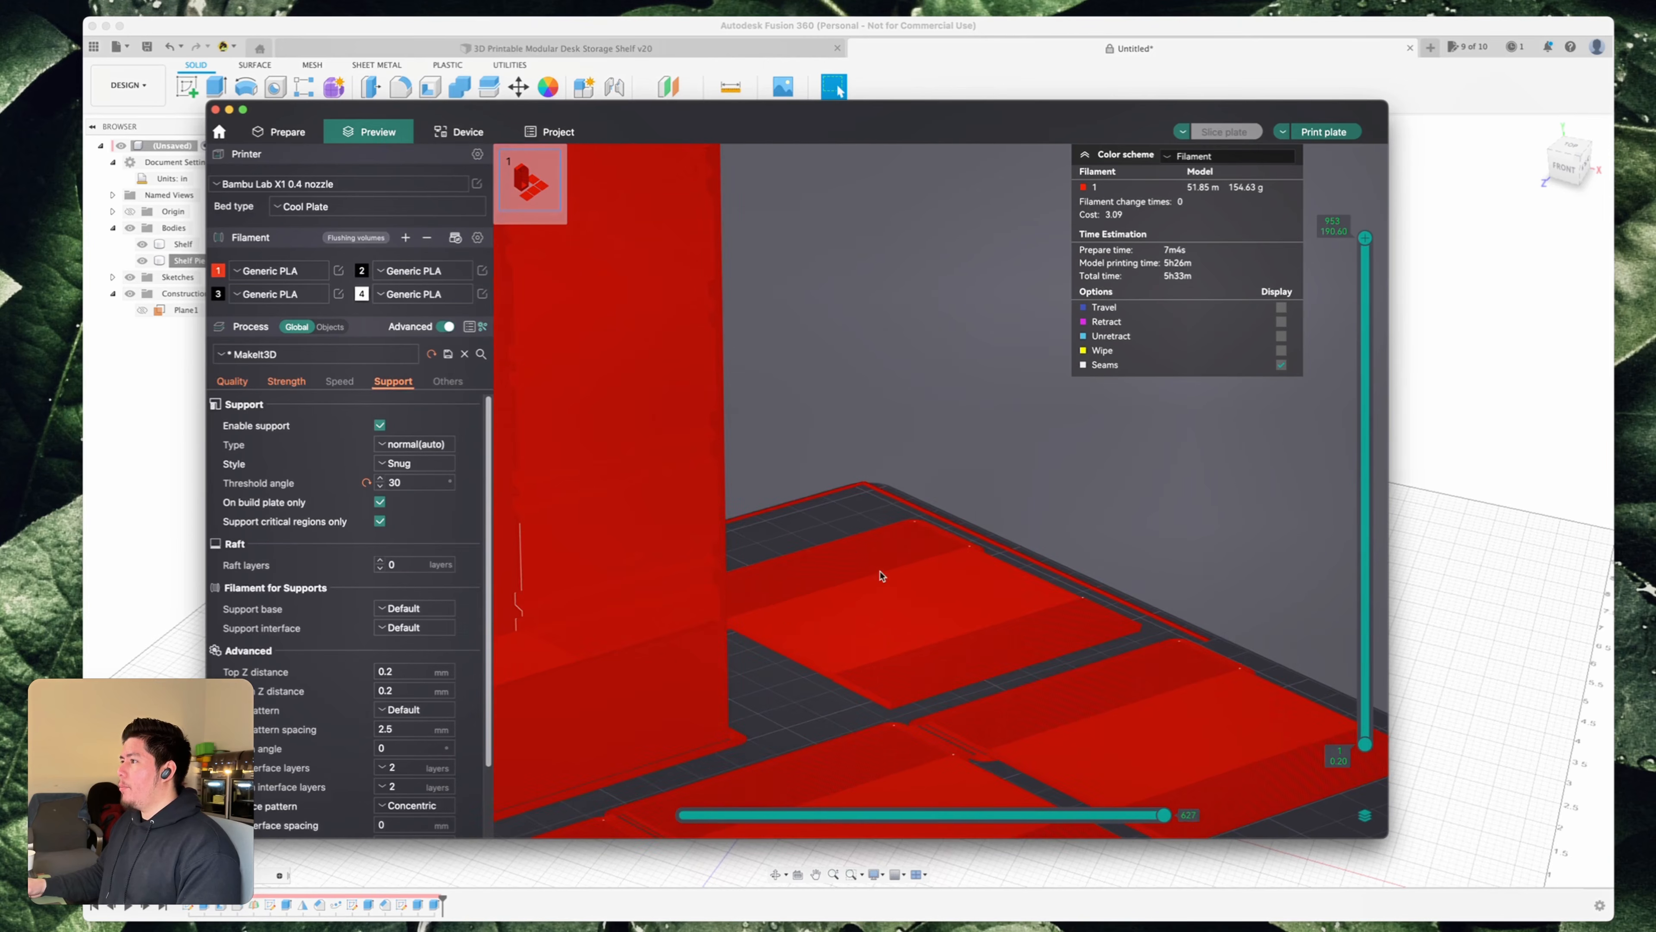
drag(824, 676, 858, 563)
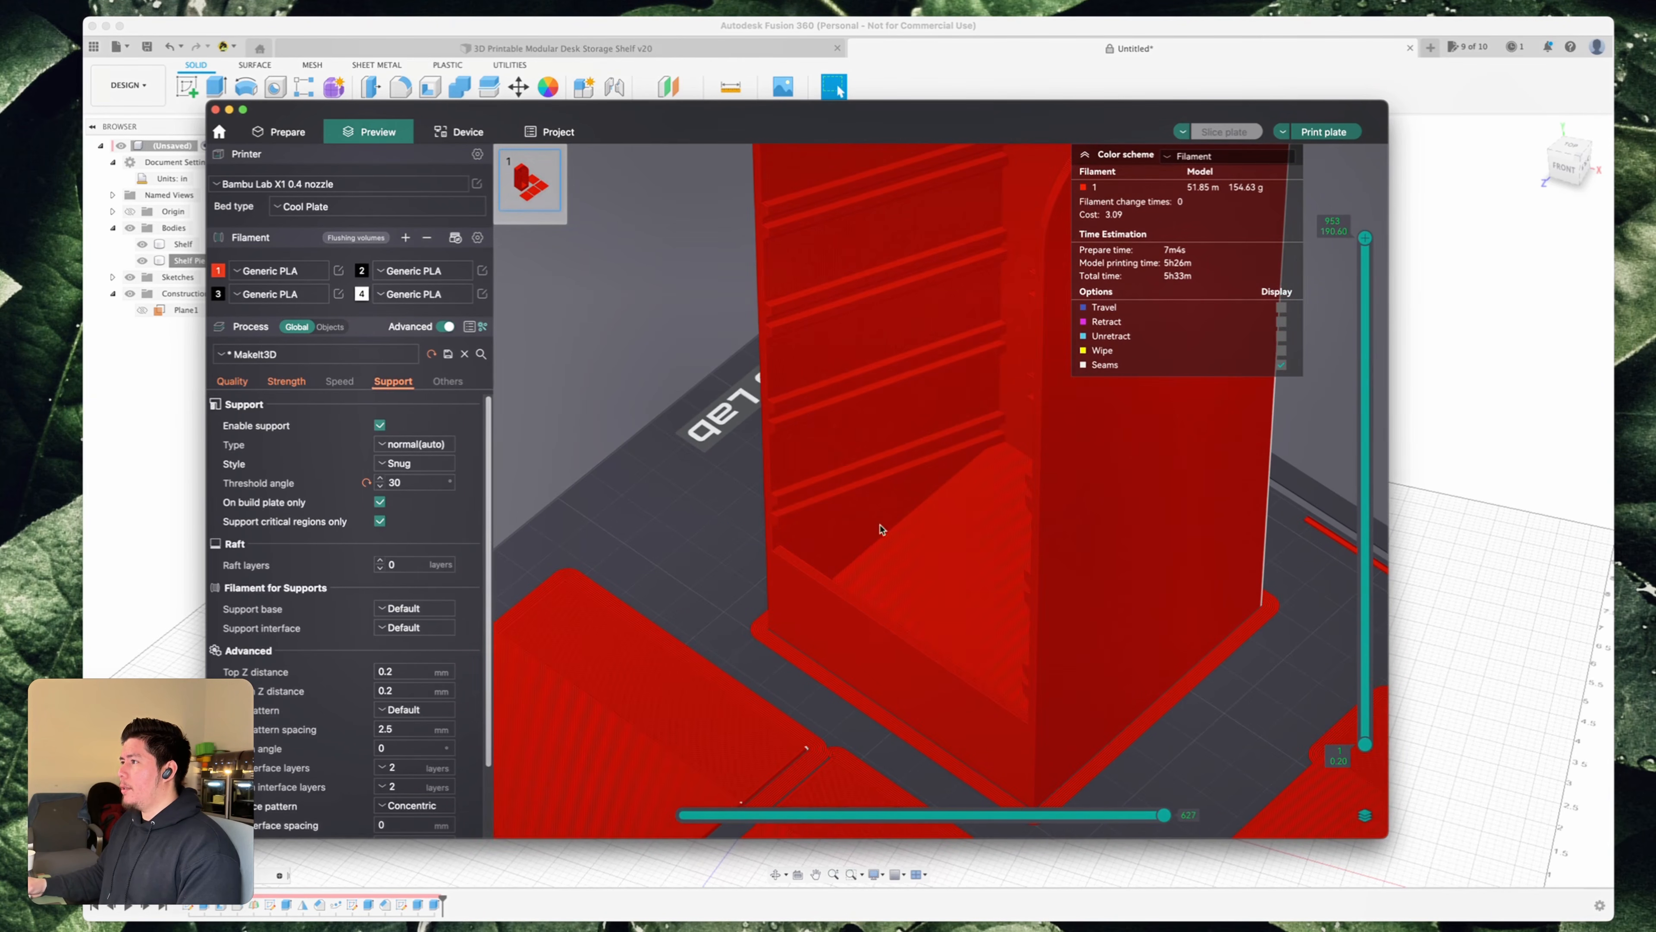
scroll(858, 562, down, 5)
drag(693, 488, 795, 479)
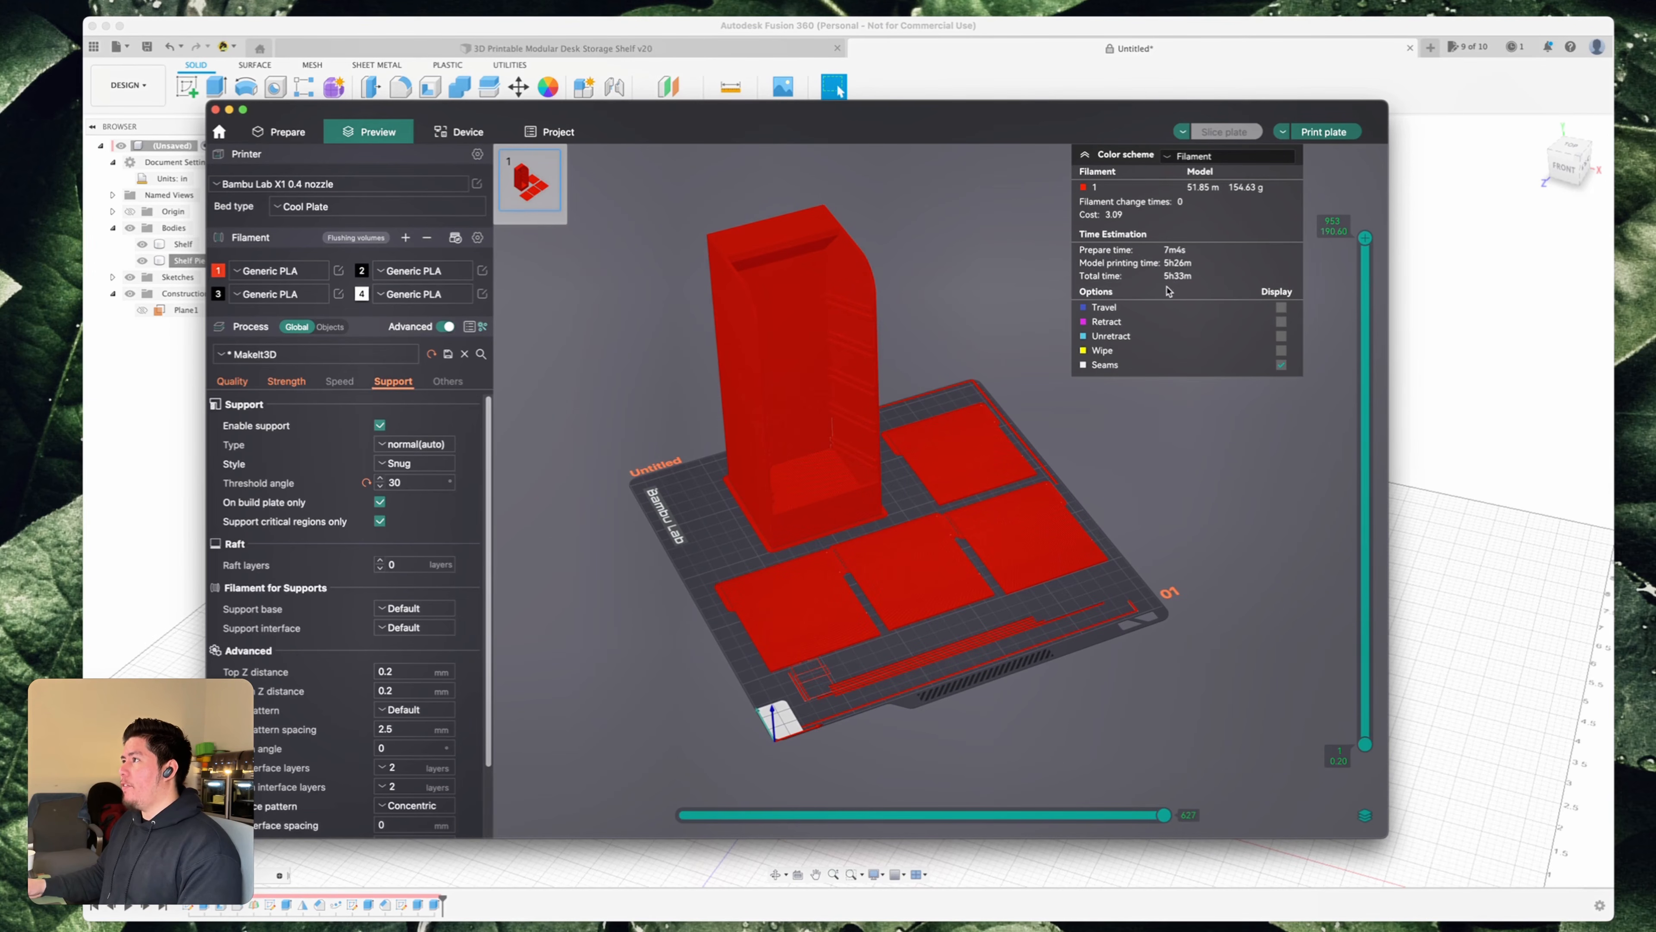
mouse_move(1367, 245)
mouse_down()
mouse_move(1366, 577)
mouse_move(1366, 239)
mouse_up()
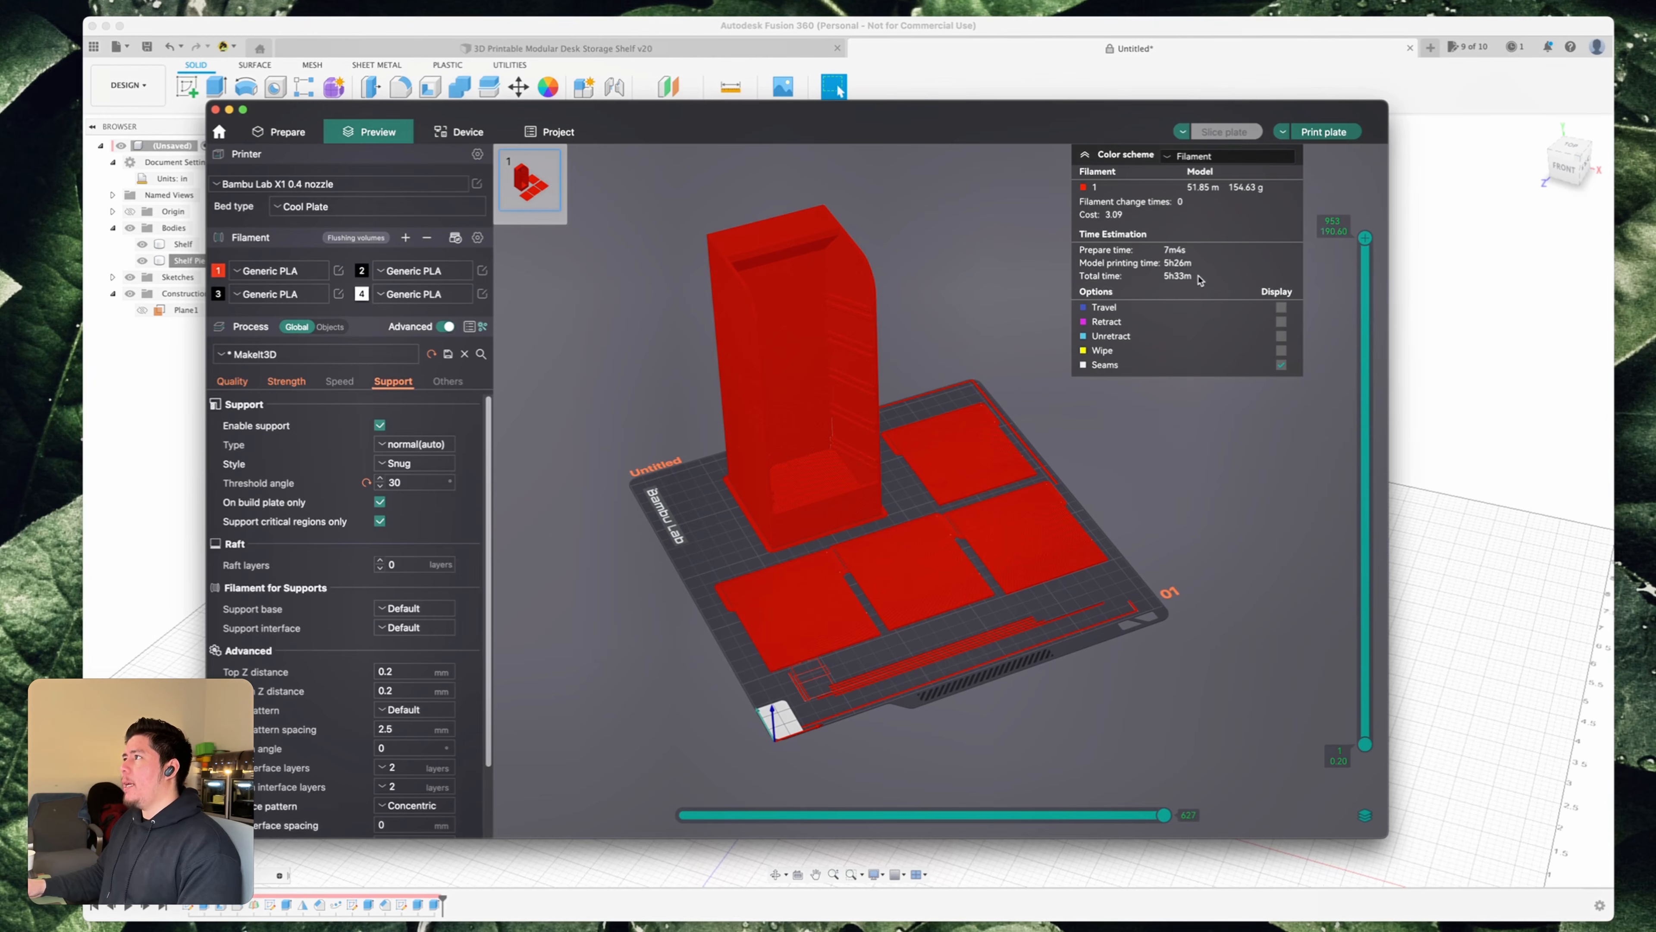
- Switch to Fusion 360 and change the inside thickness of the shelf's Shell feature
click(1482, 311)
click(639, 336)
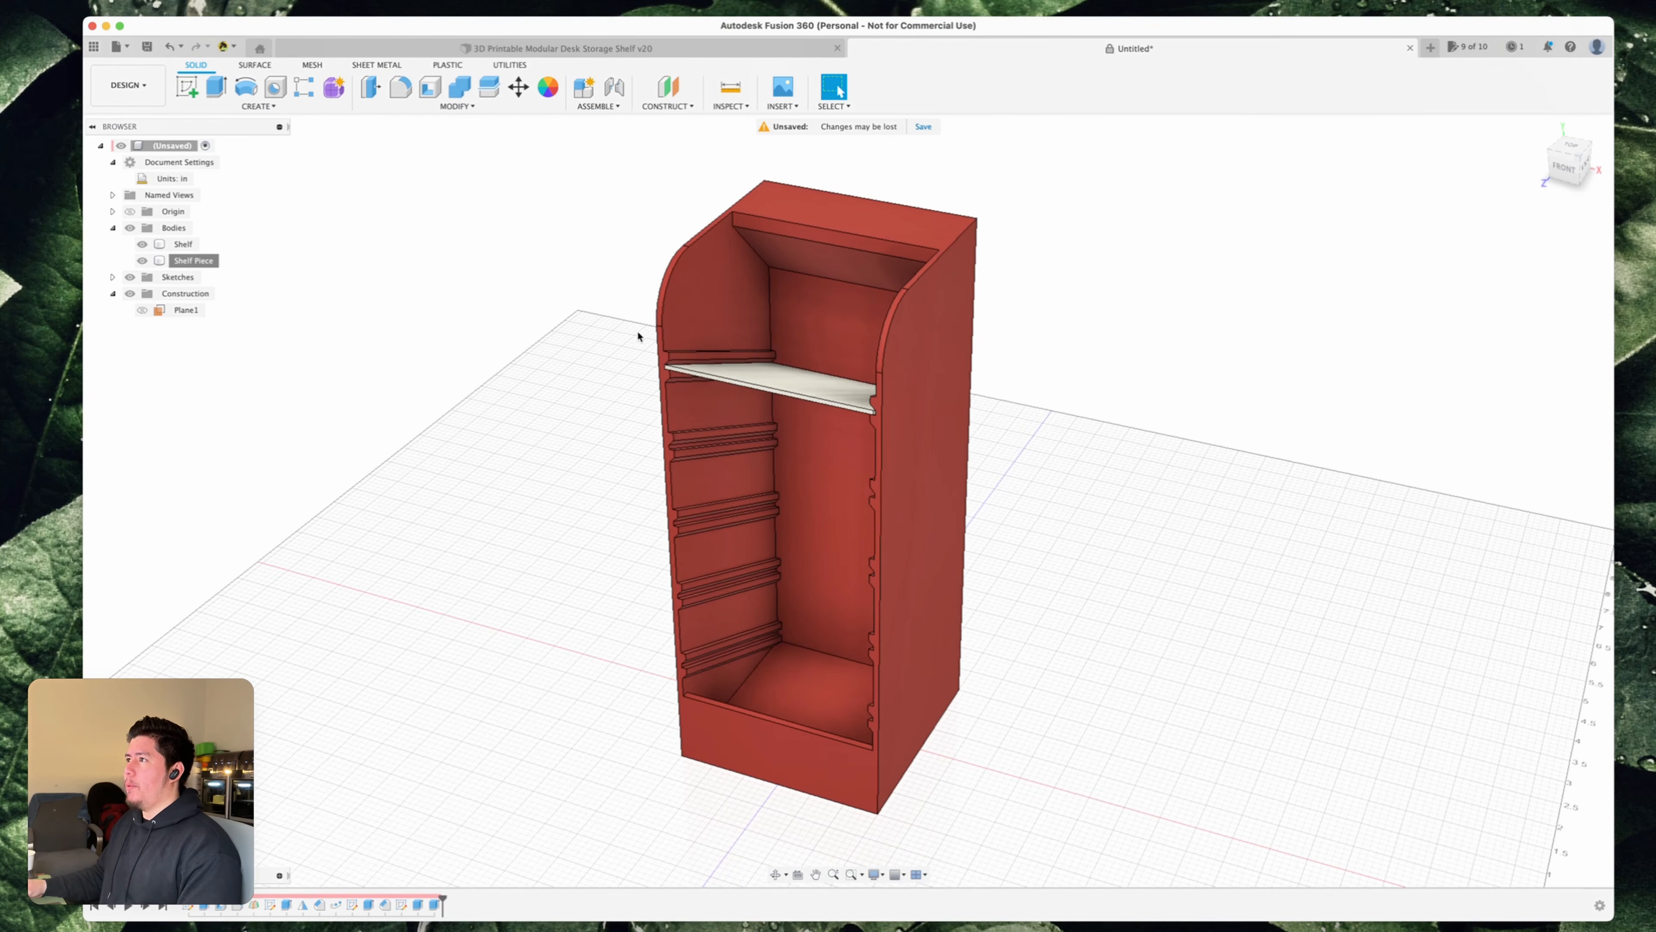
double_click(220, 907)
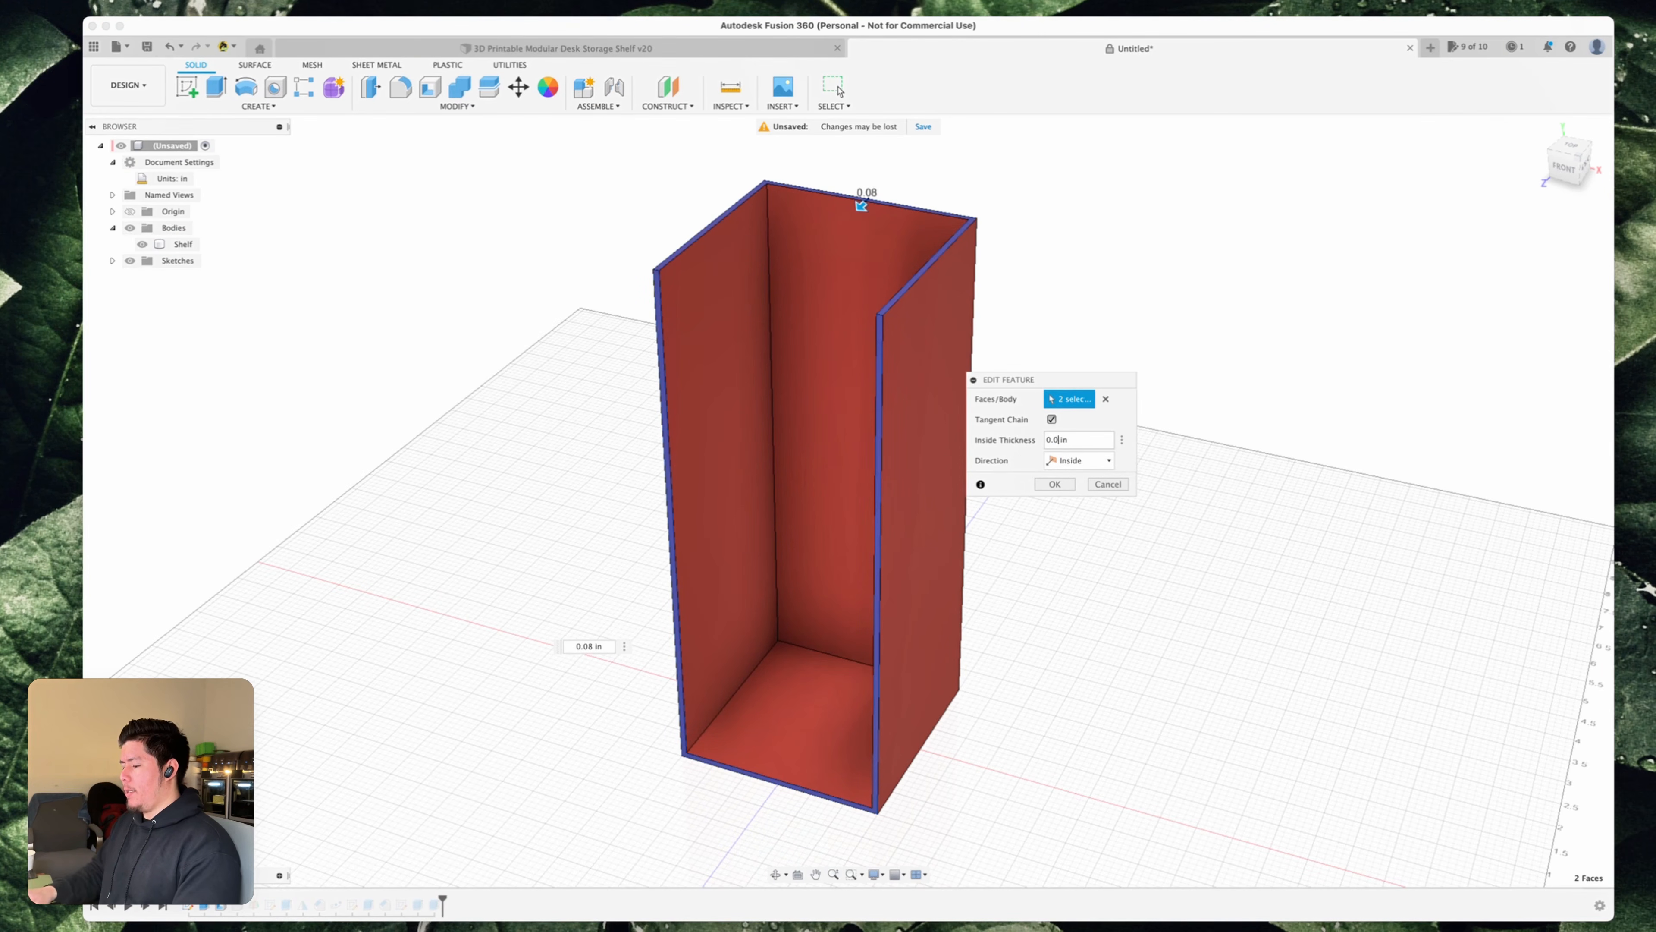
click(1055, 484)
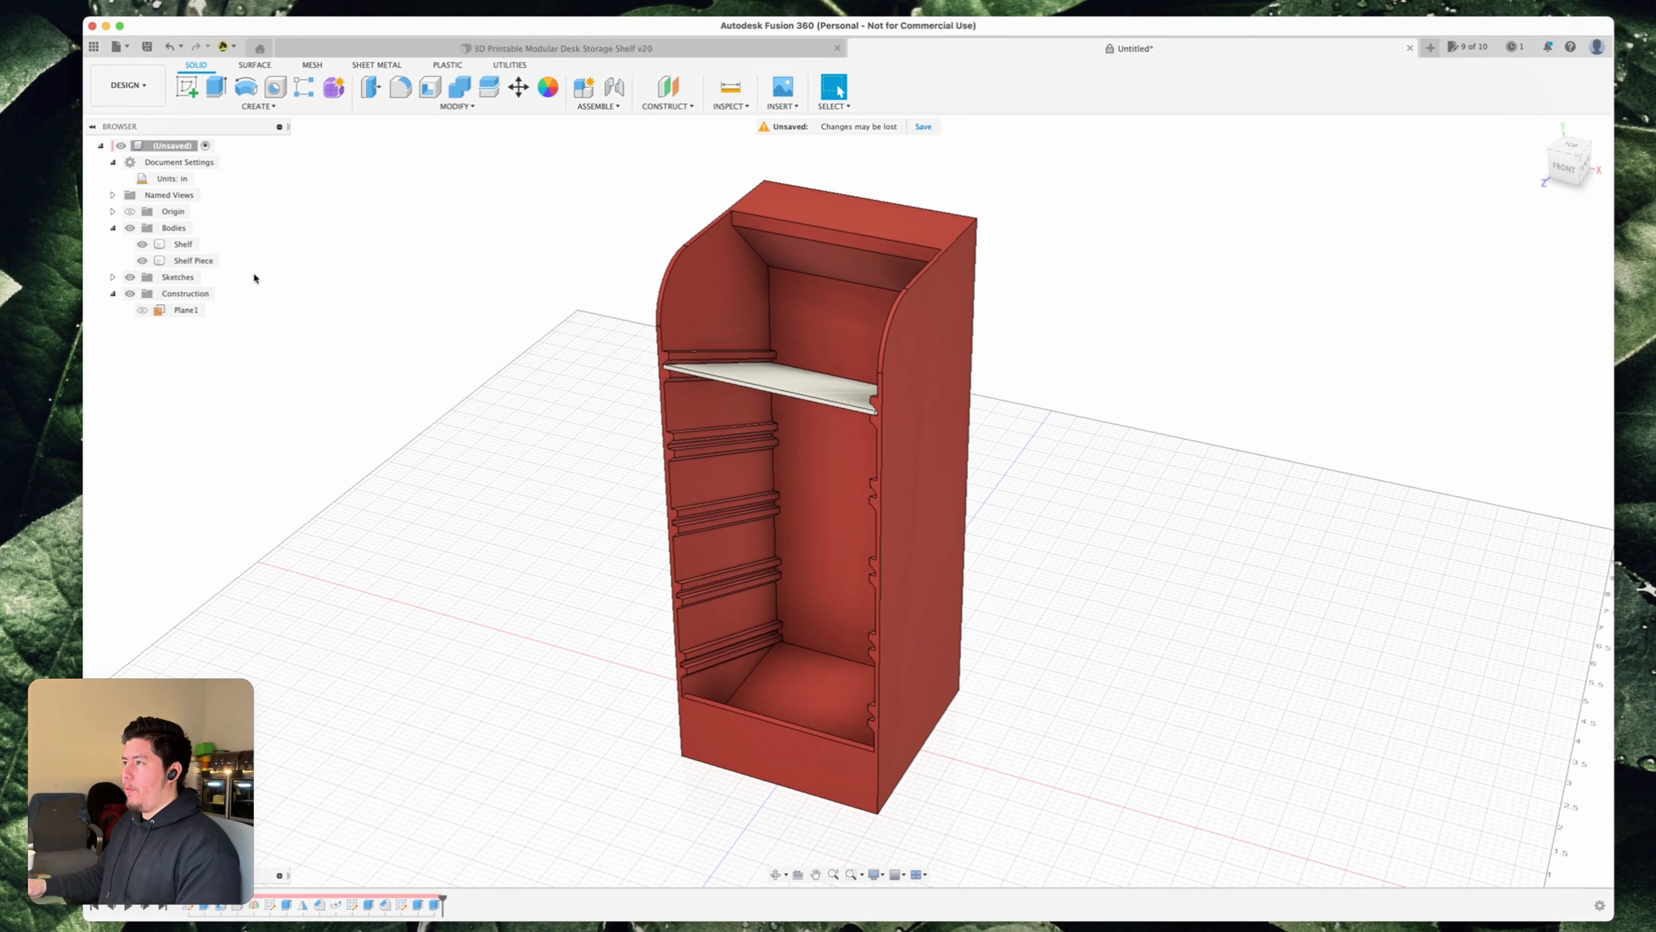
- Return to the OrcaSlicer plate preparation view and delete the outdated shelf model from the build plate
key(super+Tab)
click(280, 131)
key(Delete)
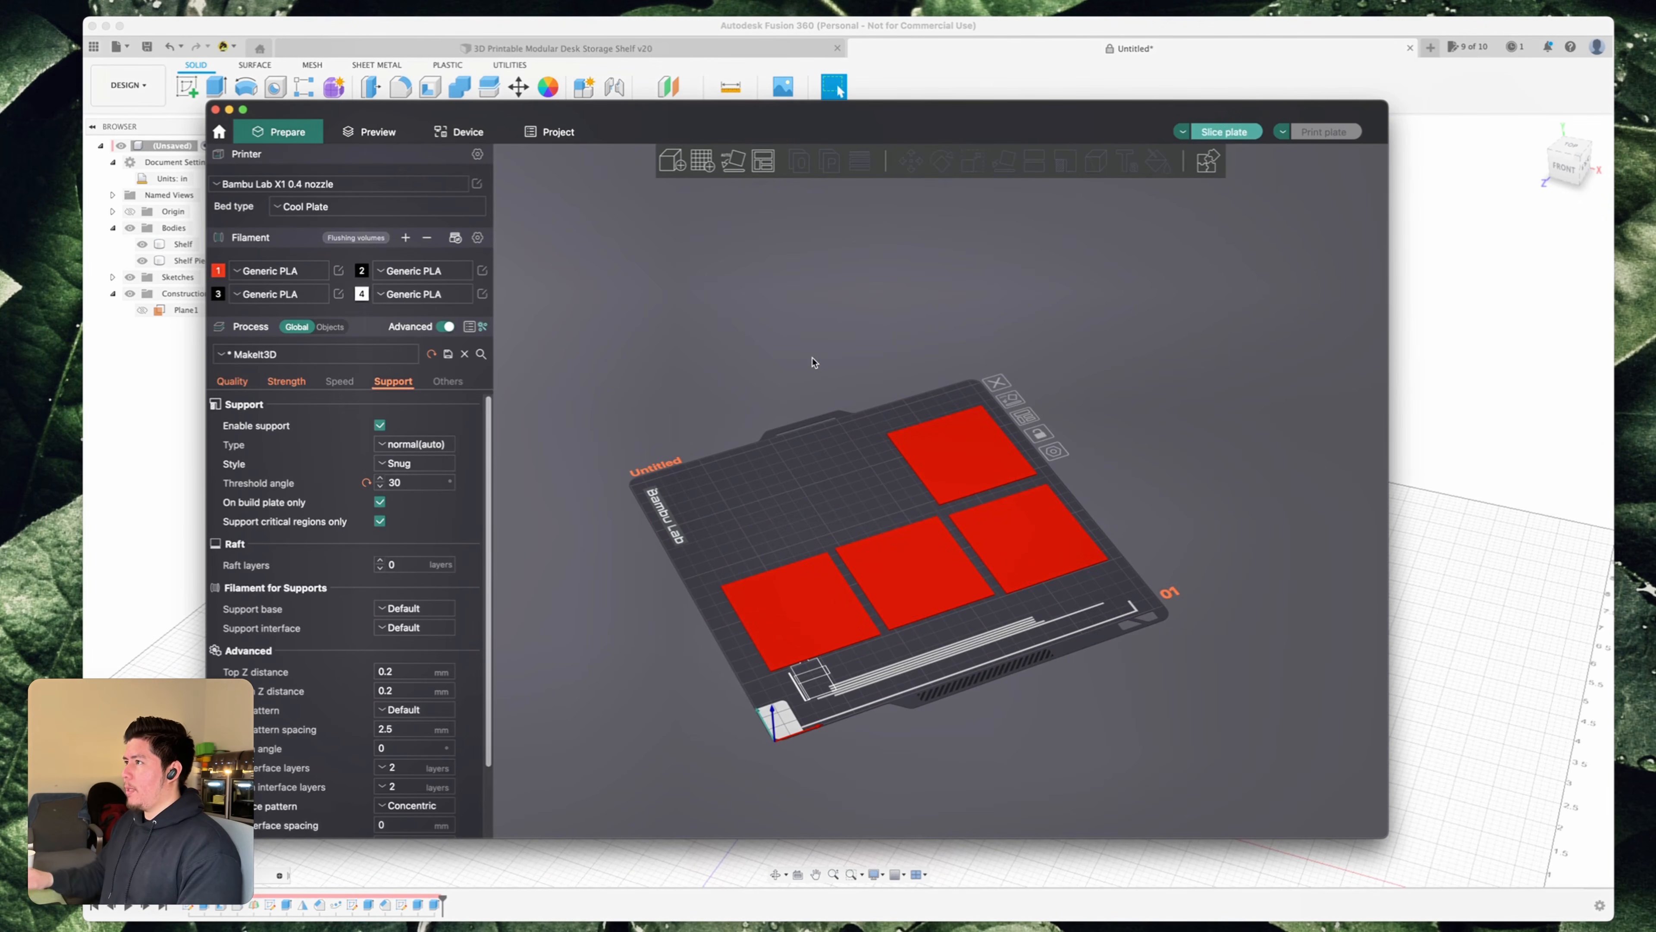
- Switch to Fusion 360 and send the Shelf body to OrcaSlicer as a high-refinement binary STL mesh in millimetres
key(super+Tab)
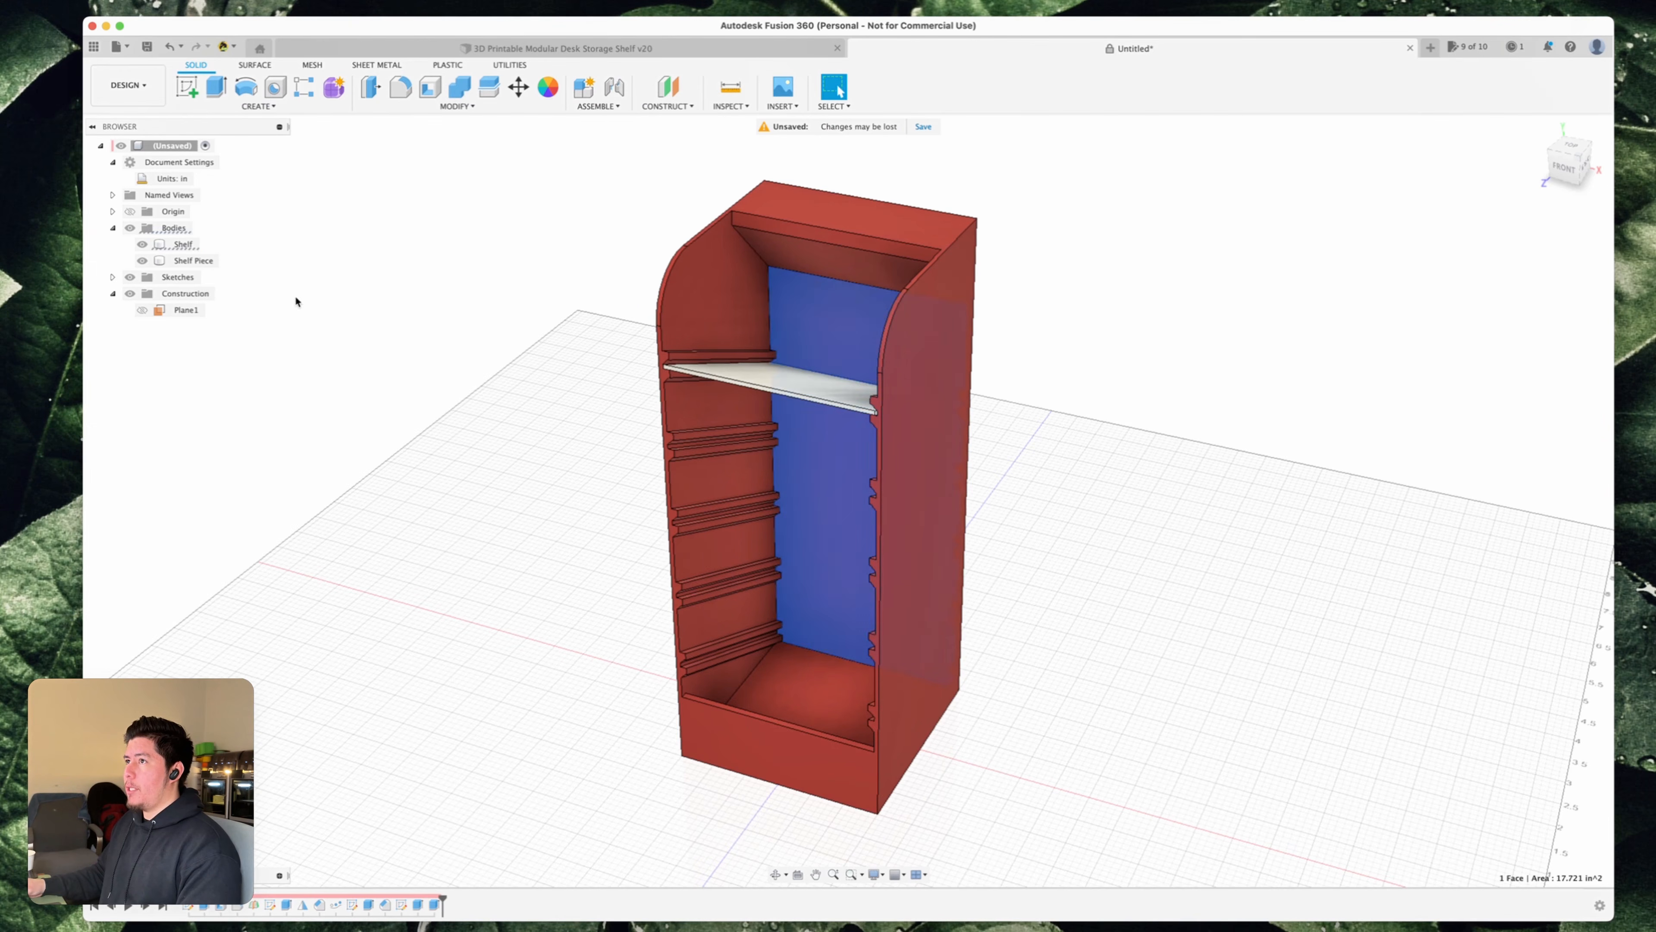
right_click(182, 245)
click(256, 401)
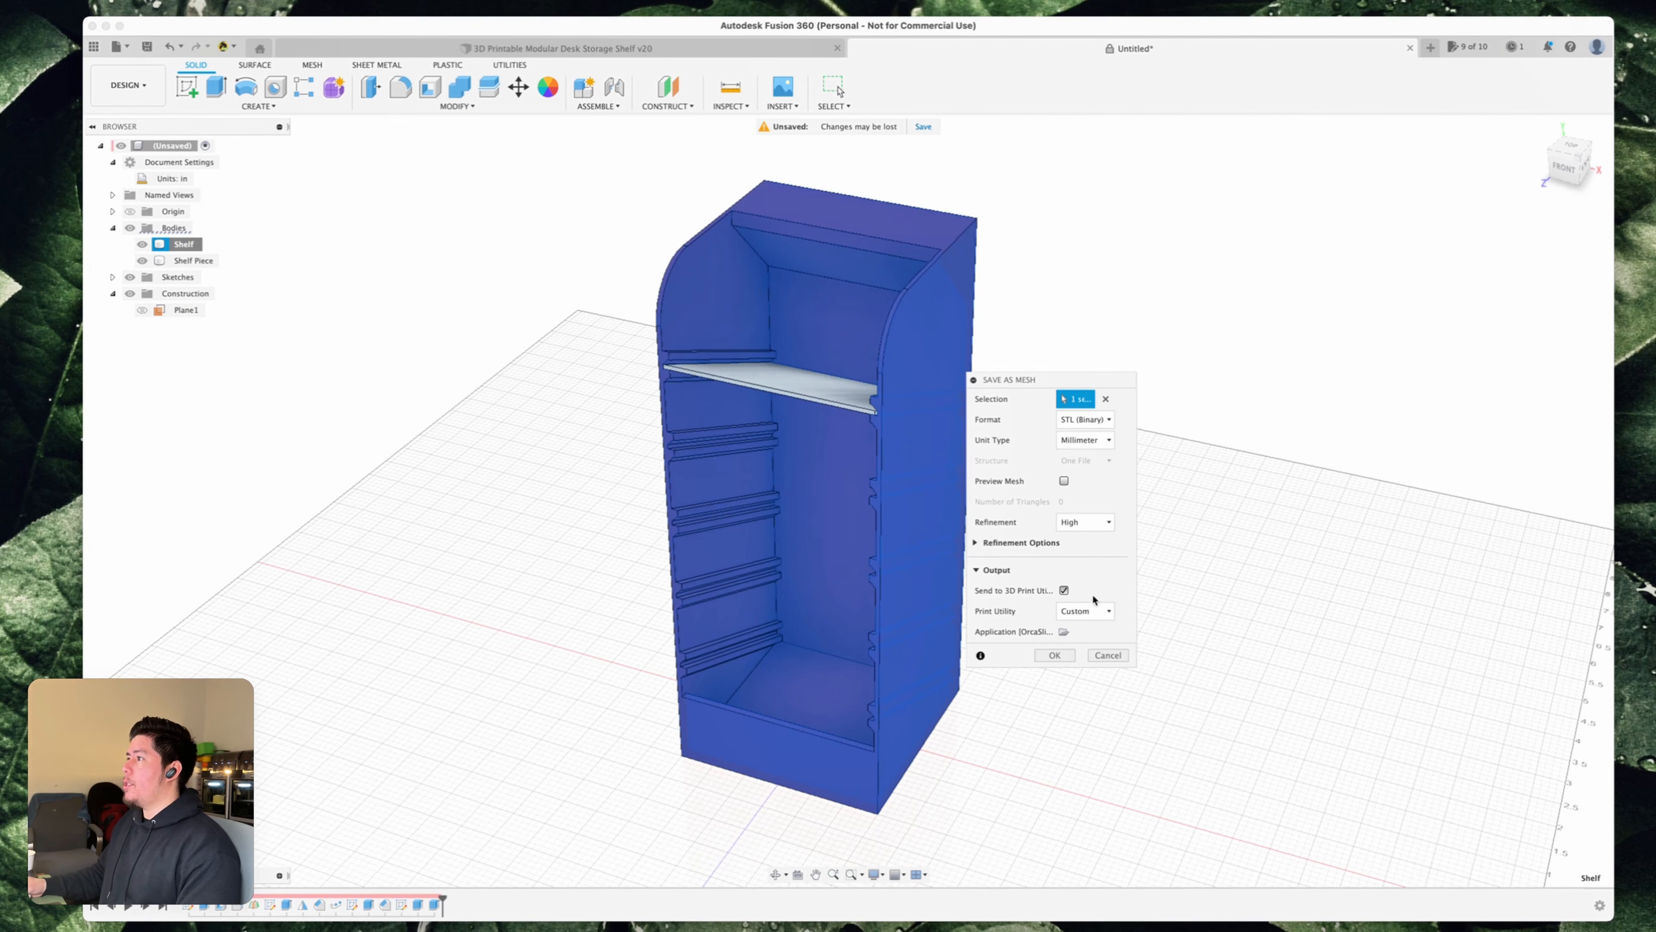
click(1065, 661)
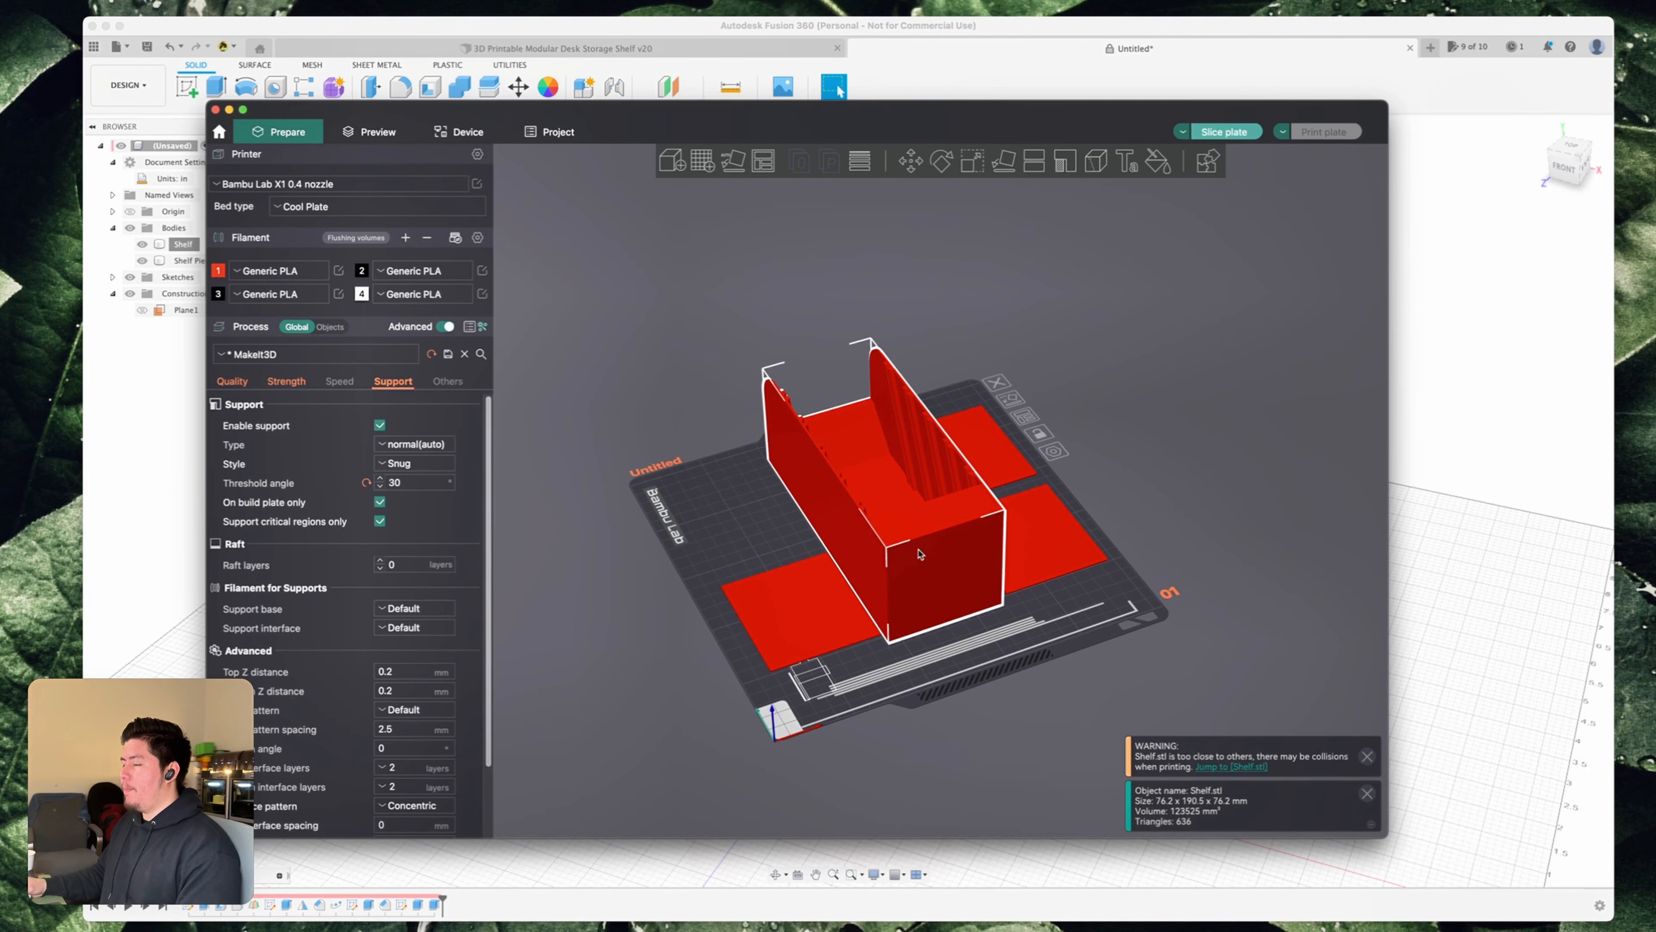
- Stand the imported shelf upright with a 90° rotation about X, clear of the shelf pieces, and slice the plate
key(r)
drag(660, 563, 903, 569)
drag(1075, 484, 874, 555)
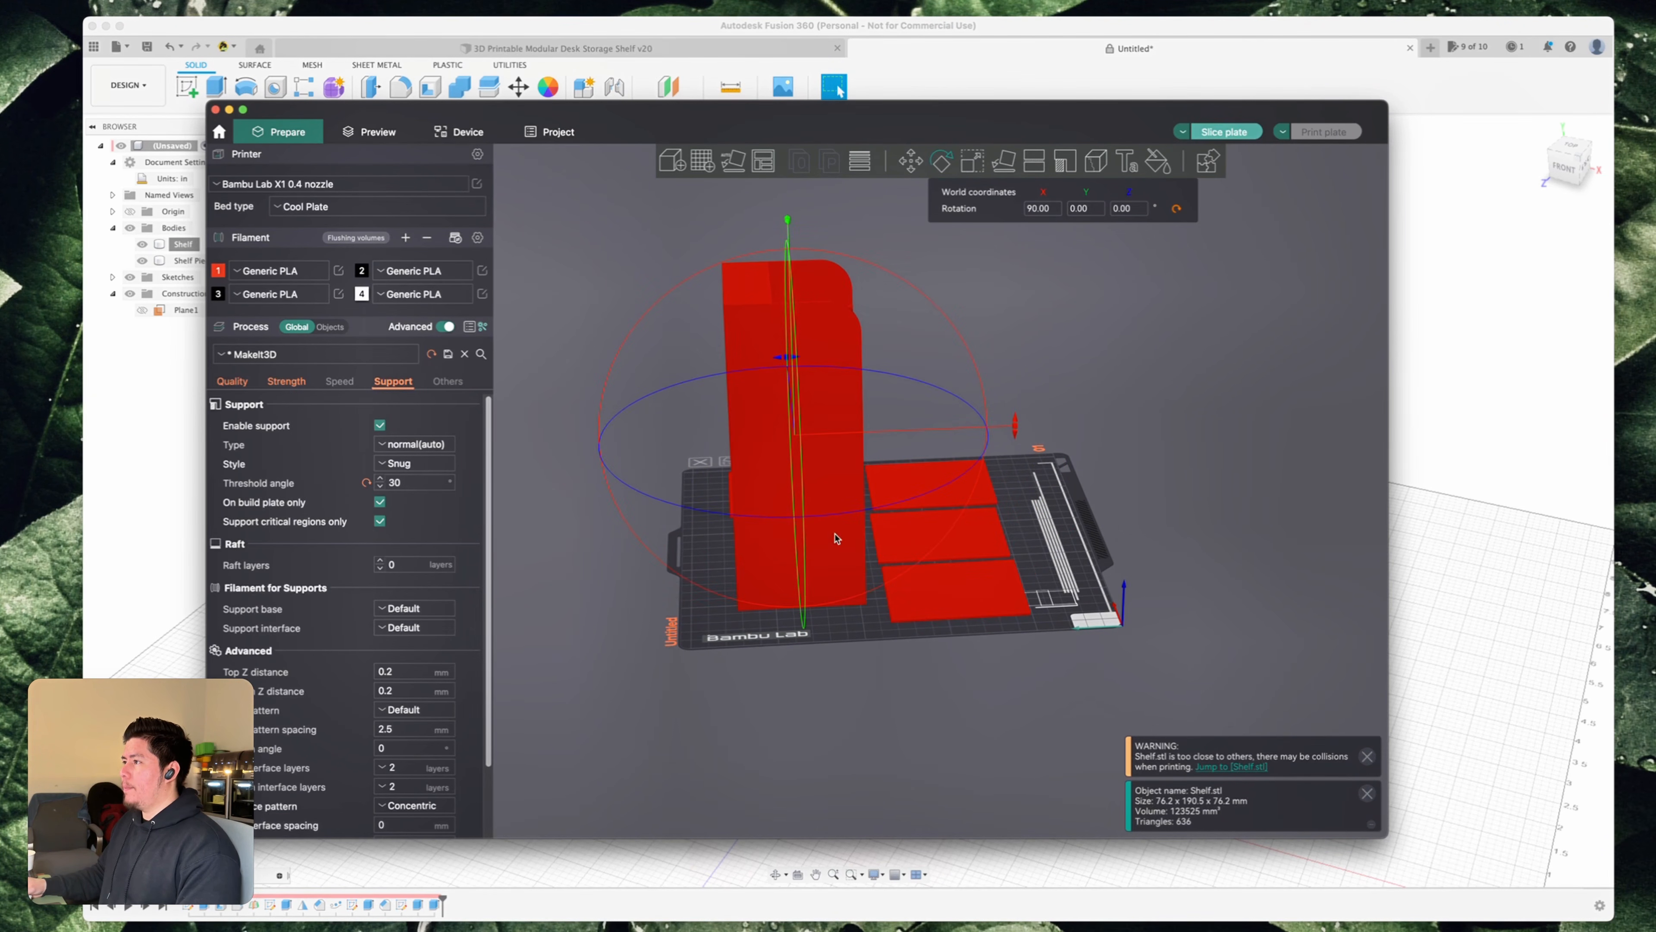
click(1226, 133)
- Examine the re-sliced preview of the thickness-adjusted shelf and its pieces, including the filament and time estimates
drag(1038, 526, 1004, 619)
drag(767, 447, 897, 465)
scroll(896, 465, up, 6)
drag(1211, 569, 888, 578)
scroll(888, 578, down, 8)
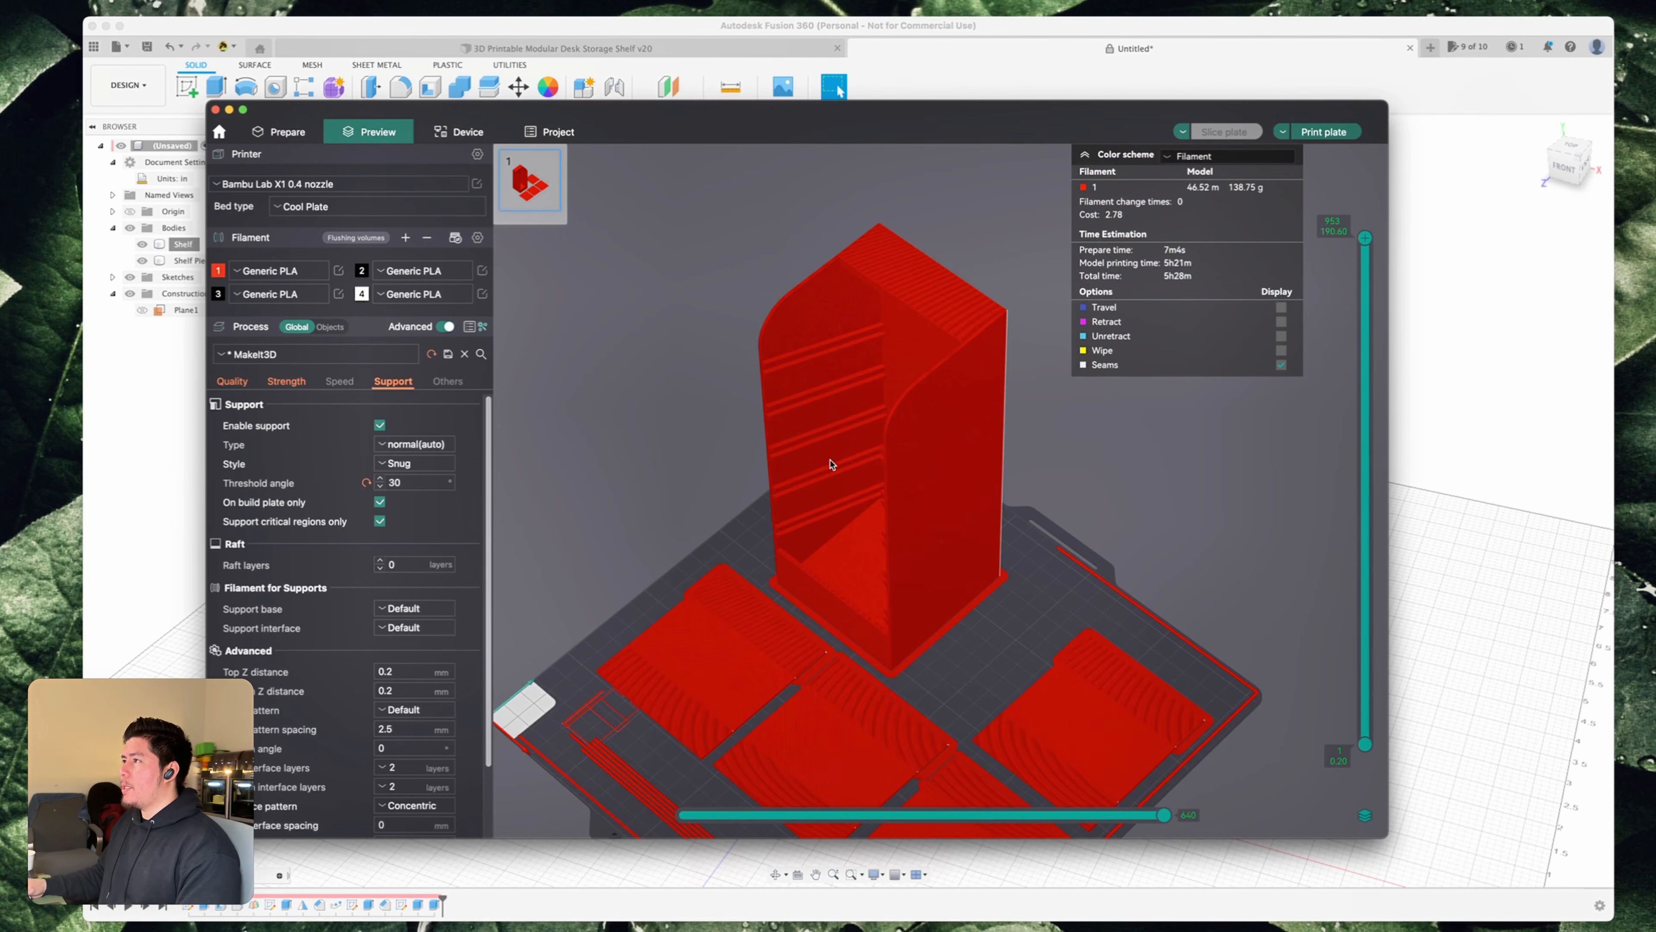
scroll(911, 544, up, 5)
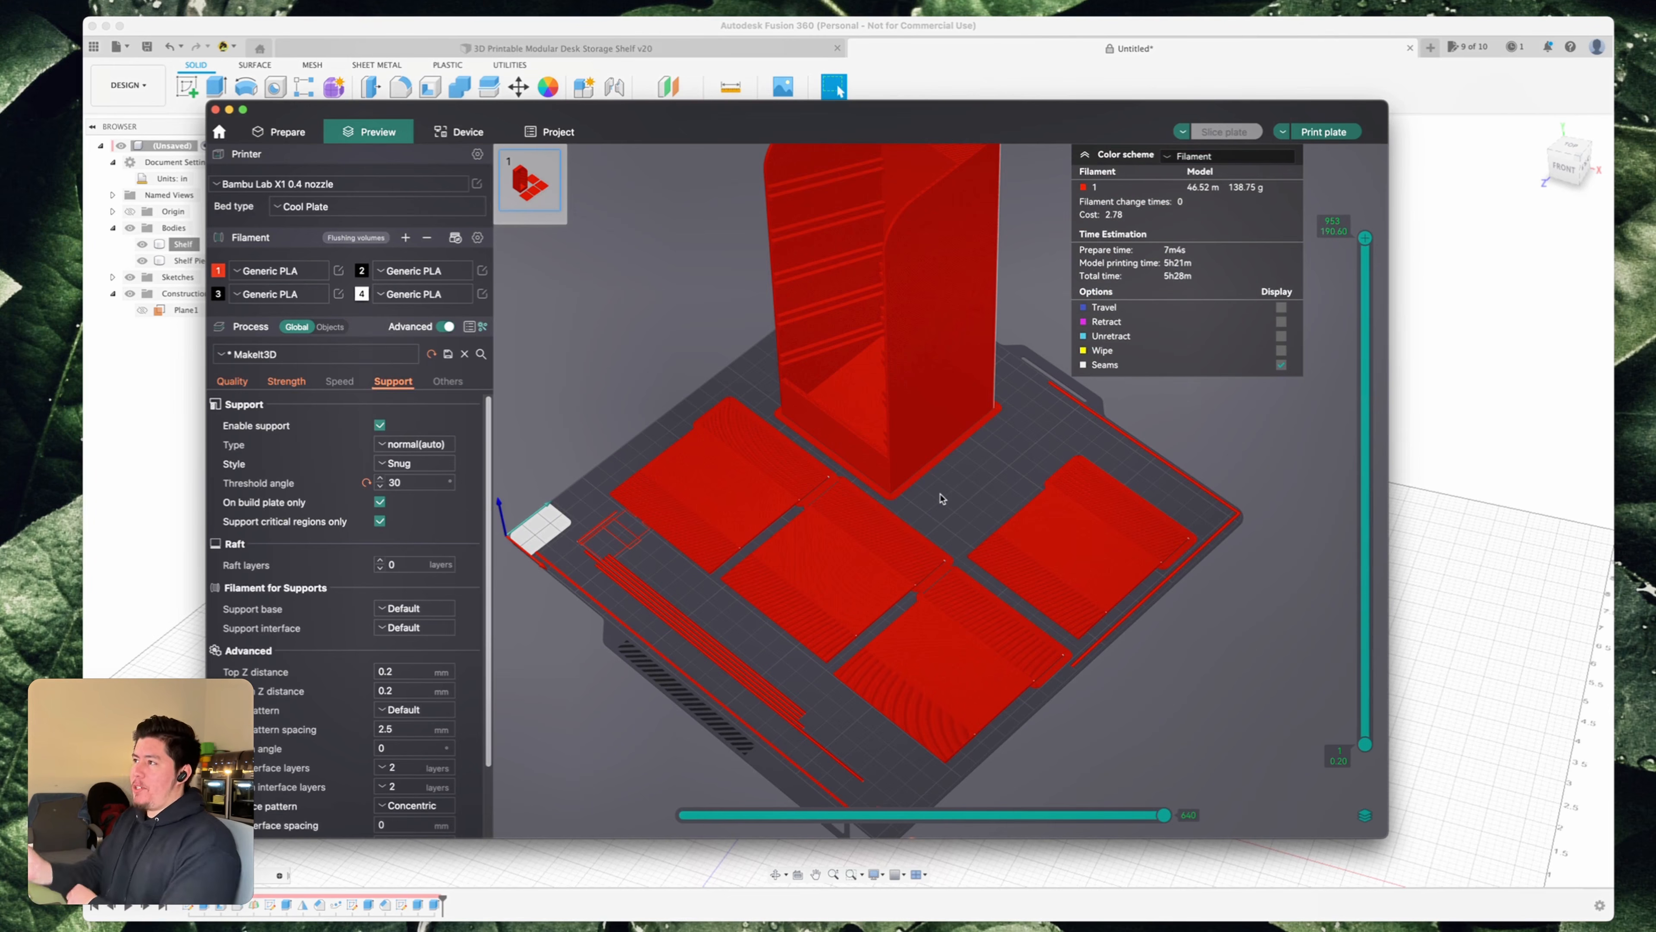
scroll(932, 522, down, 5)
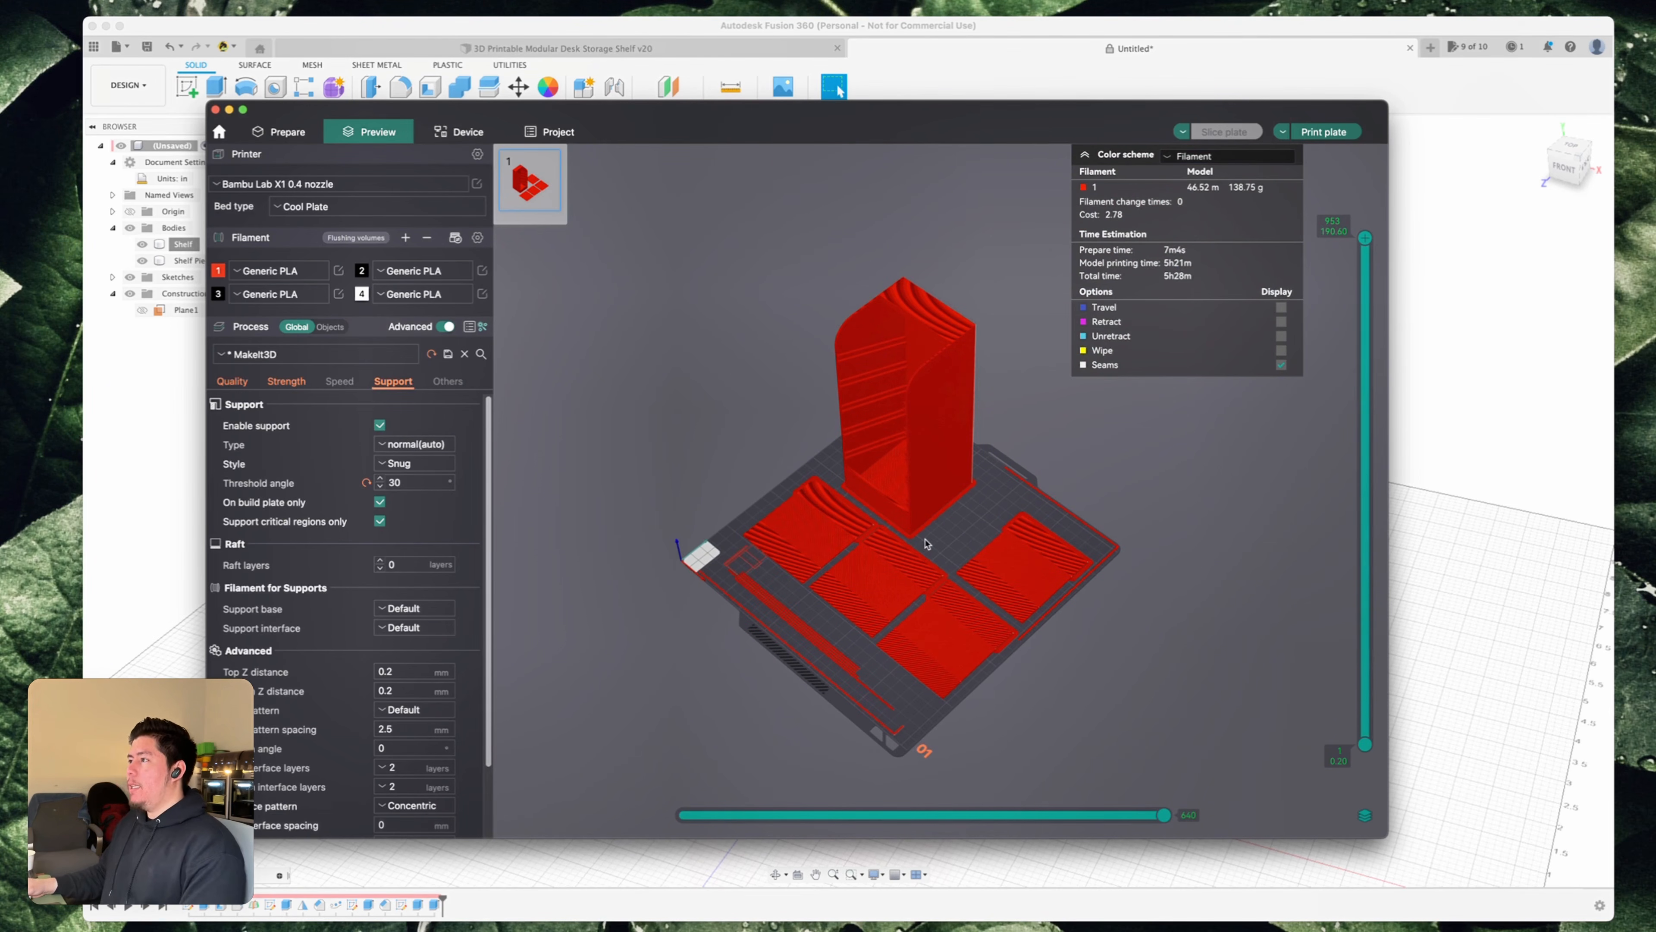
drag(927, 544, 931, 535)
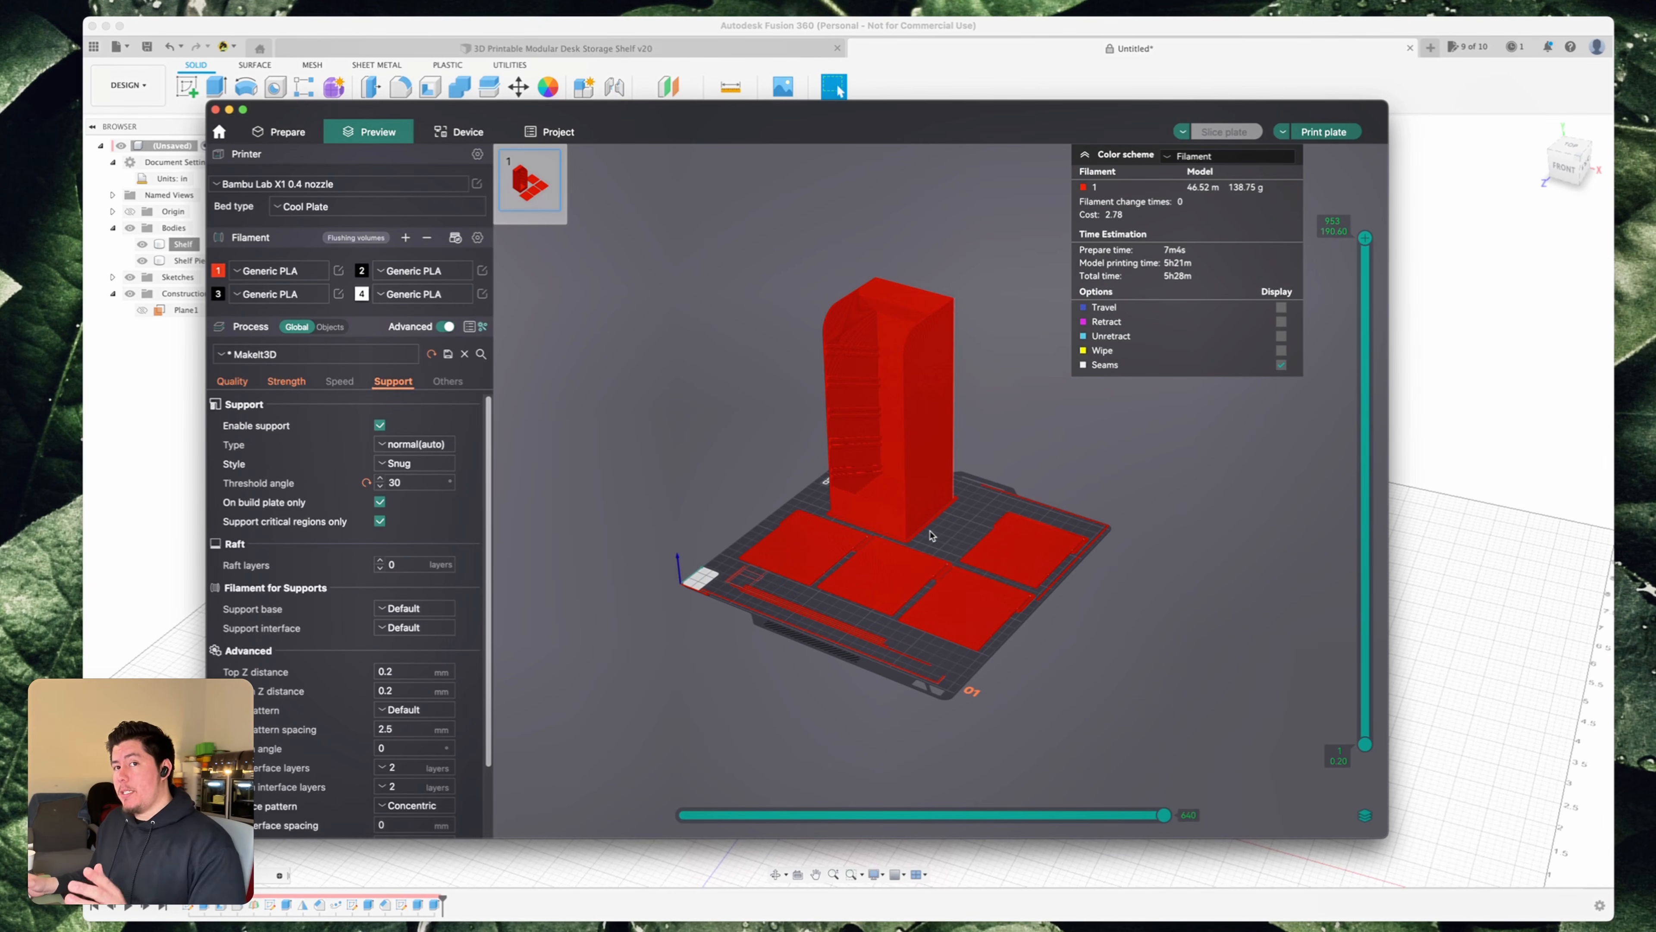